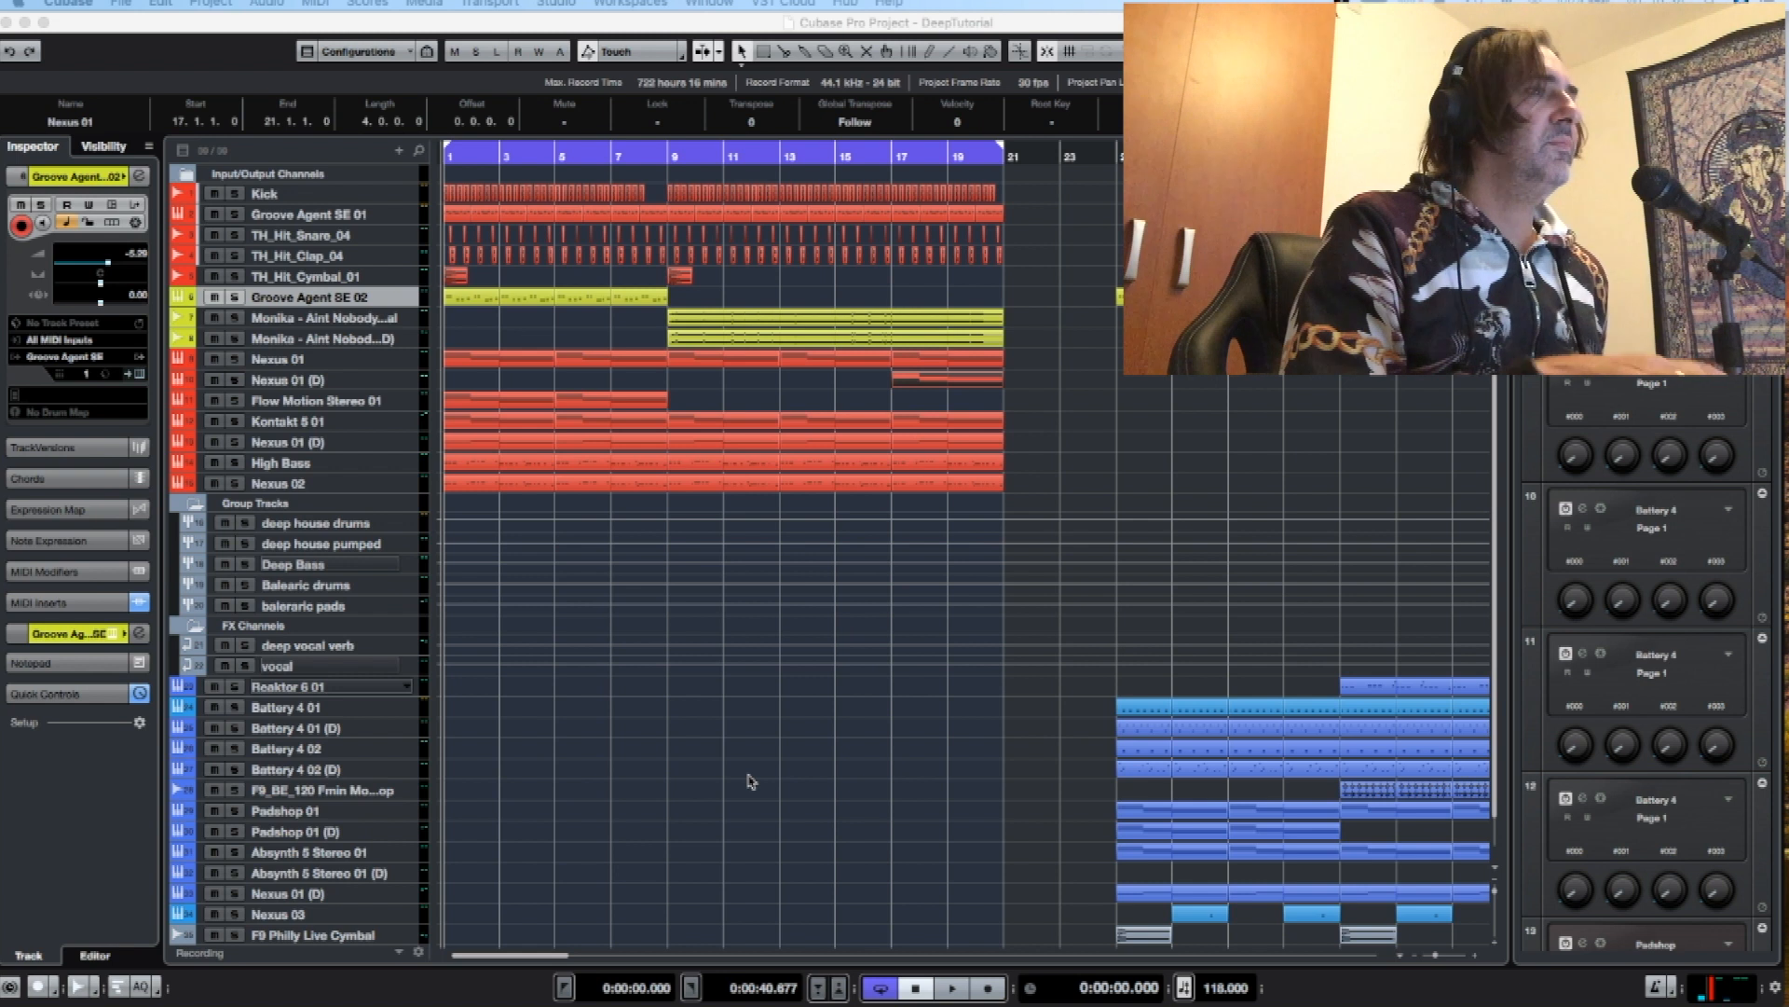
- Play back the full deep house arrangement, looping round to the start, and stop playback
left_click(951, 990)
left_click(955, 992)
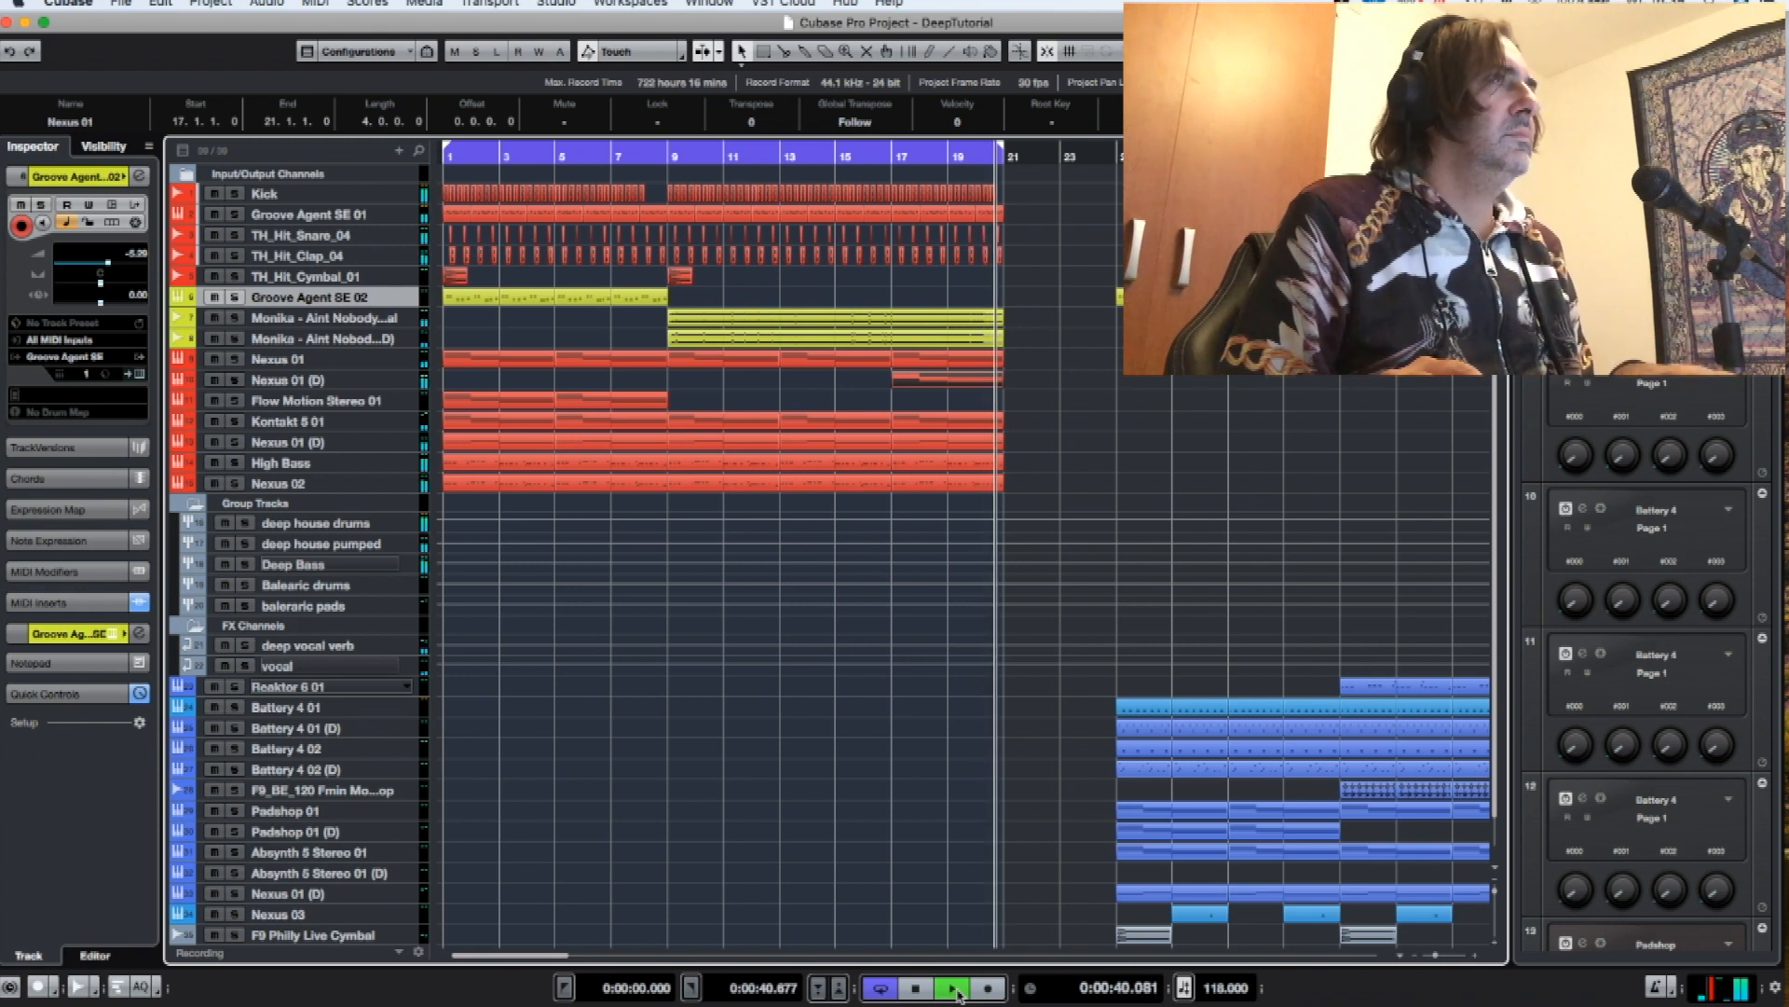
left_click(955, 989)
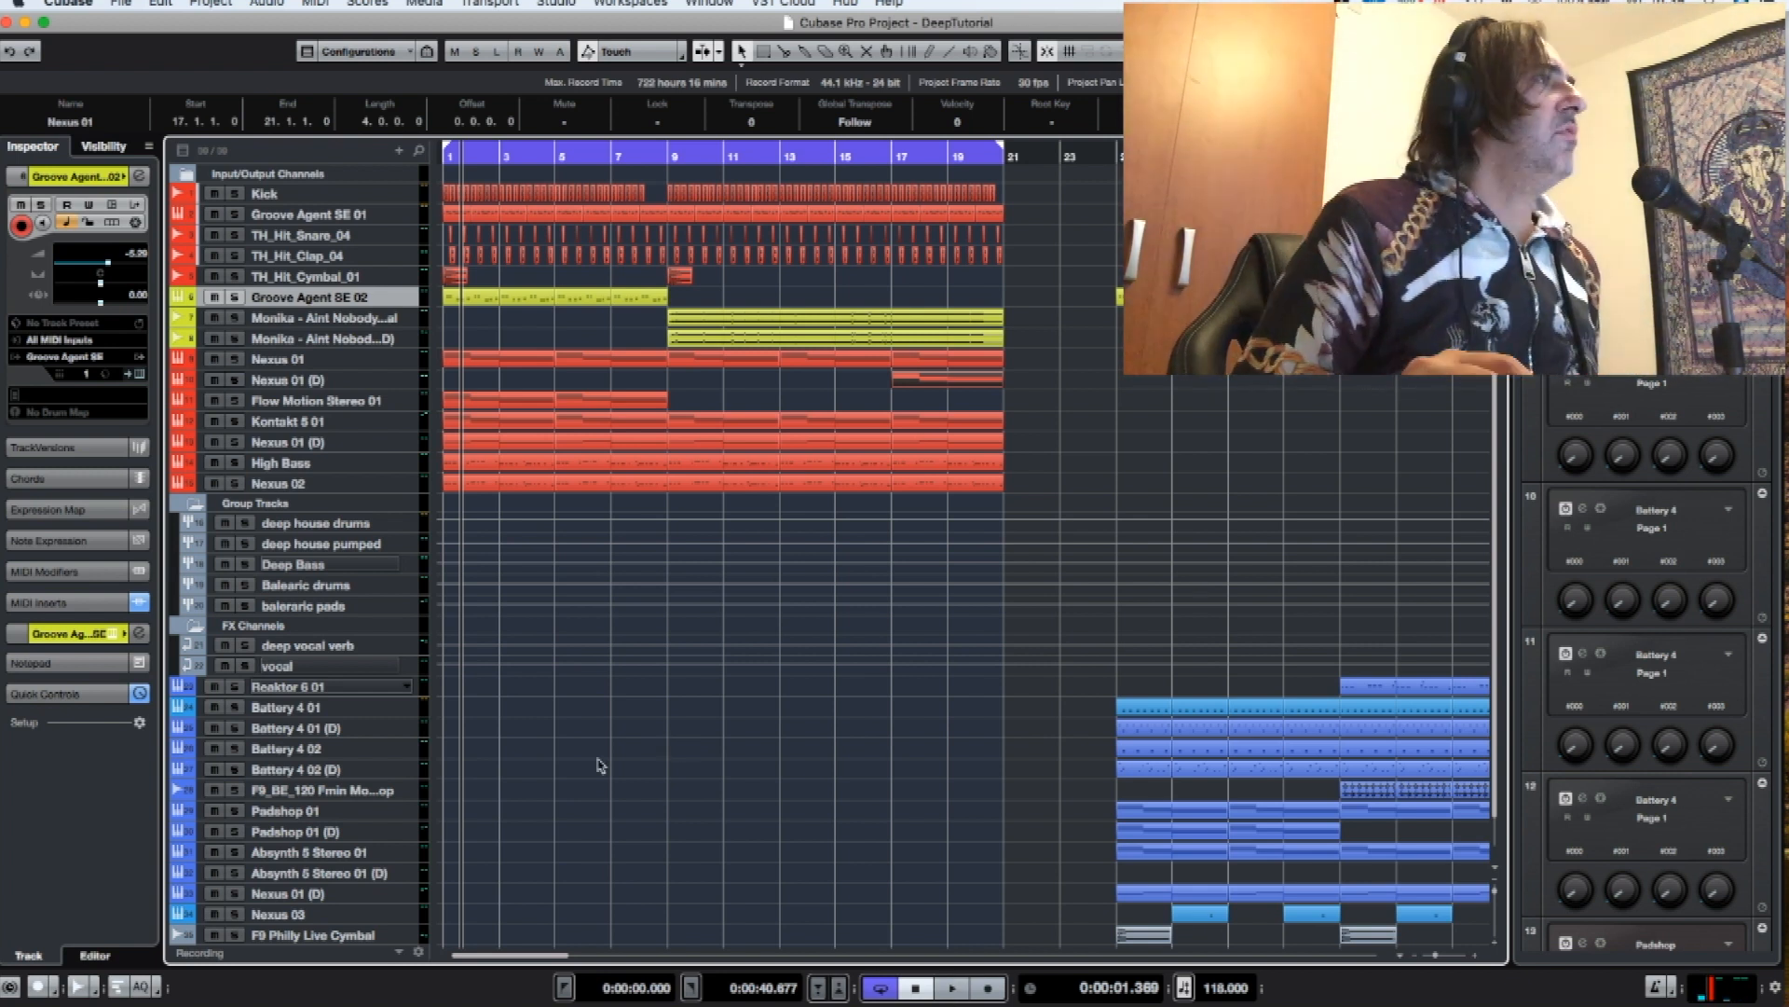
- Solo the deep house drums group and route the output of TH_Hit_Snare_04 to that group
left_click(245, 523)
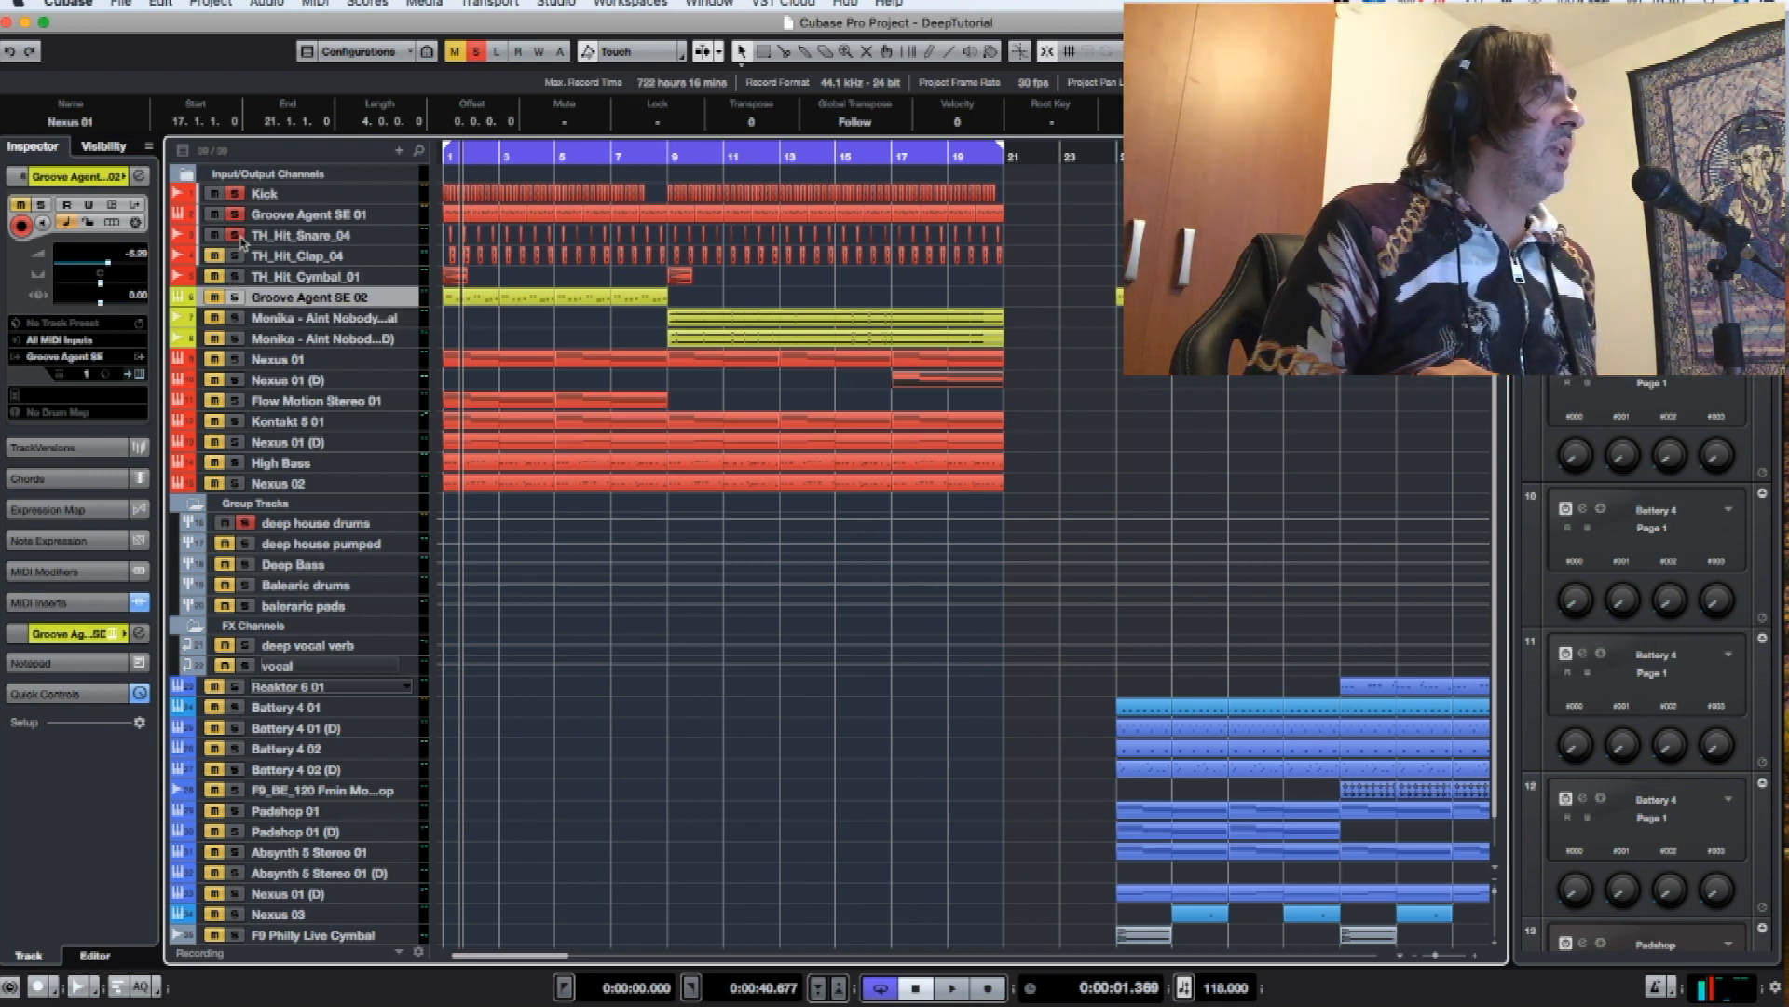
left_click(262, 240)
left_click(90, 358)
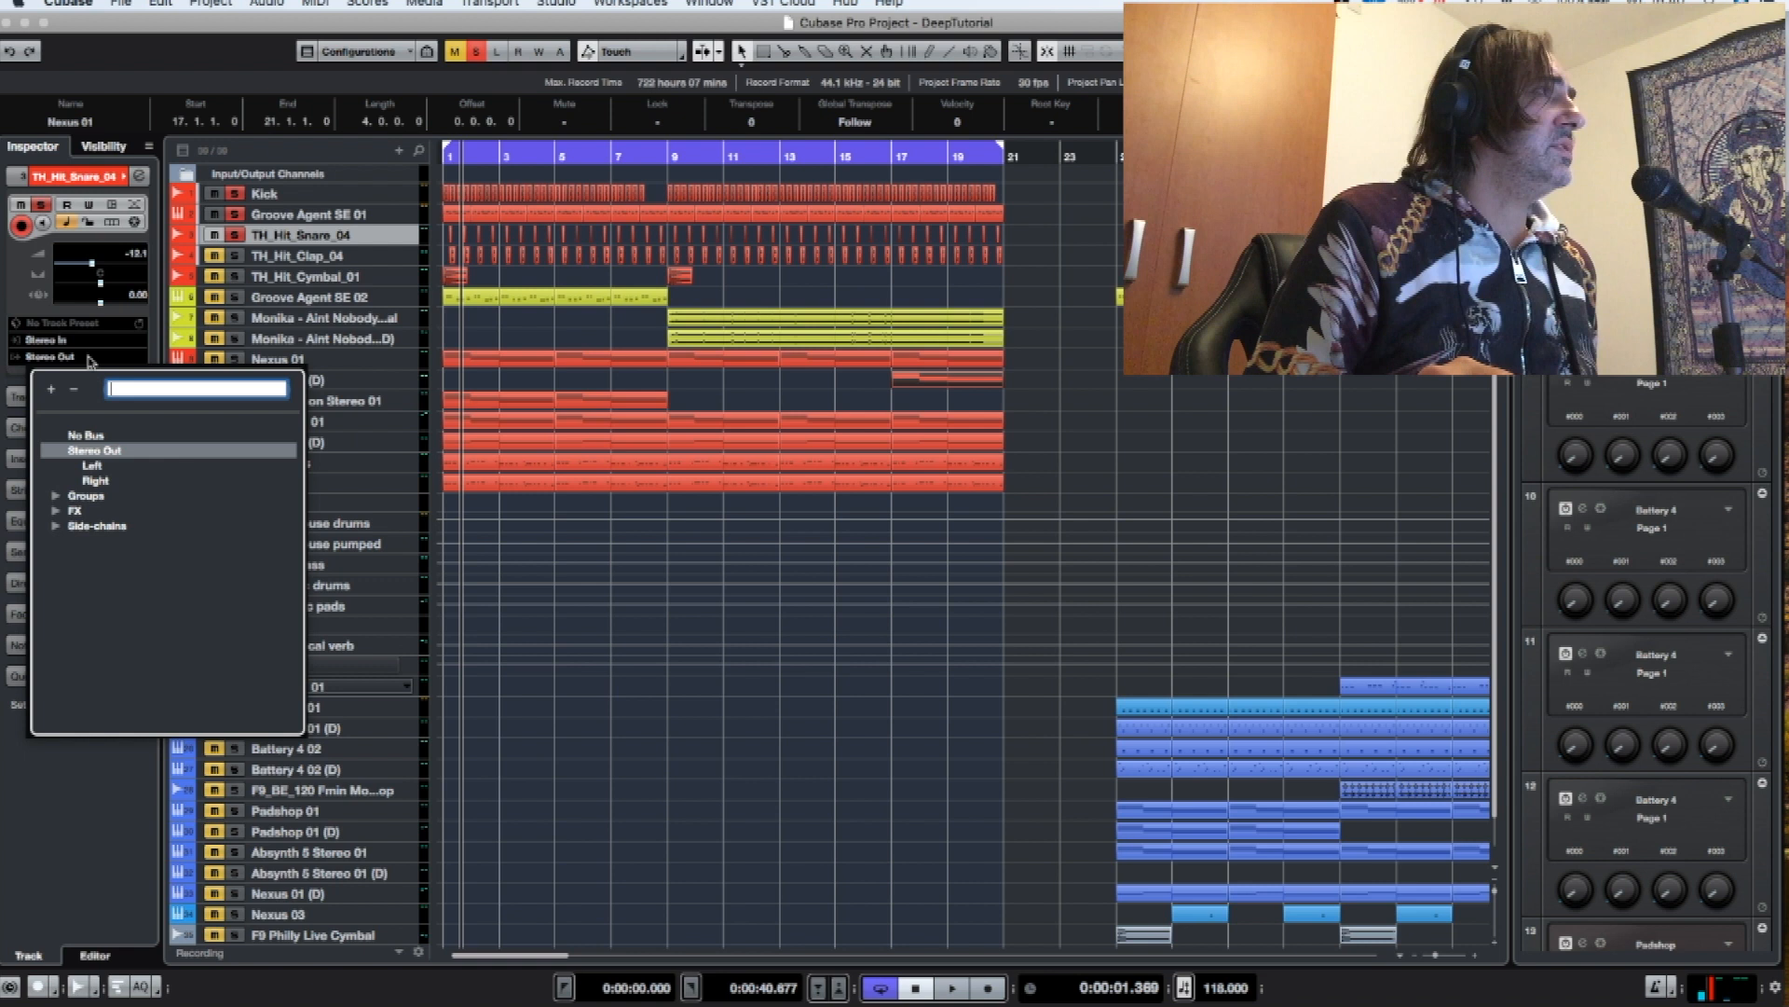
left_click(56, 497)
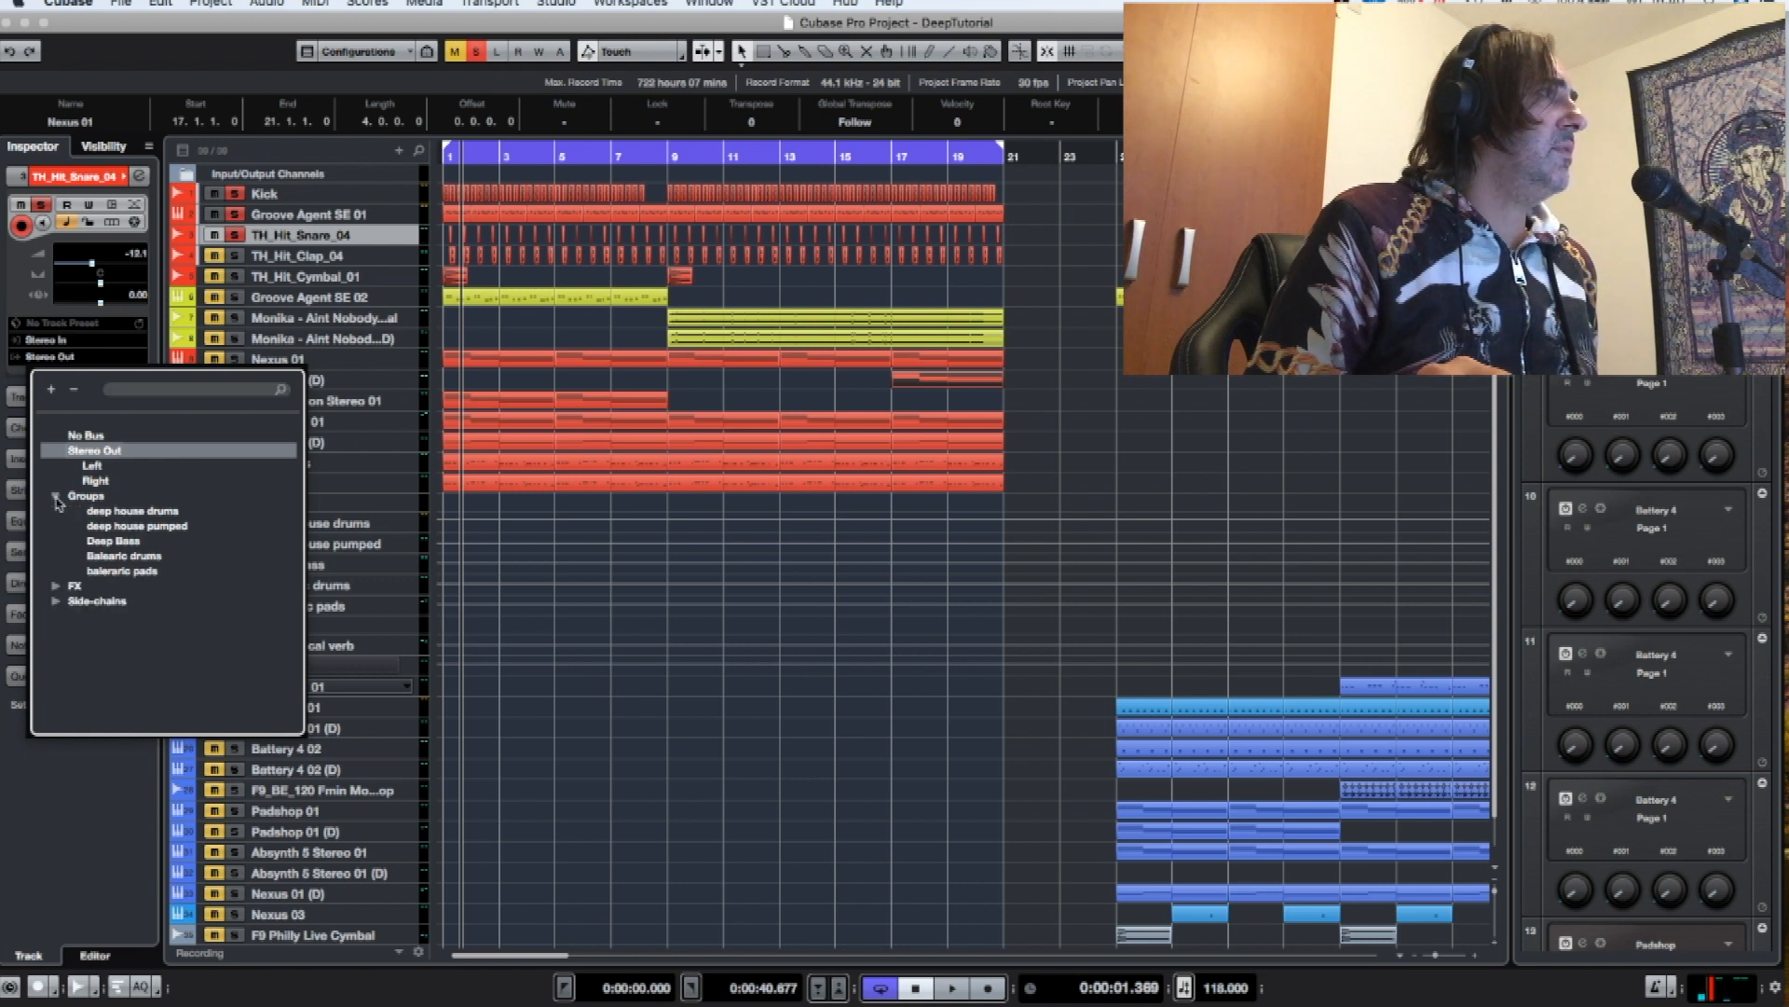
left_click(100, 512)
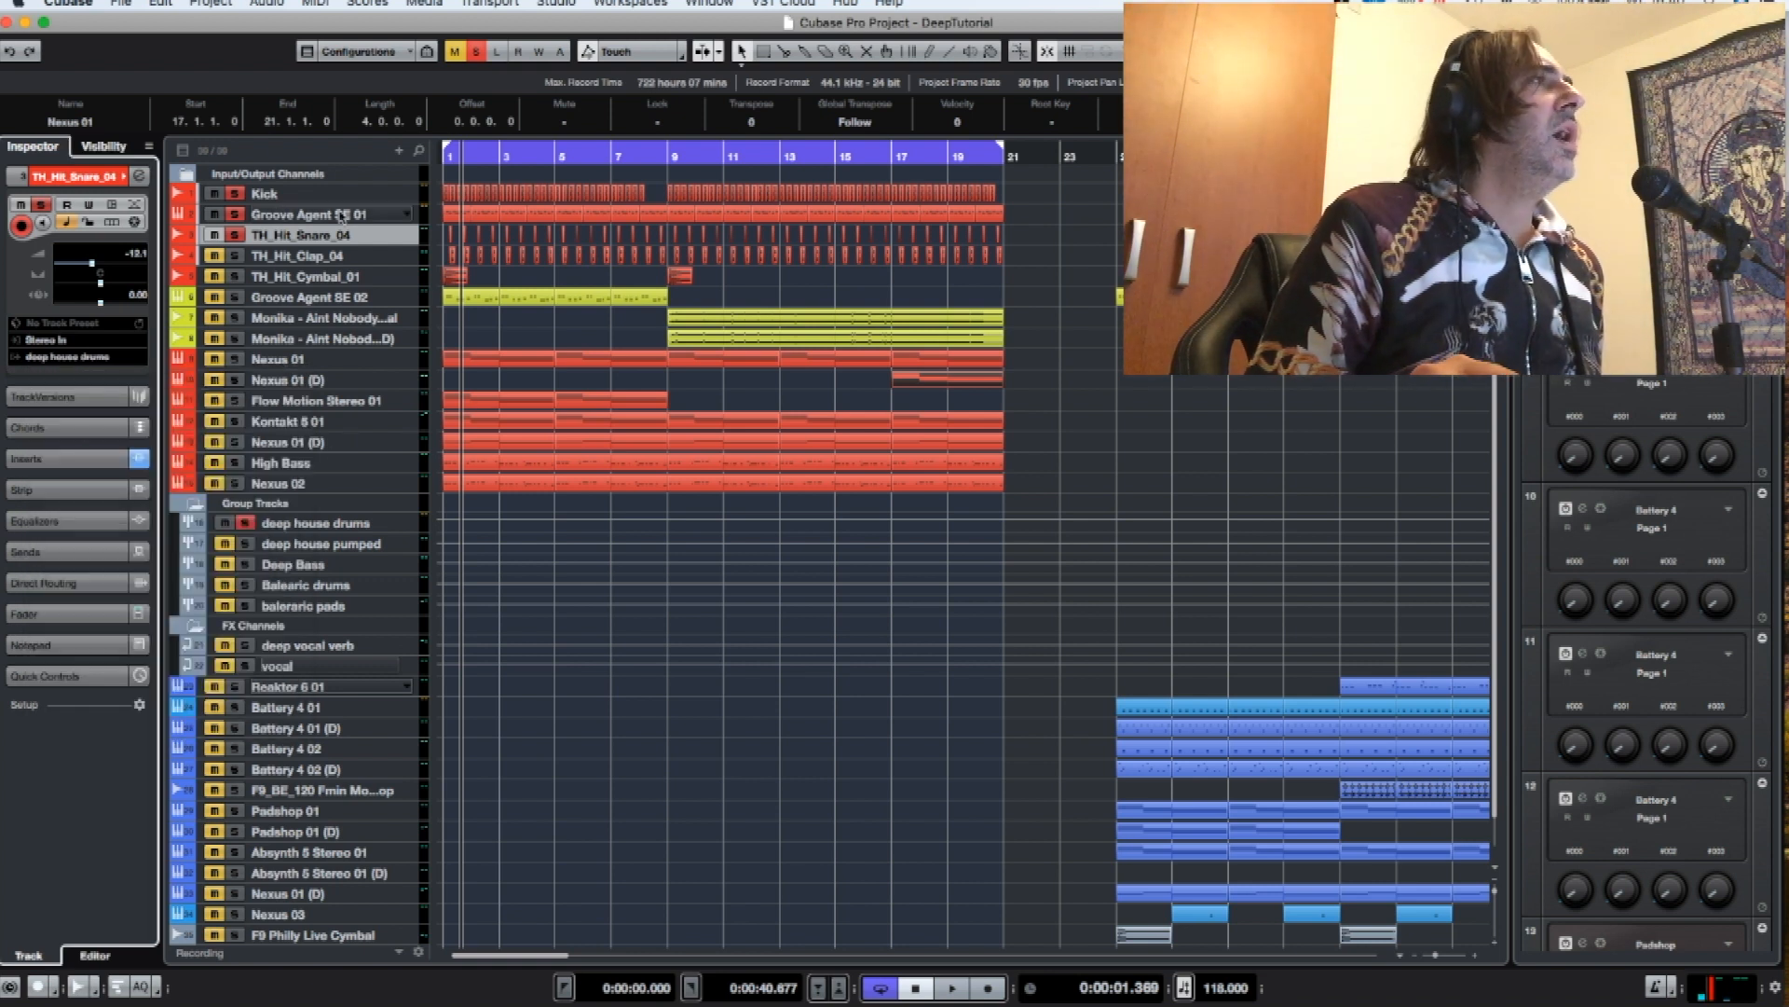
- Leave only the Kick track soloed within the drums group, select it and listen to a few bars
left_click(235, 215)
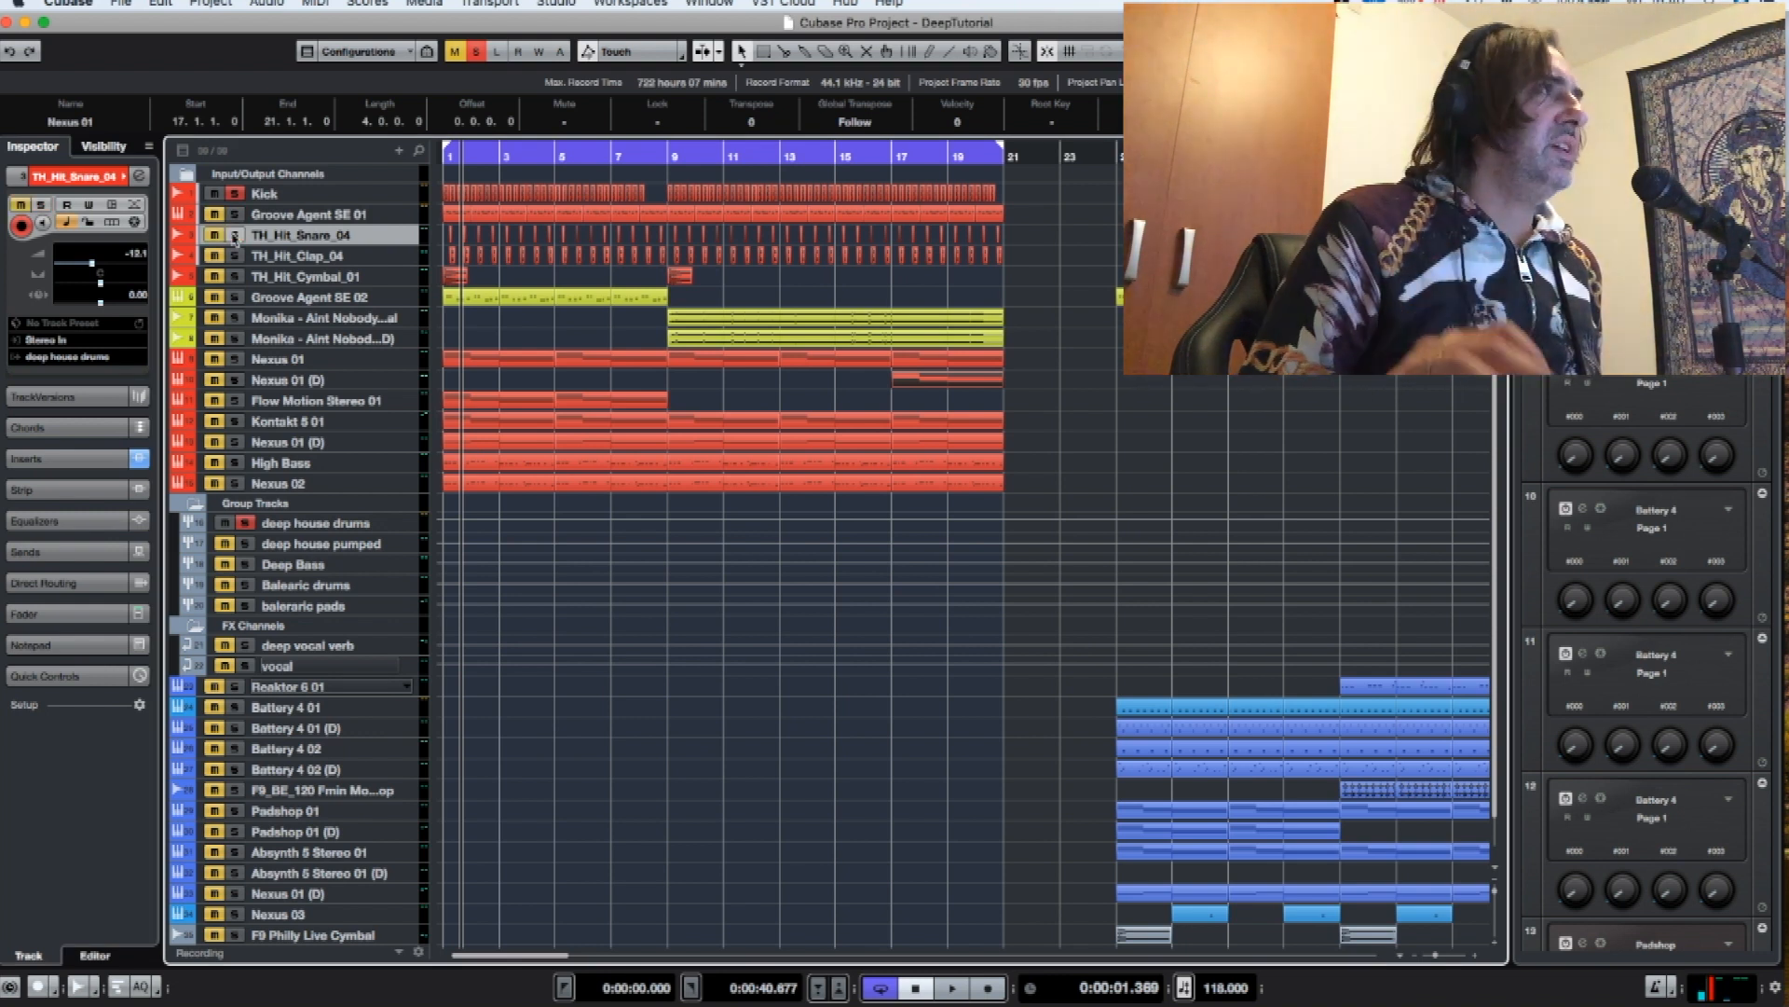
left_click(296, 195)
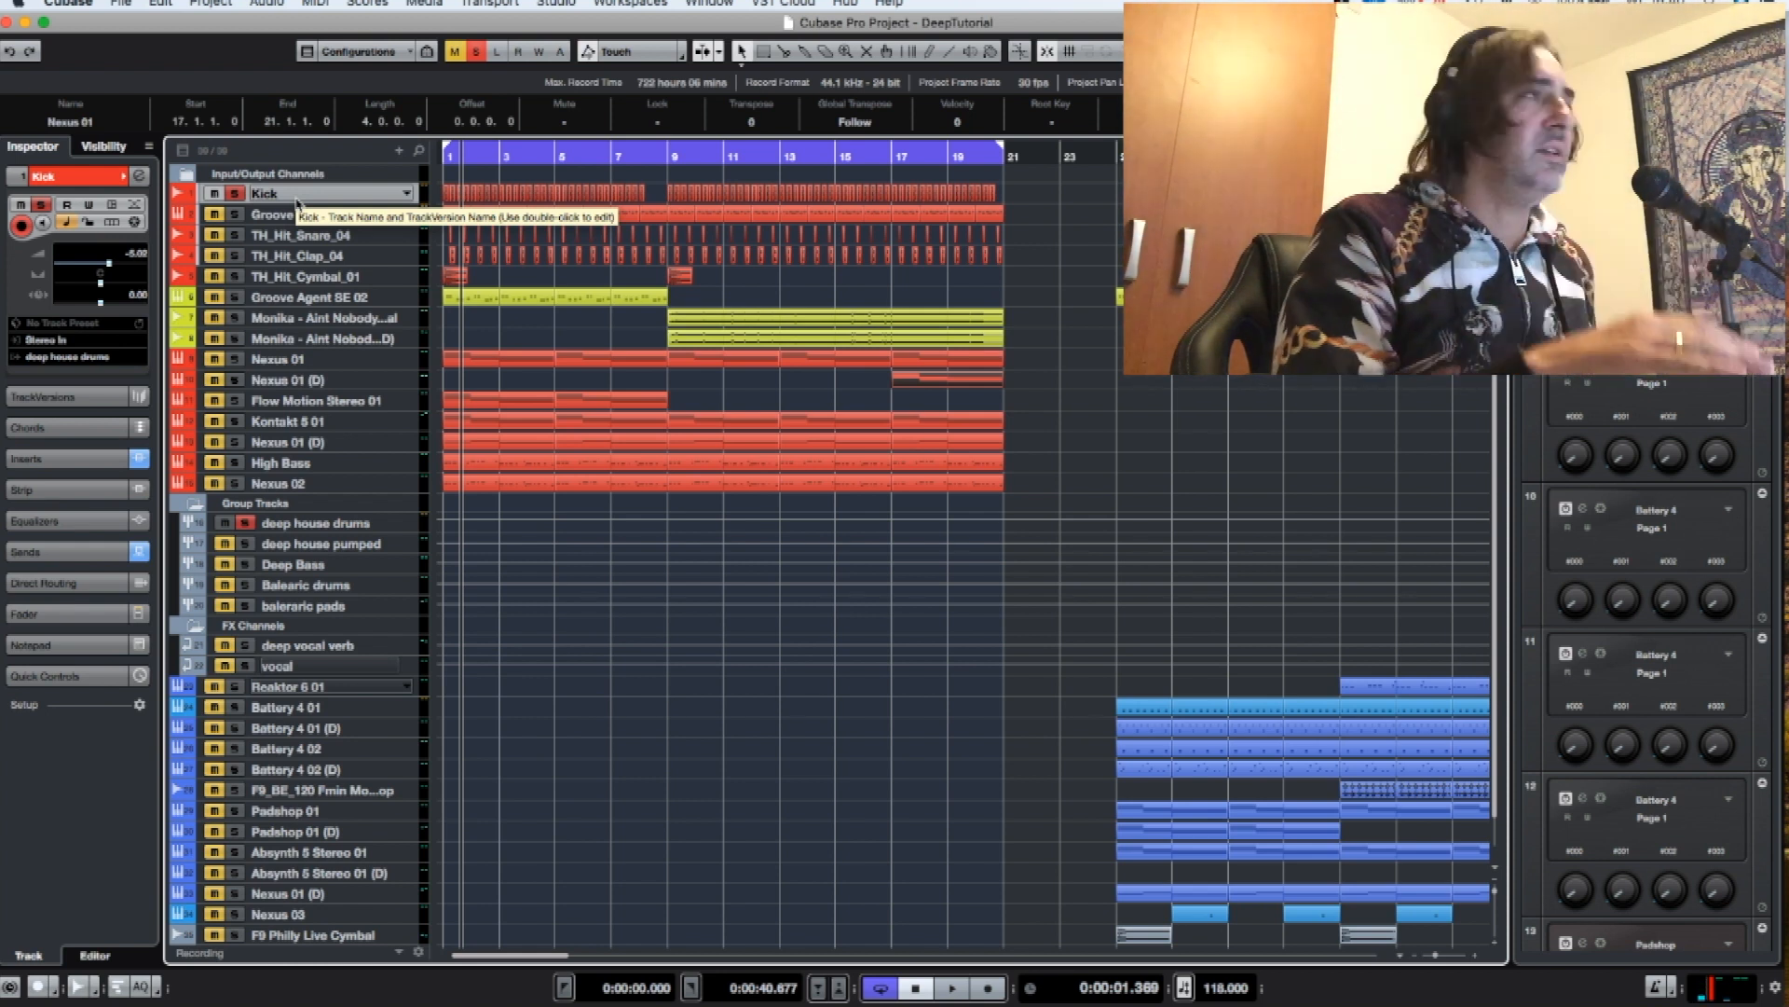
key("space")
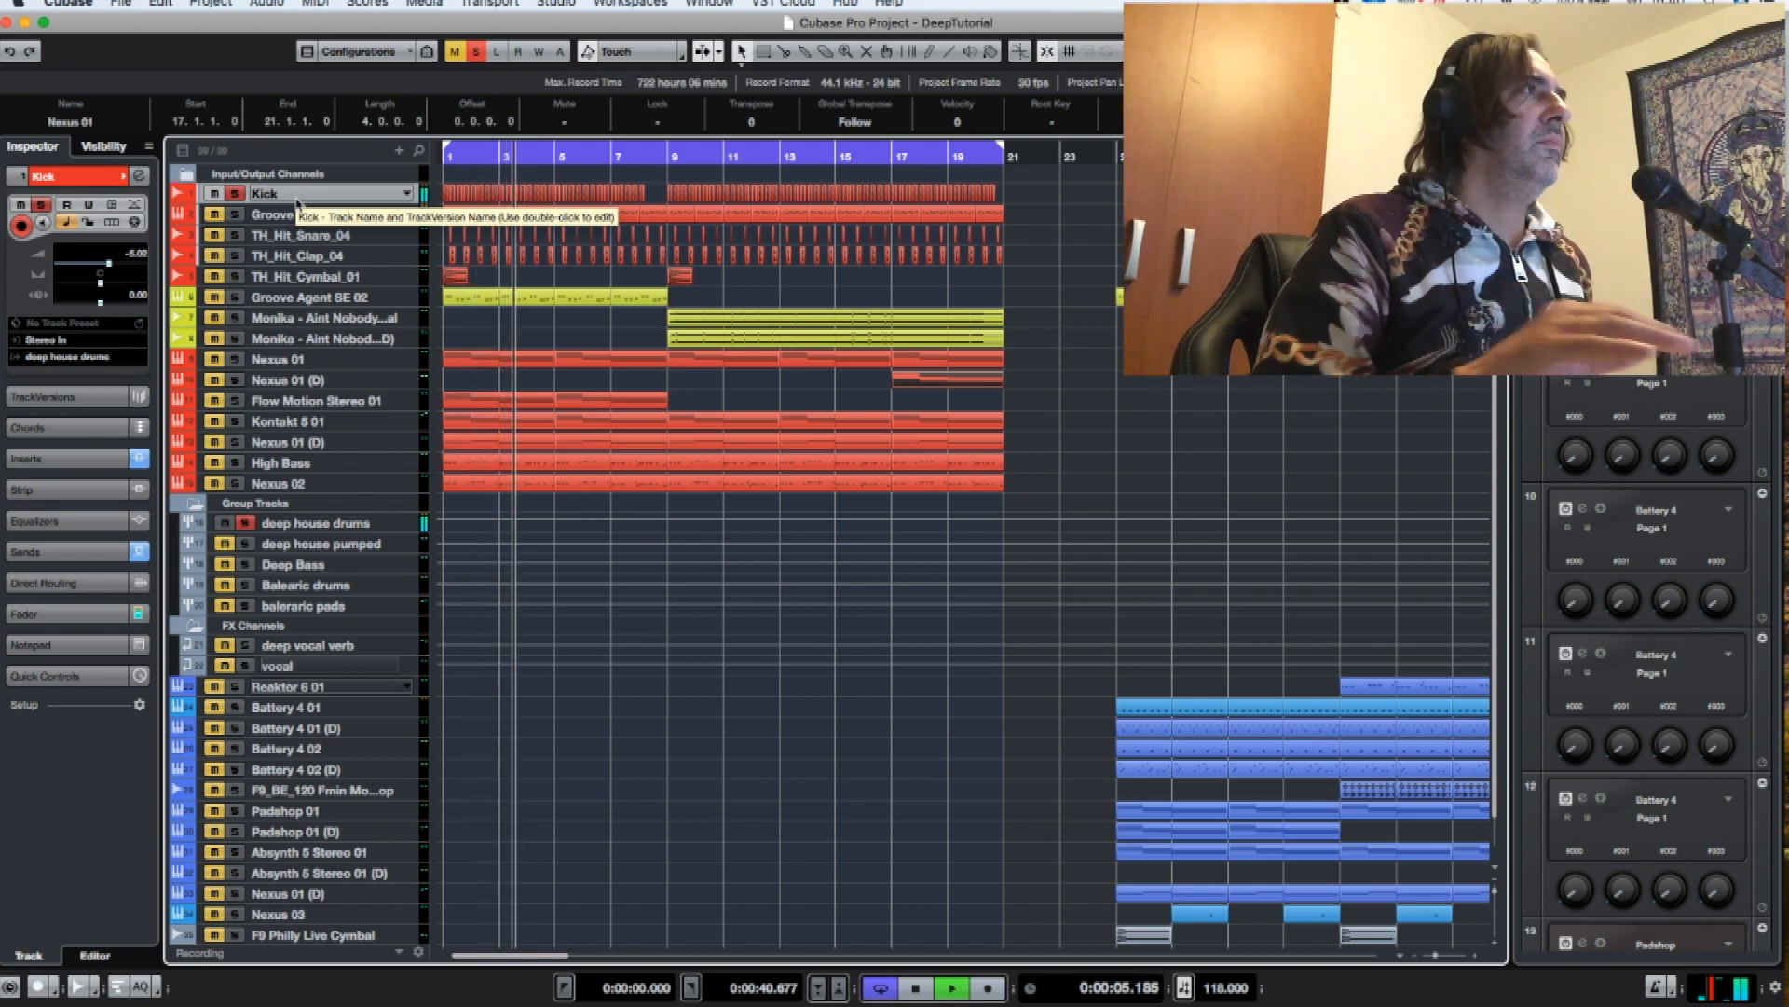
key("space")
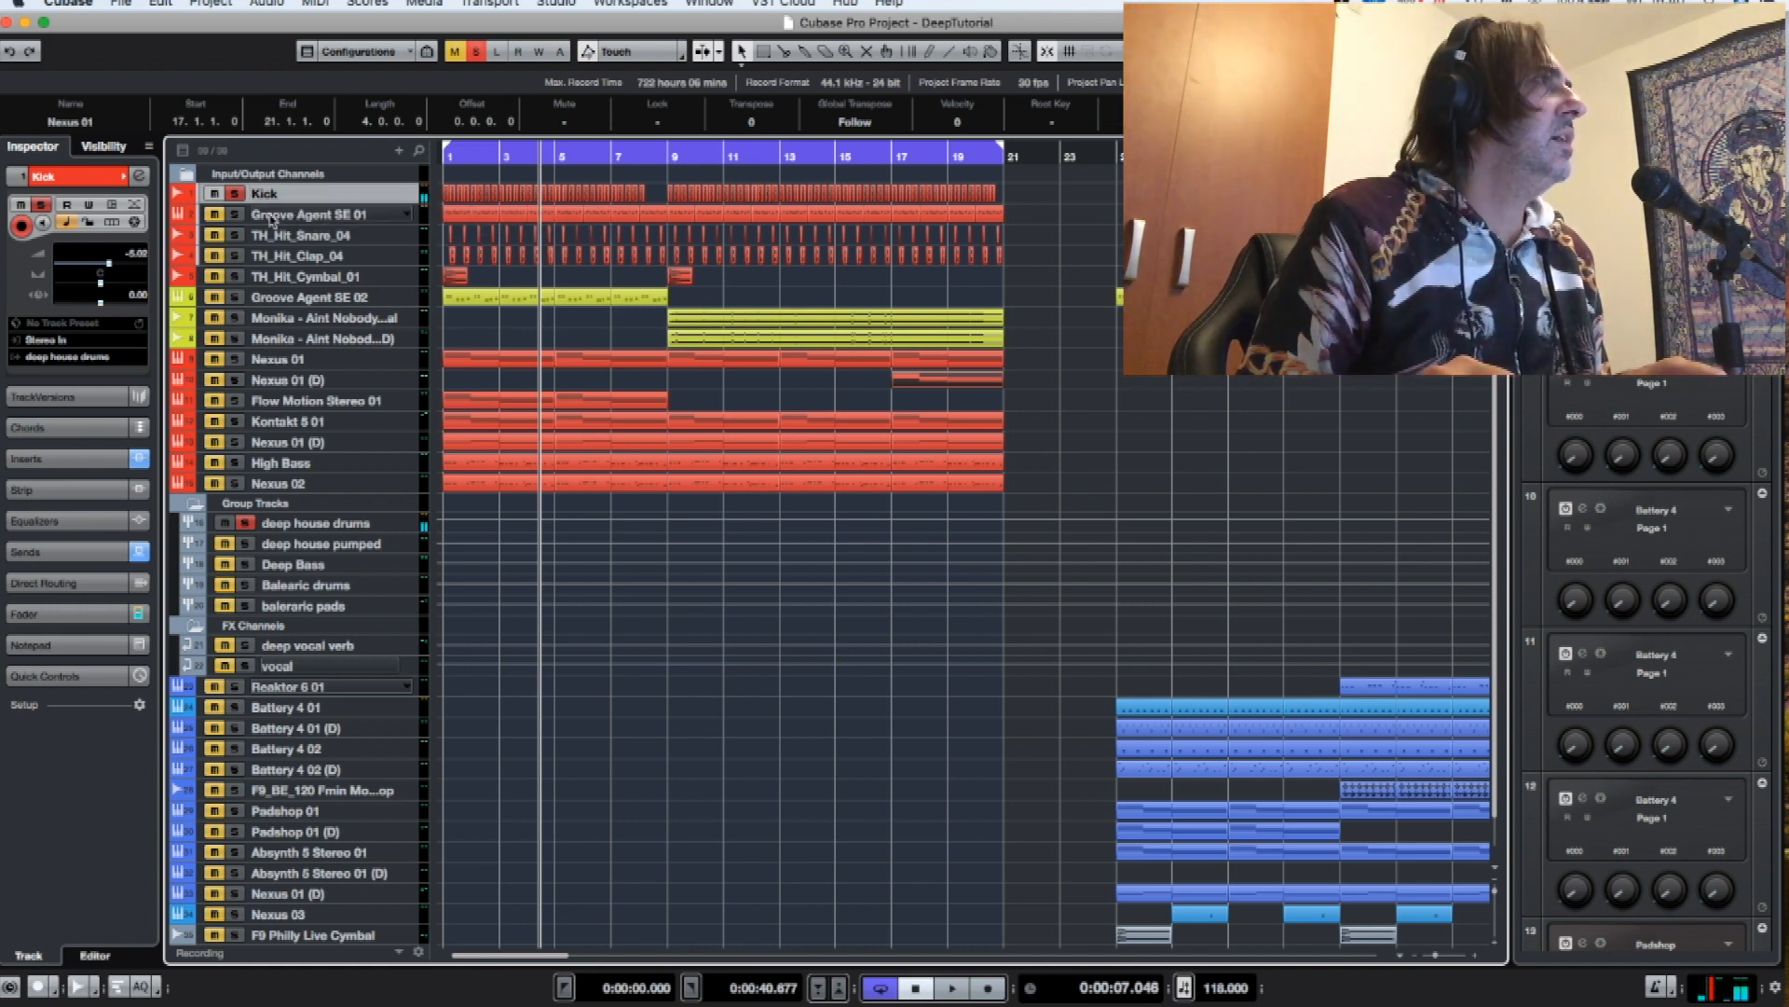
- Examine the Kick's frequency spectrum in its channel settings during playback, and close the settings
left_click(138, 177)
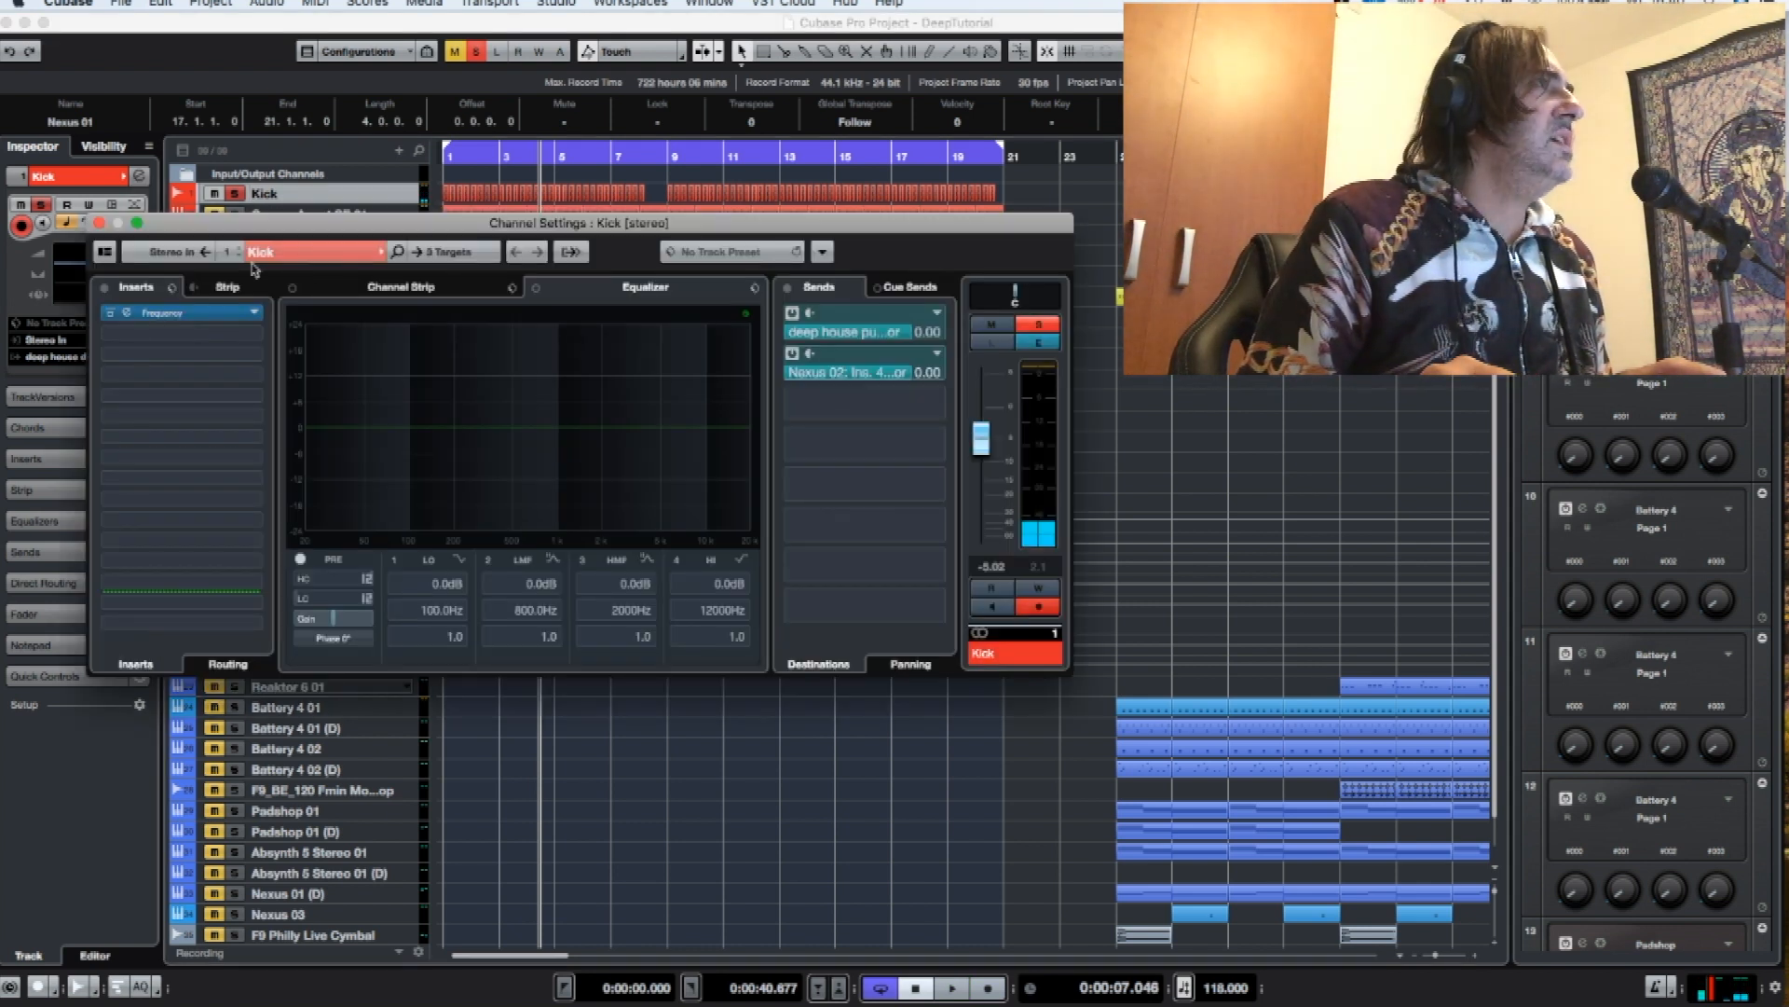
left_click_drag(265, 227, 345, 224)
key("space")
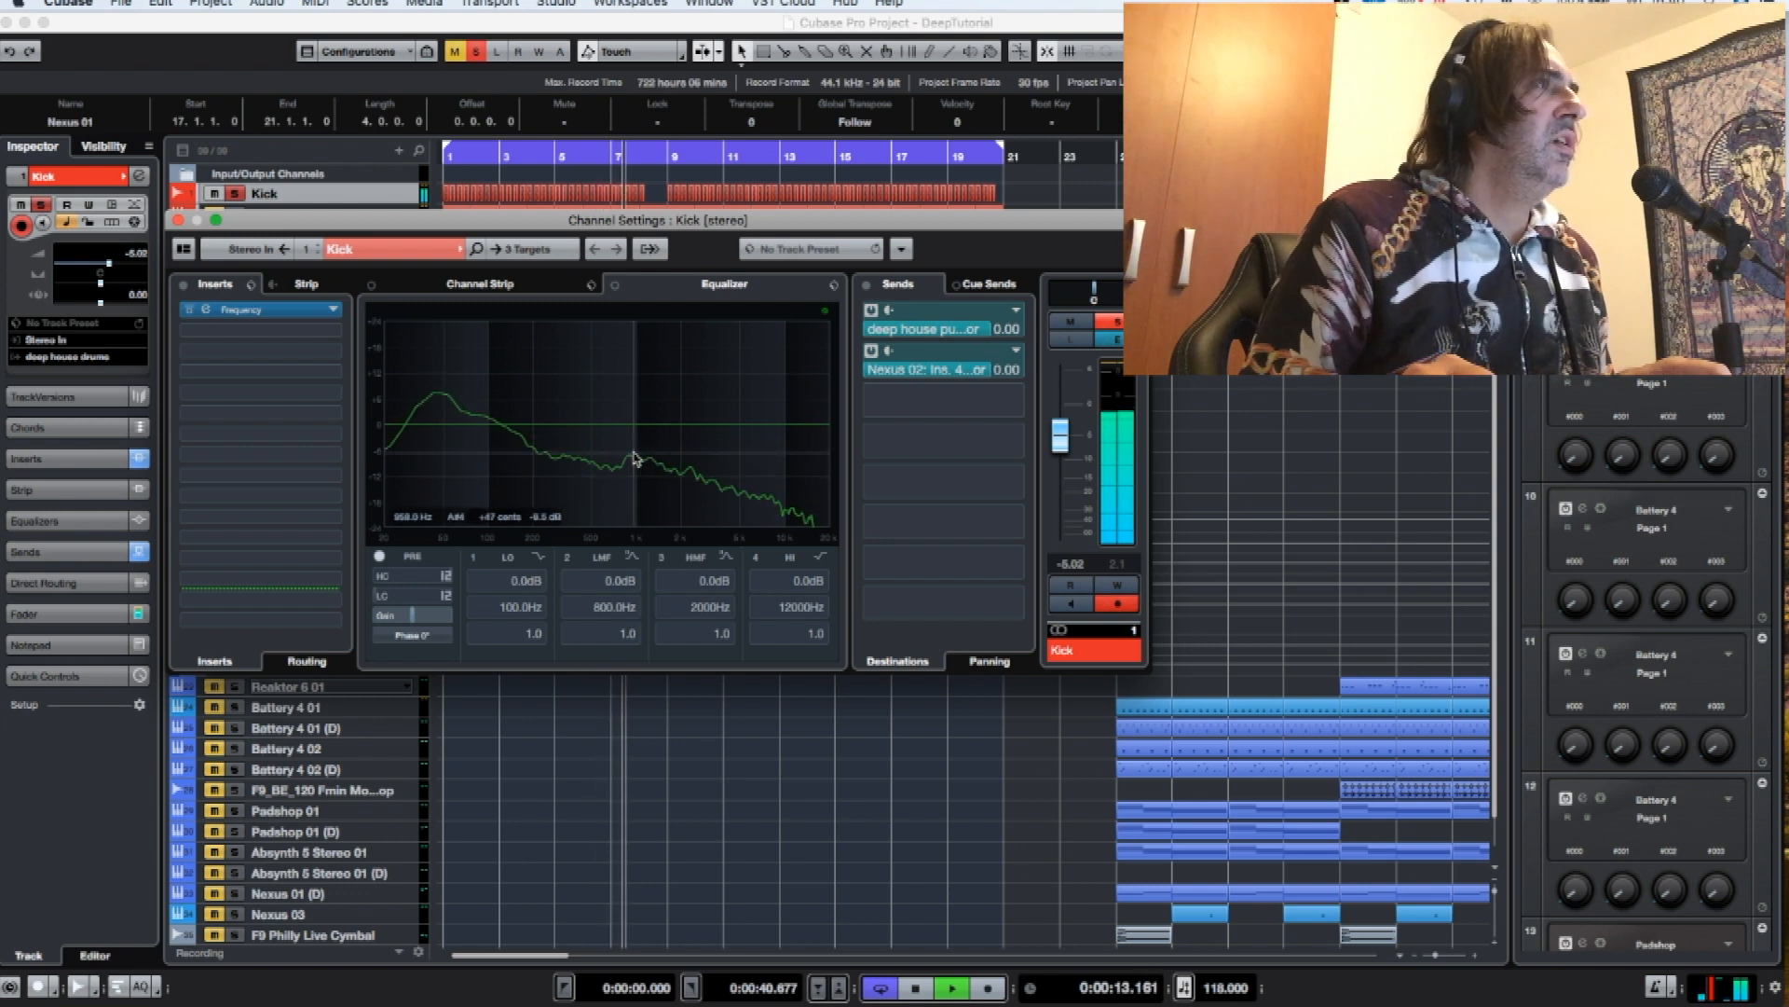
key("space")
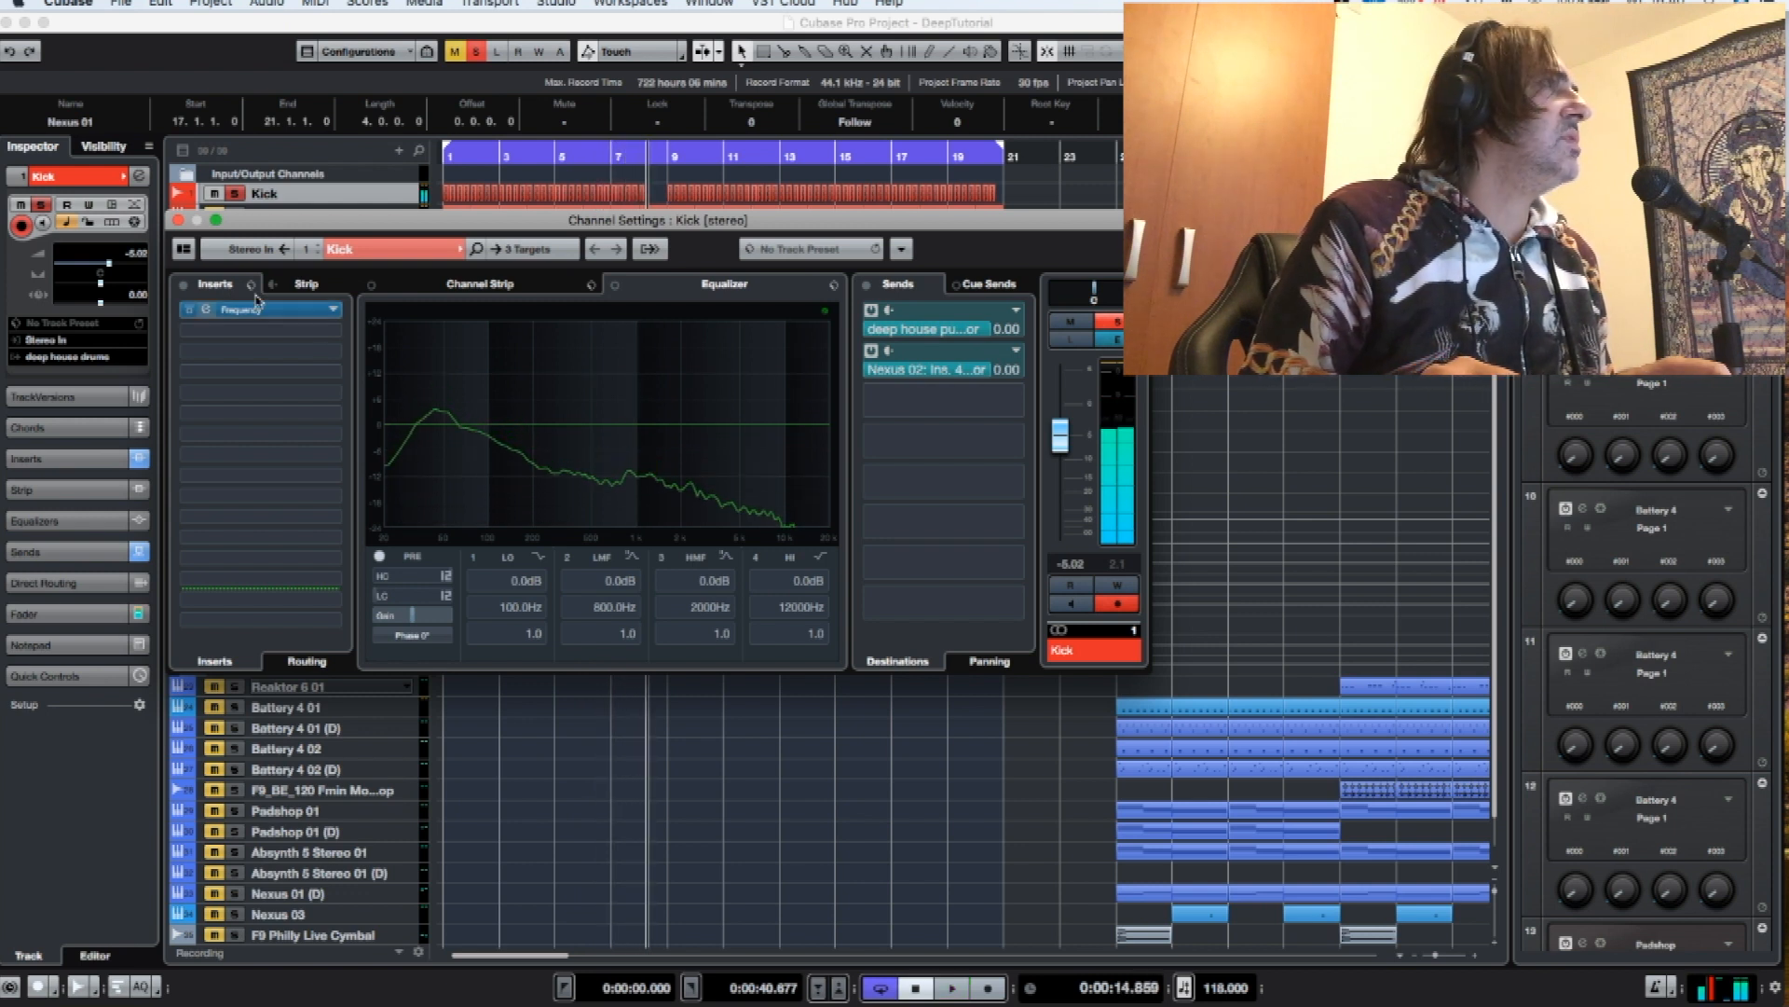
left_click(179, 221)
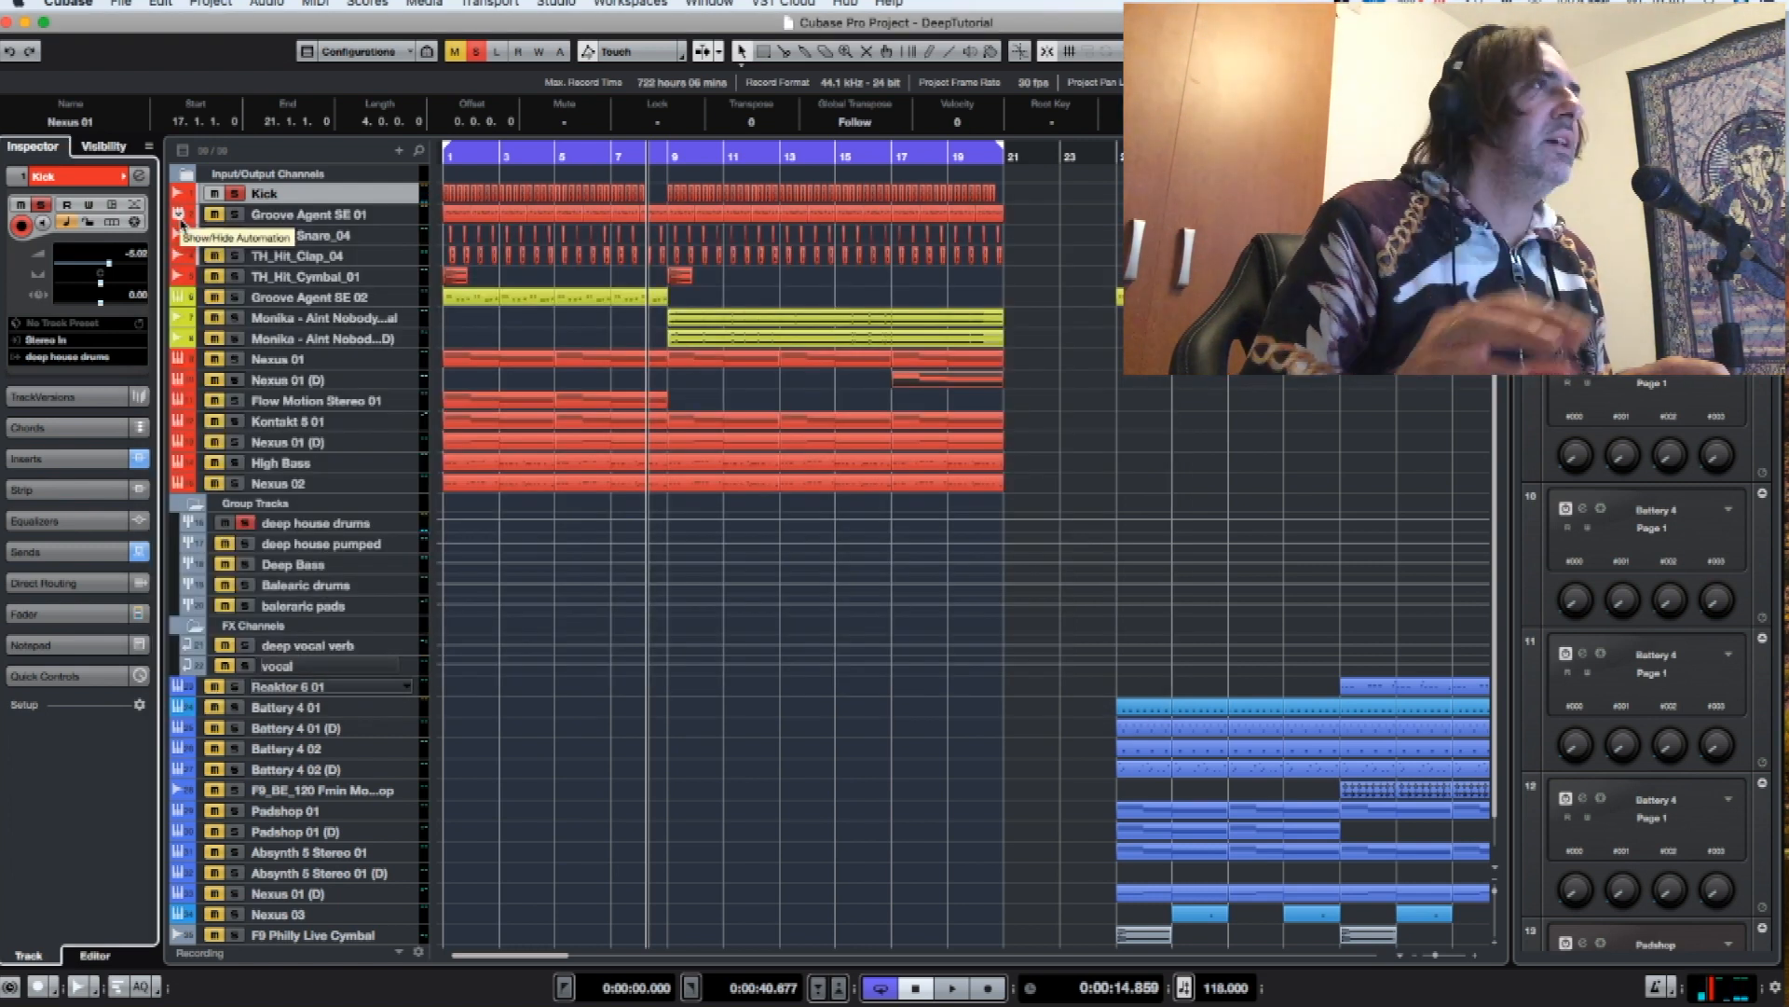
- Solo Groove Agent SE 01 instead of the Kick, listen to it and open its Tribal House Kit instrument
left_click(239, 216)
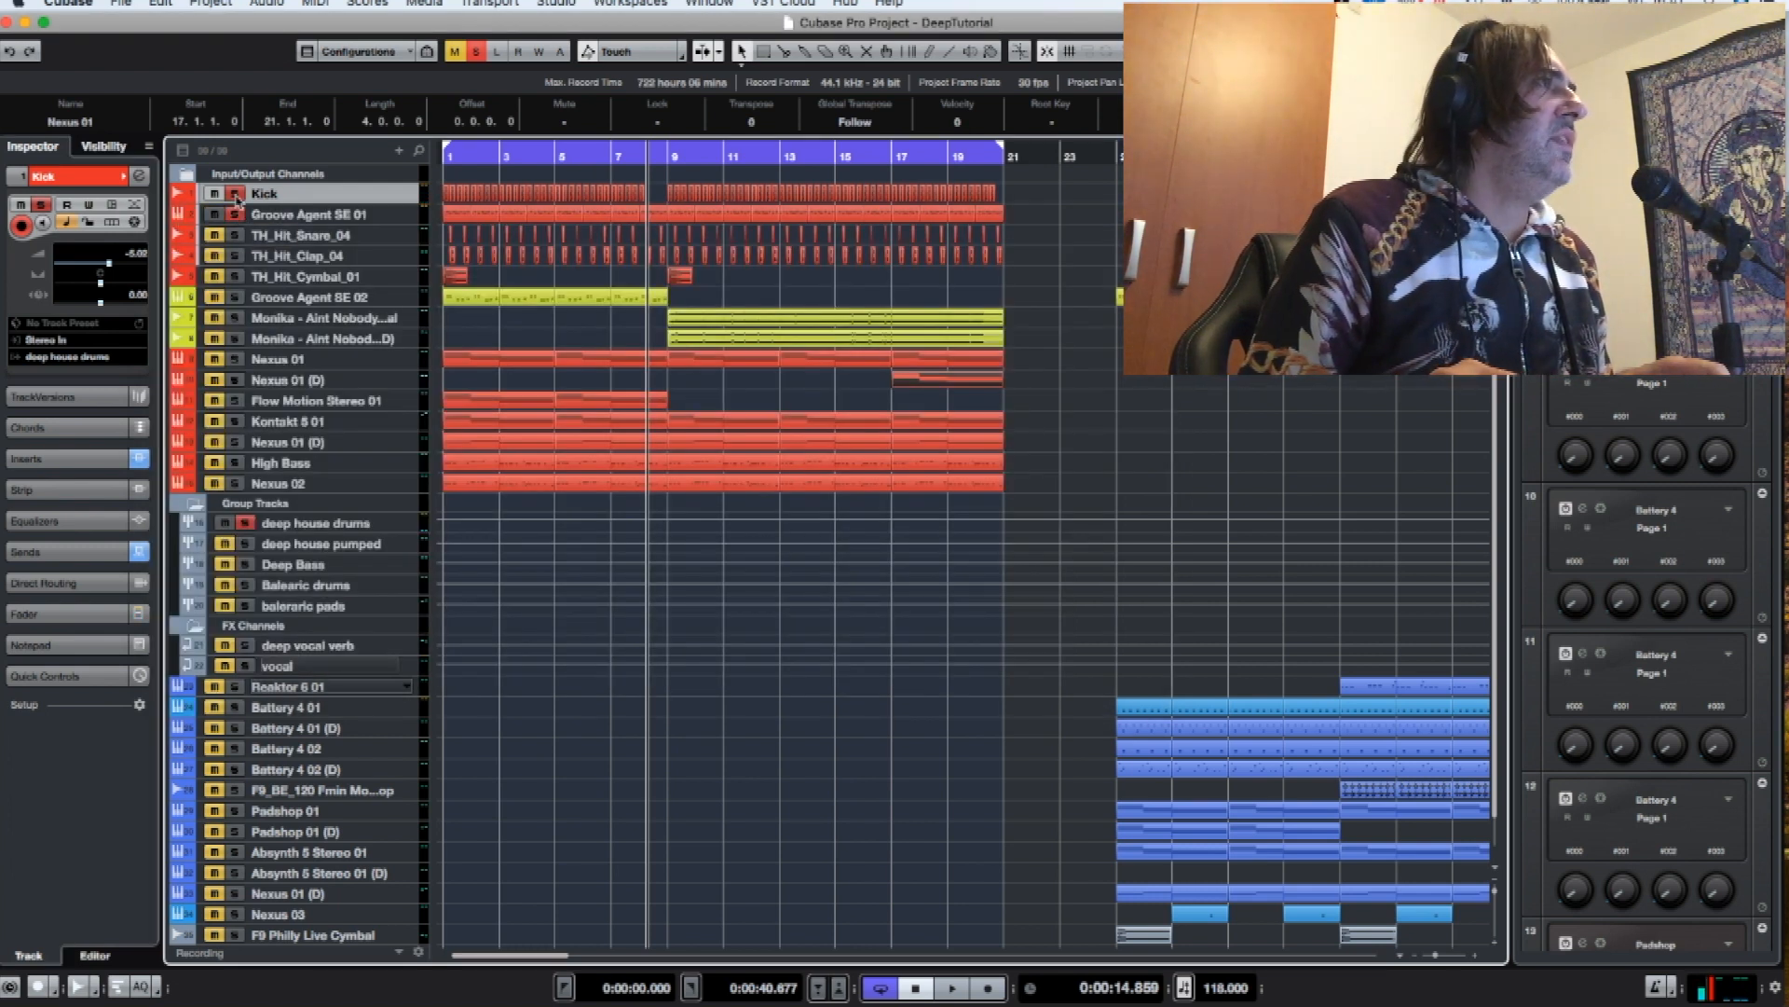
key("space")
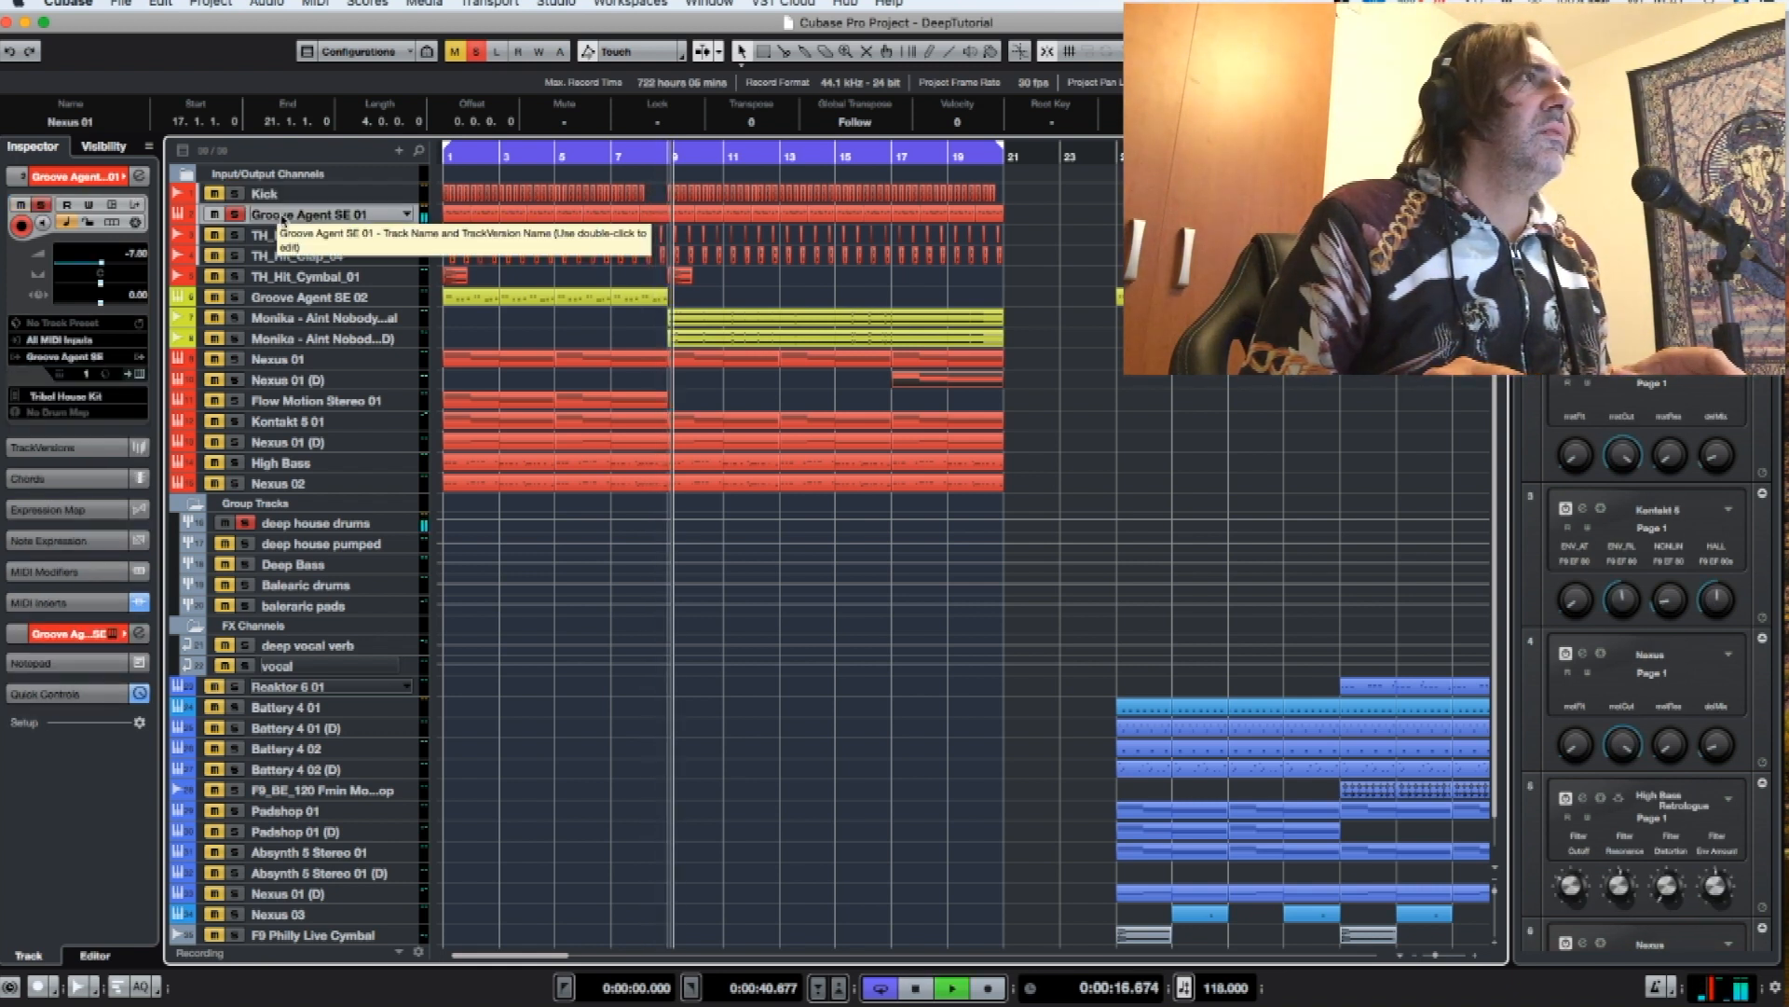
left_click(1582, 218)
key("space")
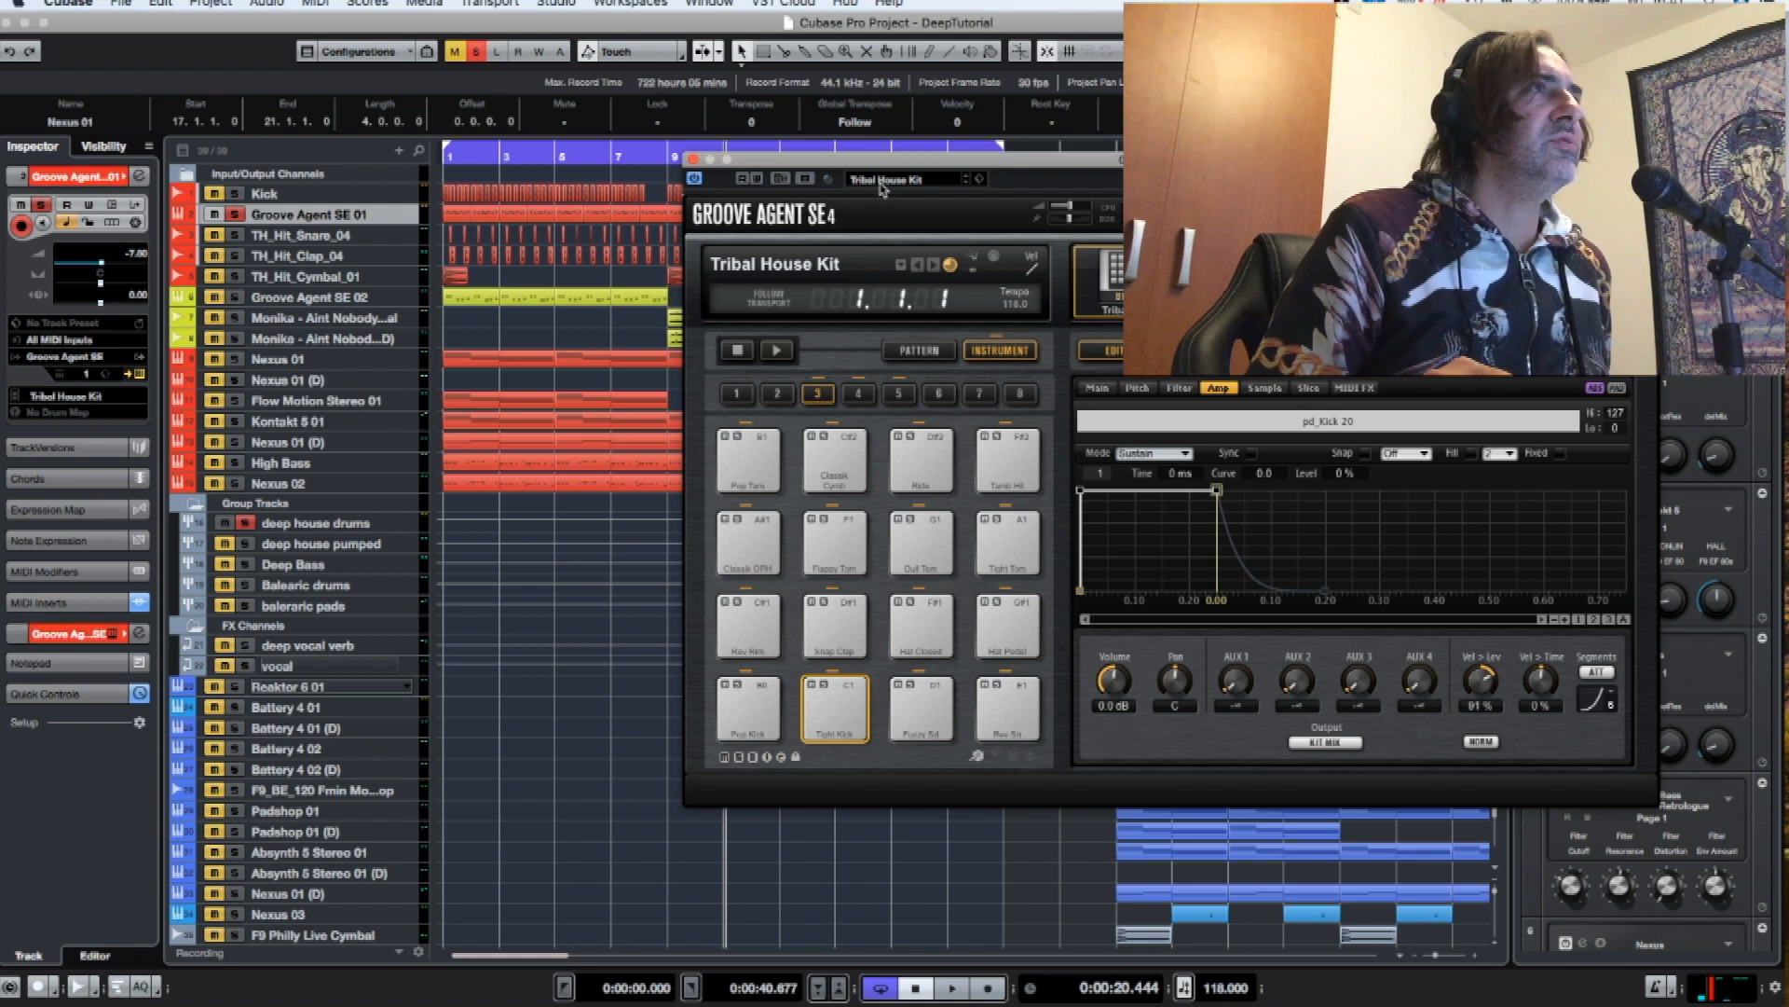
- Audition the closed and pedal hi-hat pads, set the pedal hat's third amp envelope point to 109 ms, and listen to the pattern
left_click(920, 623)
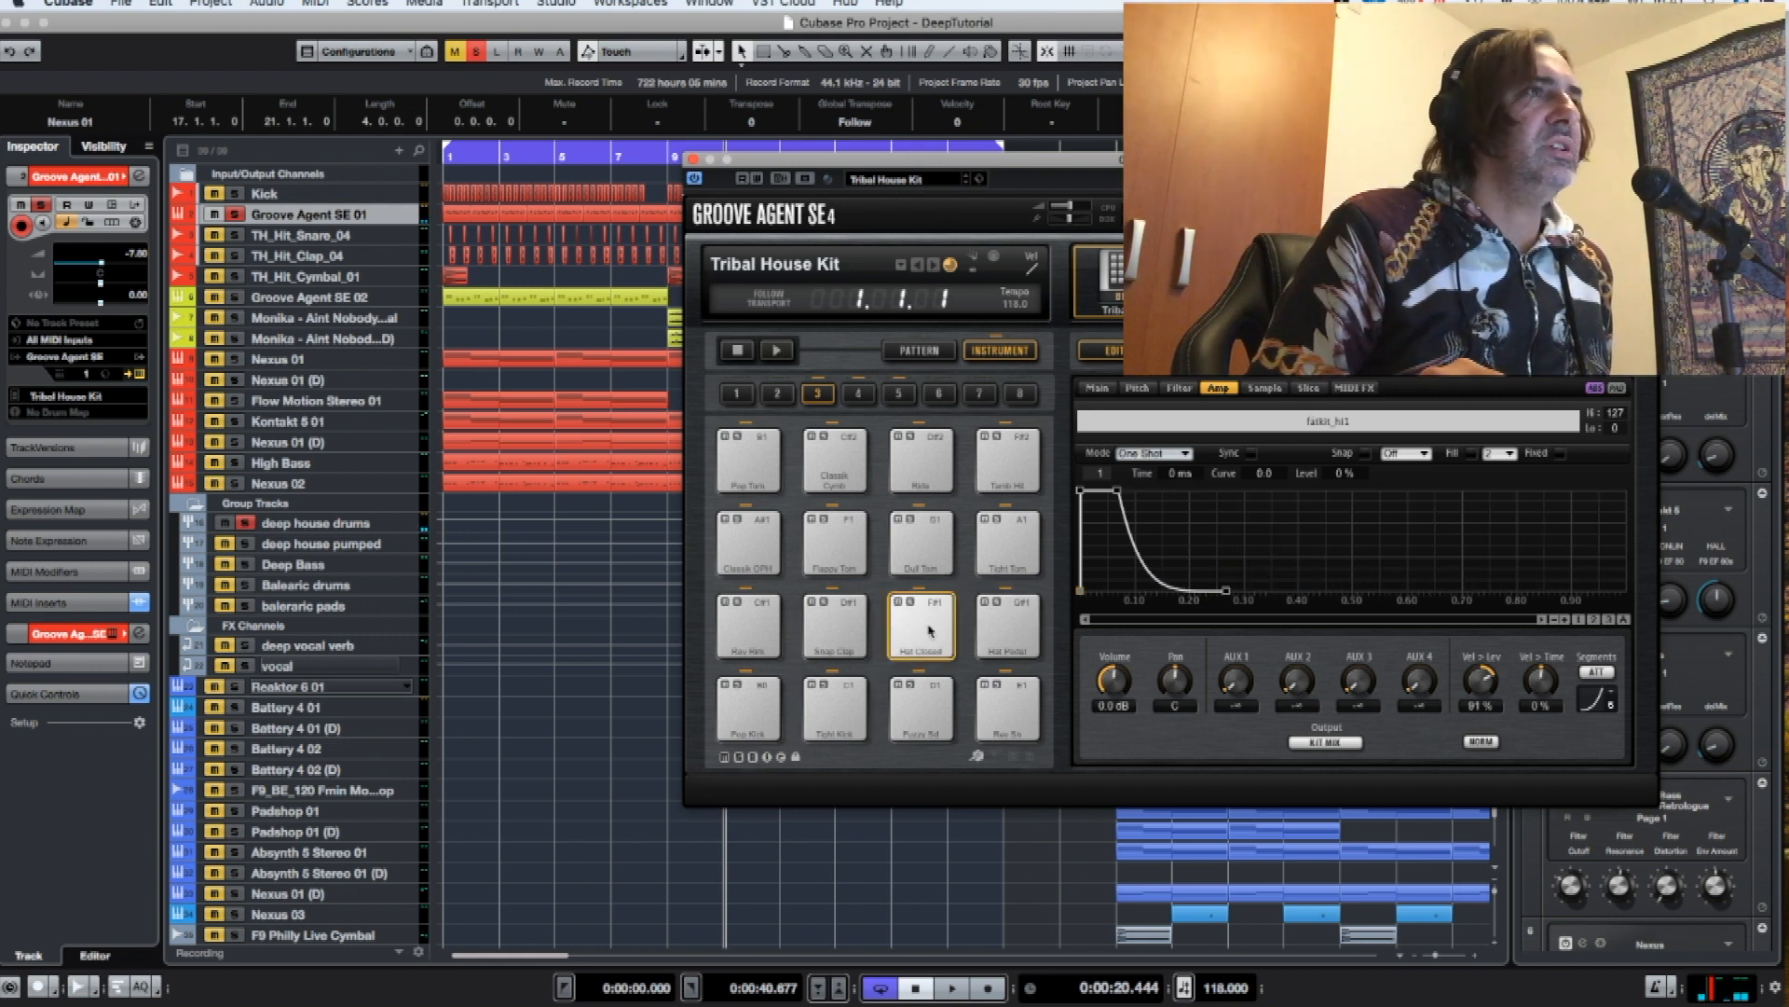
left_click(1002, 626)
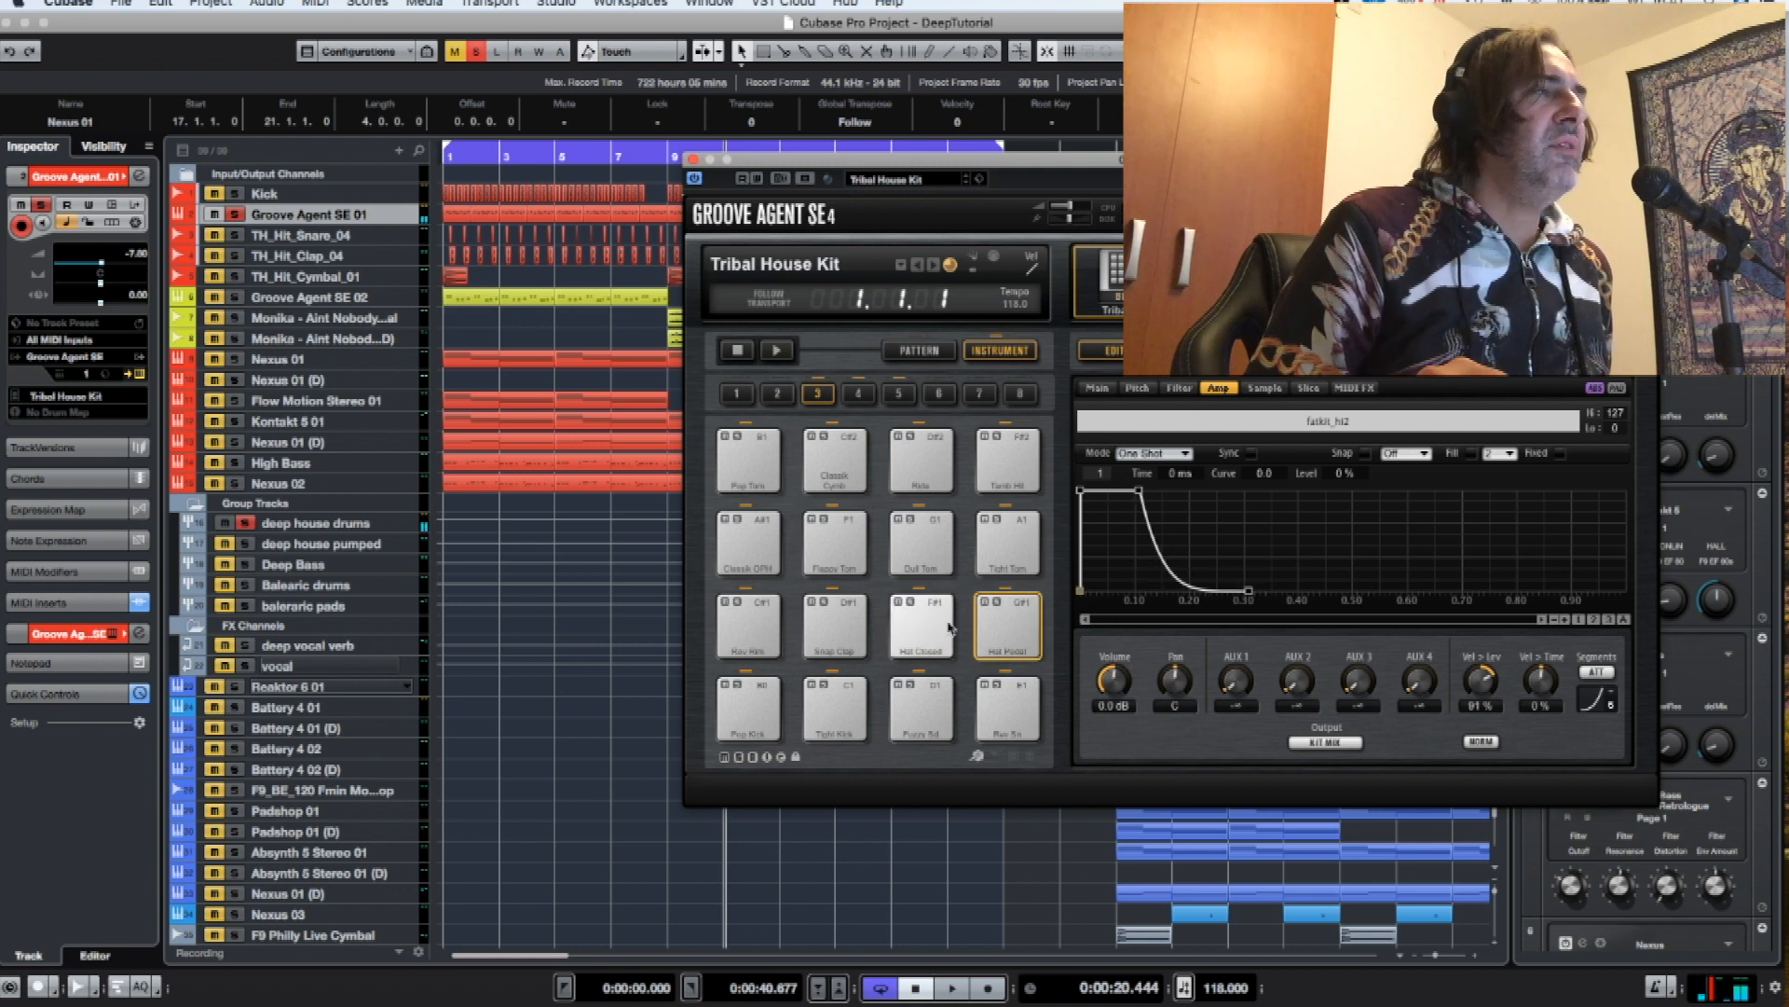
left_click_drag(1137, 491, 1224, 494)
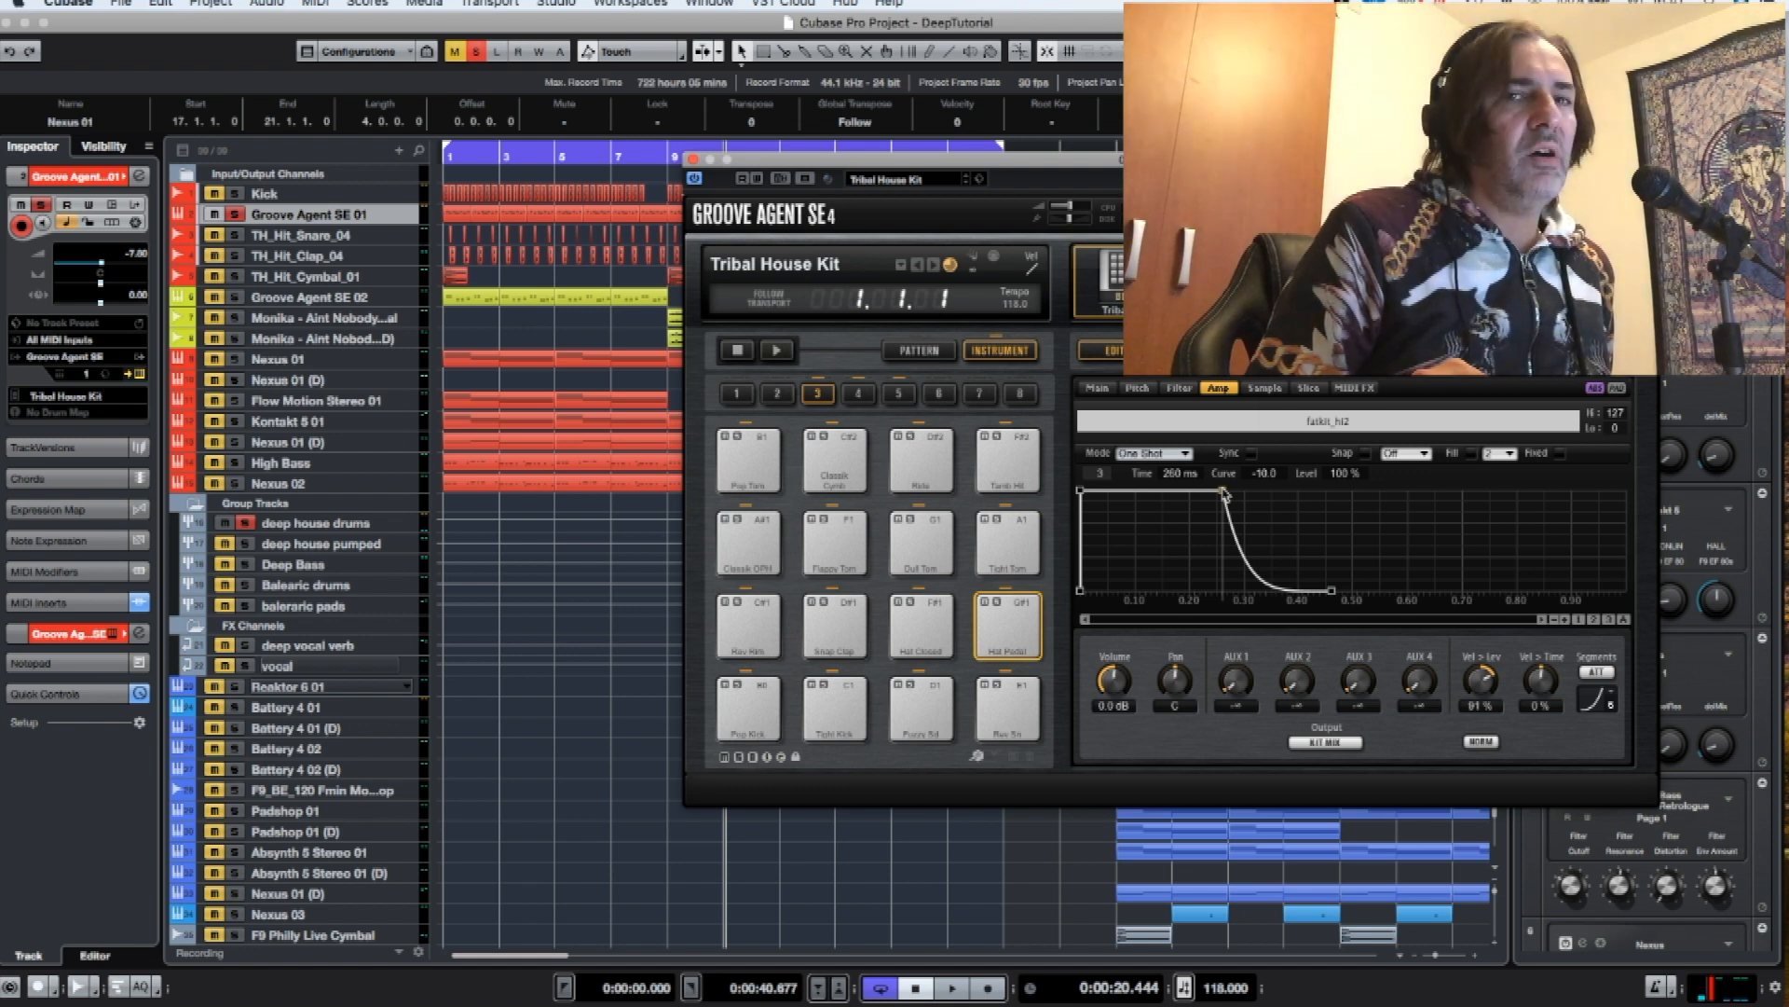
left_click_drag(1225, 495, 1138, 496)
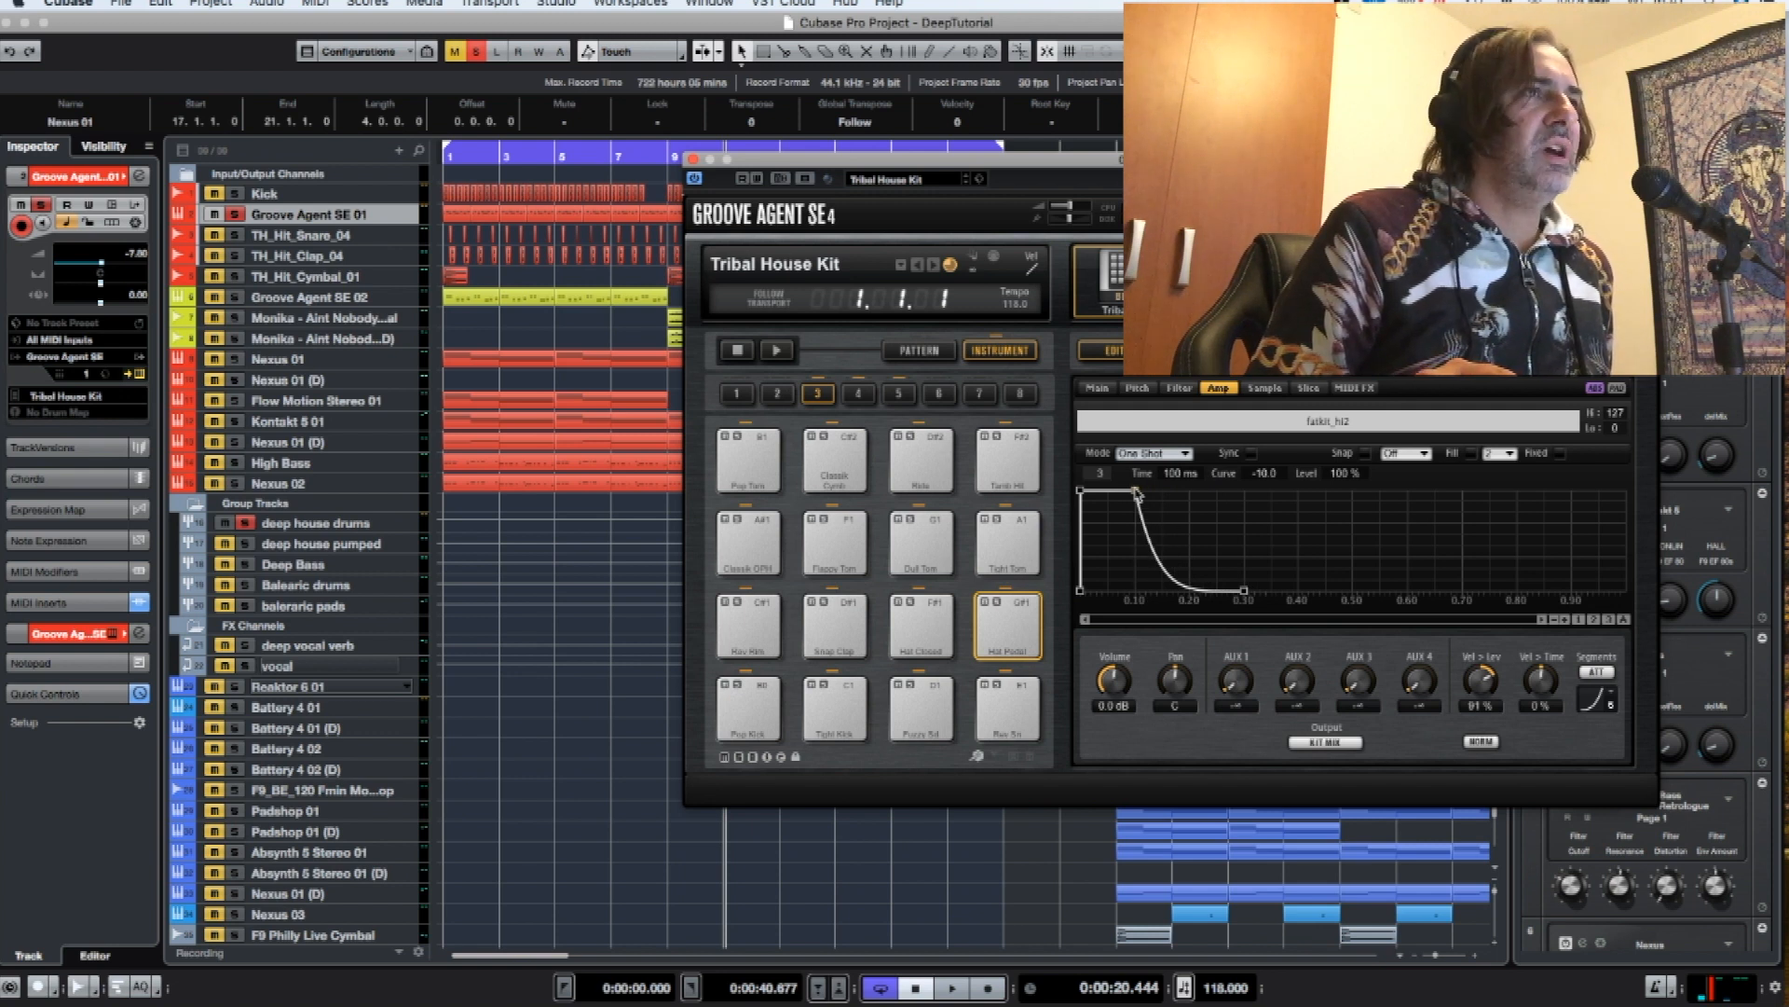
left_click_drag(1139, 494, 1142, 495)
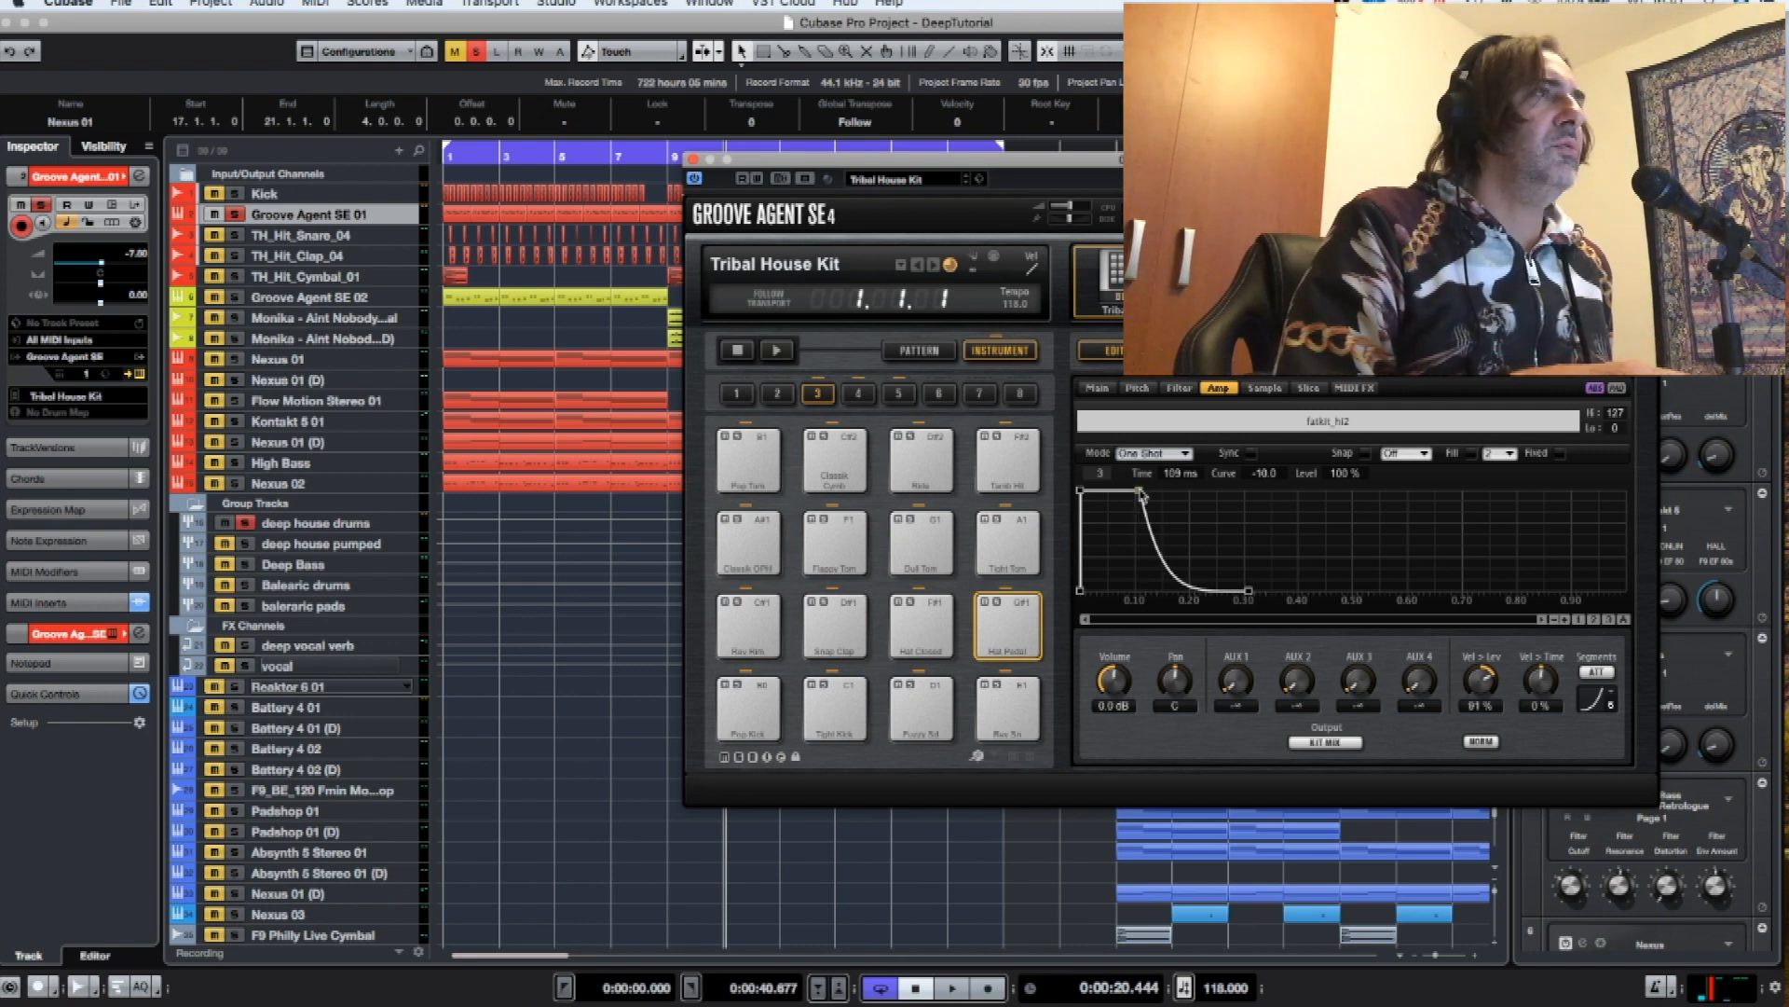
key("space")
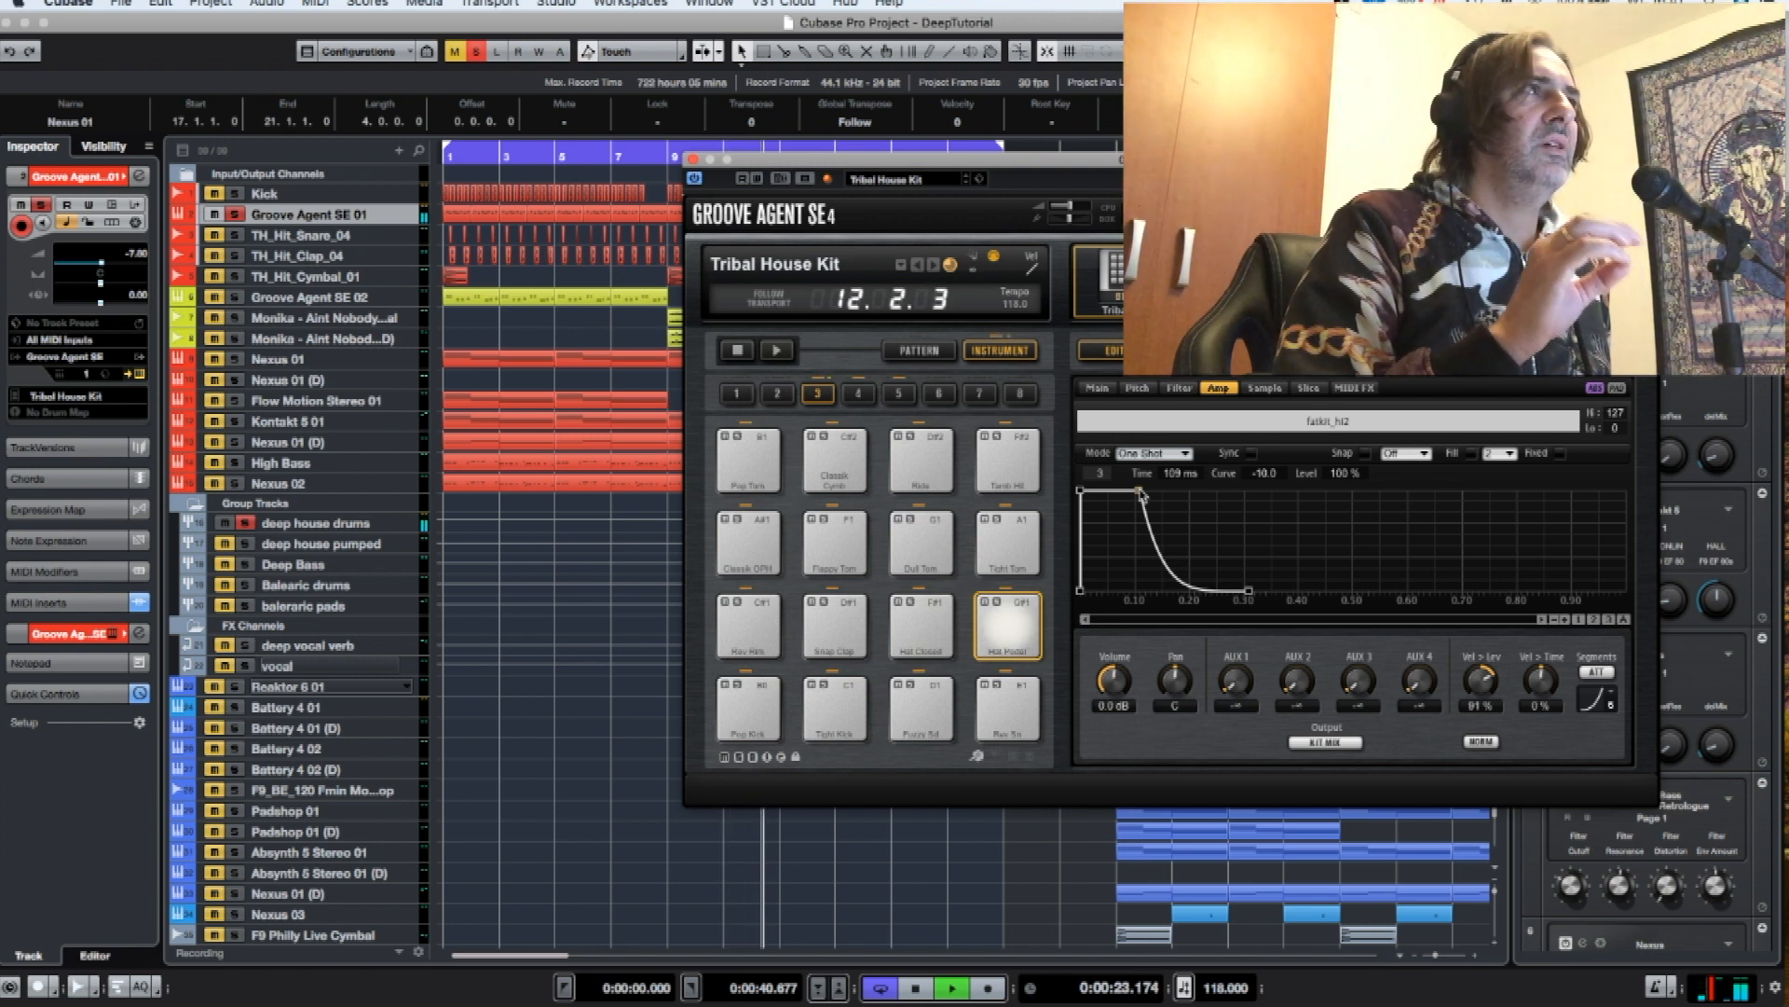
key("space")
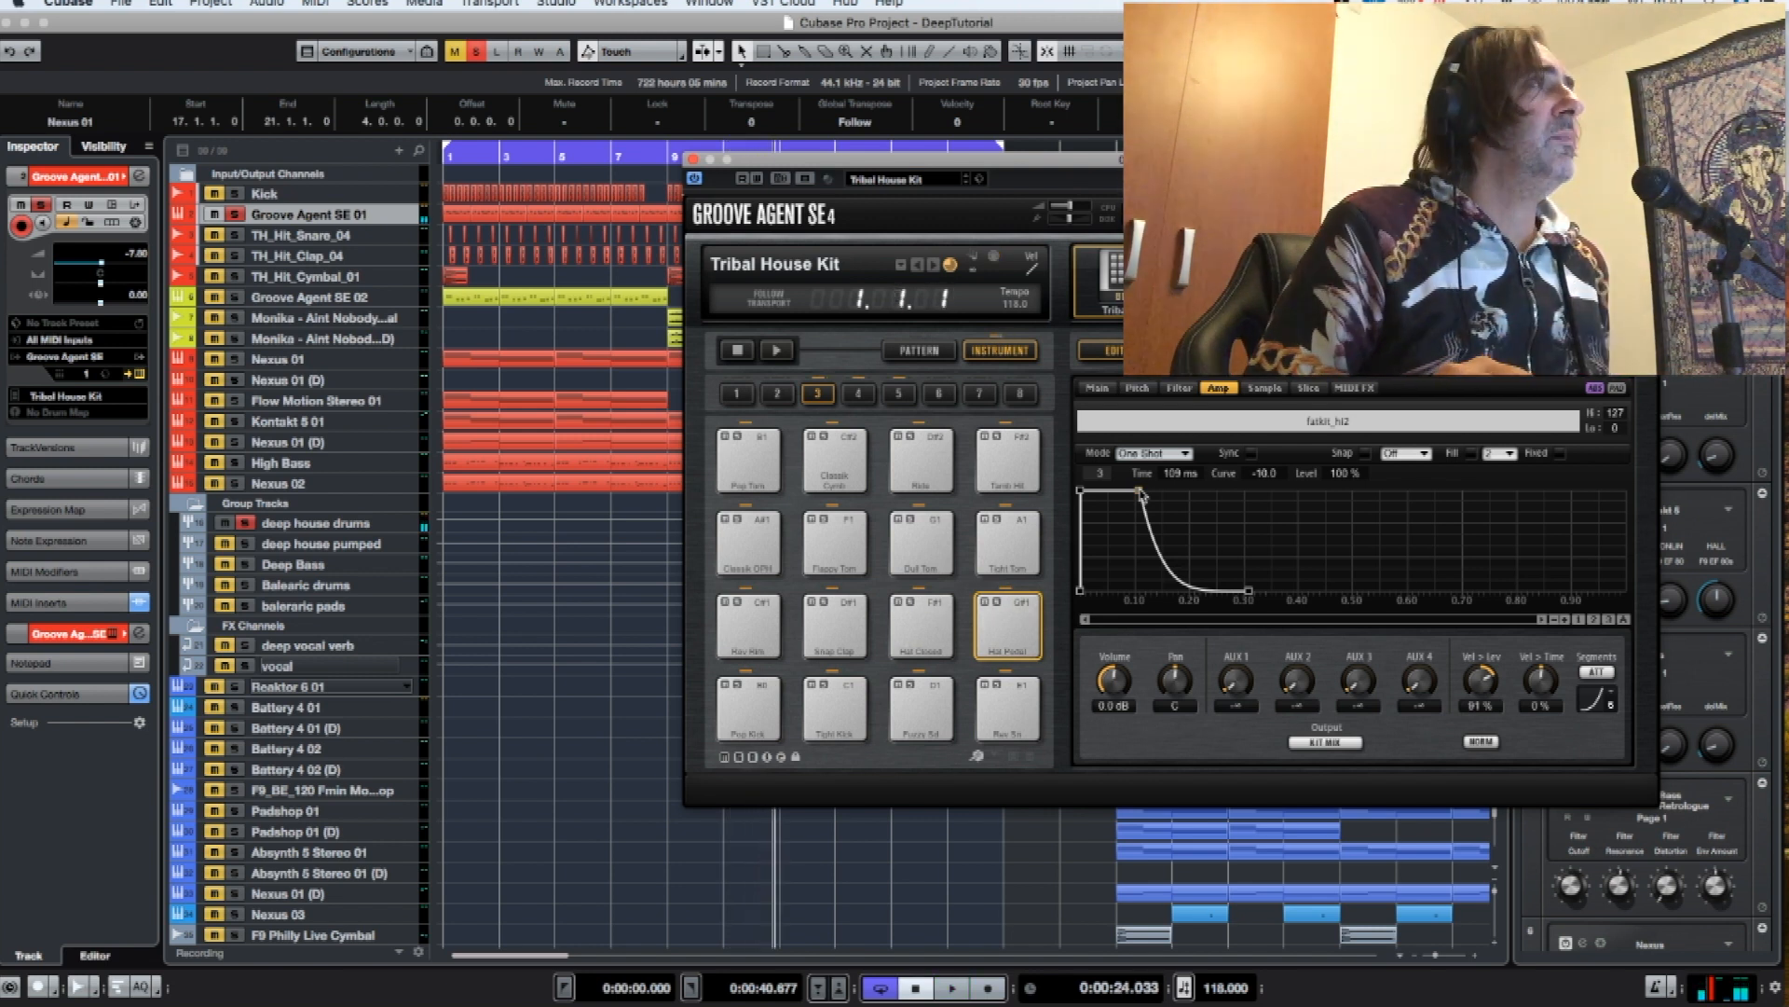
- Close Groove Agent, solo only TH_Hit_Snare_04 and play the snare part
left_click(236, 235)
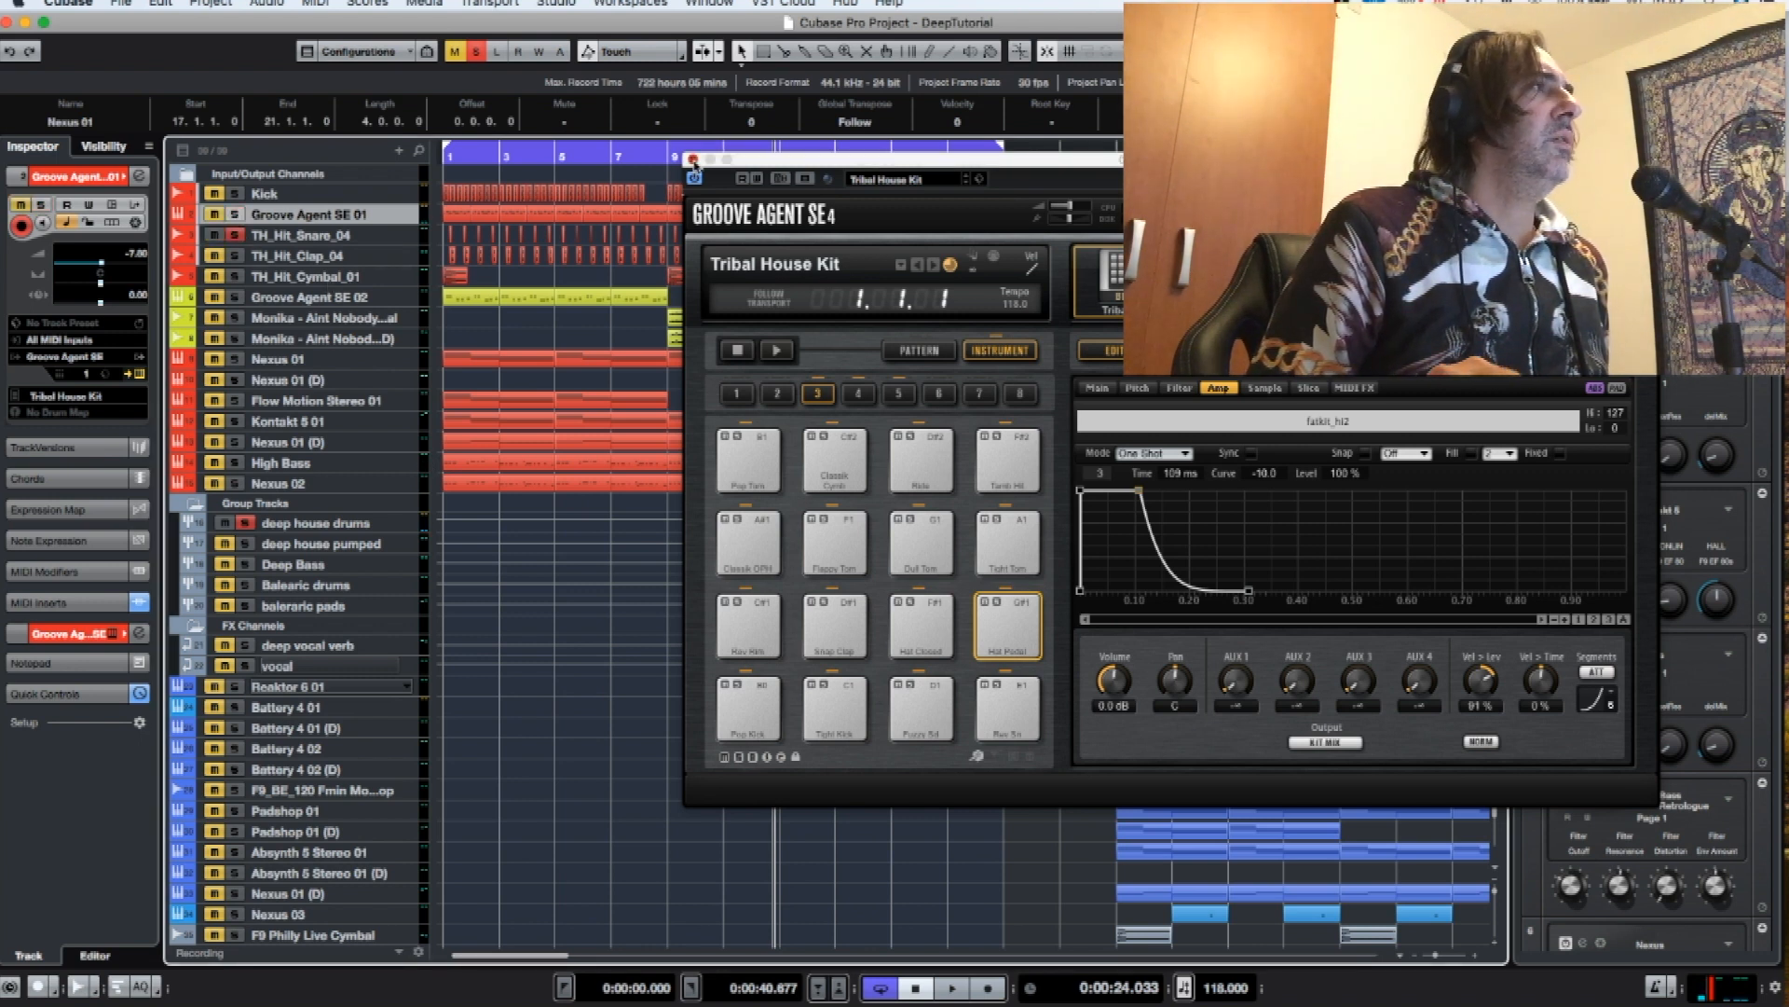
left_click(692, 158)
left_click(307, 235)
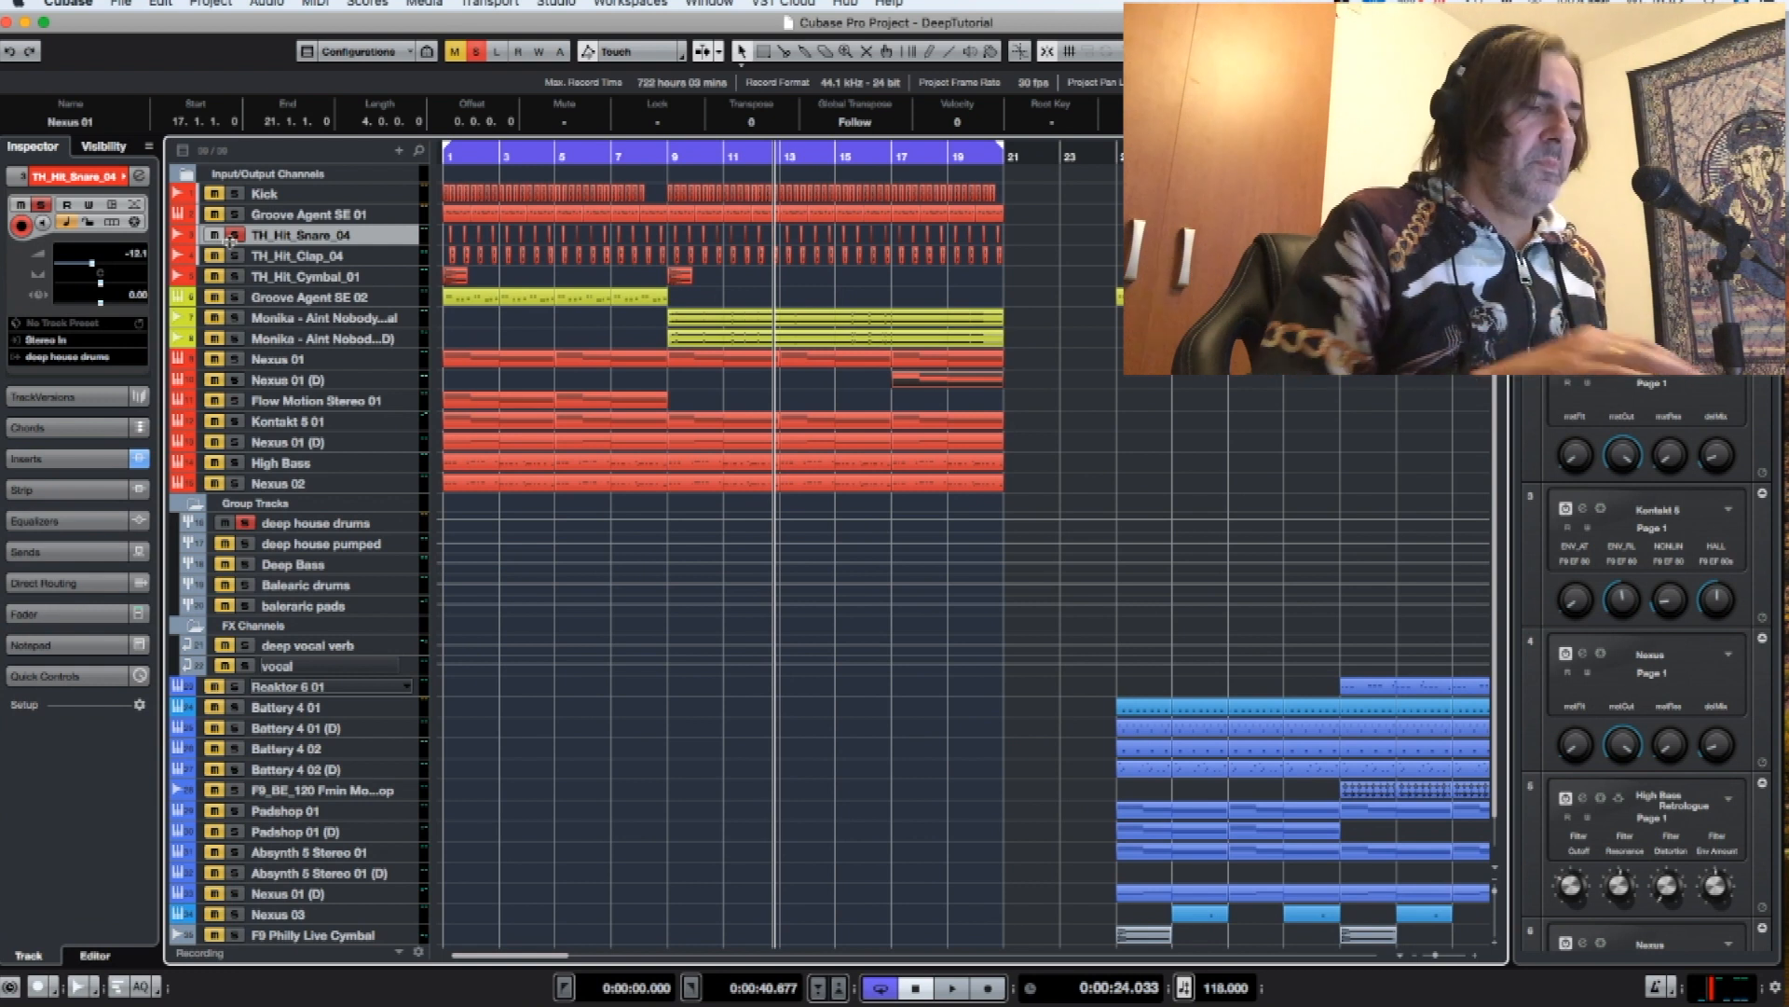
key("space")
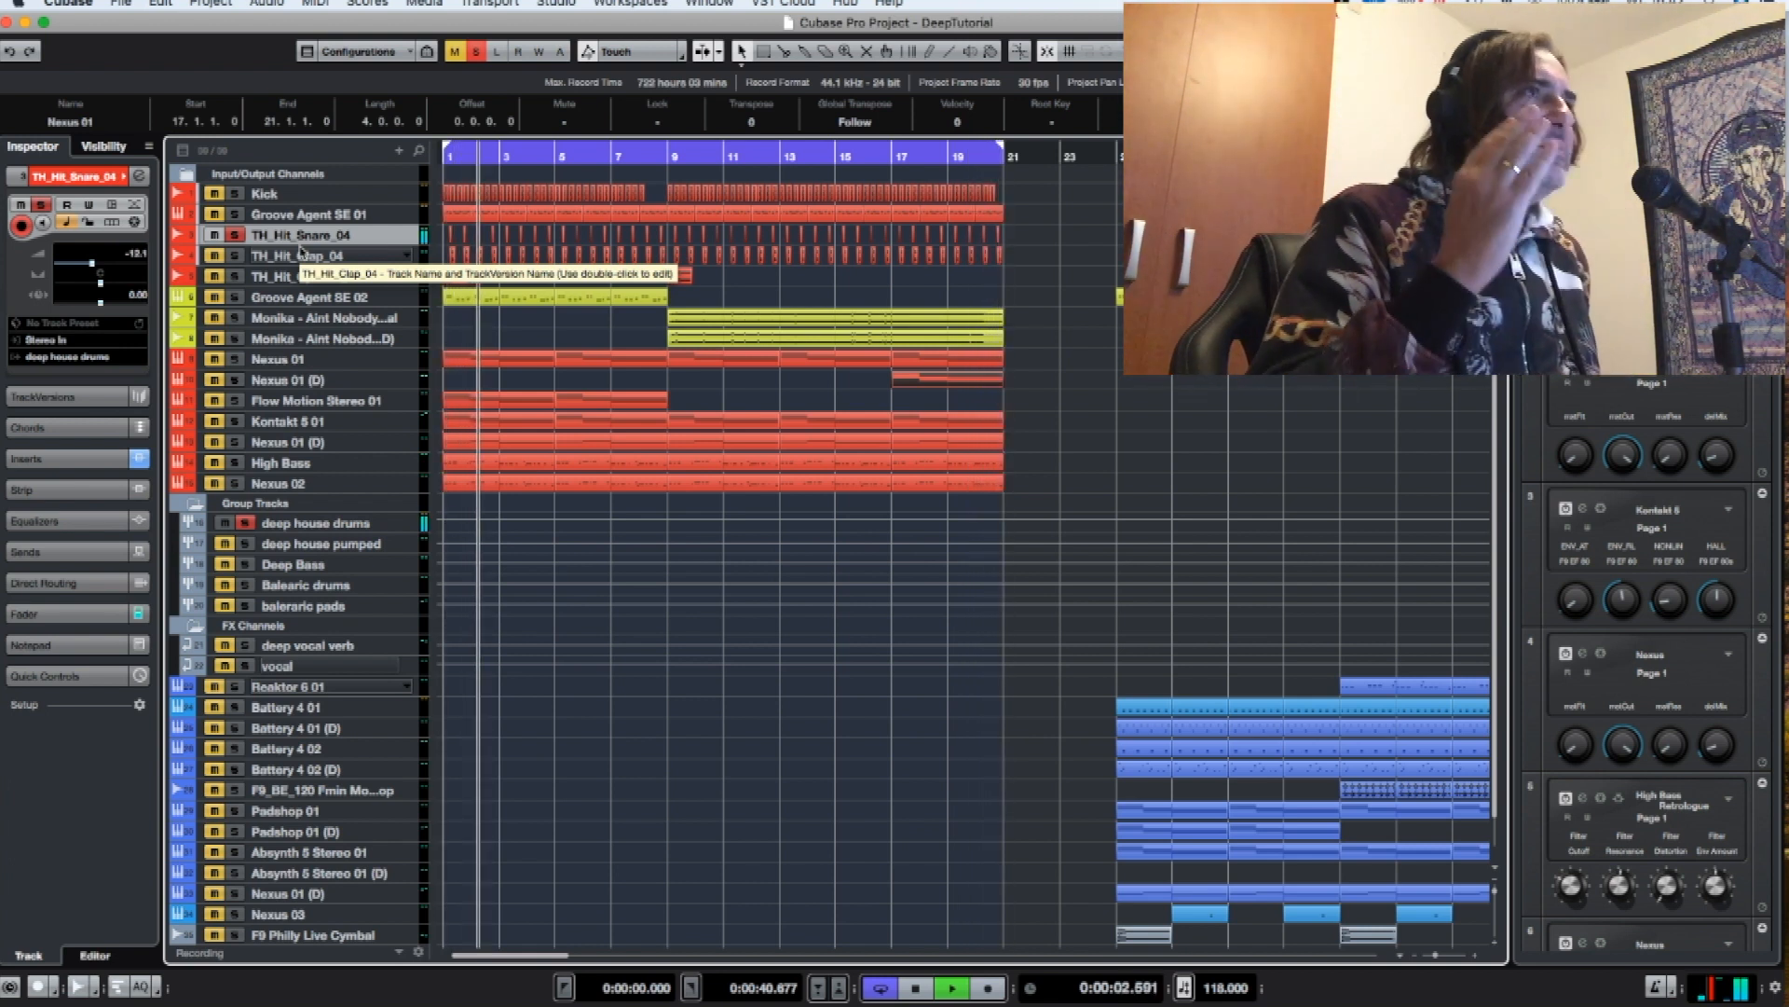
- Add TH_Hit_Clap_04 to the solo and compare the snare and clap hits closely on the timeline while listening
left_click(234, 260)
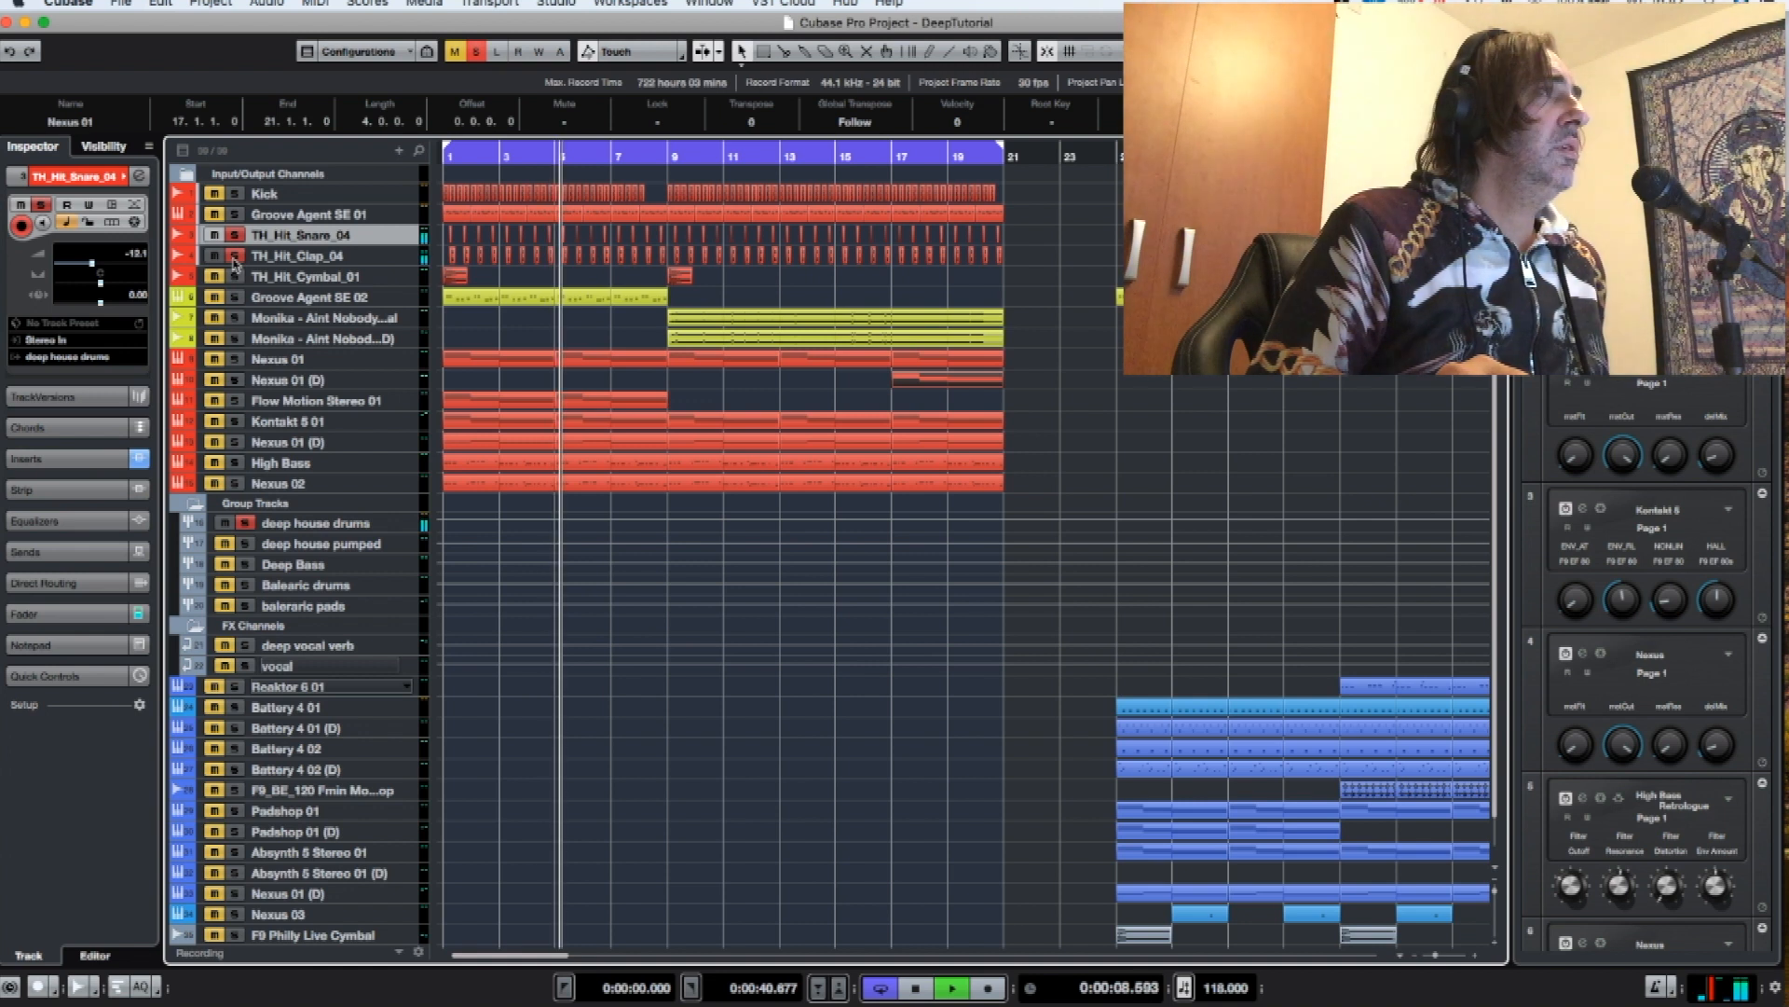
left_click(268, 258)
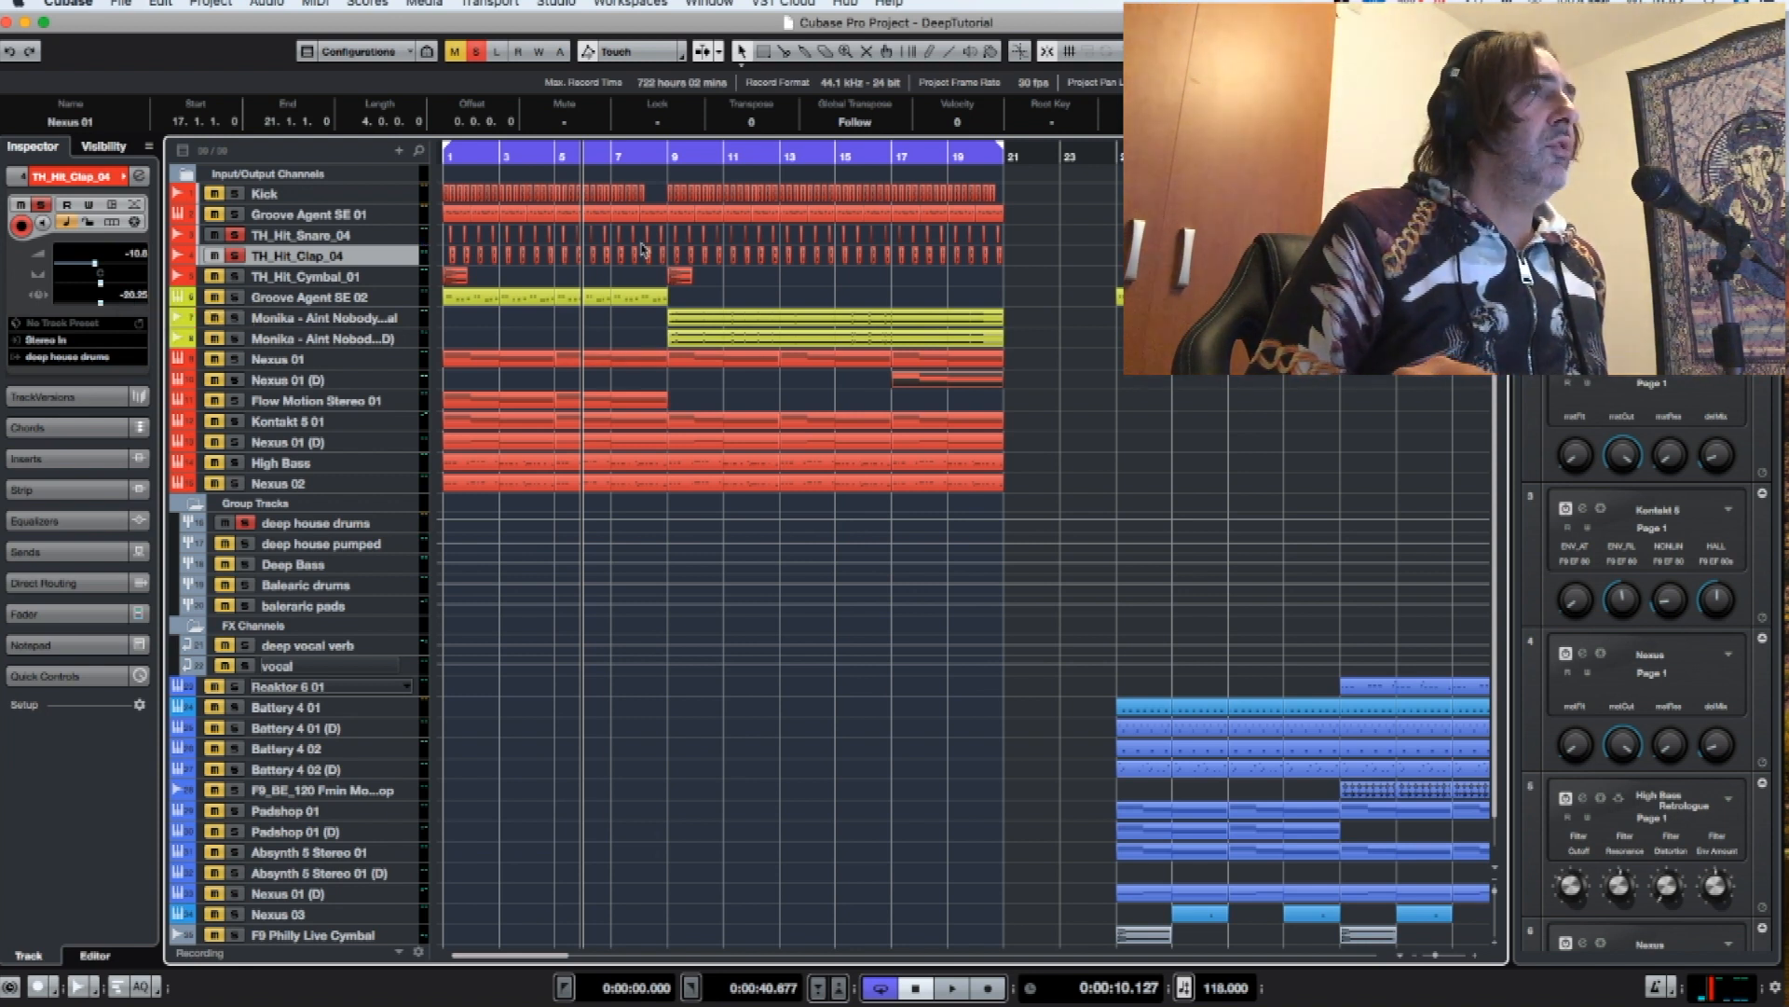
left_click_drag(1440, 960, 1442, 960)
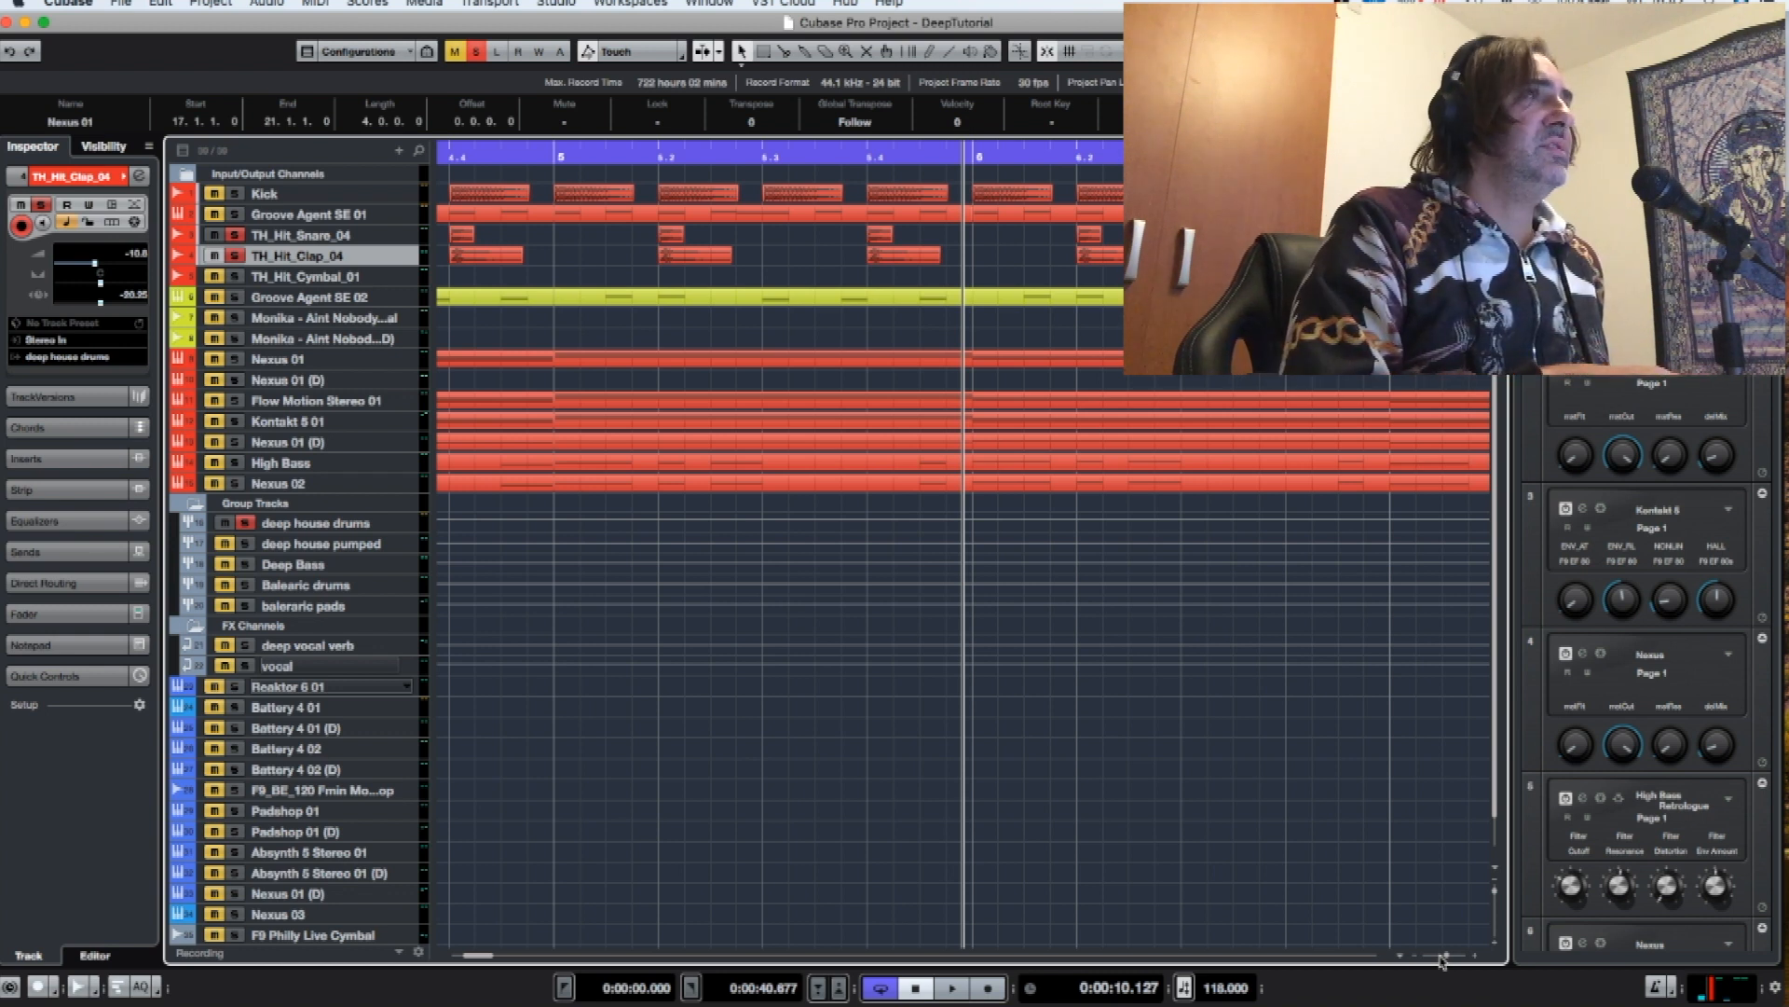
key("space")
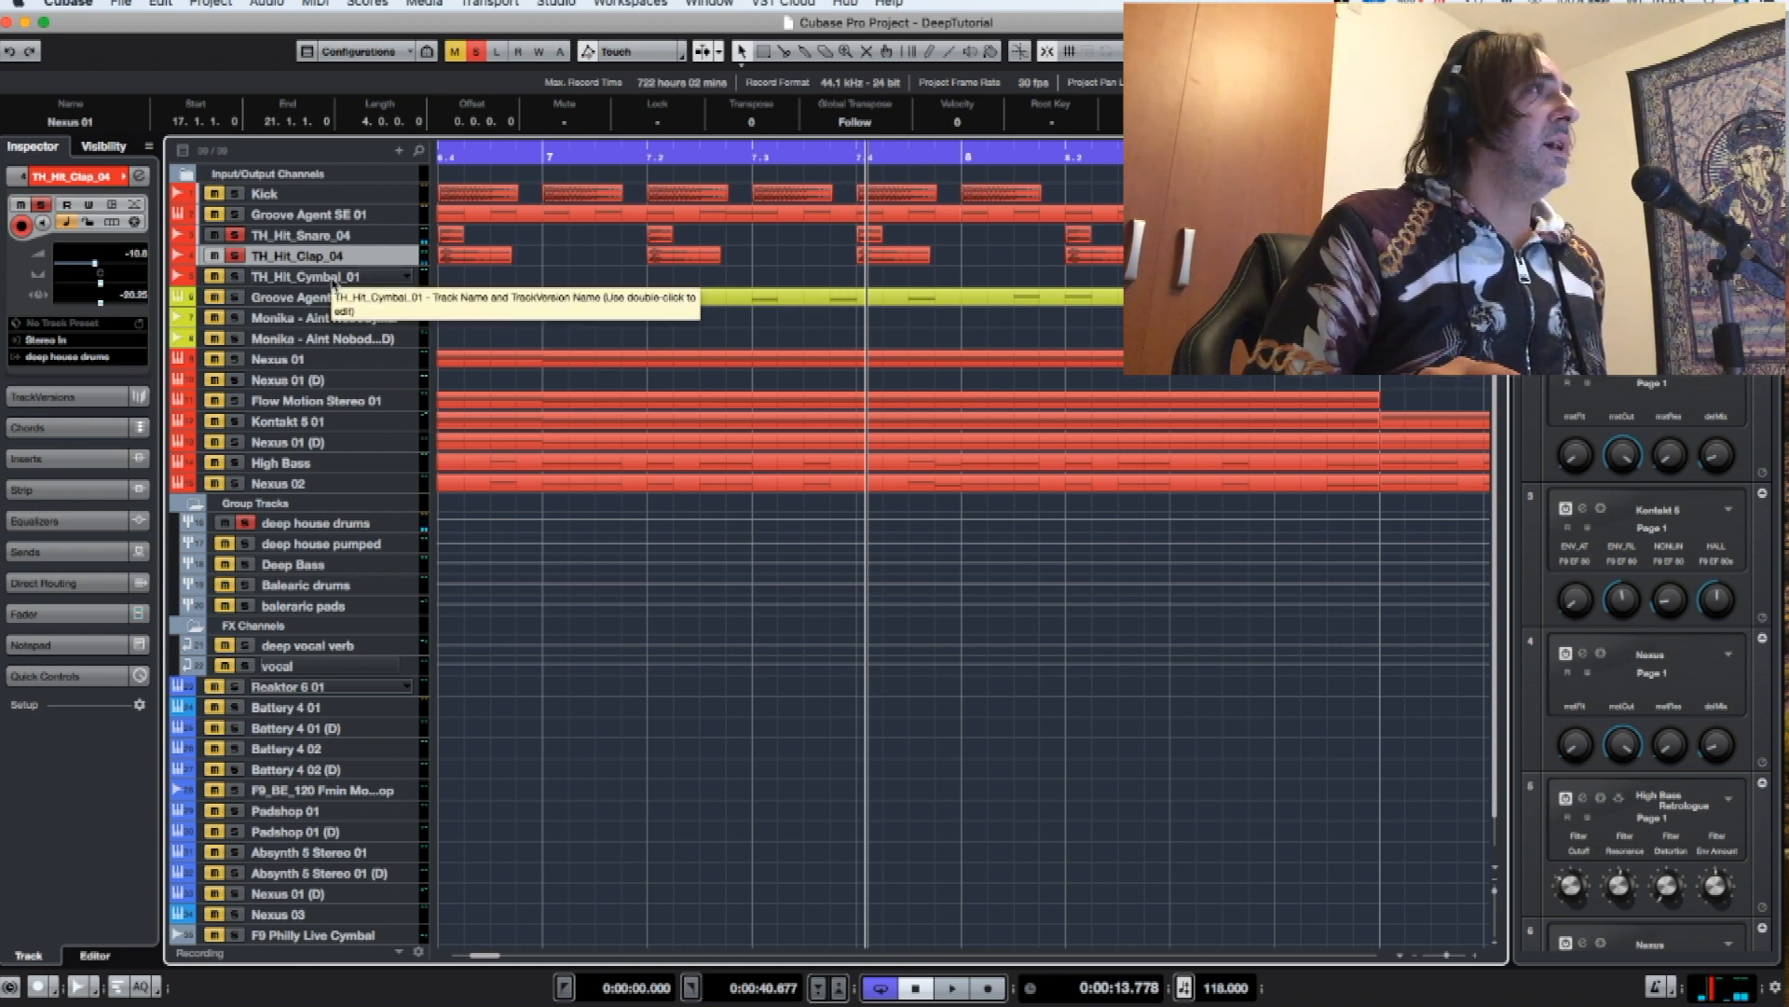
- Clear the individual solos, solo the whole deep house drums group and play the combined drums
left_click(476, 53)
left_click(245, 523)
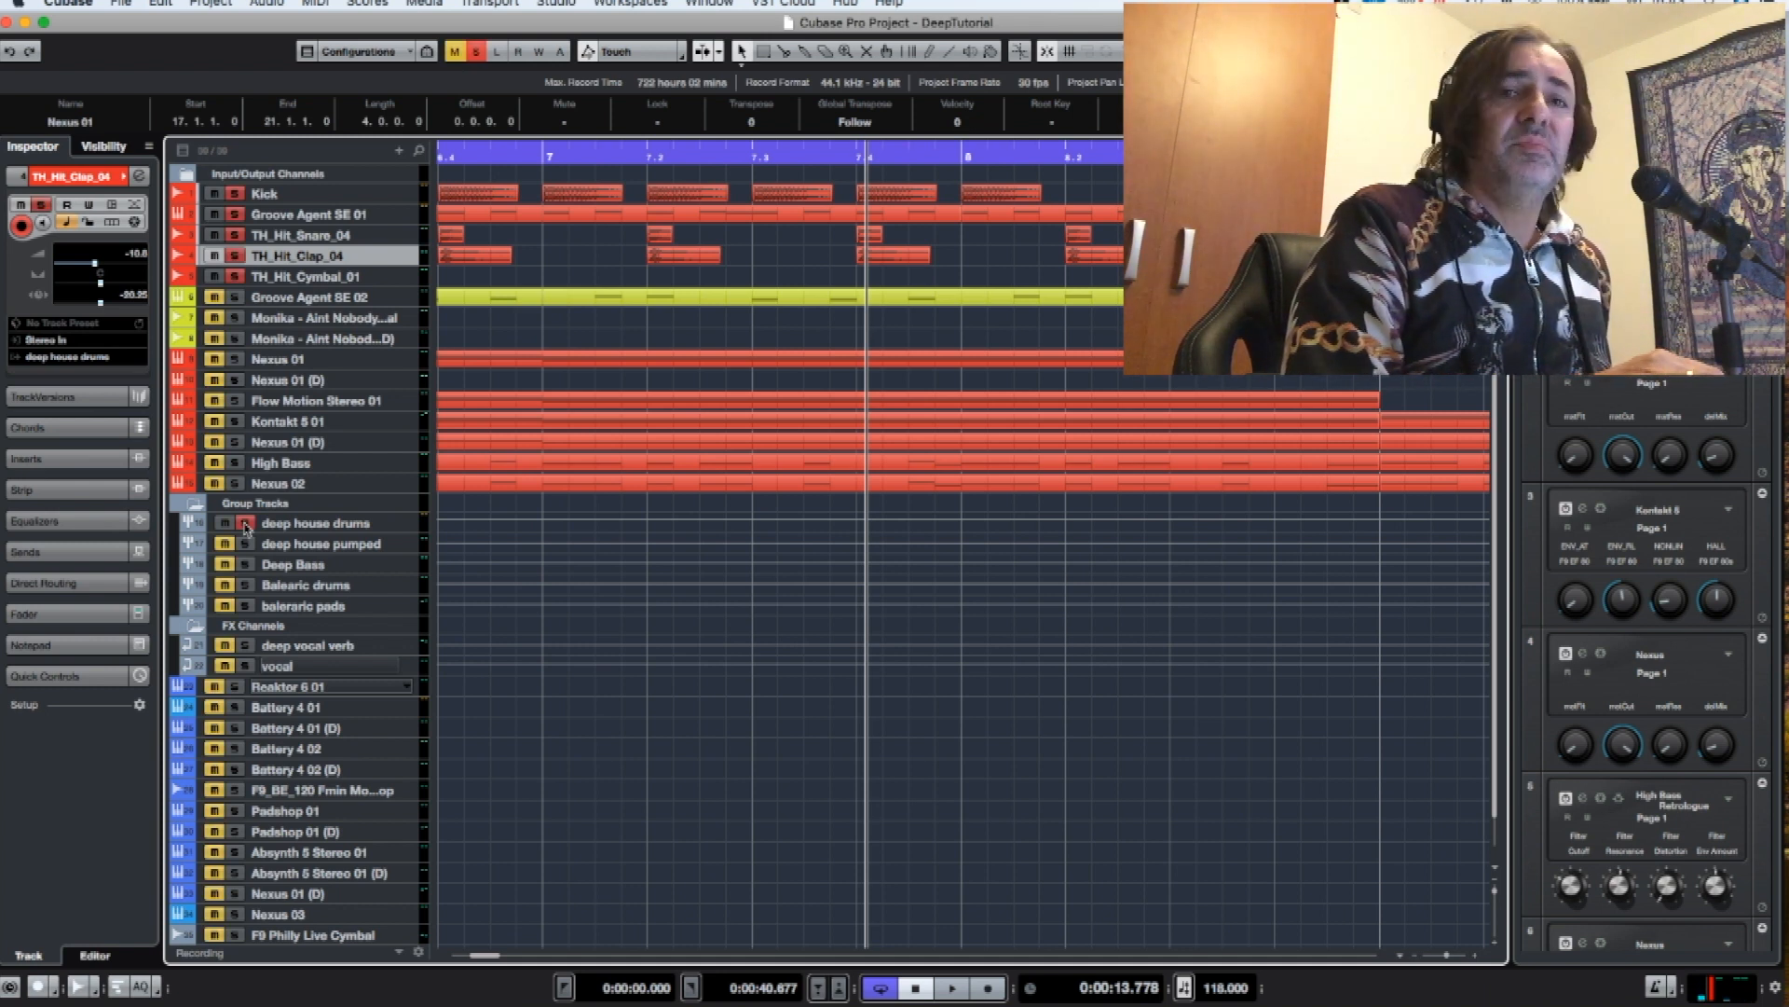
key("space")
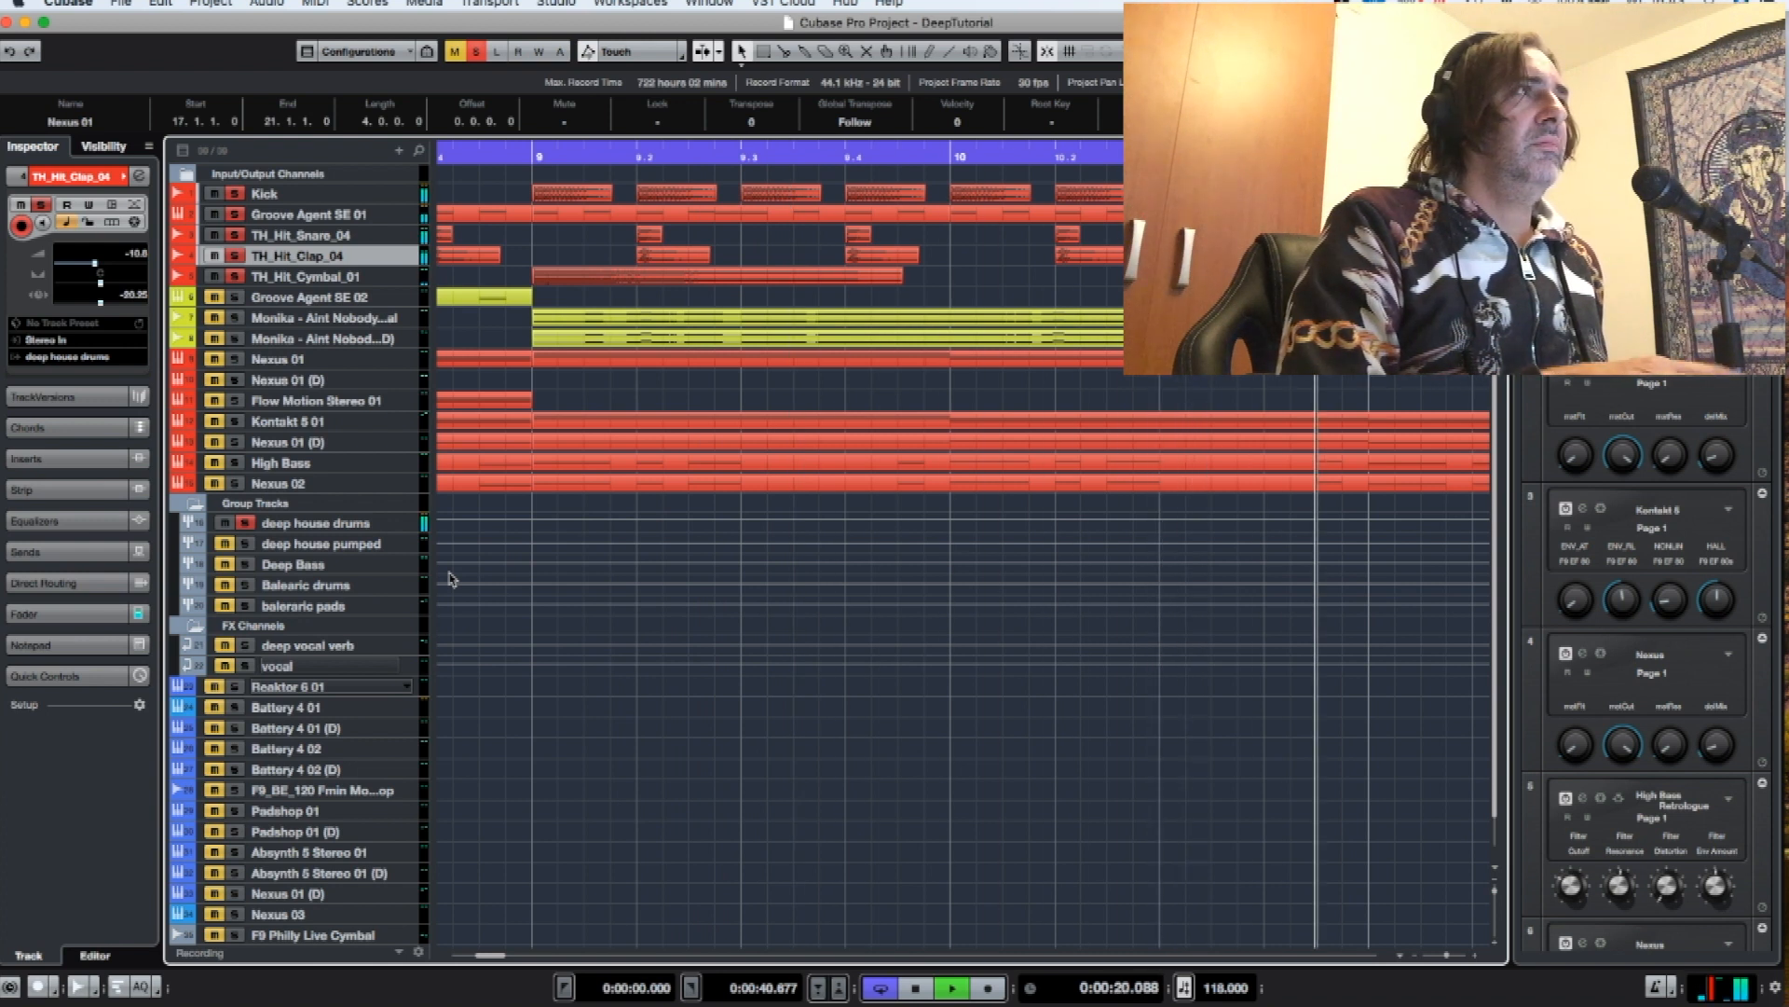
key("space")
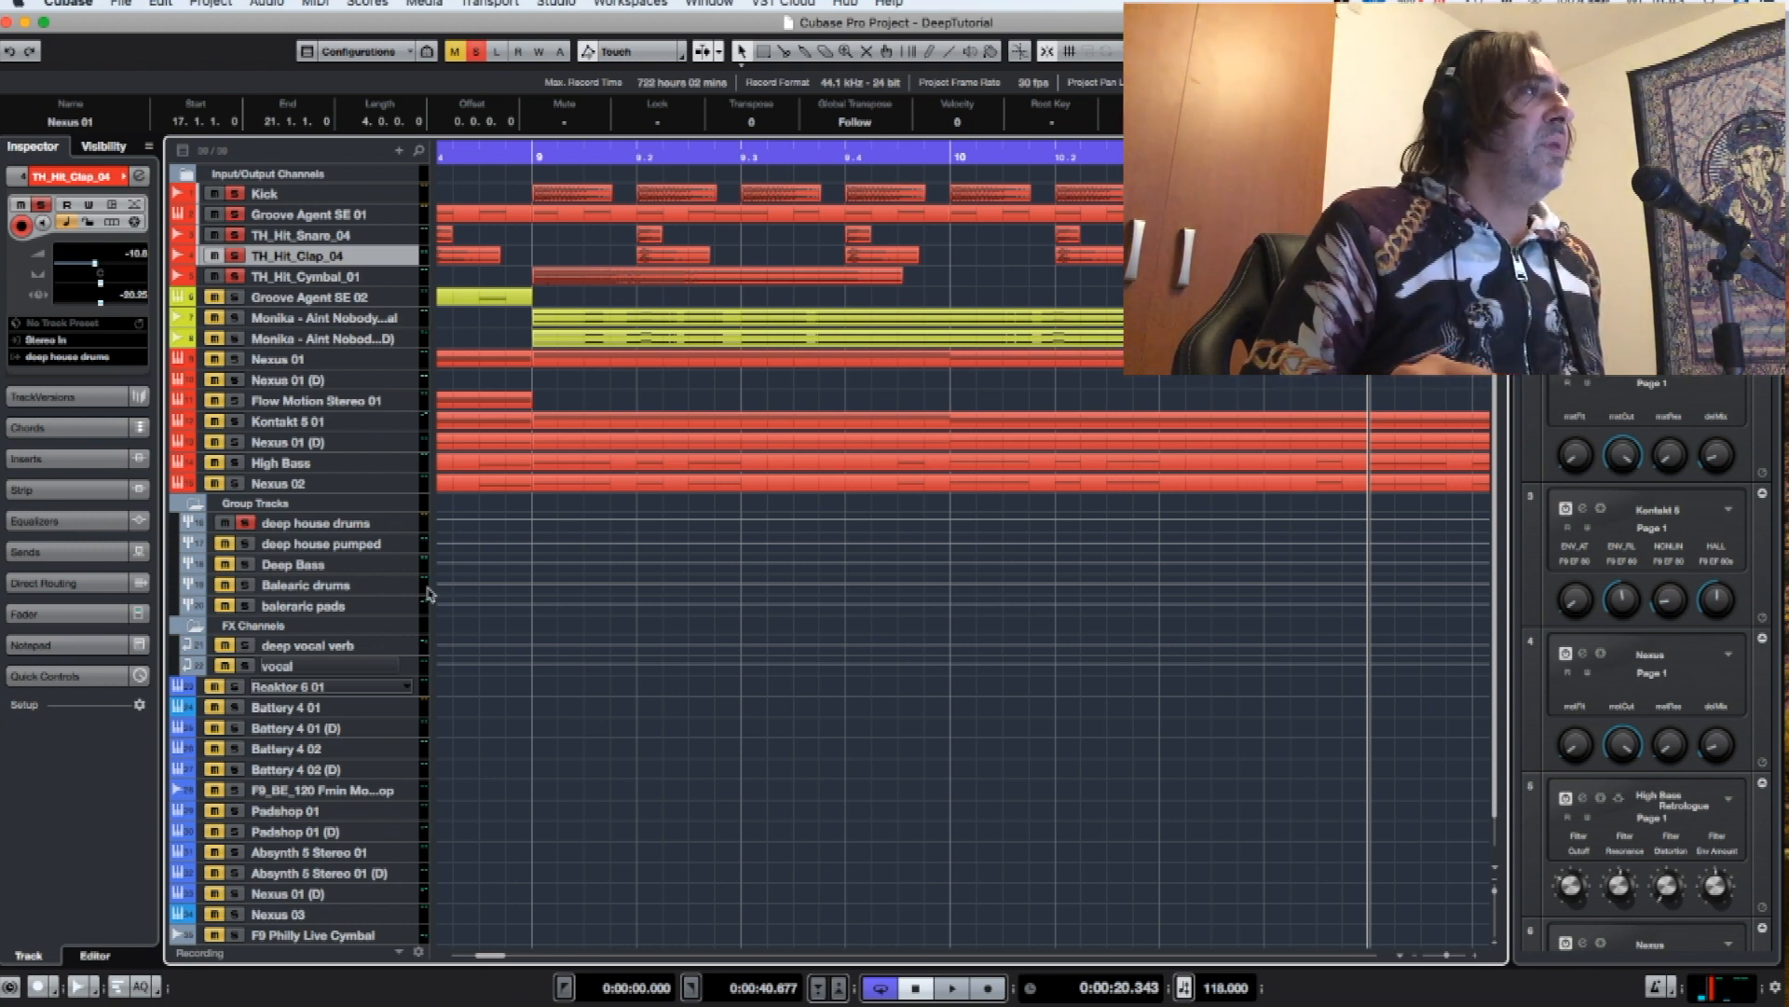
- Add the Deep Bass group to the solo alongside deep house drums, leaving deep house pumped out
left_click(247, 544)
left_click(247, 544)
left_click(245, 564)
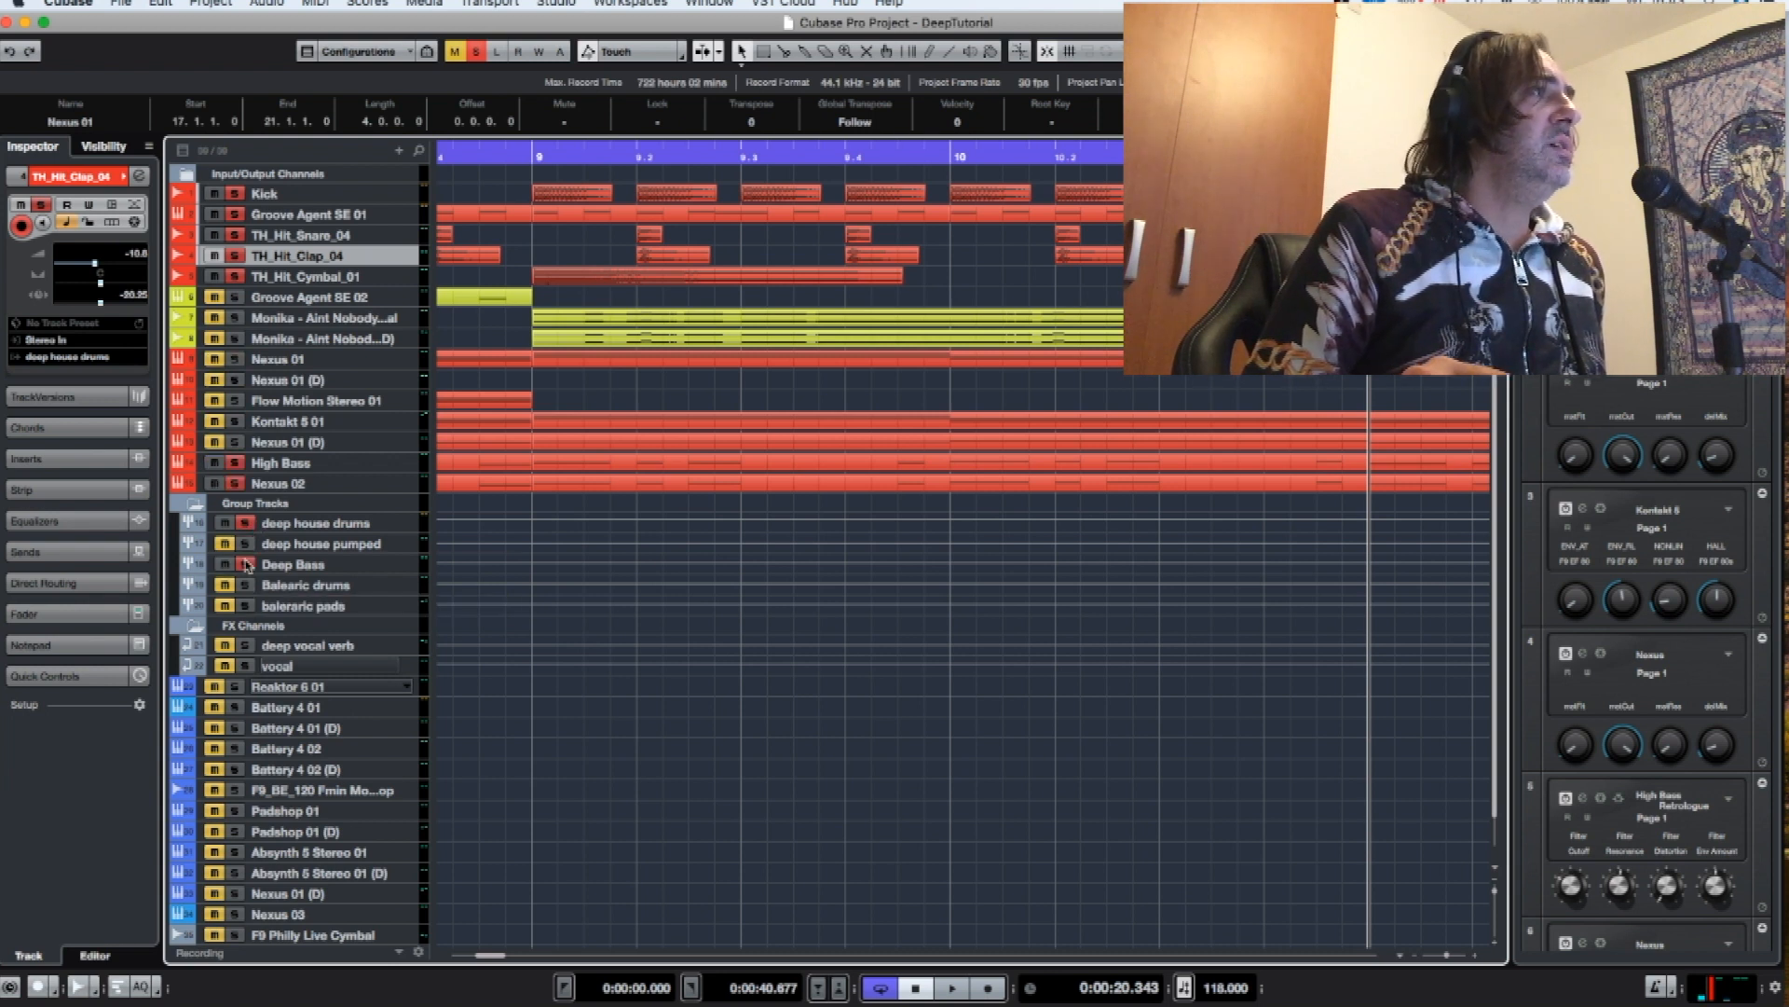
- Remove deep house drums from the solo so only the Deep Bass group remains, and play the bass parts across the whole arrangement
left_click(246, 522)
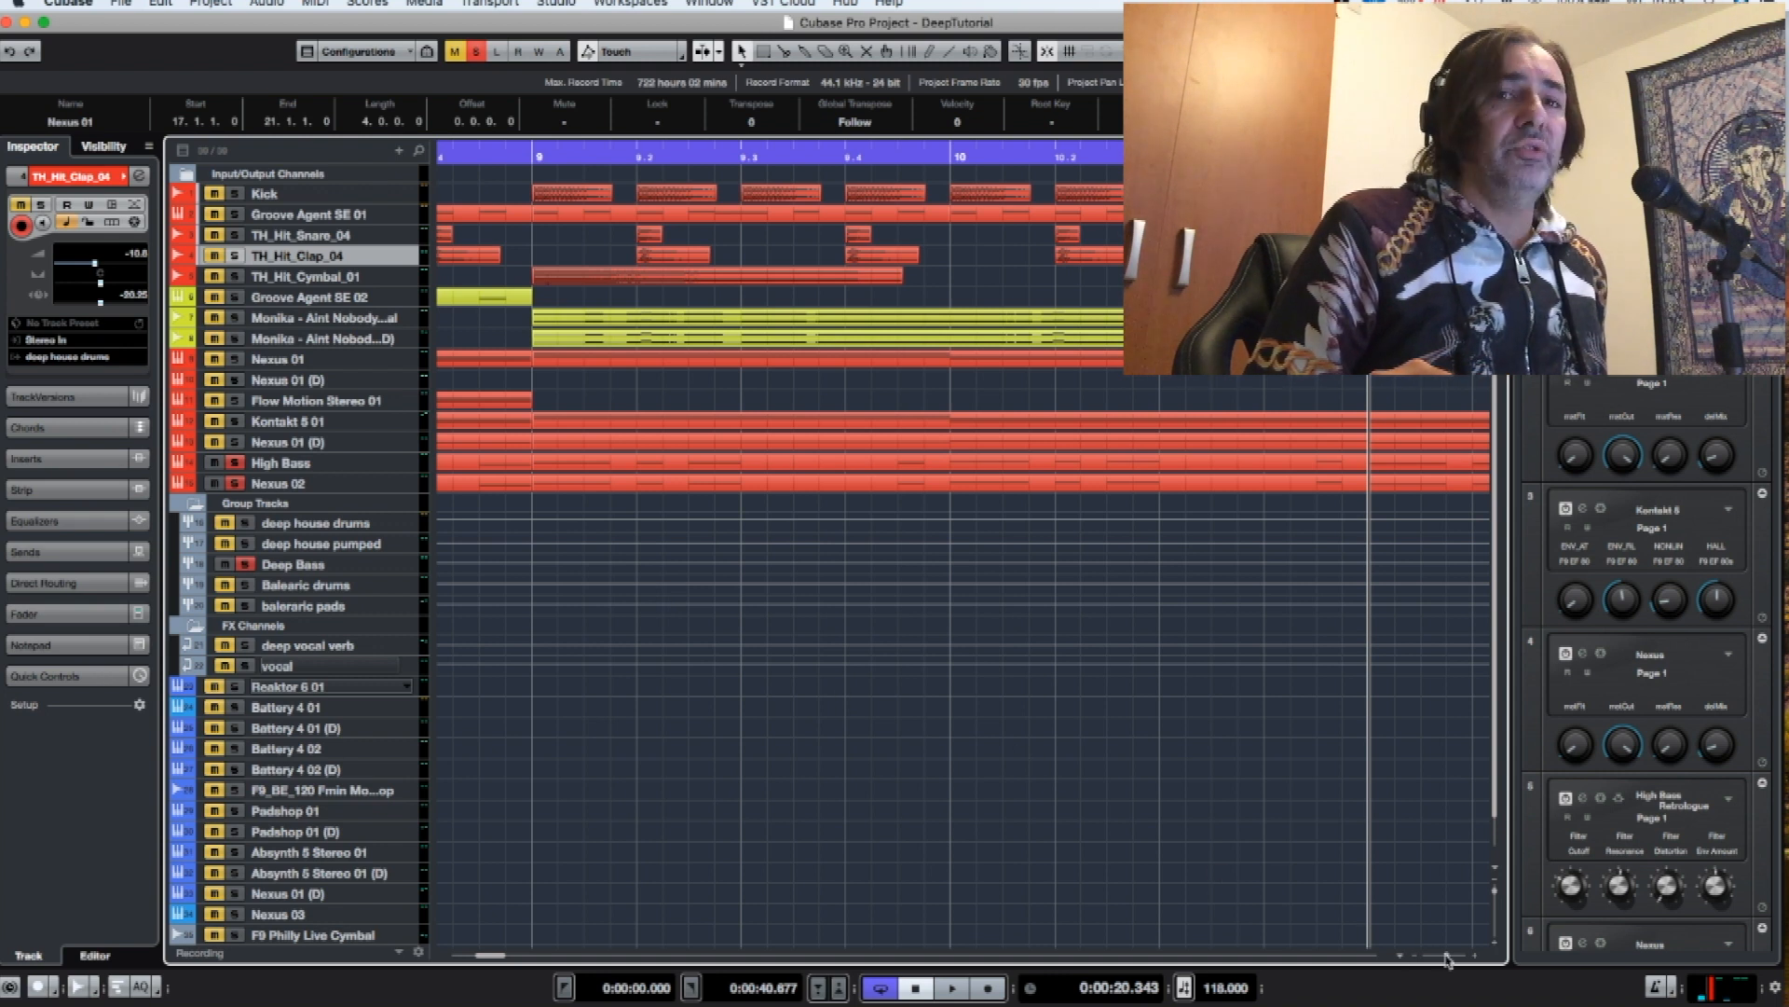
key("g")
key("g")
key("g")
key("g")
key("g")
key("g")
key("g")
key("g")
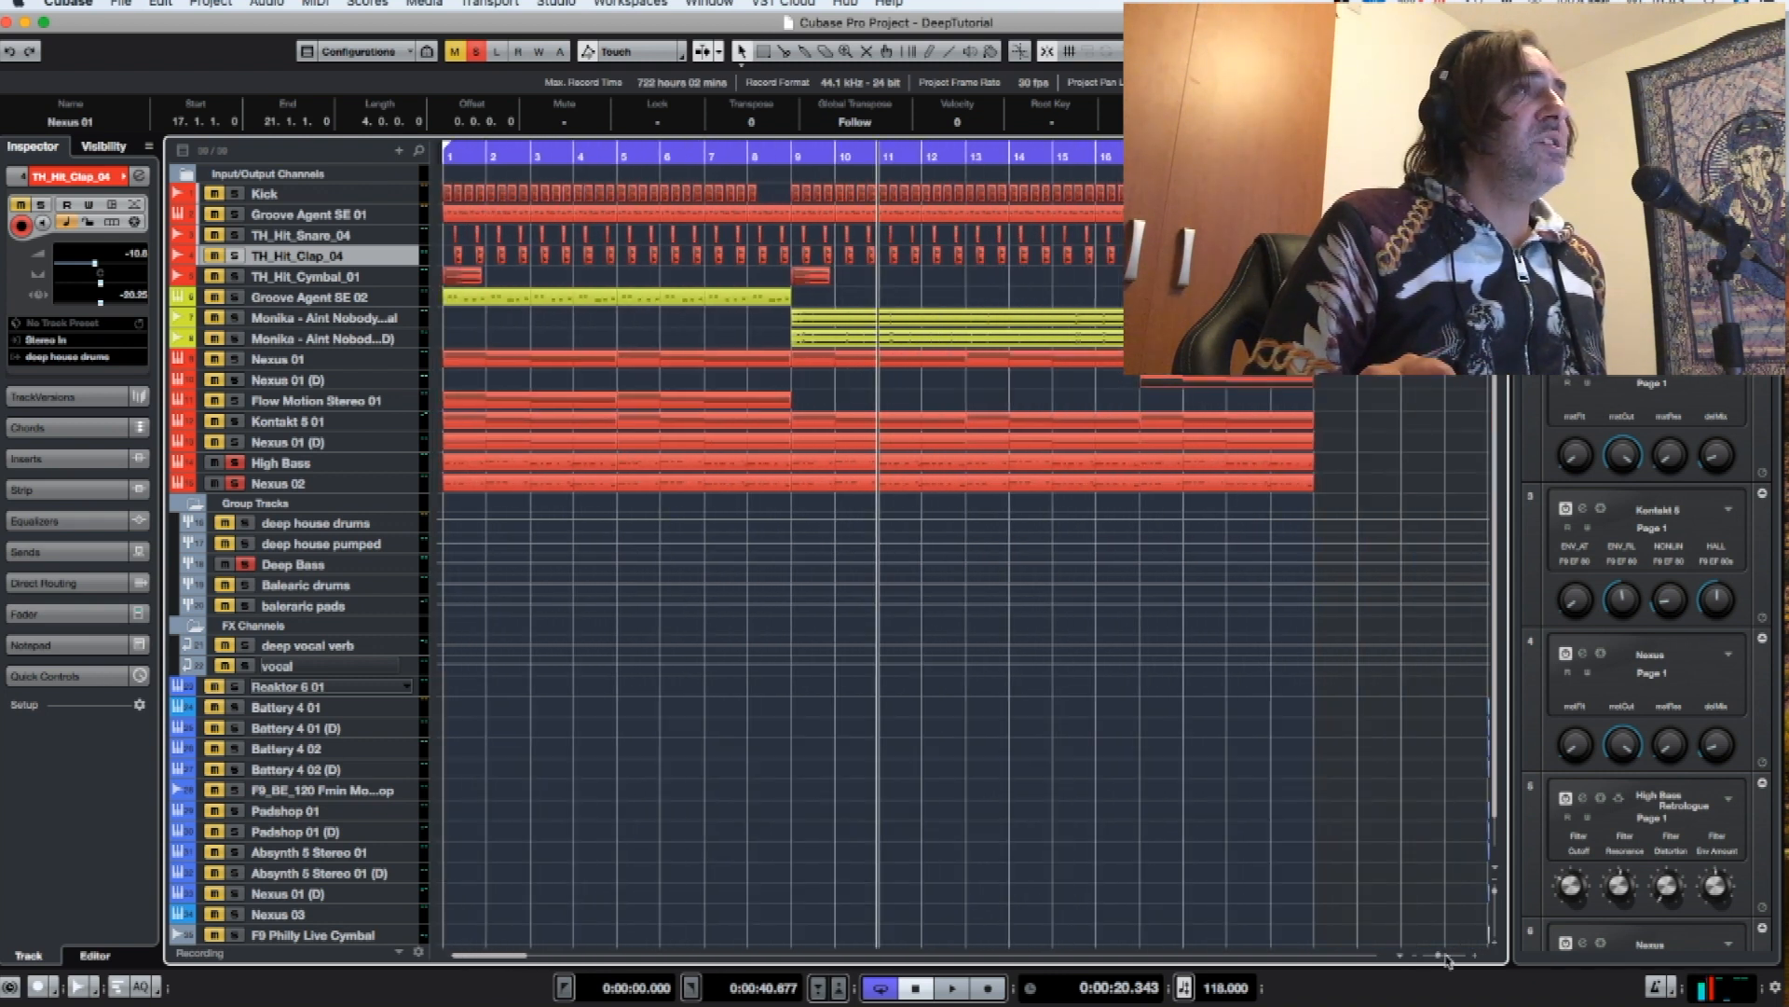
key("h")
key("h")
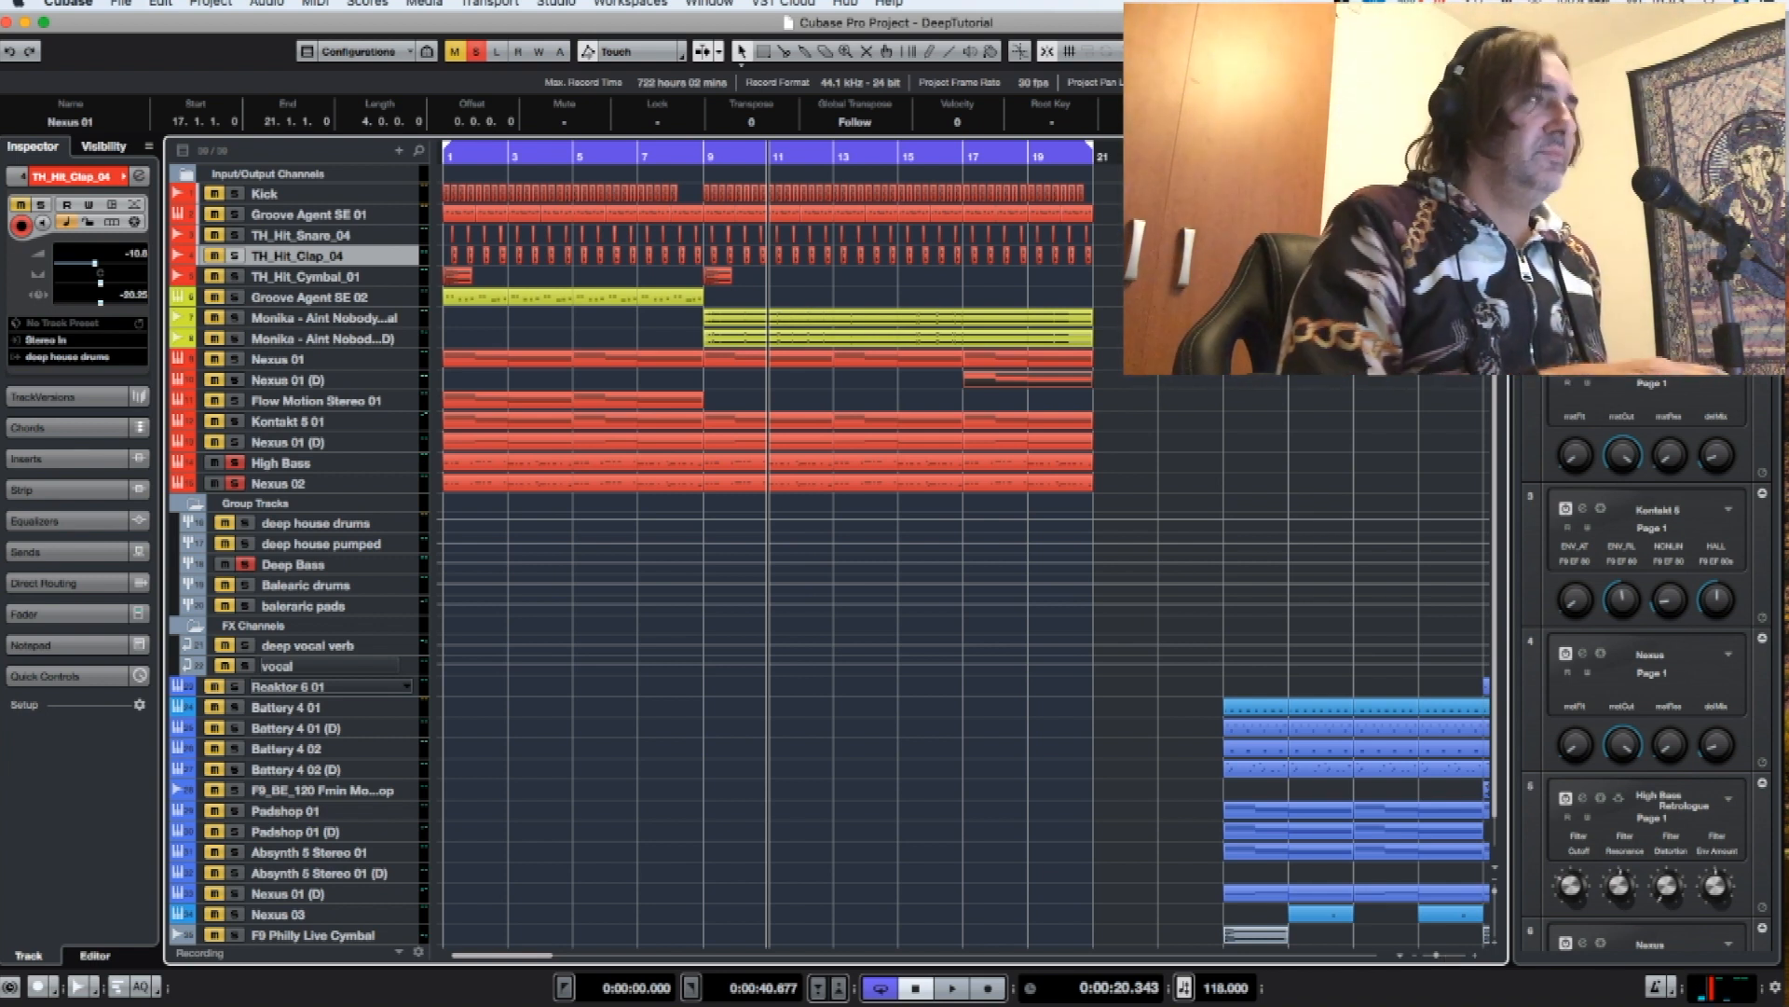
key("space")
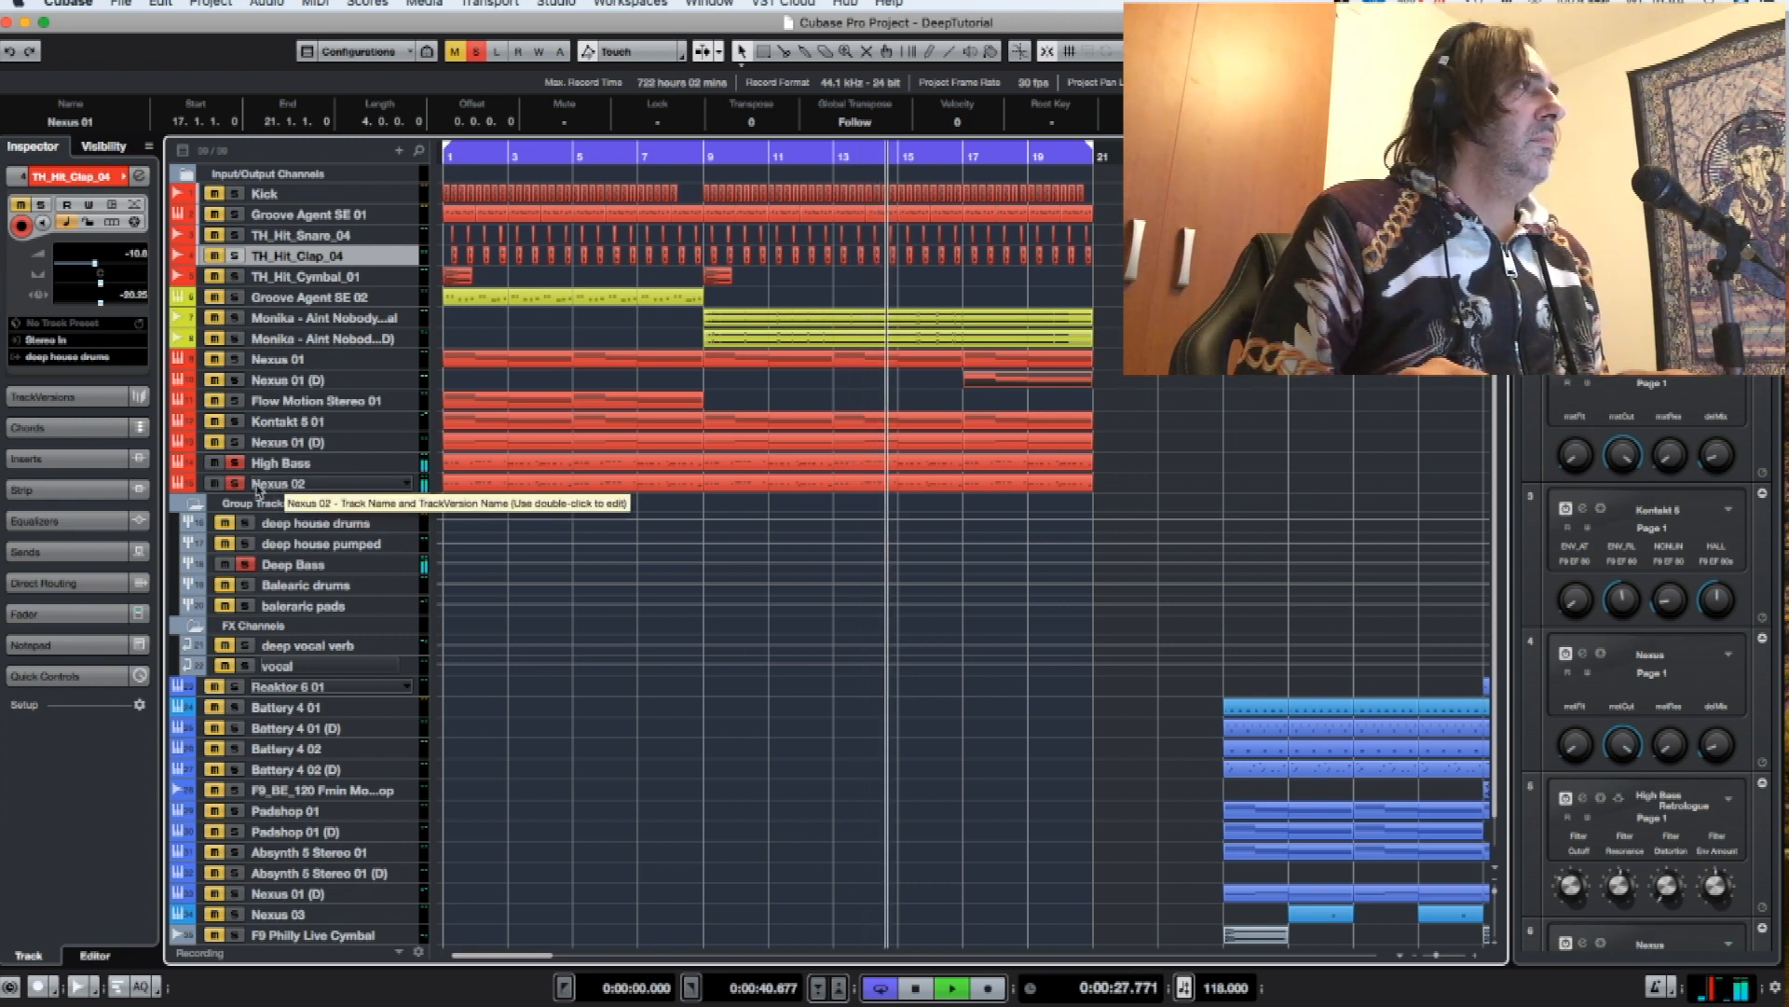
key("space")
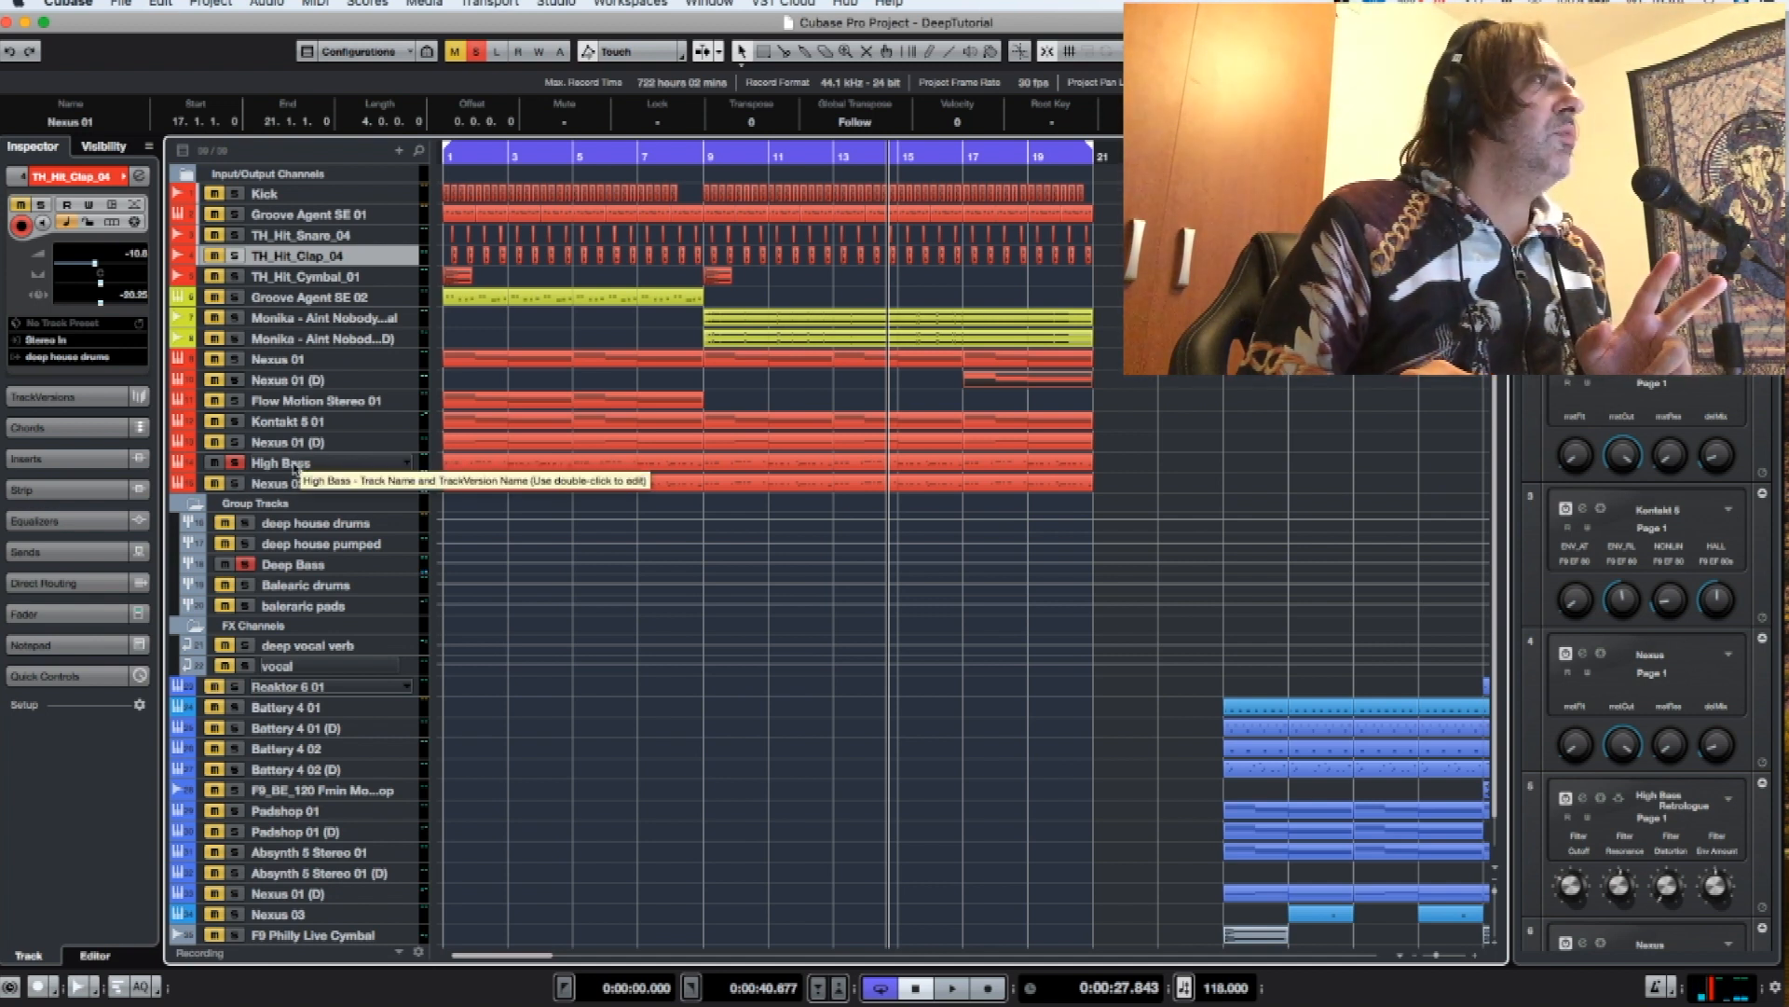
- Open the High Bass track's Retrologue instrument, examine its main synth page with the oscillators and filter, and close it
left_click(279, 464)
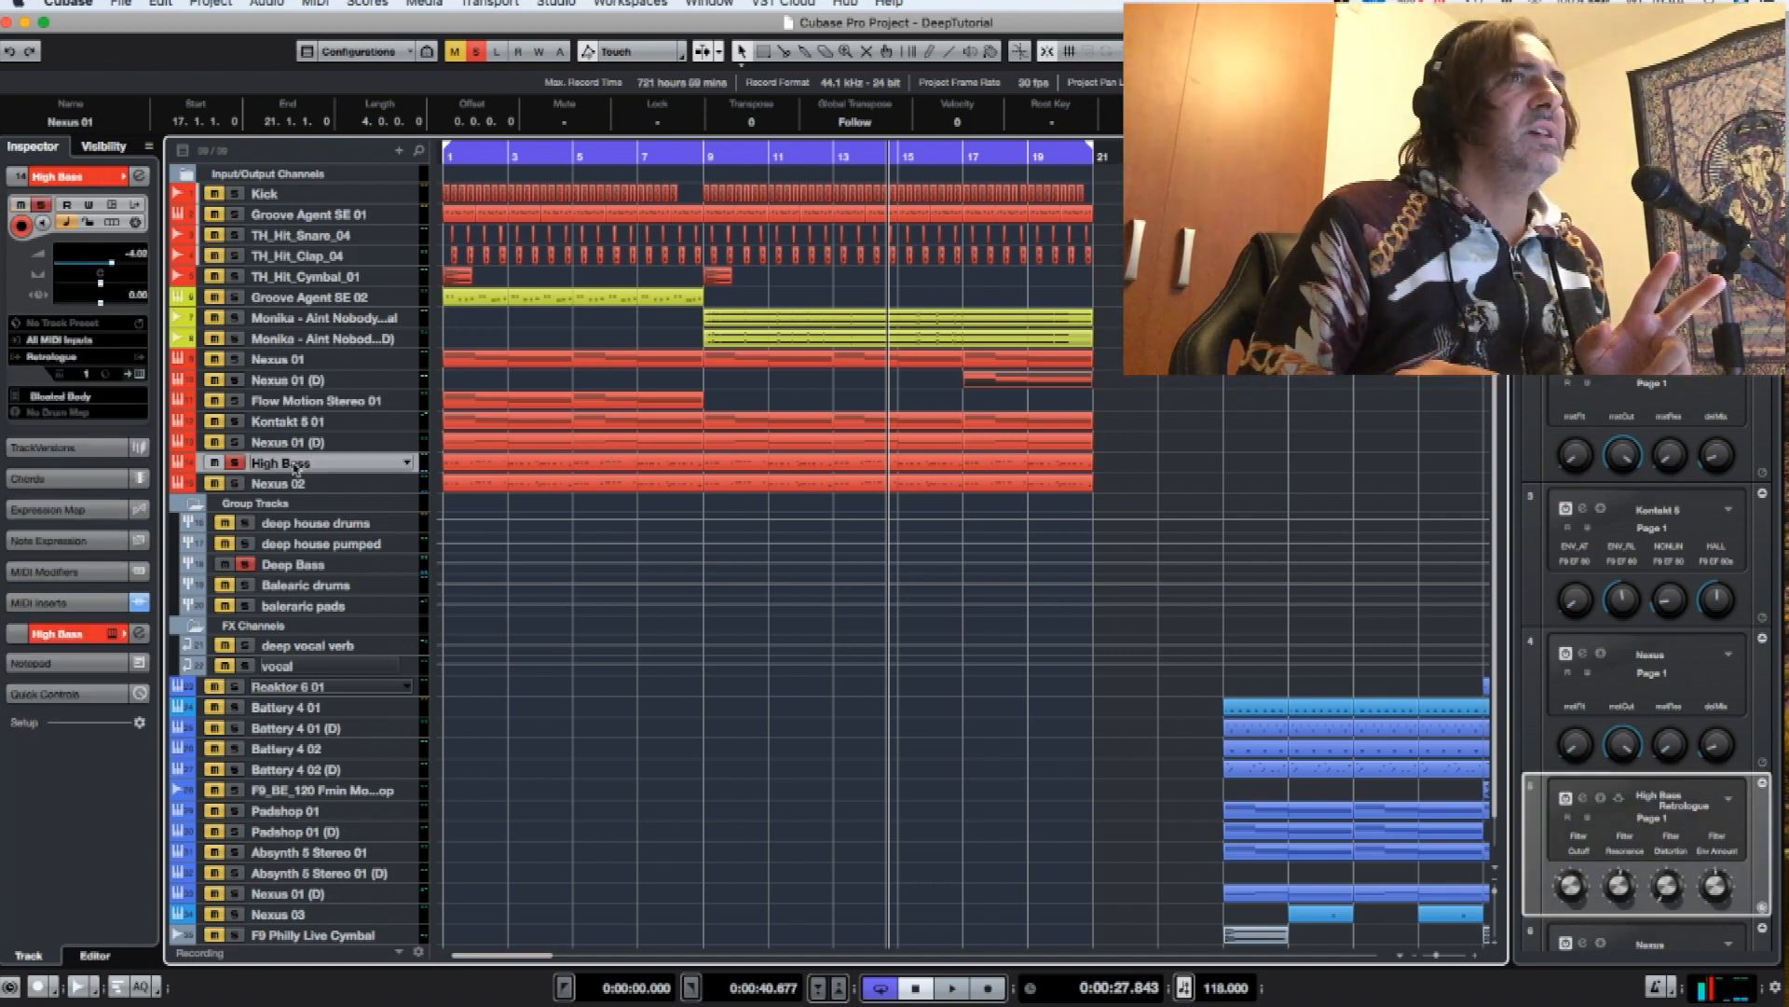
left_click(1583, 800)
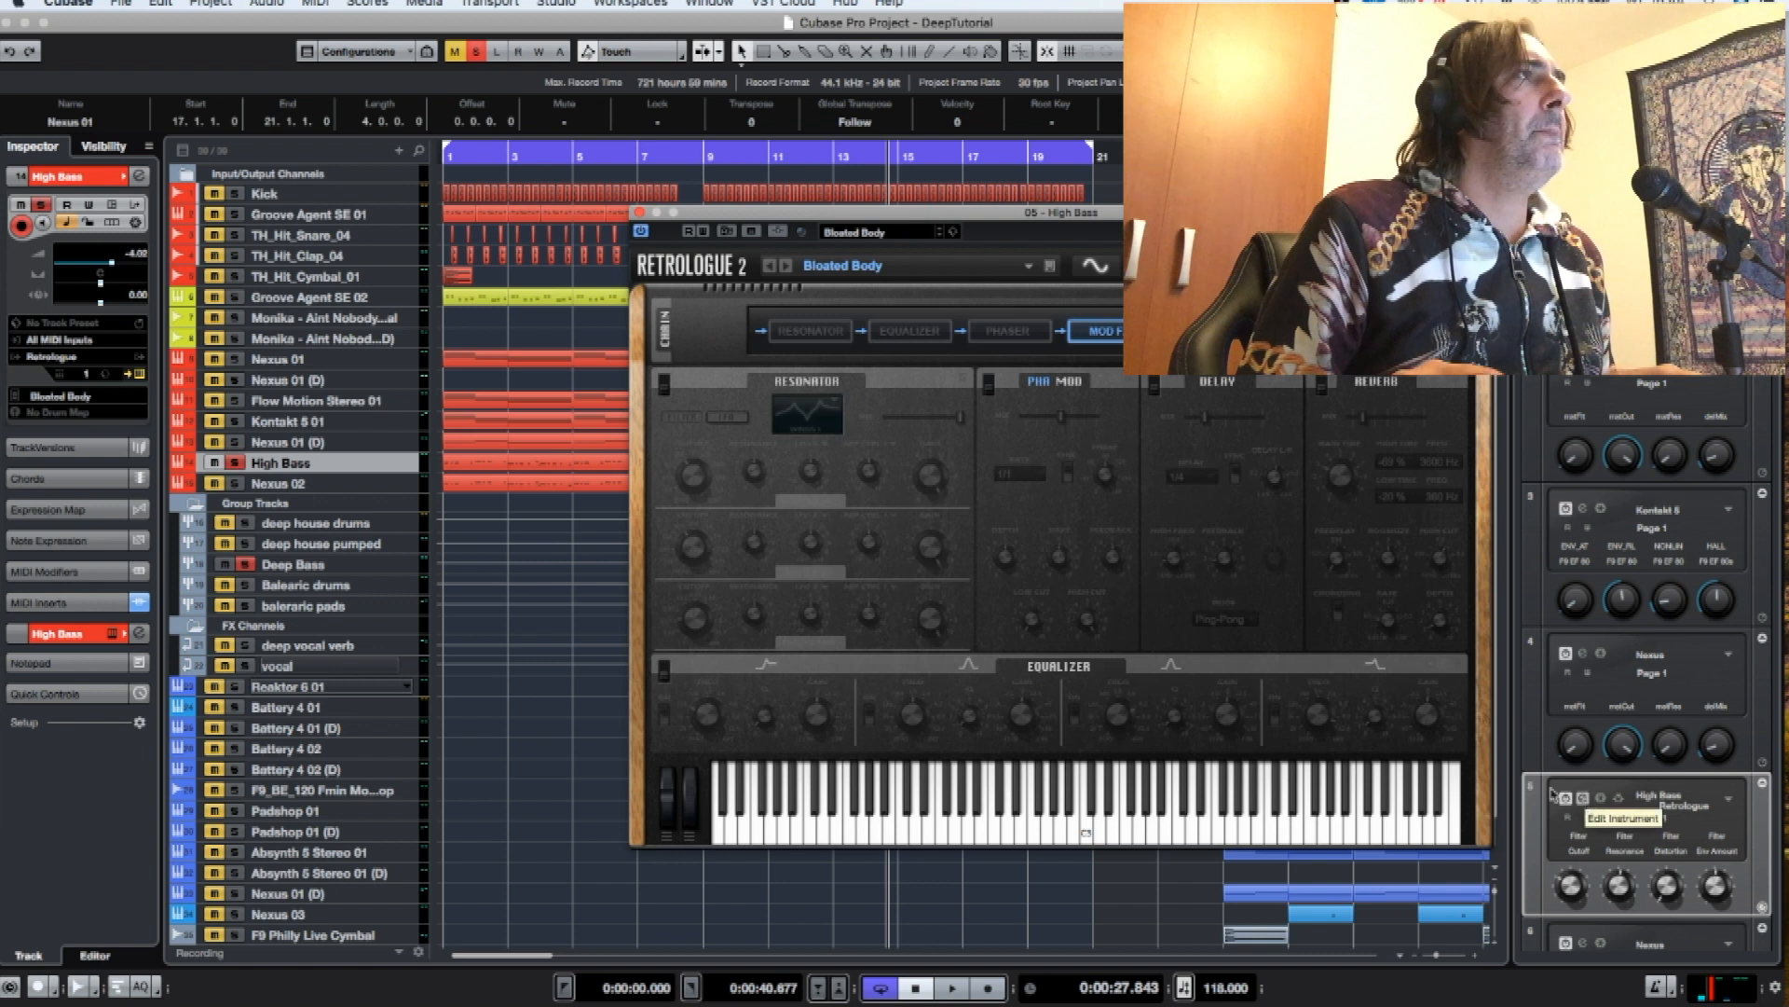
left_click(1100, 270)
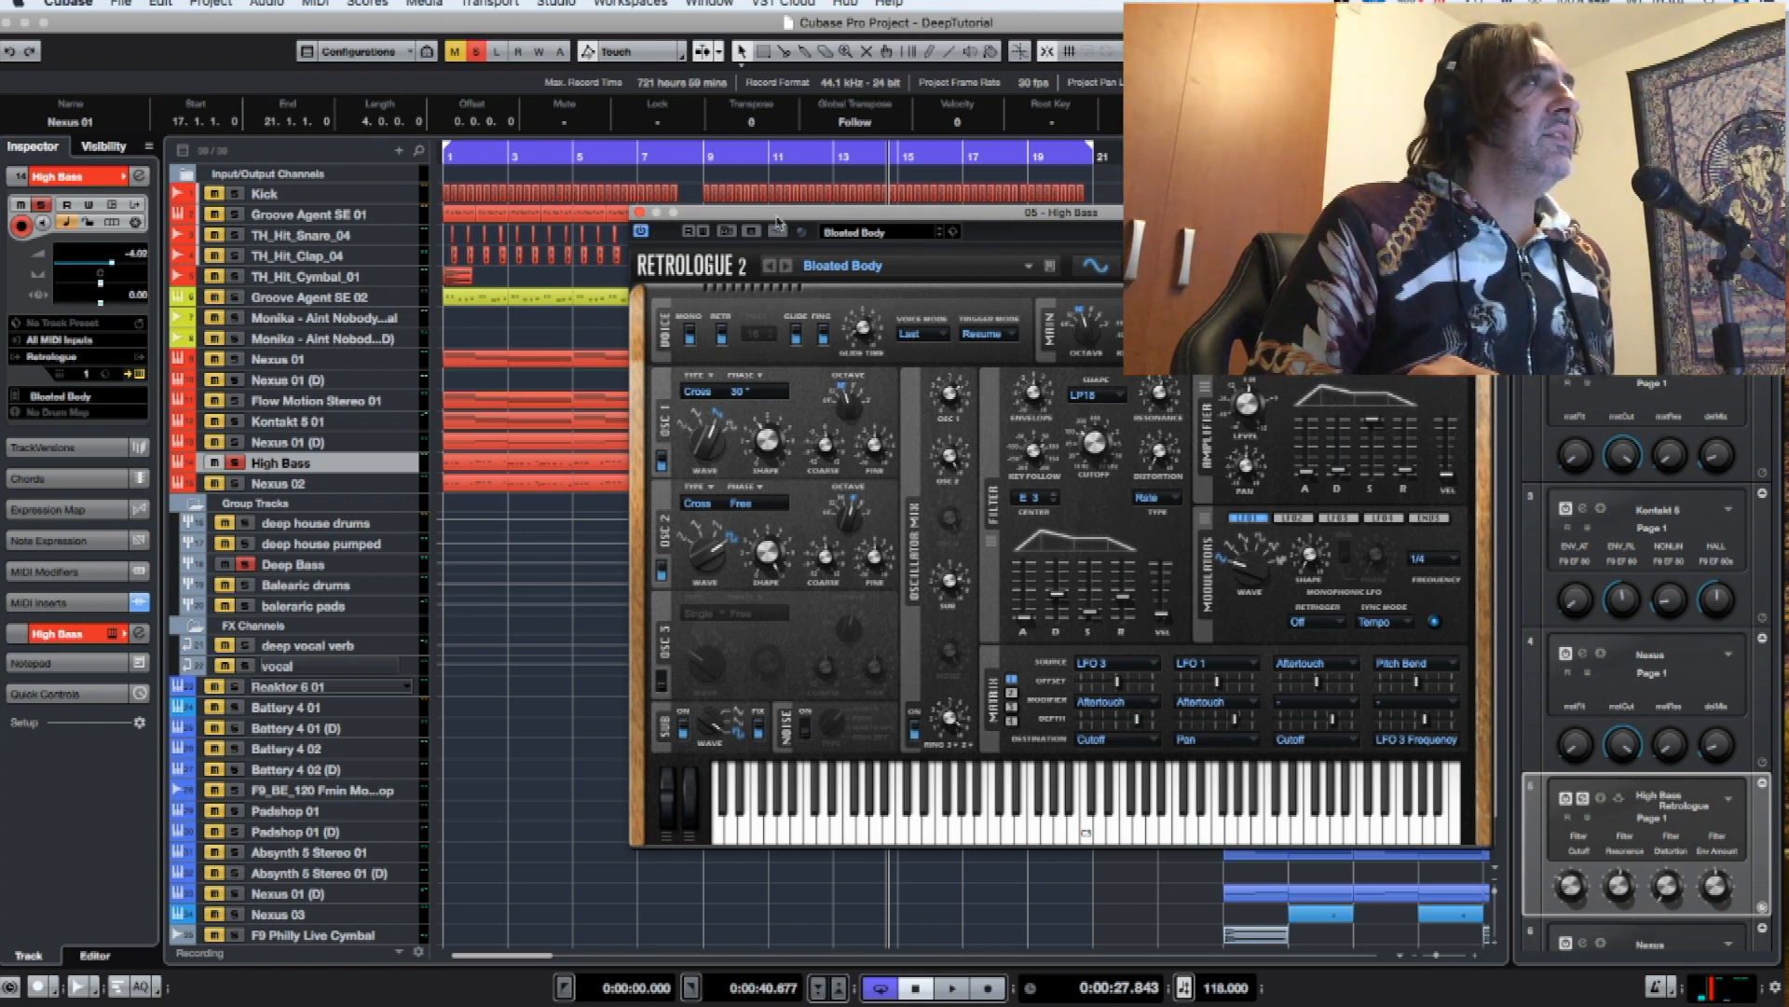
left_click(640, 213)
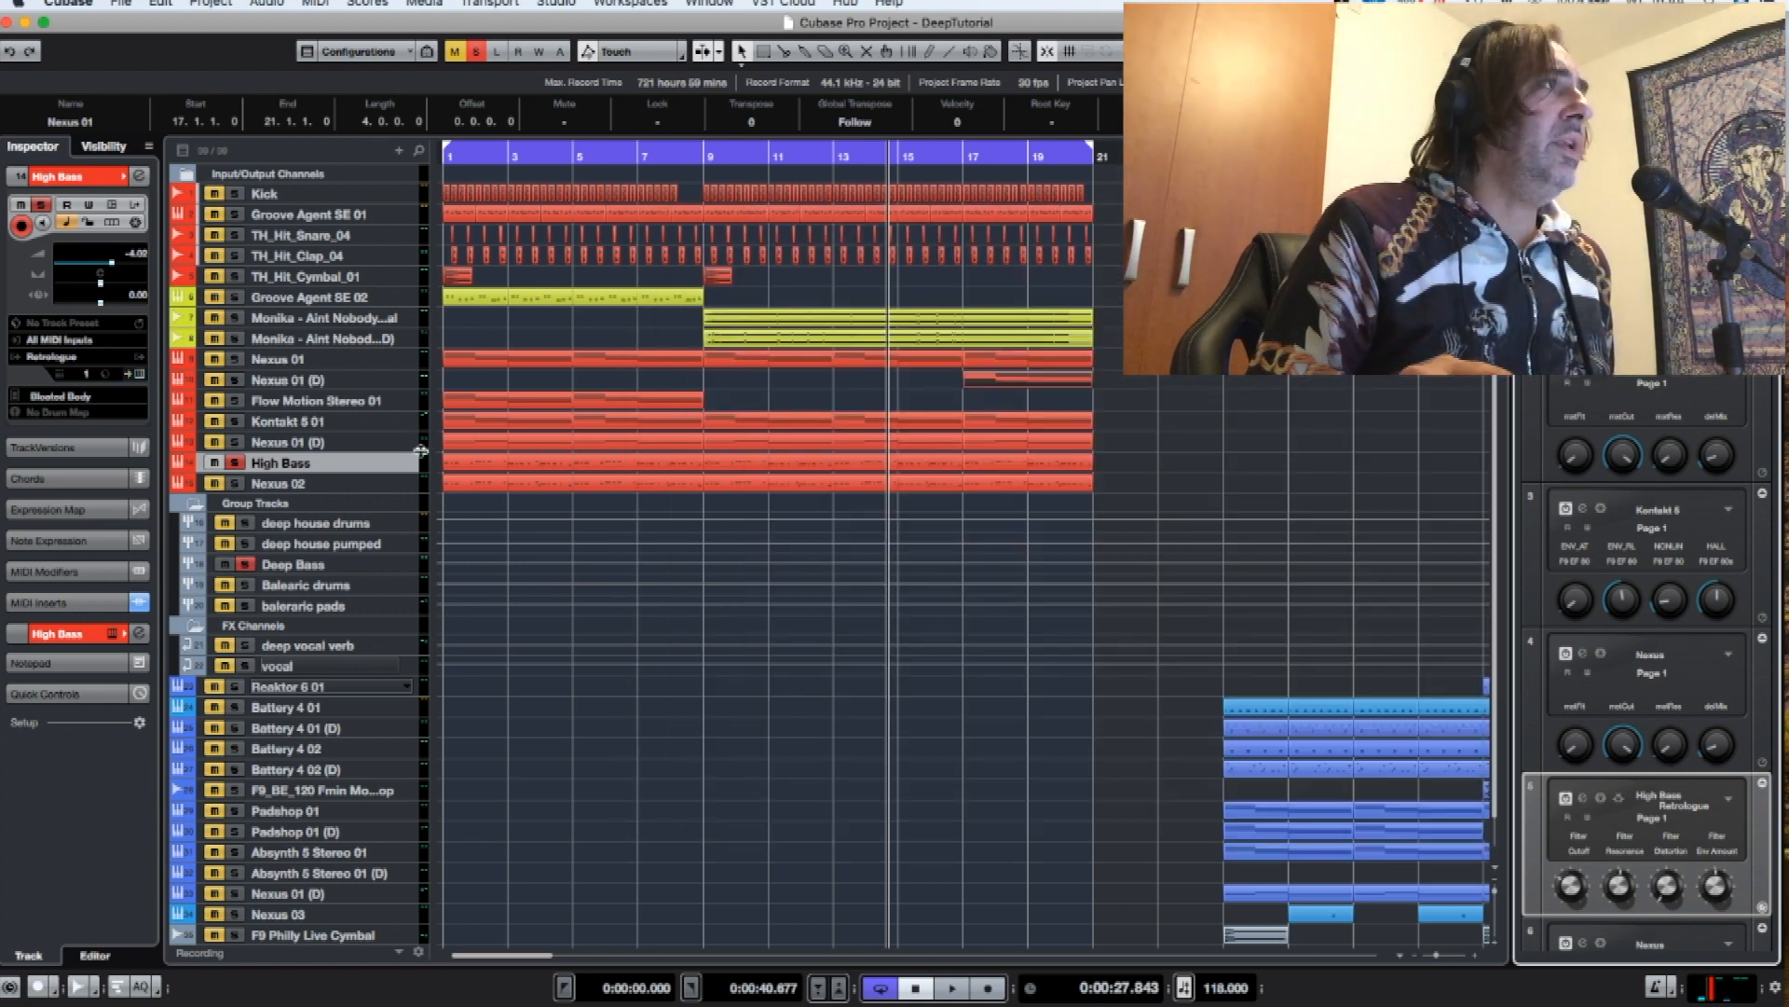
- Open the High Bass channel settings and inspect the low-cut curve in the Frequency insert, closing the EQ when done
left_click(138, 176)
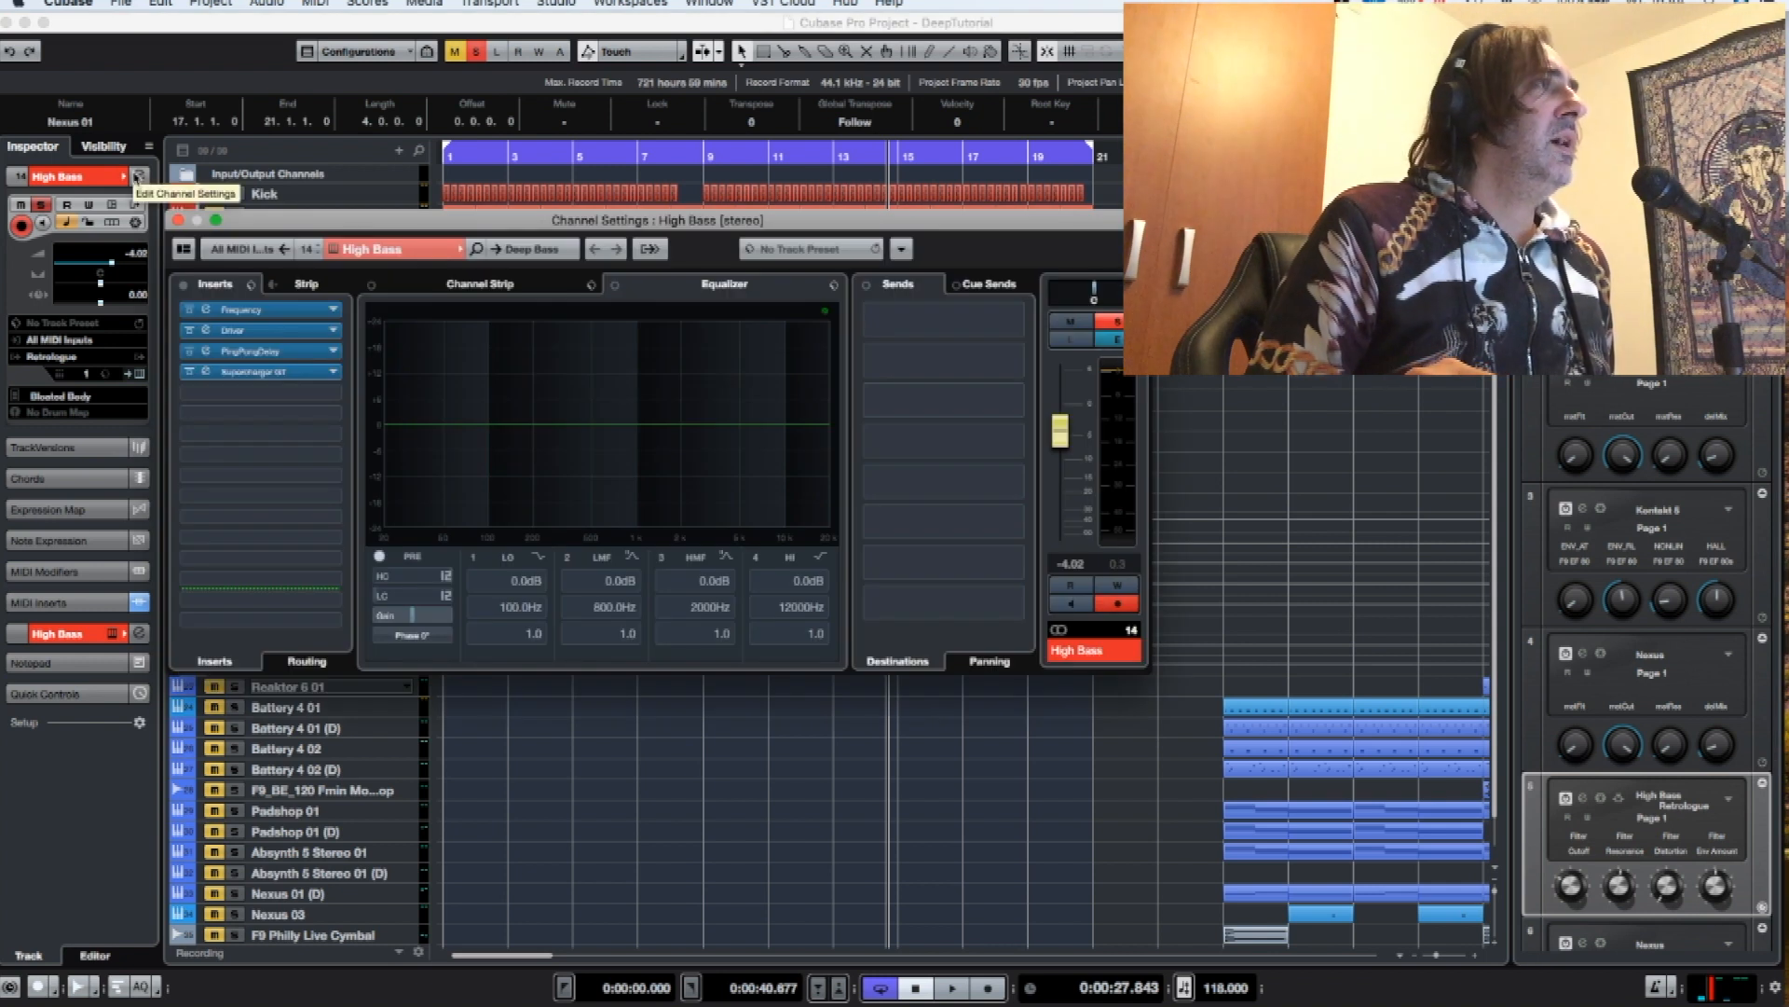
left_click_drag(286, 227, 474, 230)
left_click(400, 311)
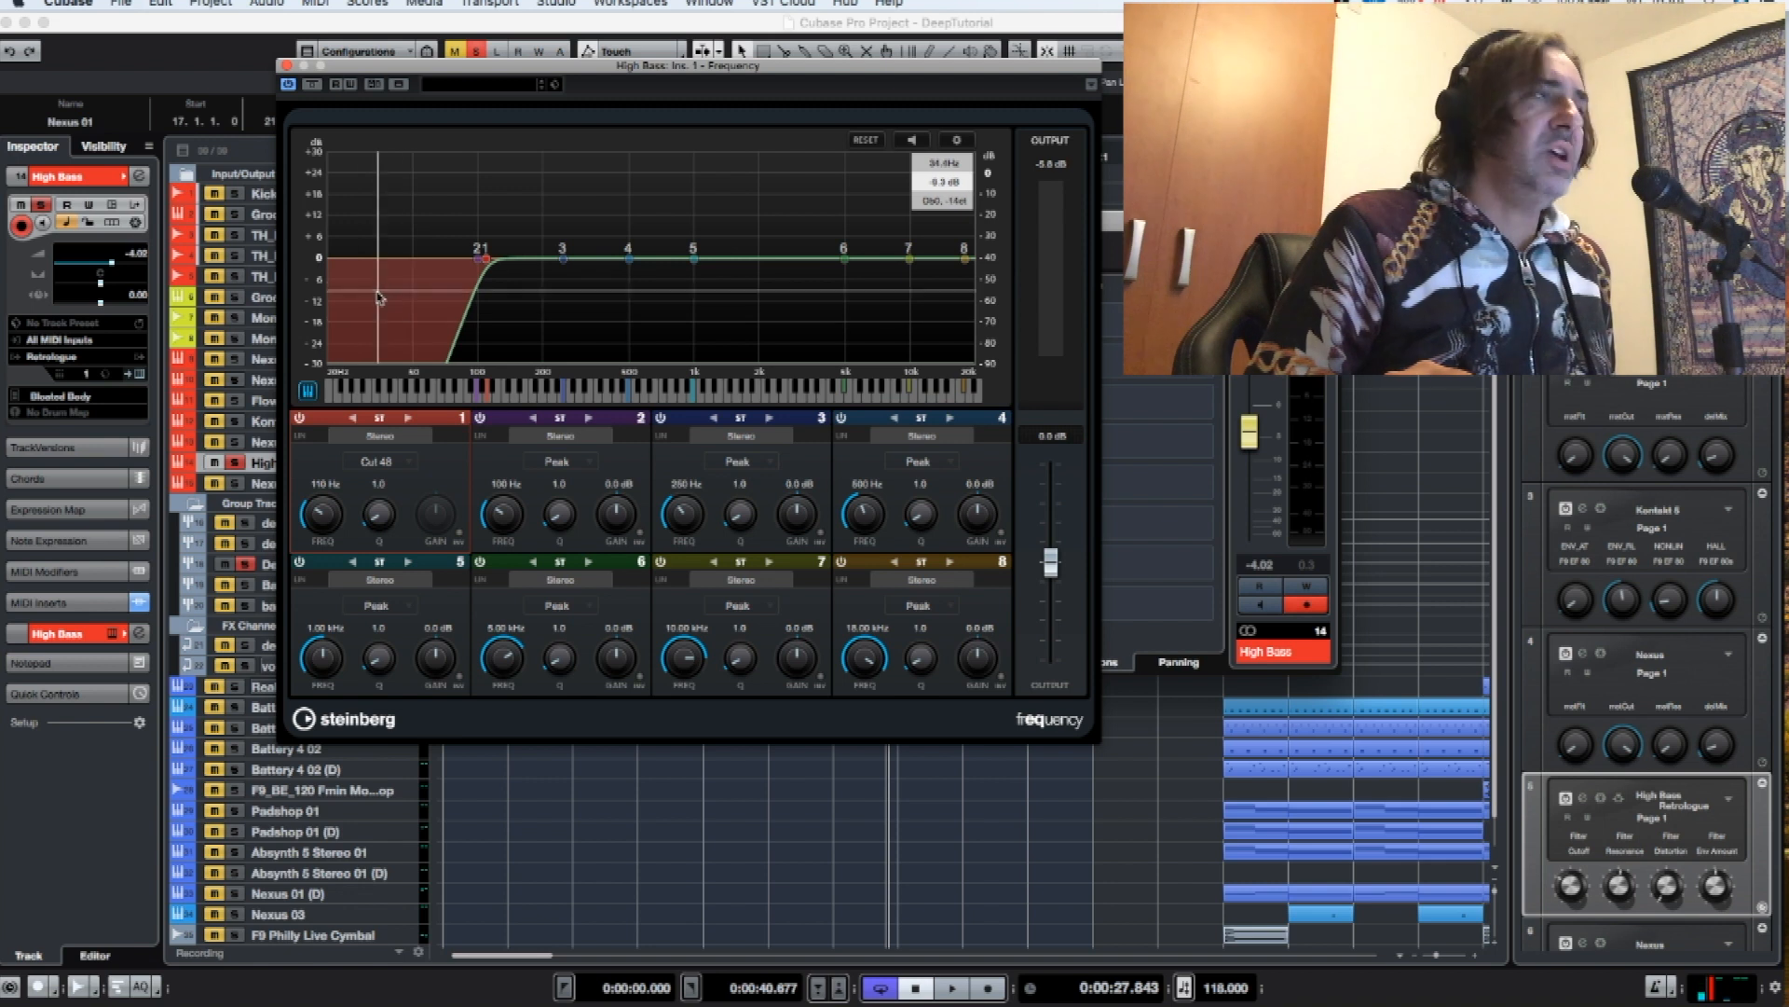
left_click(287, 65)
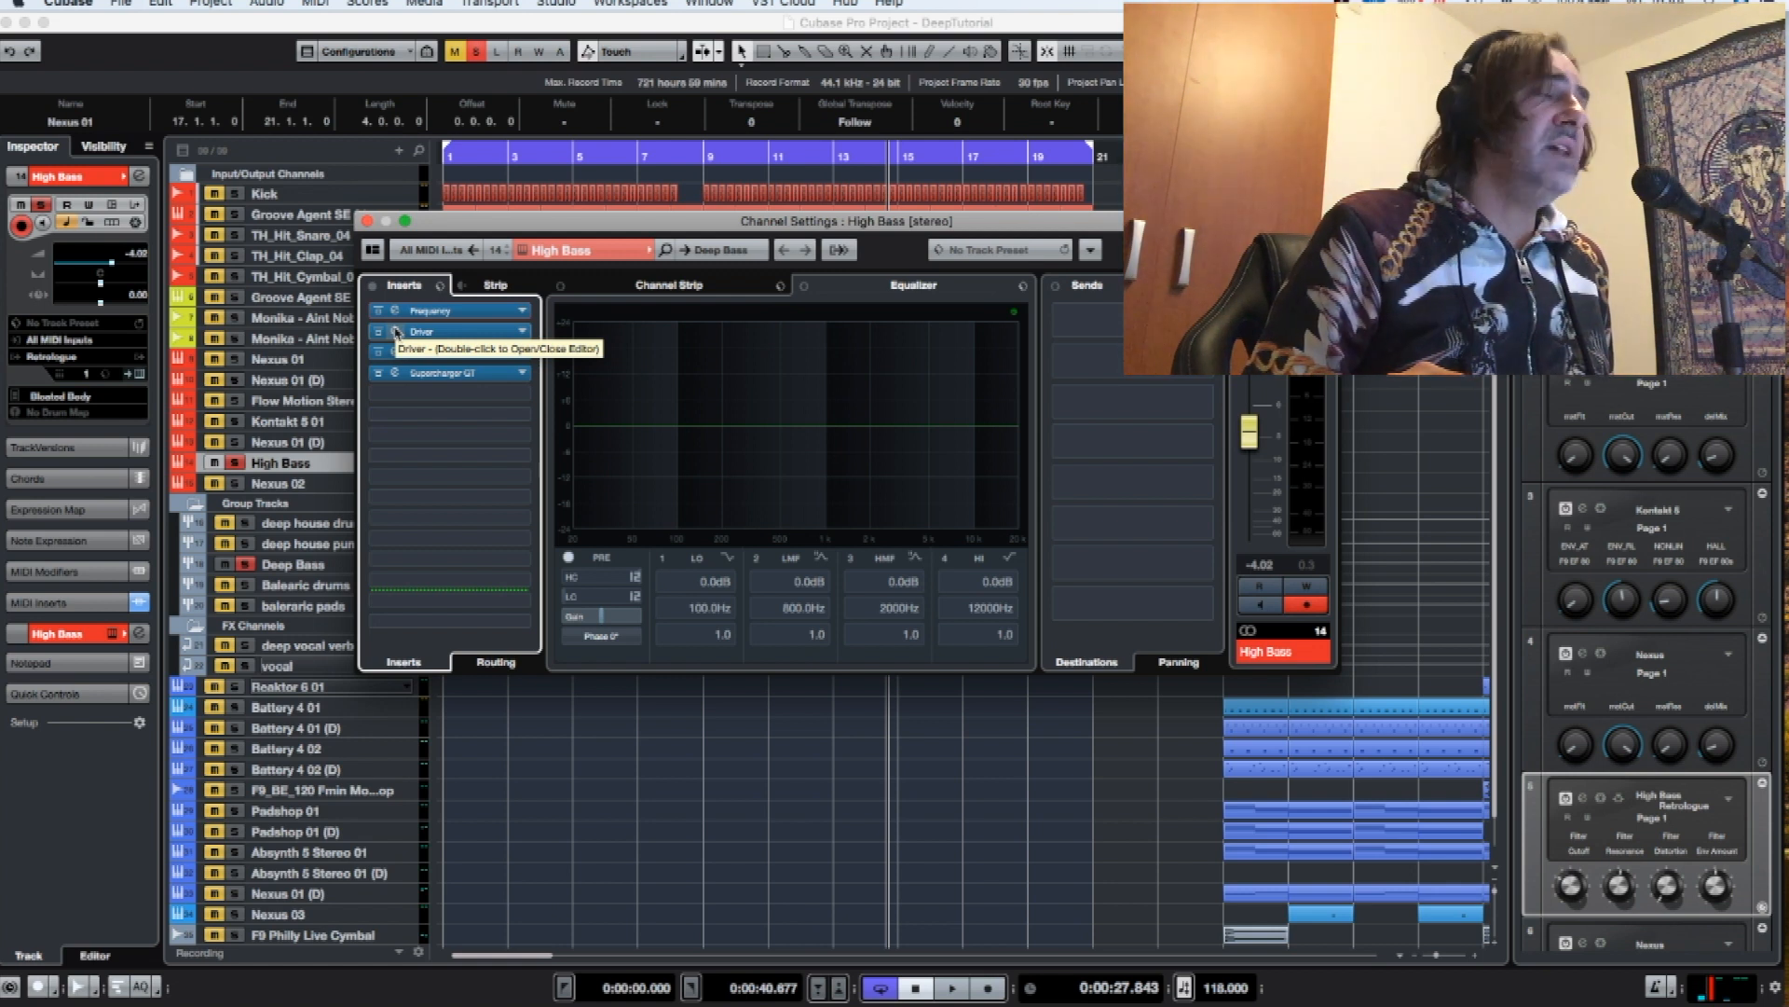
- Inspect the Driver distortion and PingPongDelay settings in the High Bass inserts, then close both plug-ins
double_click(397, 332)
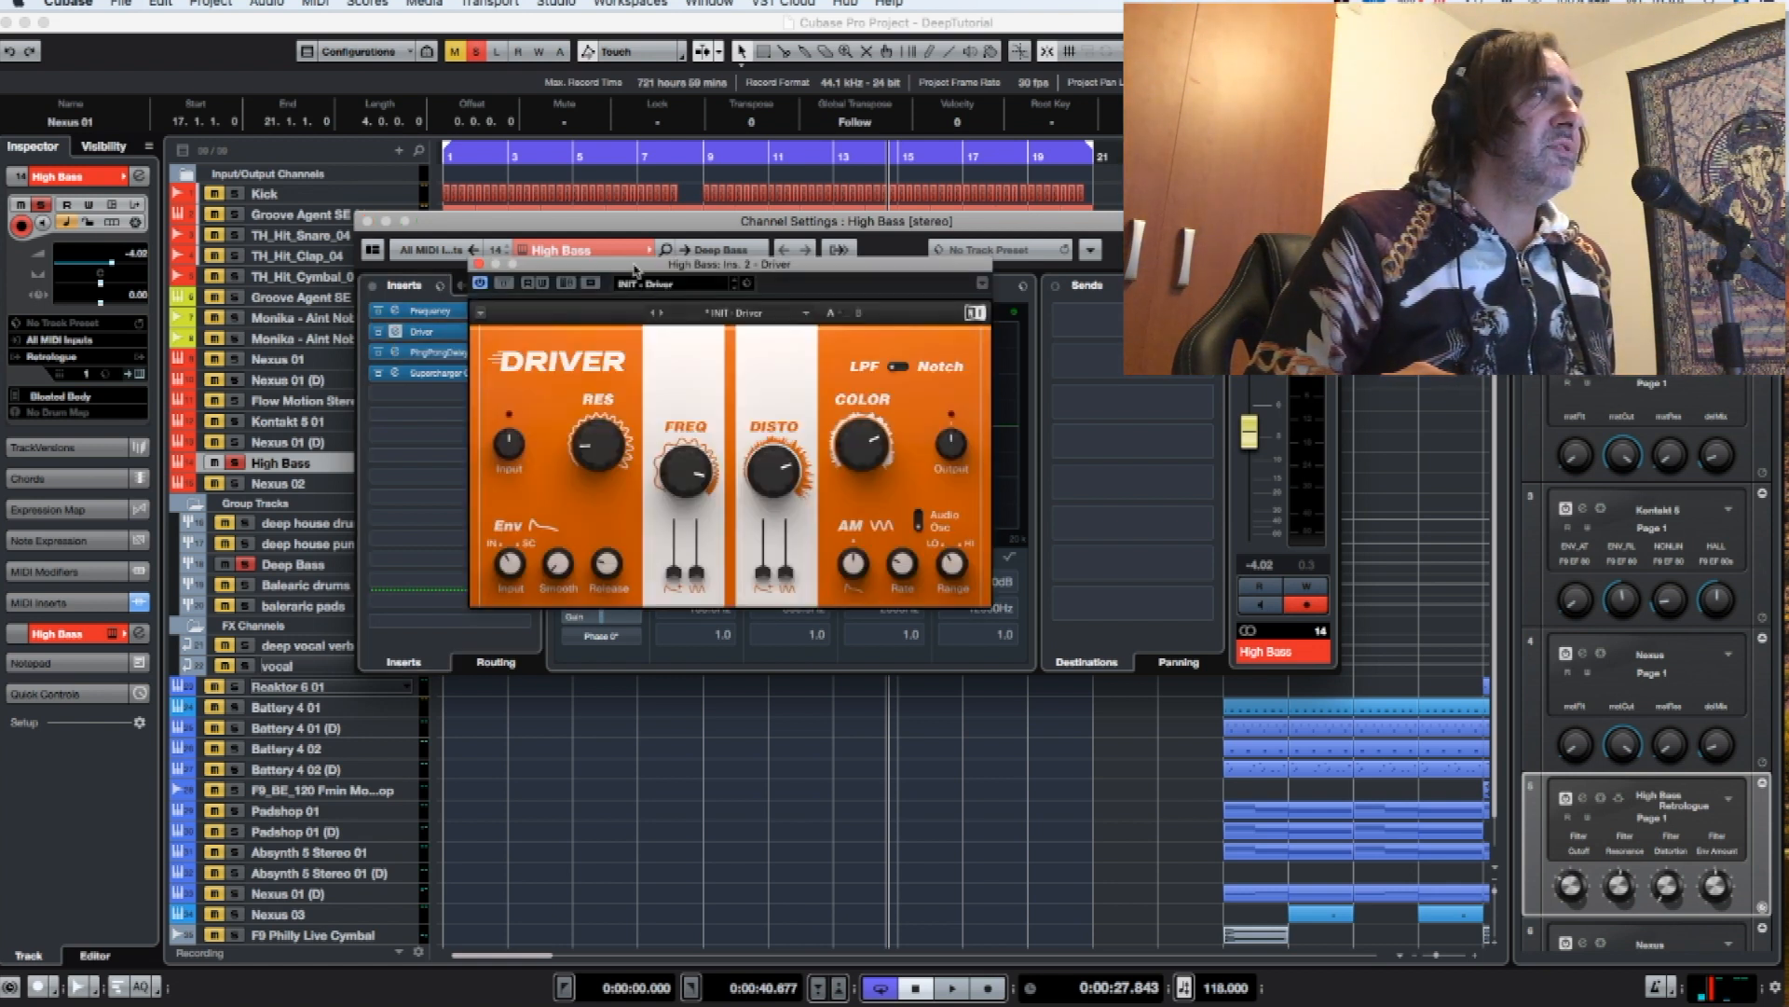
left_click_drag(636, 269, 753, 265)
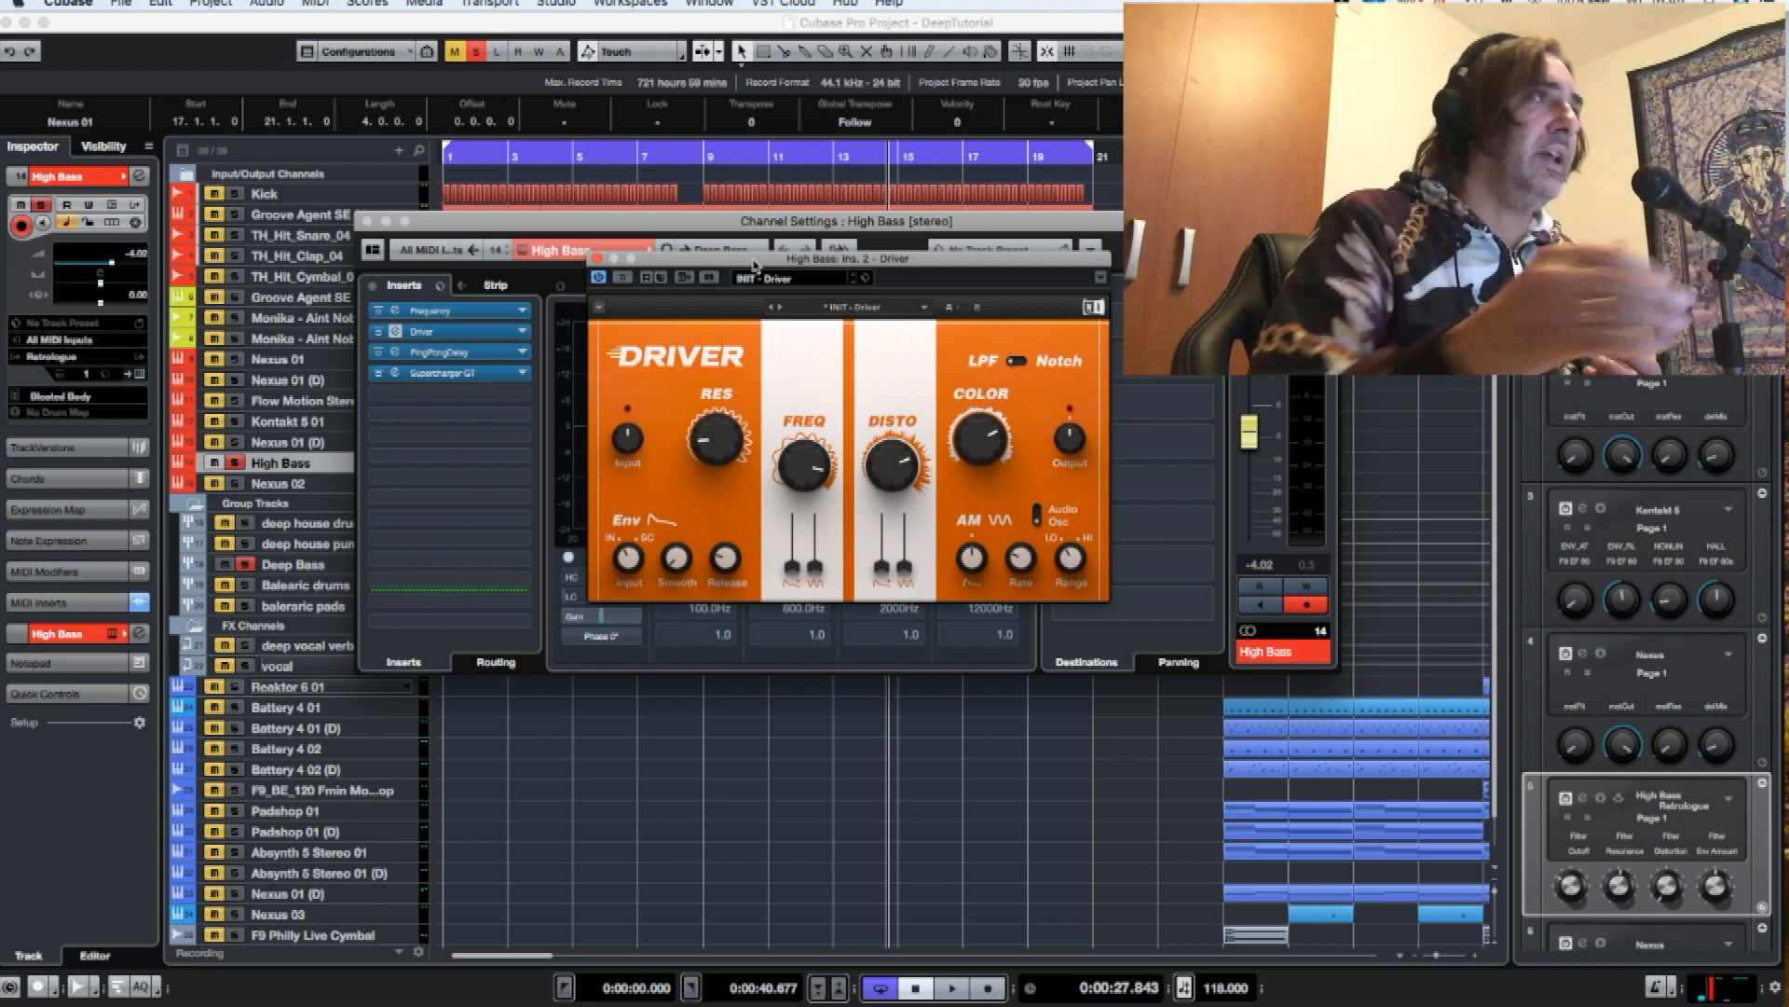
left_click(392, 353)
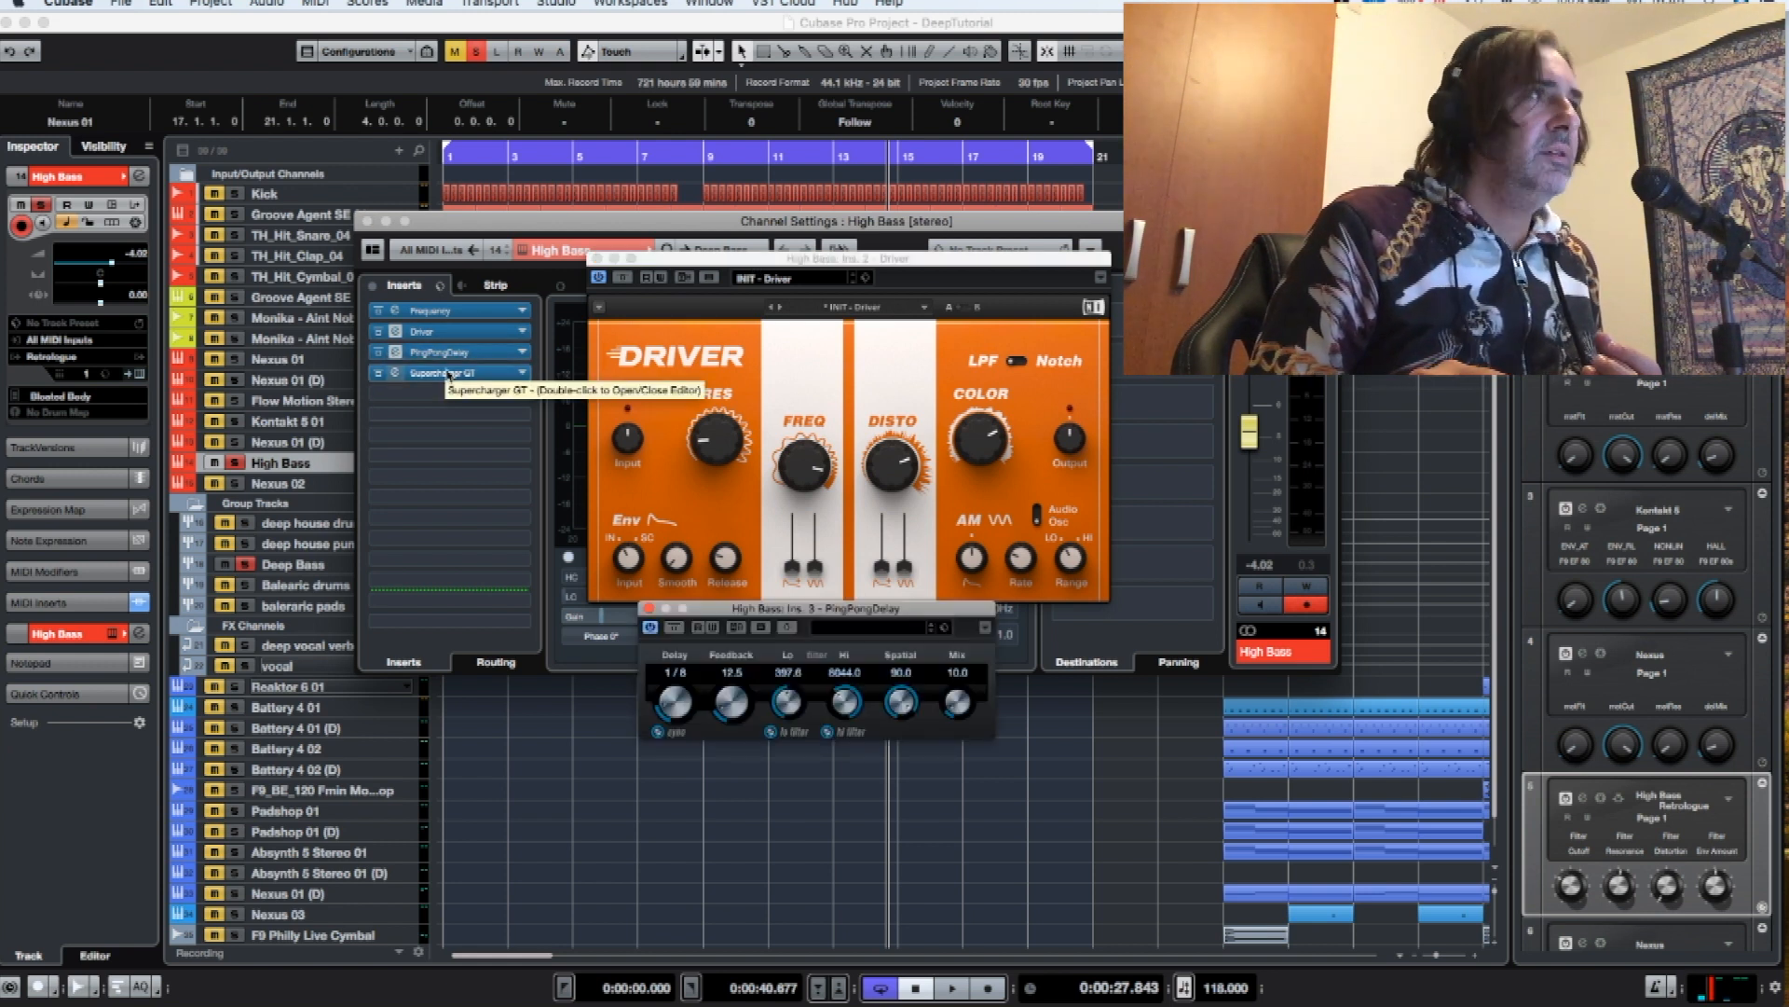
left_click(597, 258)
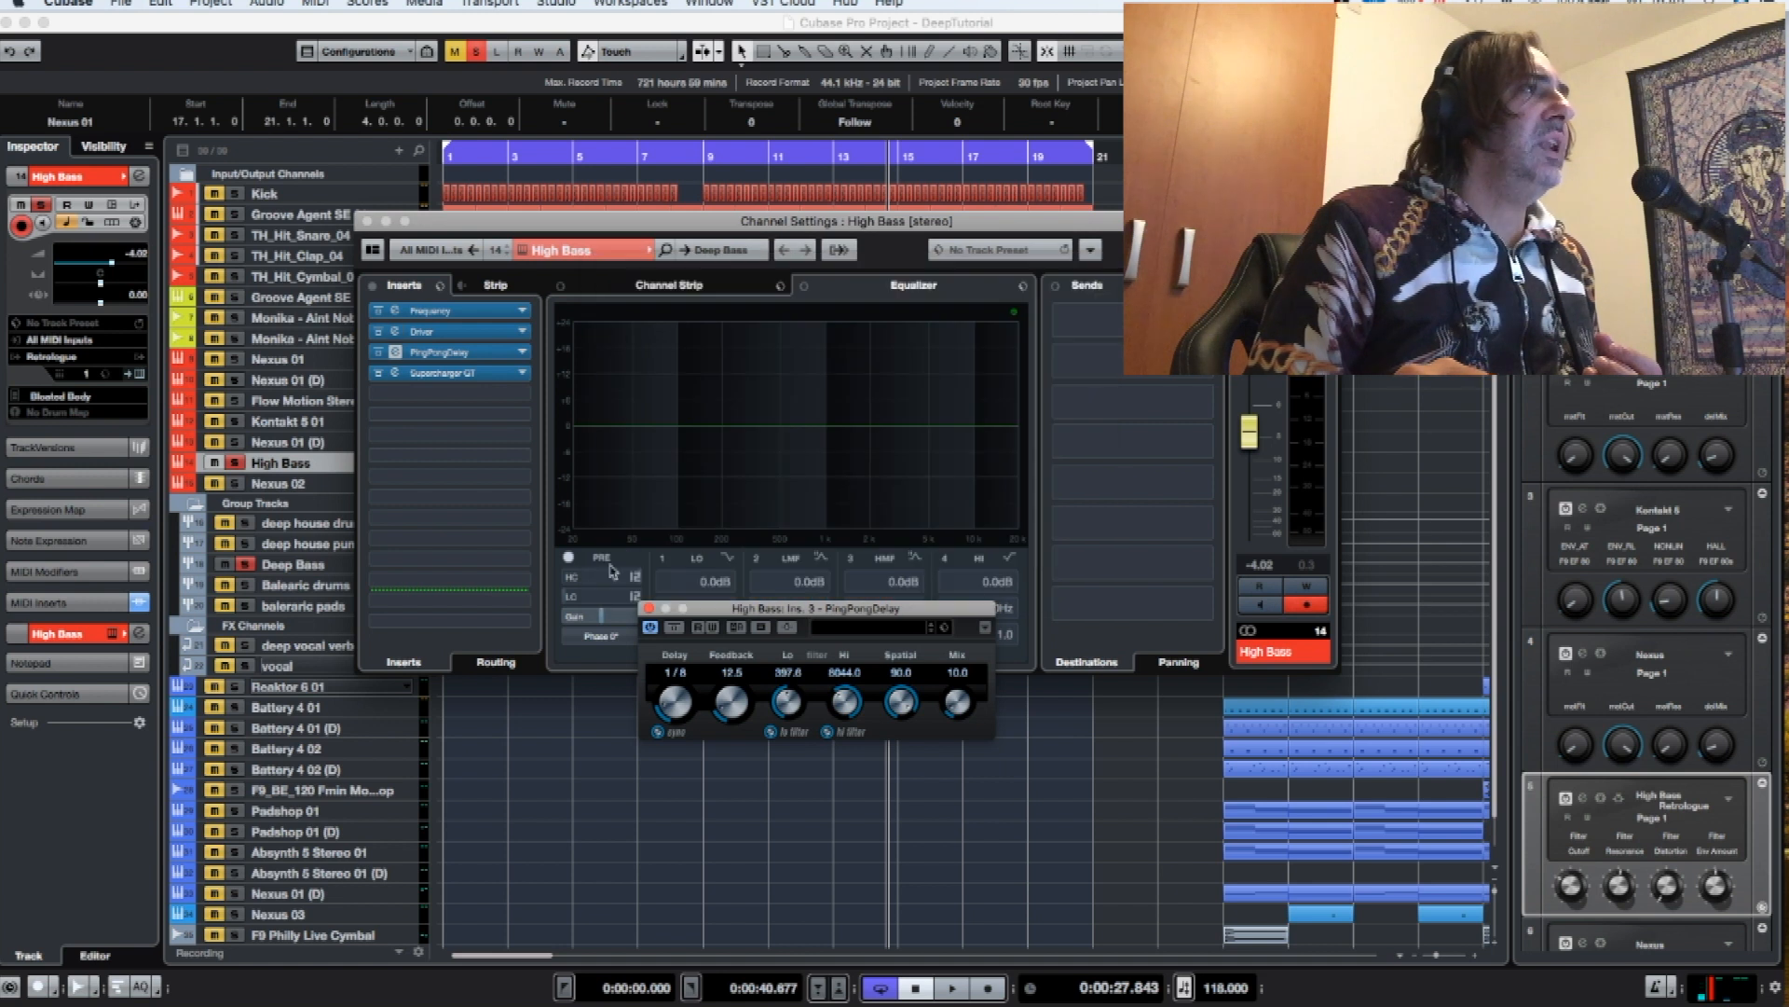
left_click(649, 608)
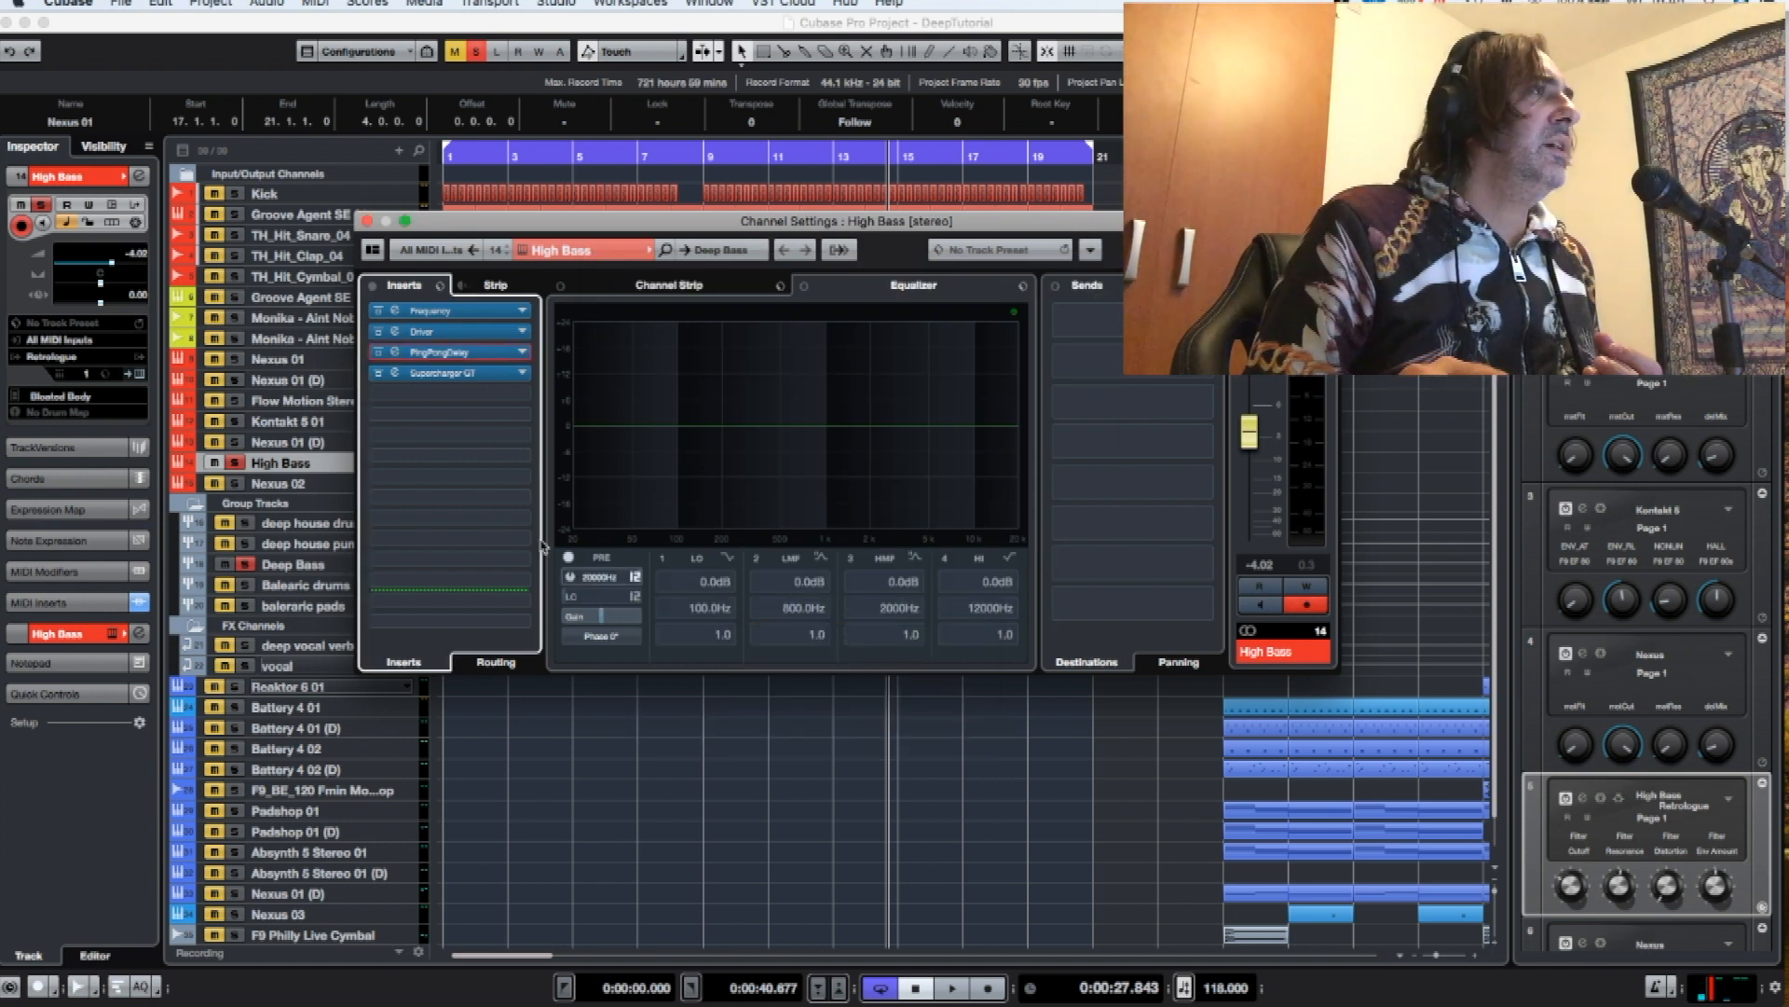
- Examine the saturation and compression settings of Supercharger GT on High Bass, then recheck the PingPongDelay and close both
double_click(398, 375)
left_click_drag(1201, 138, 925, 157)
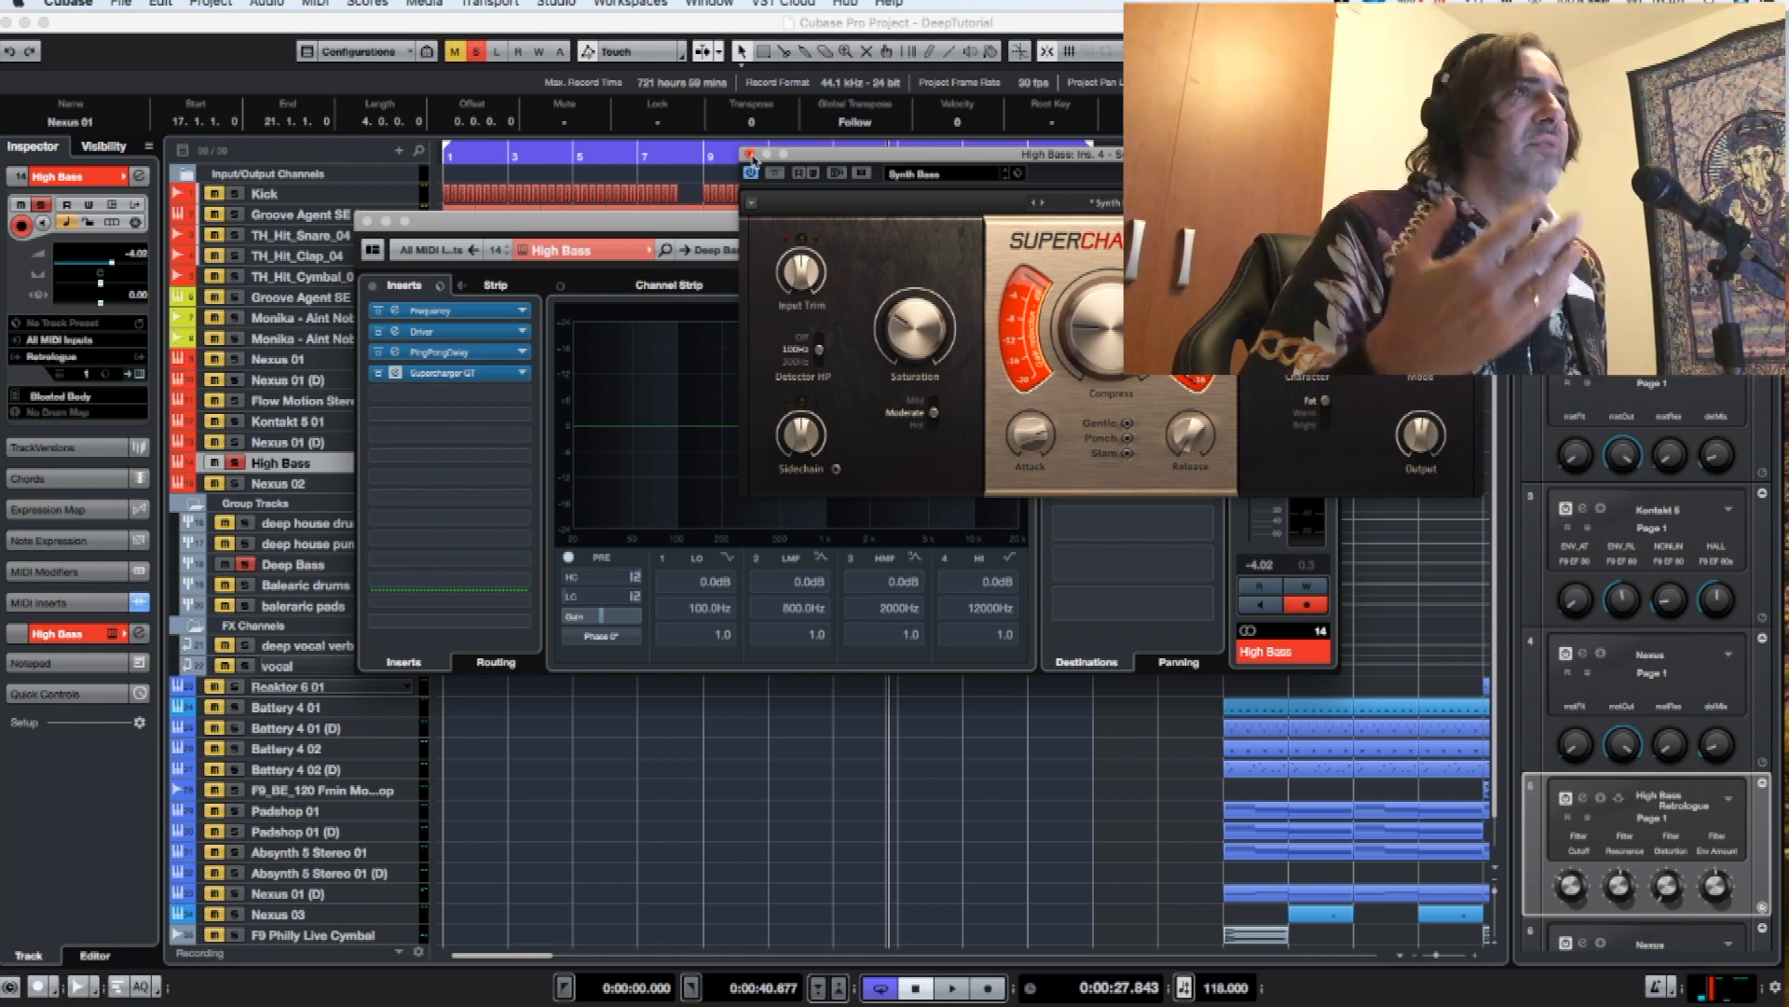
mouse_move(1137, 359)
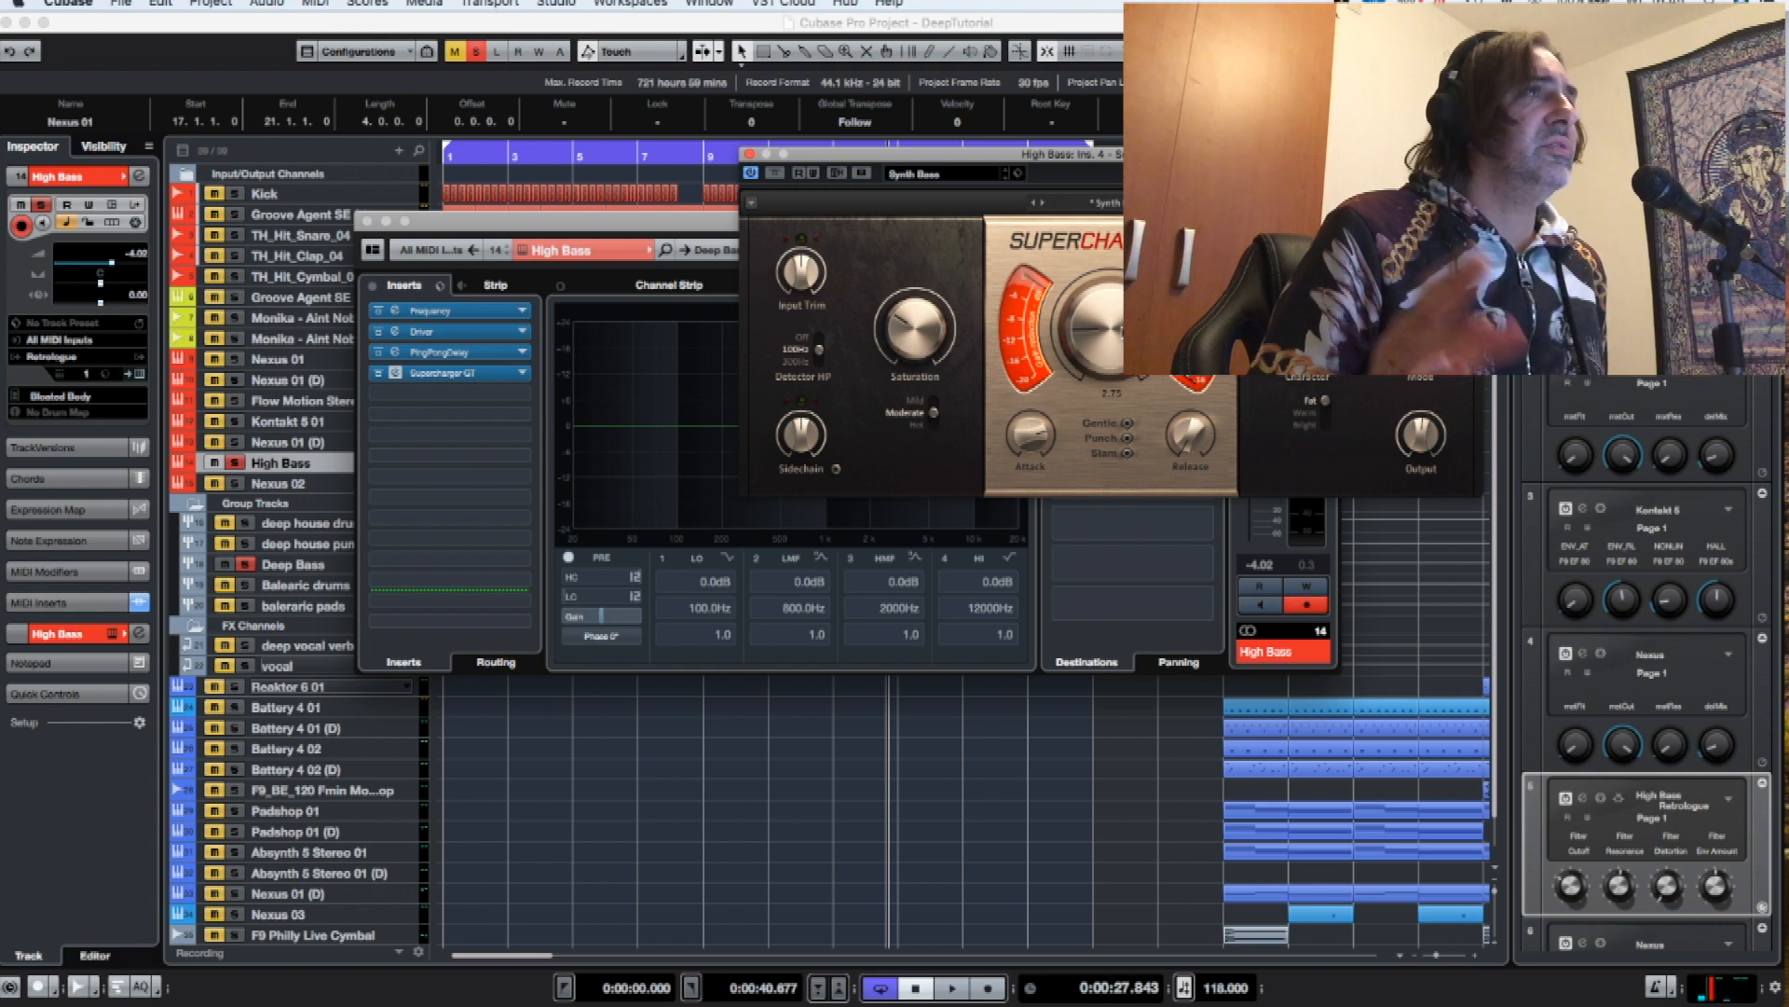
mouse_move(917, 348)
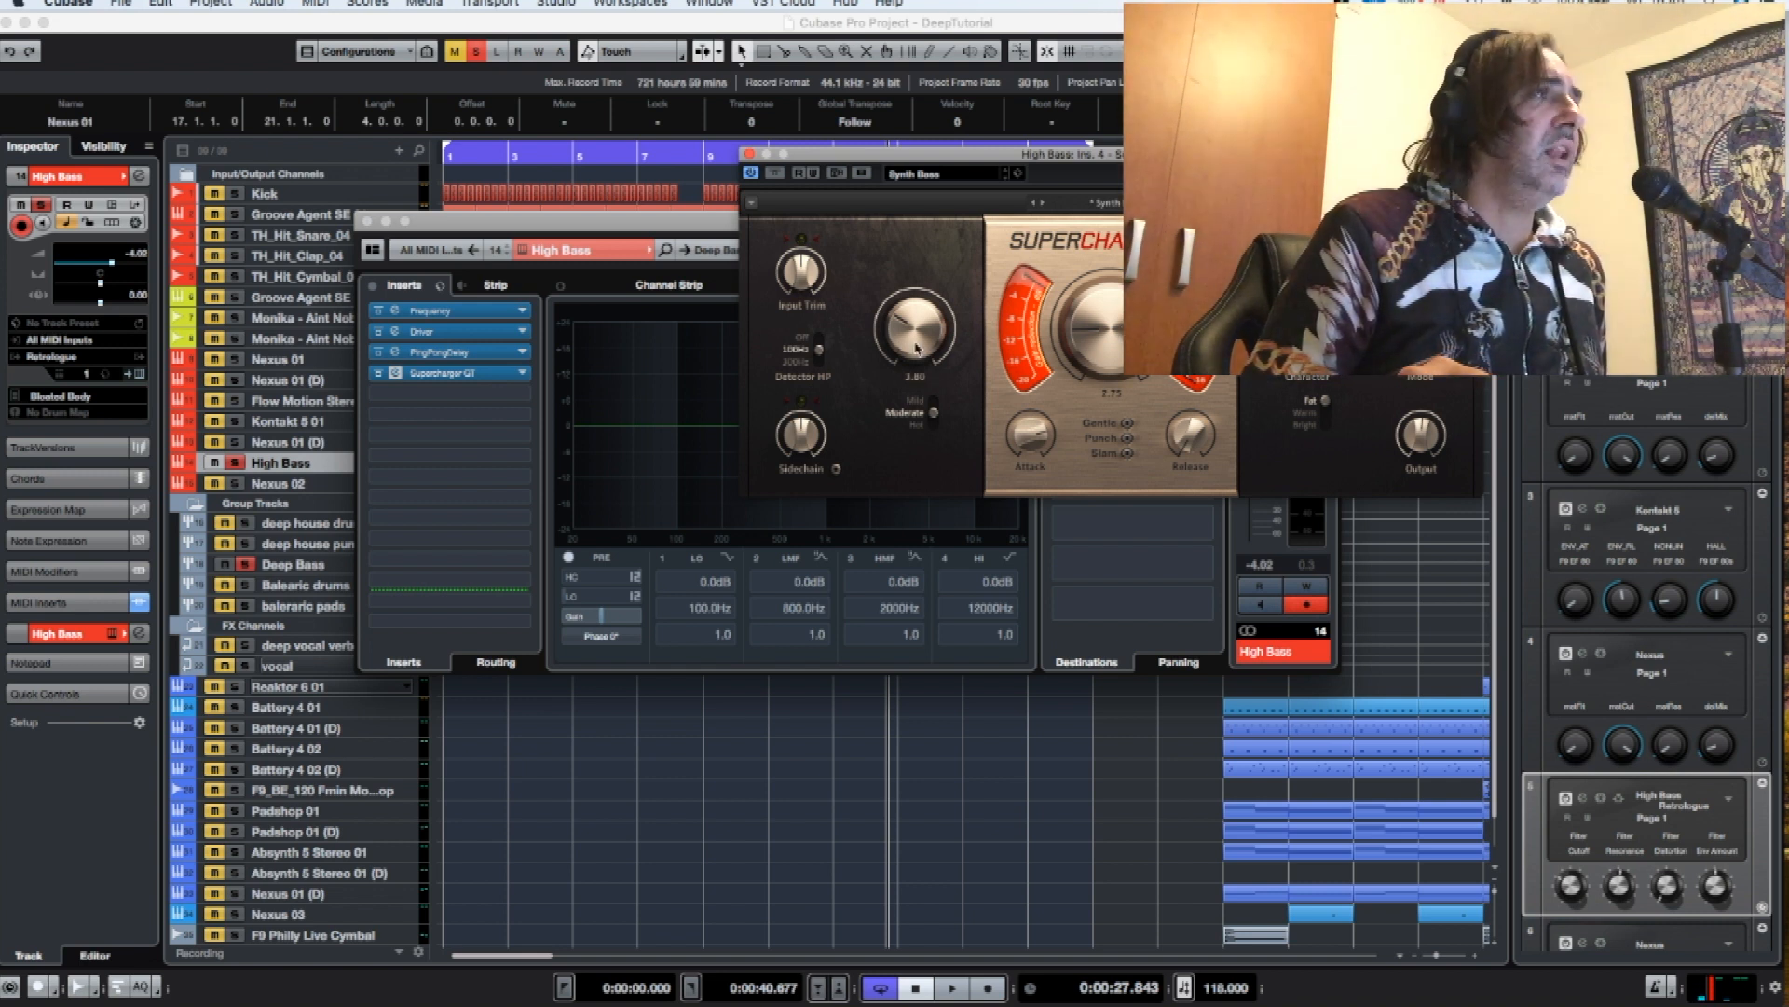
mouse_move(1308, 337)
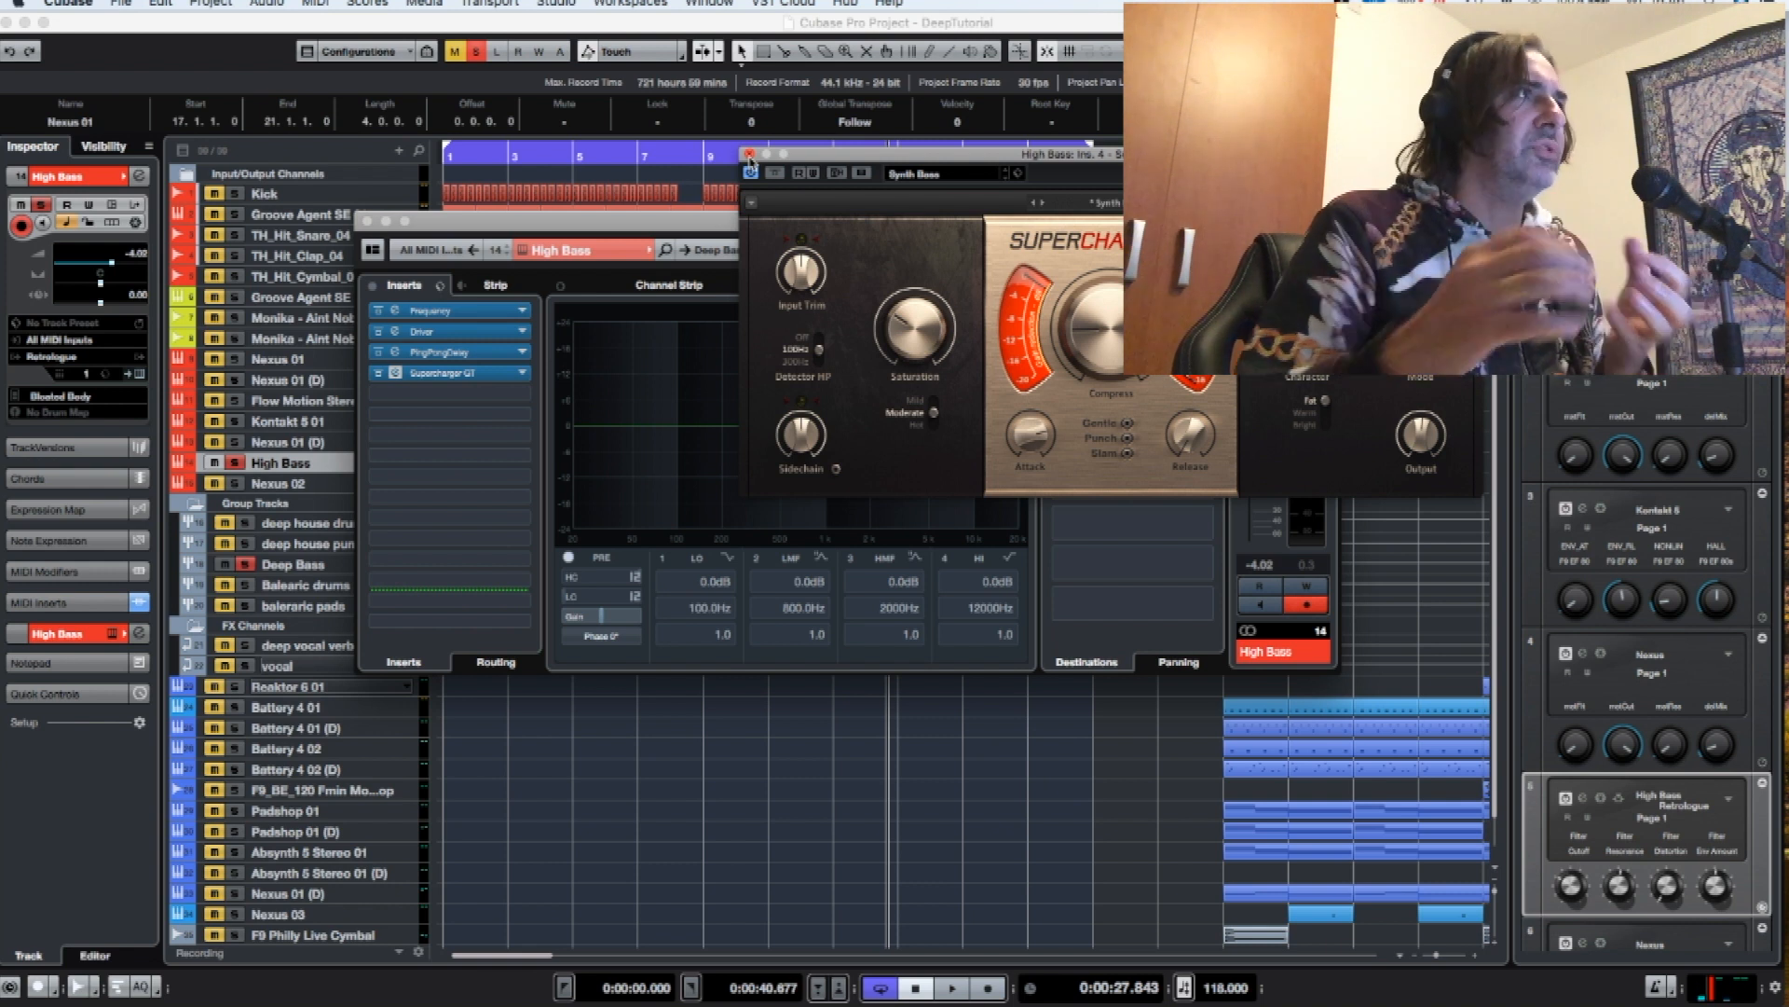
left_click(750, 155)
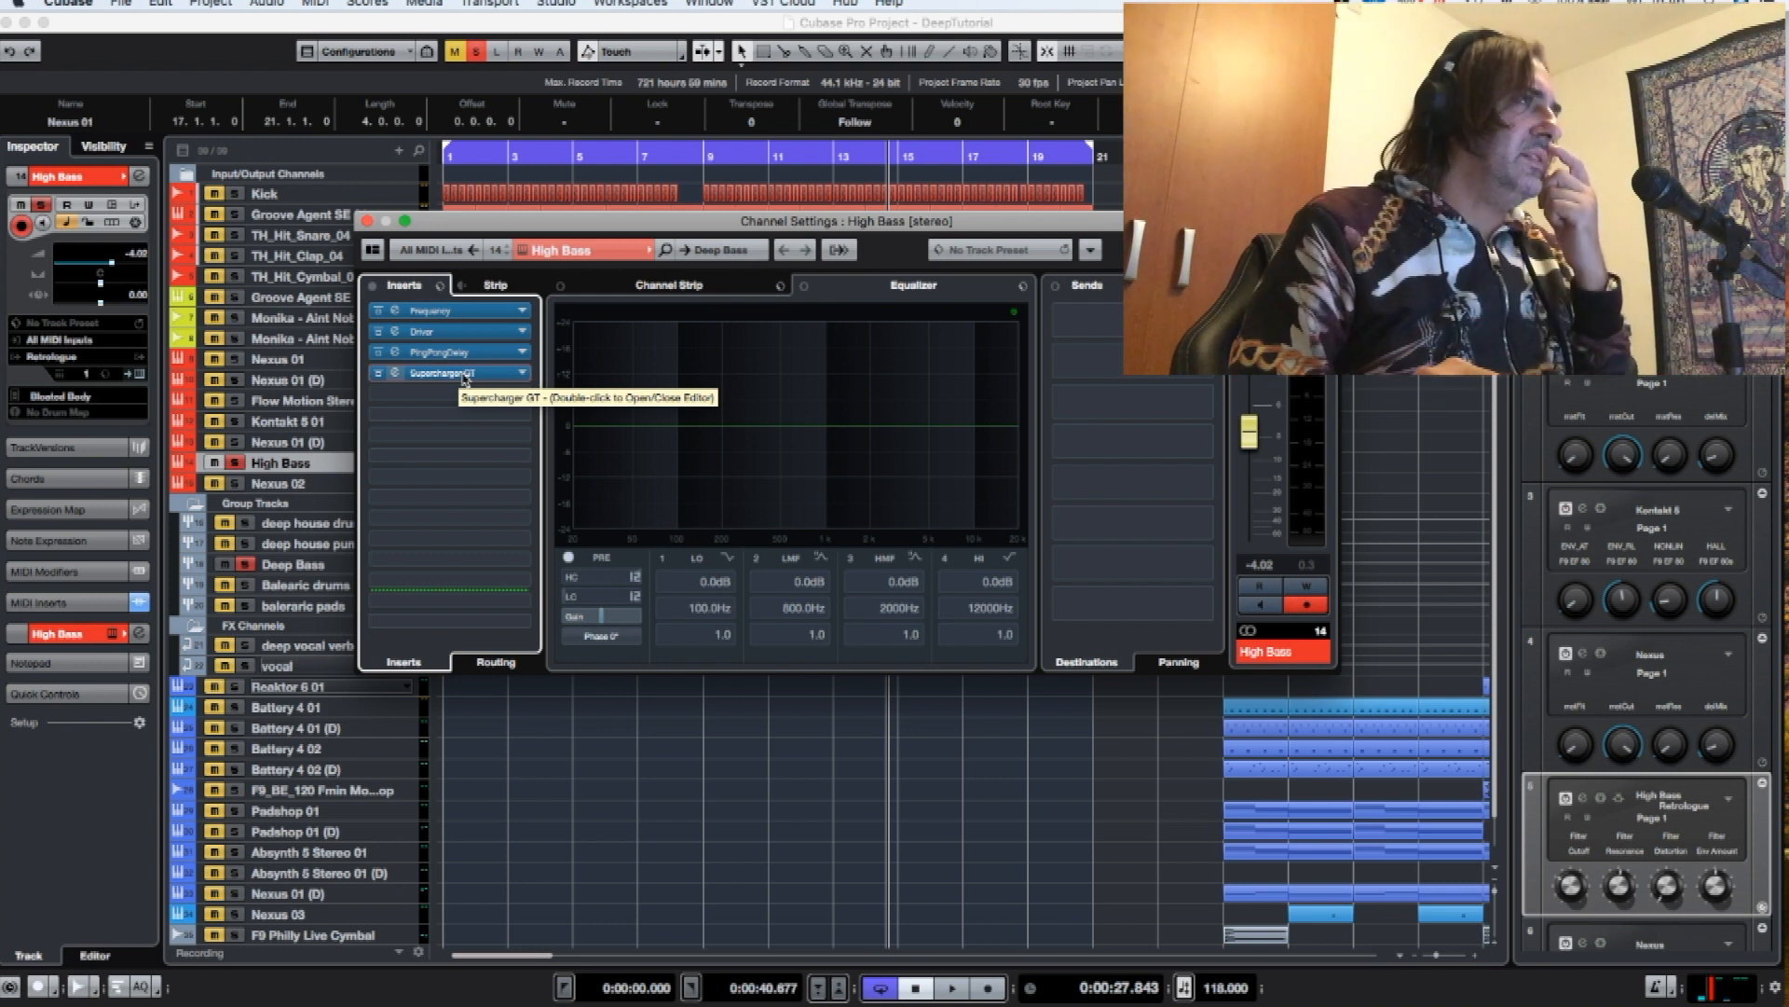
left_click(395, 352)
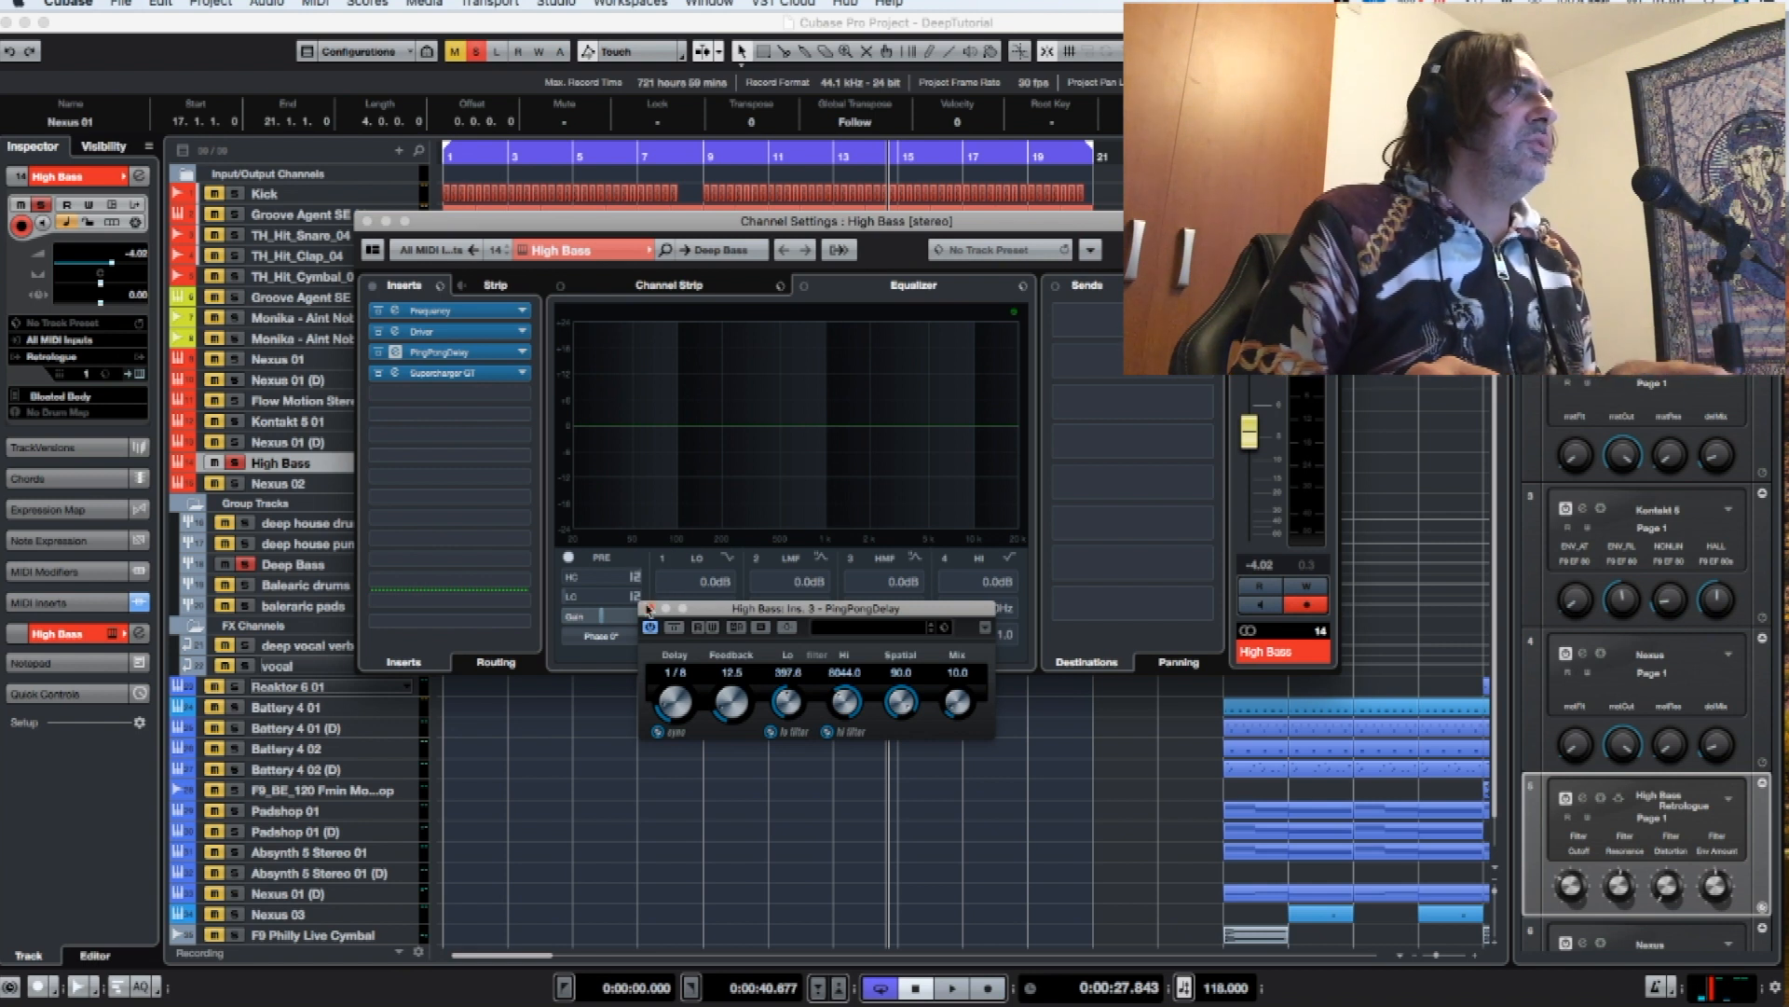
left_click(650, 609)
- Bypass all High Bass inserts to hear the dry sound during playback, re-enable them and close the channel settings
left_click(372, 286)
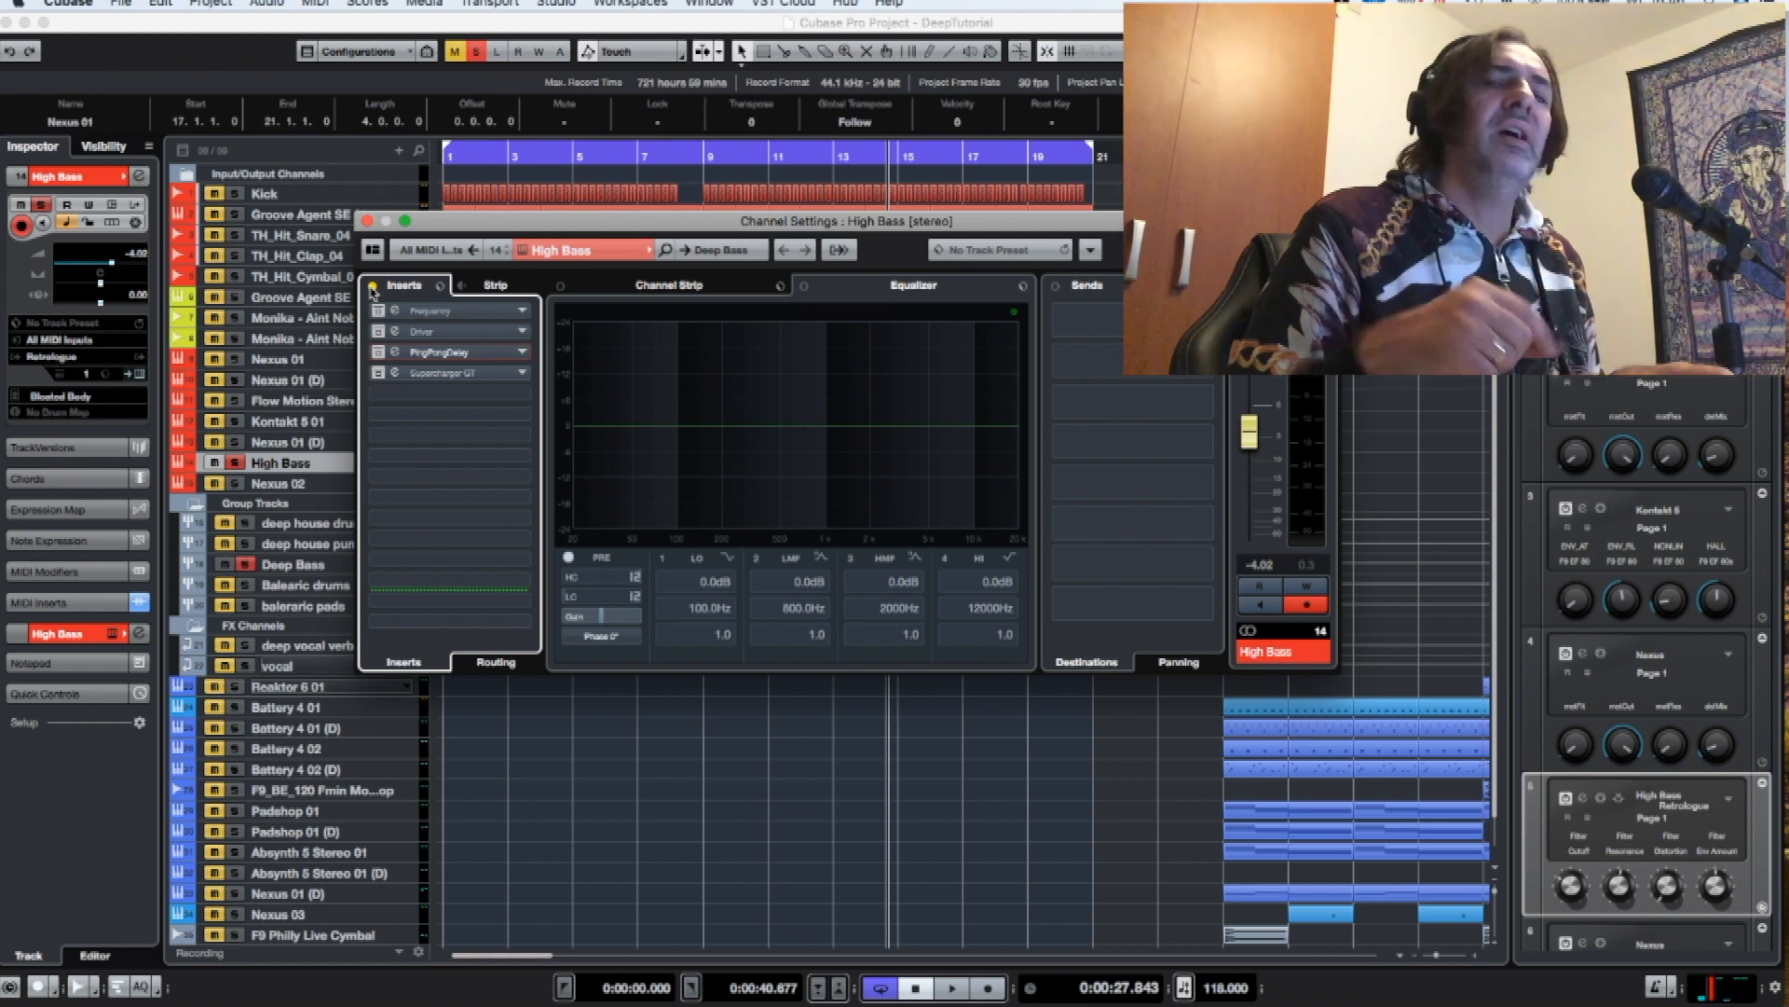
key("space")
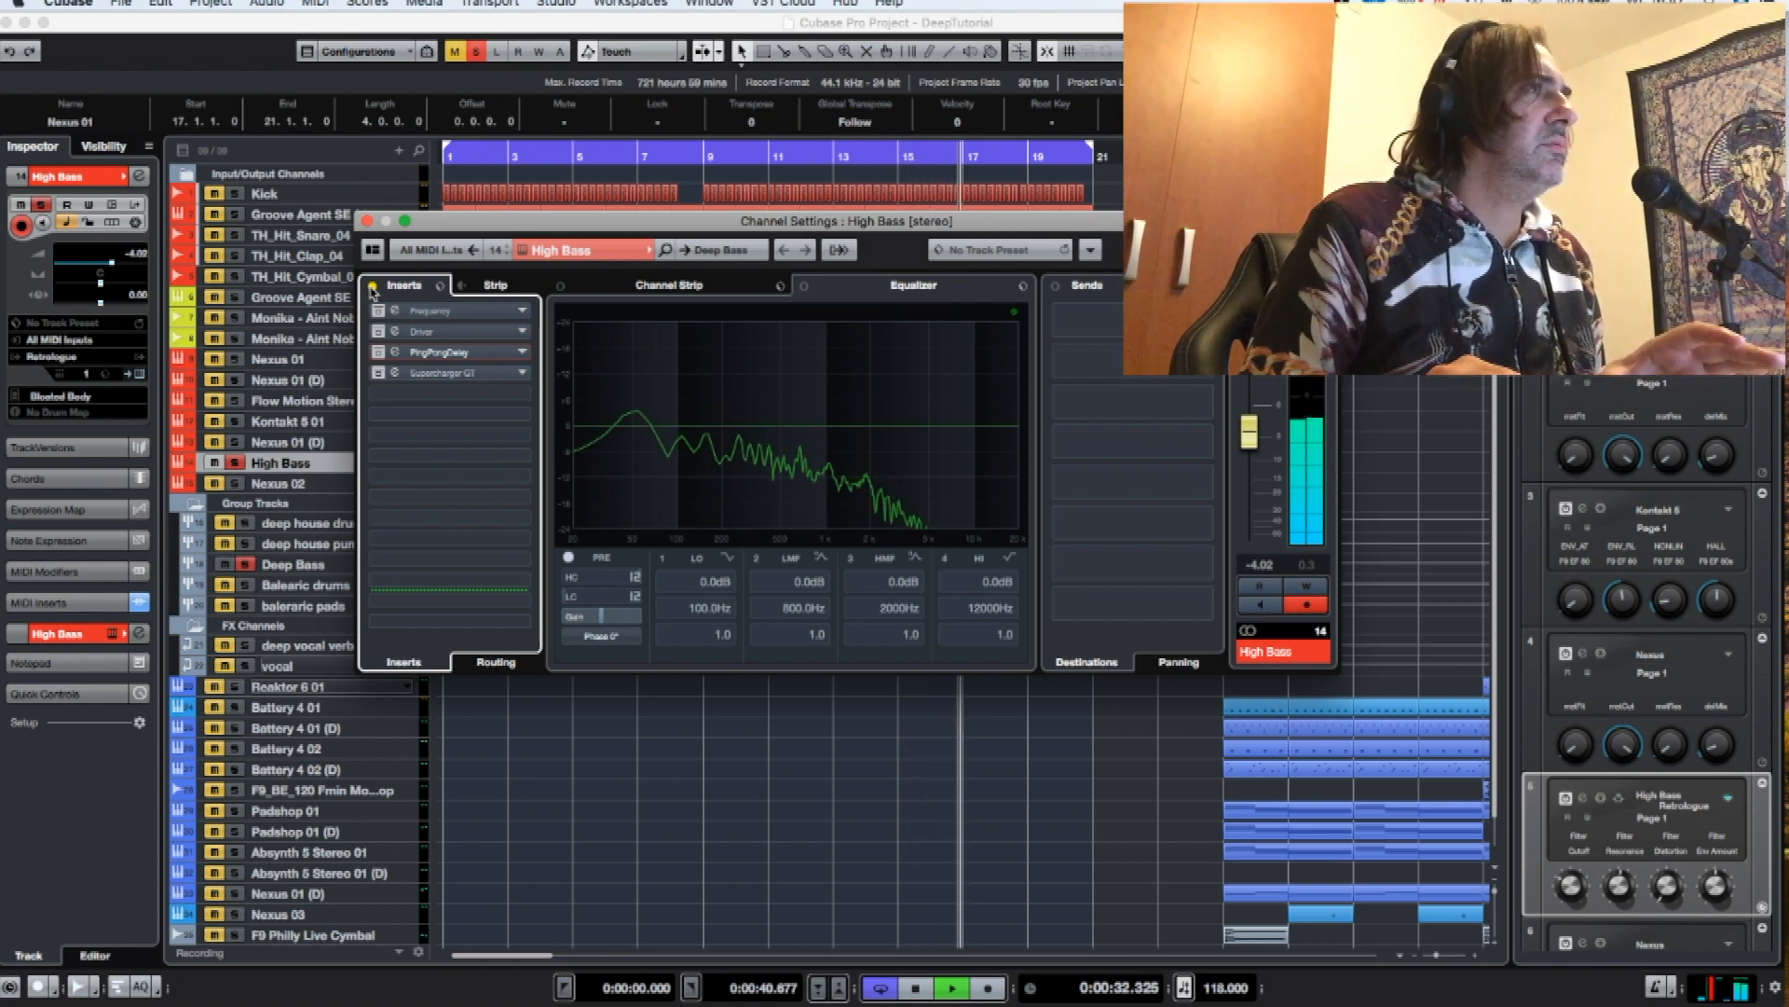
left_click(372, 286)
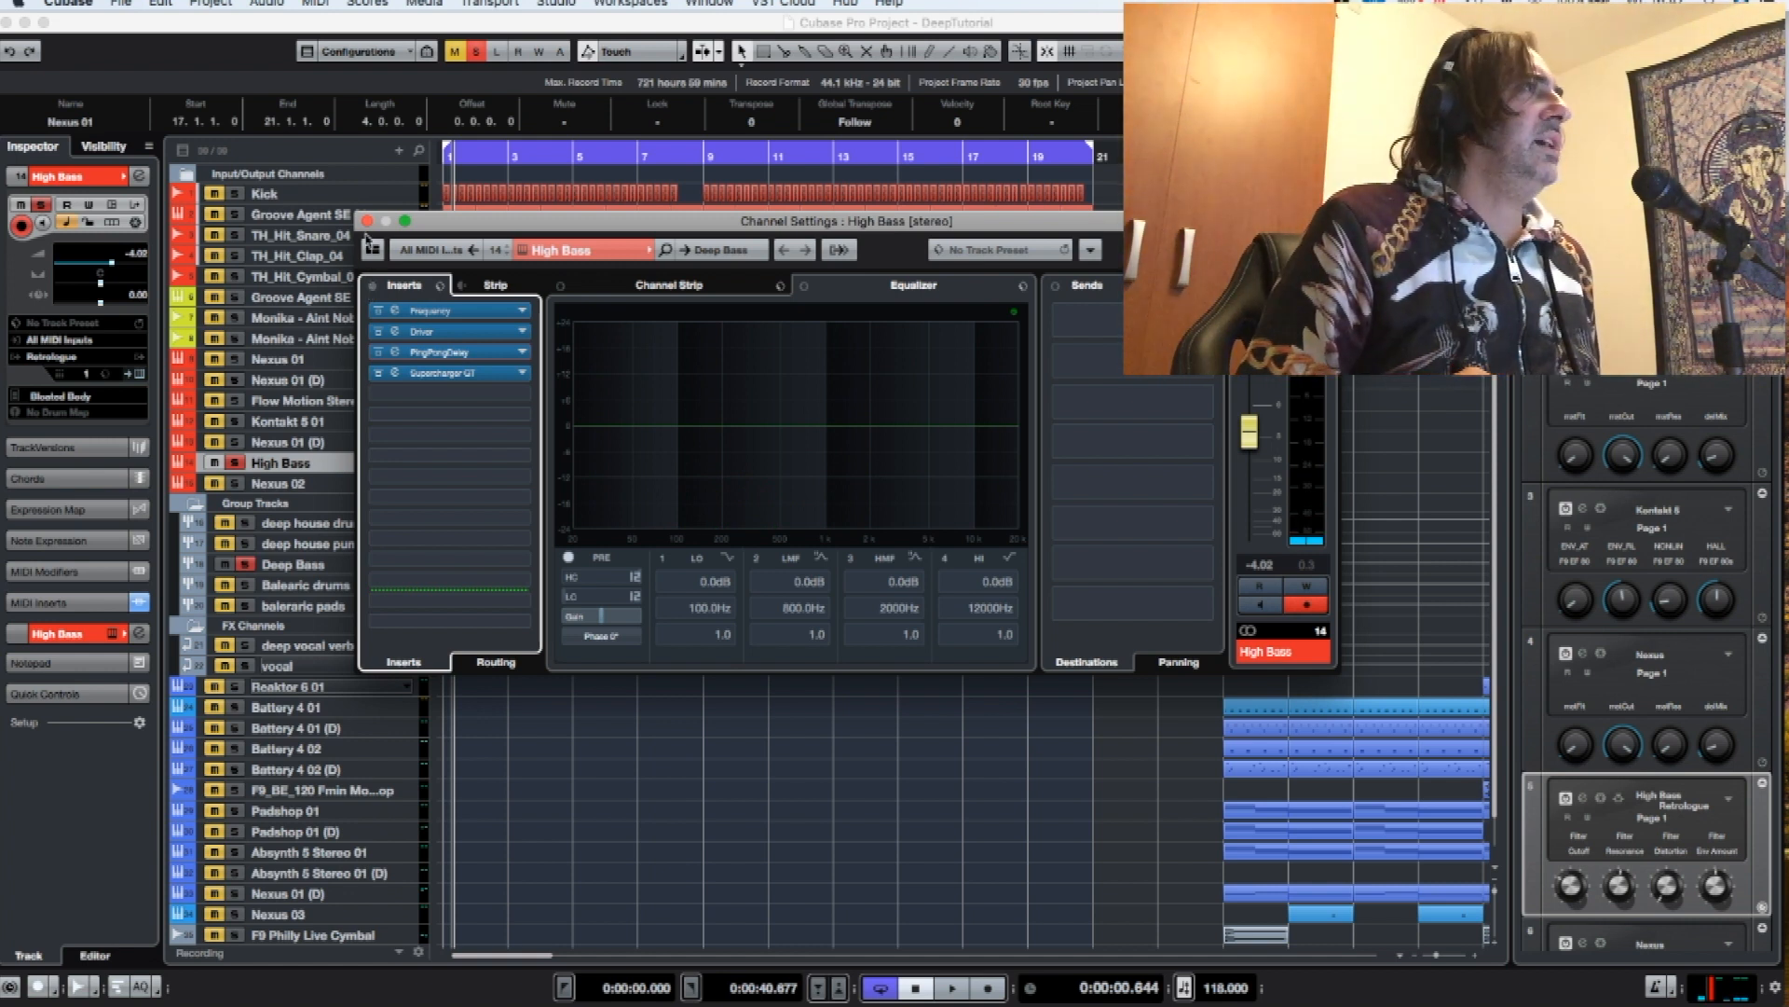
left_click(367, 221)
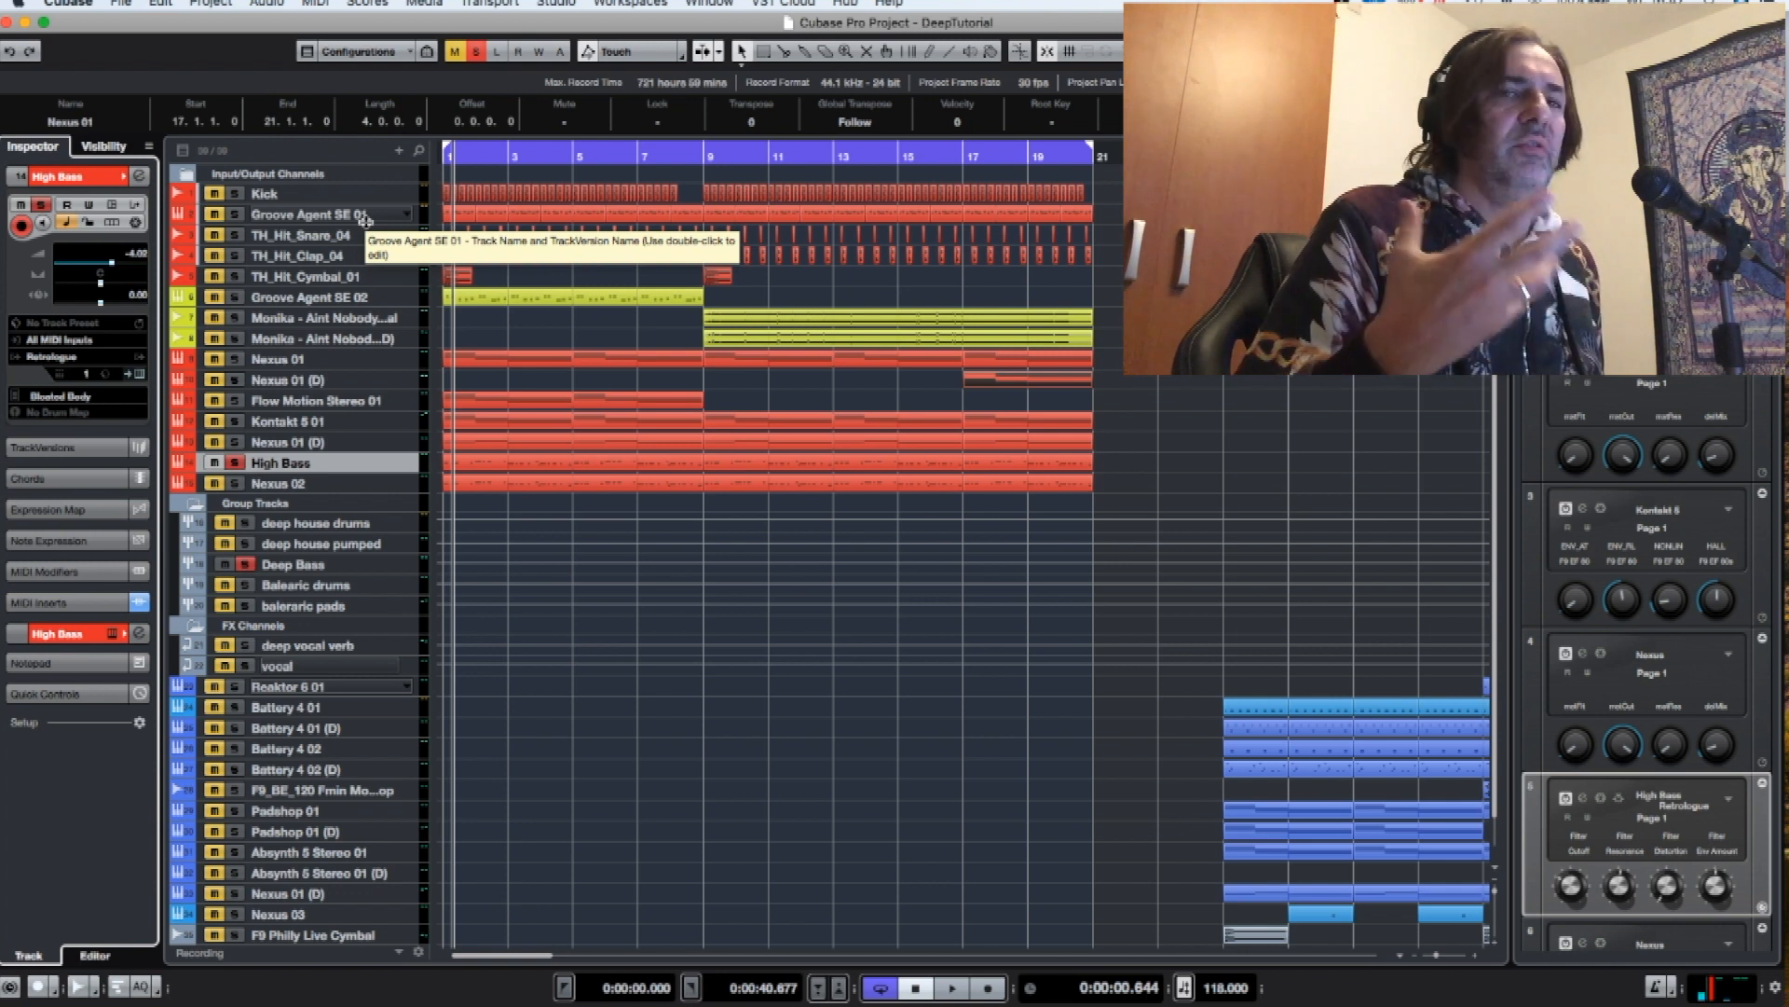
- Take High Bass out of the solo, select Nexus 02 and play that bass track alone from the start
left_click(233, 485)
left_click(234, 463)
left_click(280, 484)
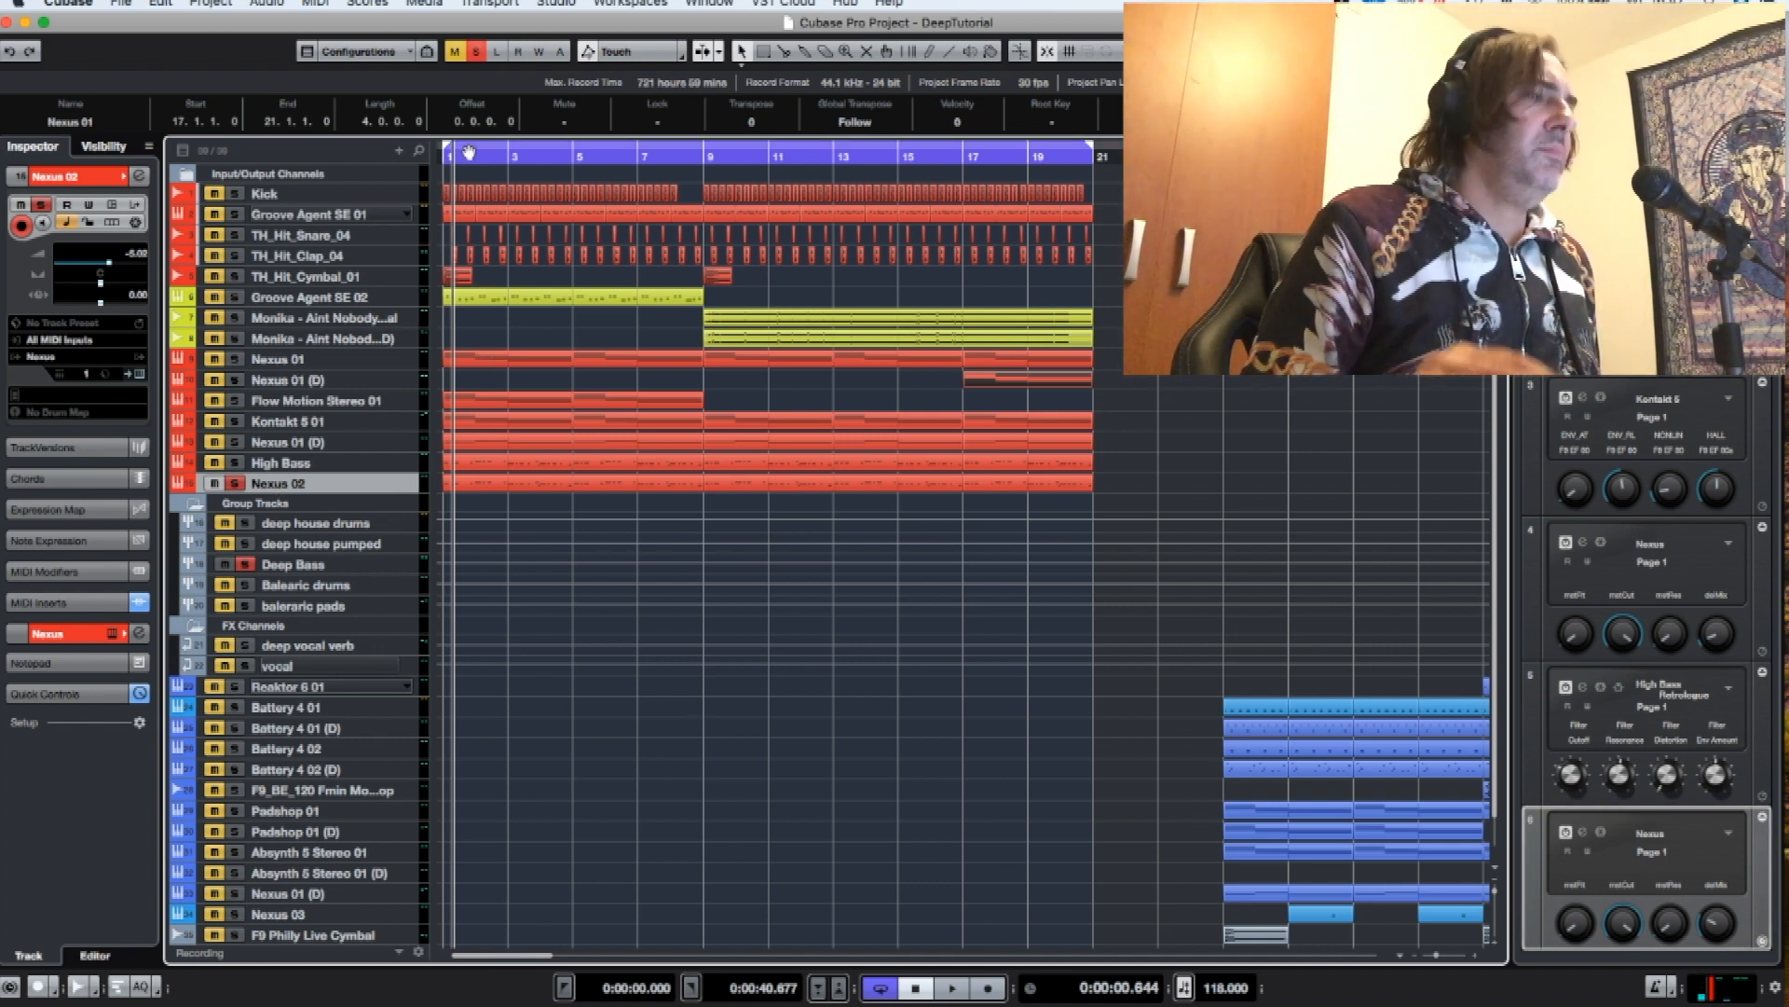
key("space")
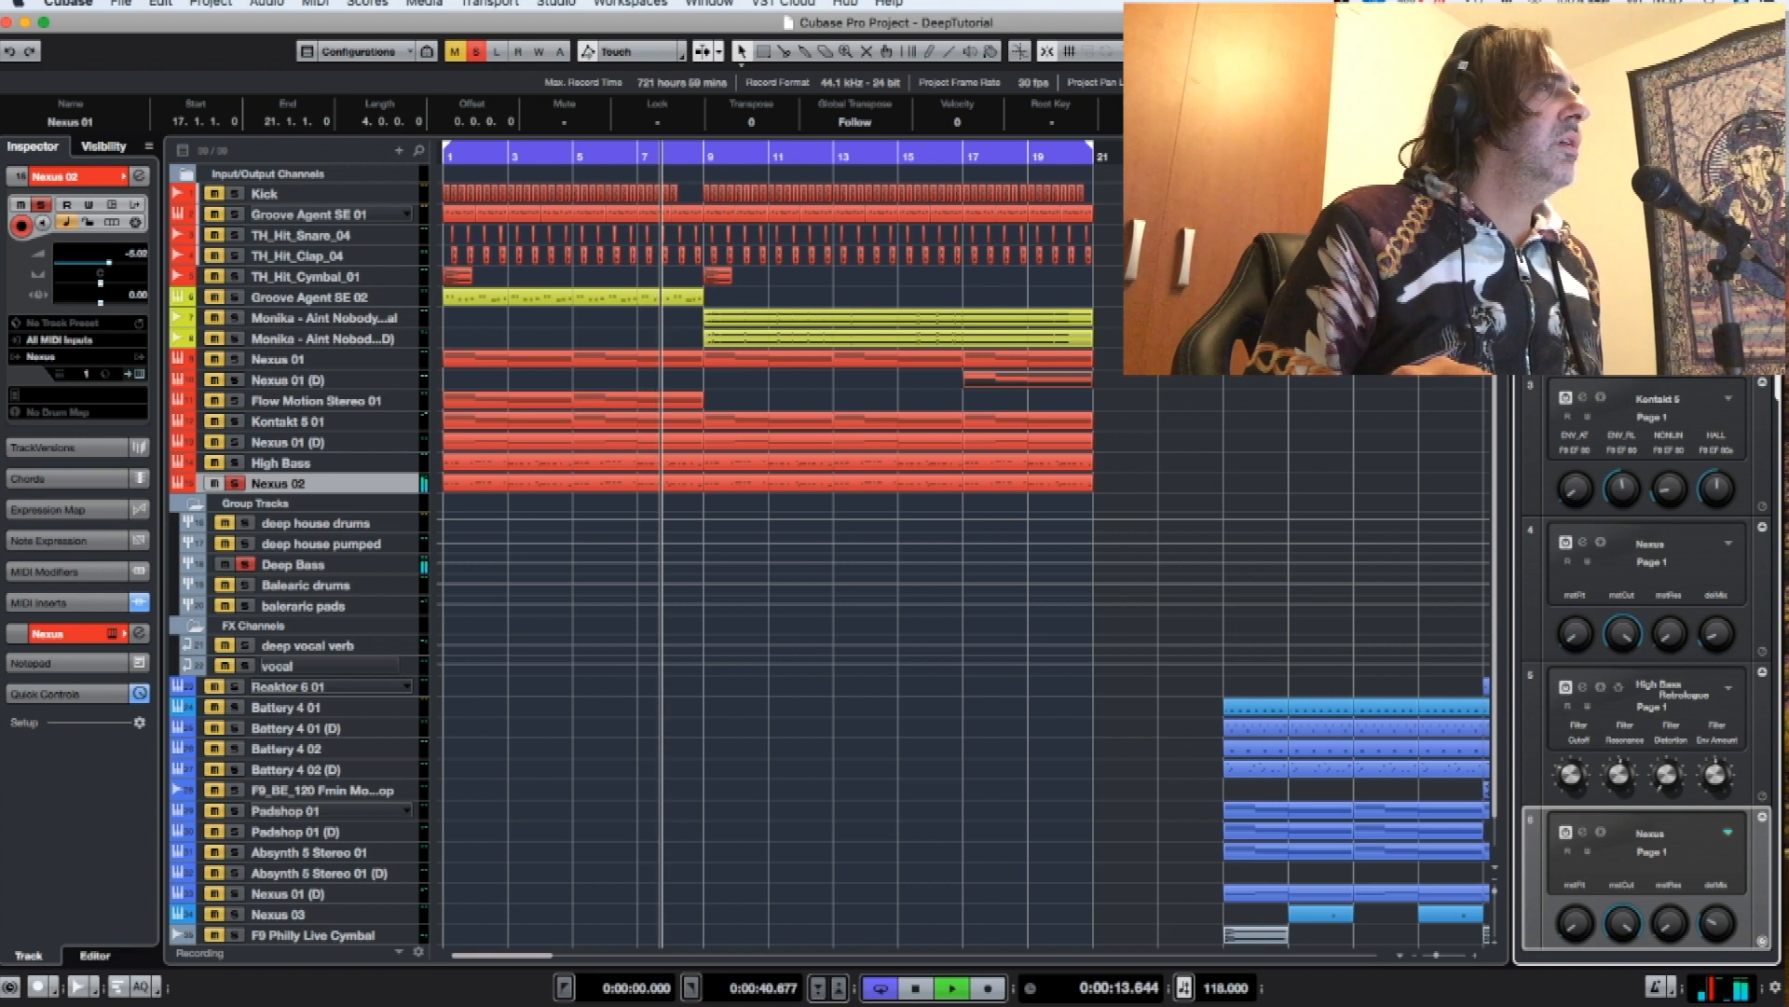
key("space")
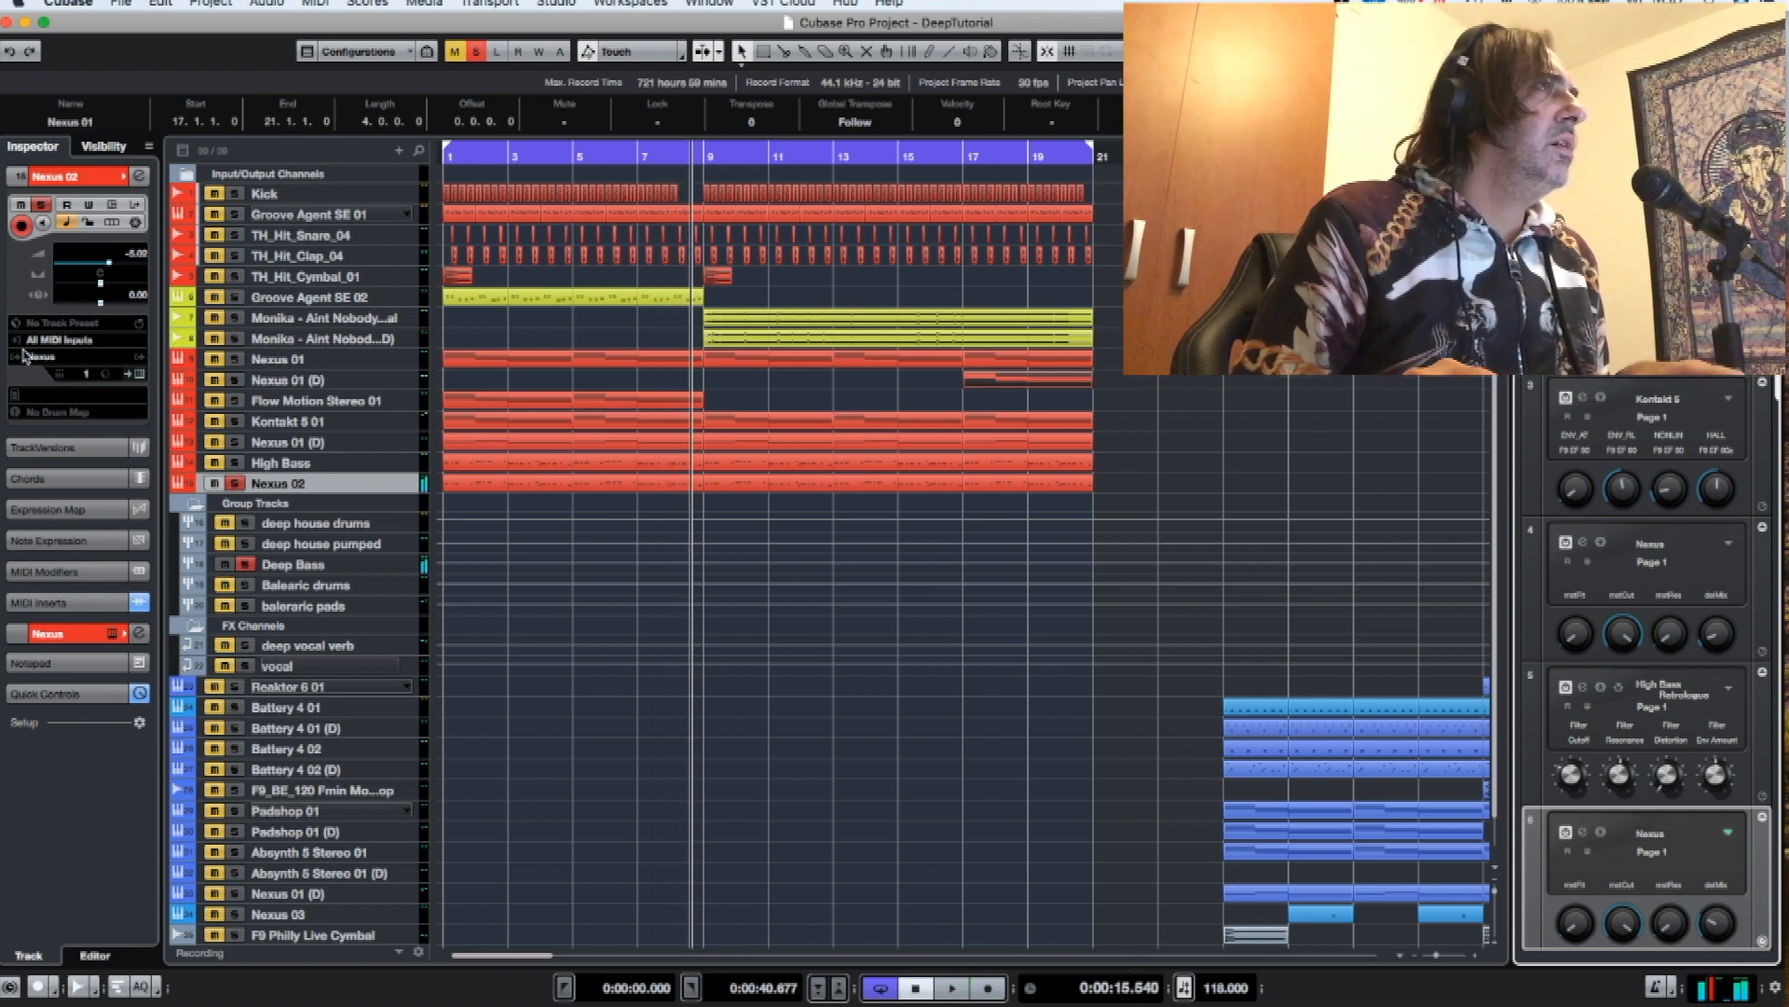
- Add the Kick to the solo with Nexus 02 and start playback from bar 9
left_click(236, 194)
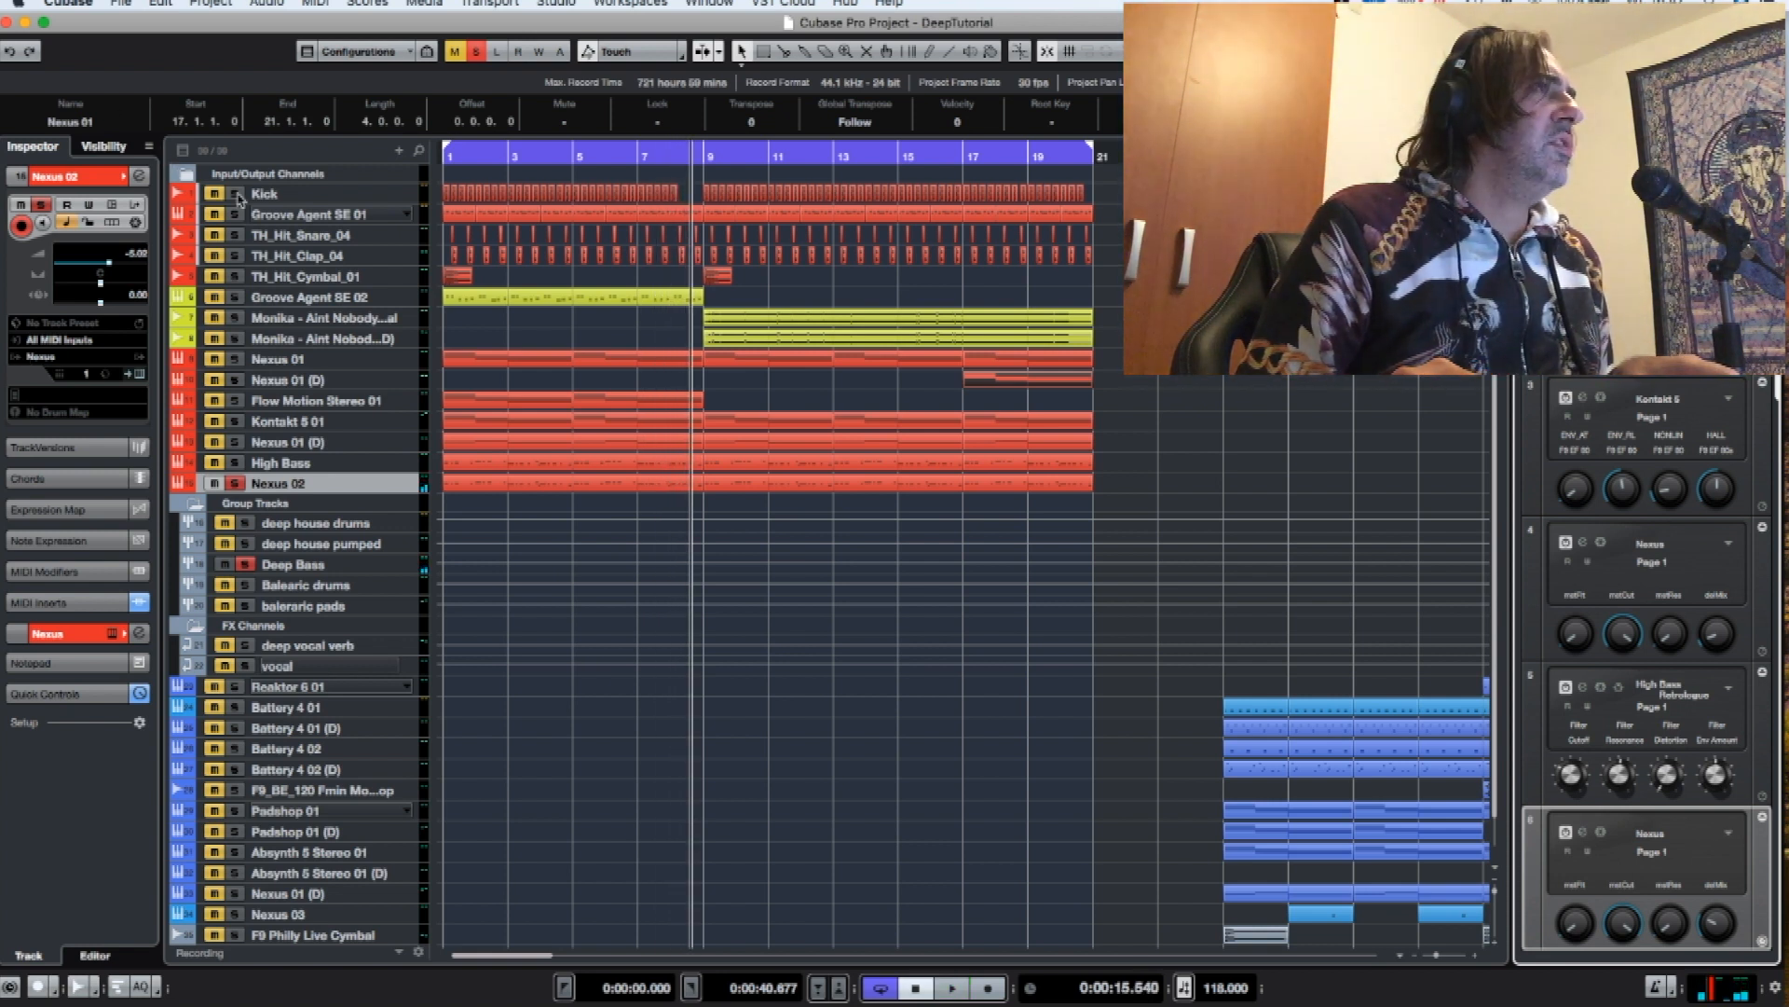
left_click(703, 154)
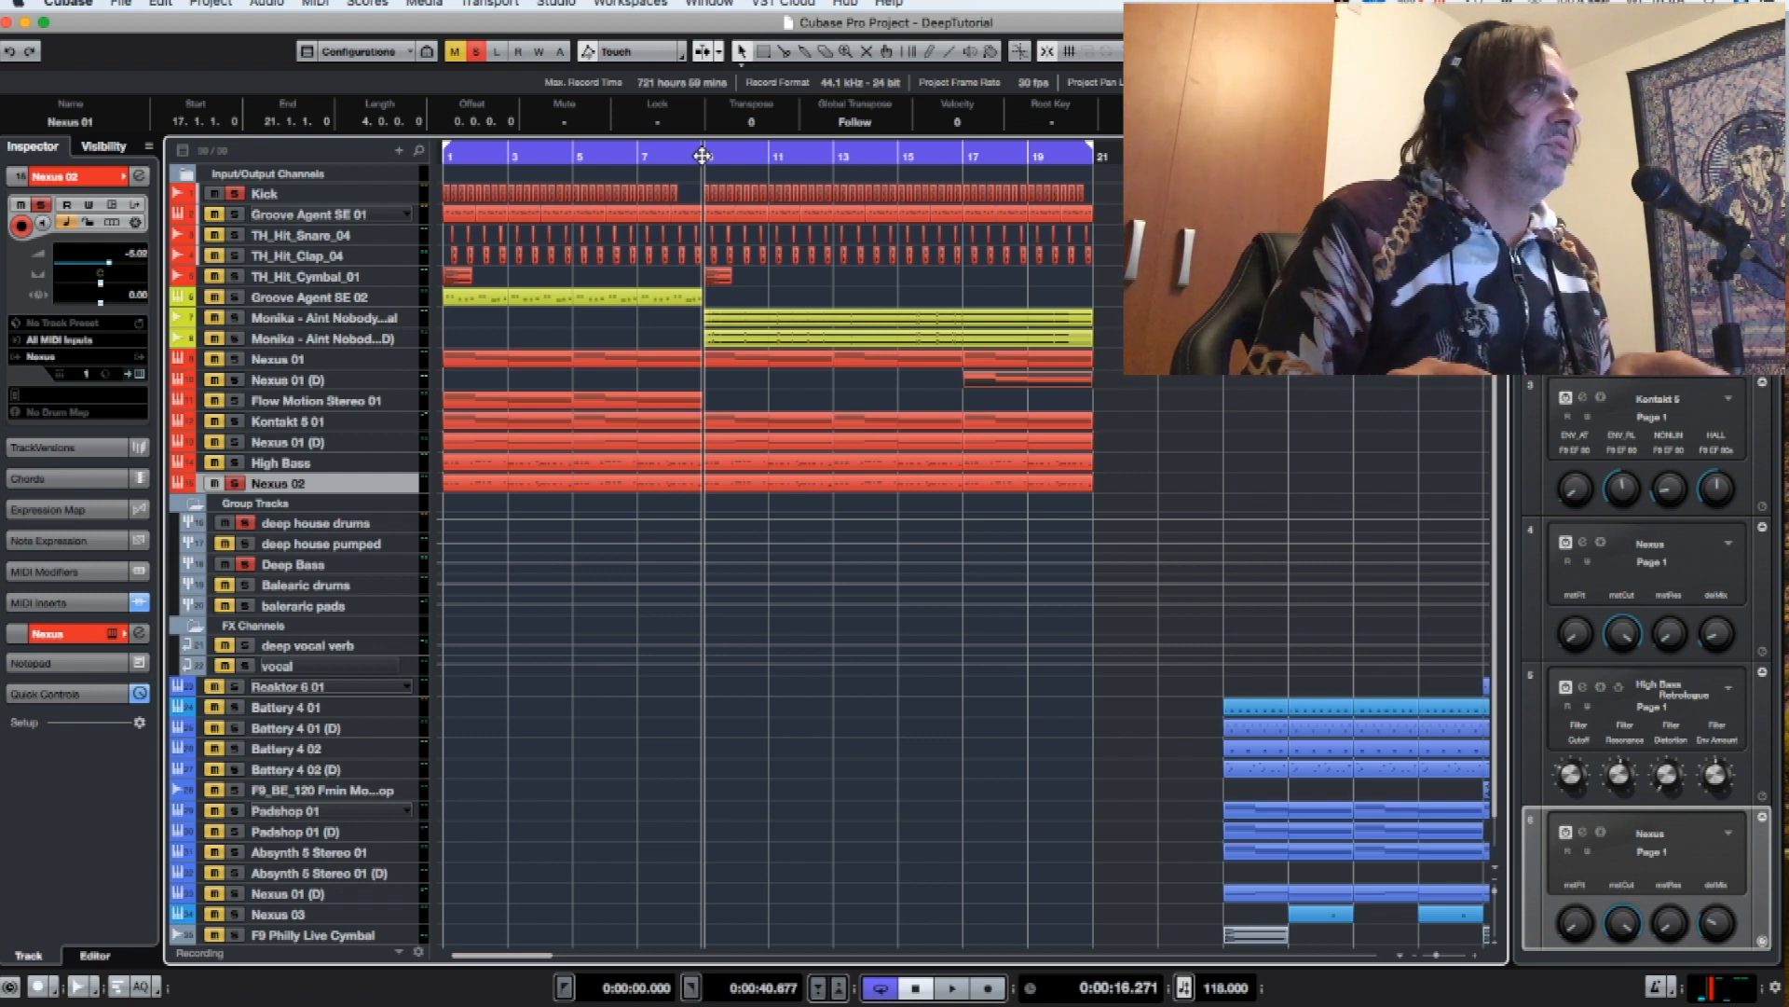
key("space")
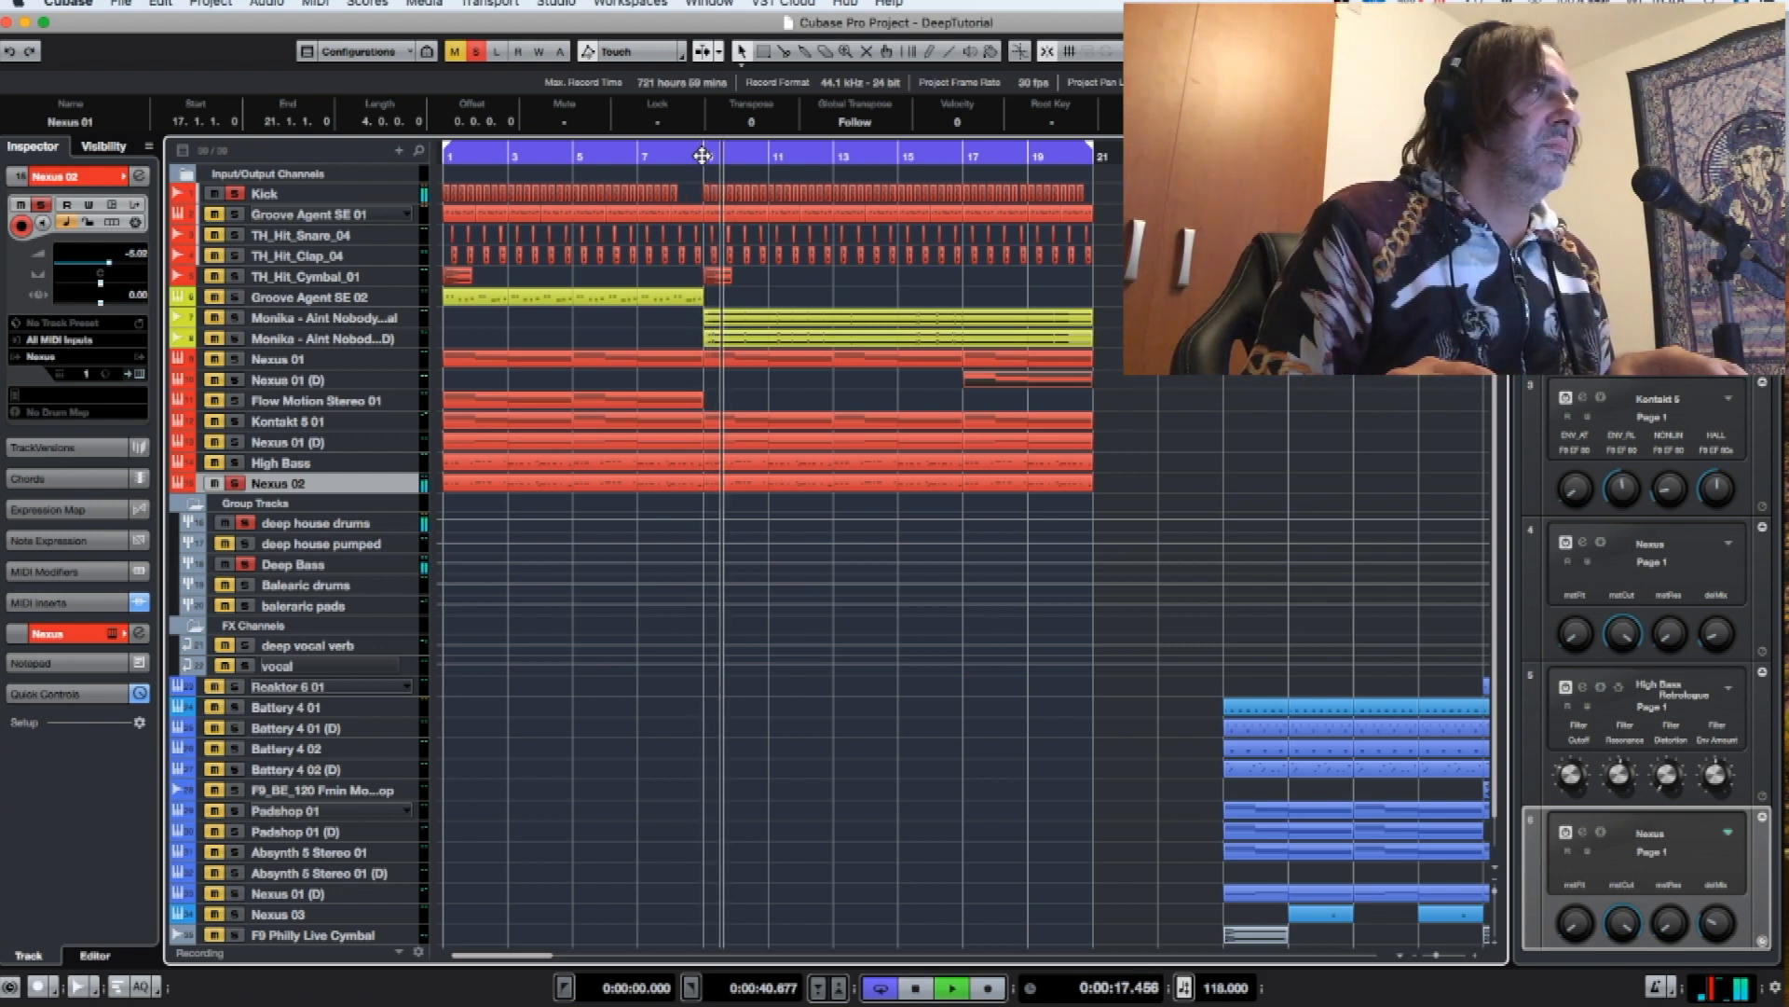
- Bring High Bass back into the solo and lower the Nexus 02 volume to about -7 dB while listening
left_click(233, 463)
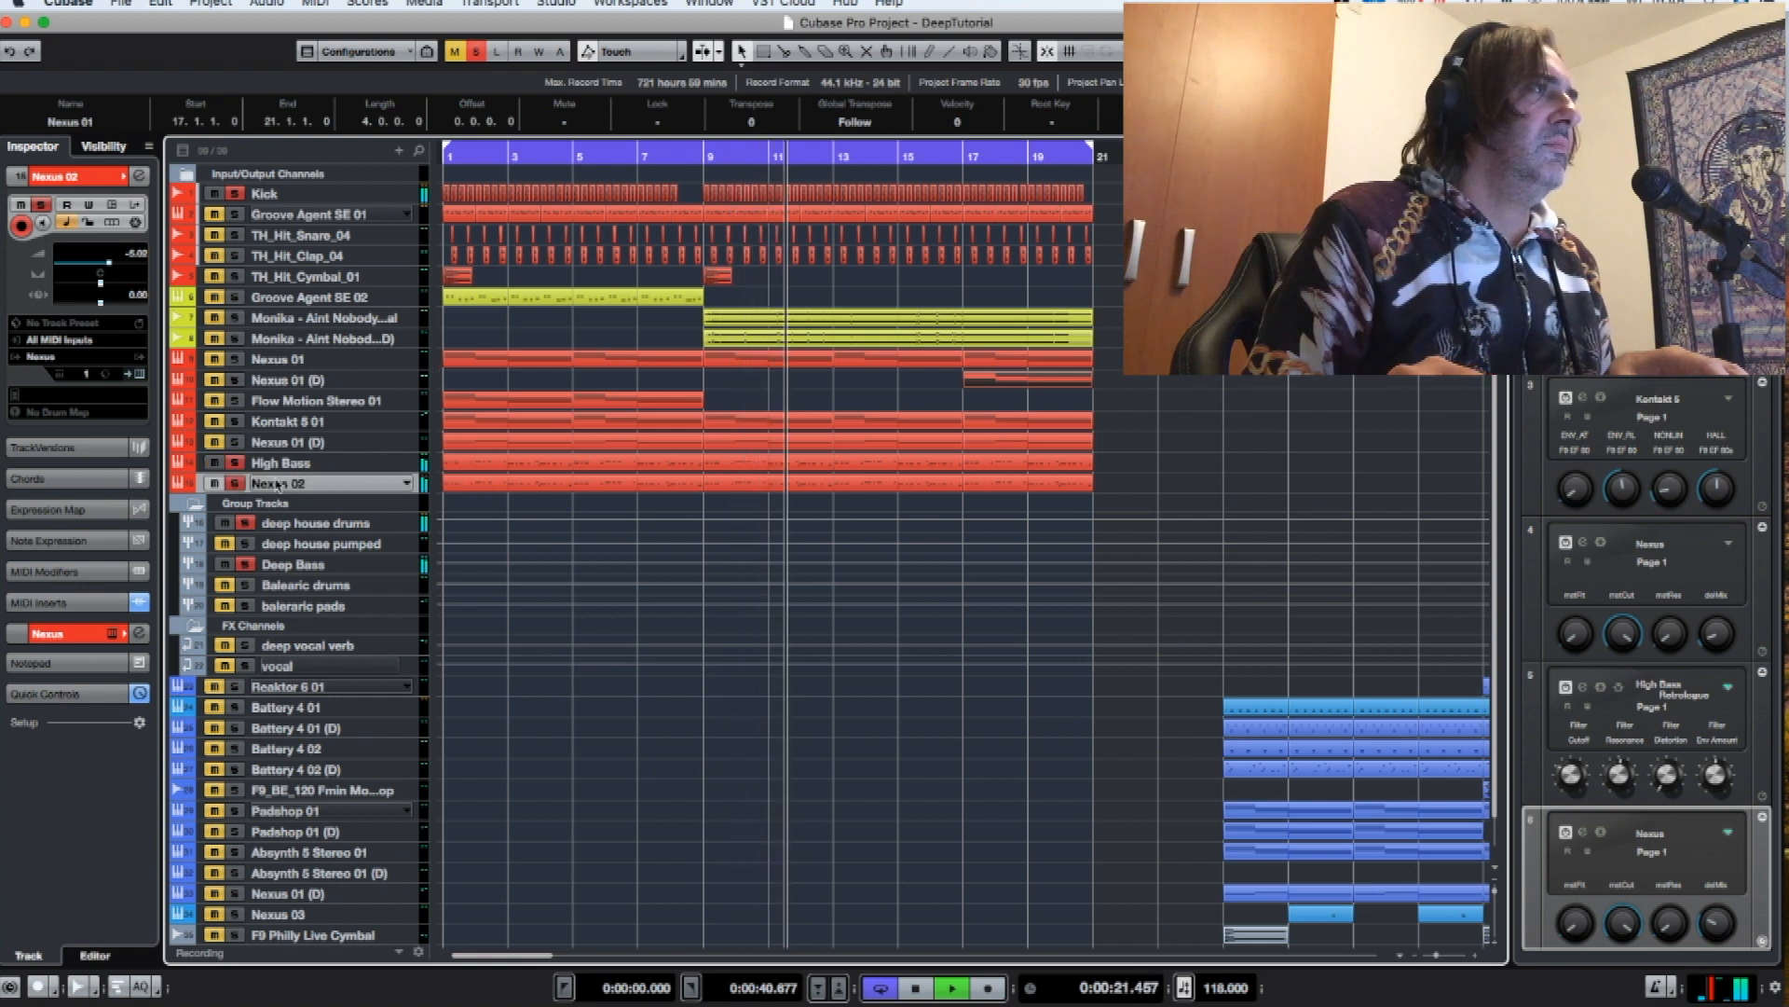
left_click_drag(109, 264, 105, 270)
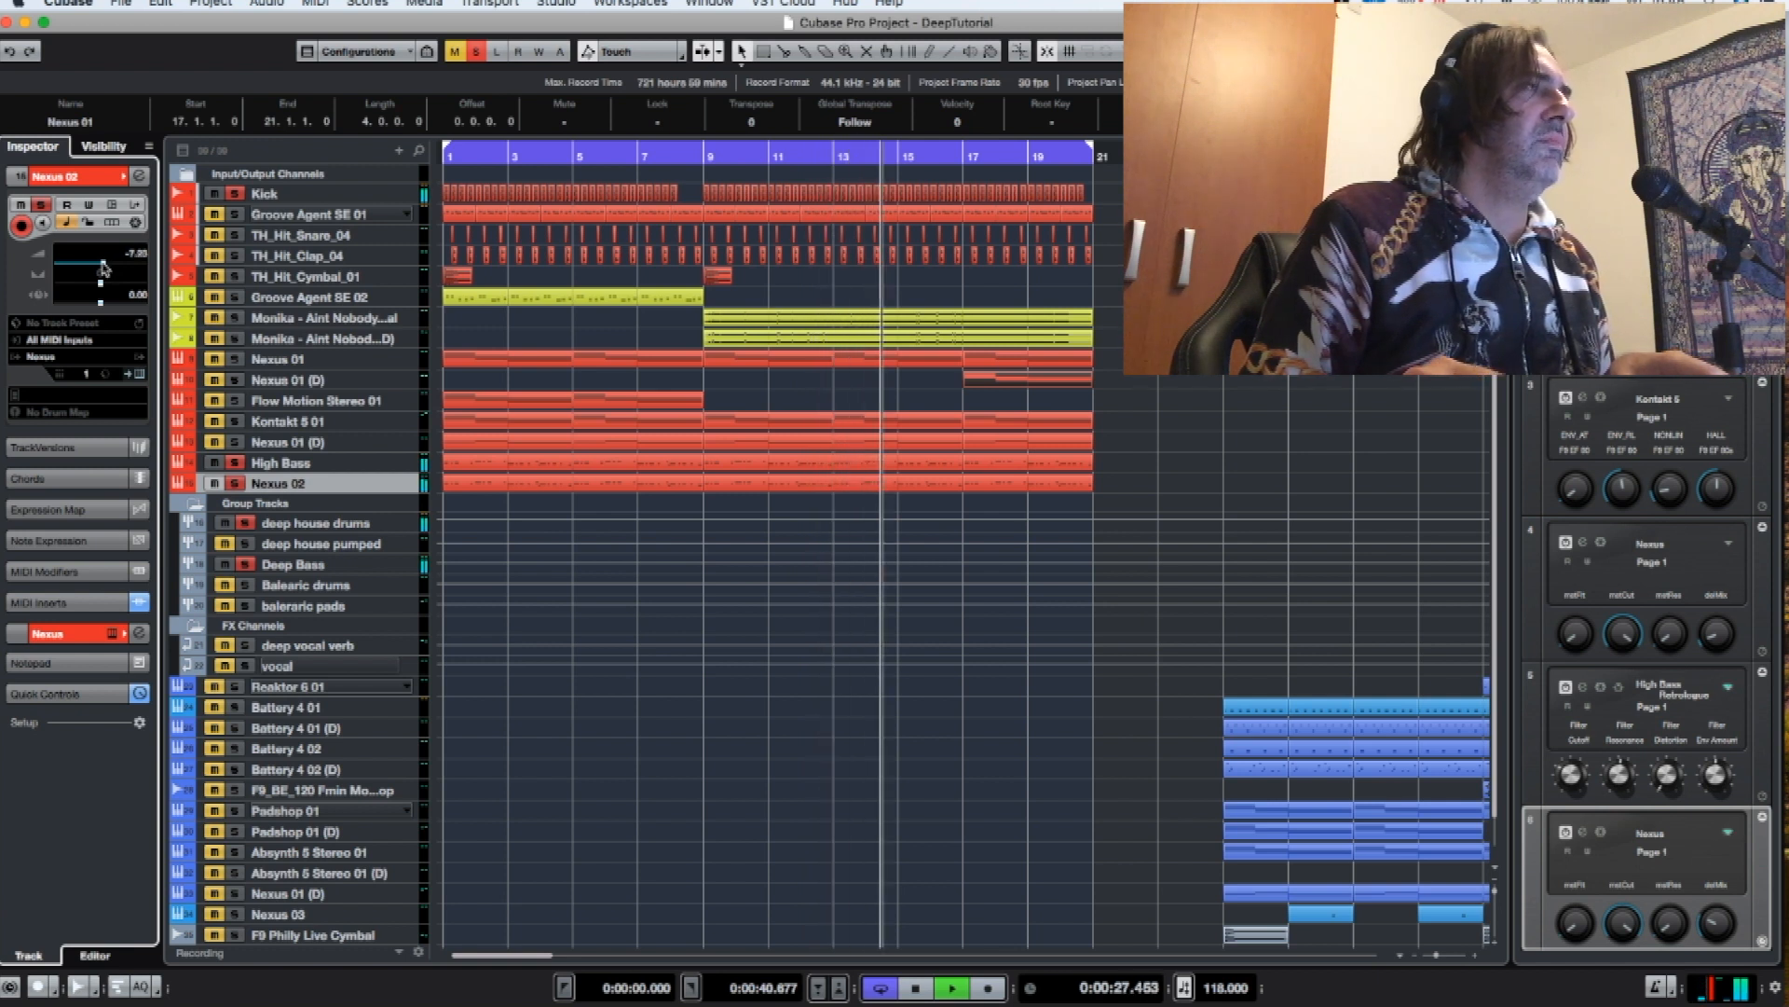
- Stop playback, clear all solos and solo the deep house pumped group
key("space")
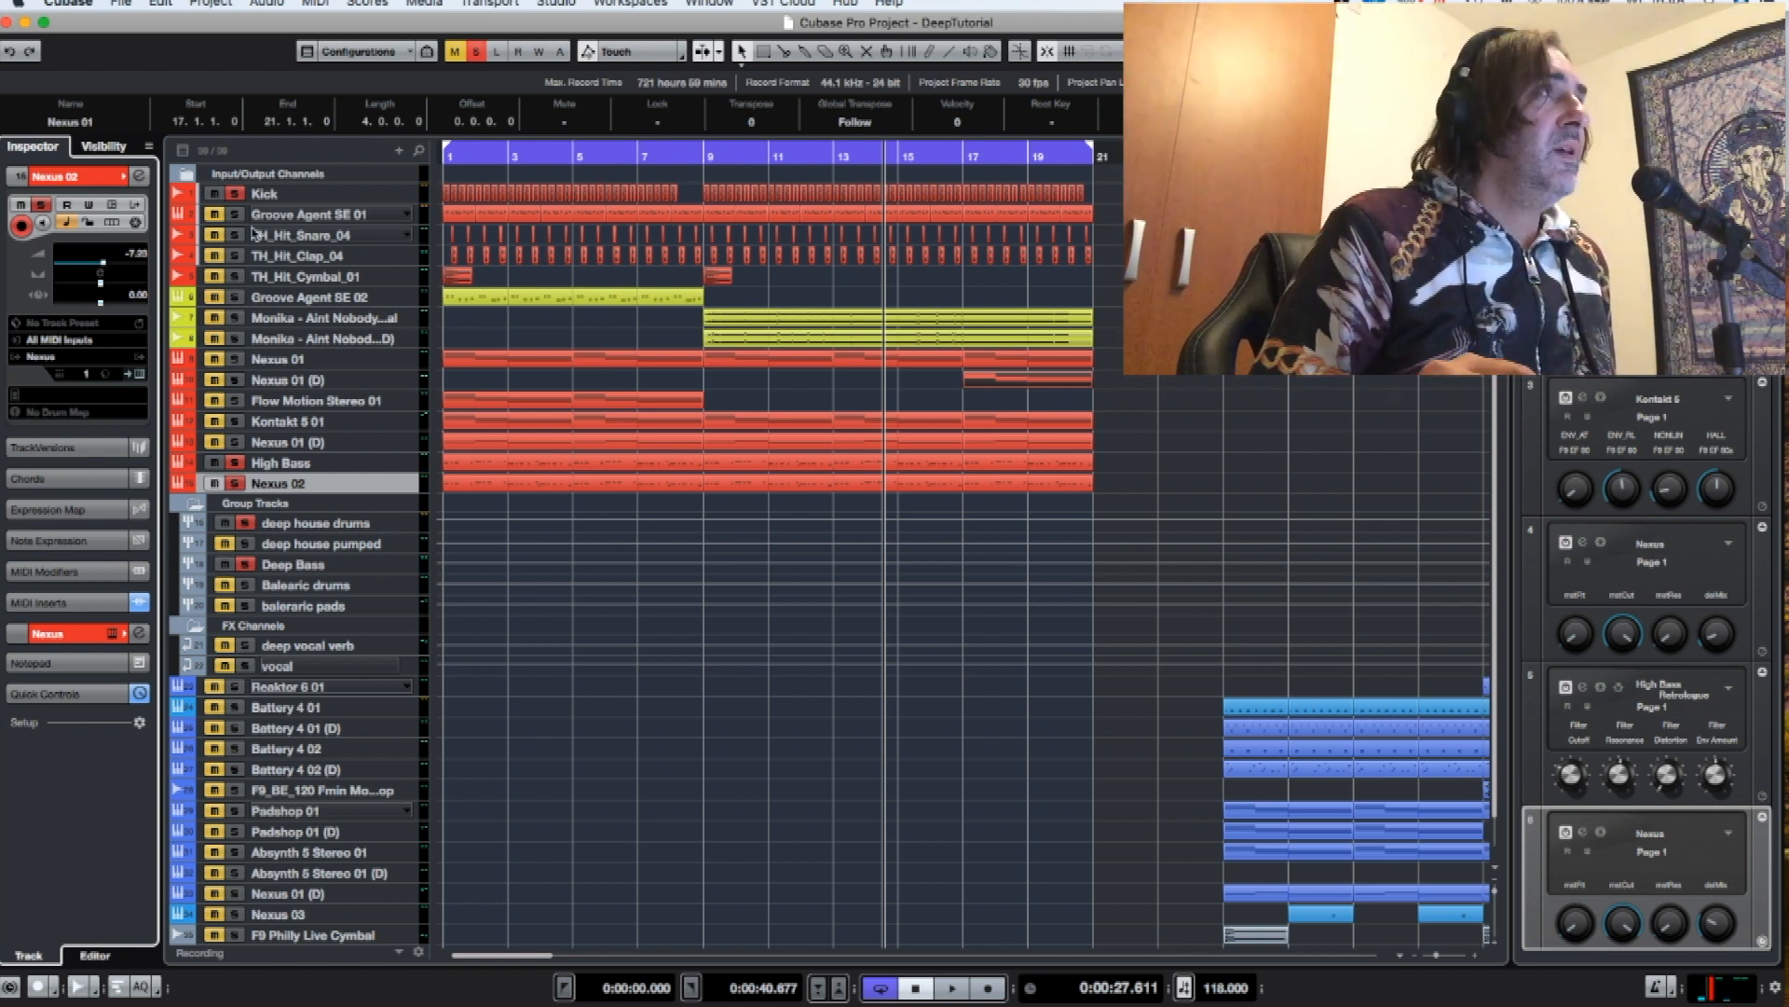
left_click(478, 54)
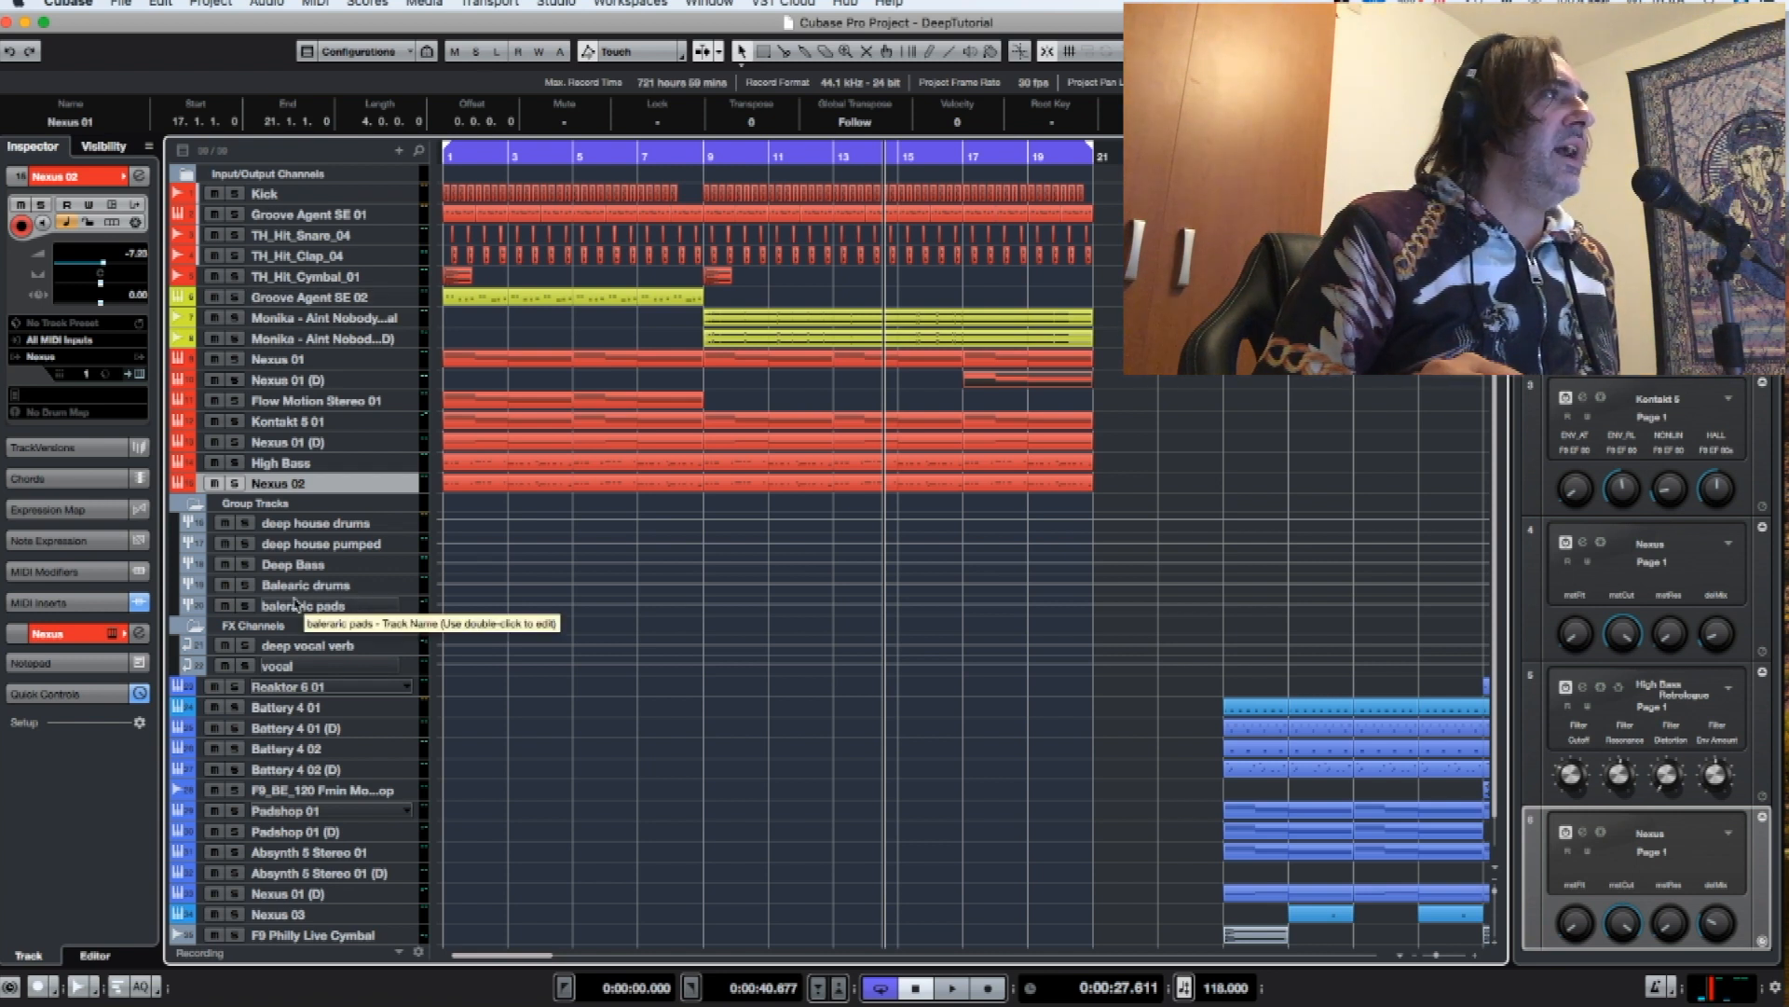
left_click(246, 548)
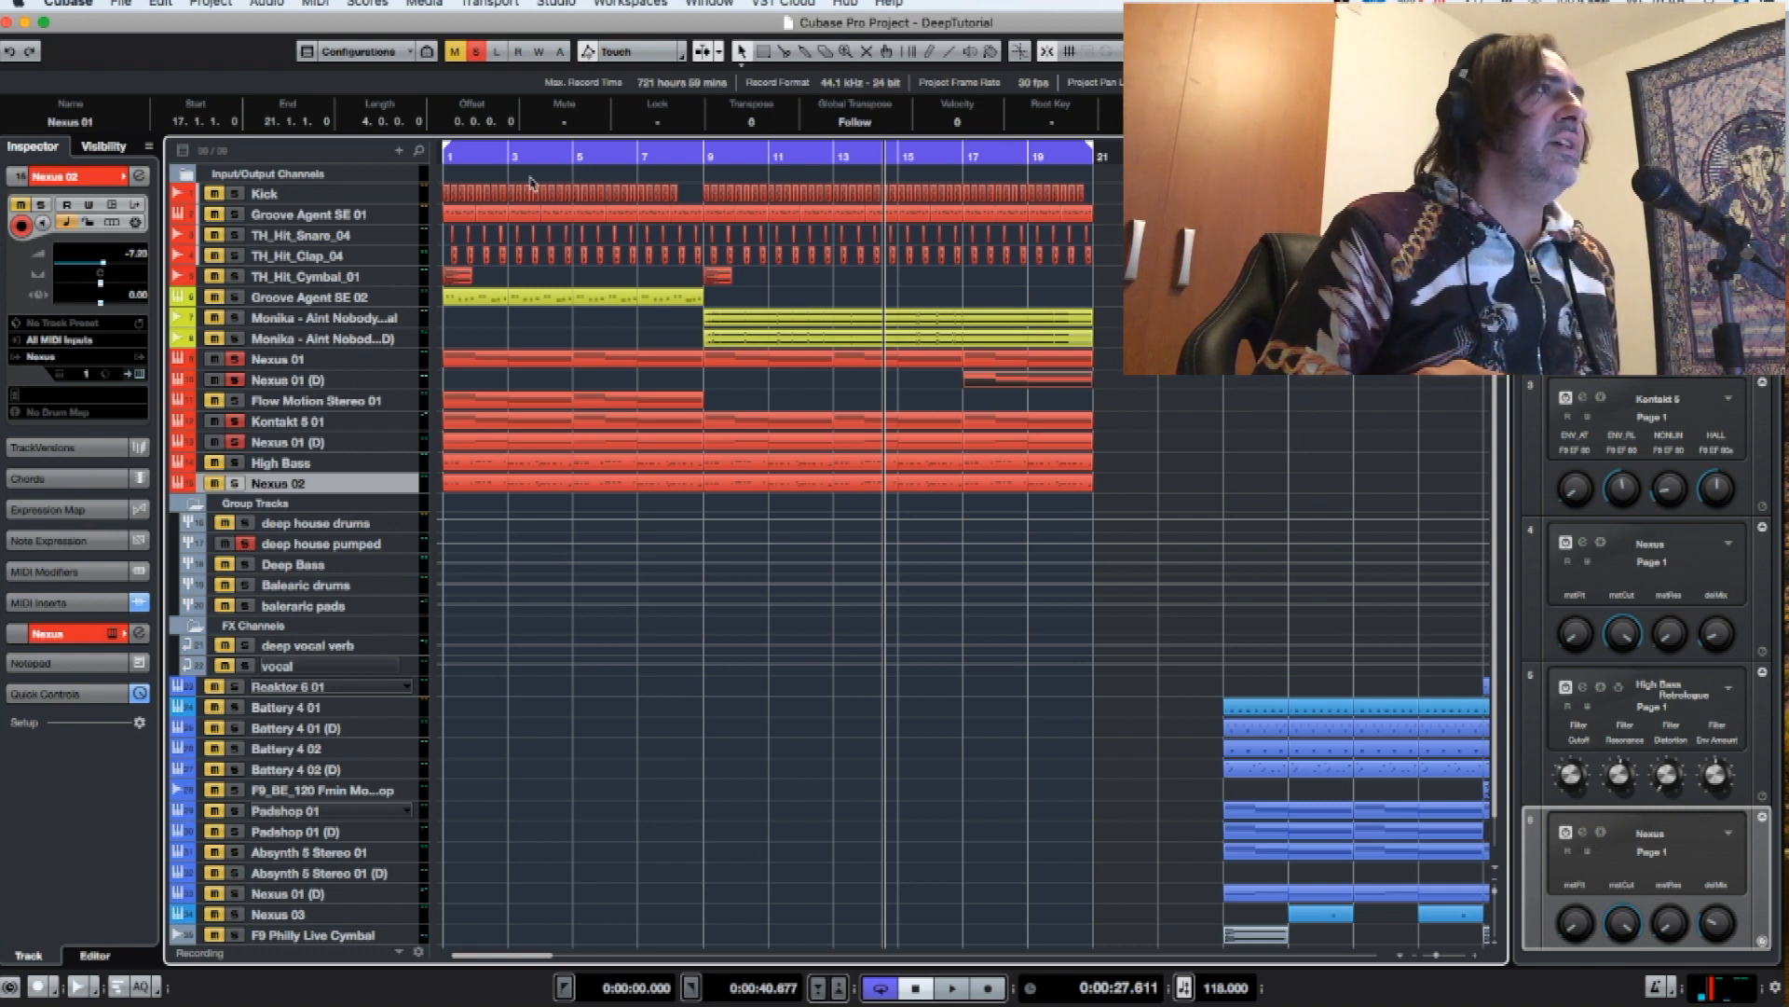
- Play the soloed group from bar 1, shorten the cycle range to end at bar 9, and stop playback
left_click(442, 157)
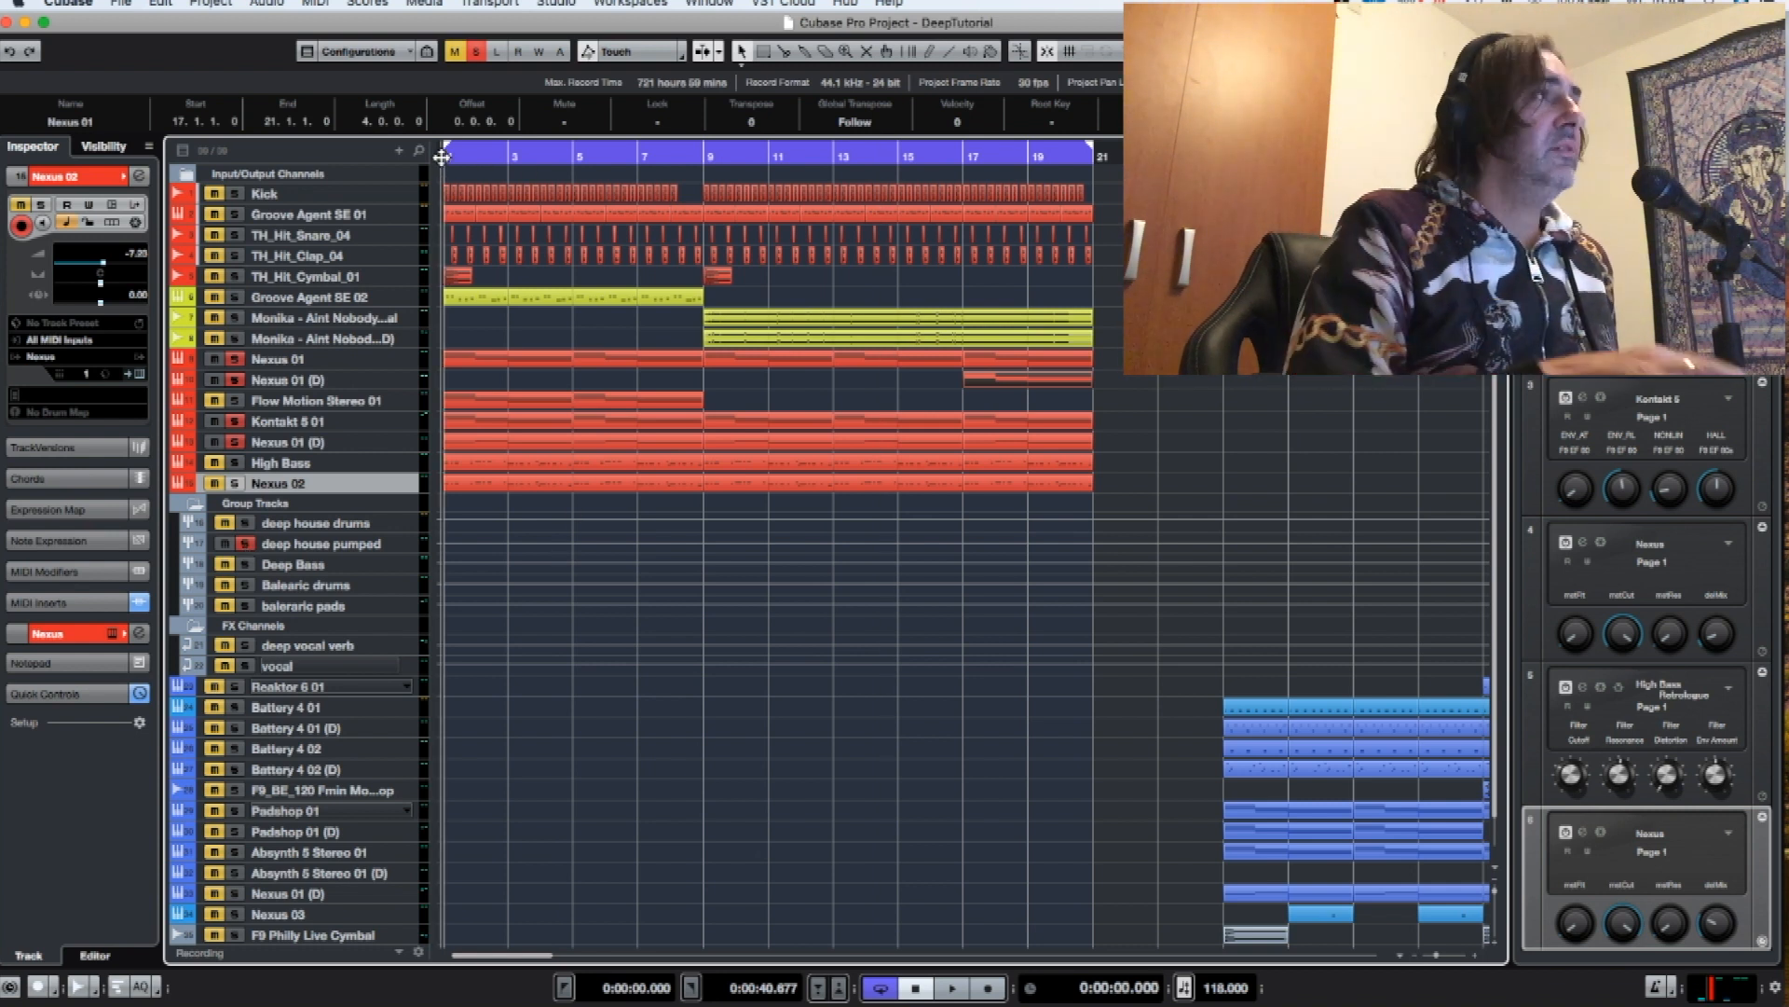
key("space")
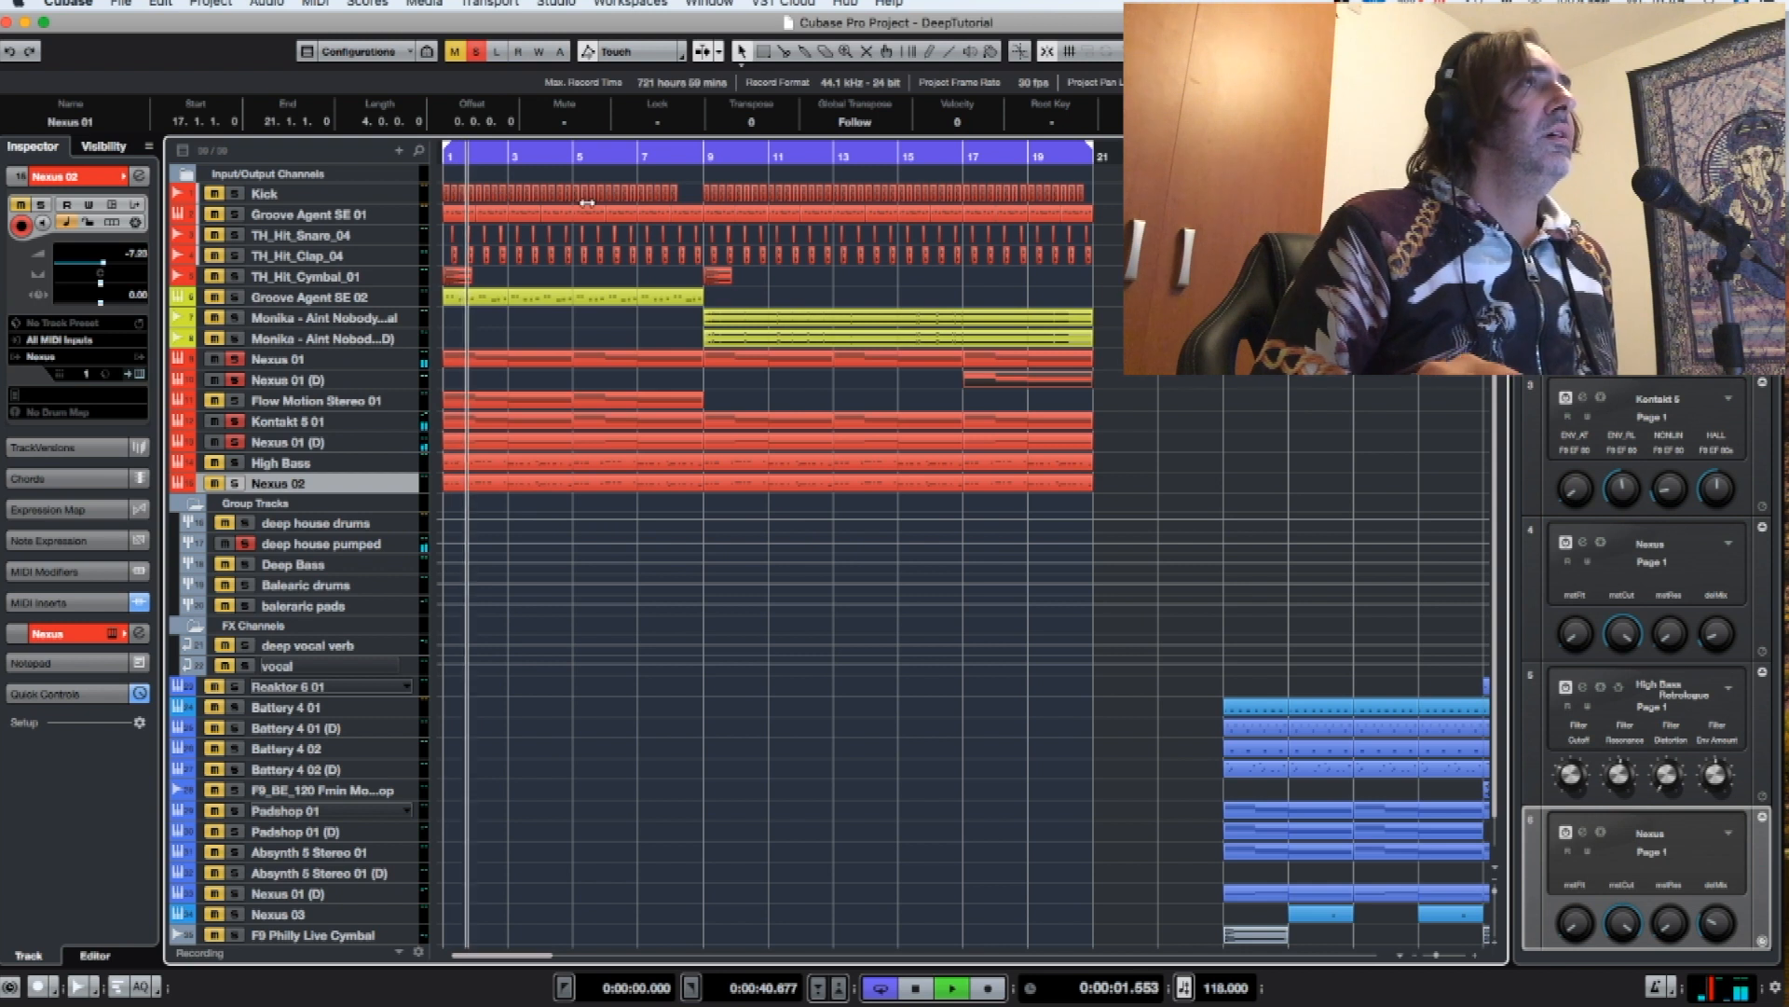
left_click_drag(1088, 155, 708, 163)
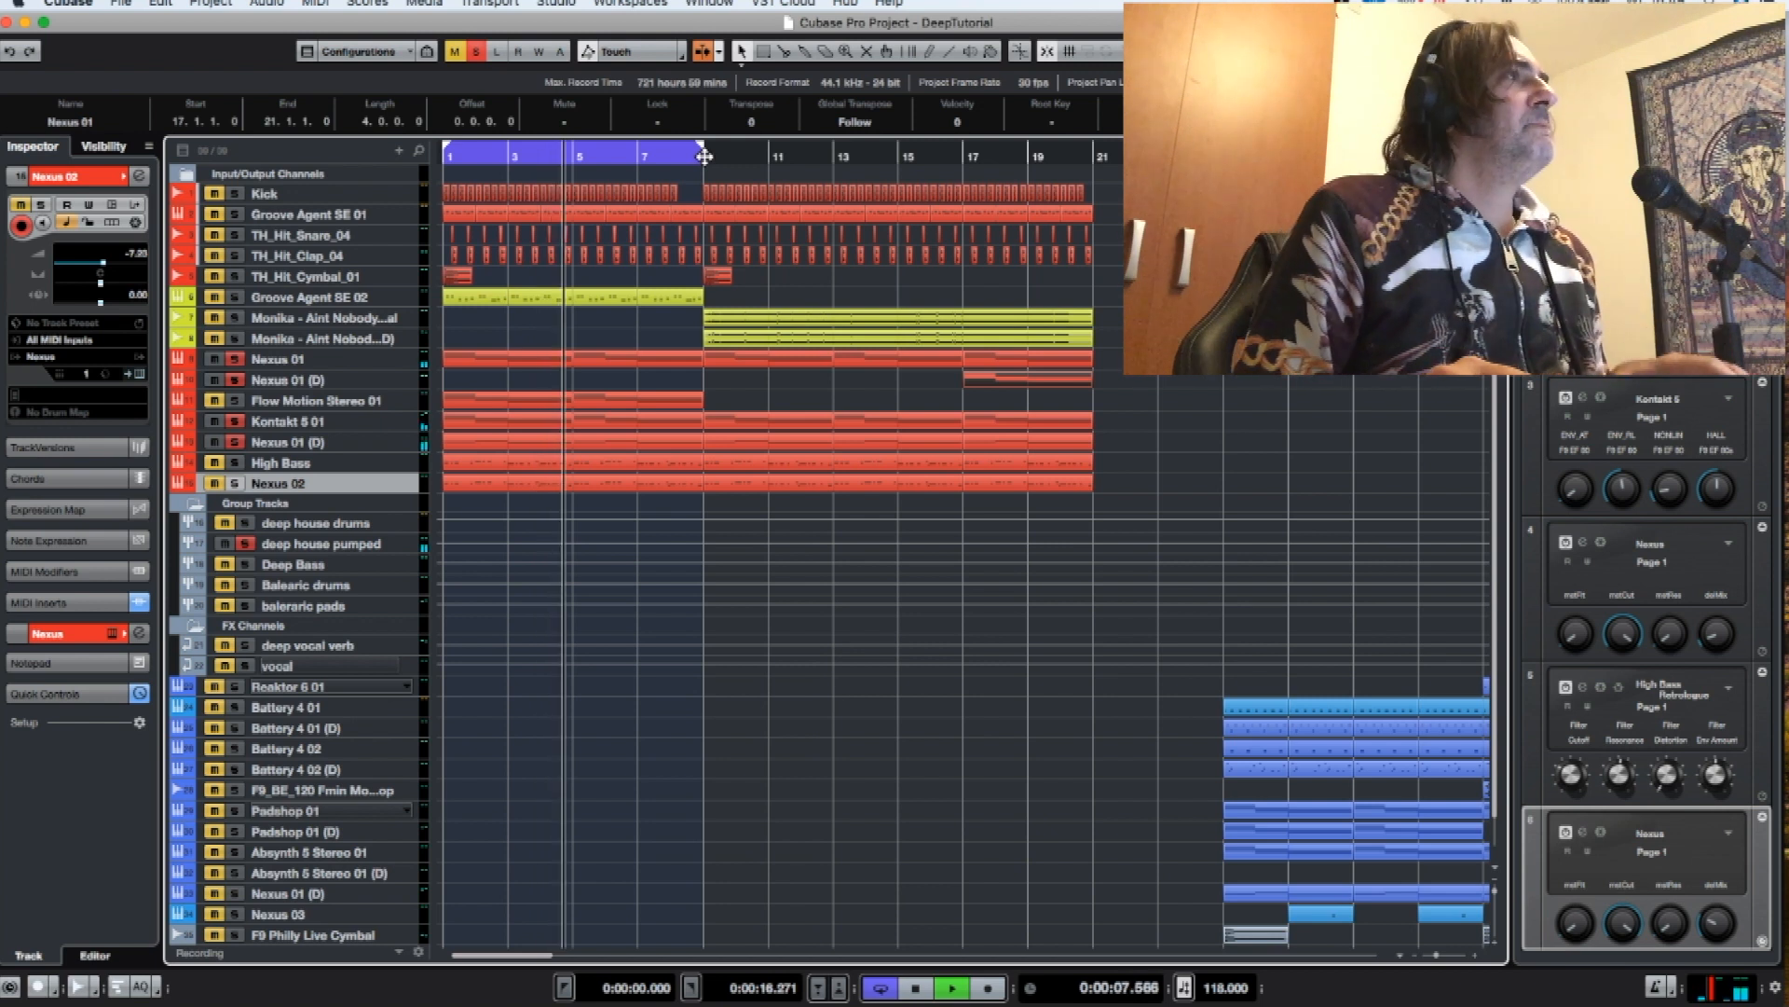
key("space")
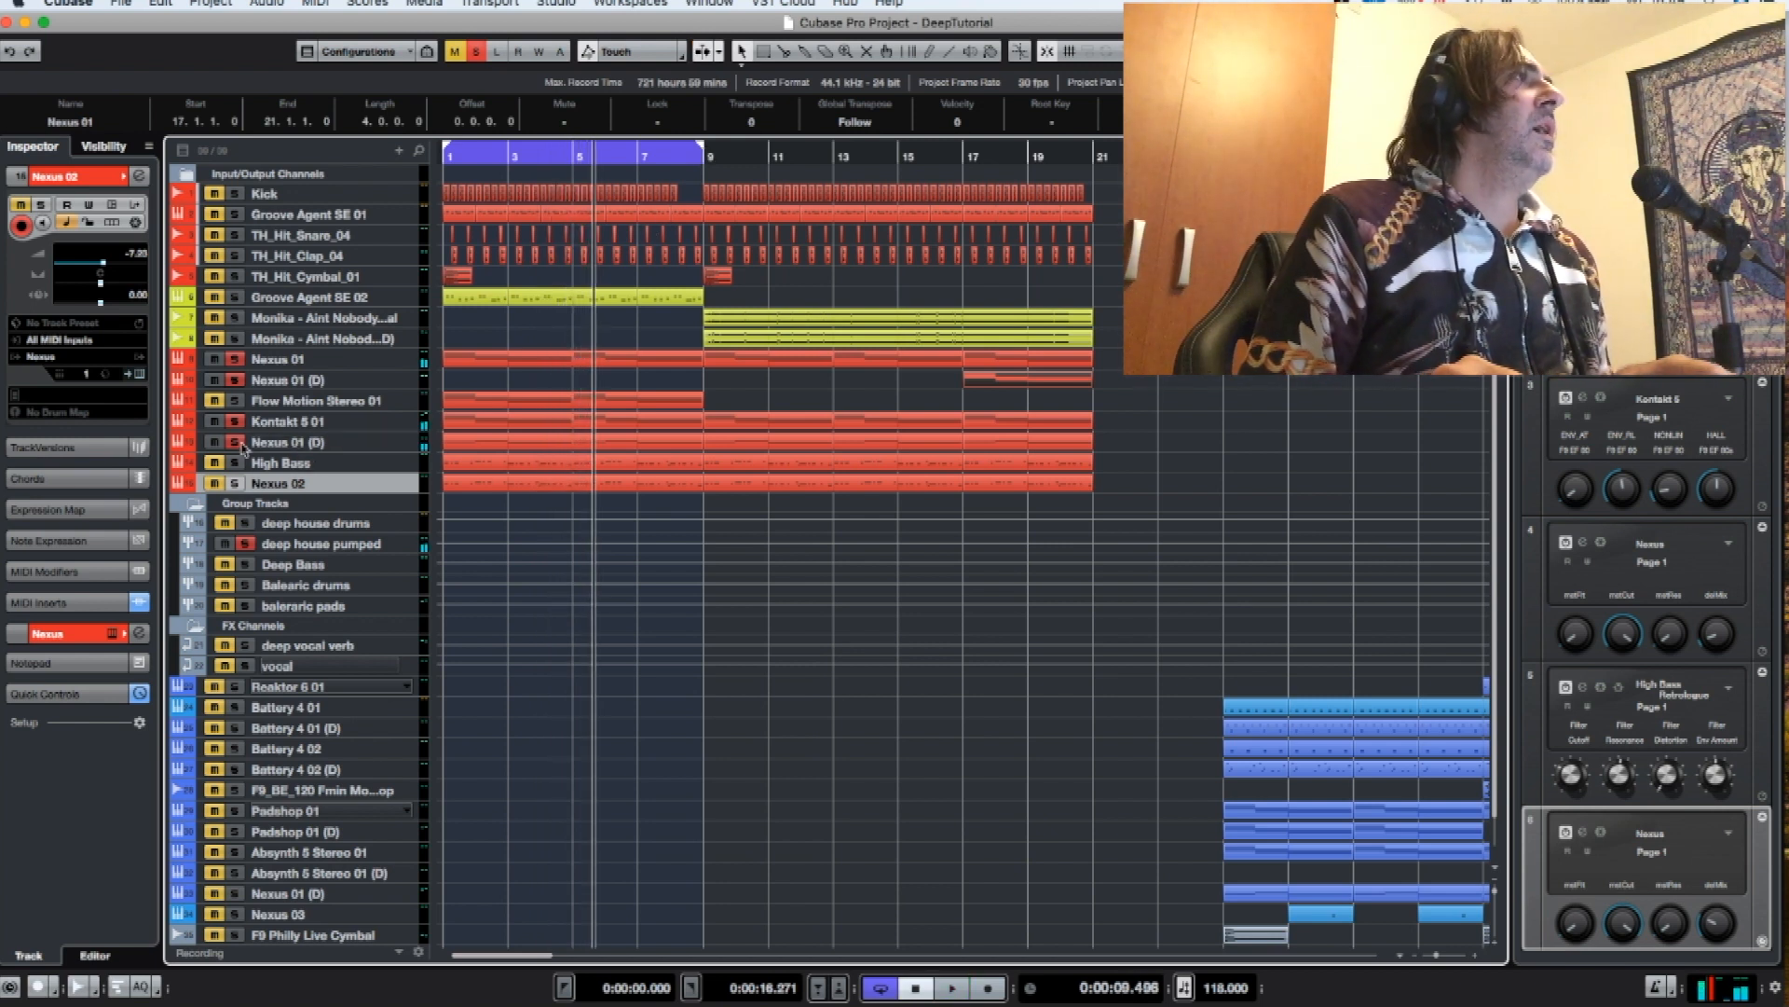
- Reduce the solo to the Nexus 01 track alone, select it and start playback
left_click(235, 381)
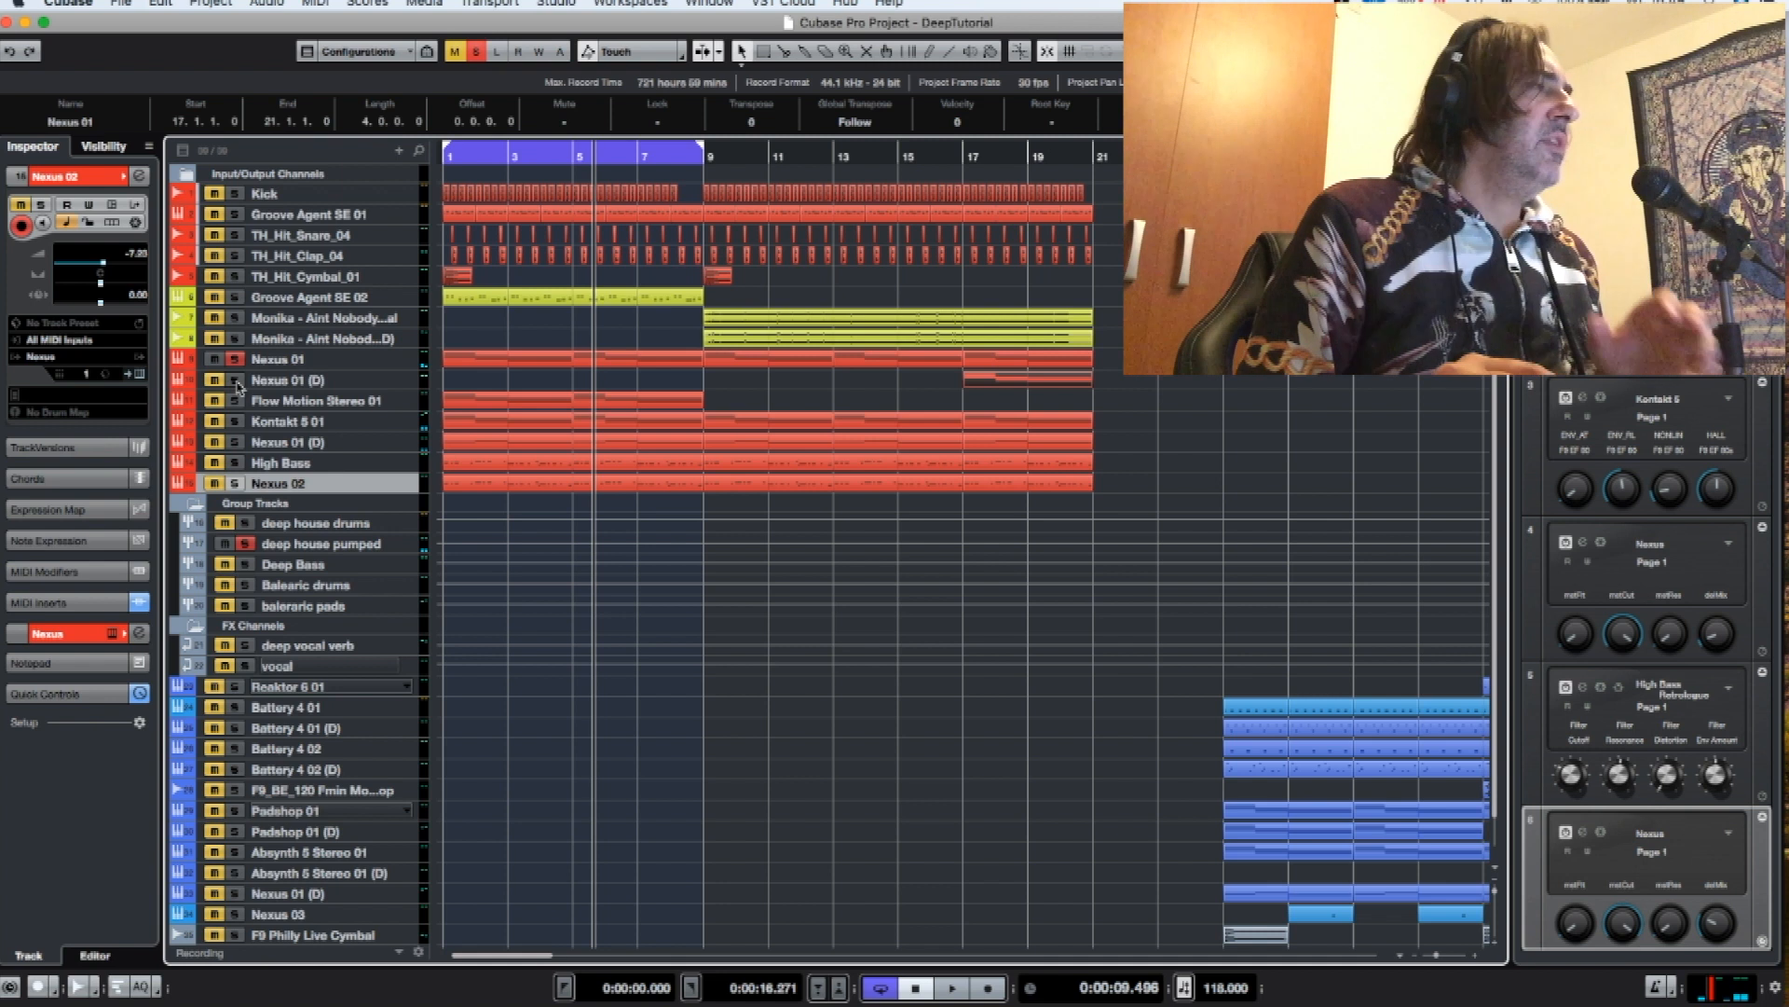
left_click(408, 362)
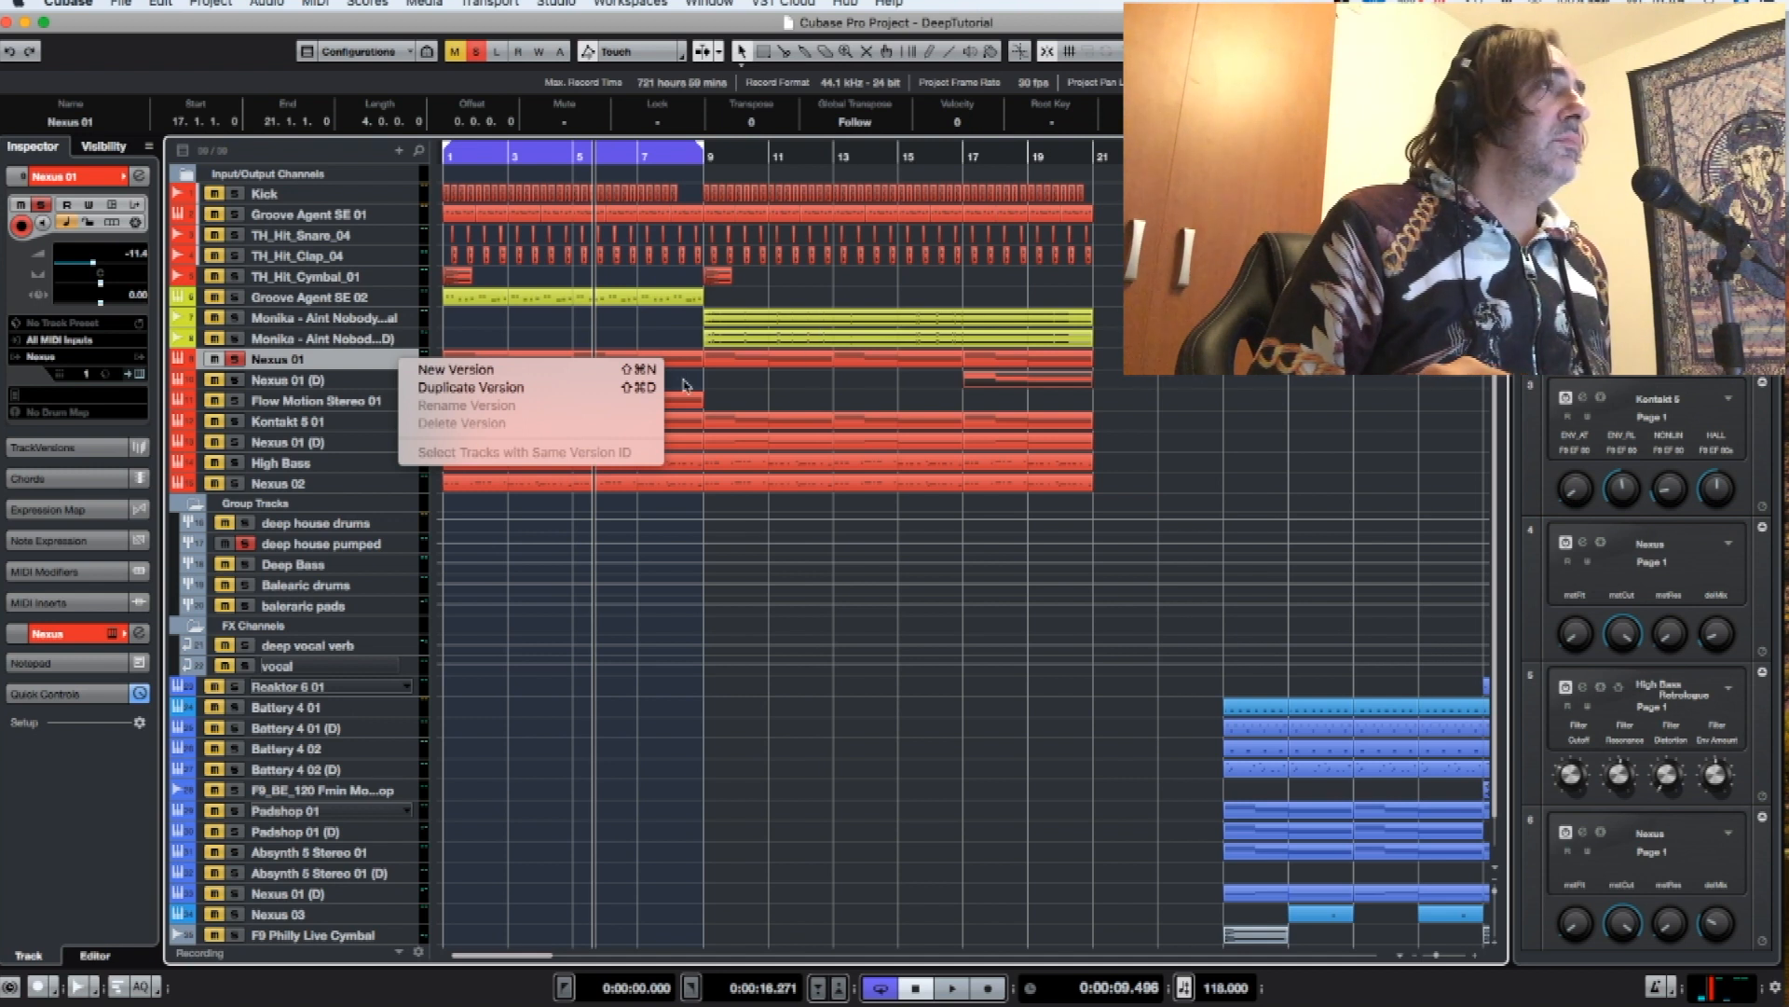
left_click(756, 380)
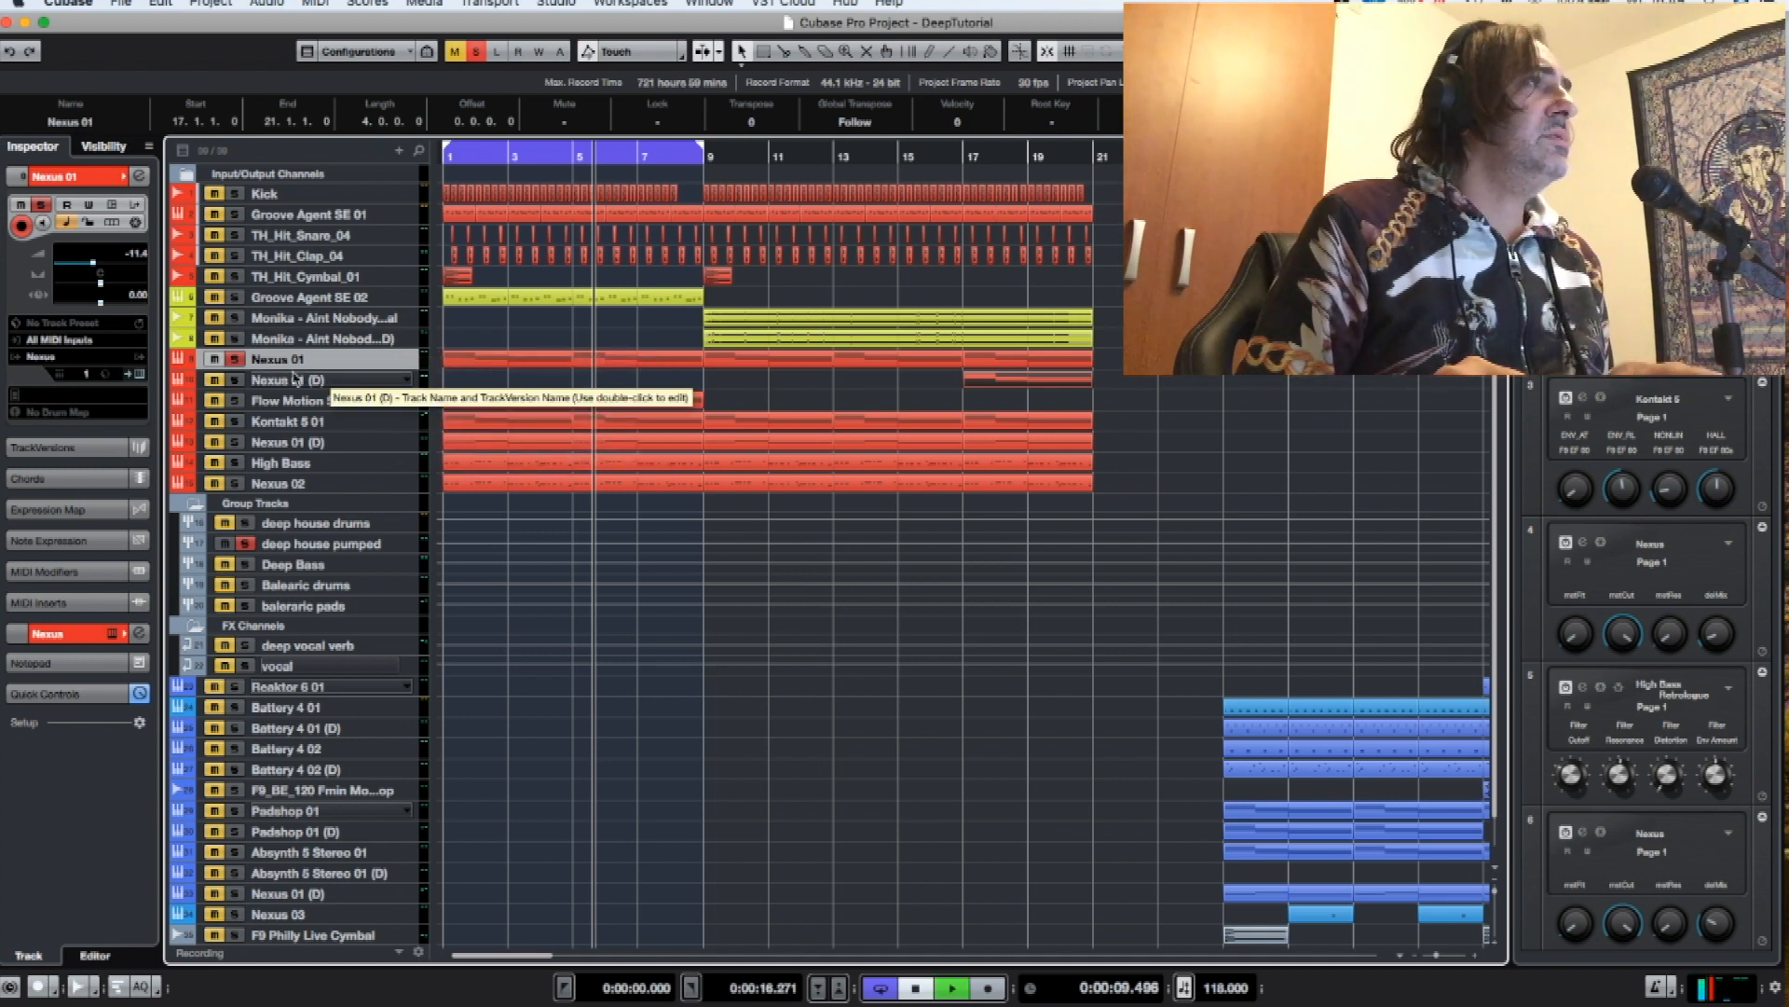
- Solo Flow Motion Stereo 01 in place of Nexus 01 while listening, stop playback and select the track
left_click(235, 401)
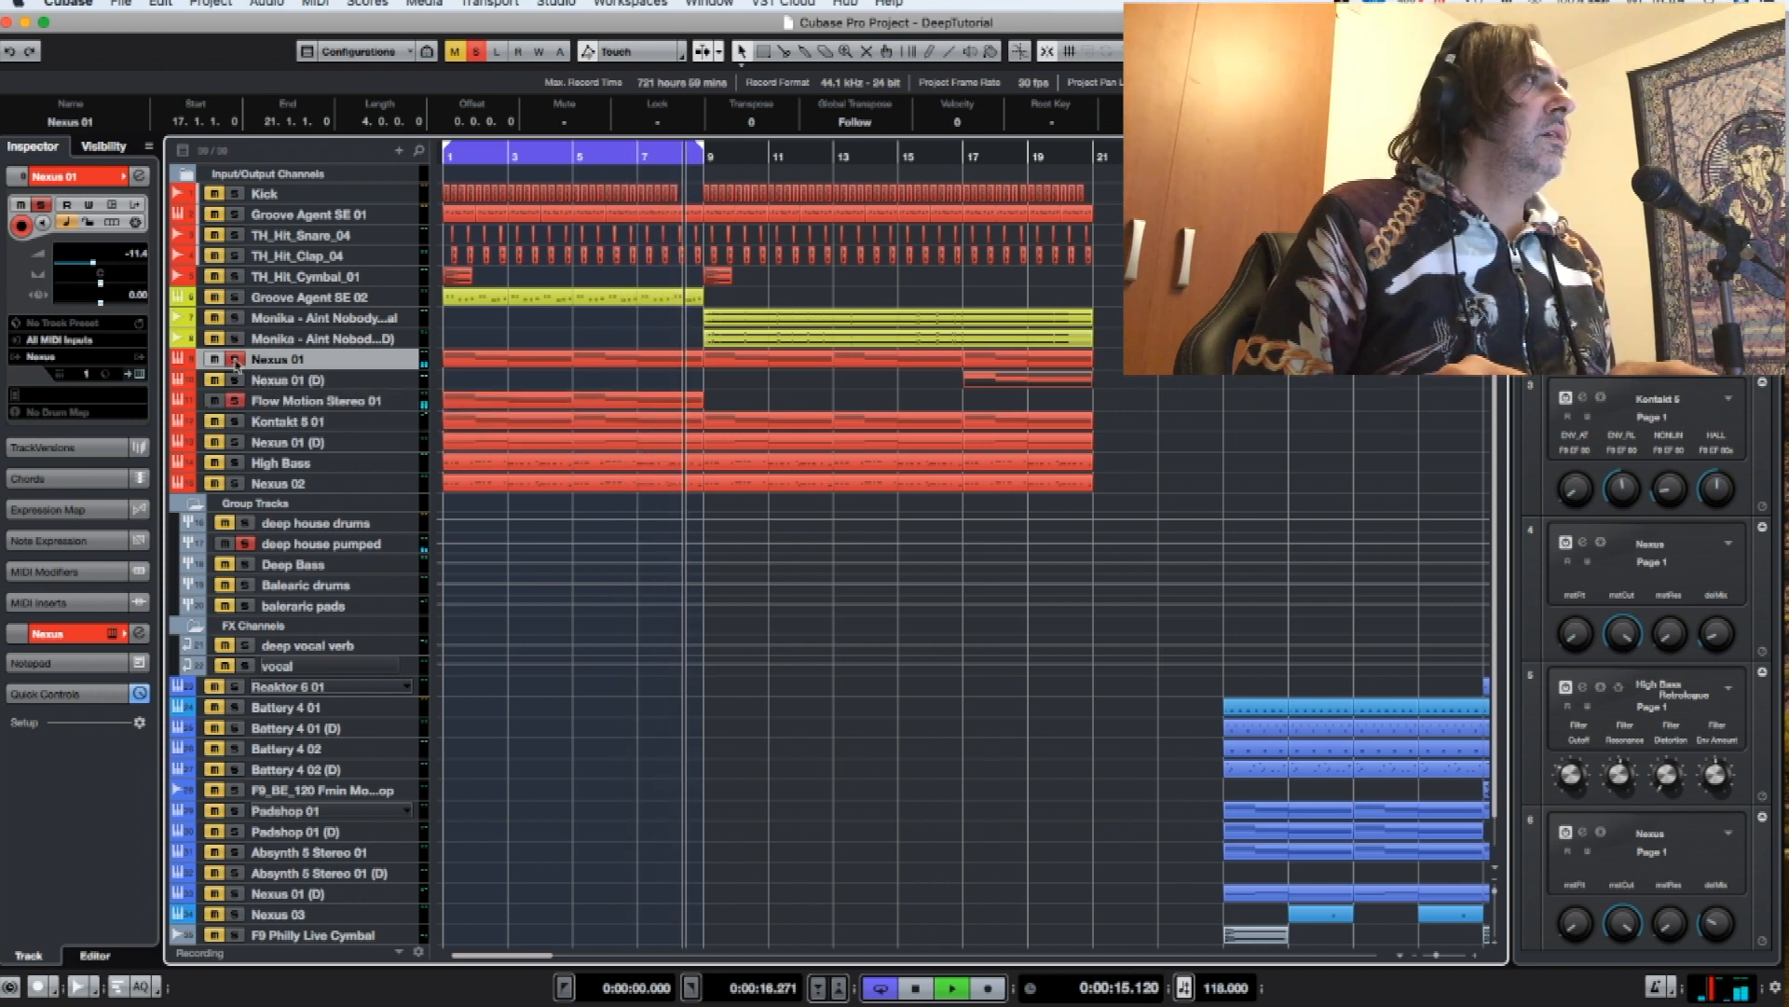
left_click(235, 402)
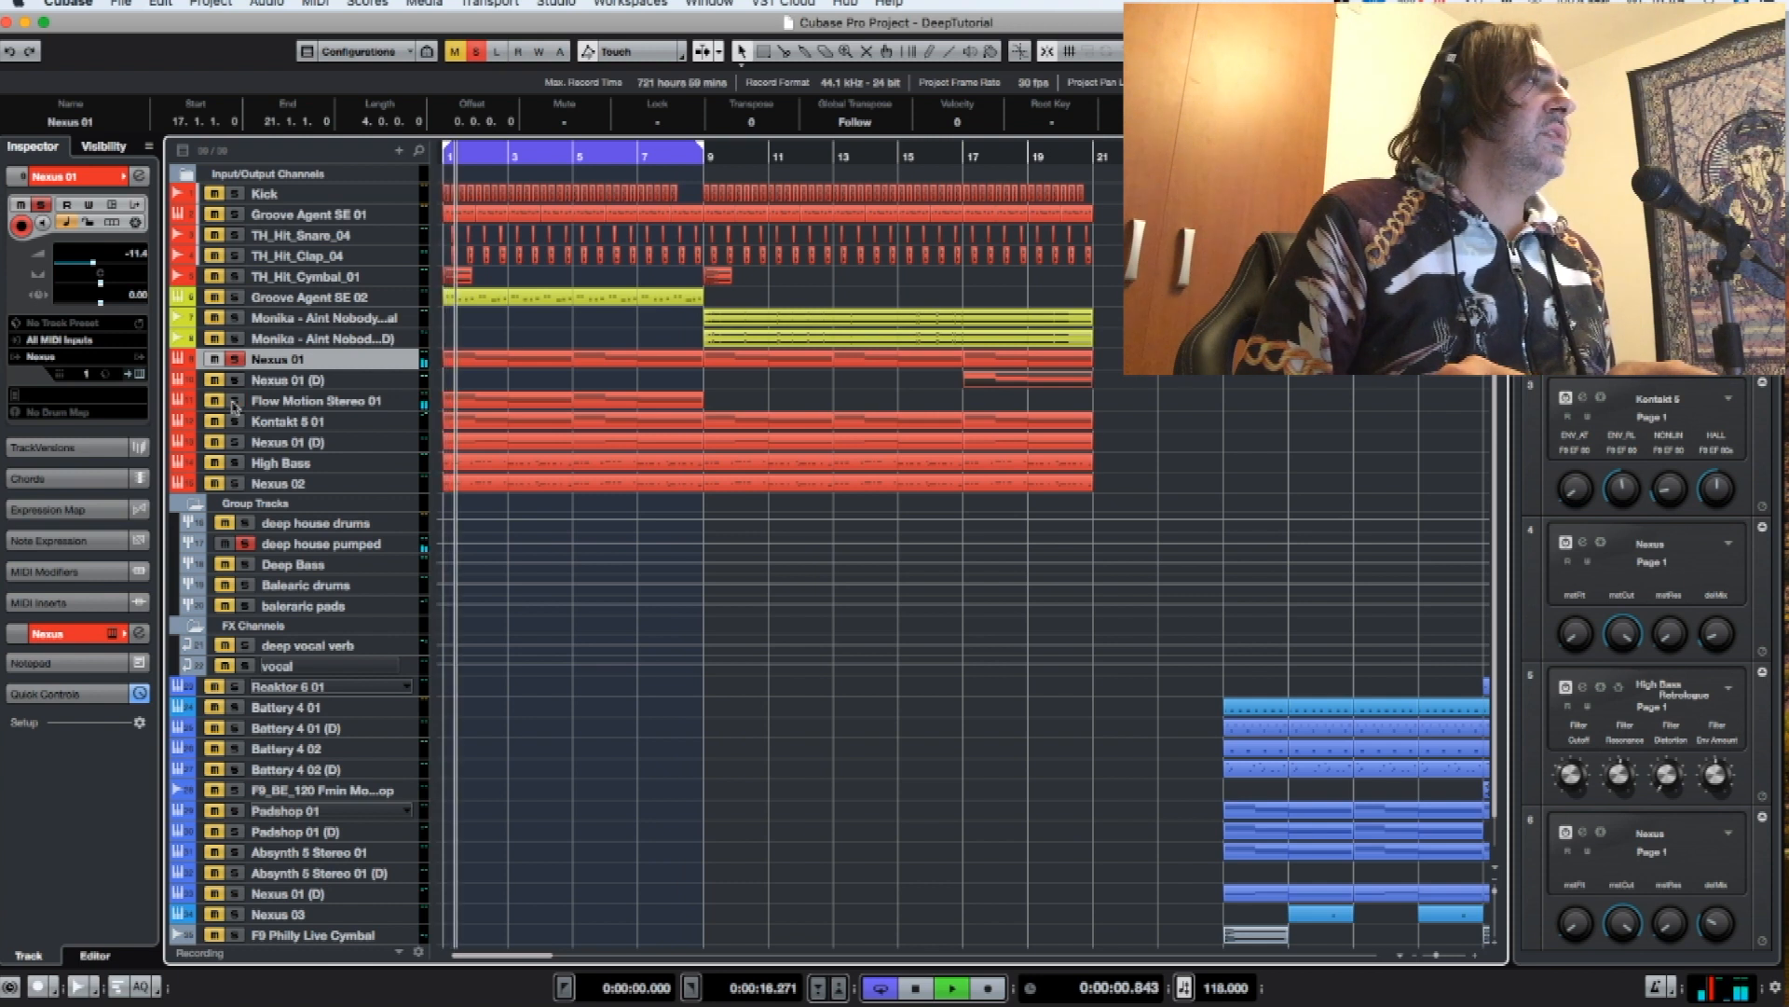
key("space")
left_click(318, 400)
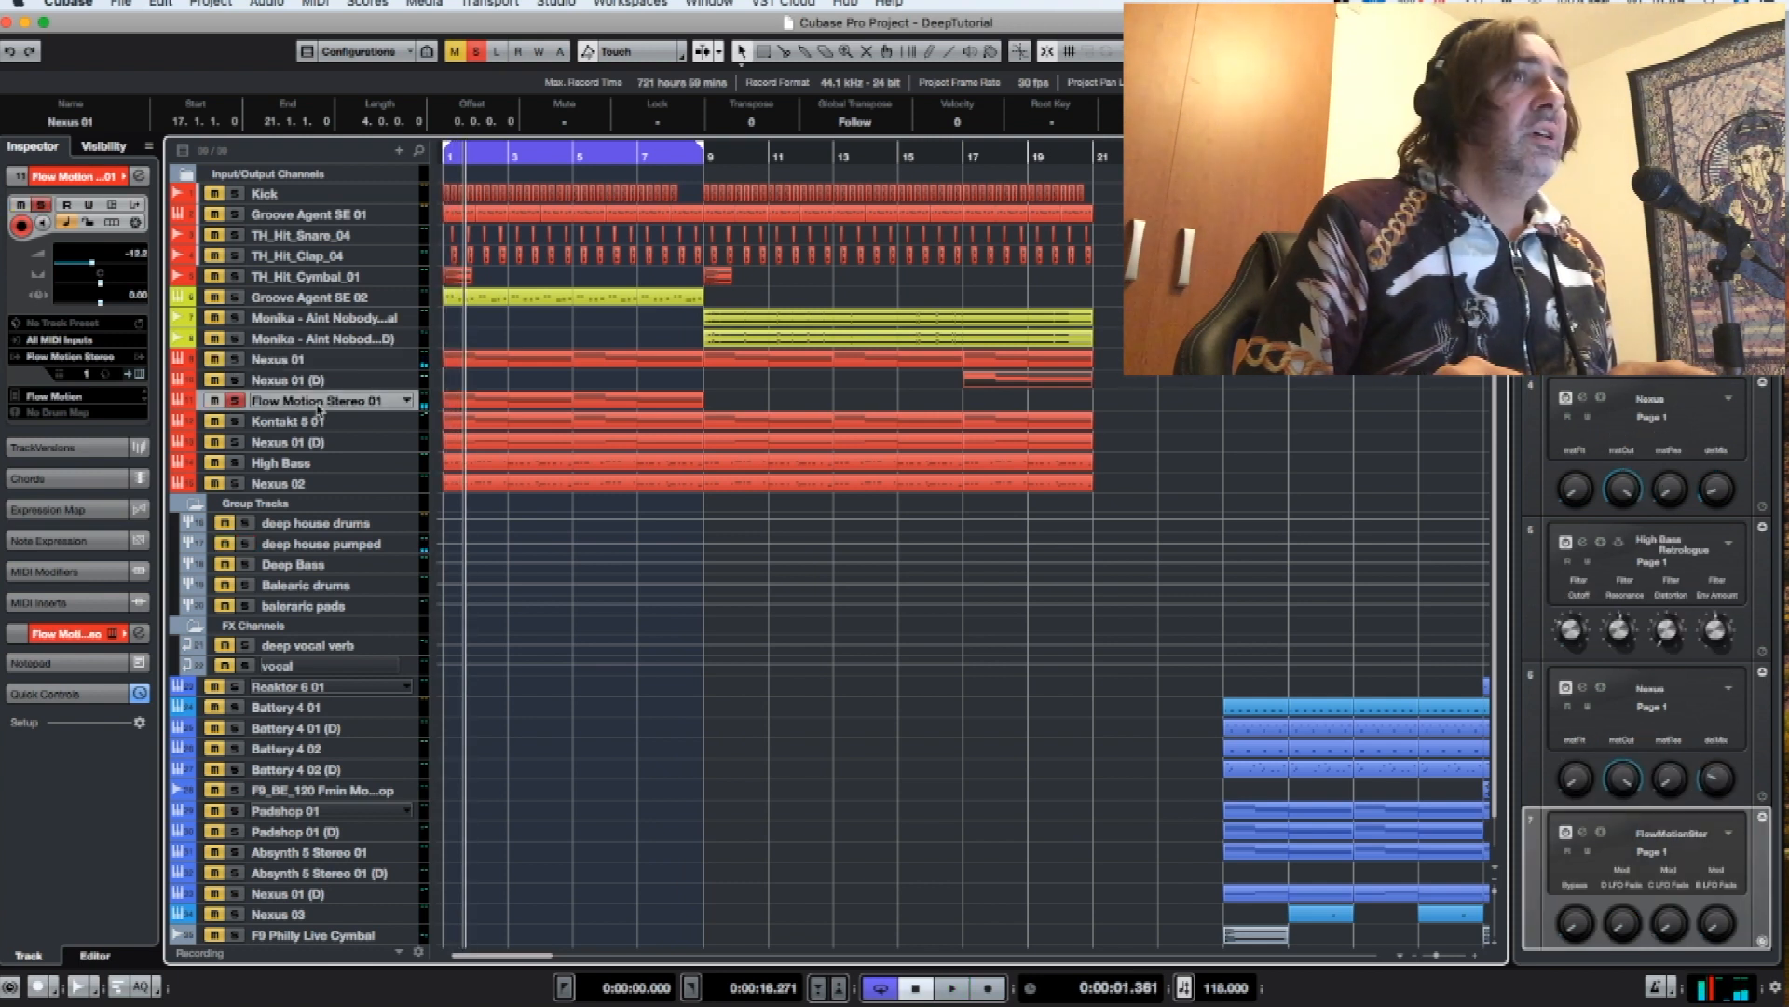
- Open the Flow Motion instrument to examine its effects settings, play the track, close the instrument and stop playback
left_click(1584, 834)
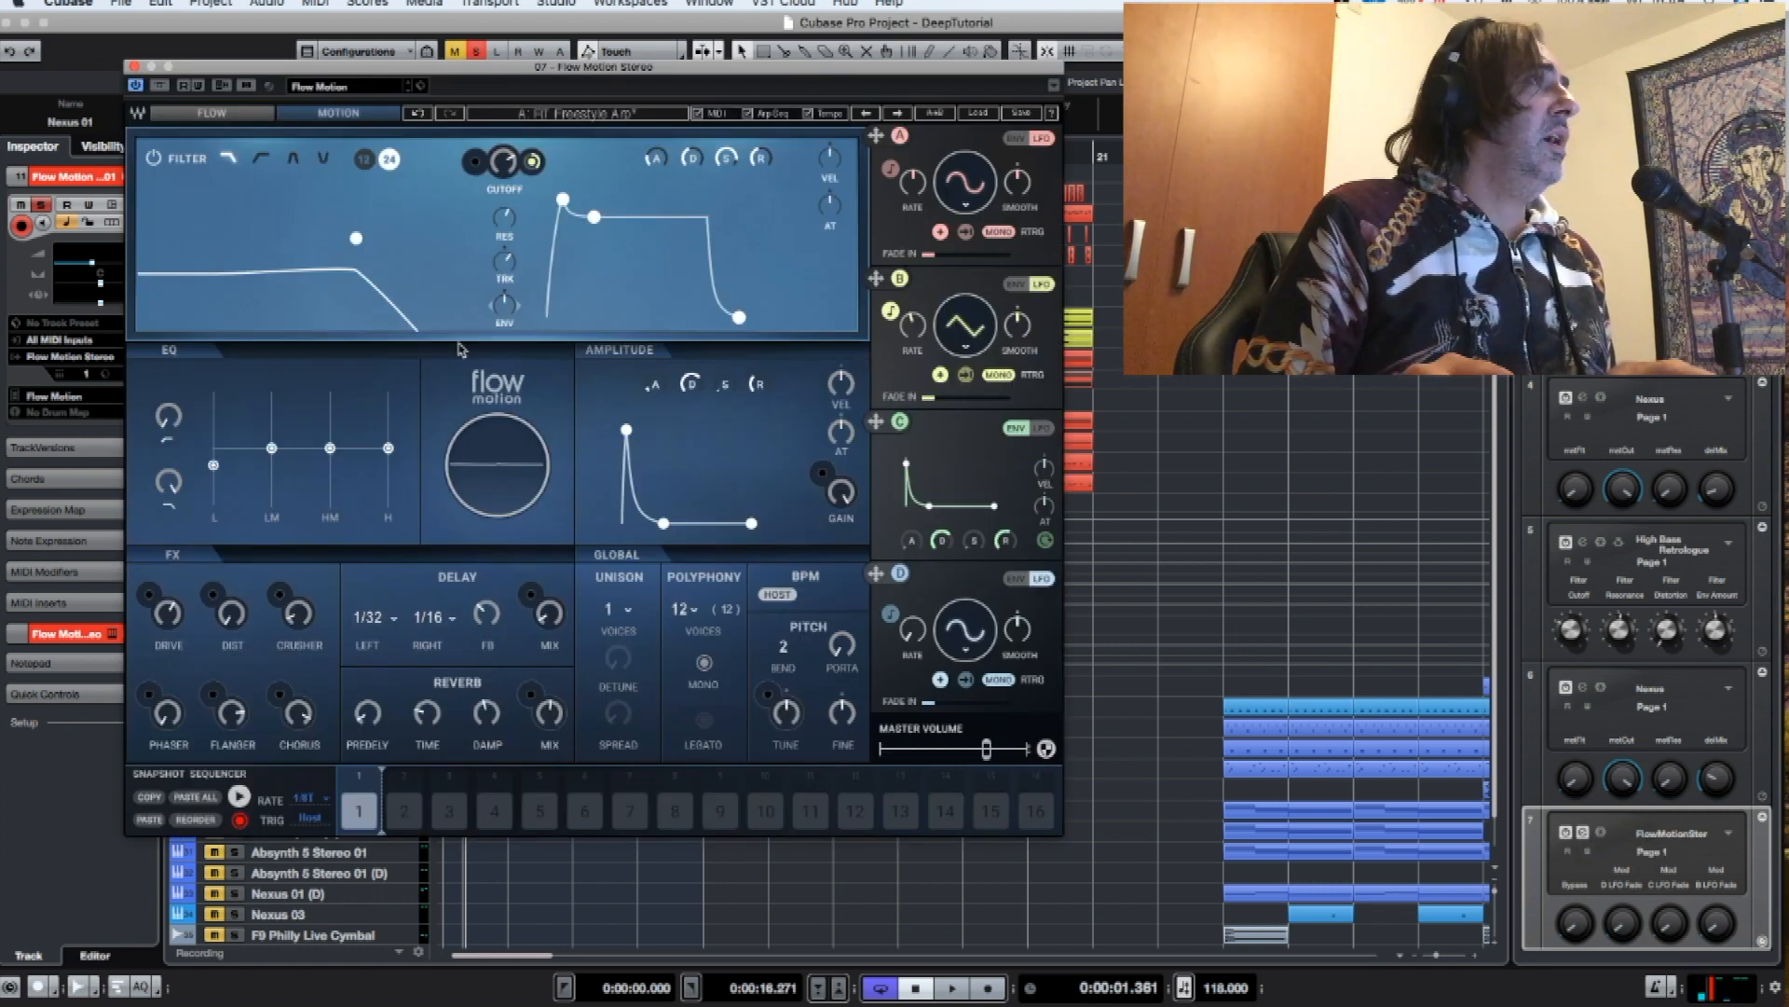
left_click(133, 67)
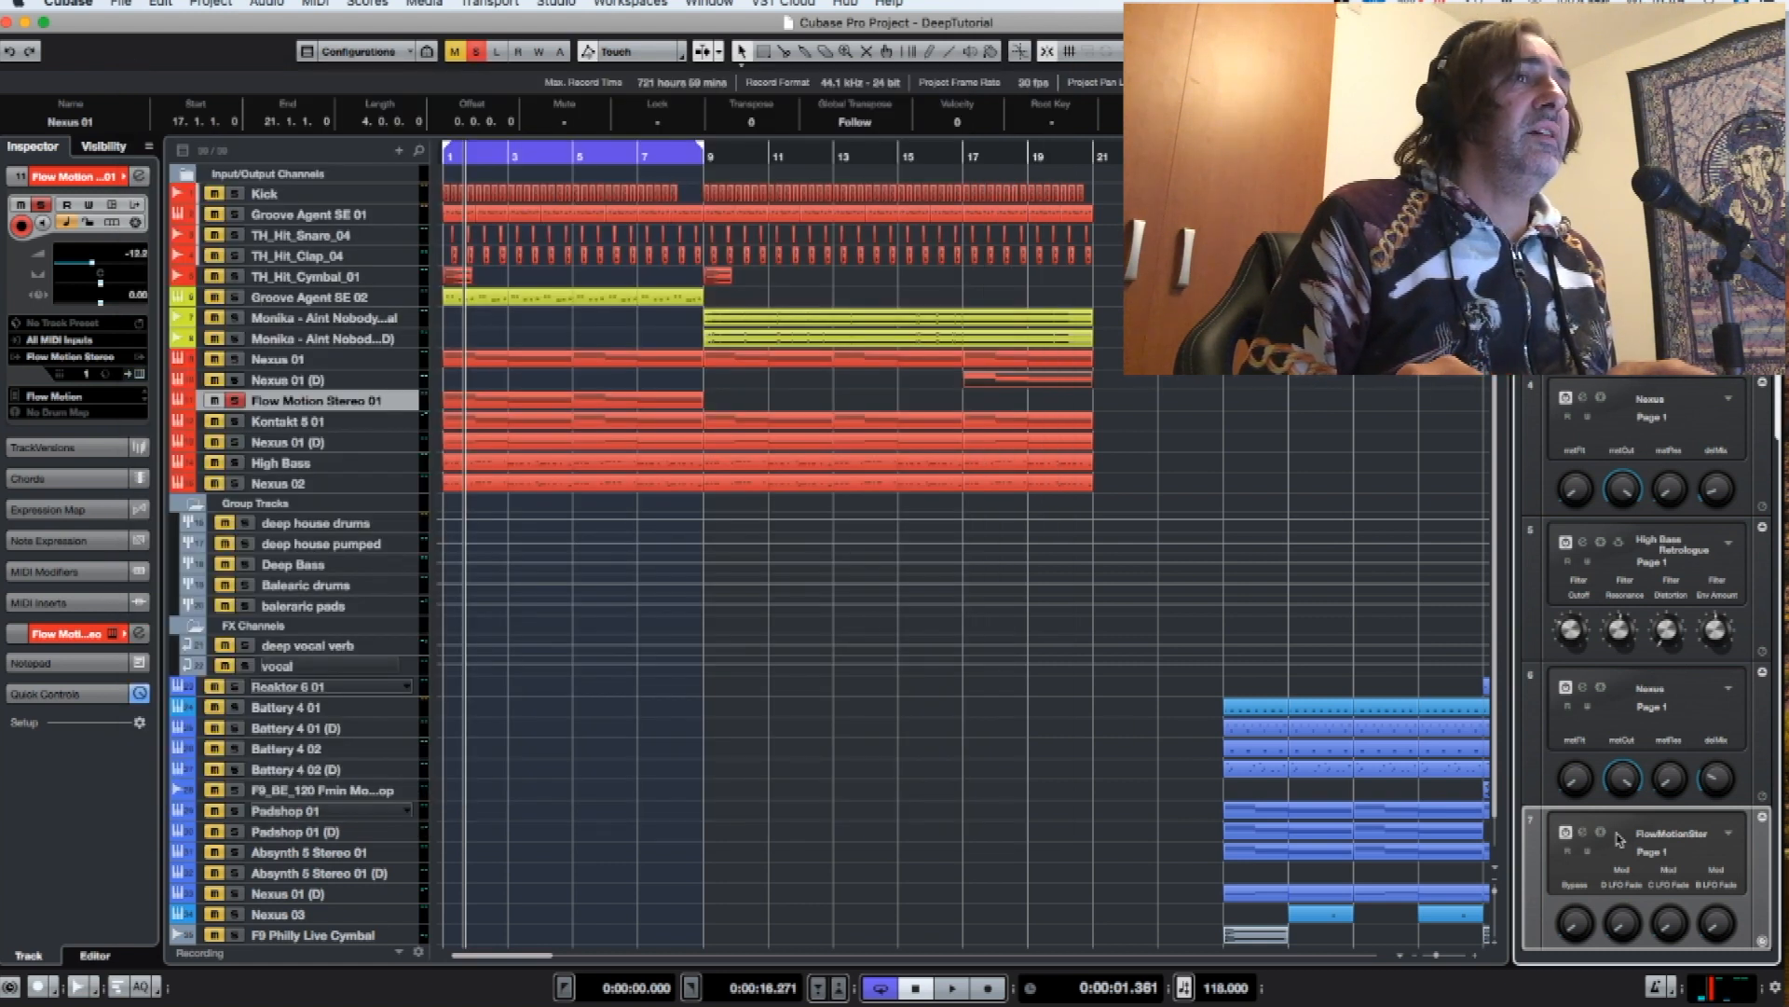
left_click(1586, 833)
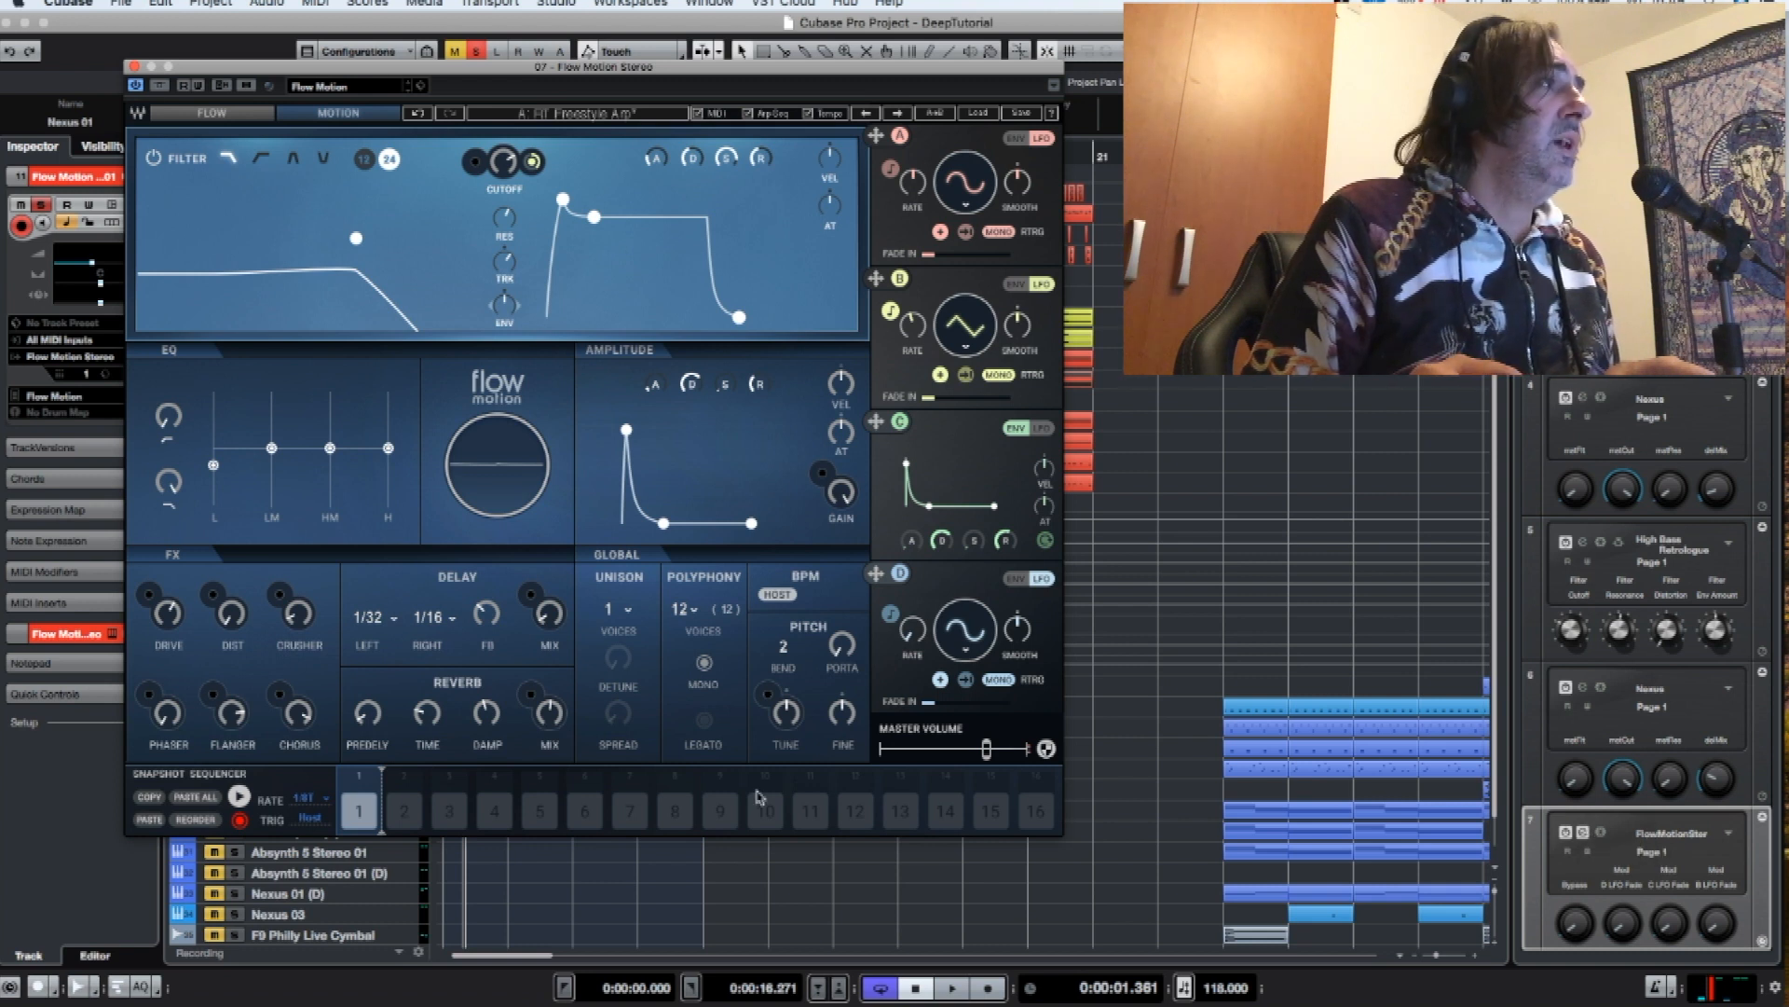
mouse_move(550, 722)
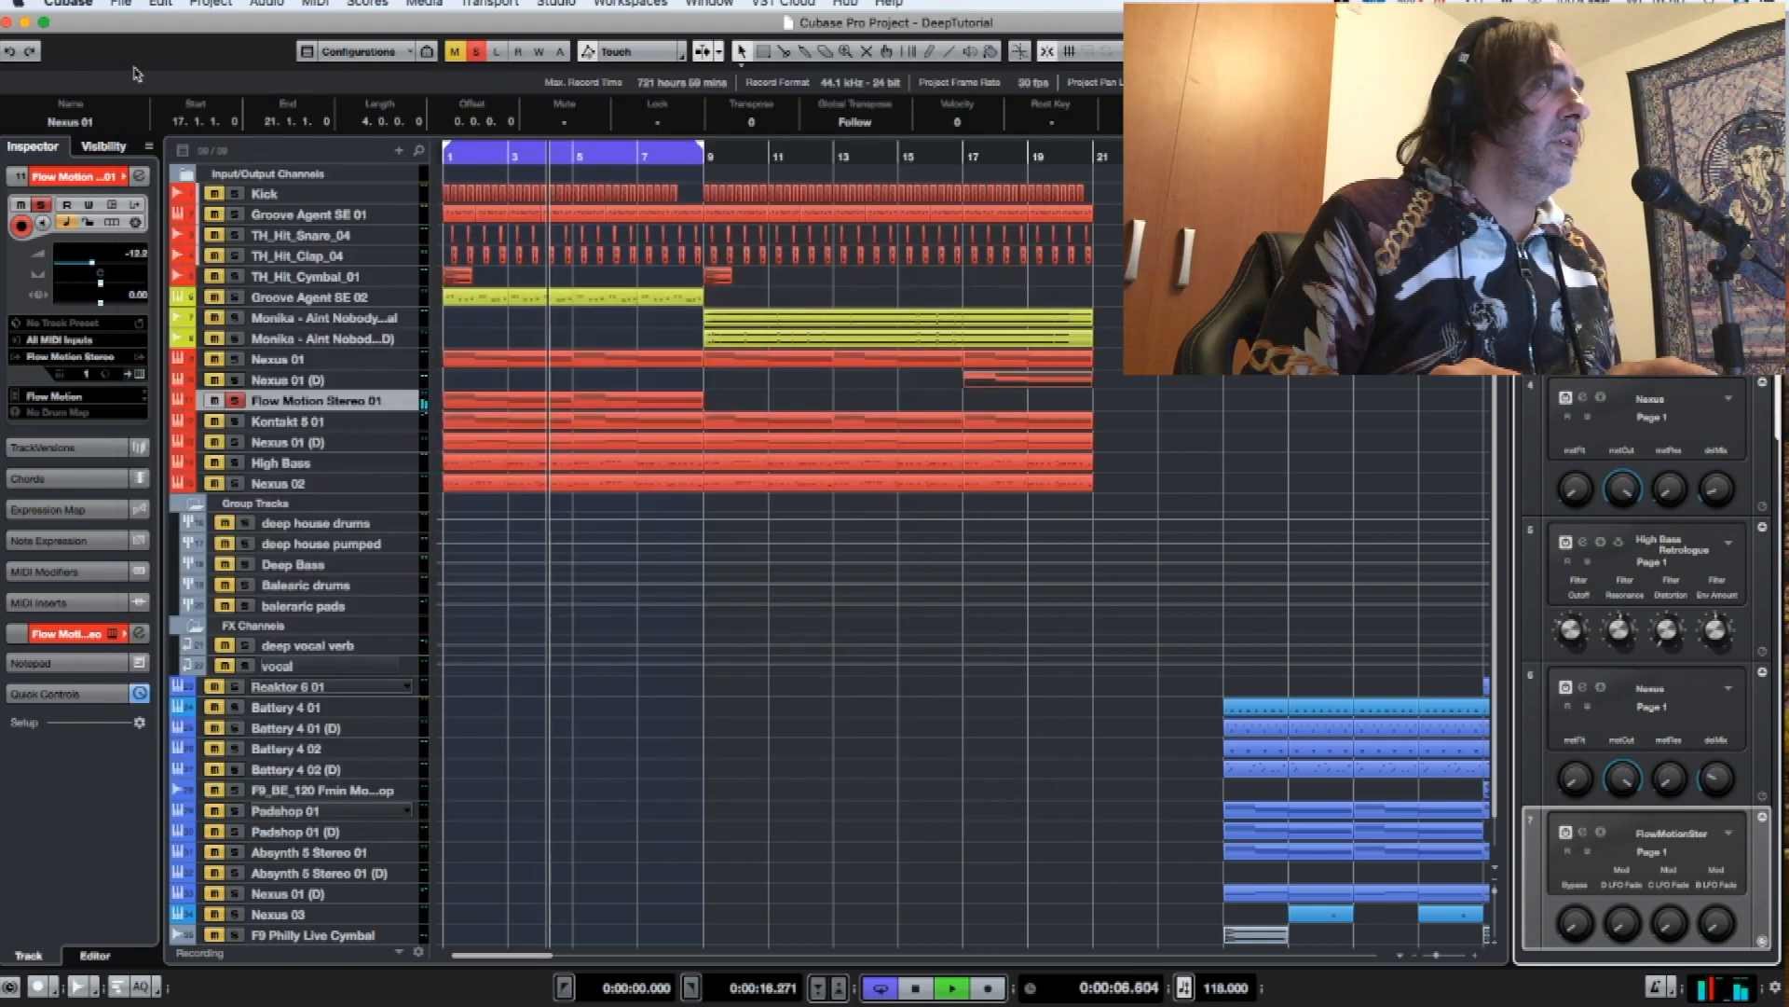
left_click(134, 66)
key("space")
- Solo Kontakt 5 01 in place of Flow Motion Stereo 01 and start playback
left_click(235, 421)
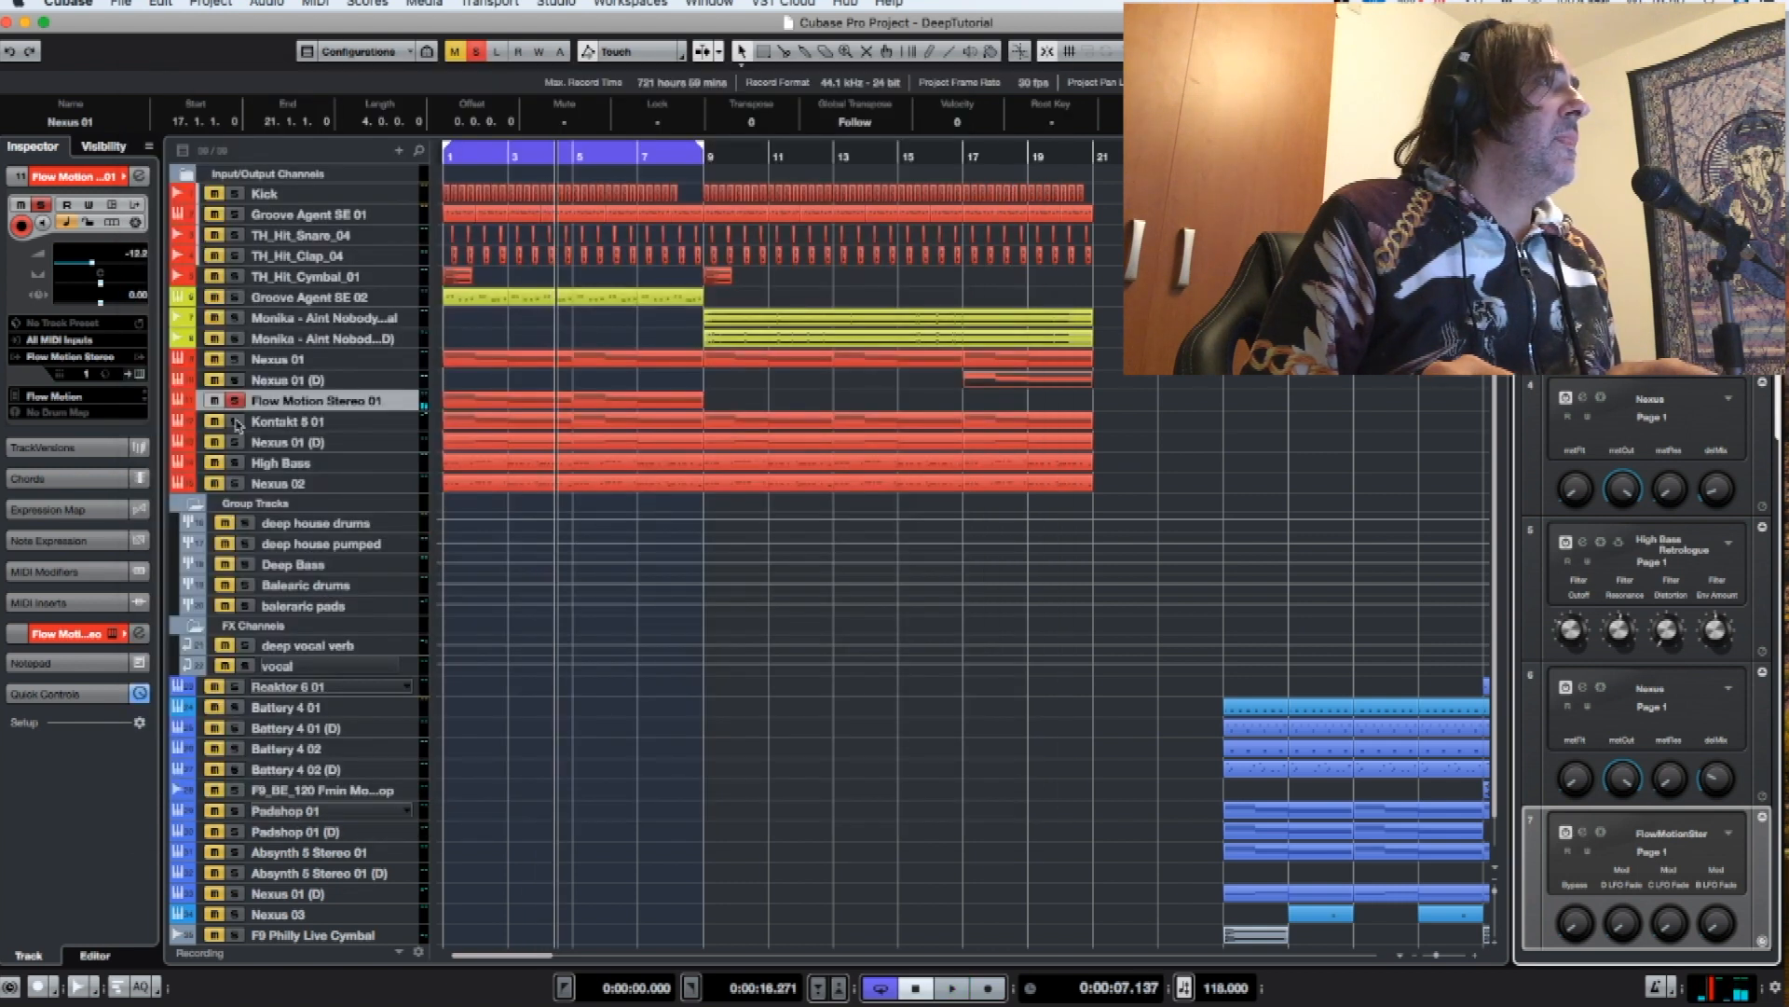
left_click(235, 400)
key("space")
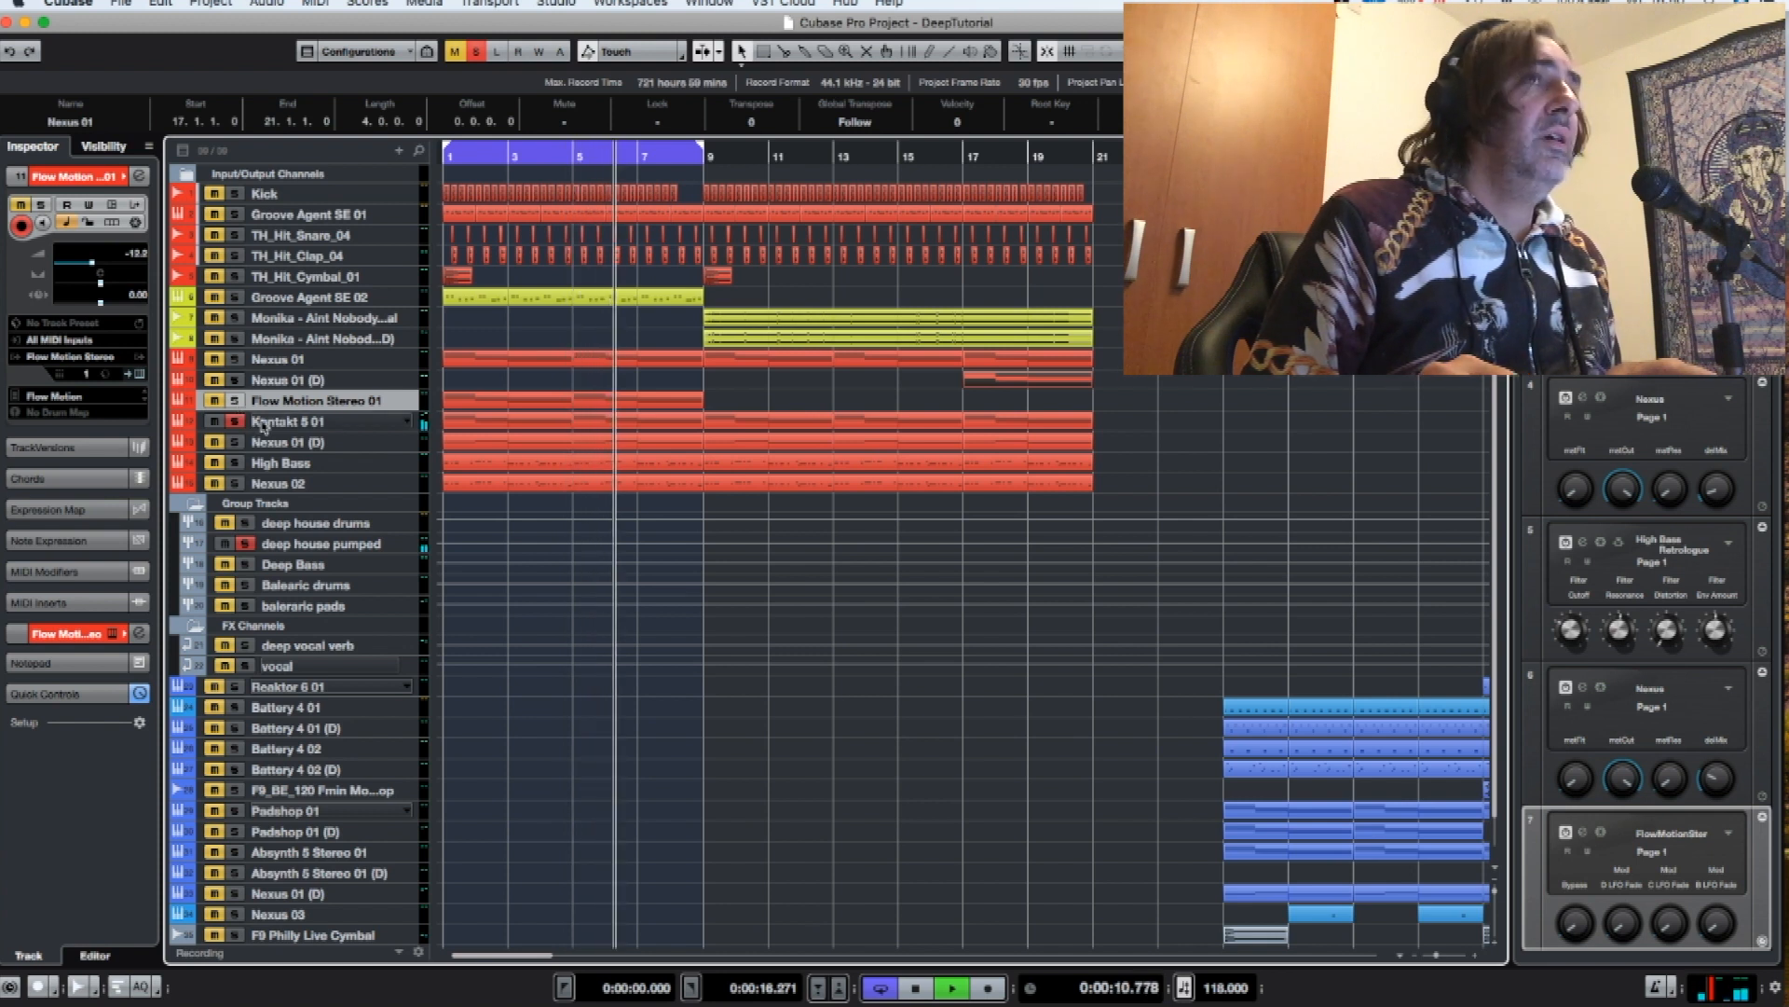
- Select Kontakt 5 01, stop playback, view the electric piano patch loaded in its Kontakt instrument, and close the instrument
left_click(264, 427)
key("space")
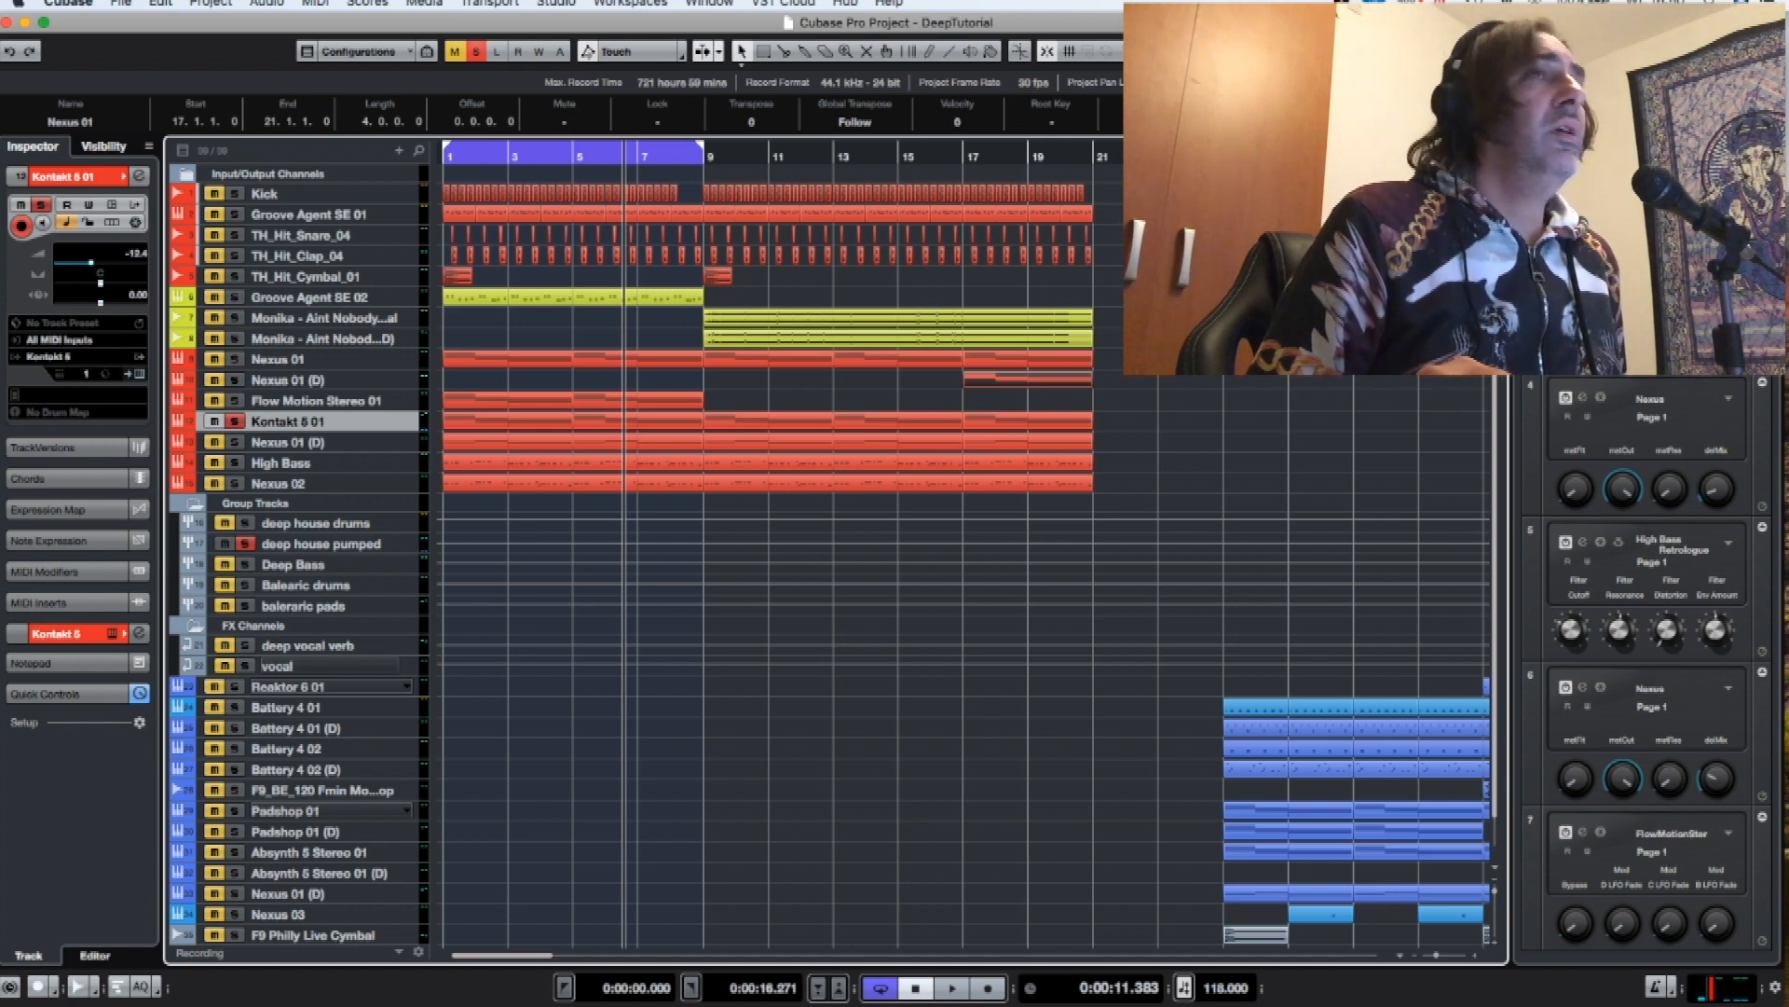
left_click(1582, 252)
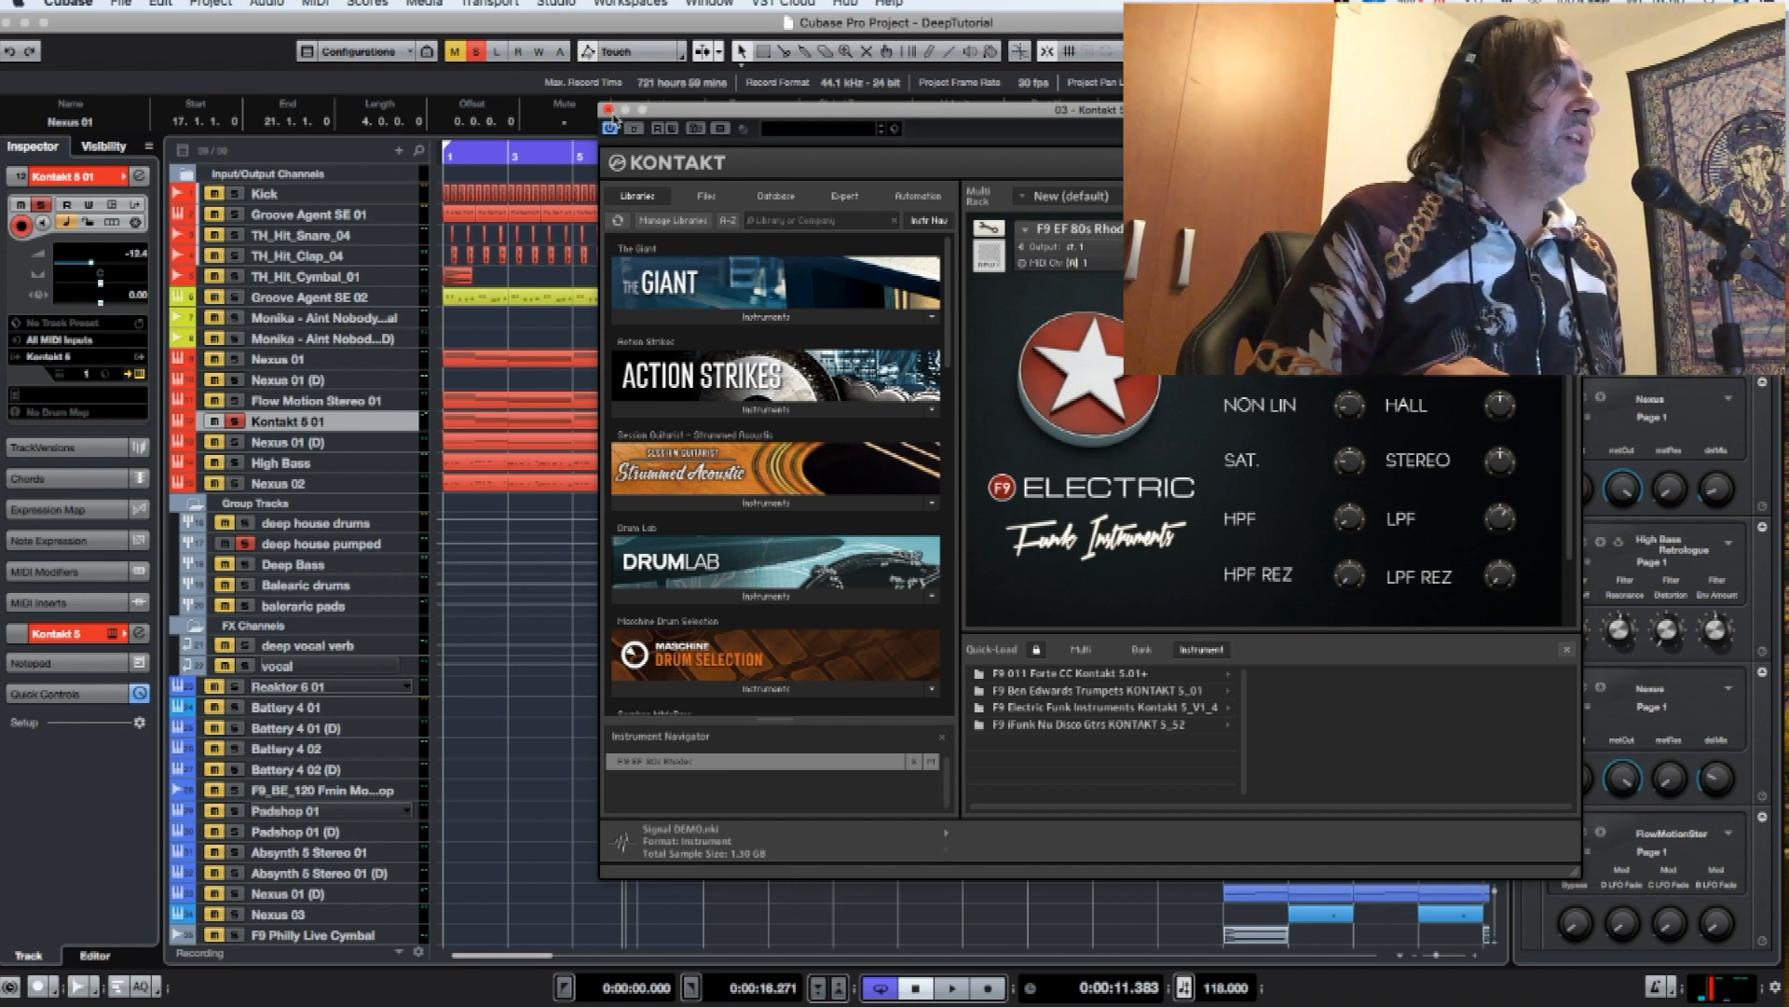
left_click(610, 110)
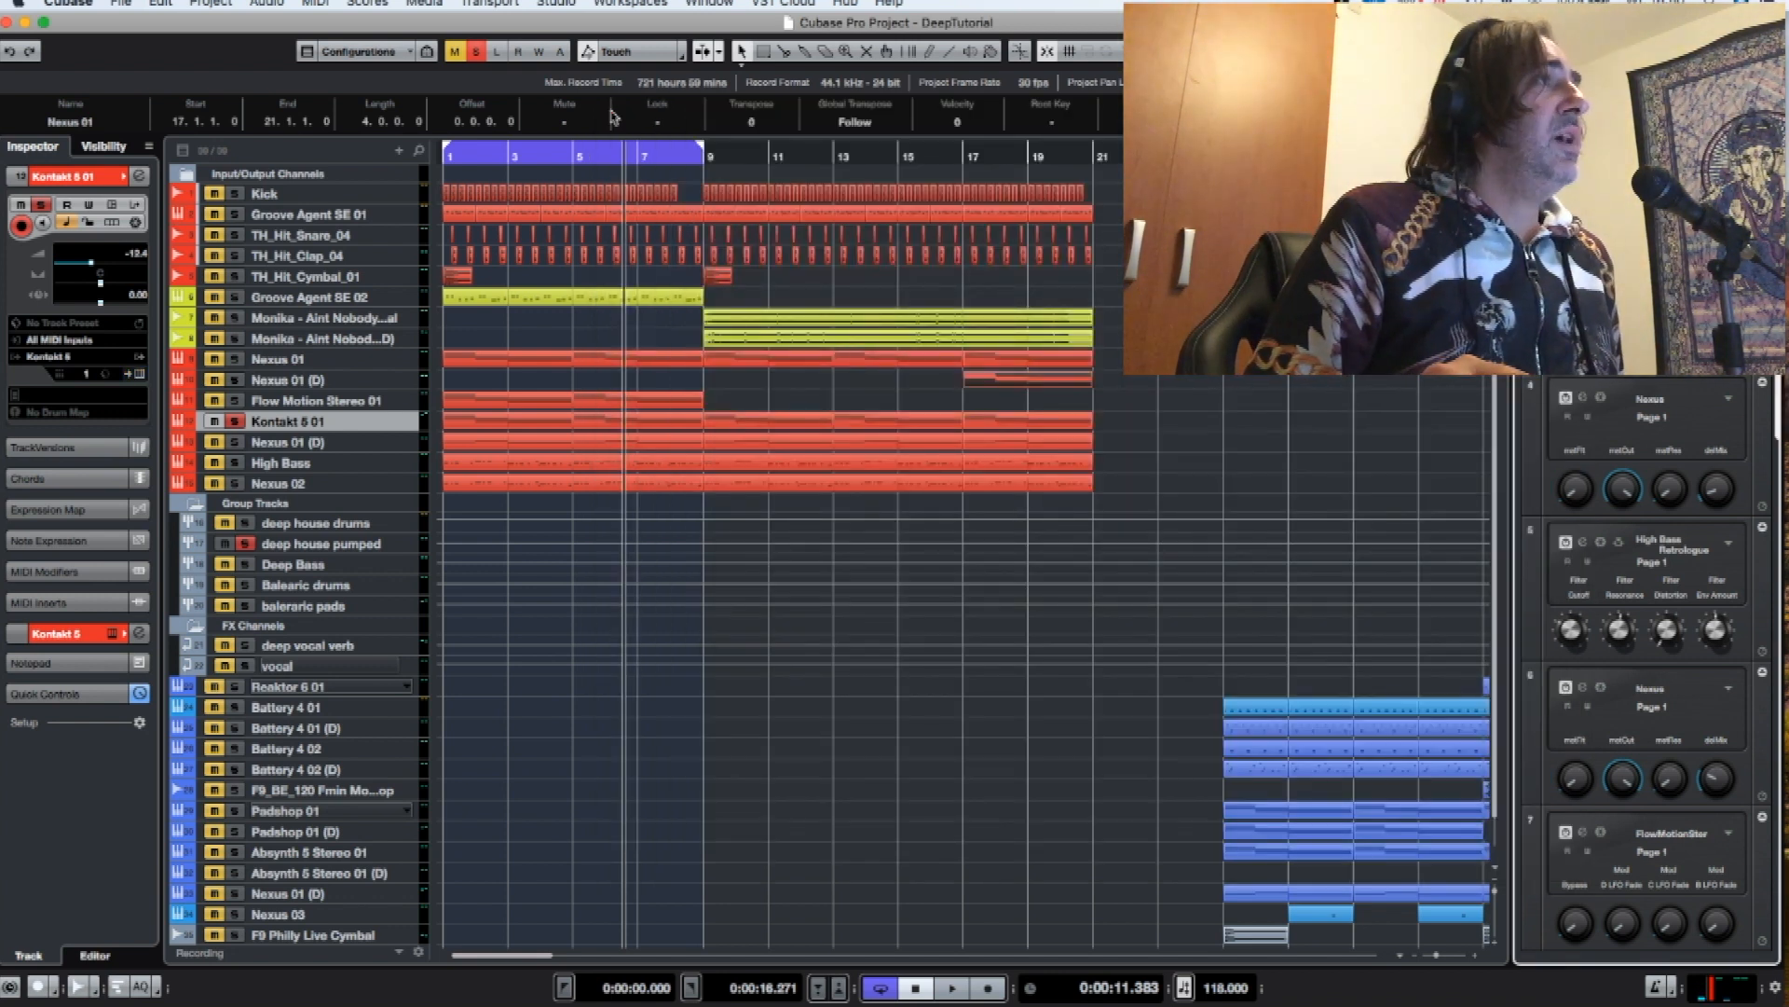
- Solo the Nexus 01 (D) track below Kontakt 5 01 instead, play it and open its channel settings
left_click(237, 422)
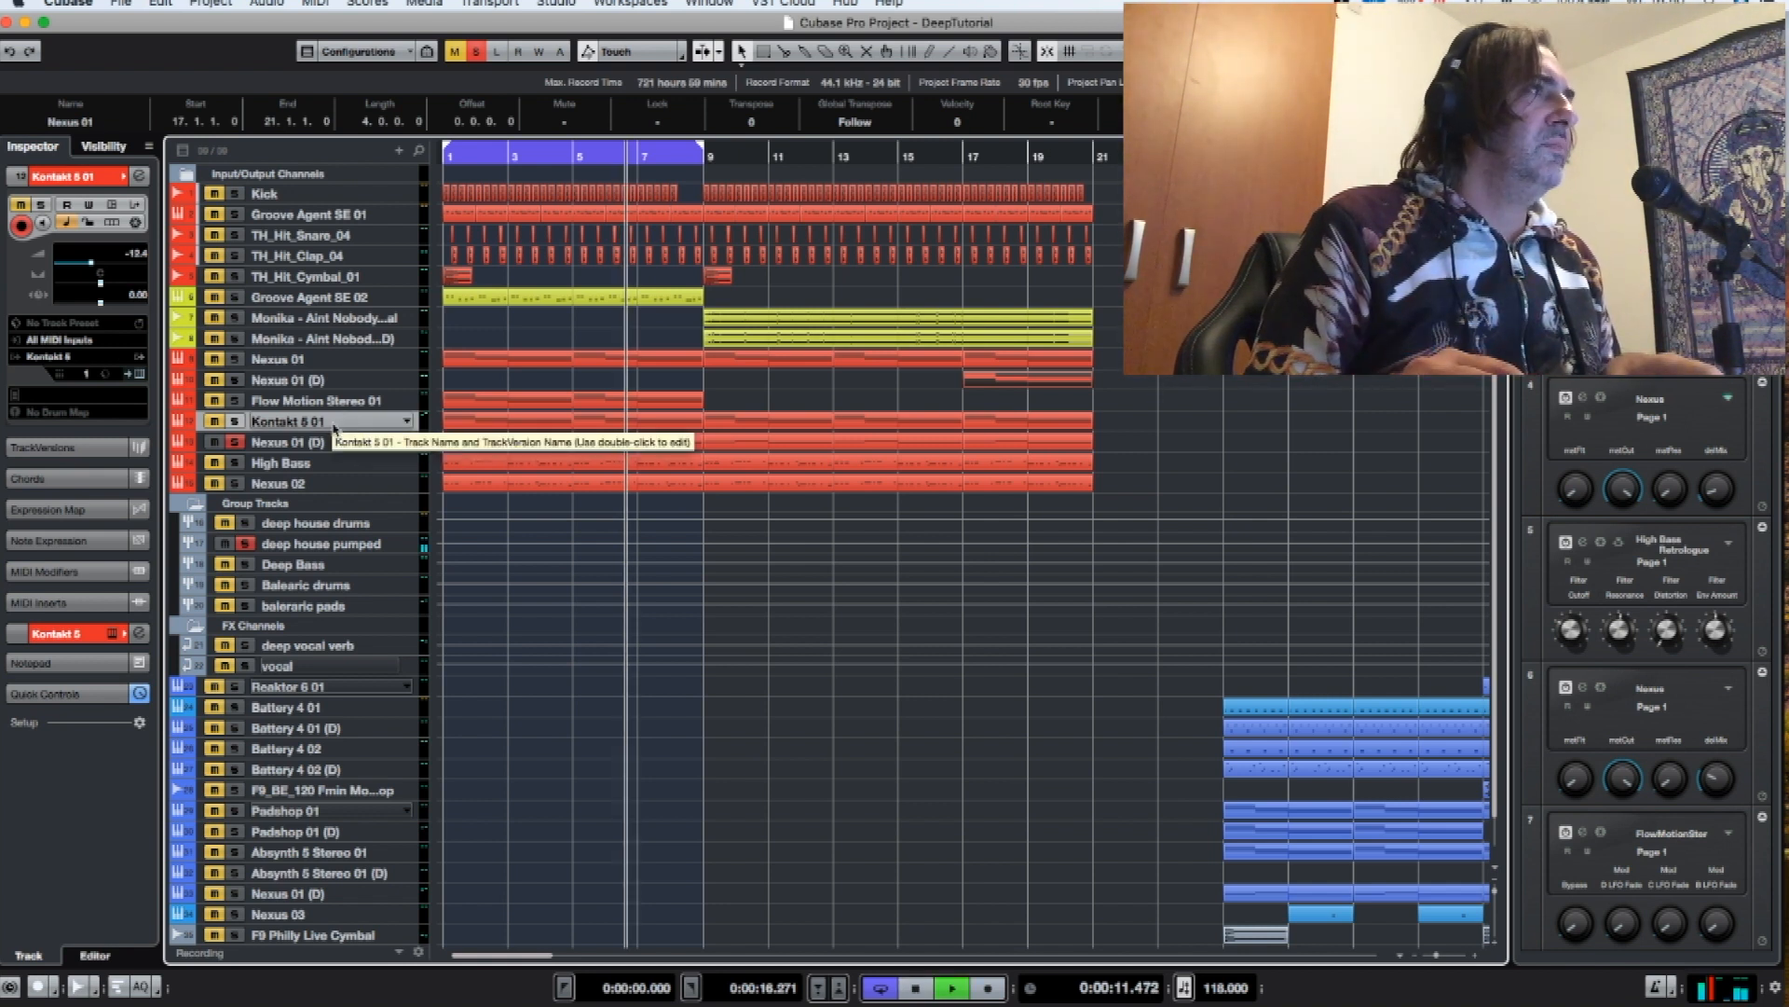
left_click(324, 444)
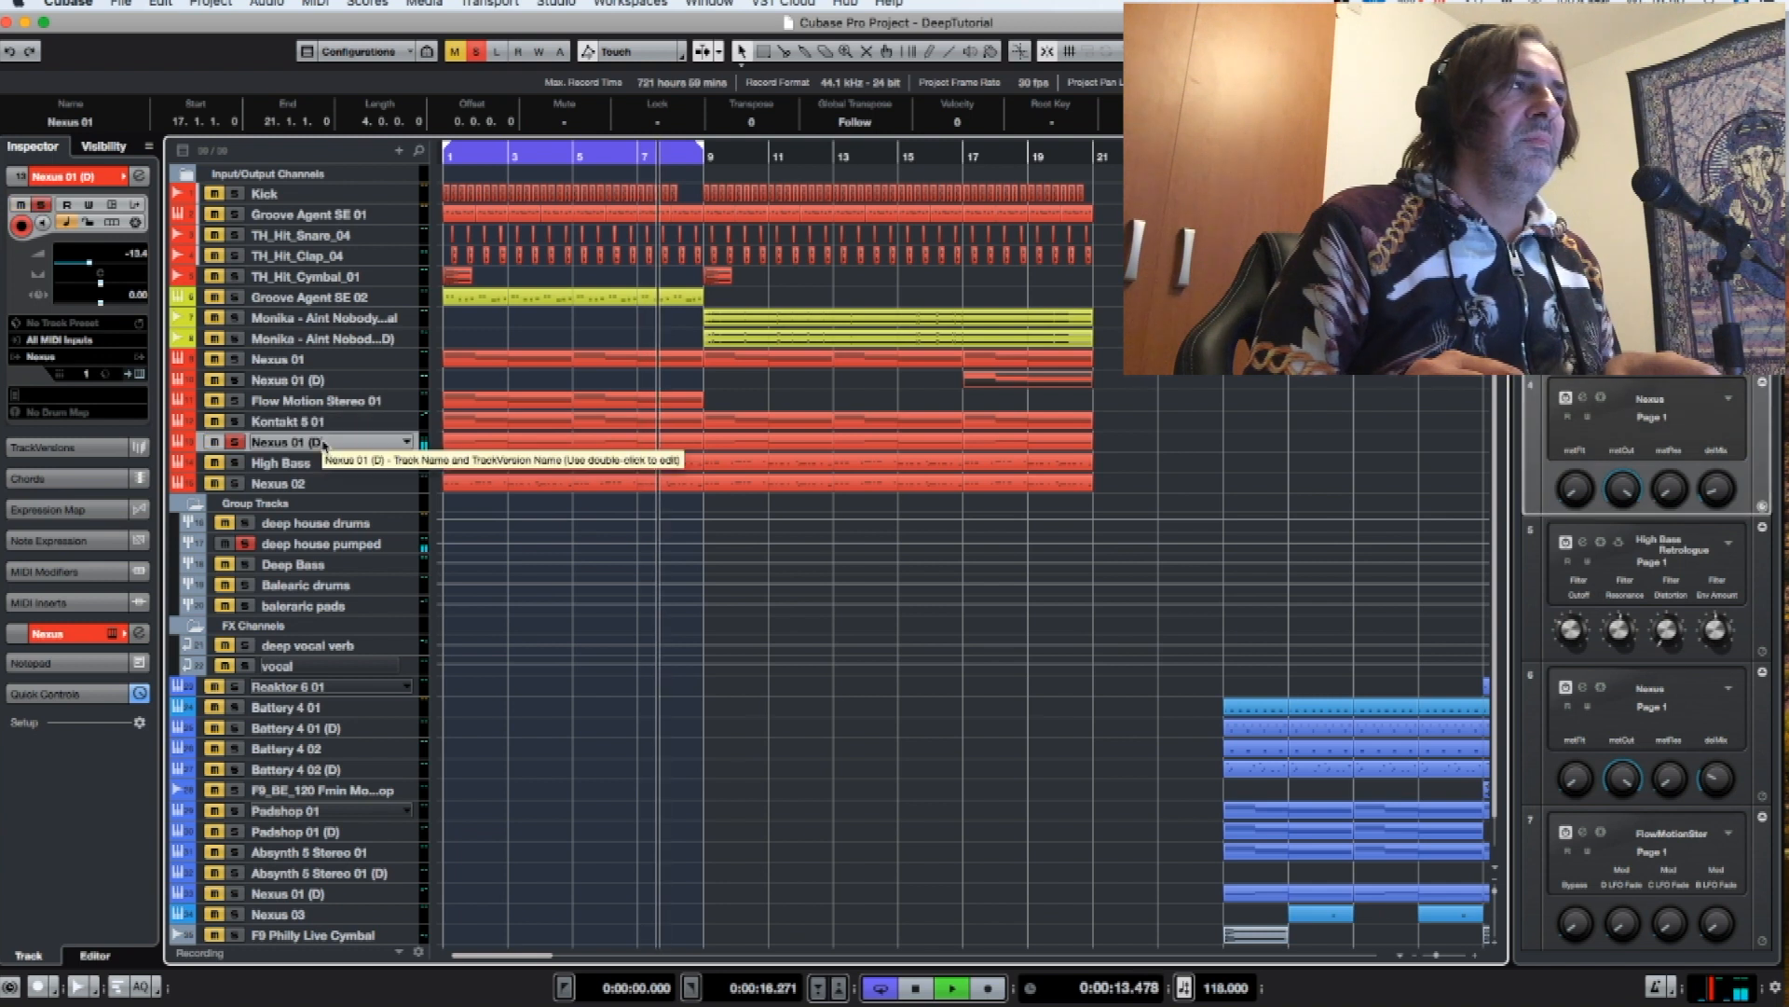
left_click(138, 177)
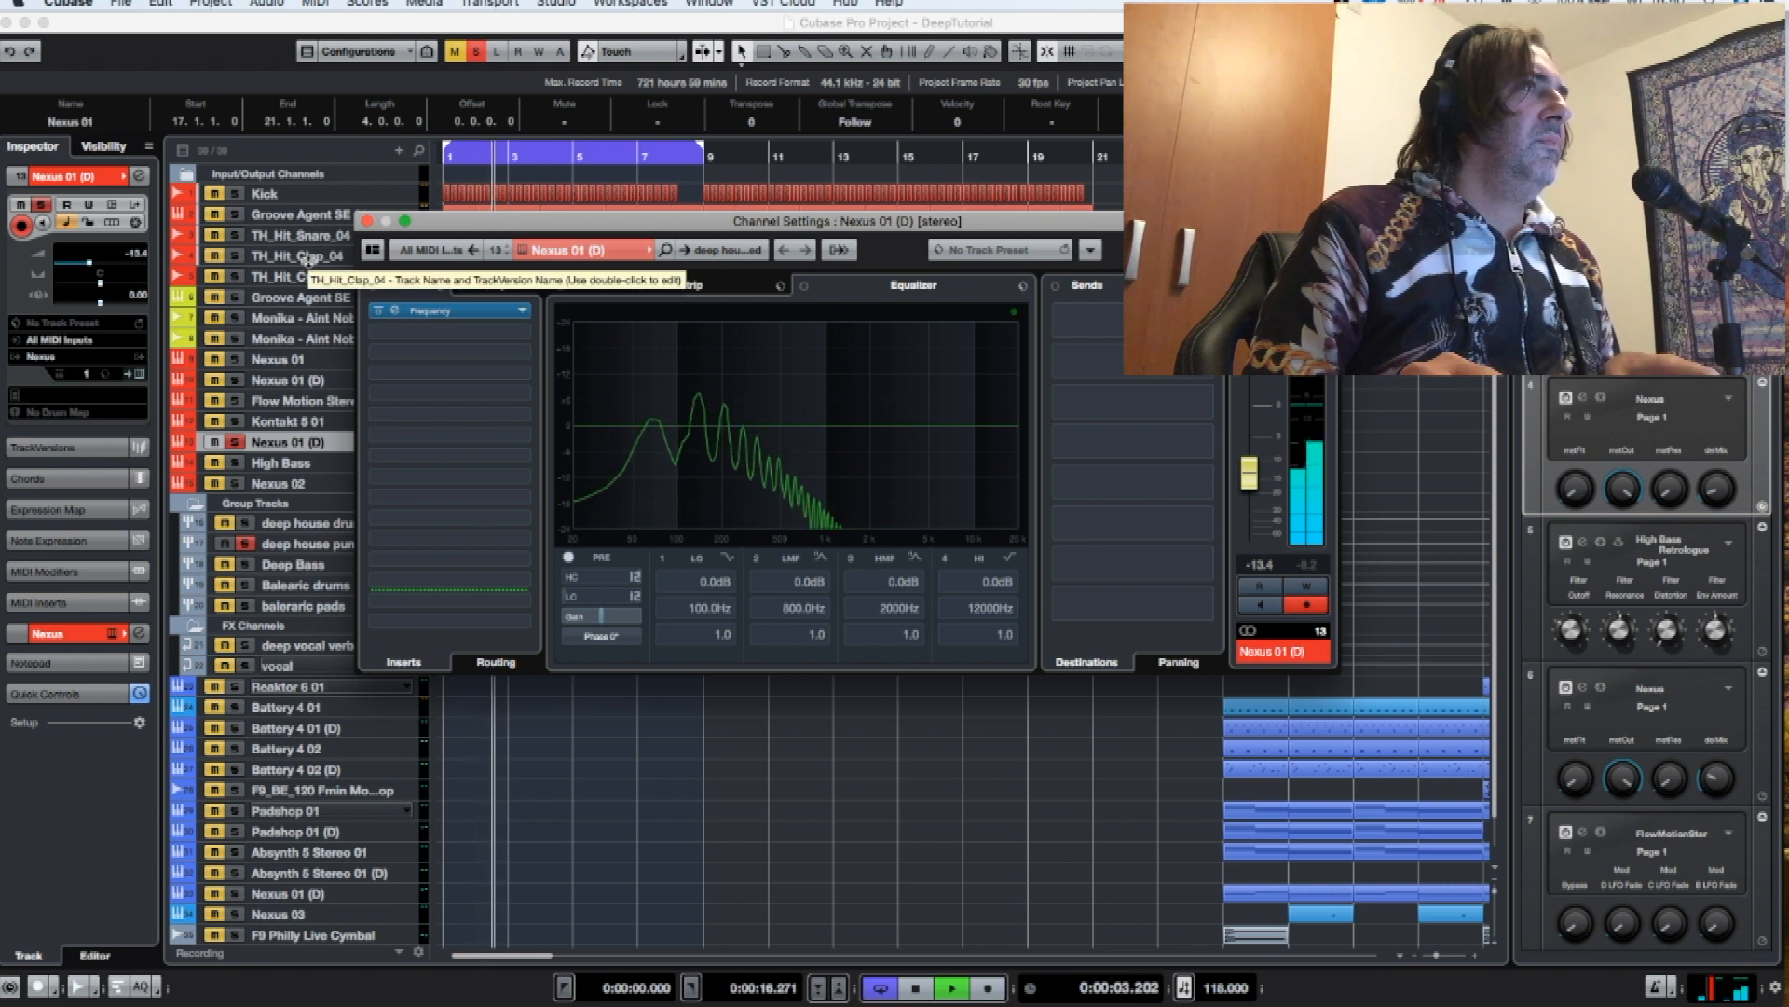
- Examine the low-cut curve in the Frequency insert of Nexus 01 (D) and close the plug-in and channel settings
left_click(394, 312)
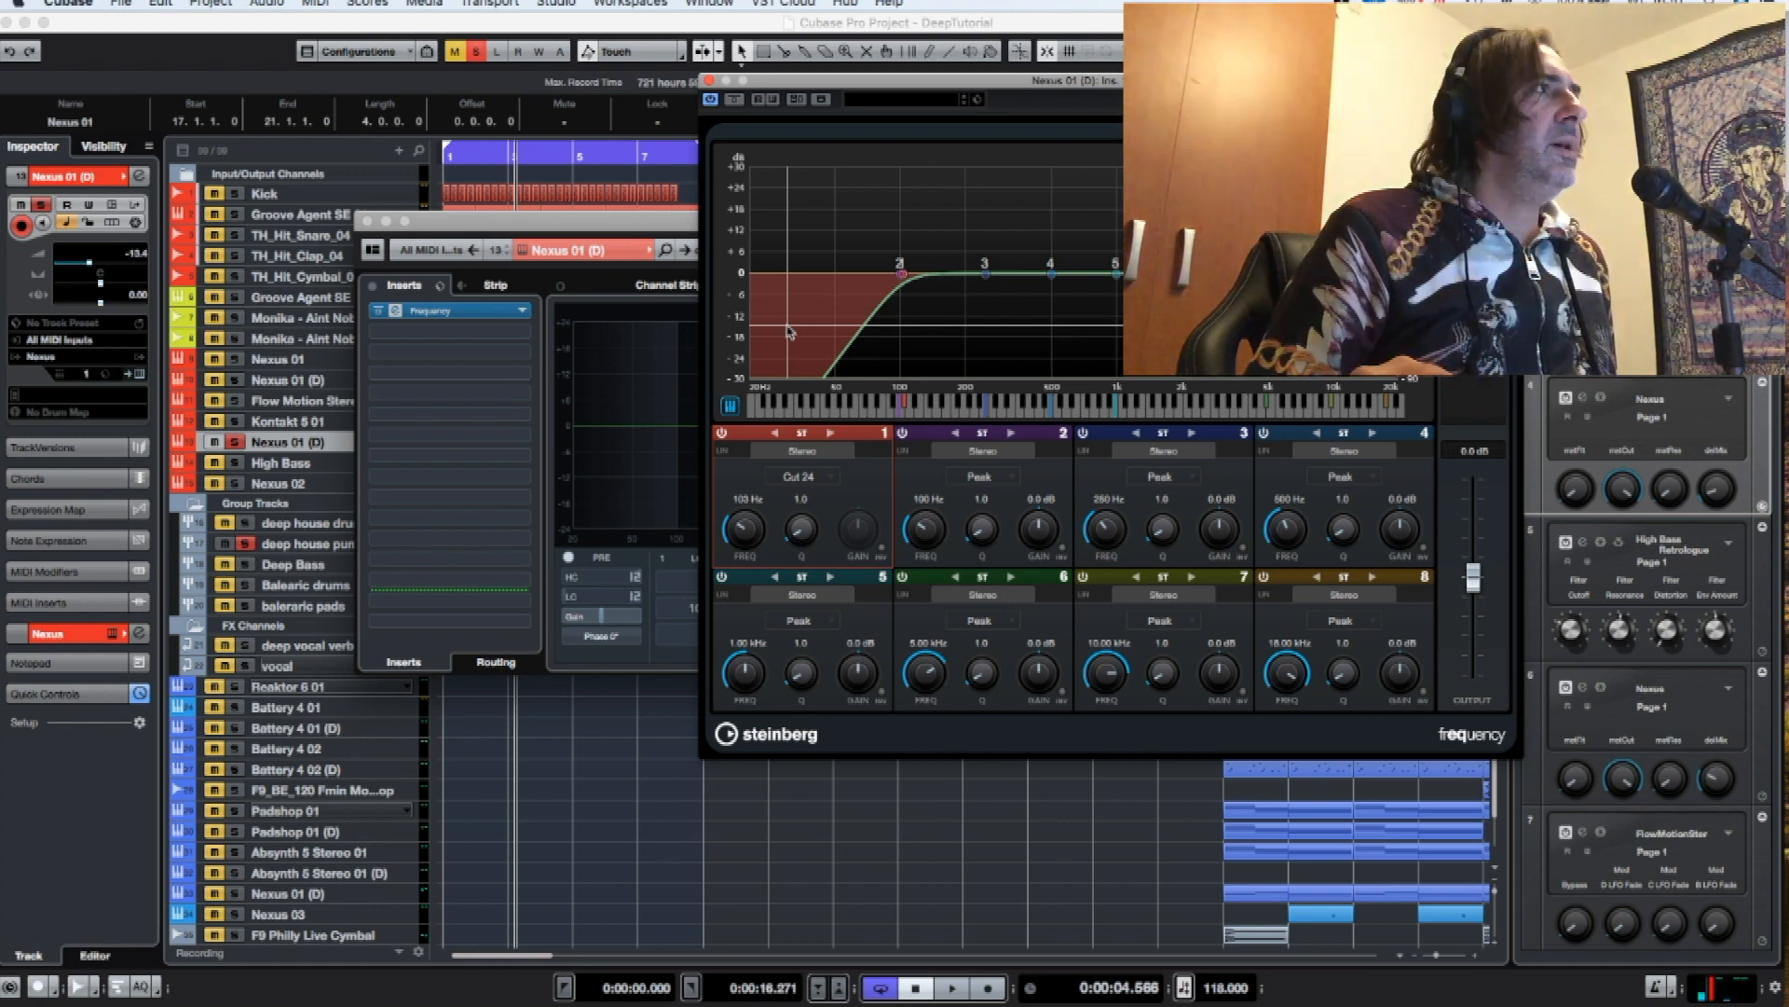
left_click(705, 81)
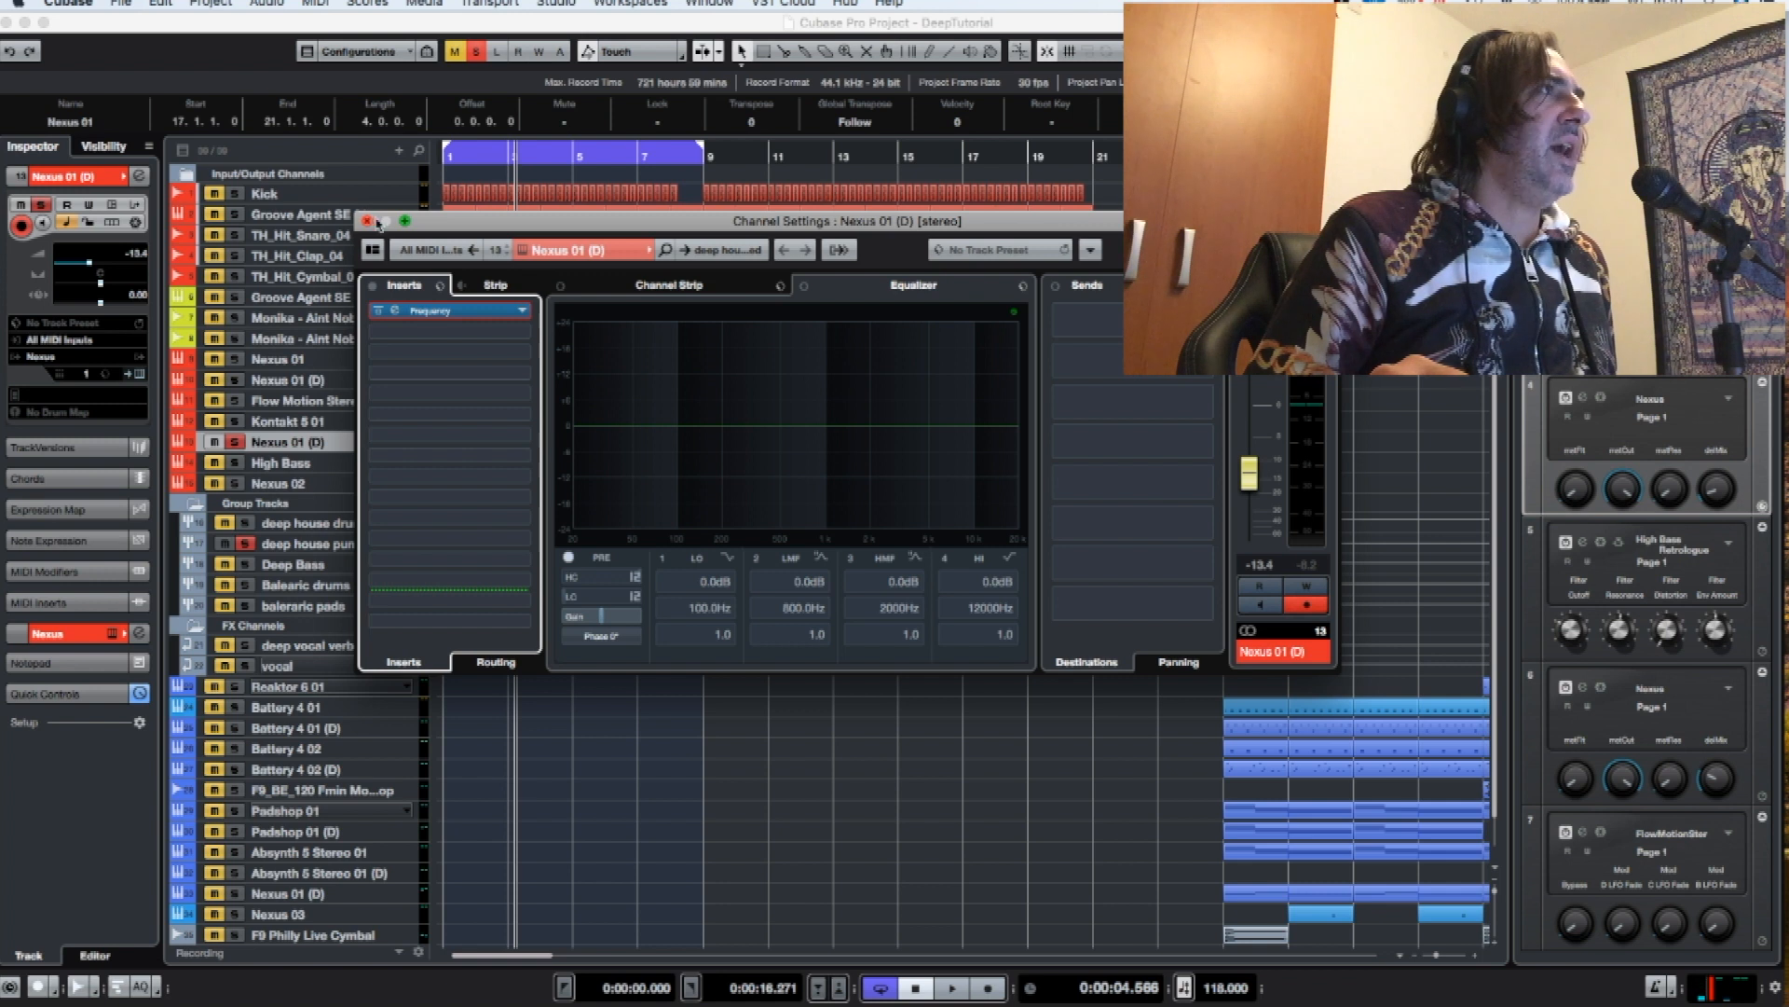
left_click(366, 221)
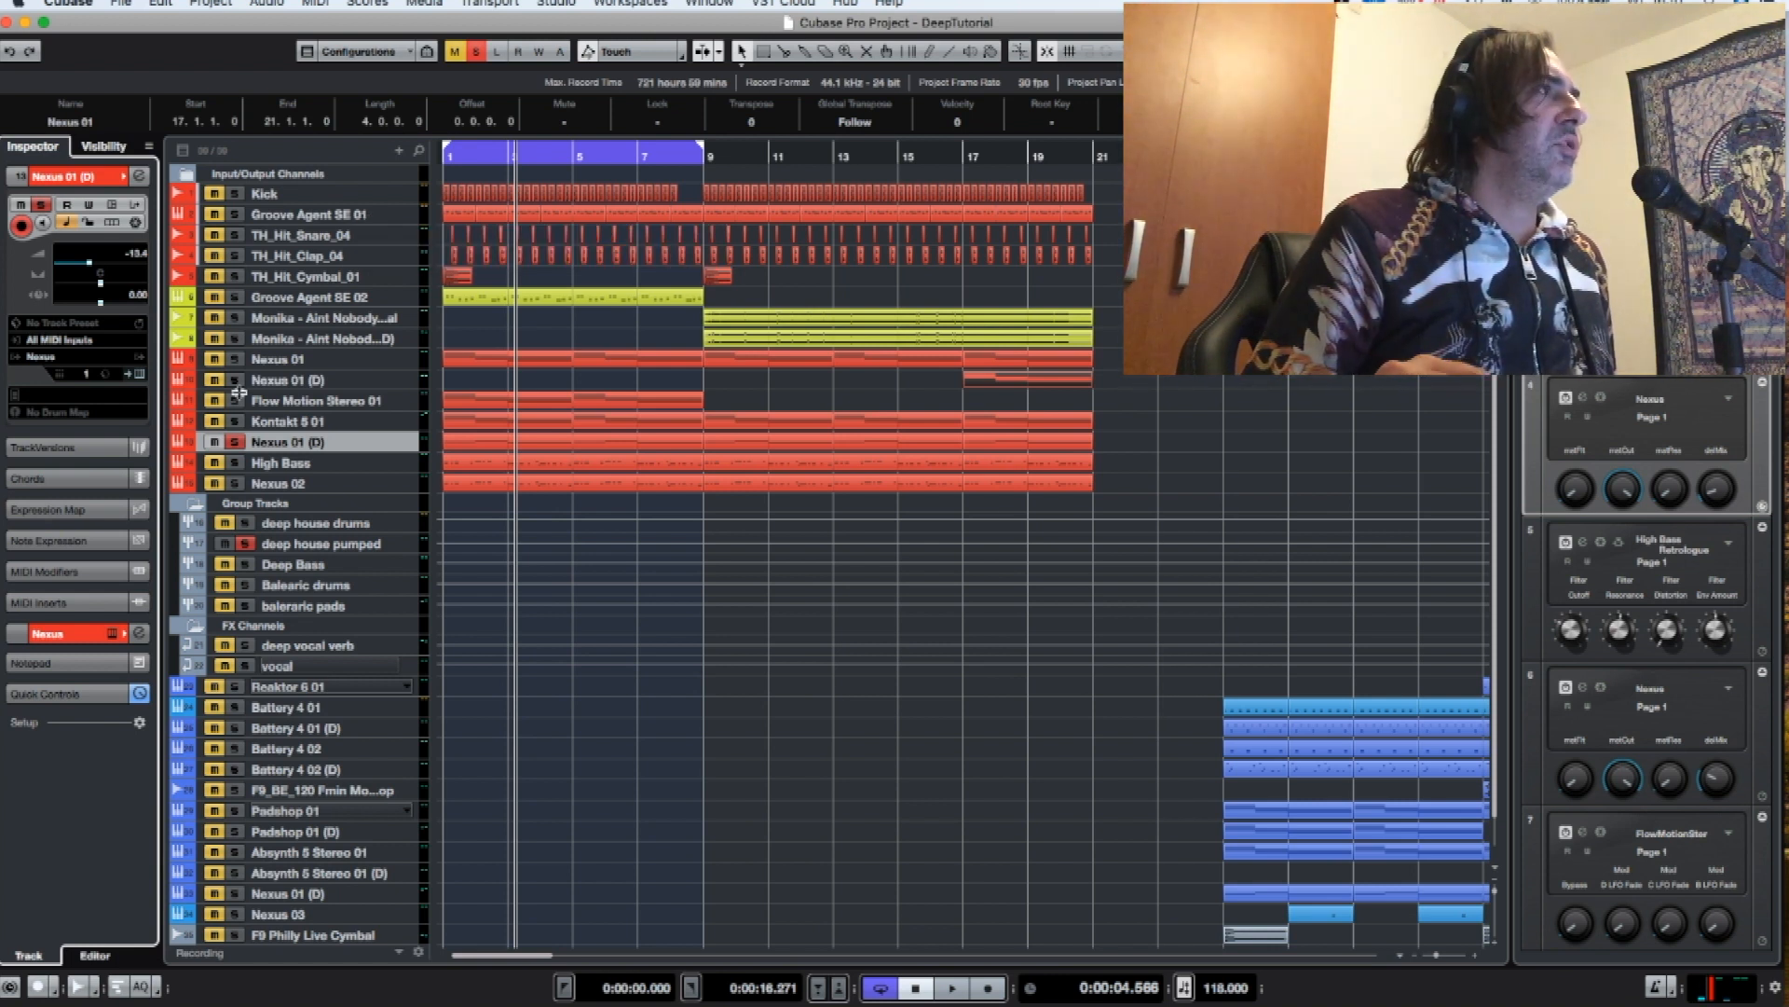
- Solo the whole deep house pumped group again, play its tracks together and stop playback
left_click(247, 544)
left_click(247, 544)
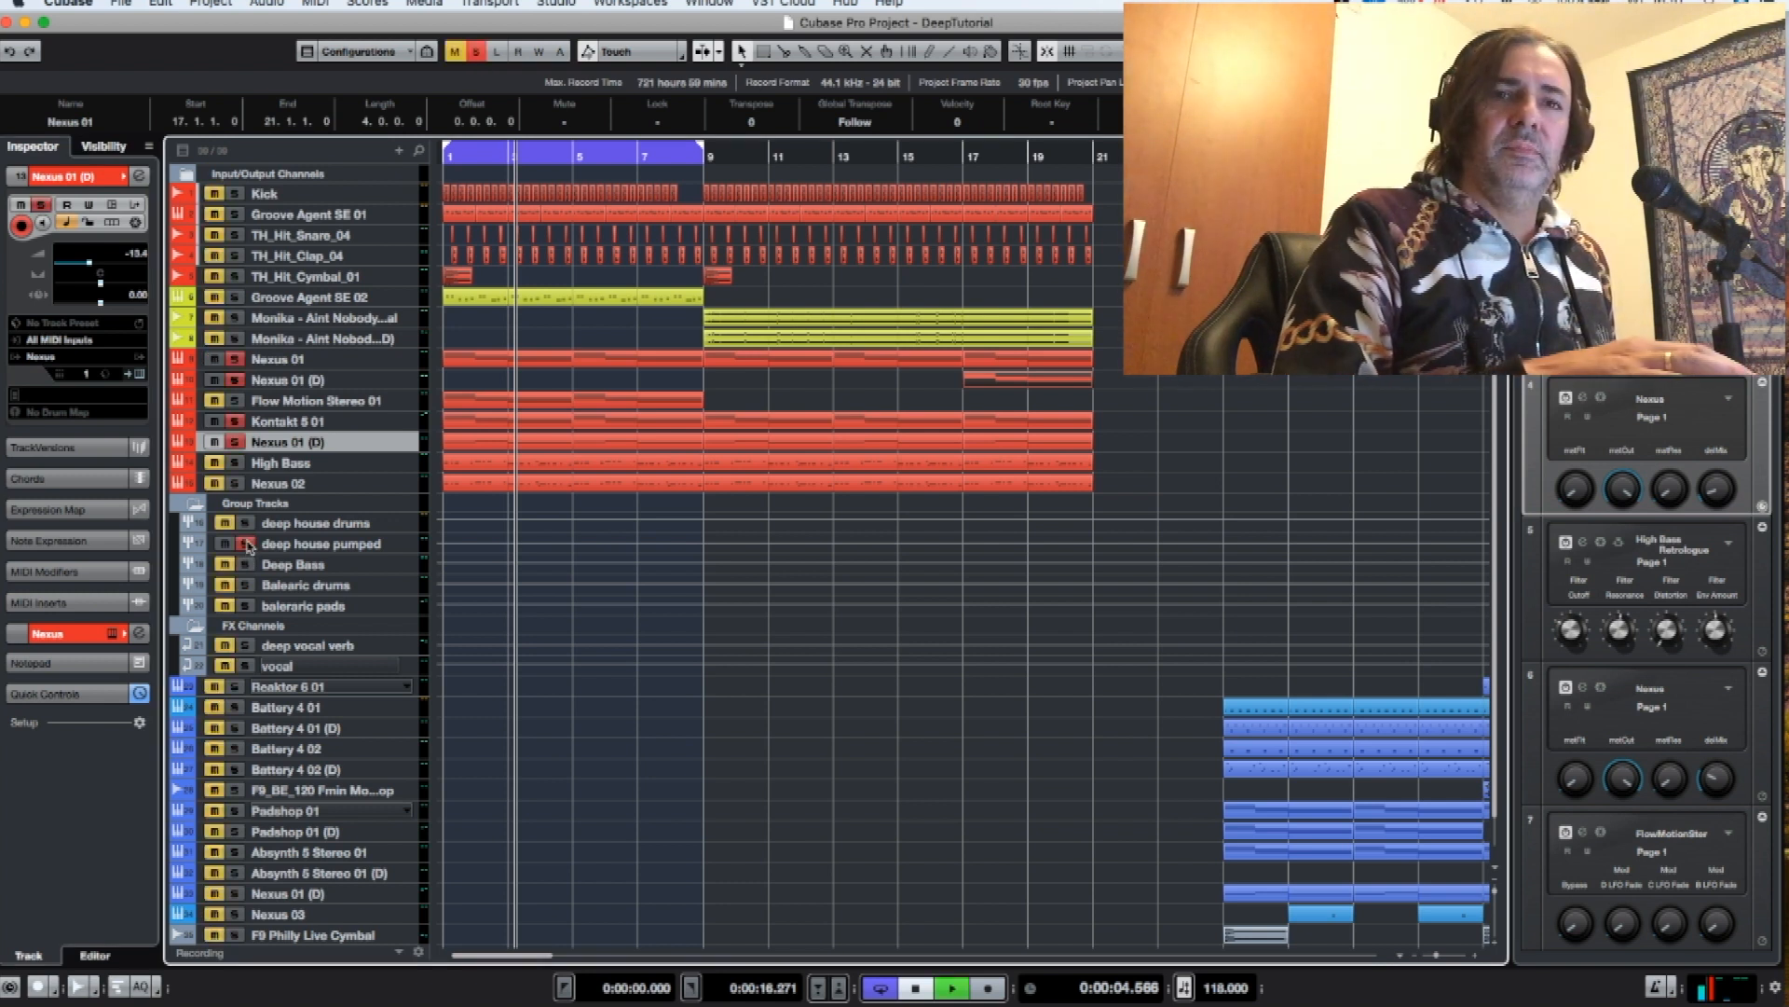
key("space")
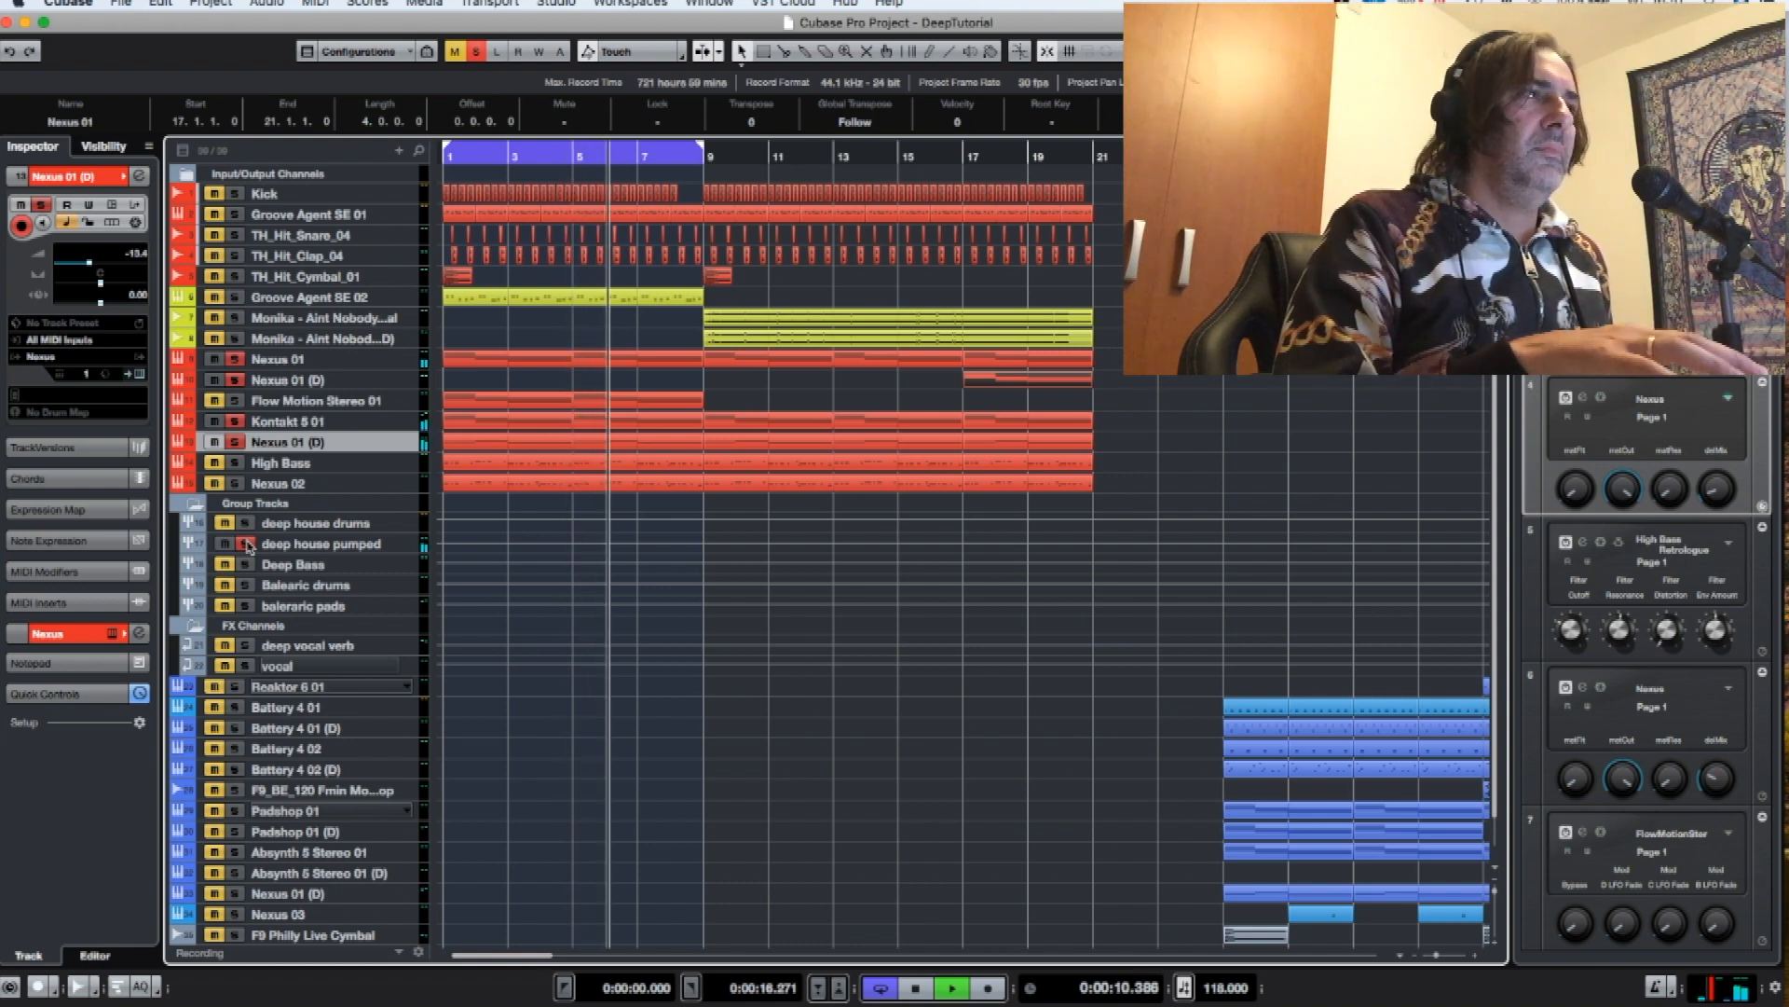
key("space")
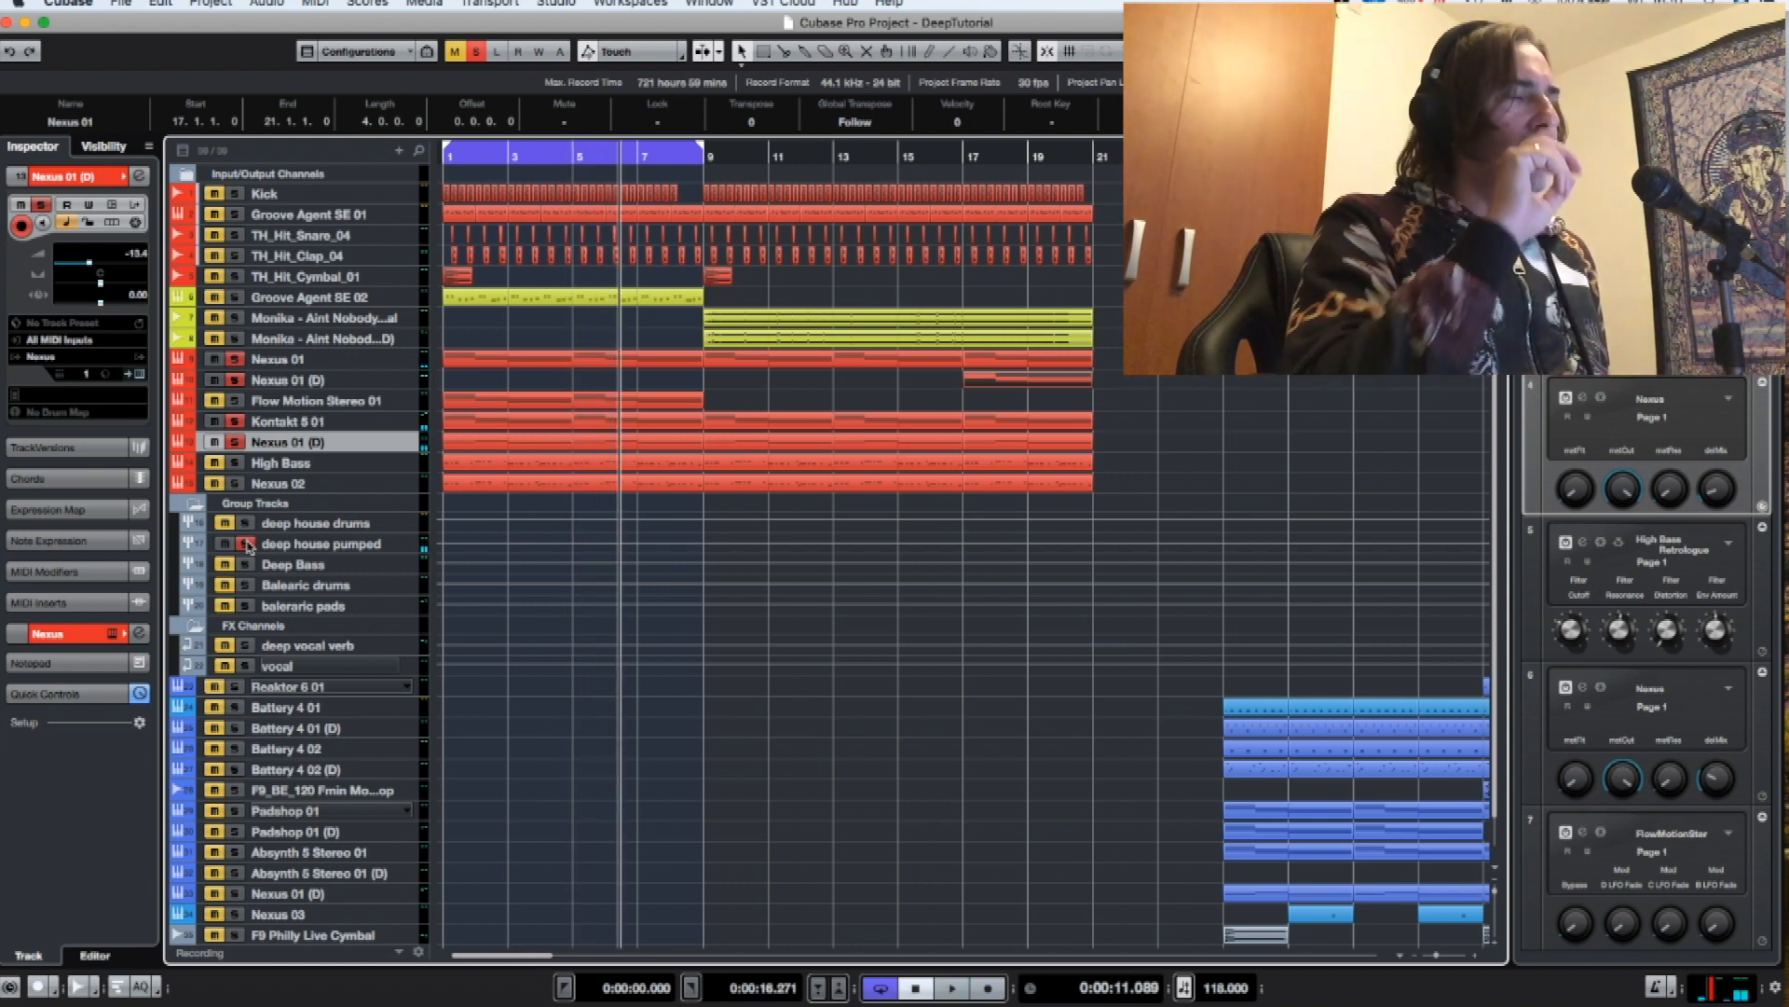
- Solo the deep house drums group in place of deep house pumped, select it and open its channel settings
left_click(247, 545)
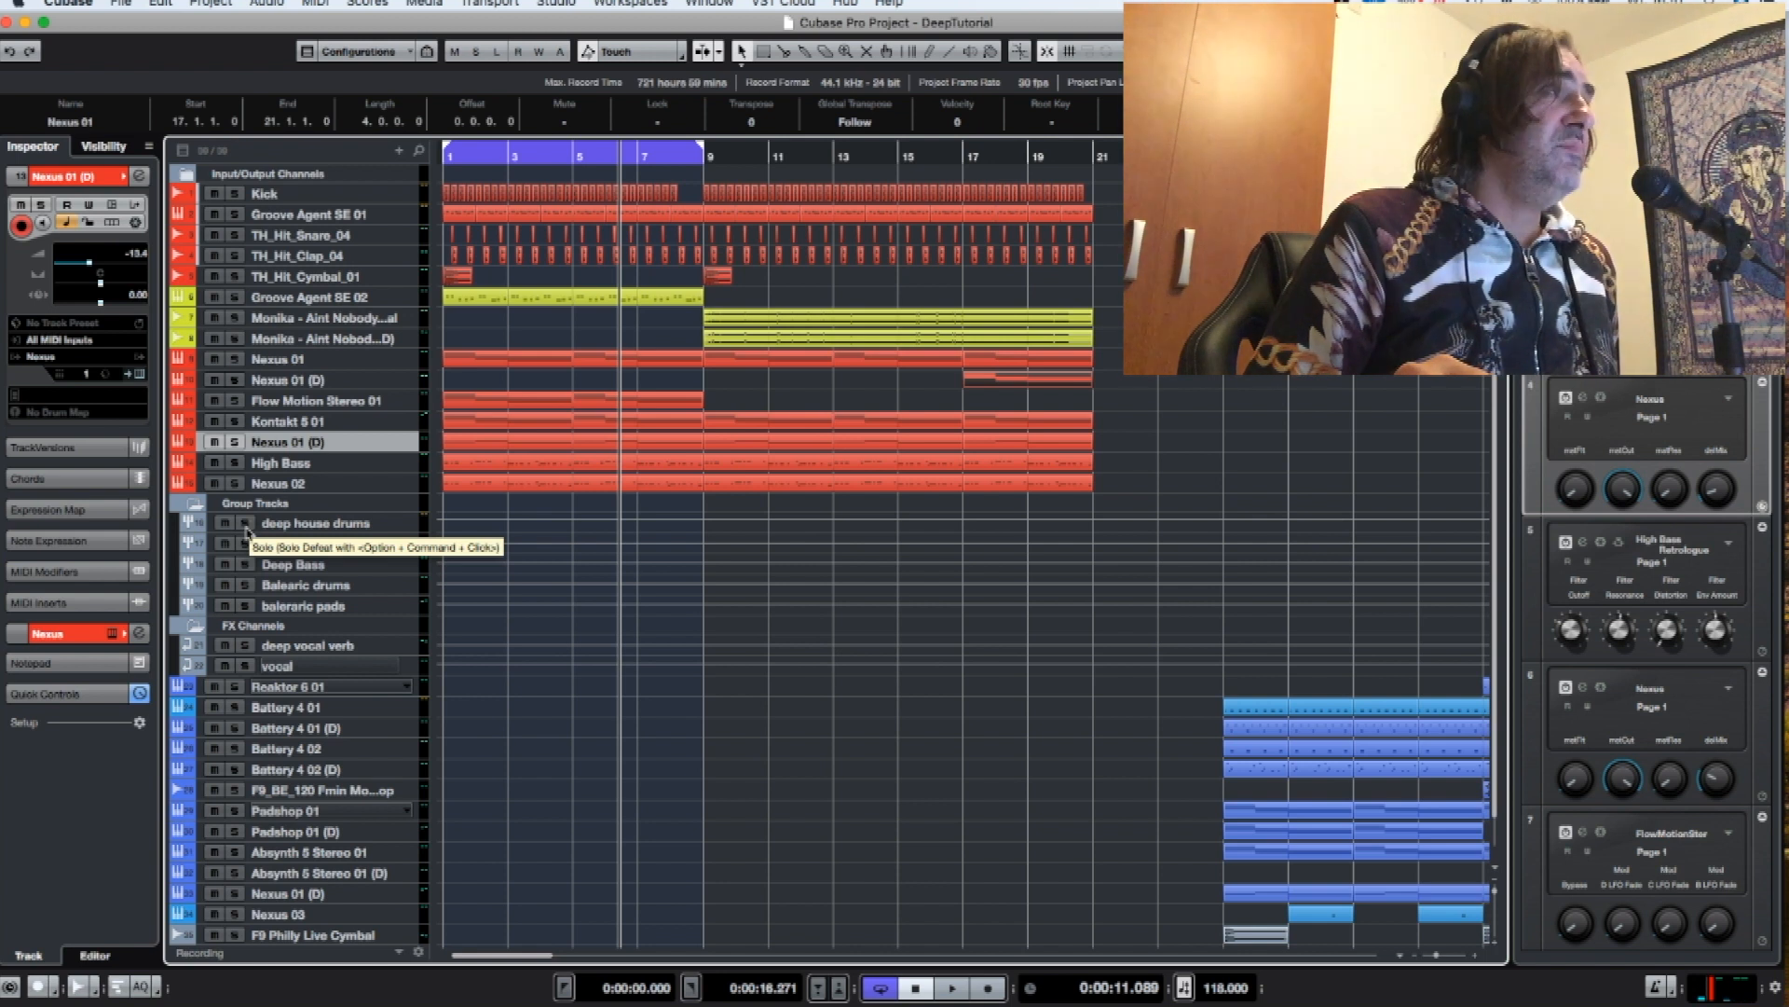
left_click(245, 524)
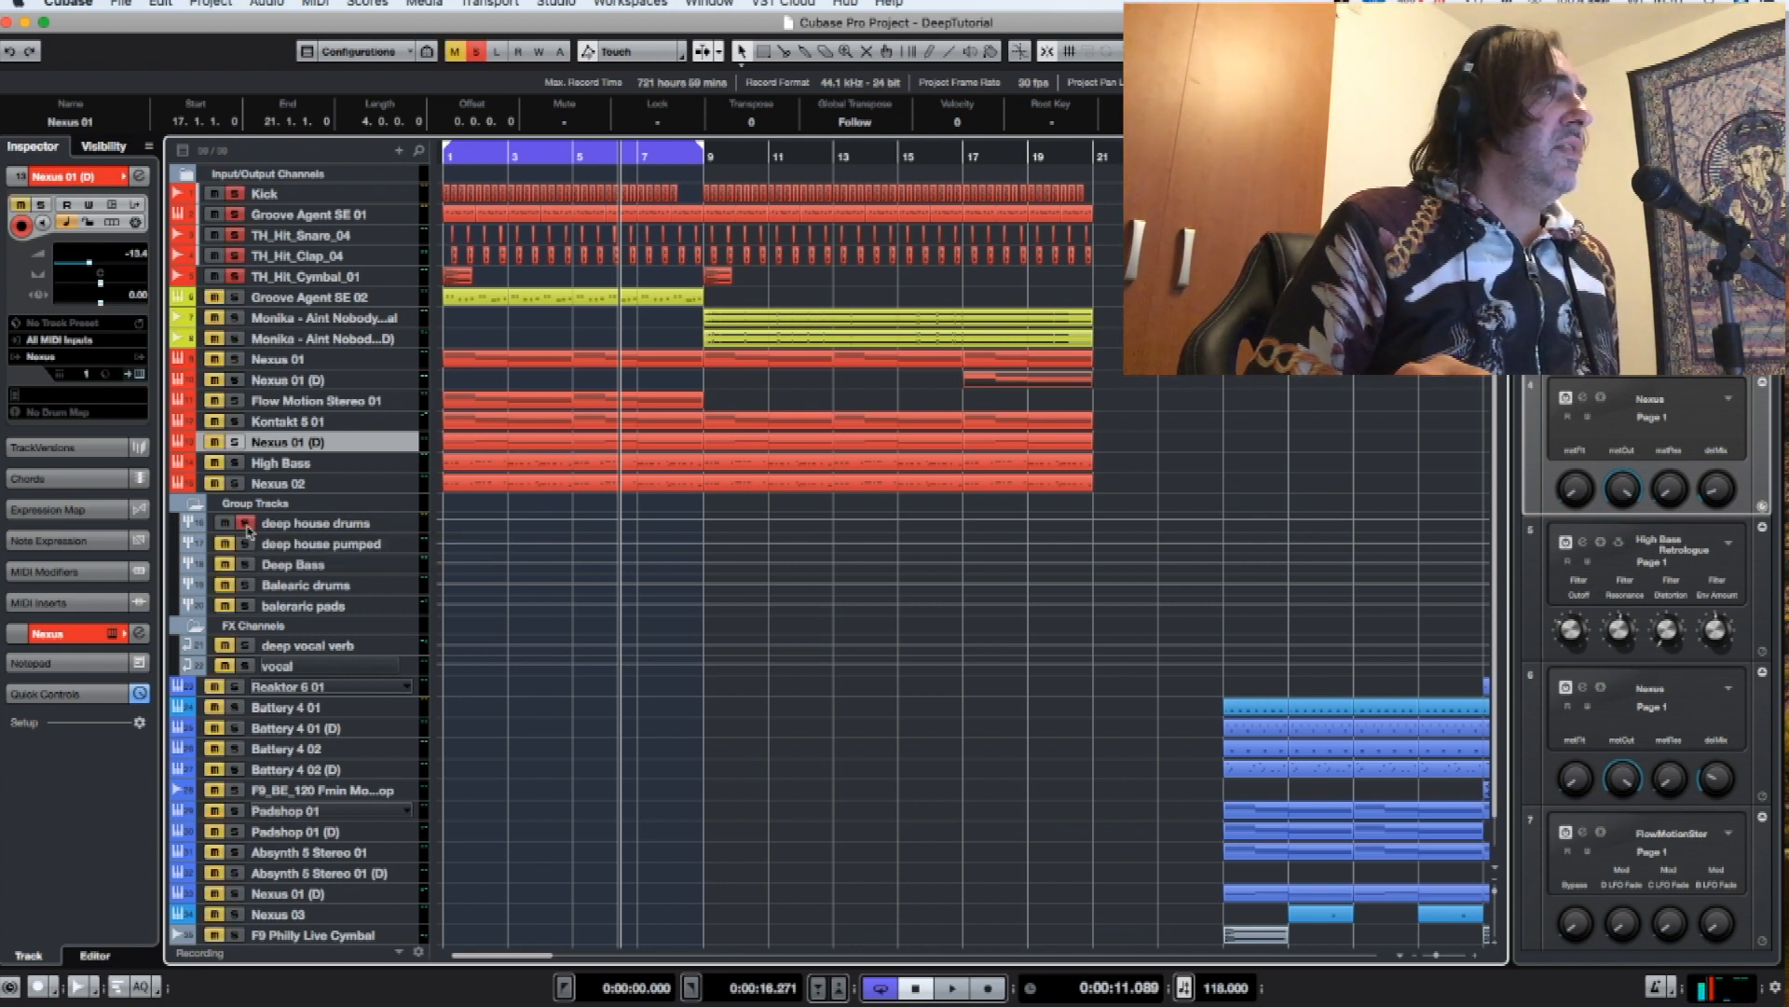
left_click(291, 525)
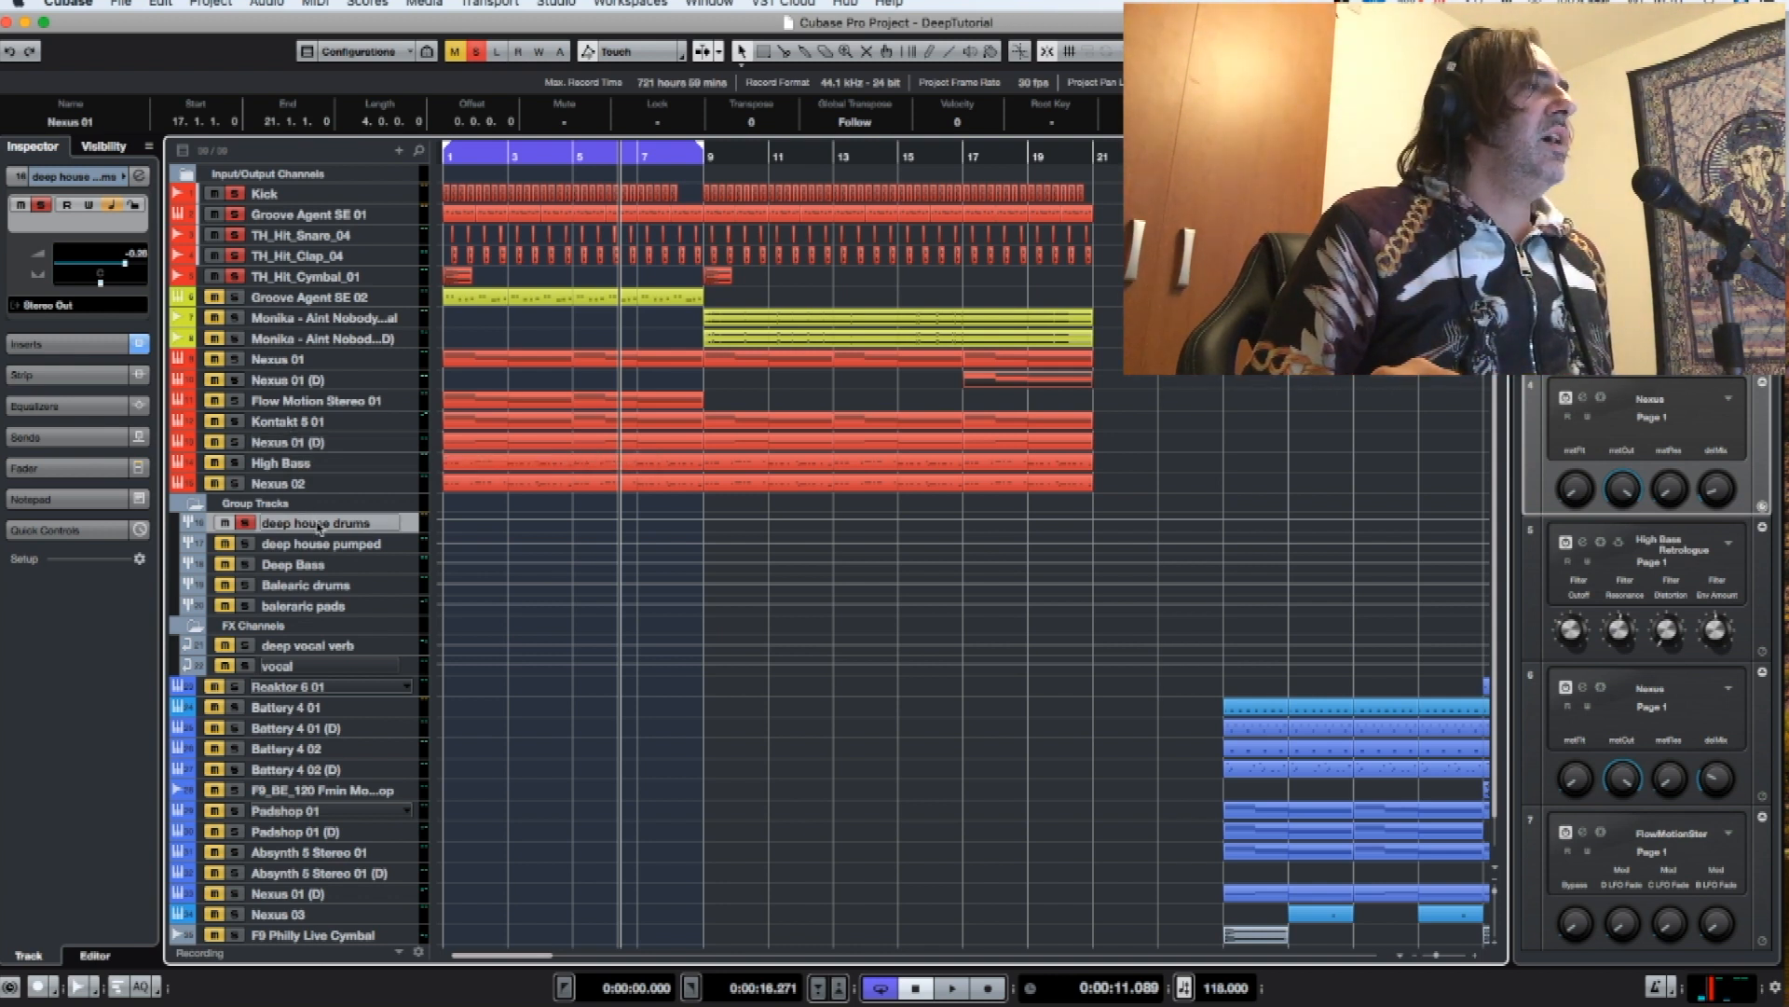
left_click(139, 176)
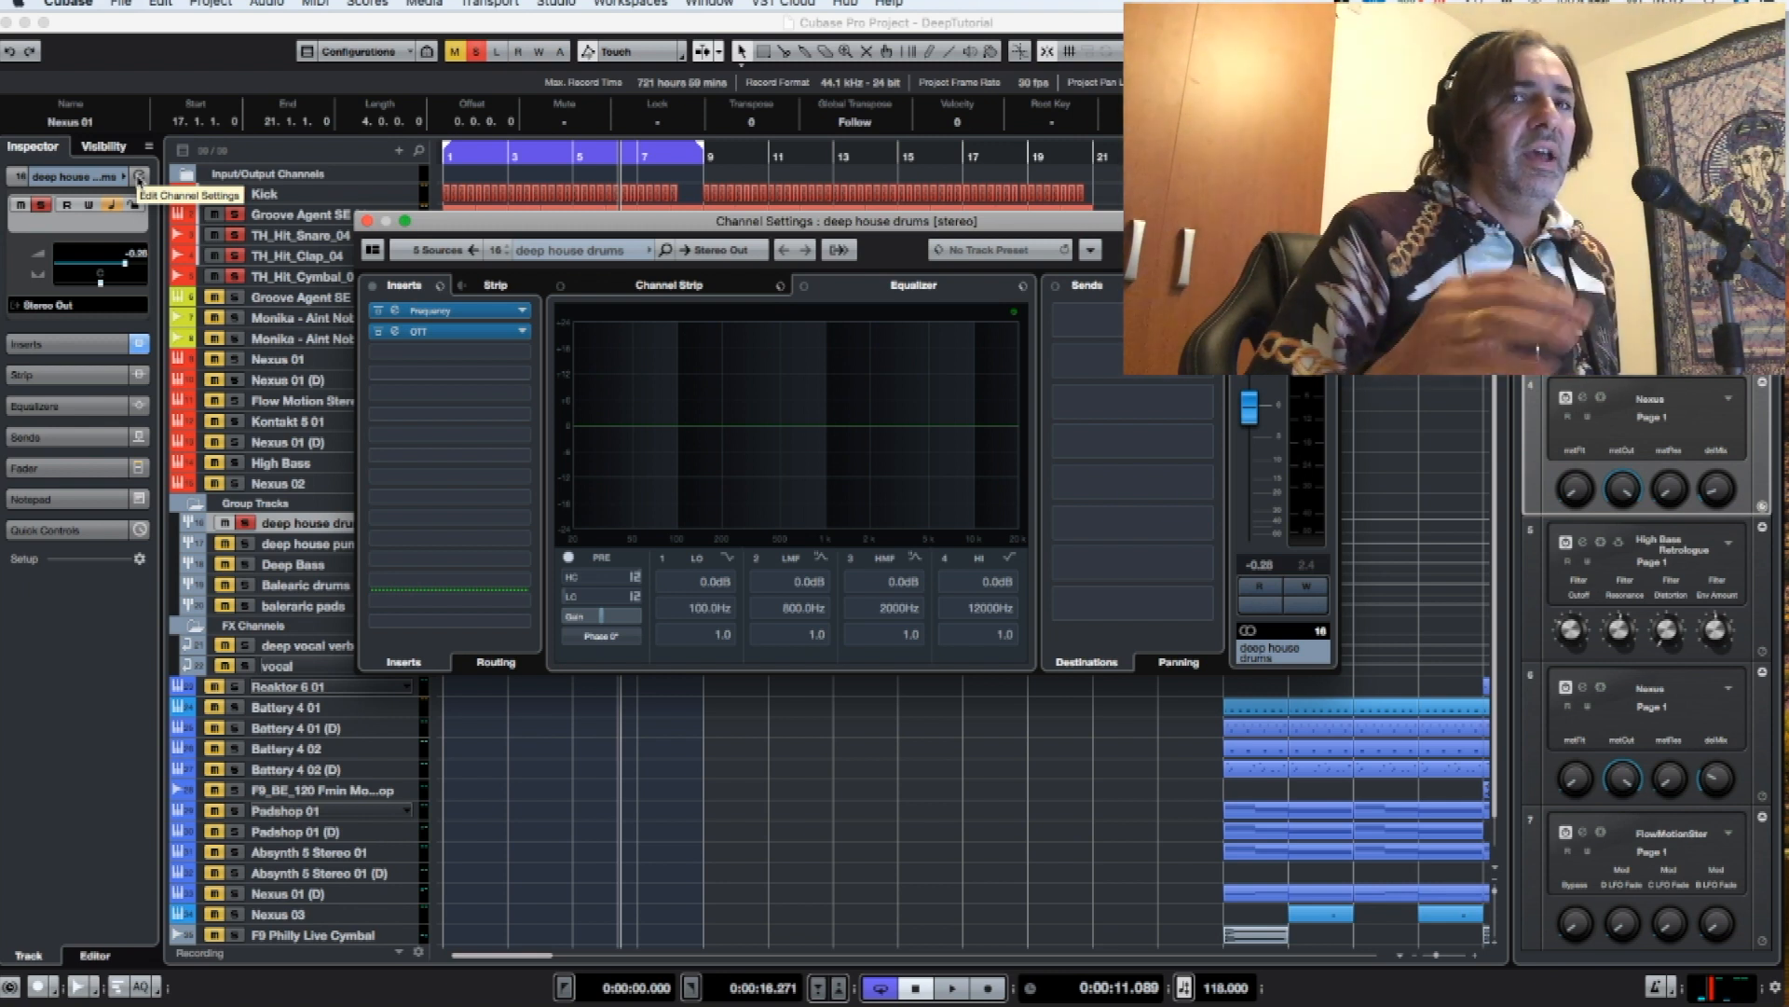
- Examine the Depth, Time and gain settings of the OTT insert on deep house drums and close the plug-in
left_click(395, 331)
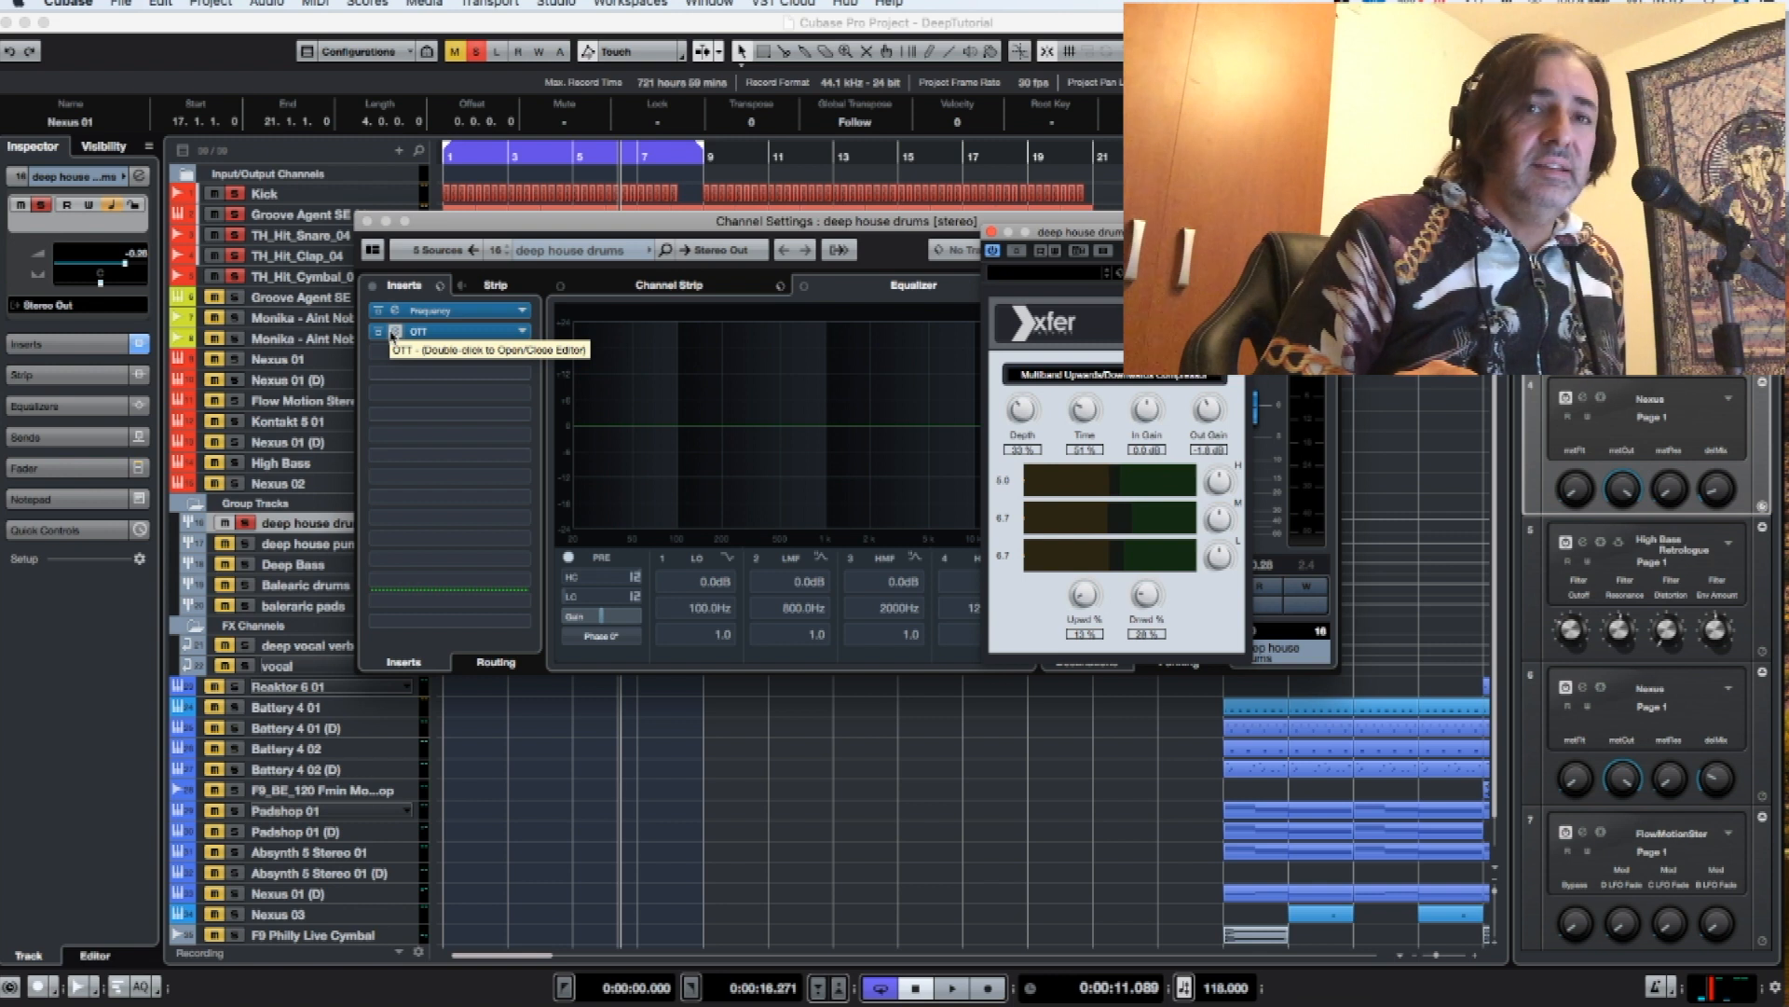
left_click_drag(1069, 238, 757, 185)
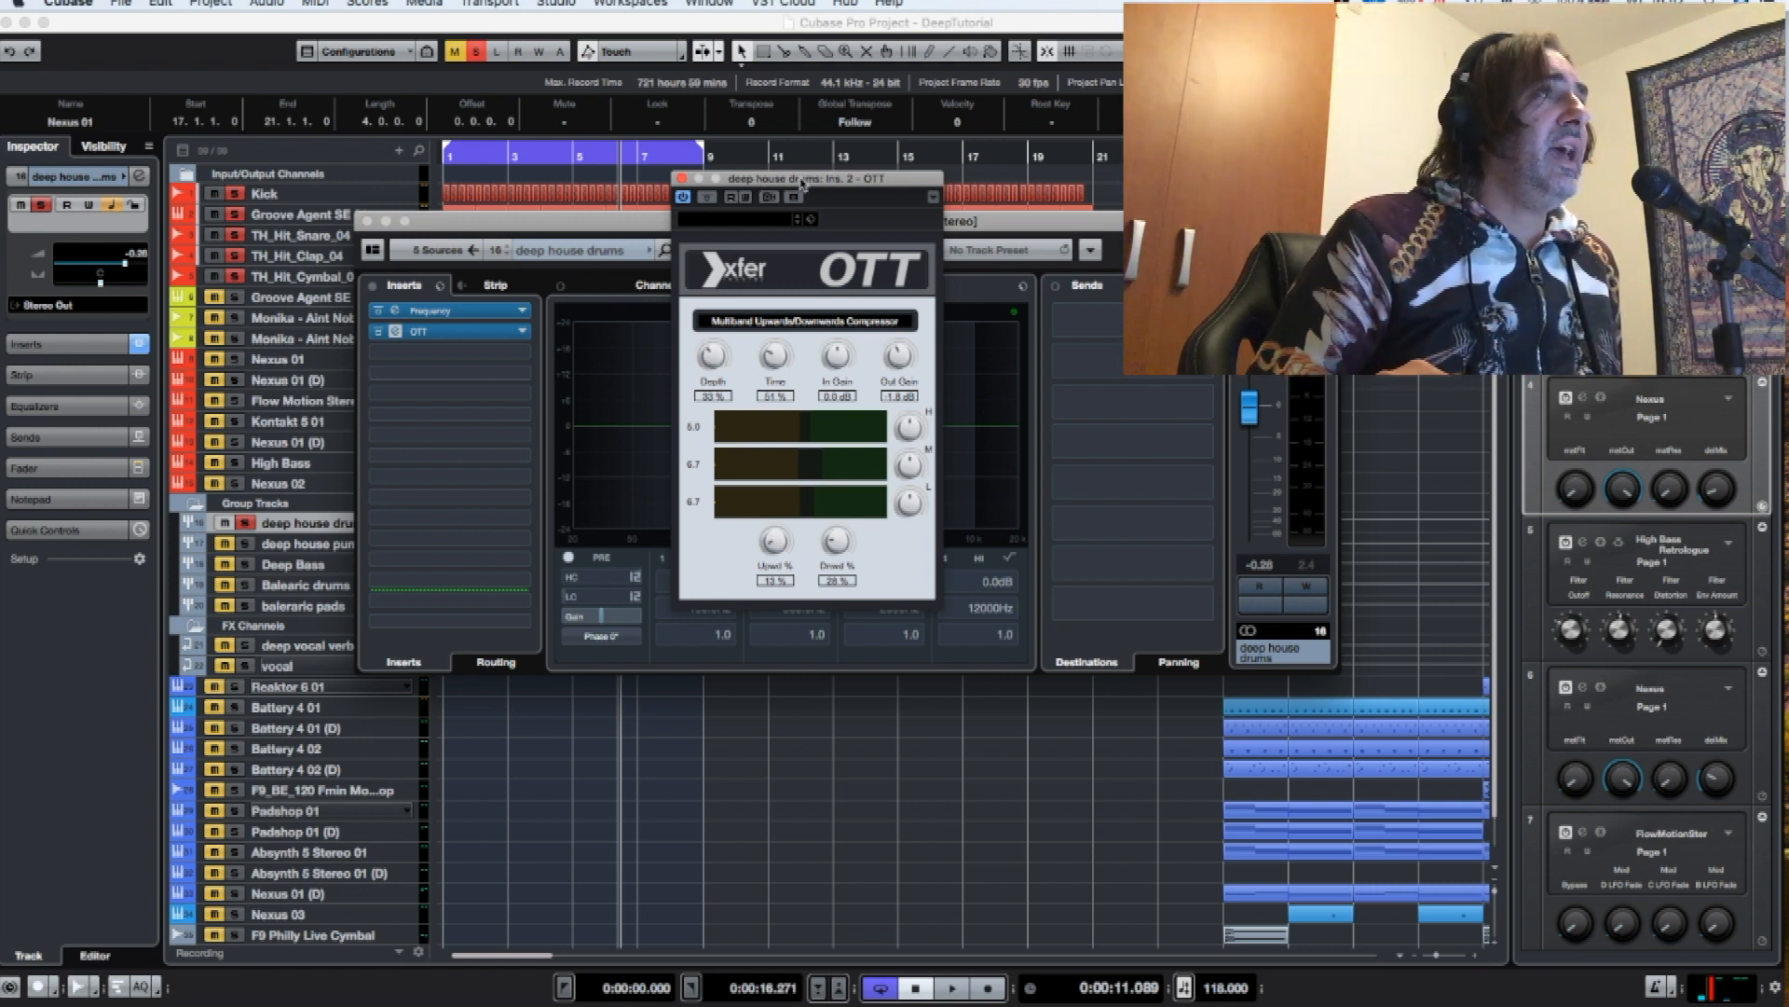
left_click_drag(802, 184, 663, 171)
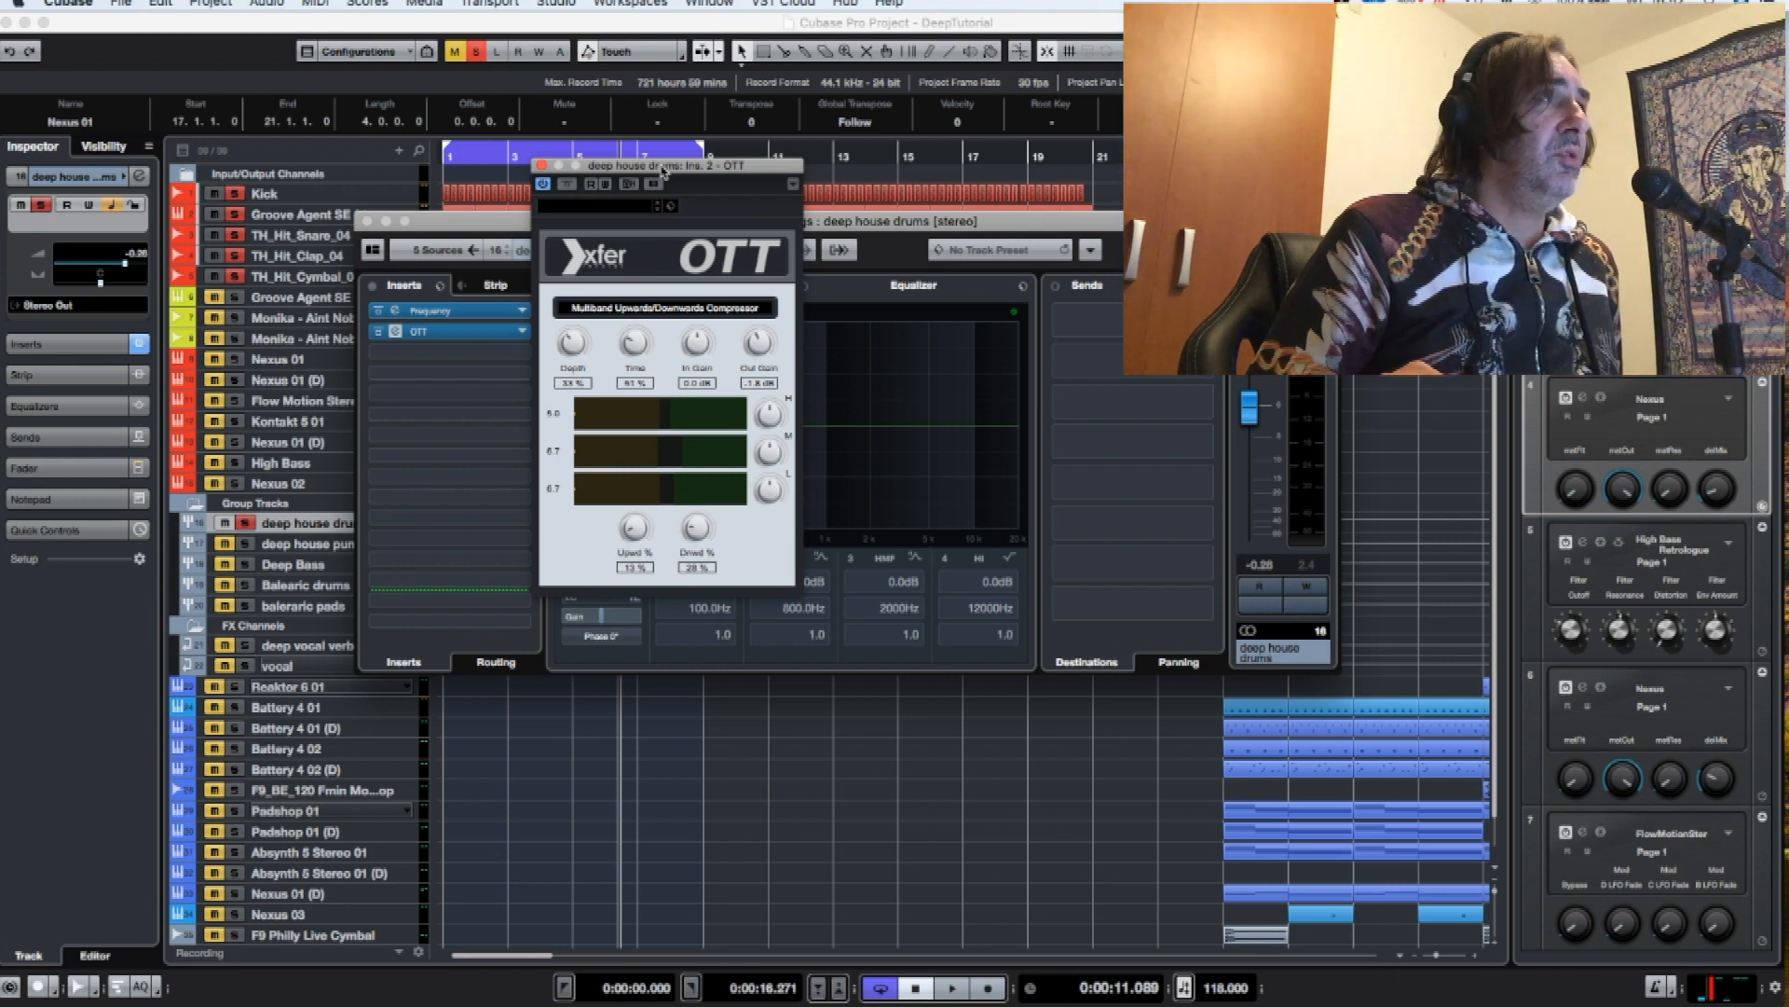
left_click_drag(662, 173, 621, 175)
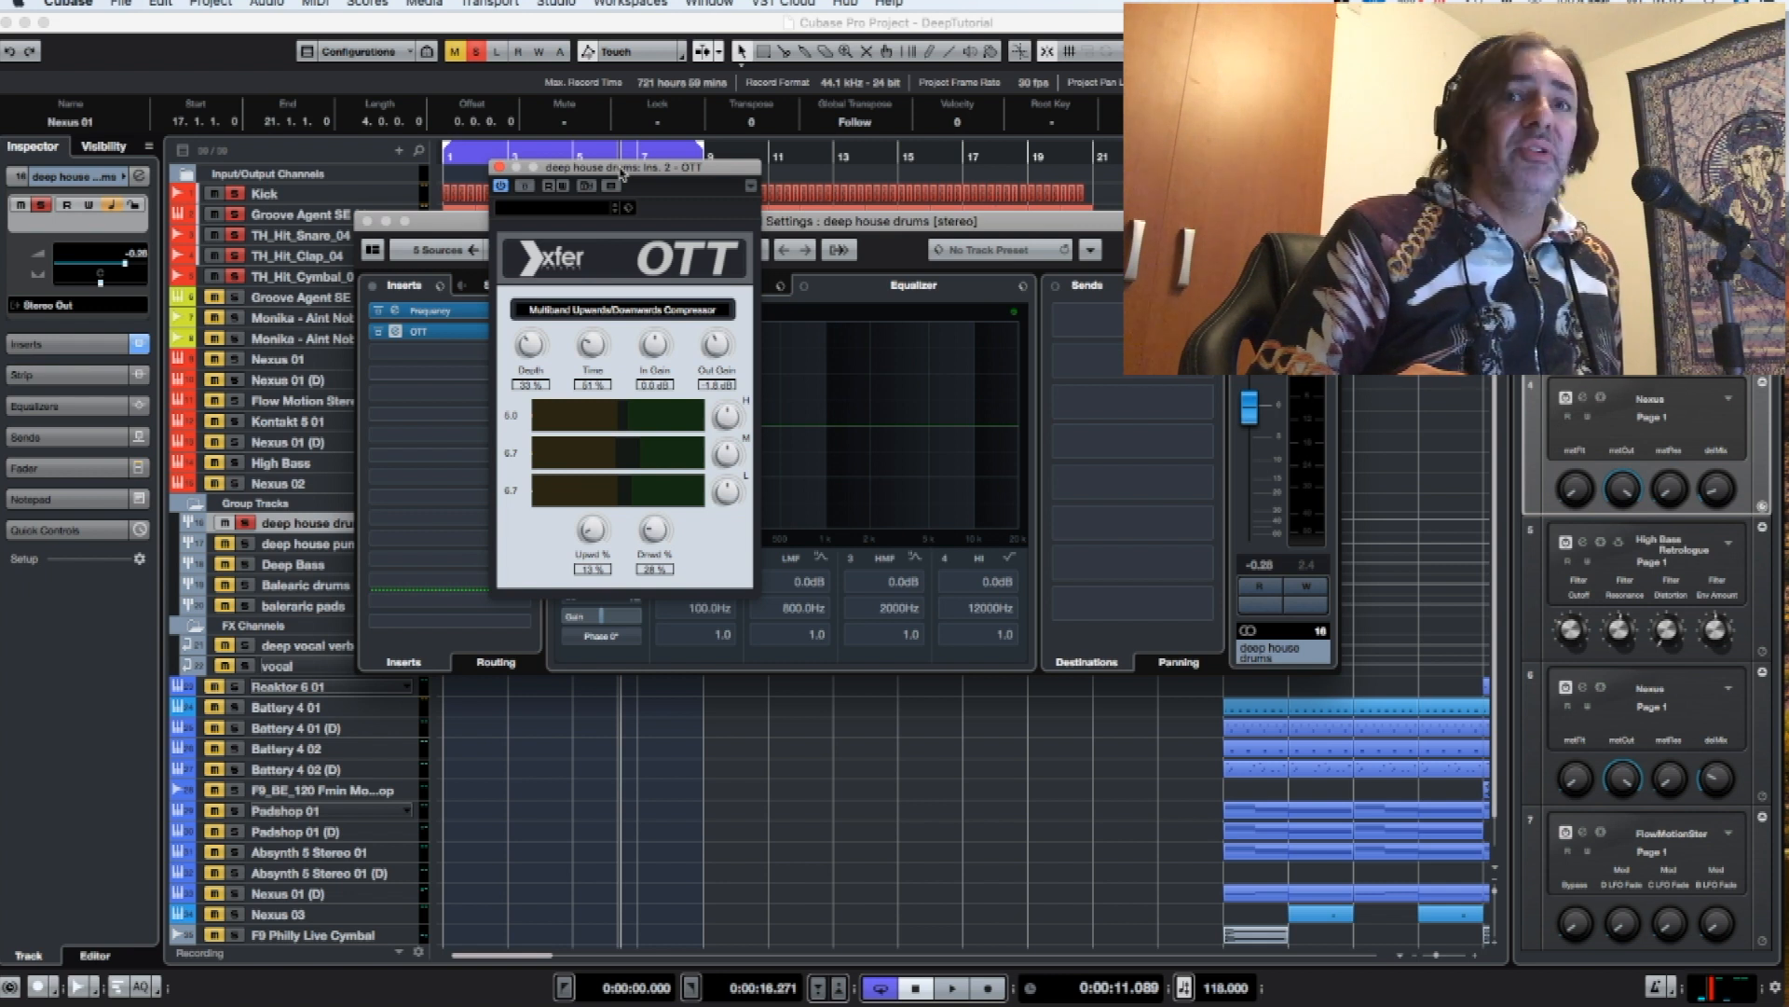
left_click_drag(621, 172, 602, 176)
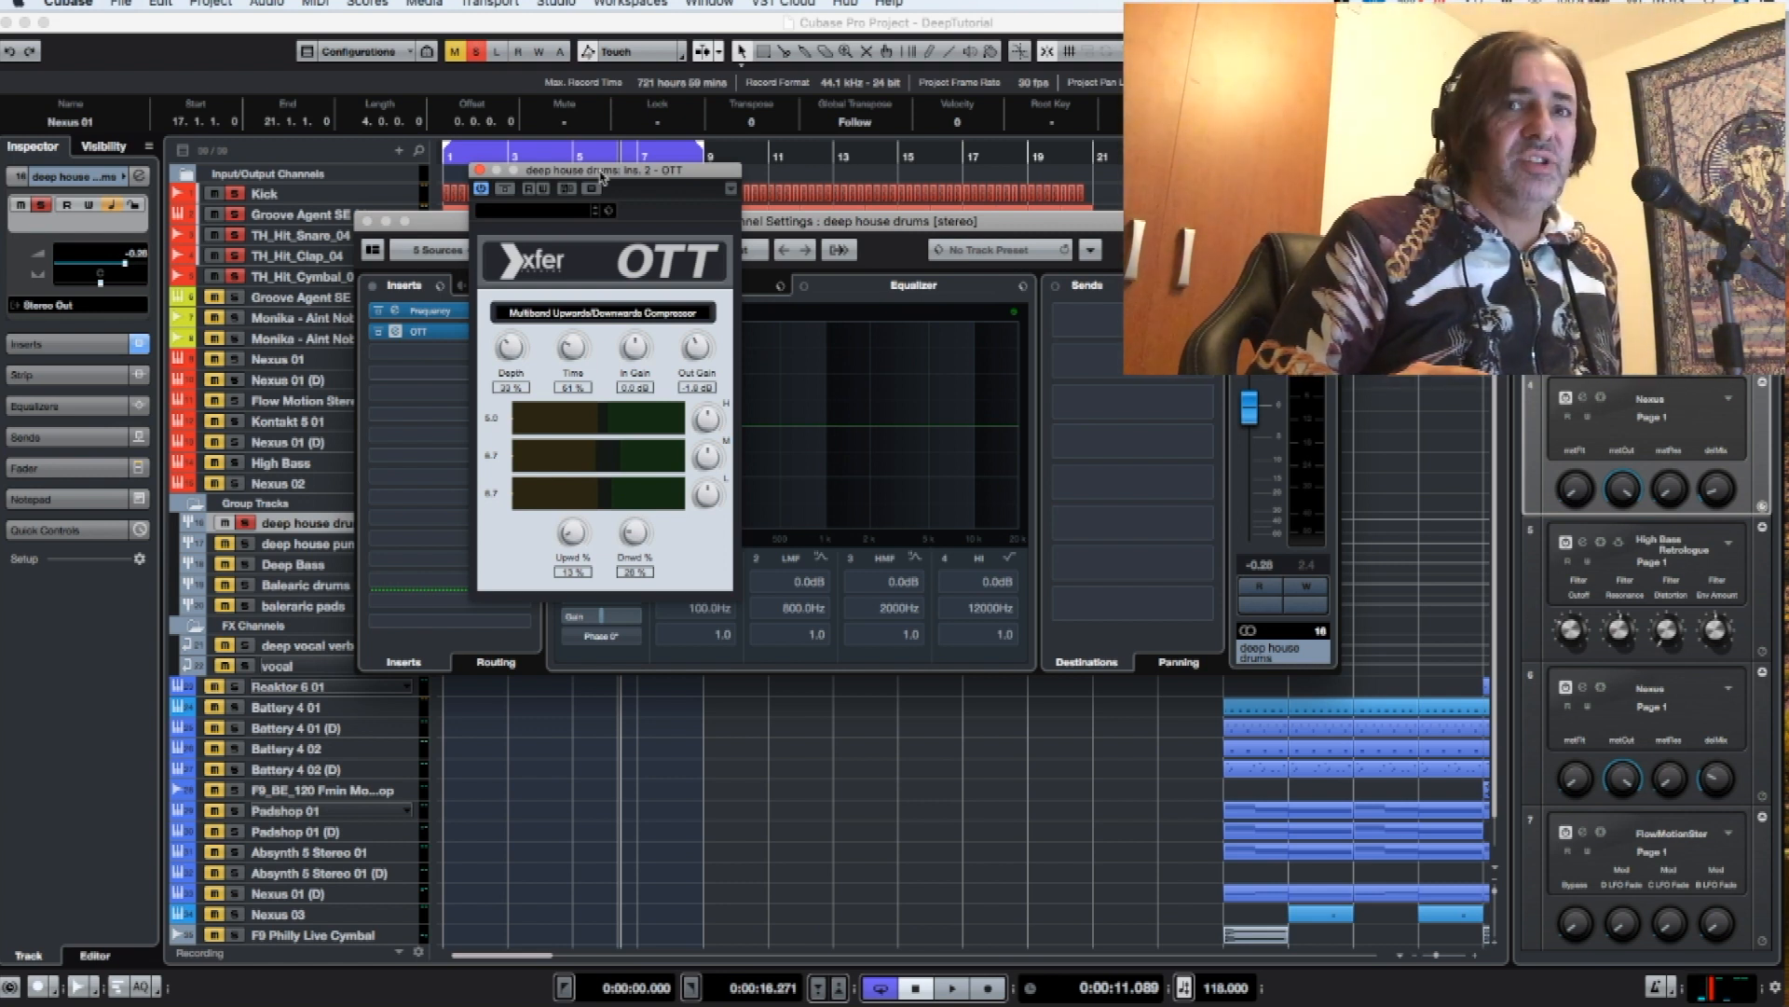
left_click_drag(603, 176, 637, 172)
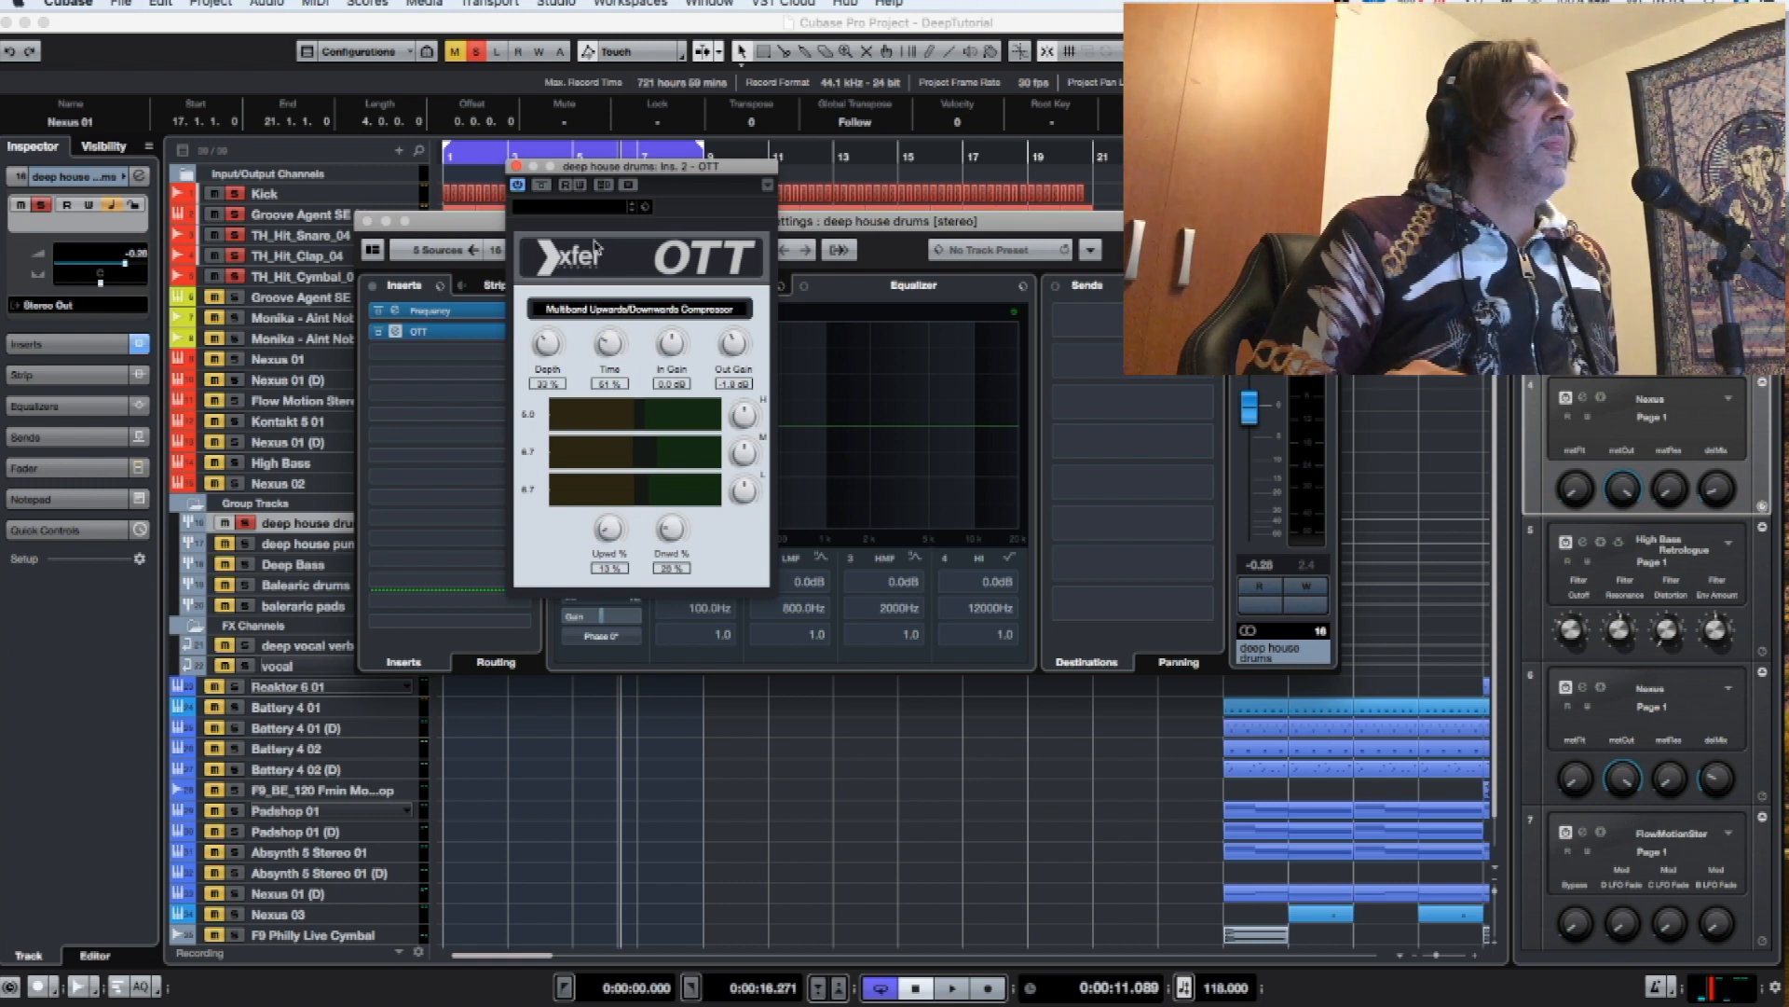
left_click(516, 166)
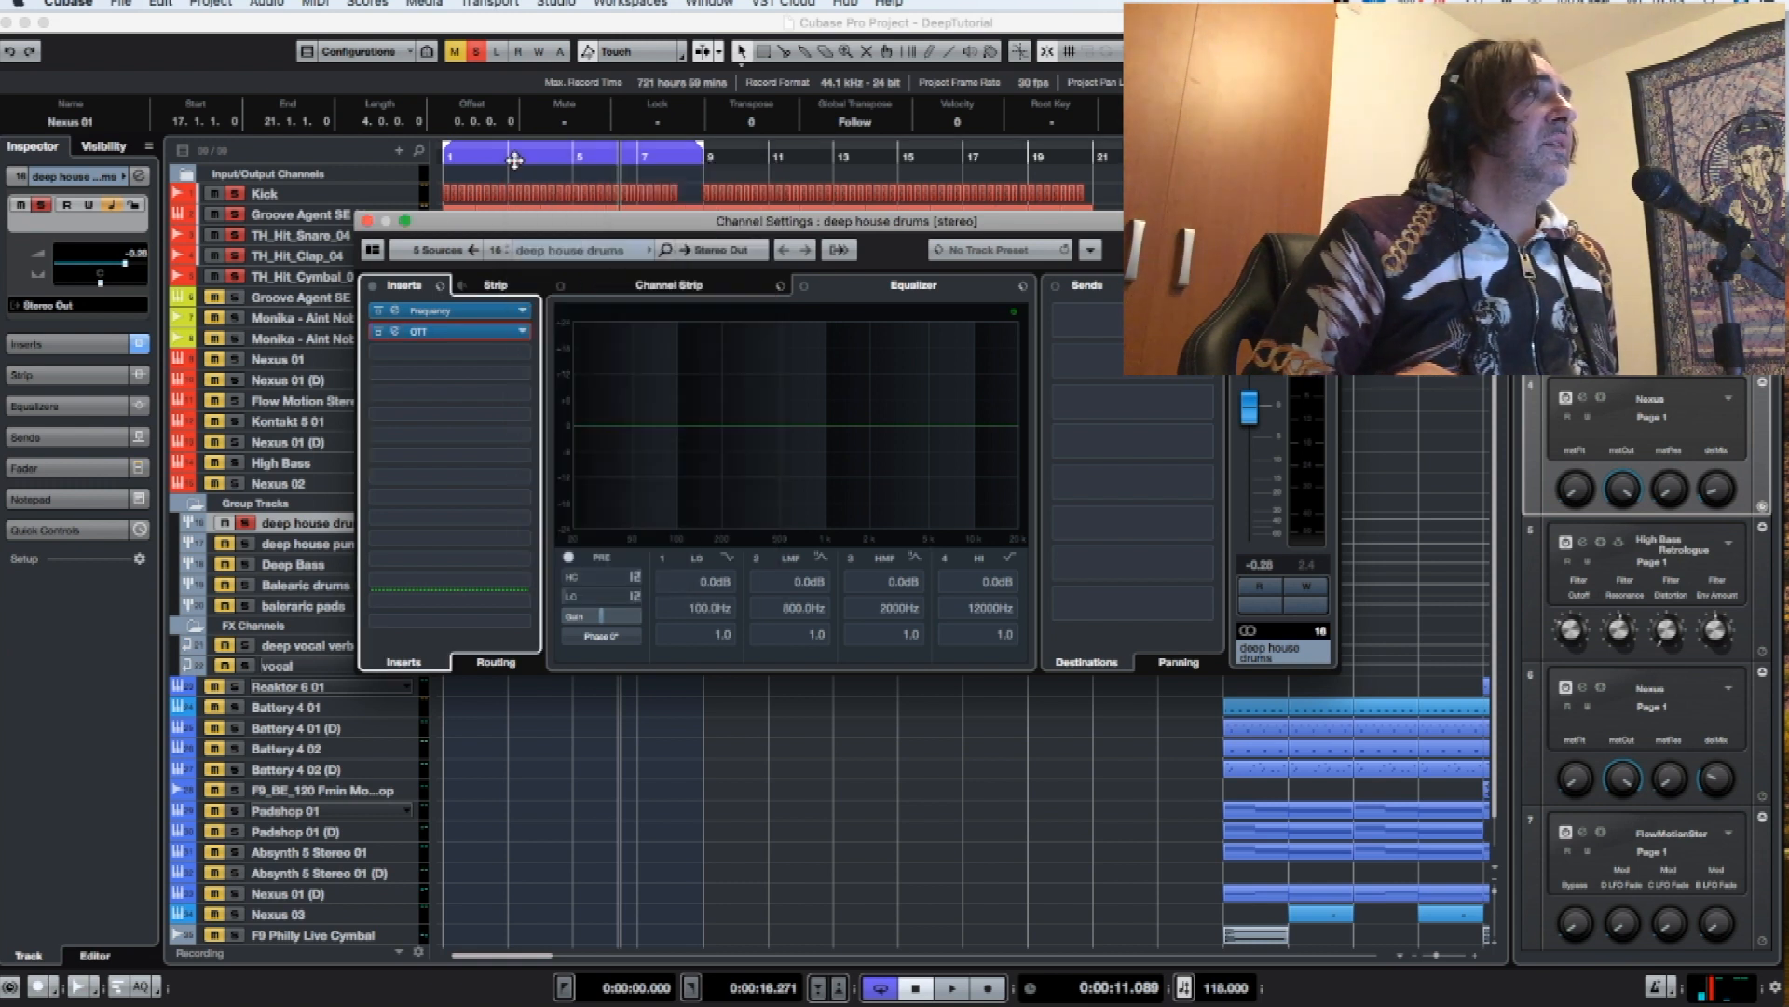
- Compare the drums during playback with OTT bypassed and active, leave it active, stop playback and close the channel settings
left_click(378, 333)
key("space")
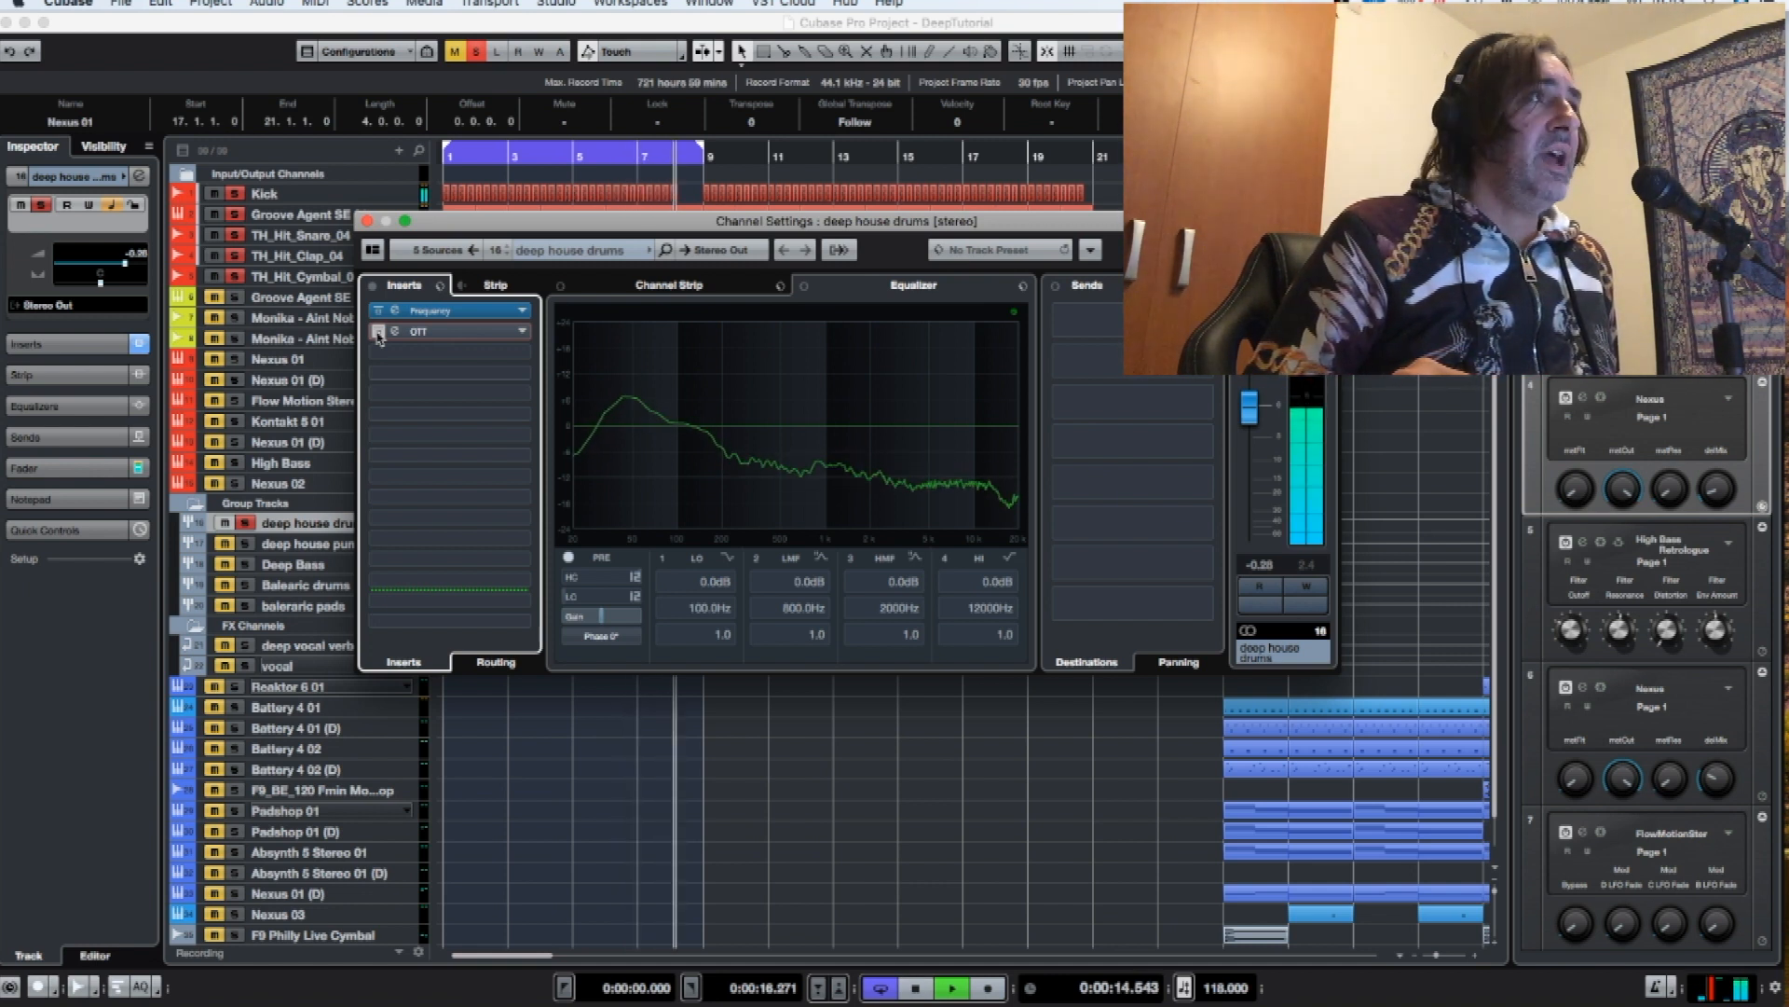
left_click(377, 332)
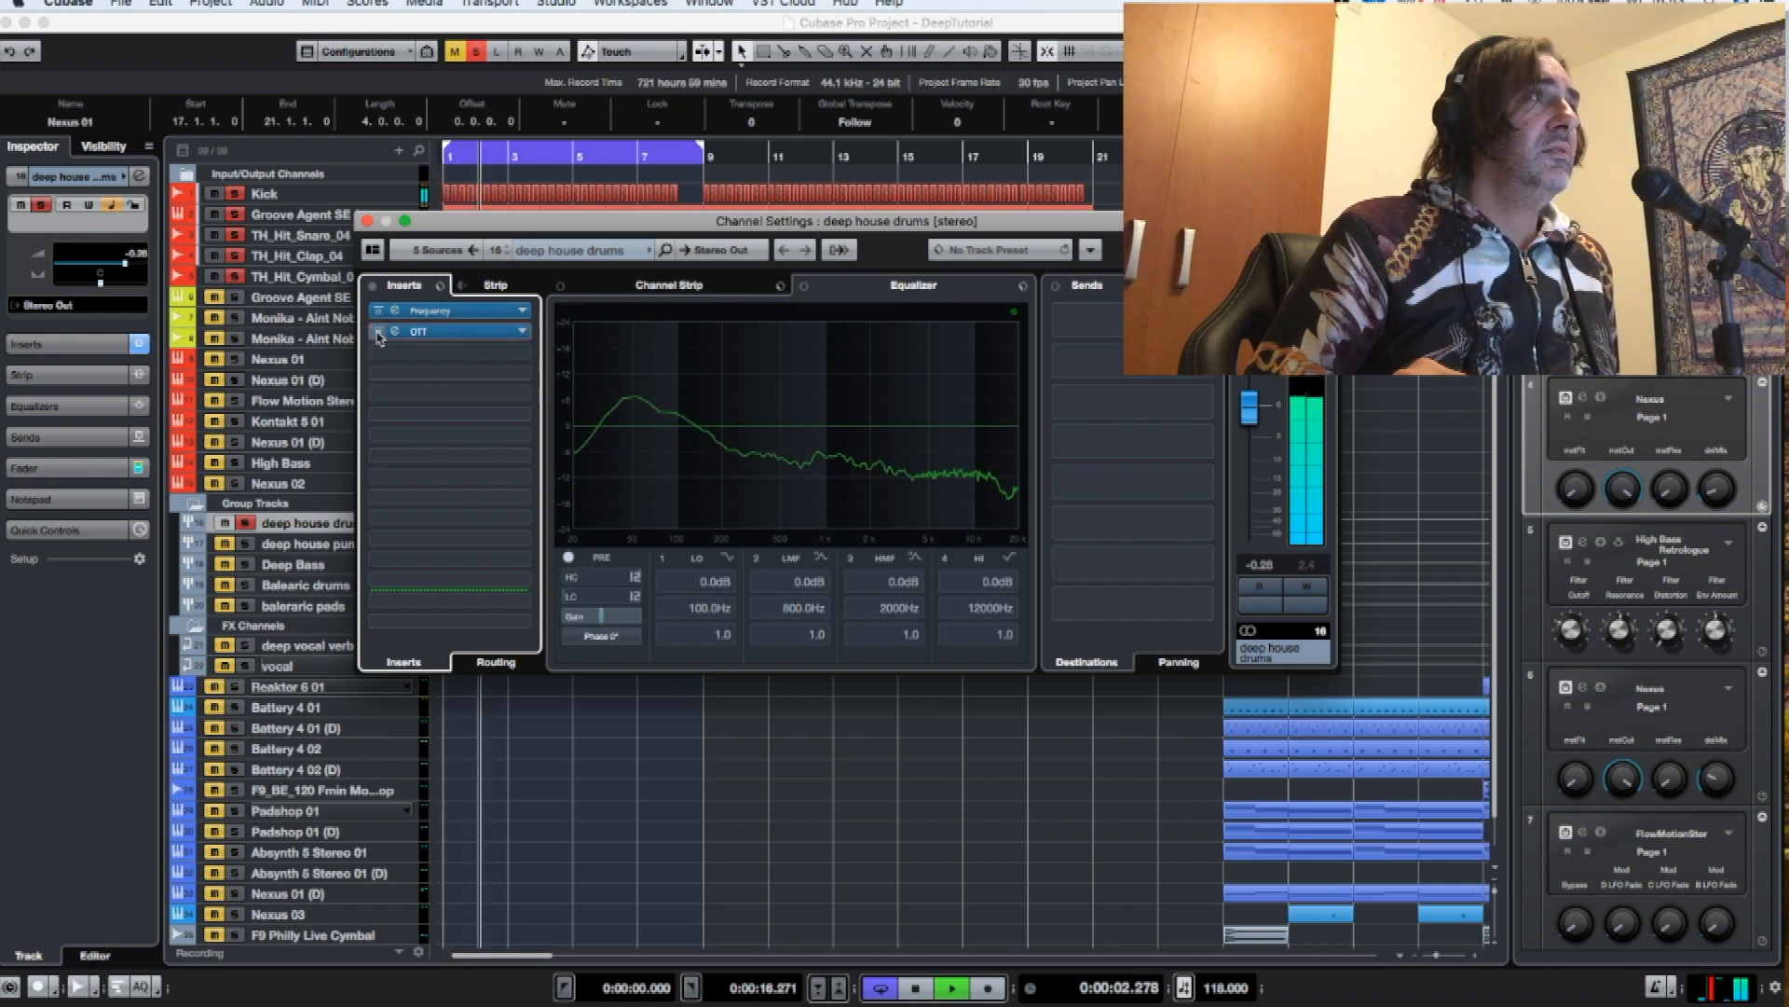
left_click(378, 333)
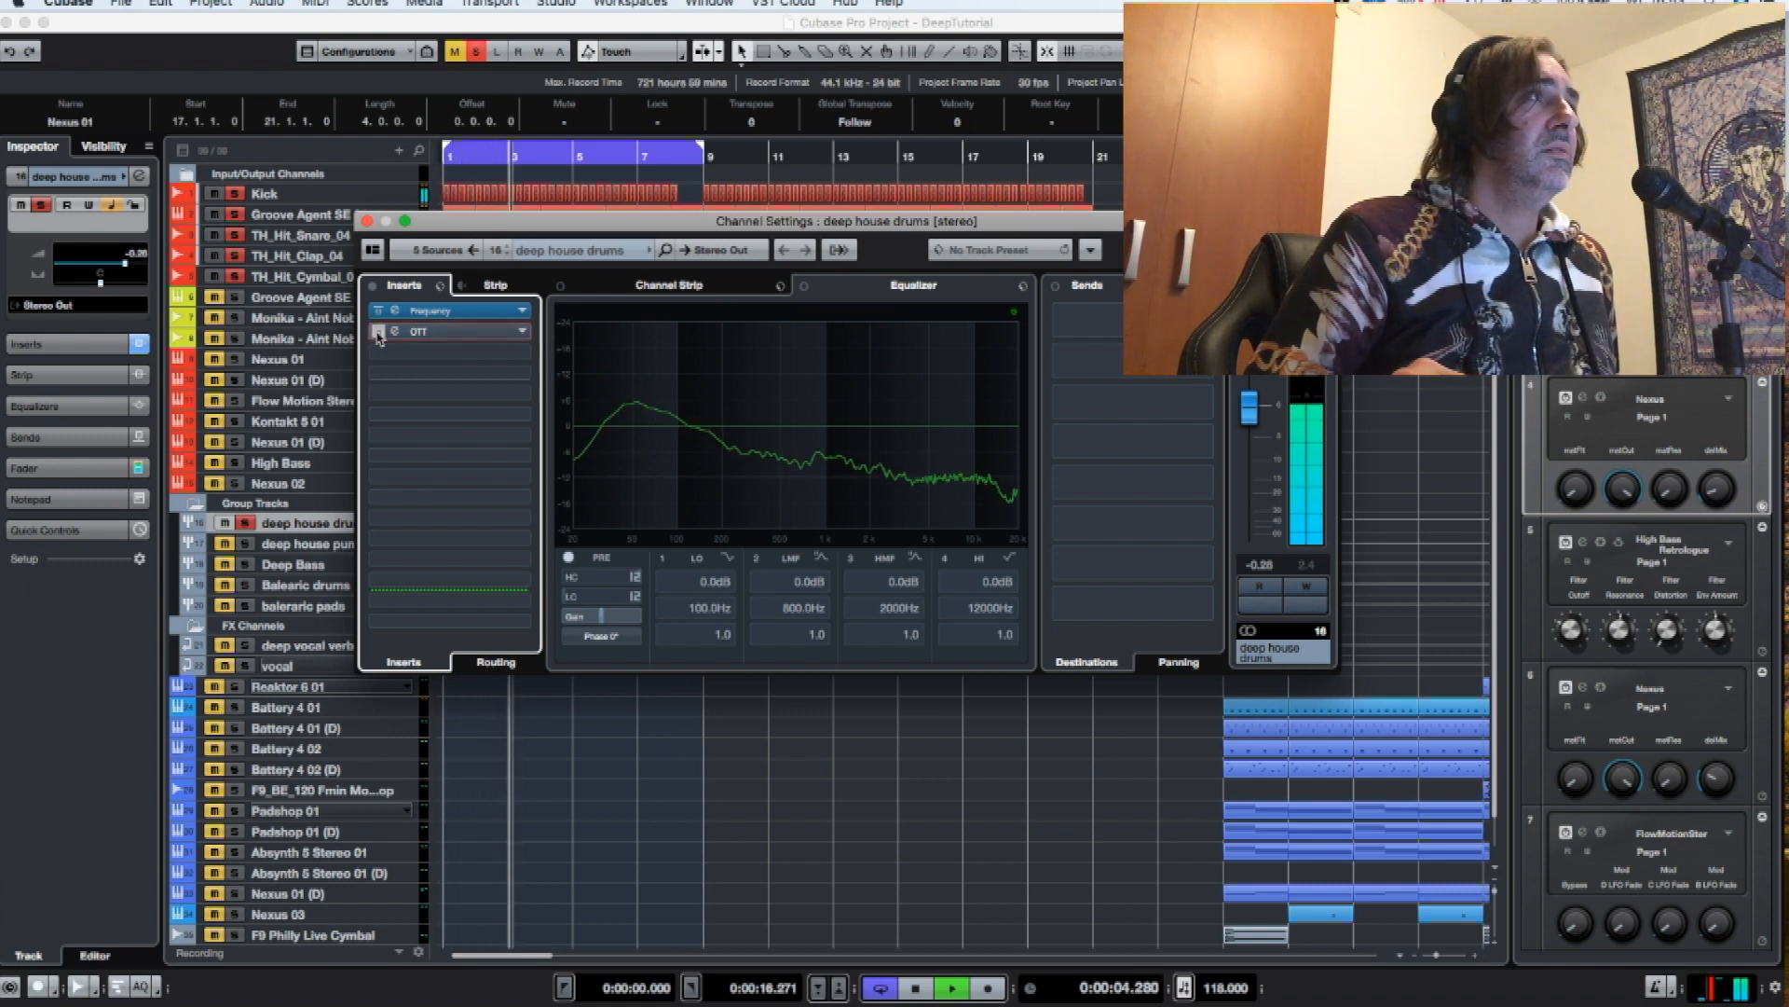
left_click(378, 333)
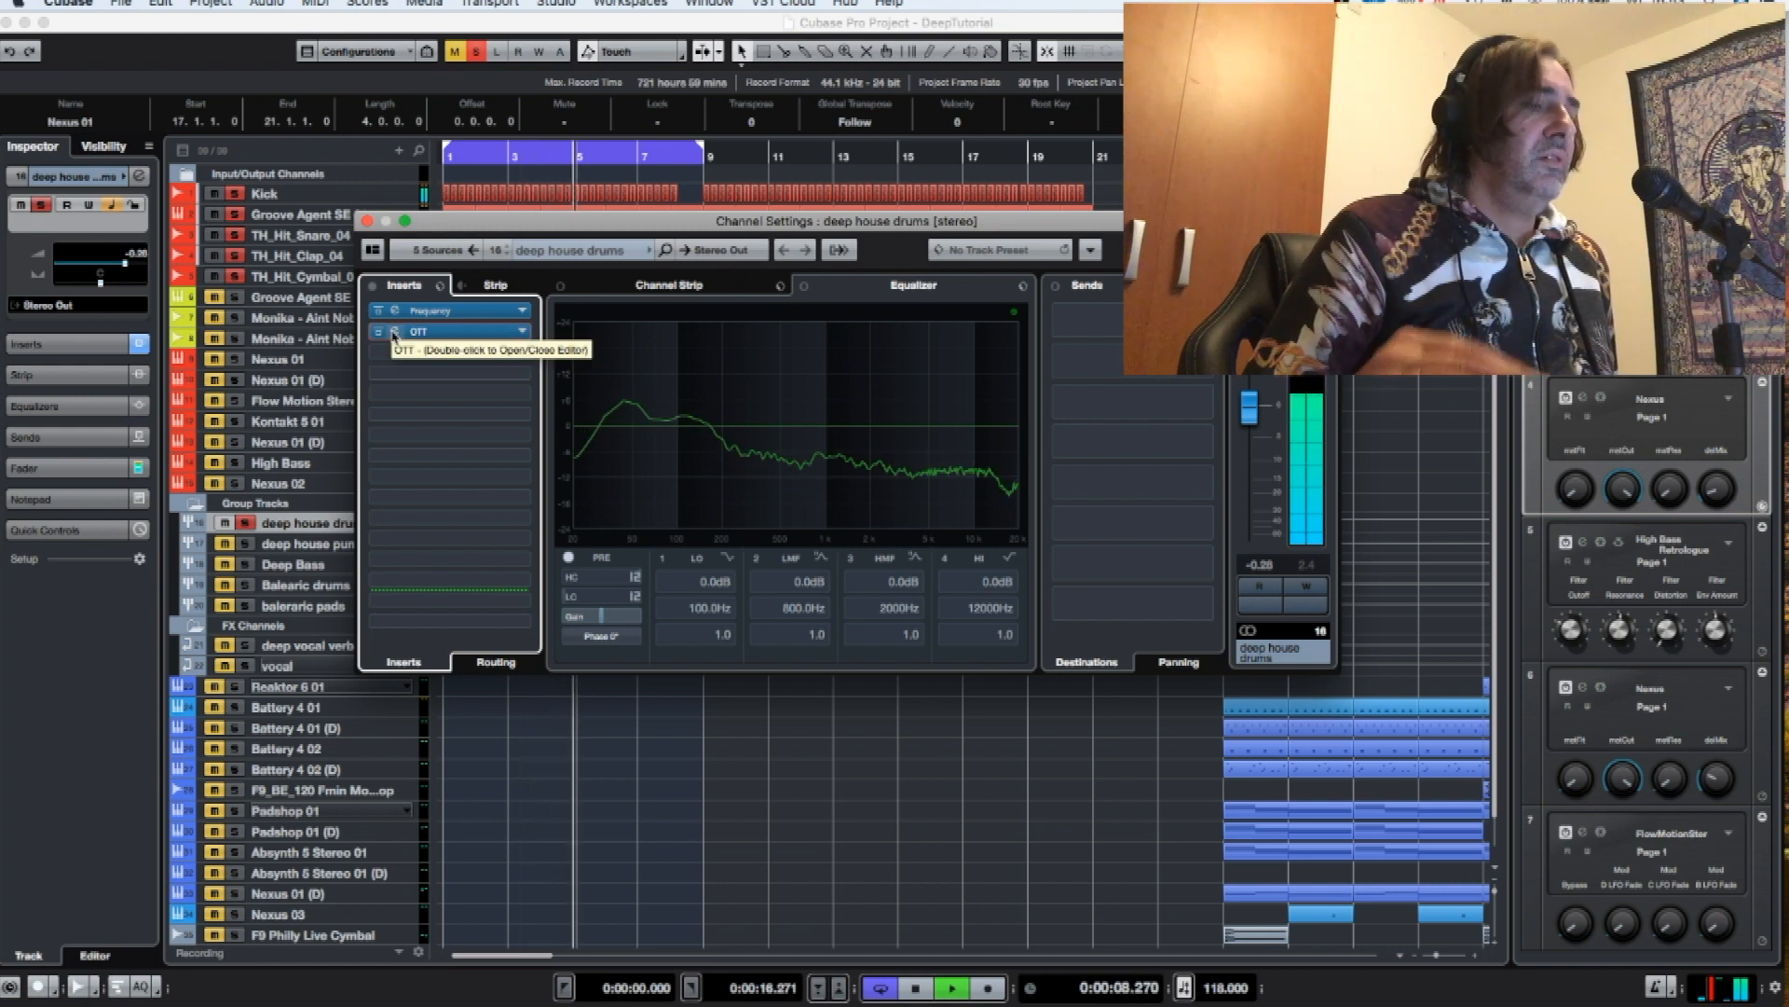
key("space")
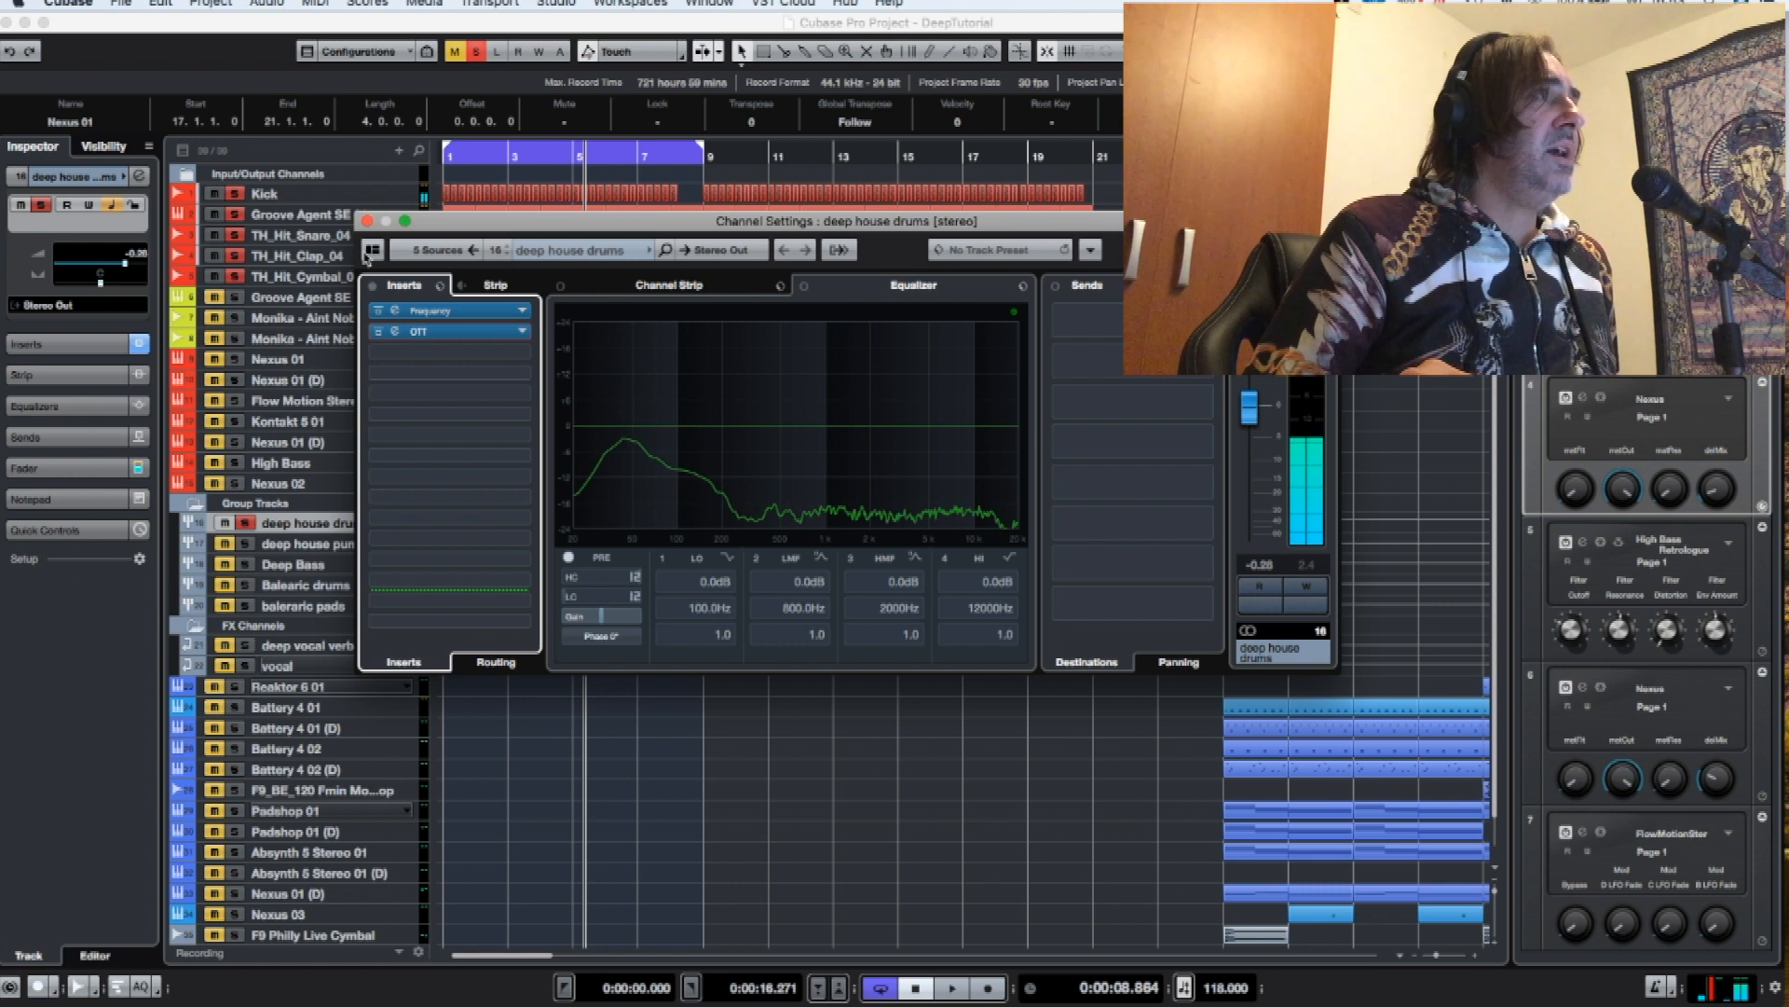
left_click(366, 220)
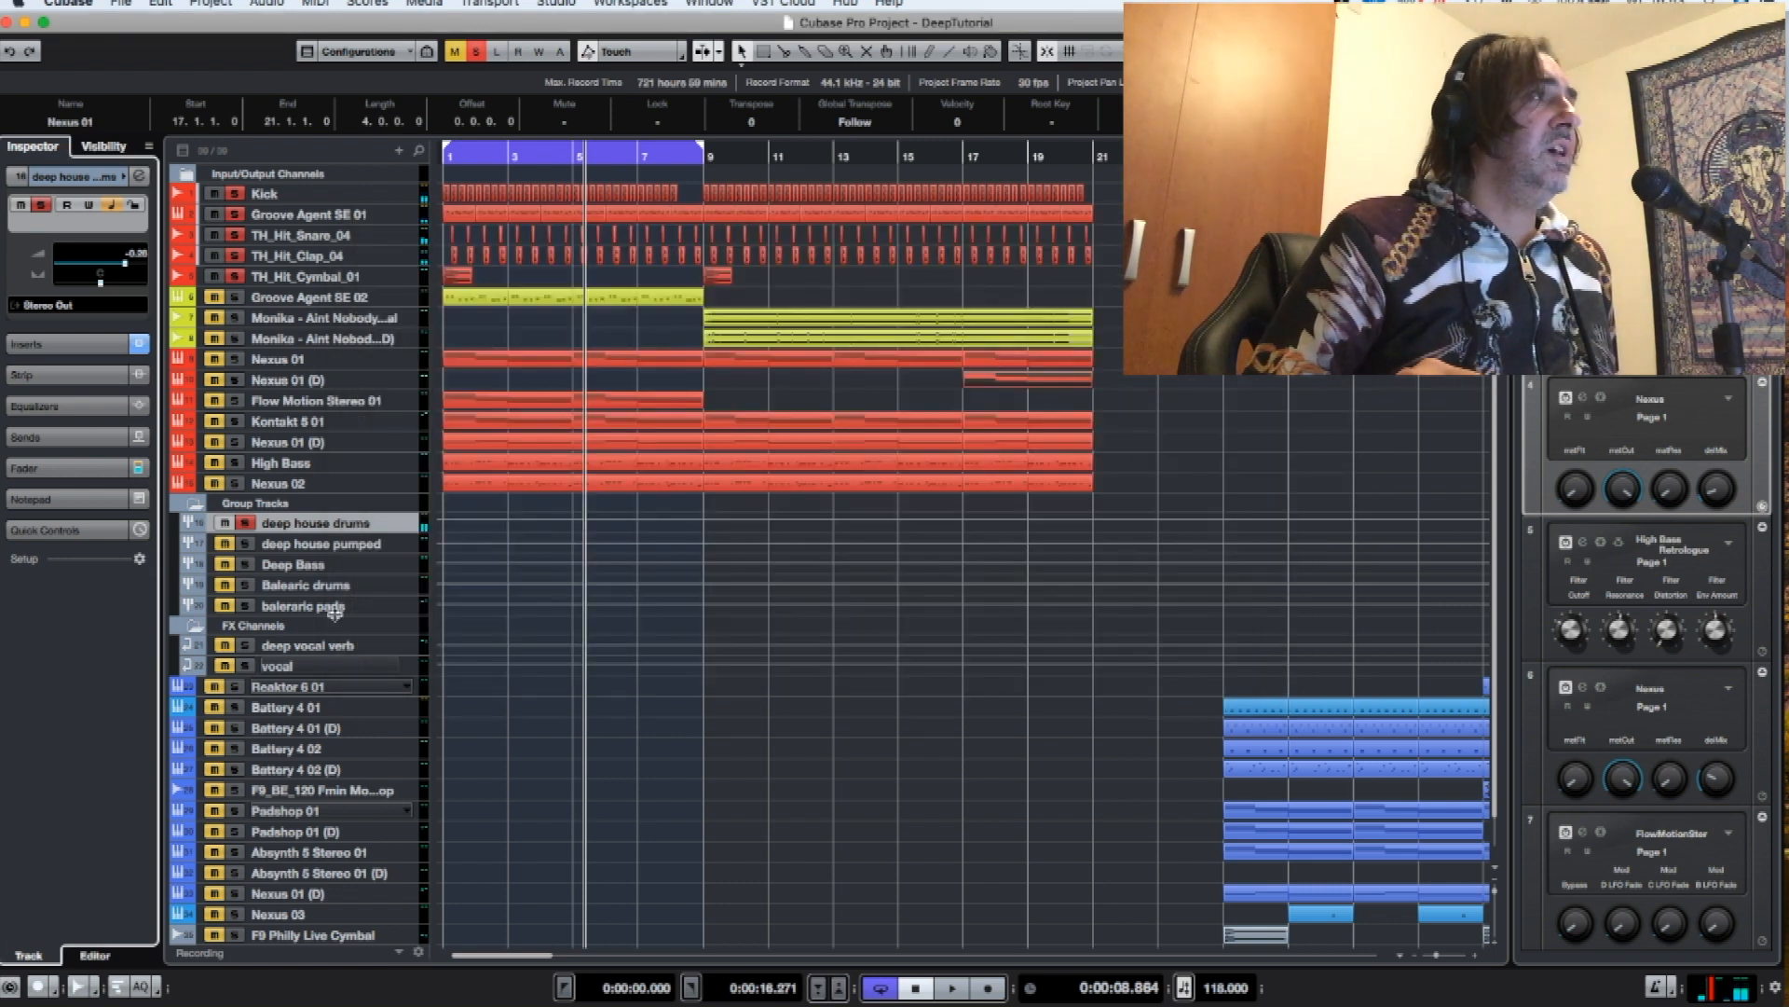
- Solo the Groove Agent SE 02 track in place of deep house drums, play it and stop playback
left_click(243, 524)
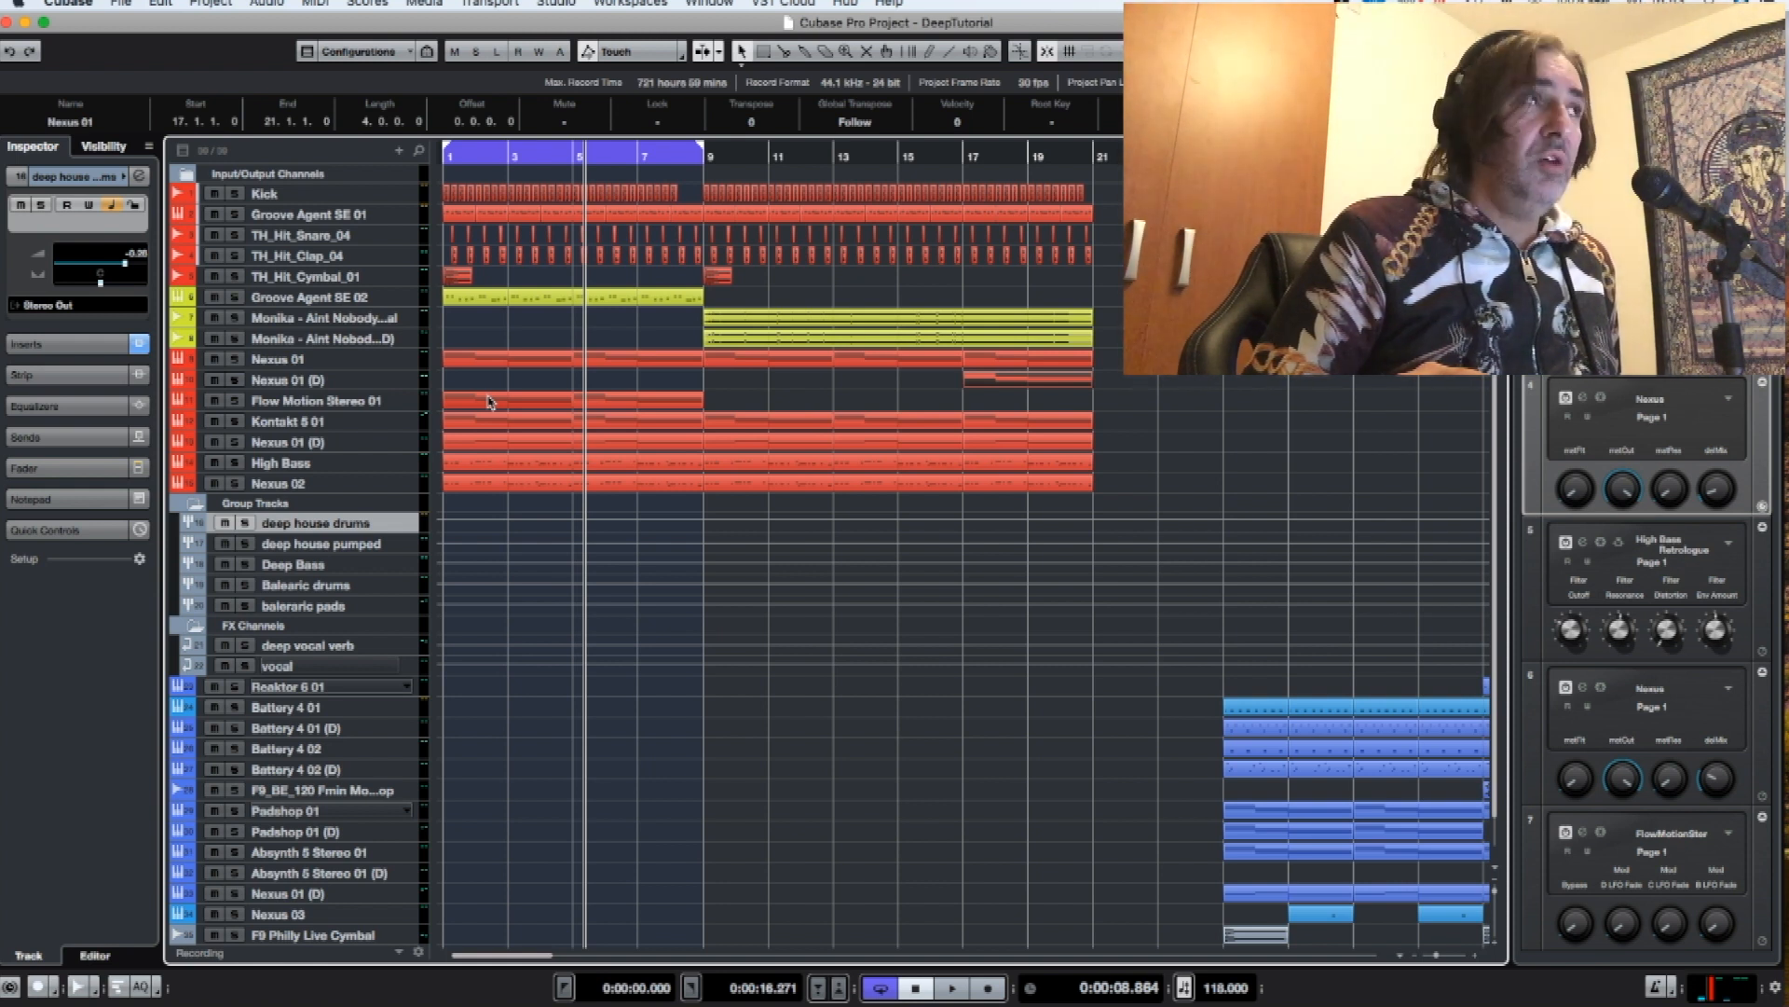
left_click(235, 296)
left_click(289, 298)
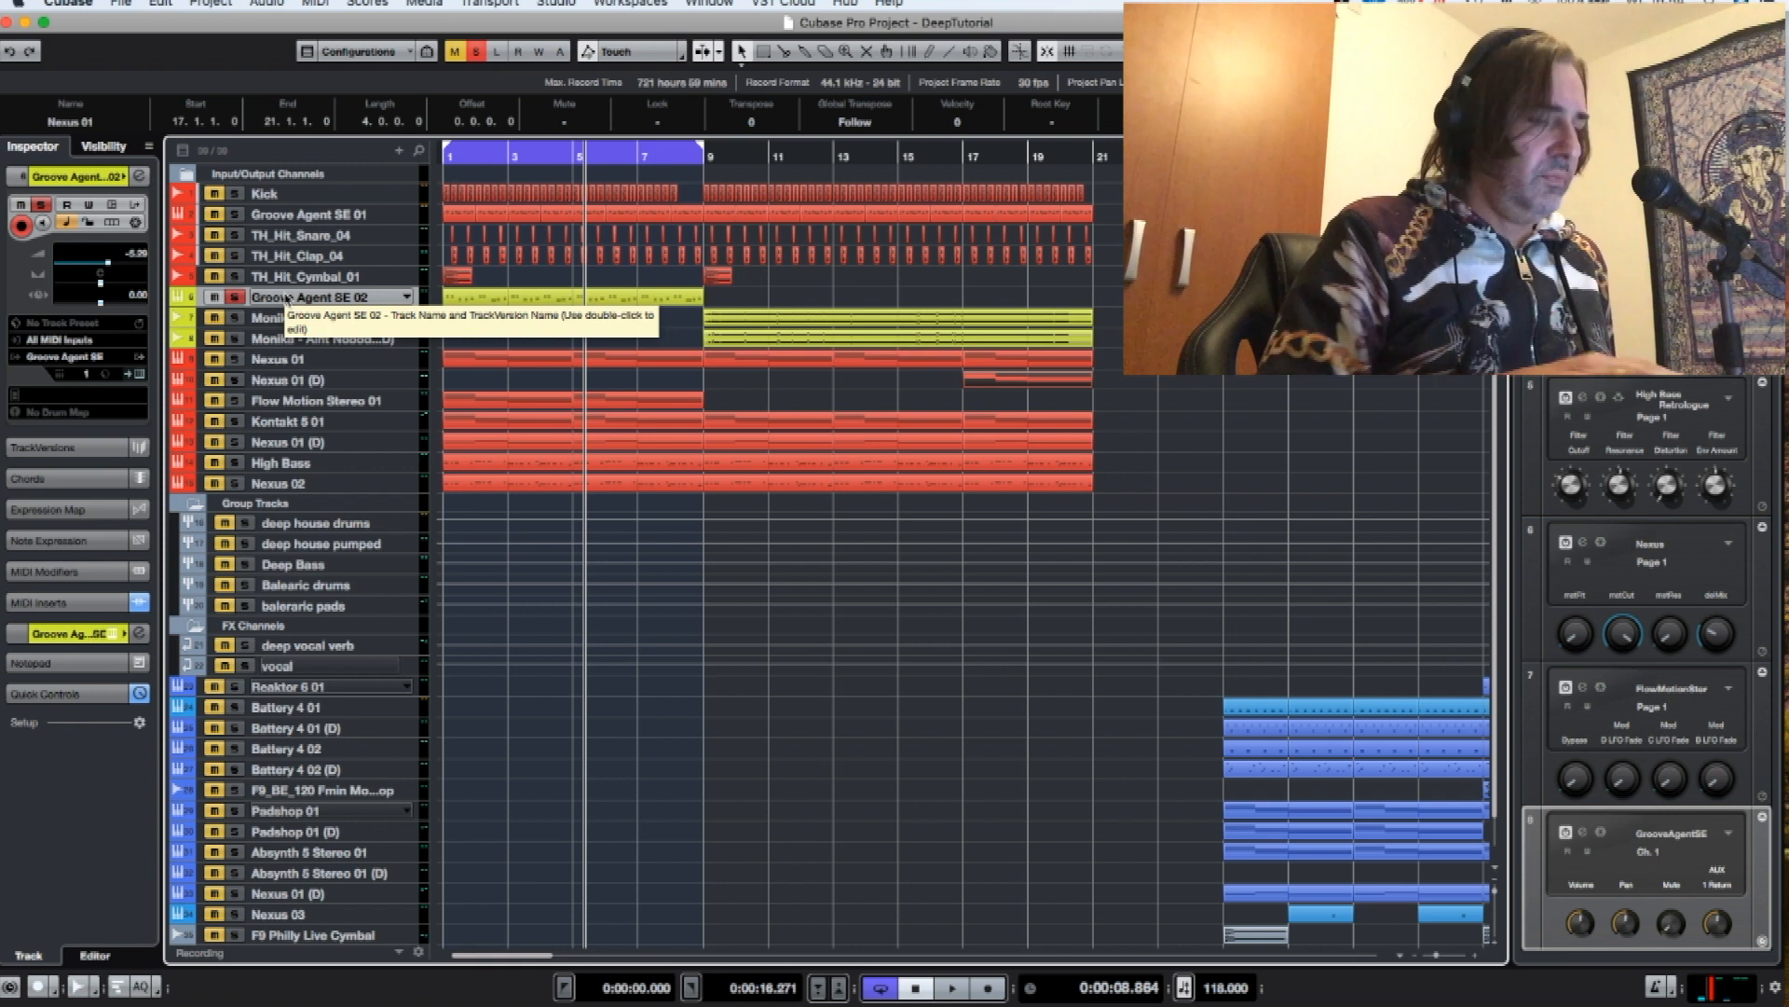
key("space")
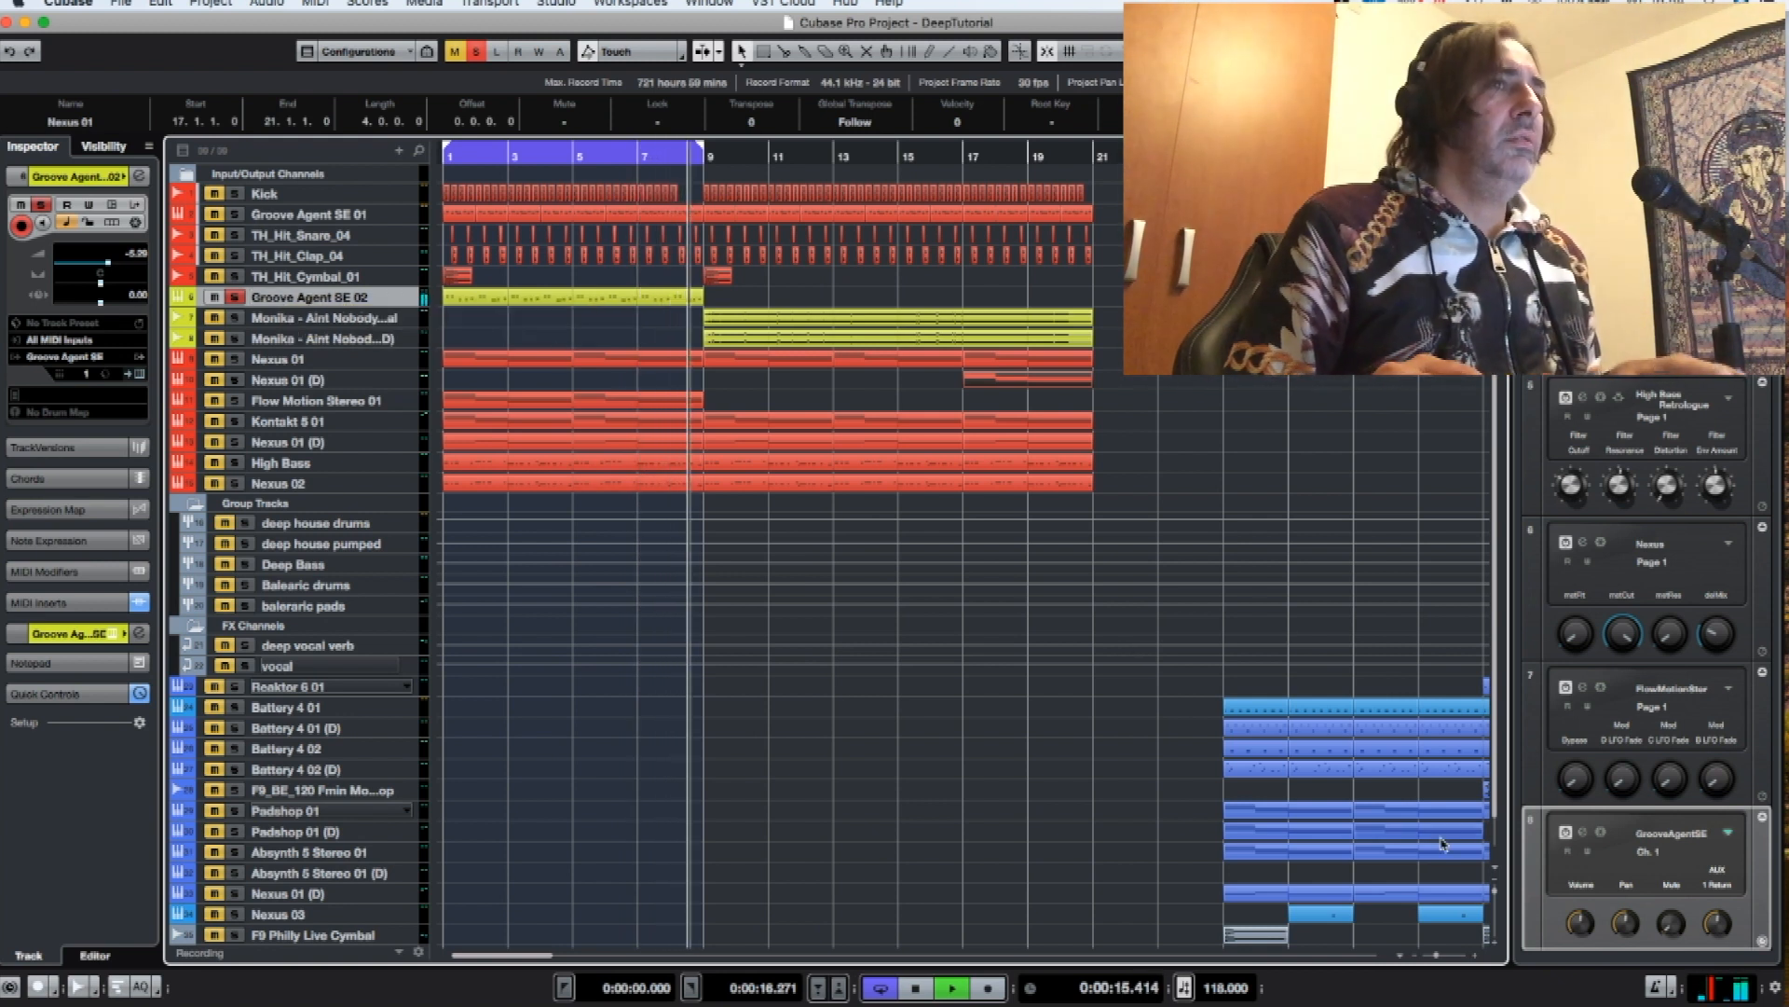
left_click(1494, 891)
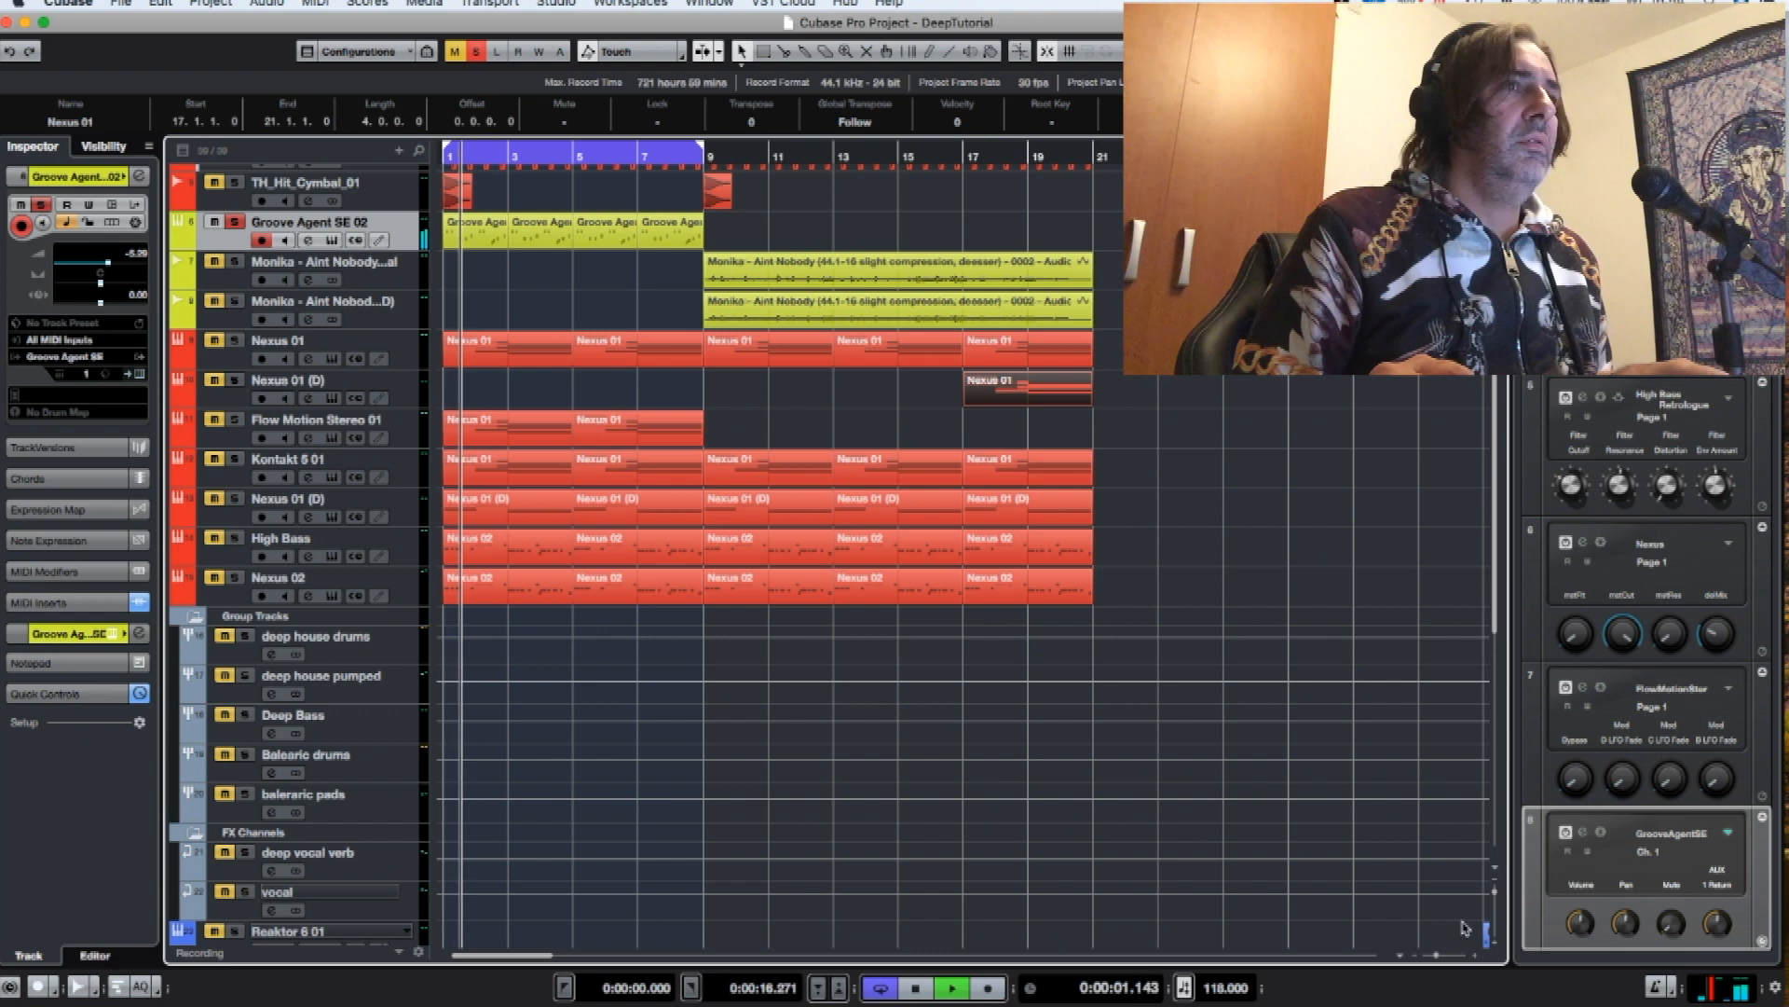
left_click(1436, 957)
key("space")
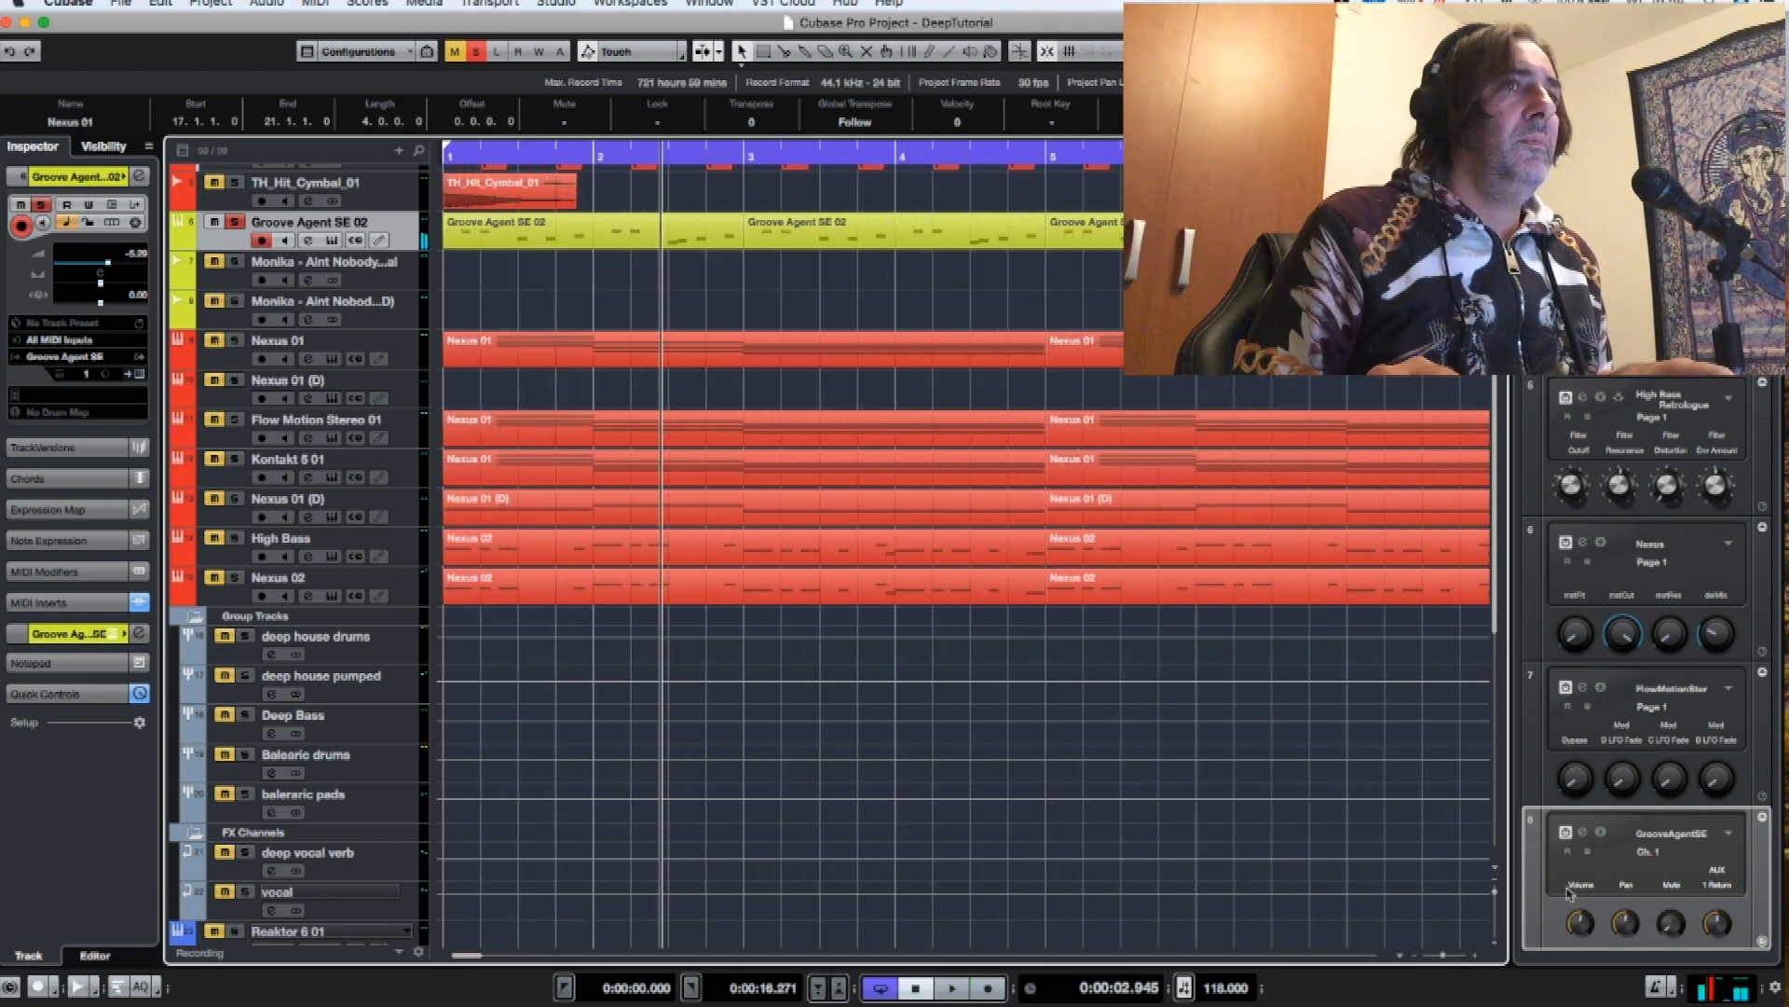
- Open the Groove Agent SE instrument of Groove Agent SE 02, audition its six vocal sample pads and close it
left_click(1584, 833)
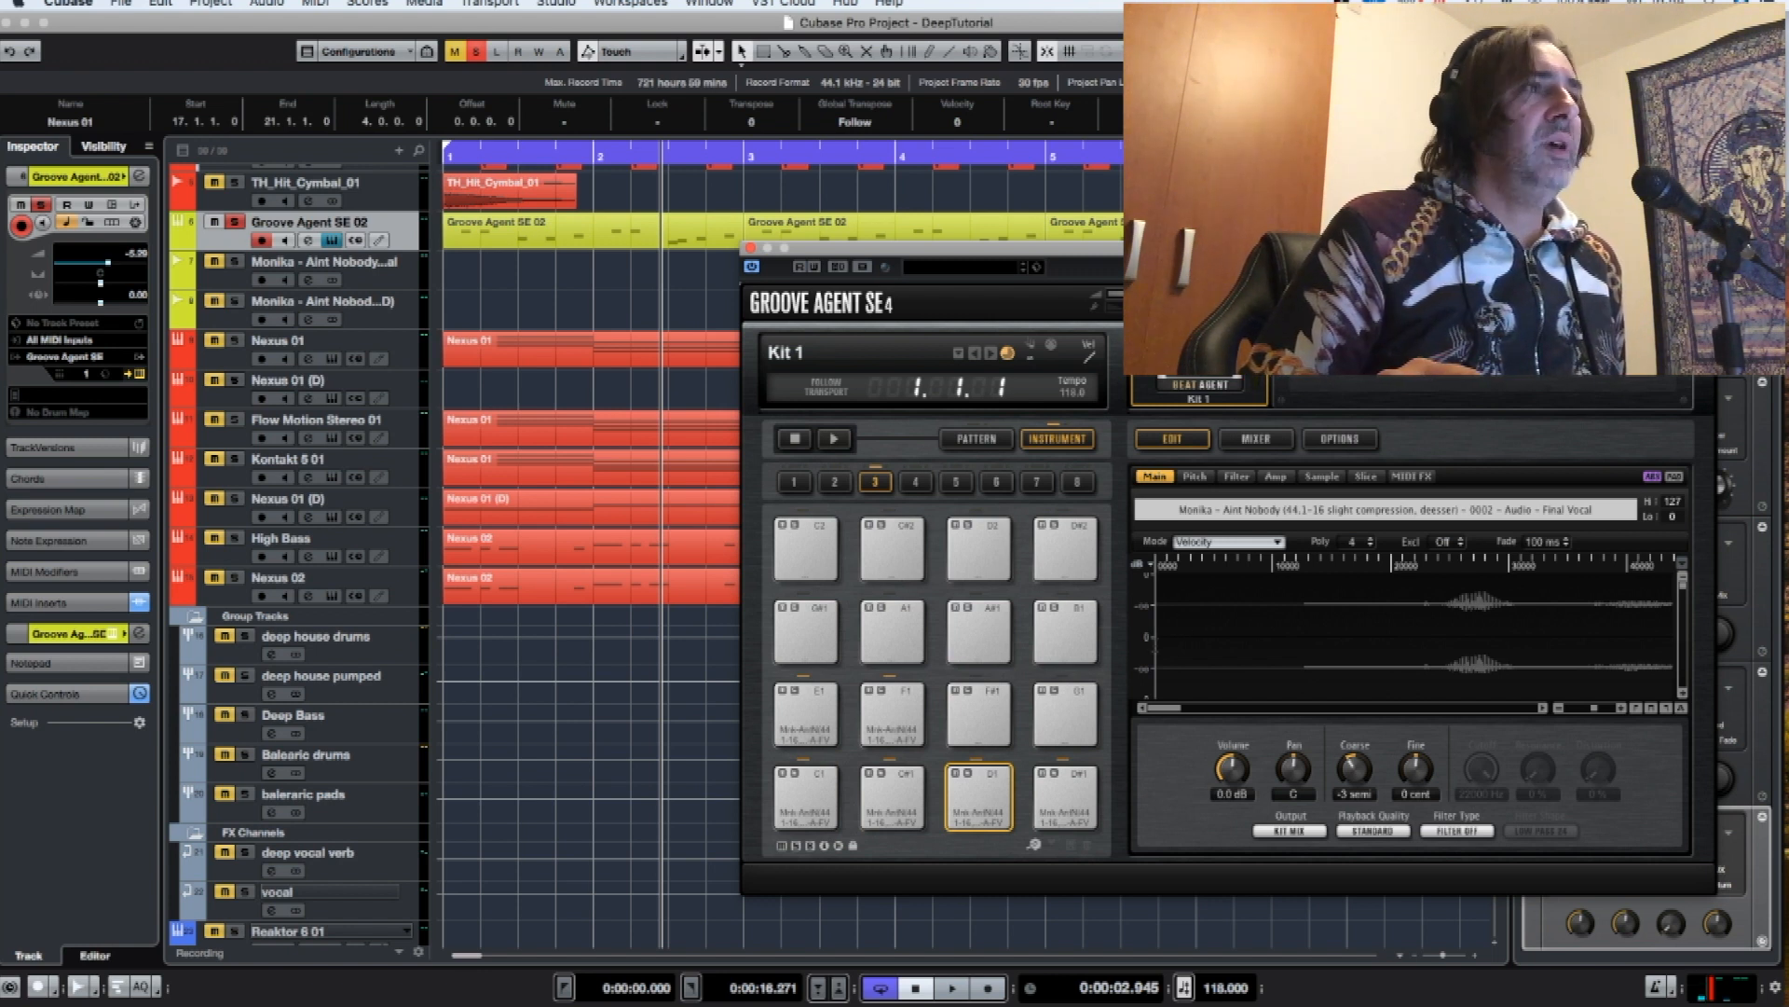
left_click(805, 797)
left_click(902, 795)
left_click(979, 797)
left_click(1069, 792)
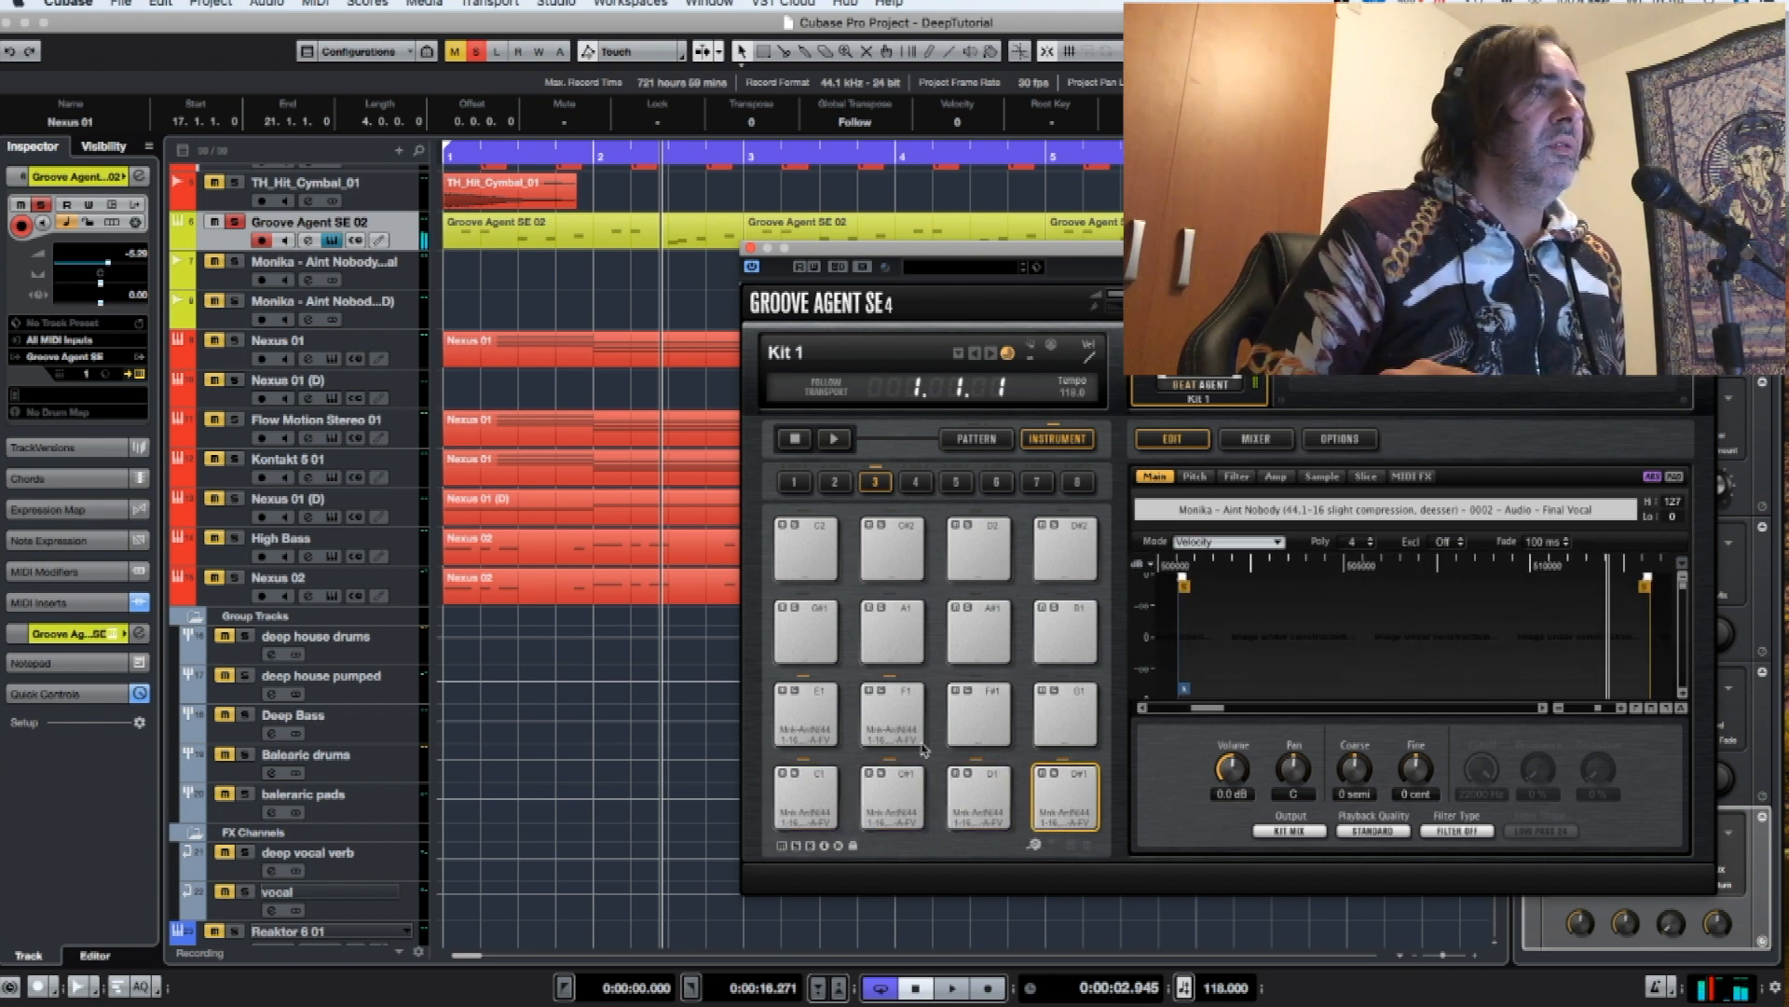
left_click(880, 703)
left_click(799, 714)
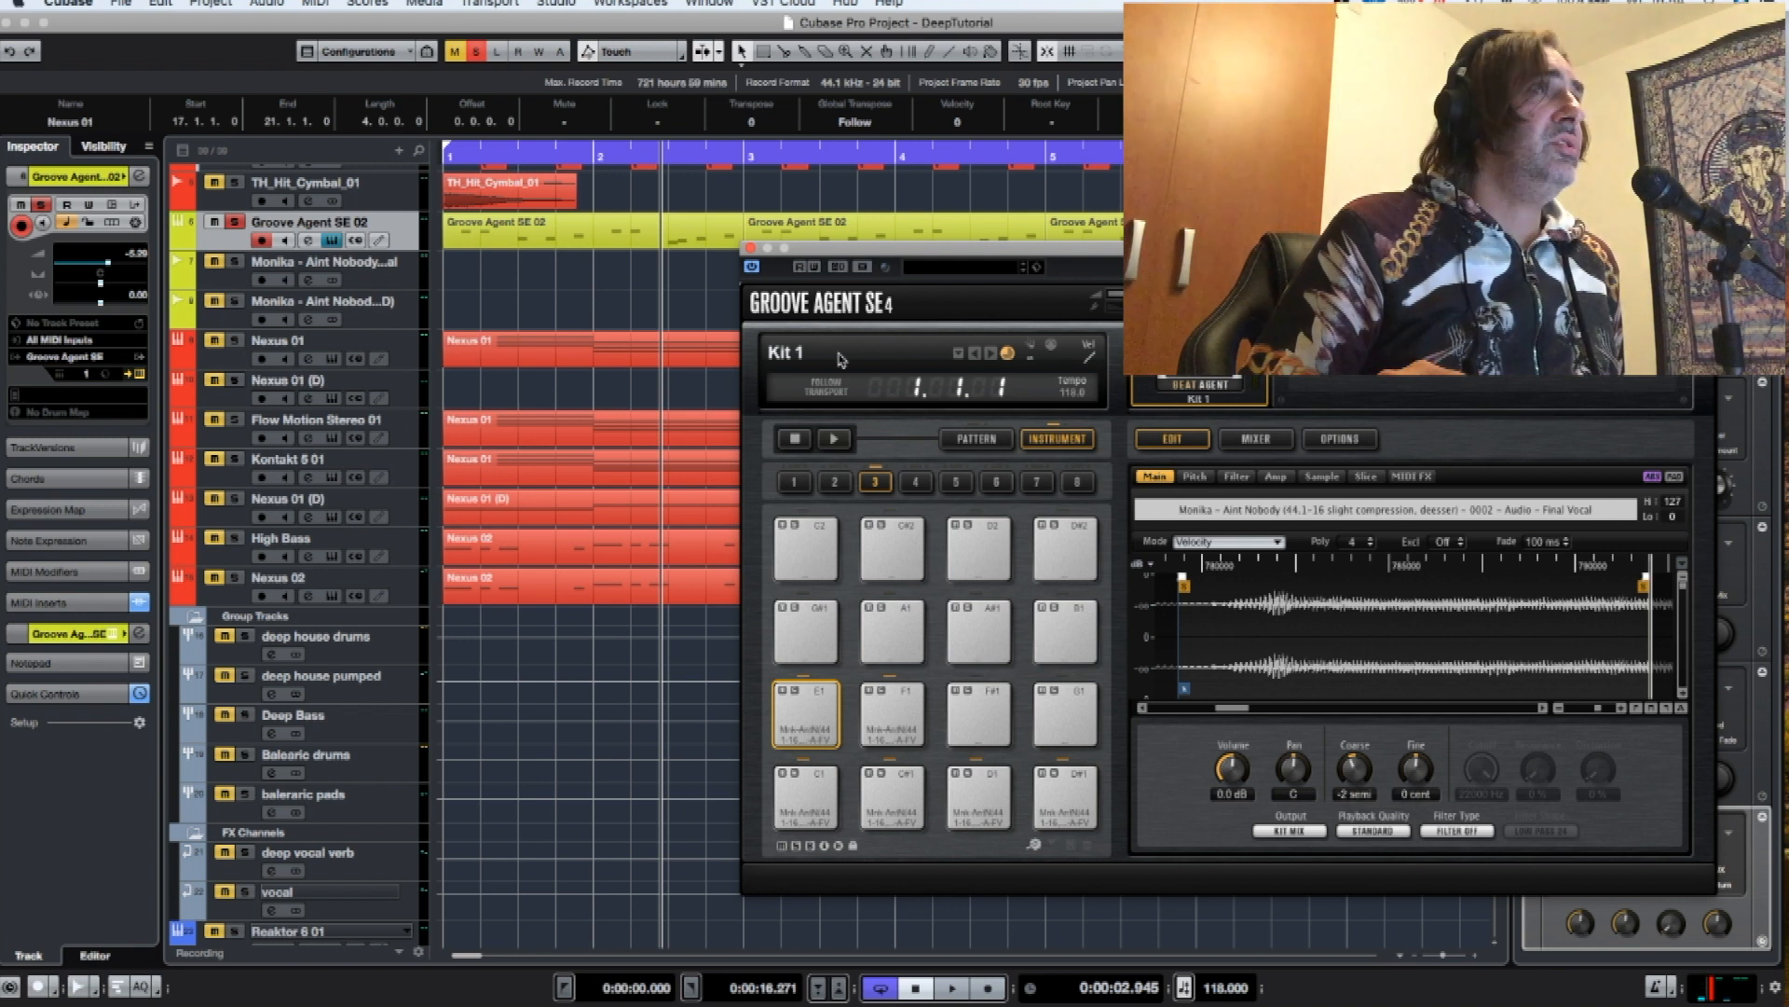
left_click(751, 248)
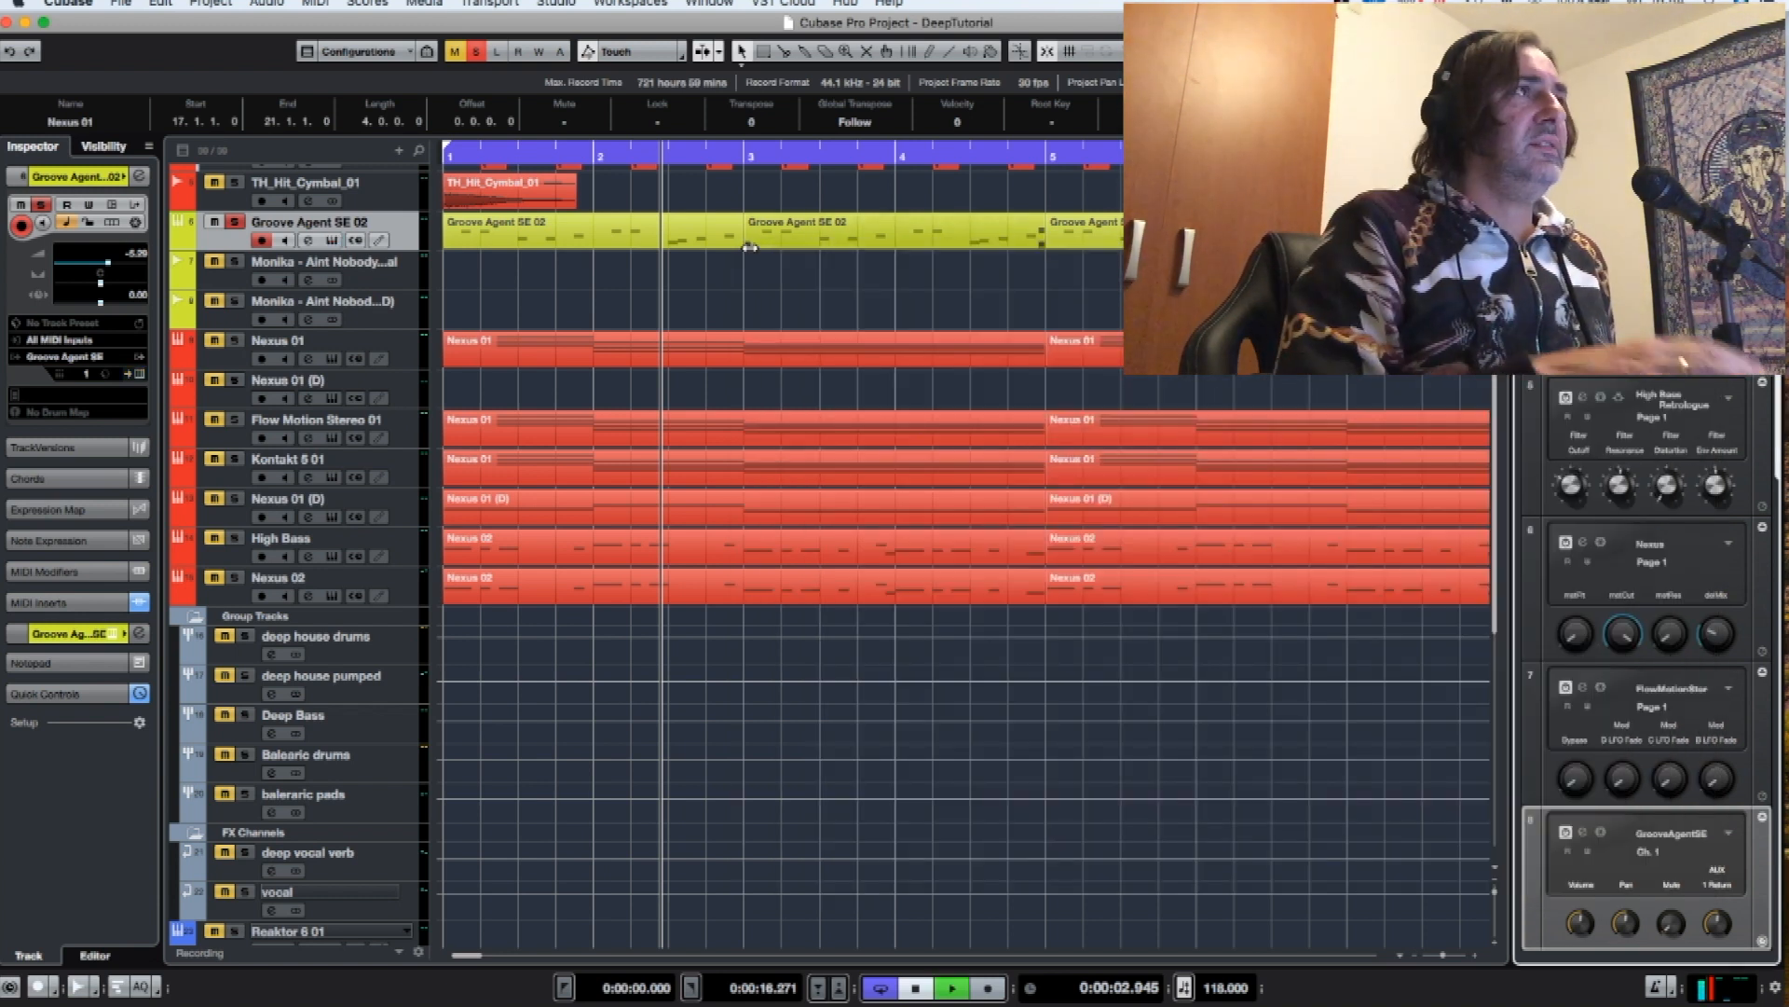
- Replay the soloed Groove Agent SE 02 track, stop playback and unsolo the track
key("space")
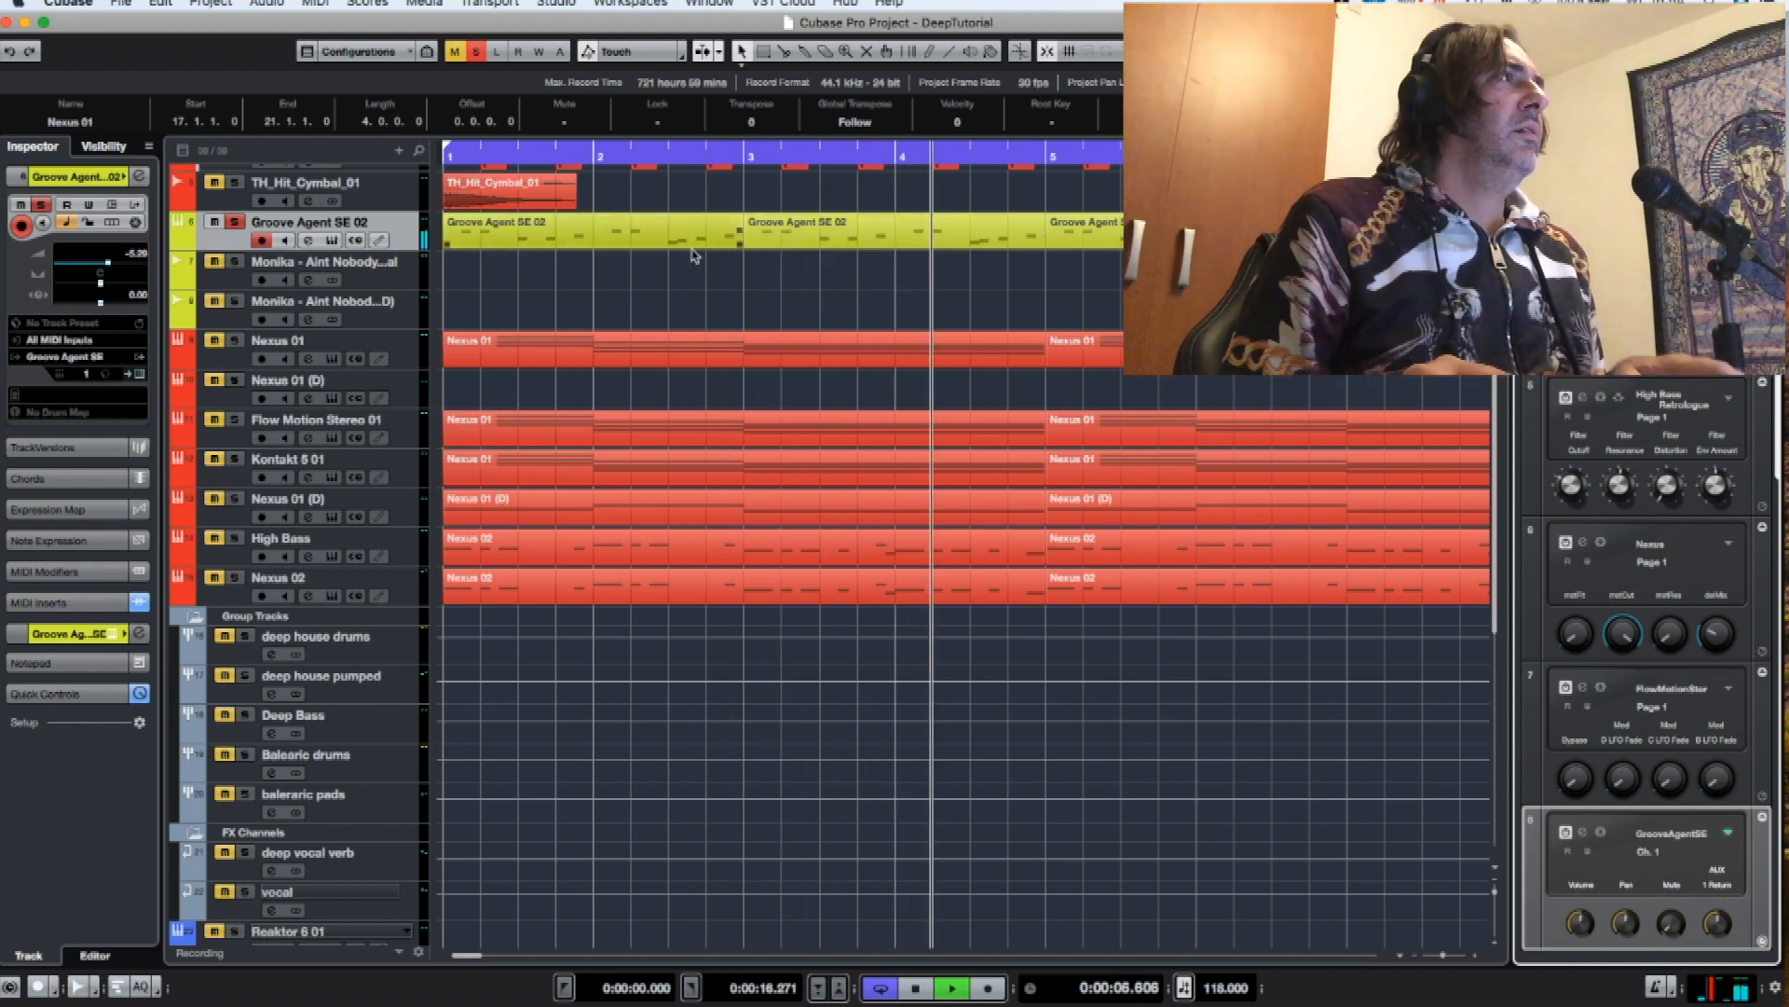
key("space")
left_click(234, 223)
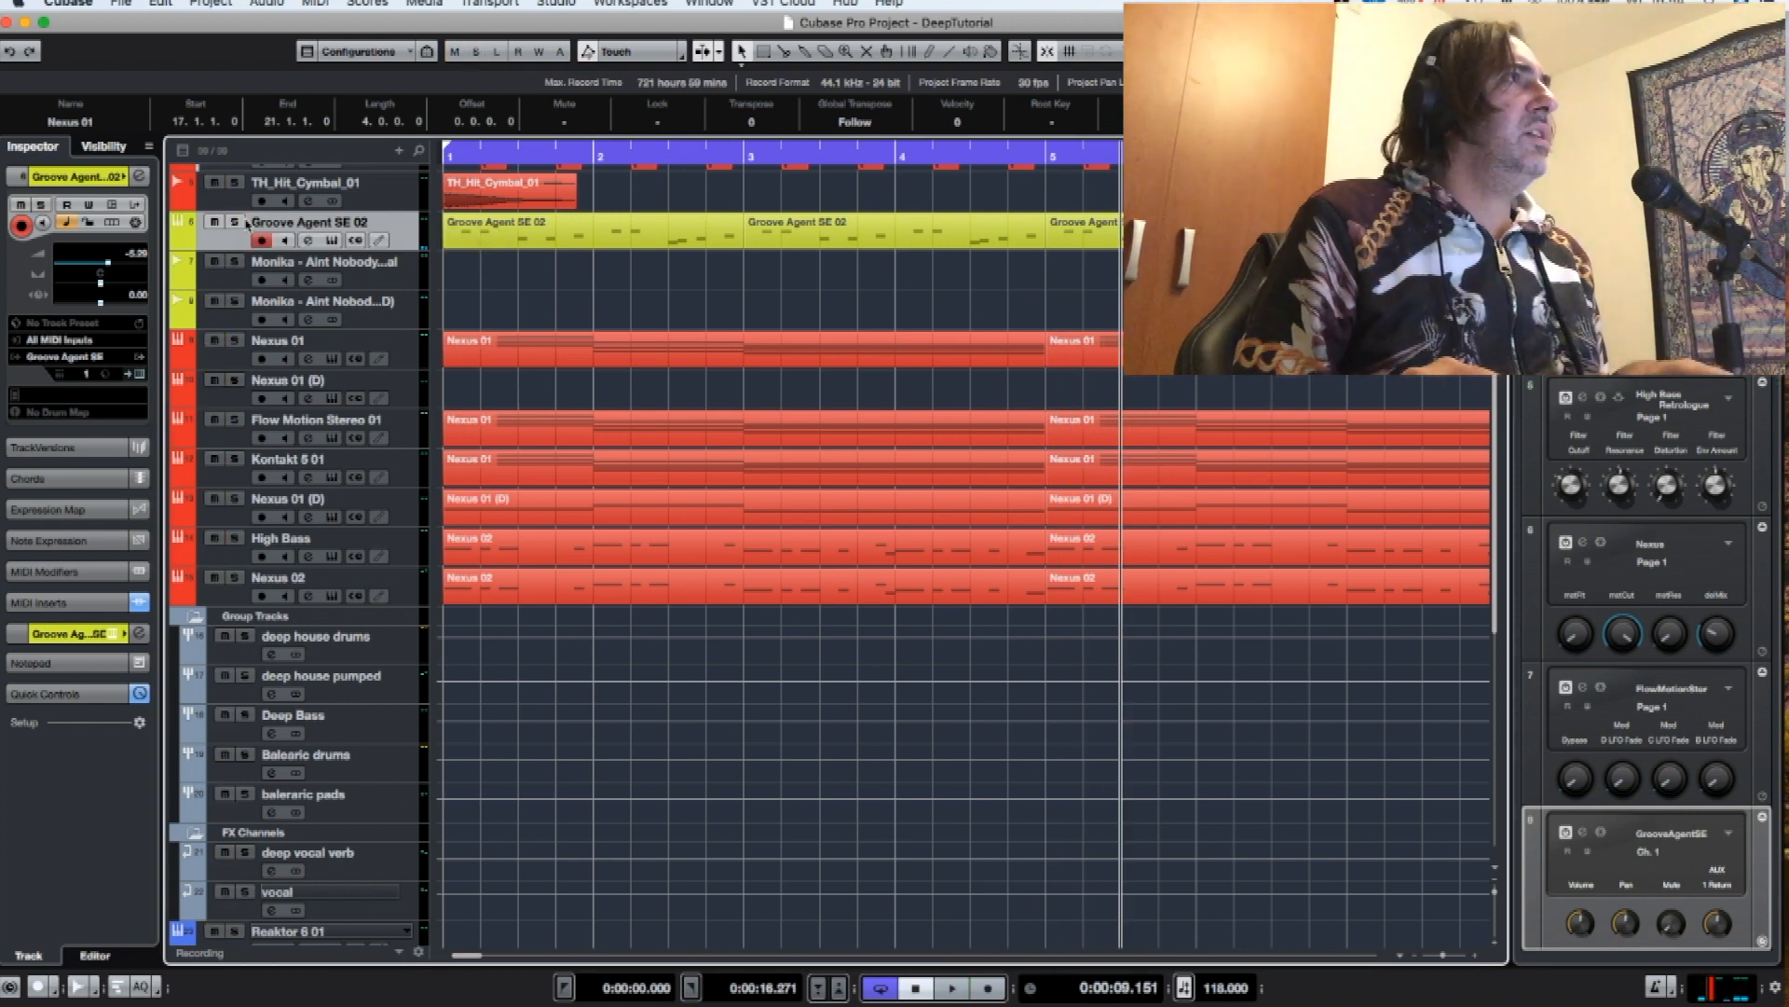
- Play all tracks together from bar 1 to hear the vocal chops in the full mix
left_click(443, 161)
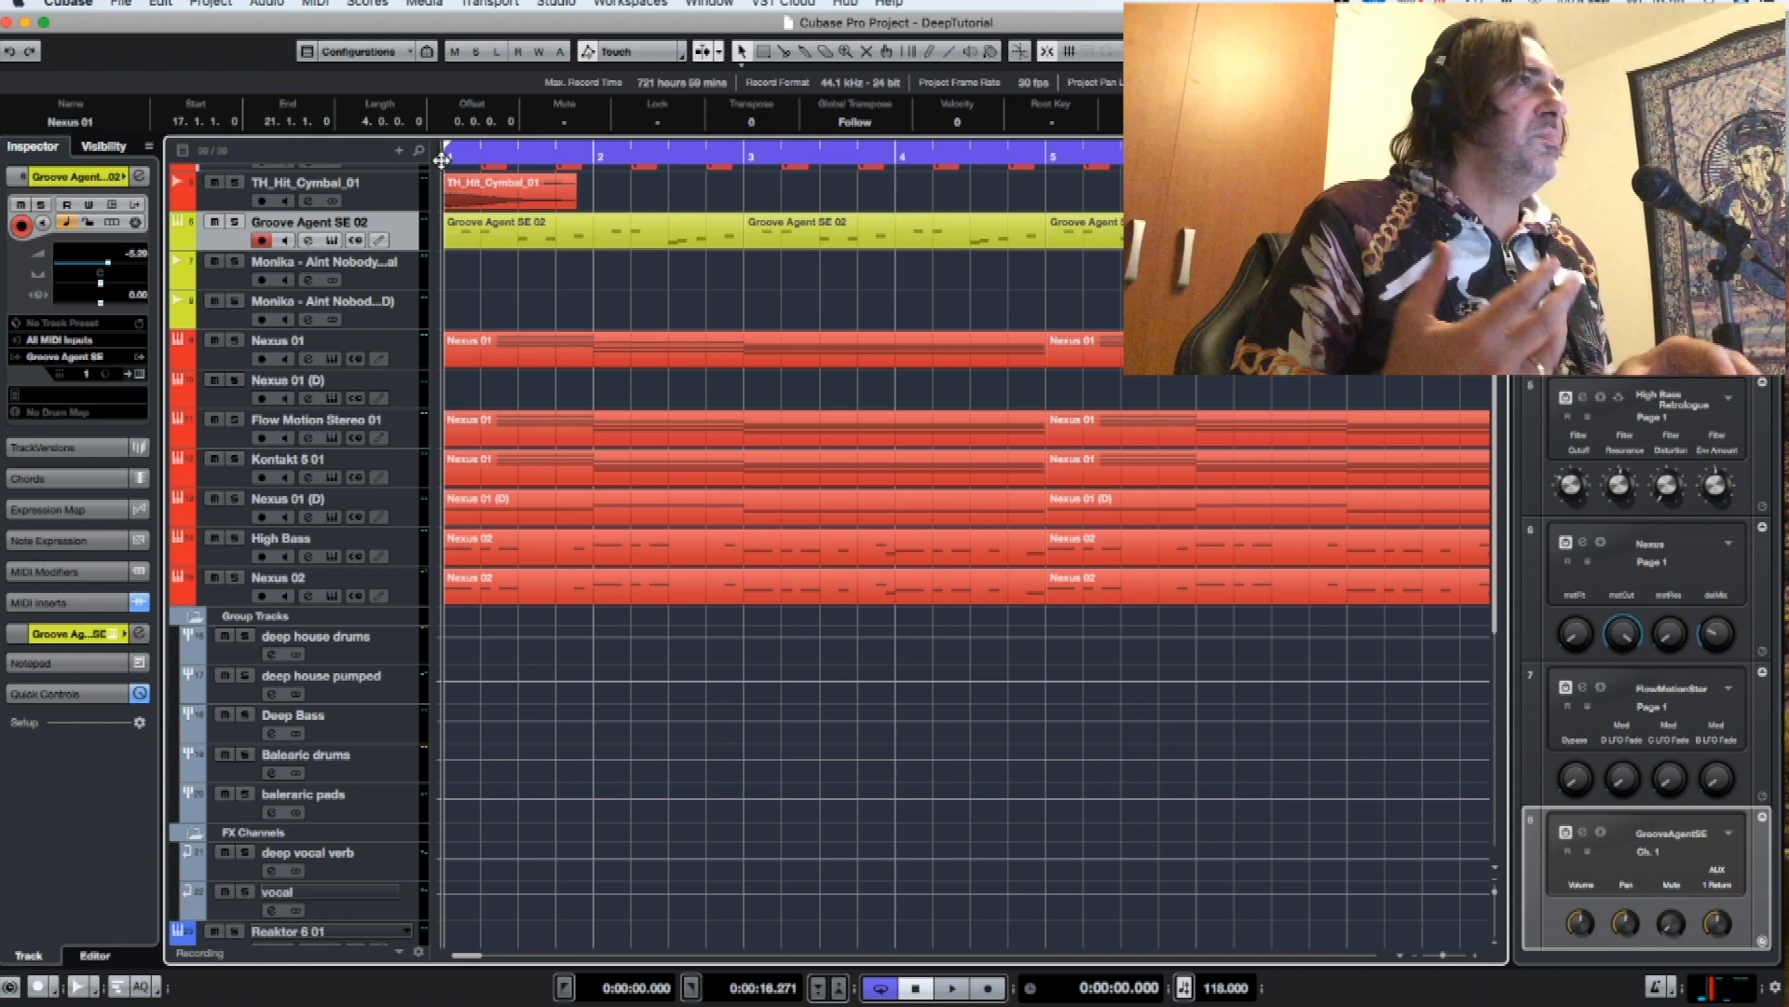
key("space")
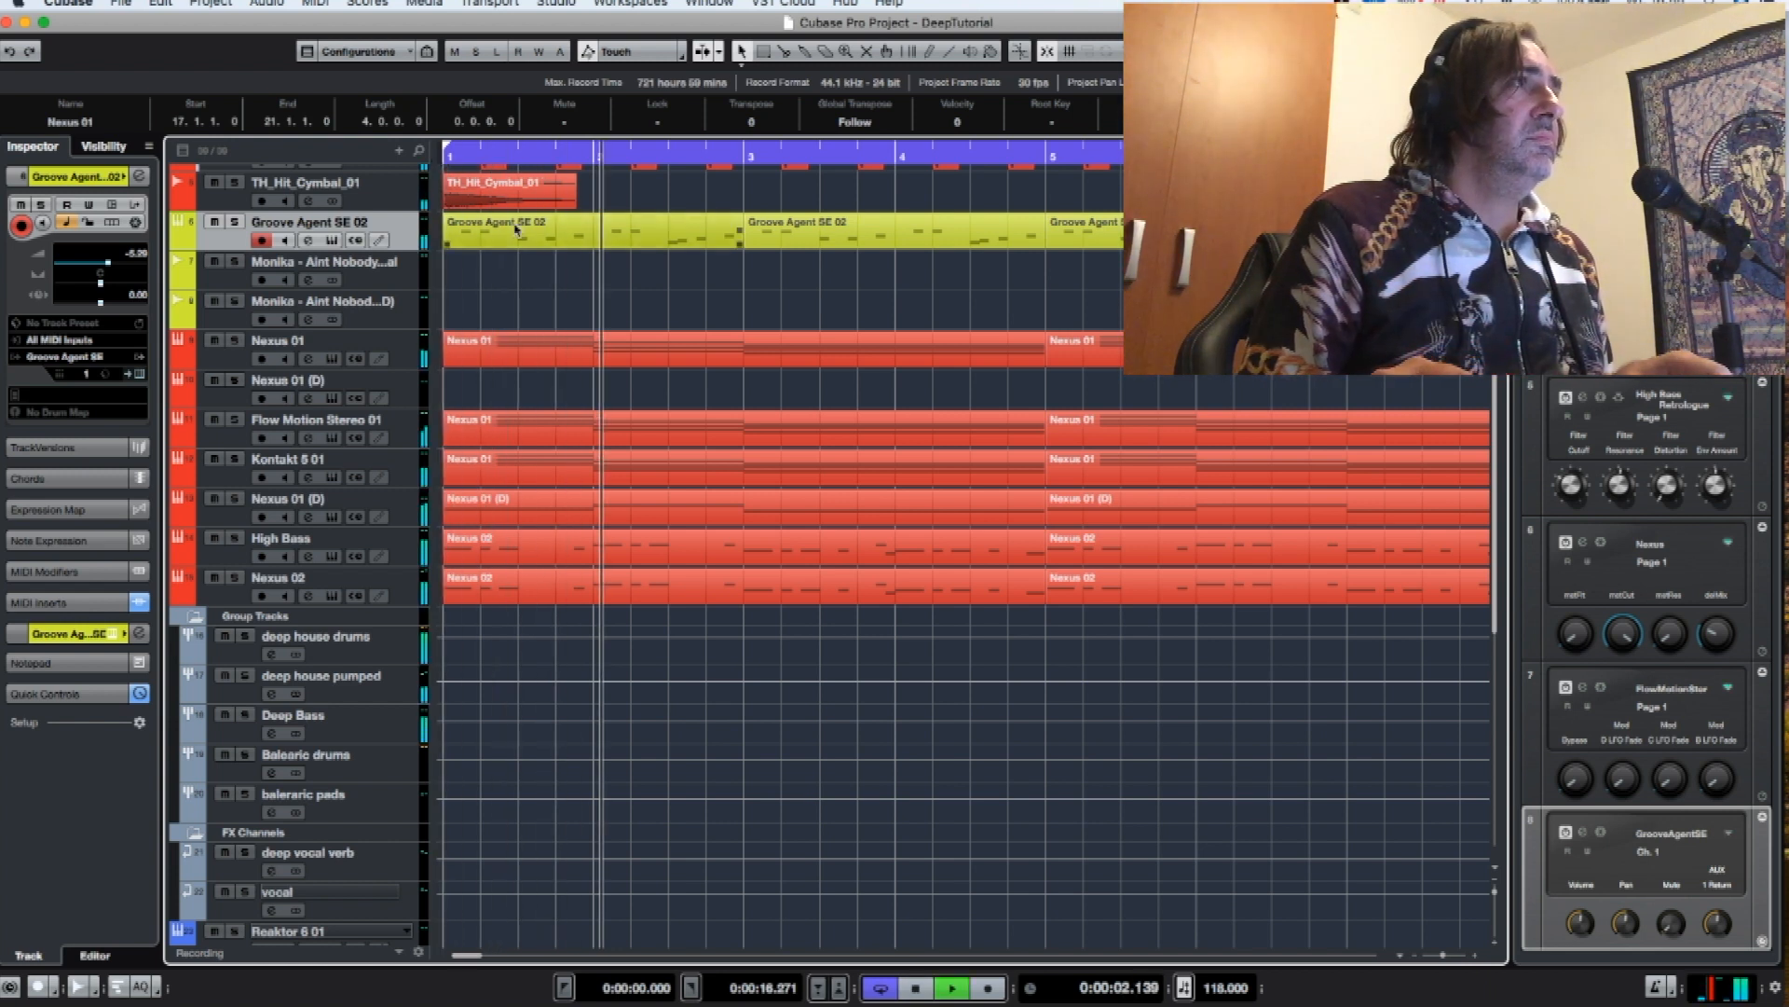
scroll(592, 313, "up", 4)
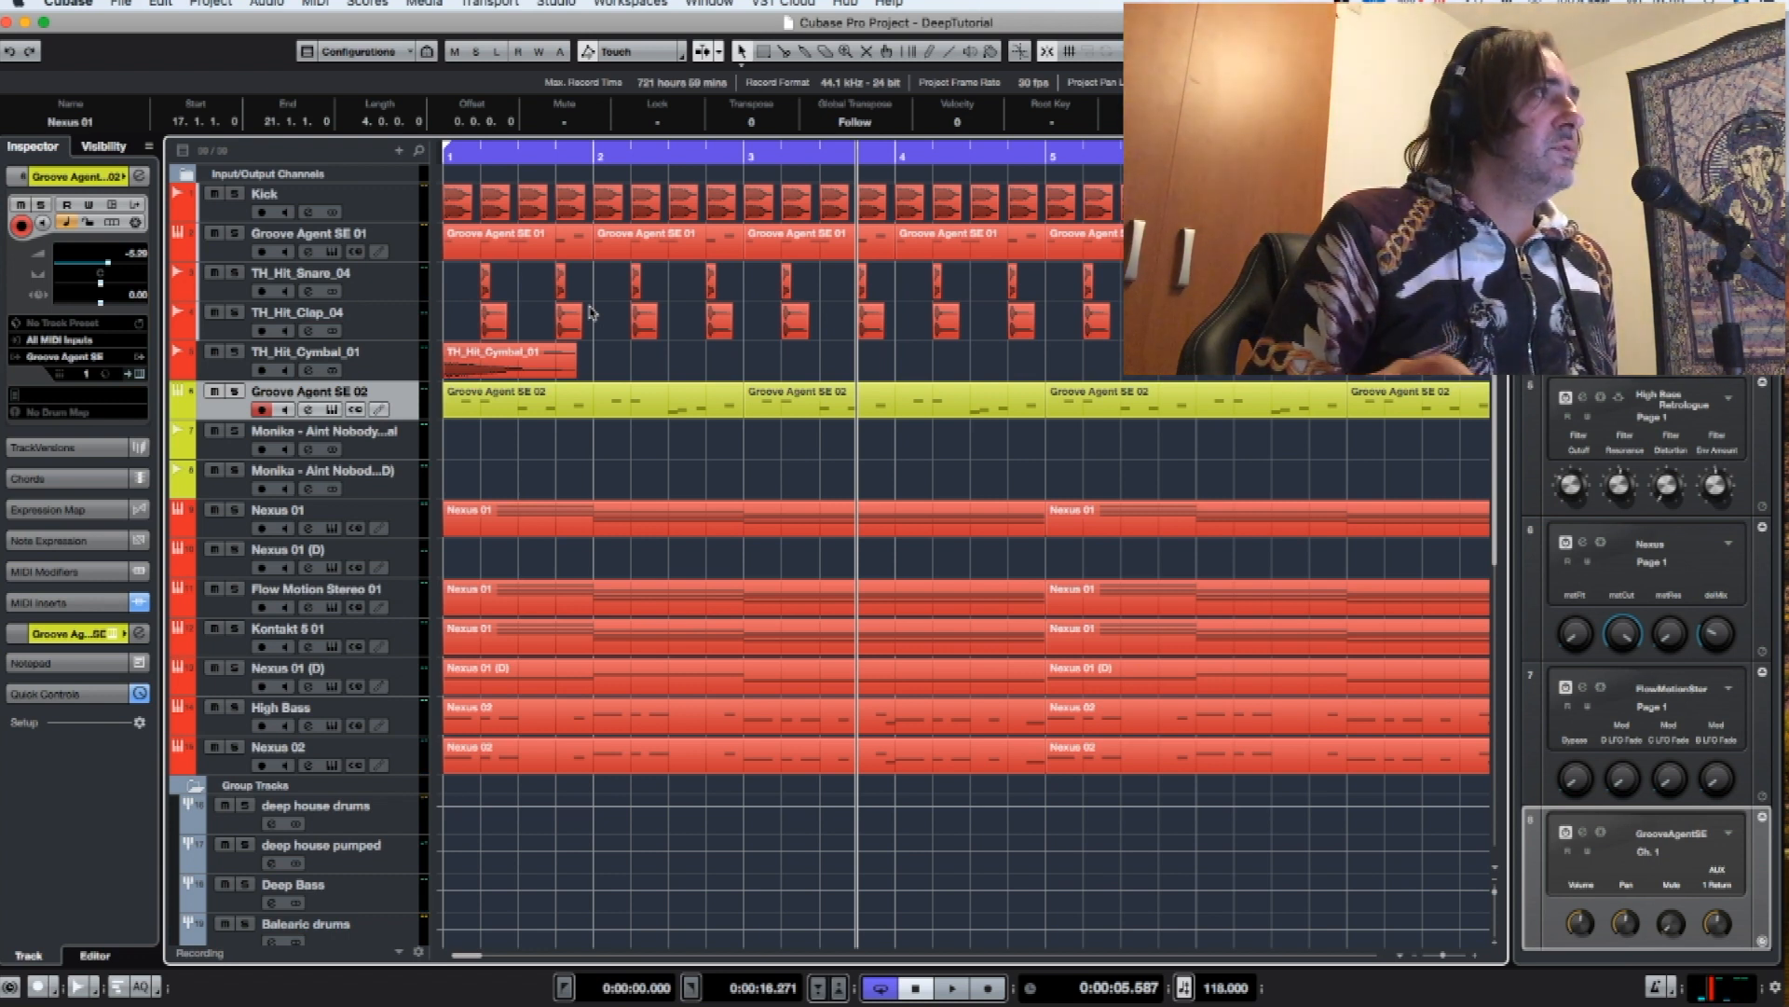
- Set the Quantizer swing to 55 % in the MIDI inserts of the Groove Agent SE 01 track
left_click(244, 252)
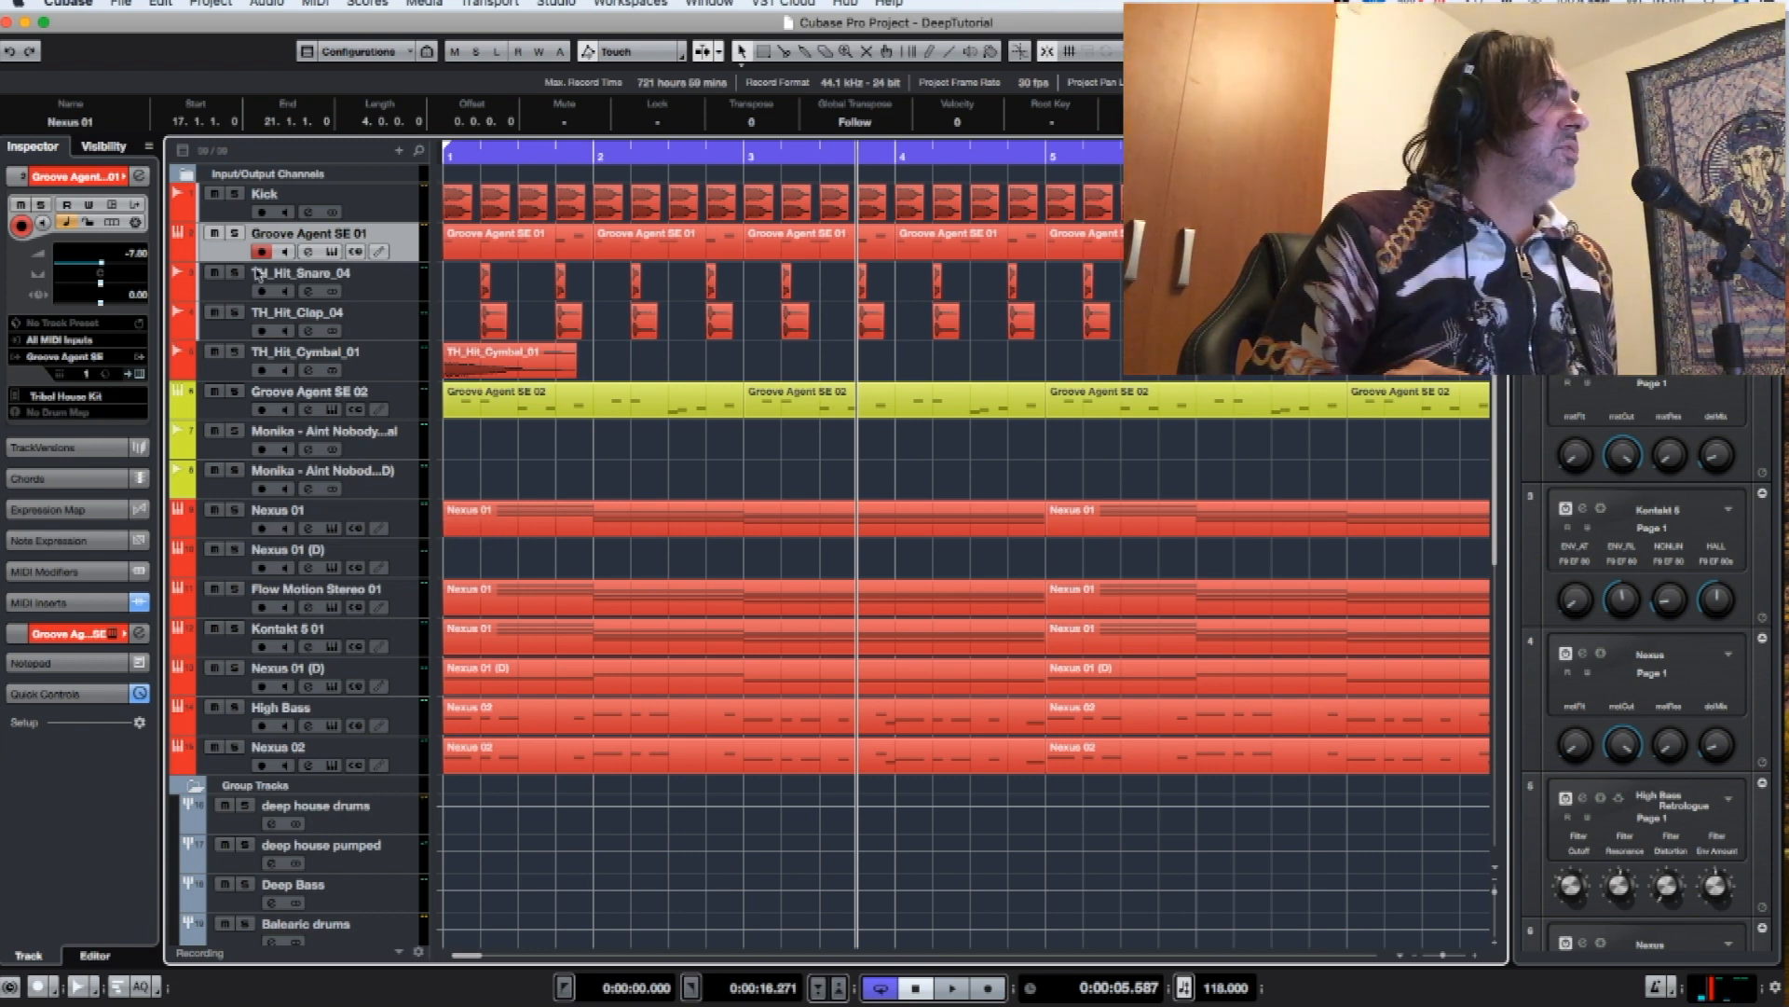
left_click(79, 603)
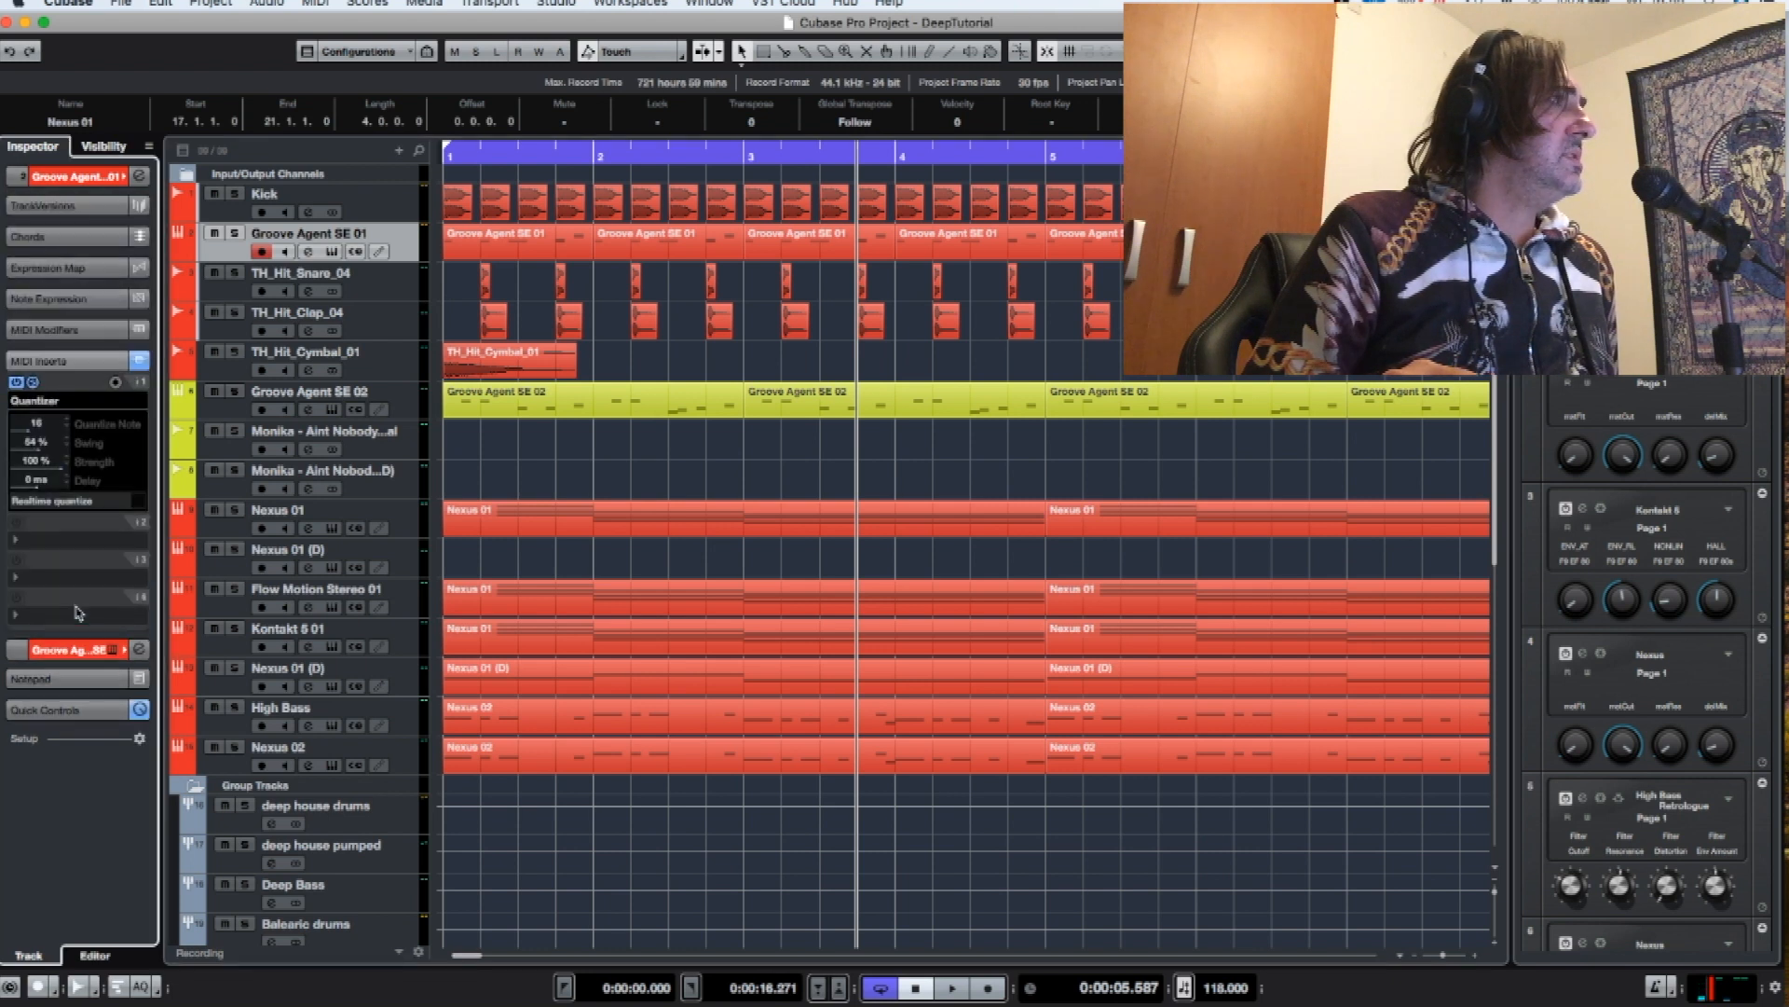
scroll(35, 442, "up", 2)
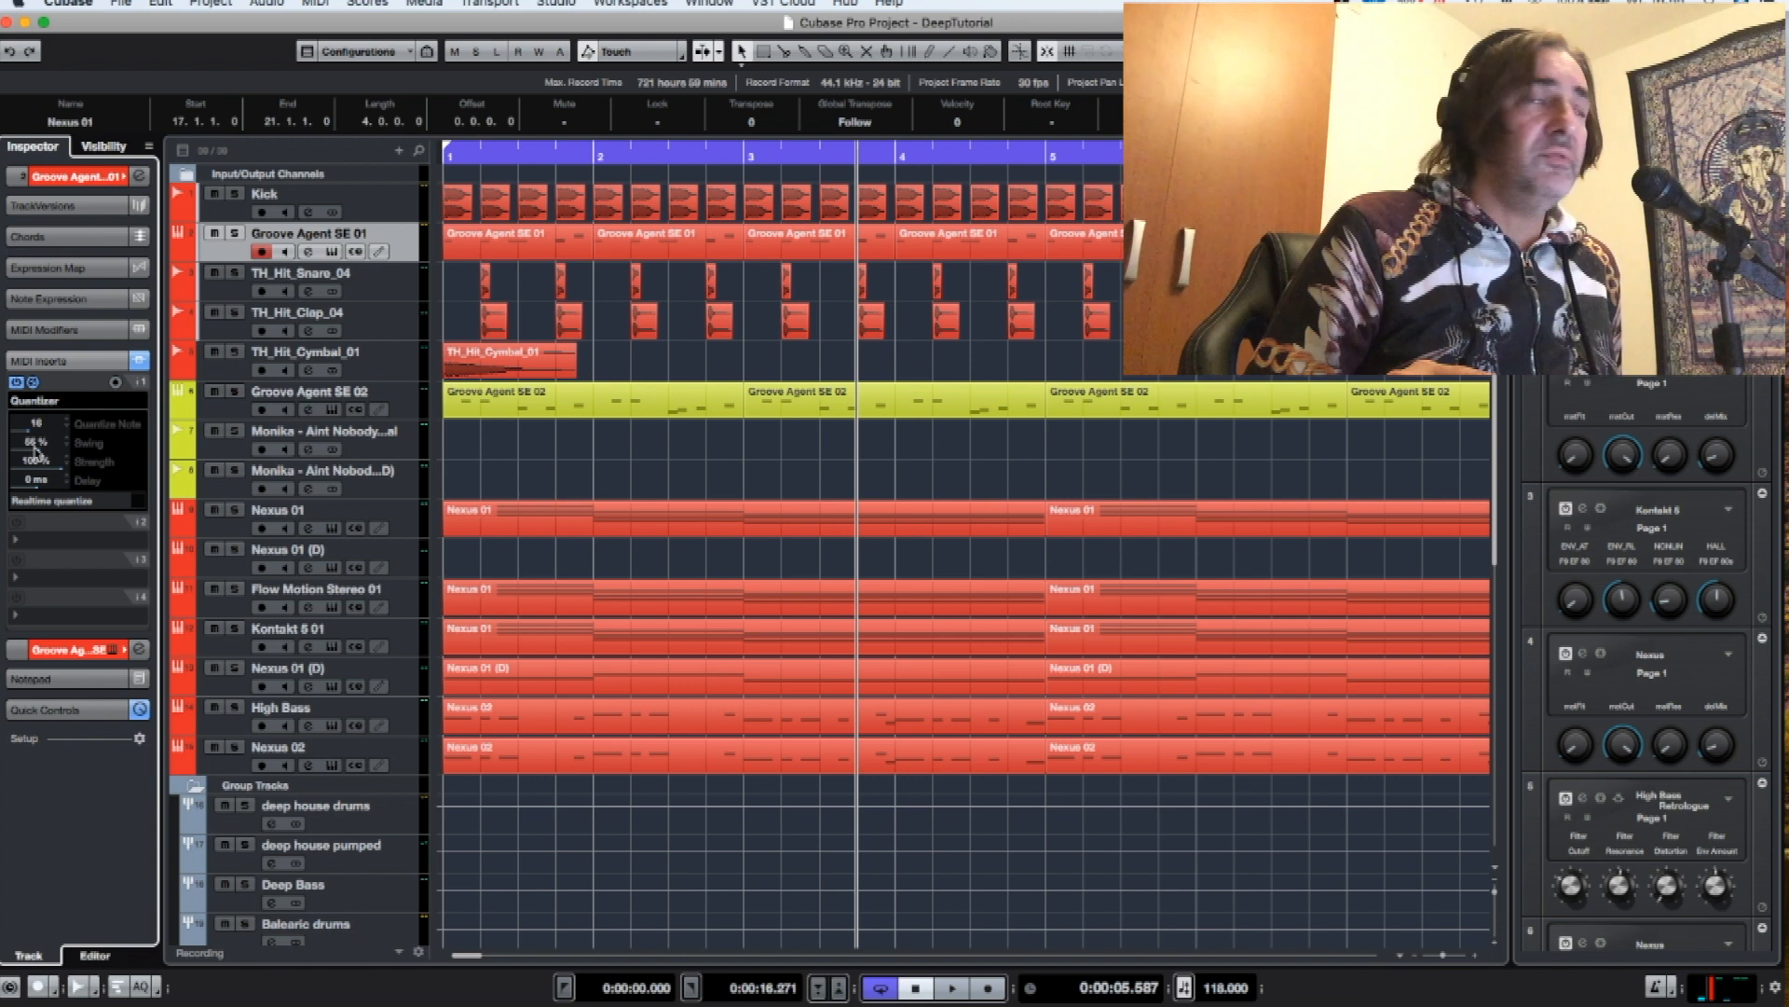
left_click(749, 726)
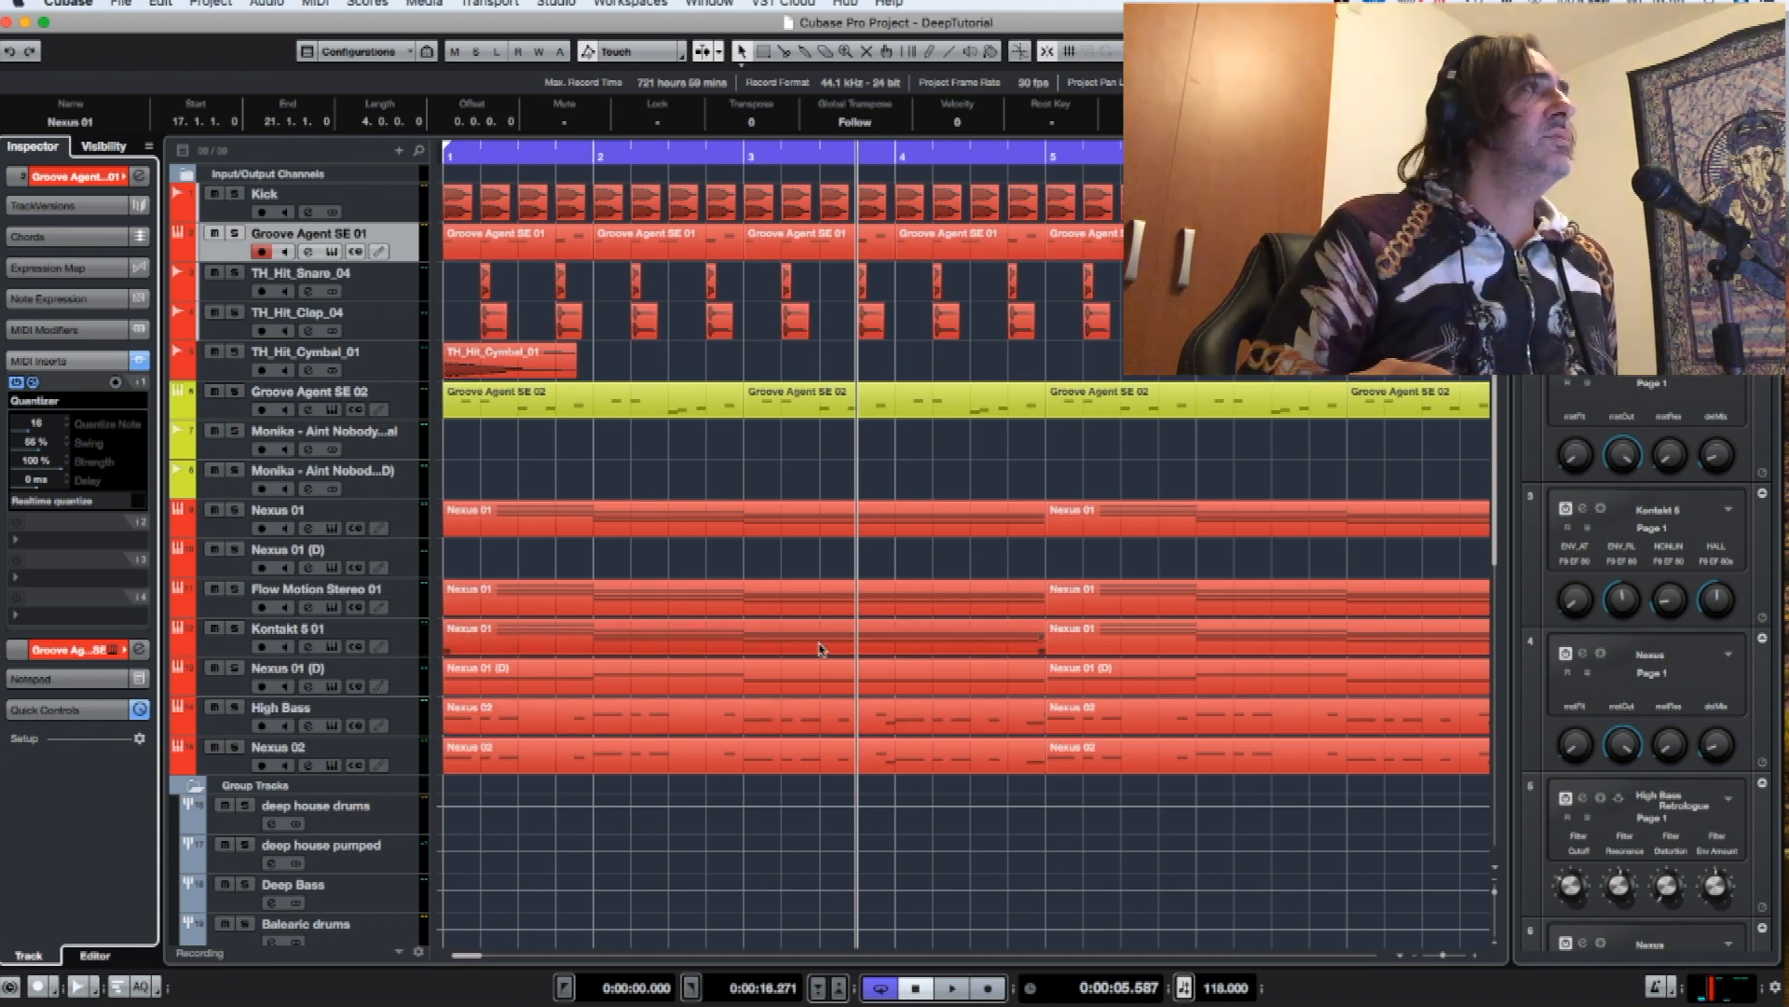
- Move the loop range to the vocal section, from bar 9 to the end of the clips at bar 21
scroll(673, 589, "right", 8)
scroll(673, 589, "right", 3)
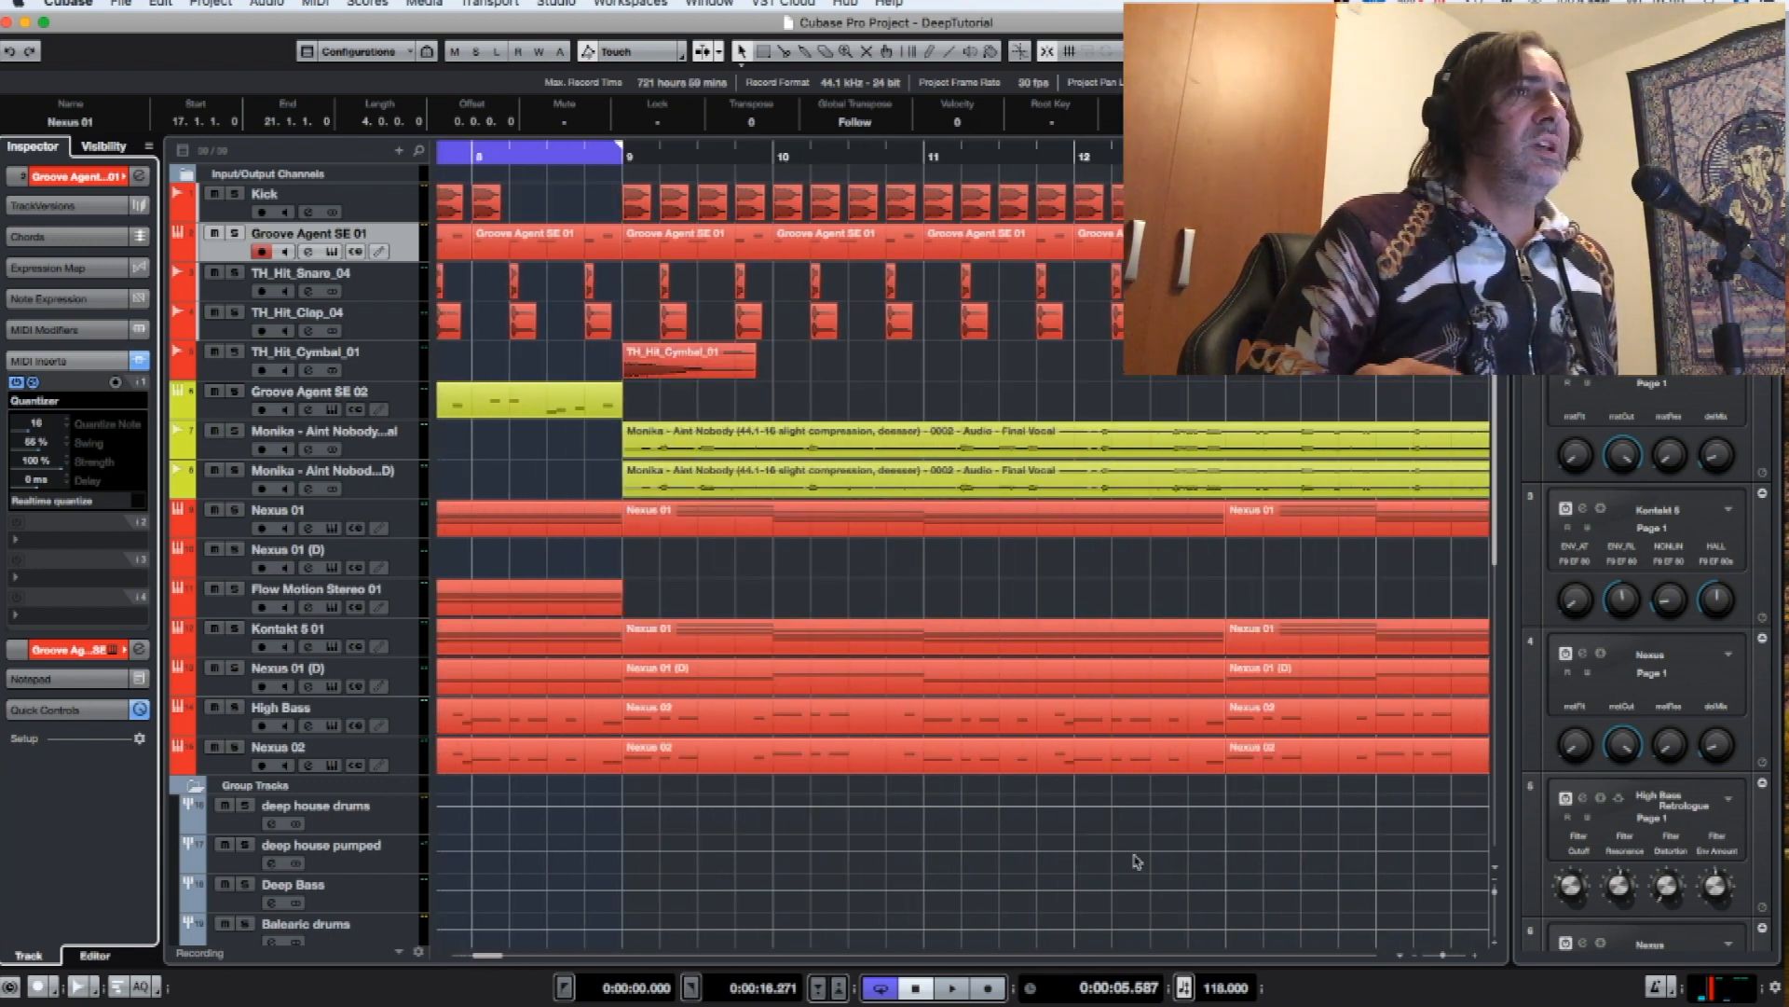
left_click_drag(1444, 954, 1442, 954)
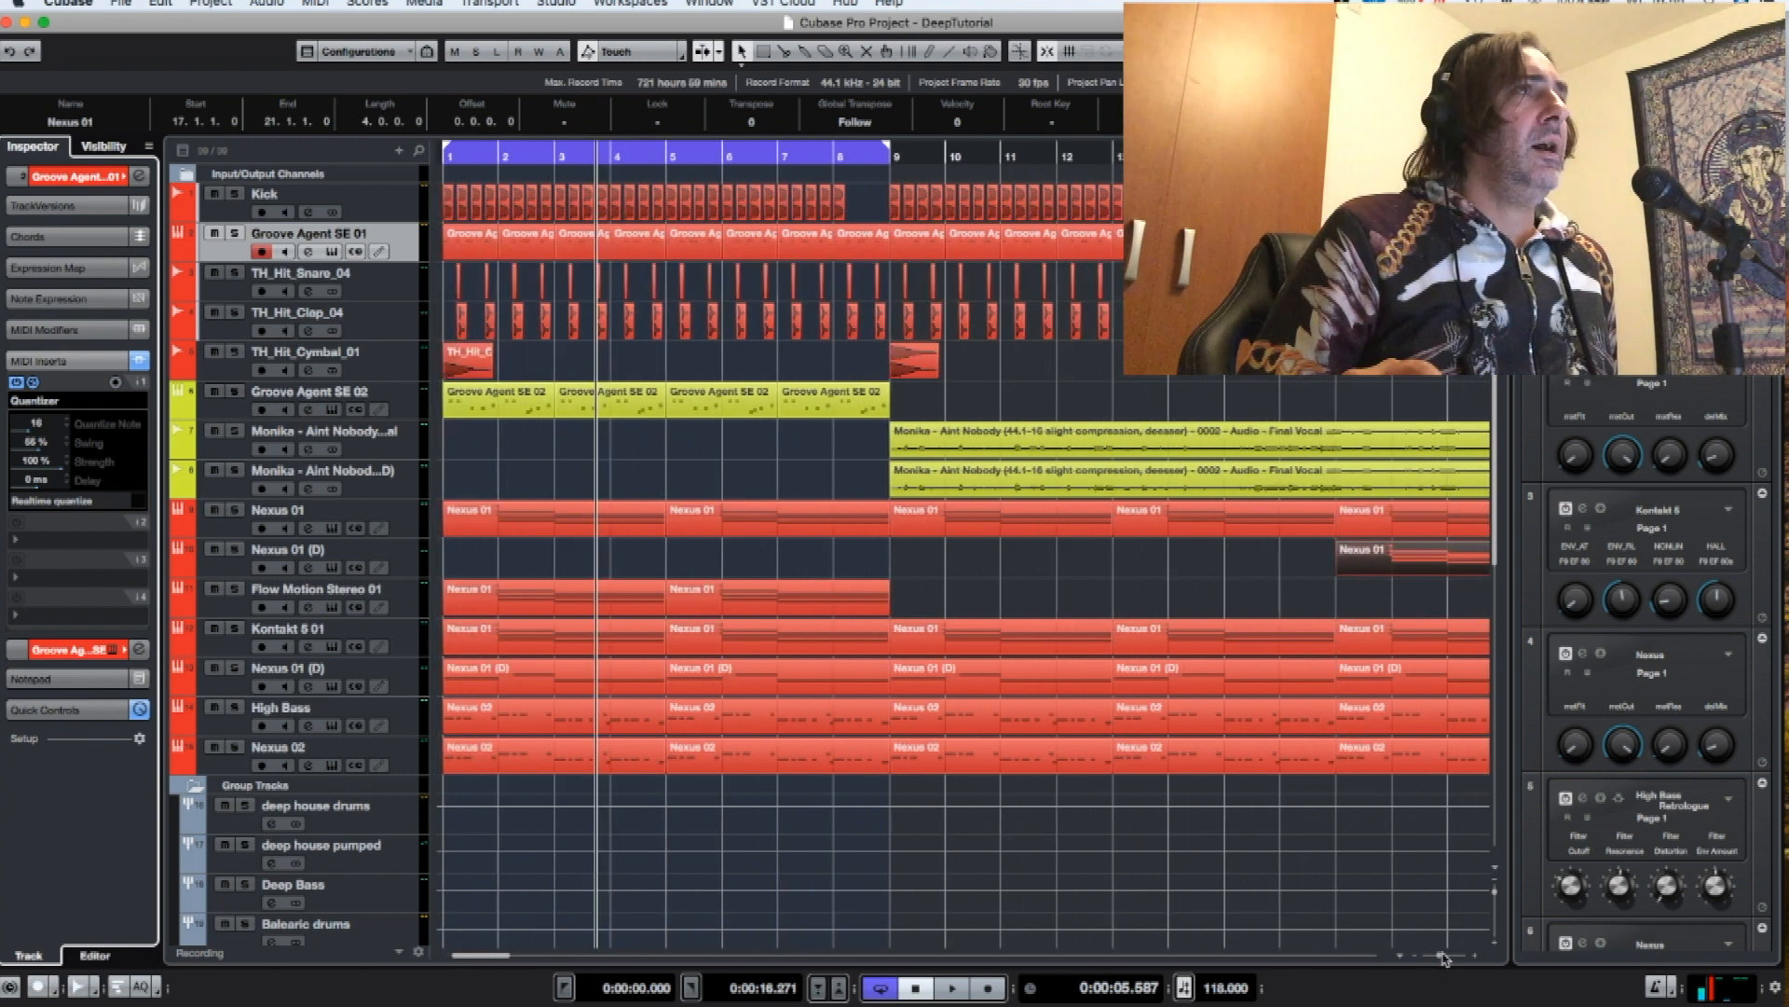
scroll(1059, 789, "right", 3)
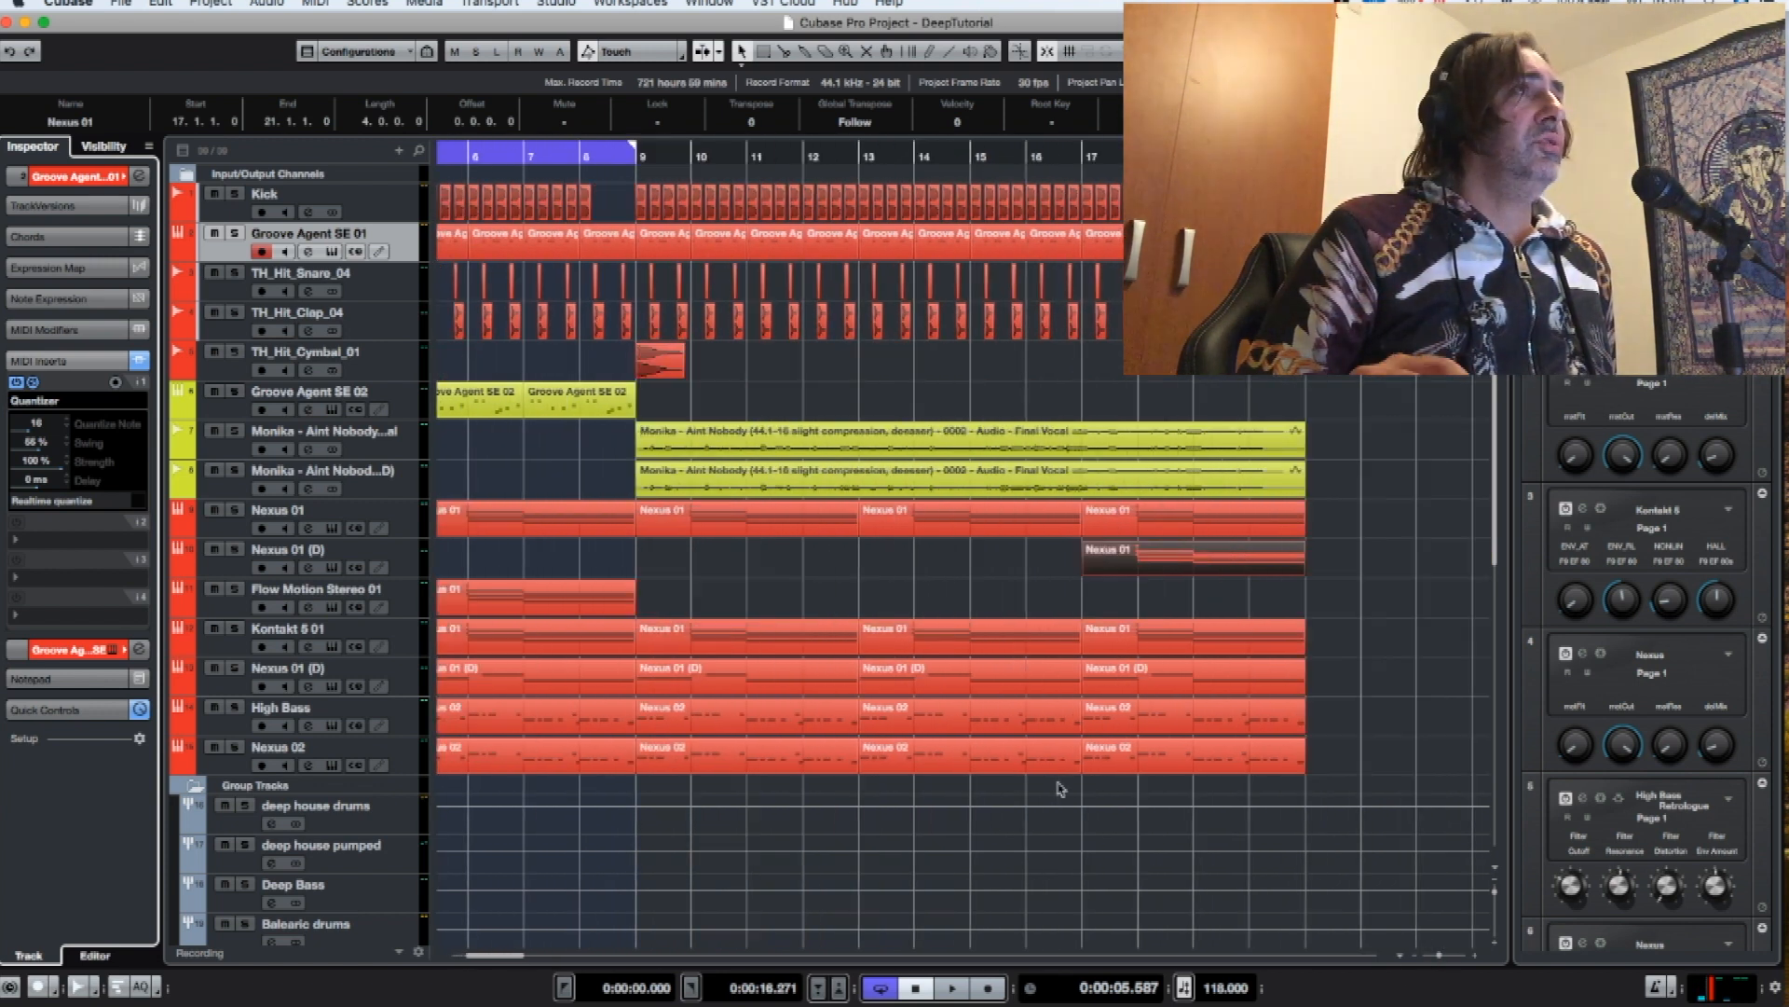
left_click_drag(634, 149, 1306, 151)
scroll(1306, 153, "left", 3)
left_click_drag(460, 144, 892, 175)
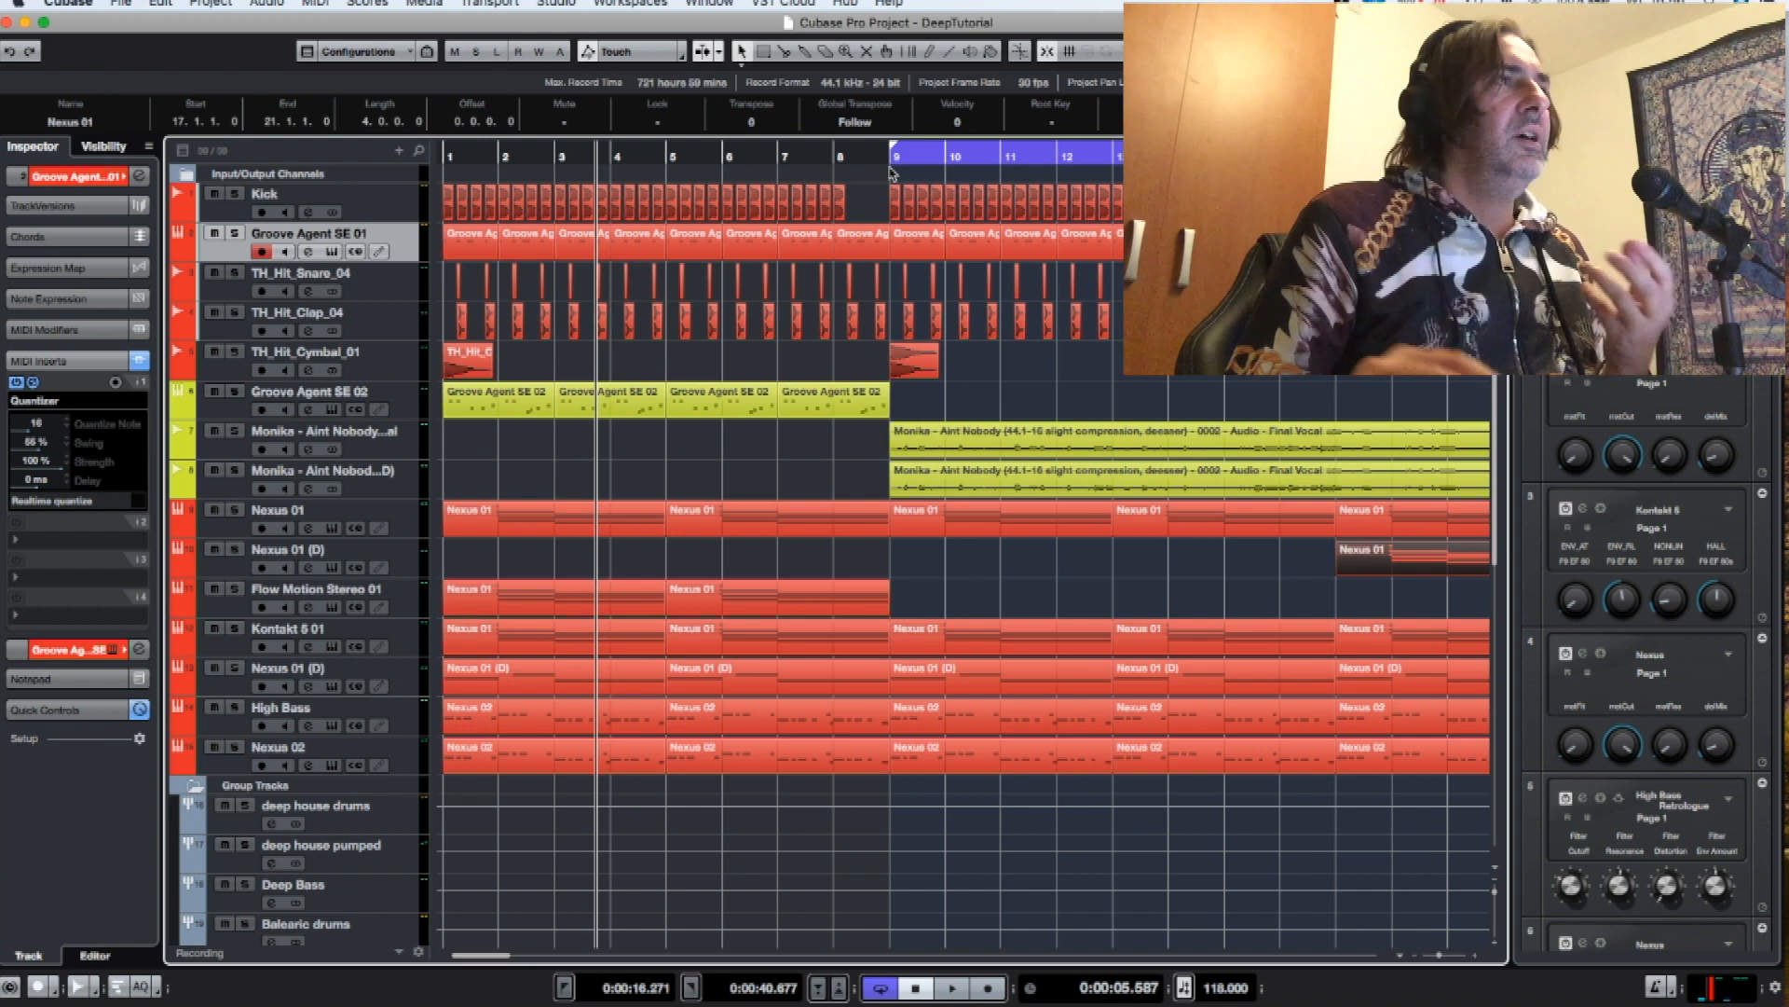
- Solo the first Aint Nobody vocal track, play it from bar 9 and open its channel settings, stopping playback at the end
left_click(893, 156)
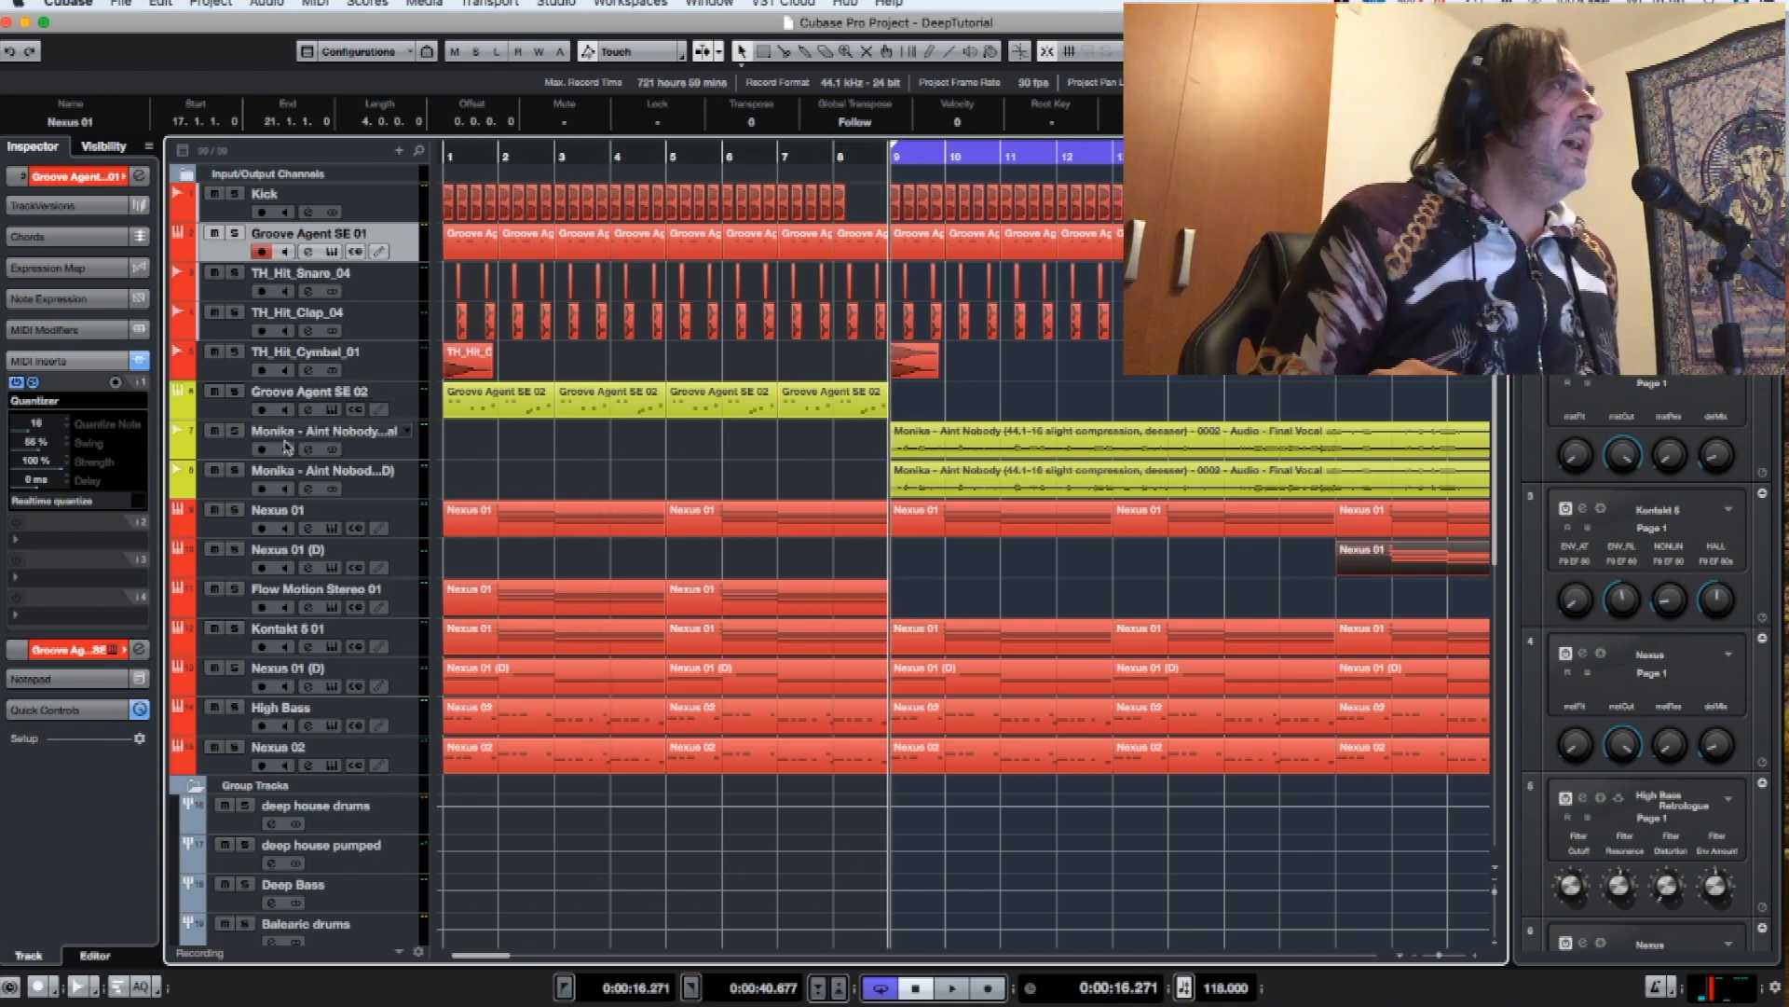
left_click(235, 432)
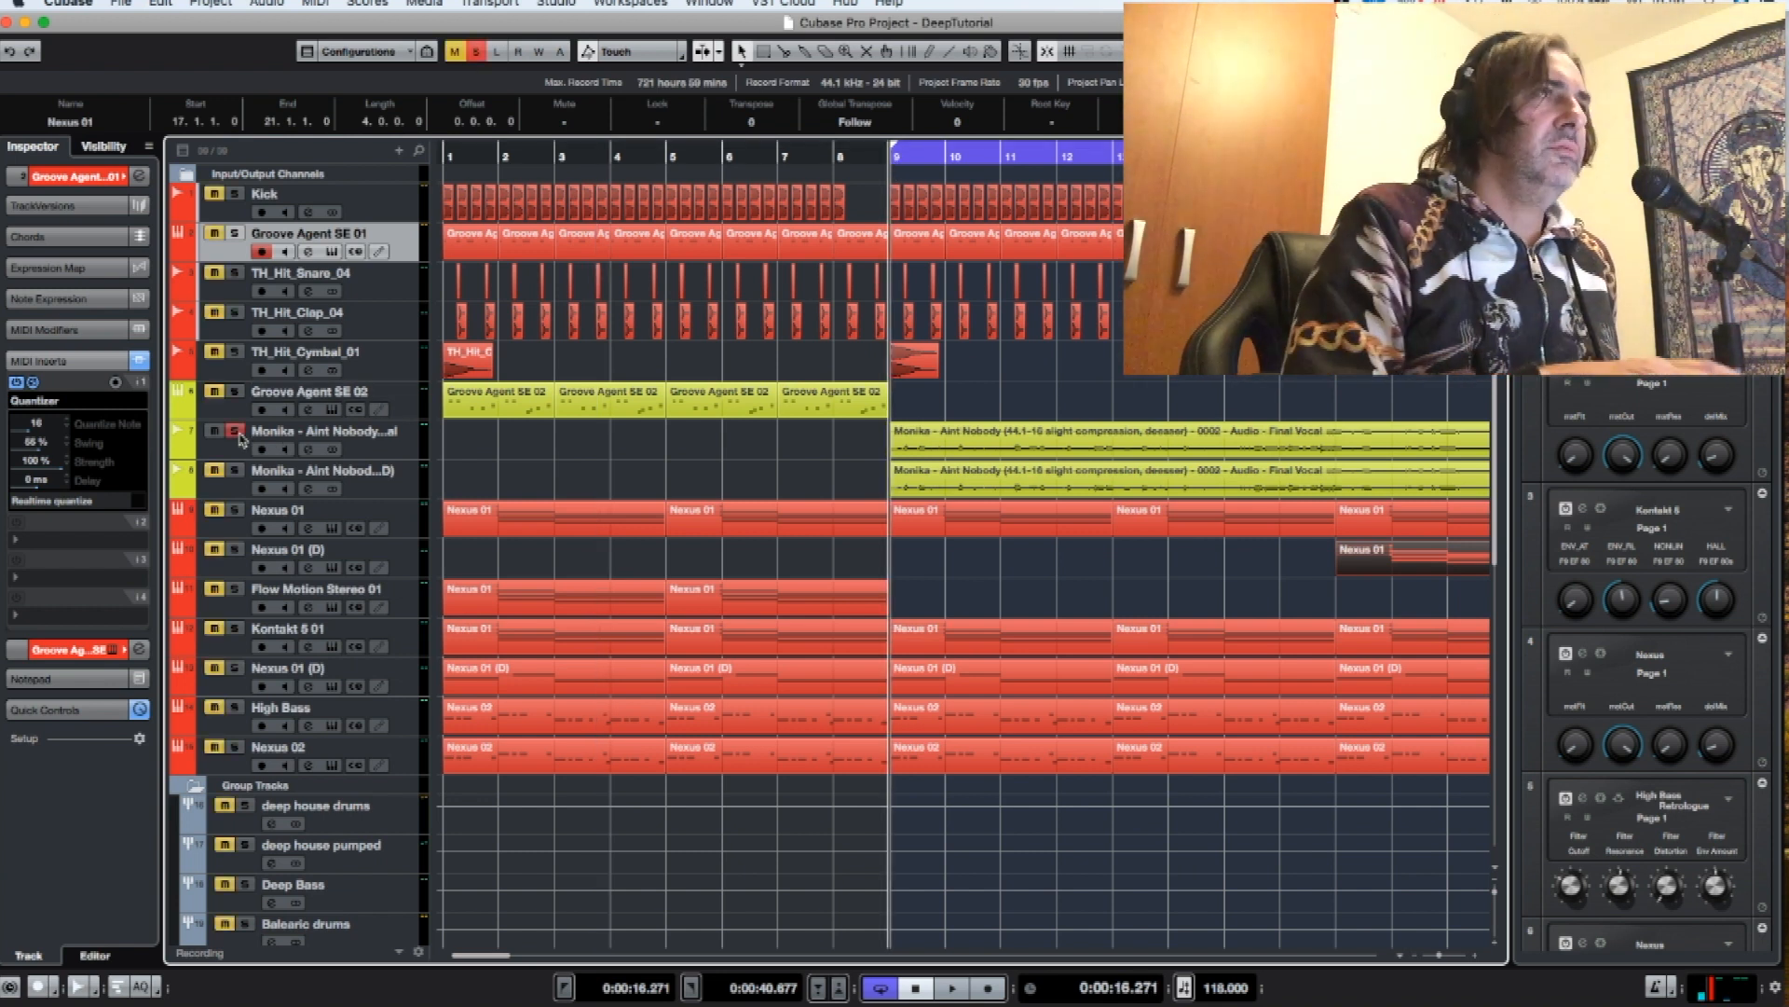
key("space")
left_click(306, 450)
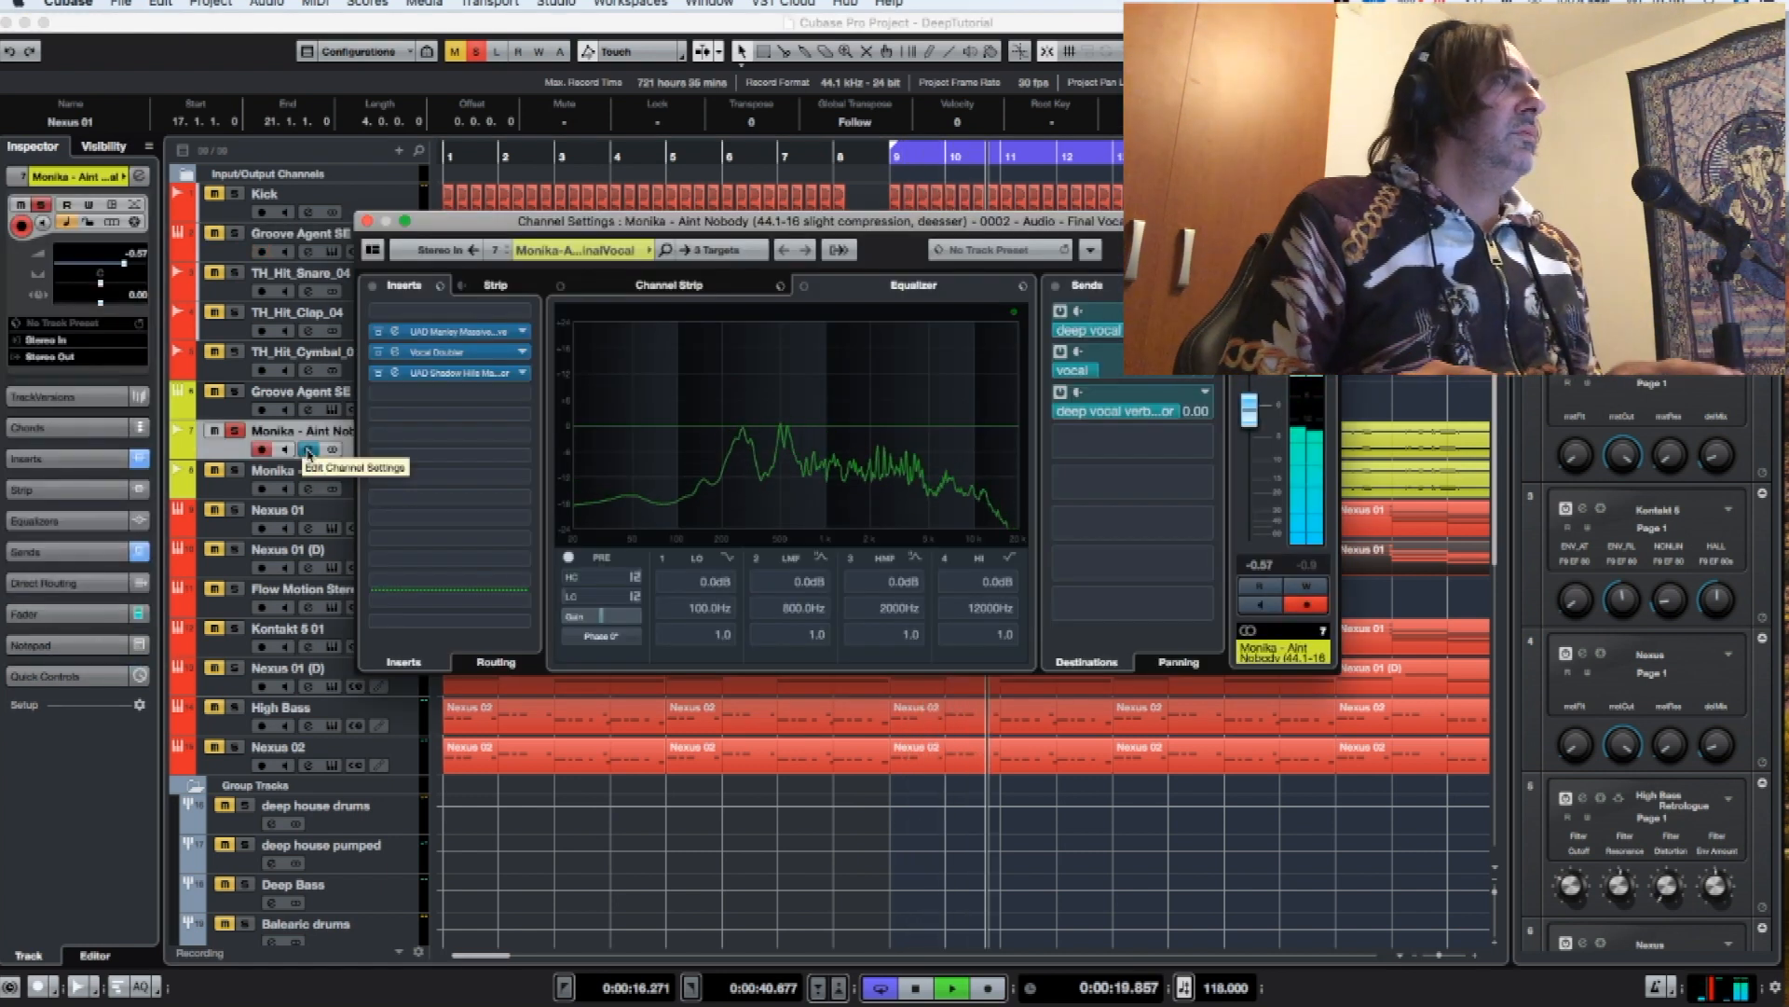
key("space")
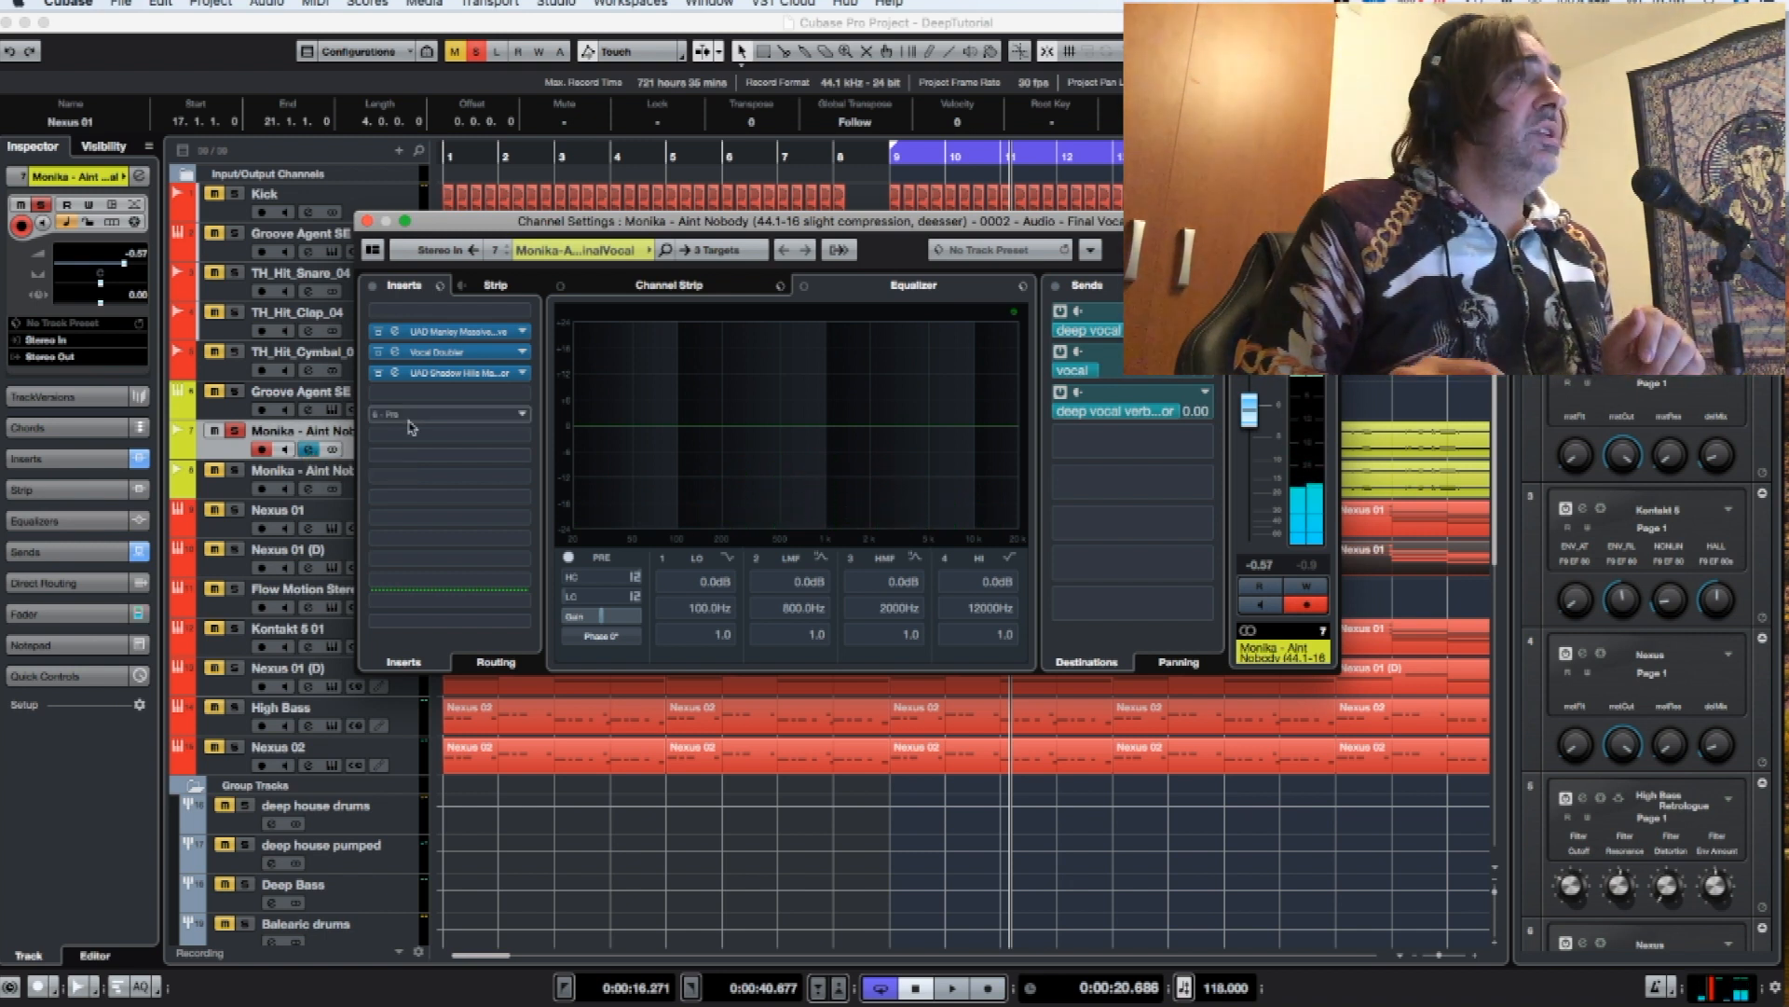
- Switch off the vocal channel's three sends, bypass all its inserts and play the dry vocal briefly
left_click(1060, 311)
left_click(1060, 352)
left_click(1059, 391)
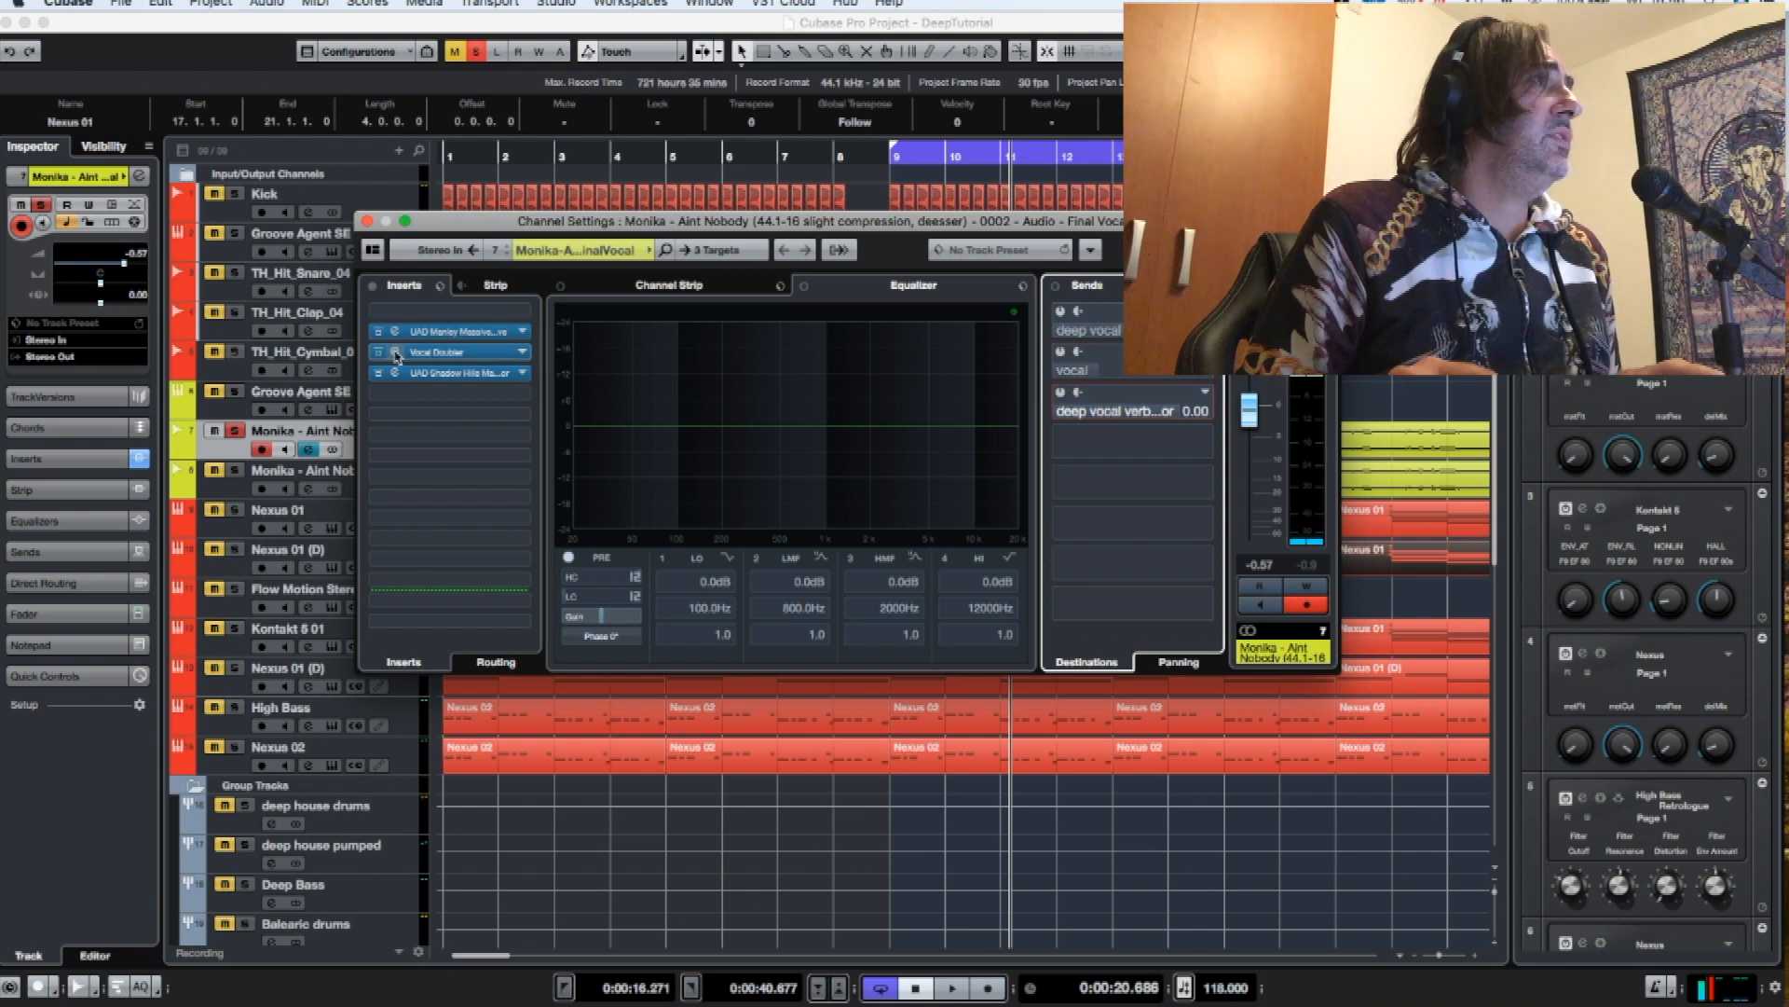
left_click(372, 286)
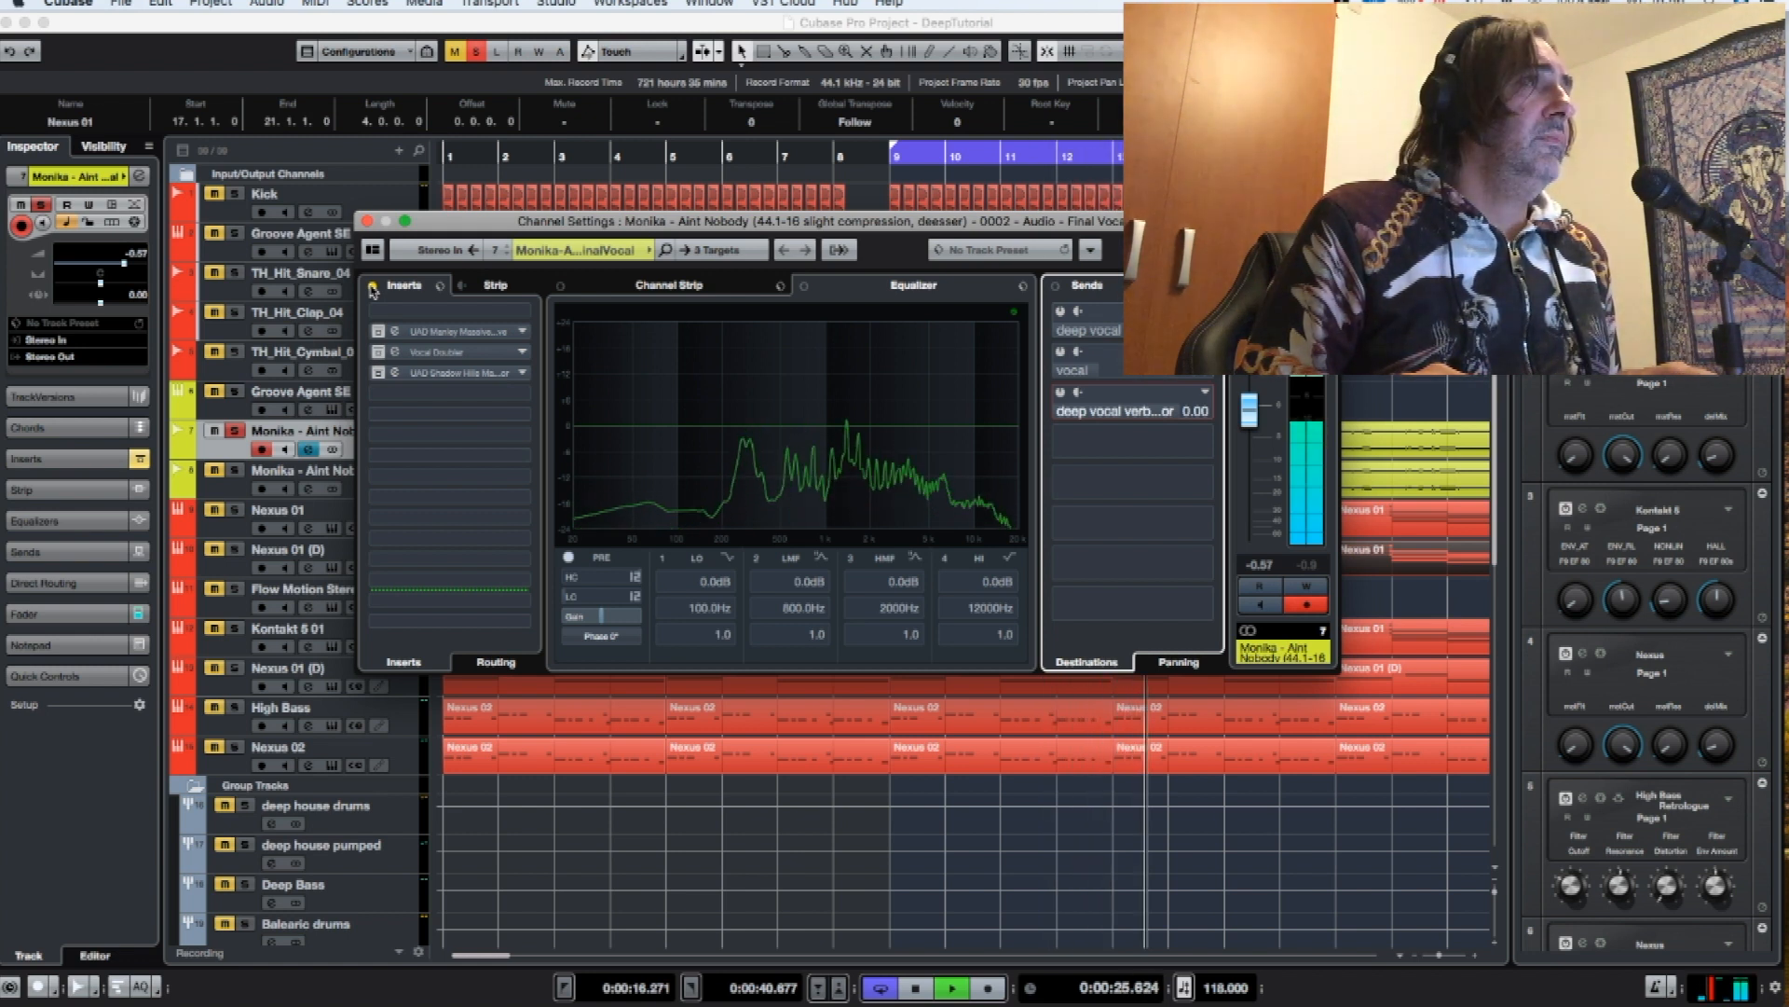
key("space")
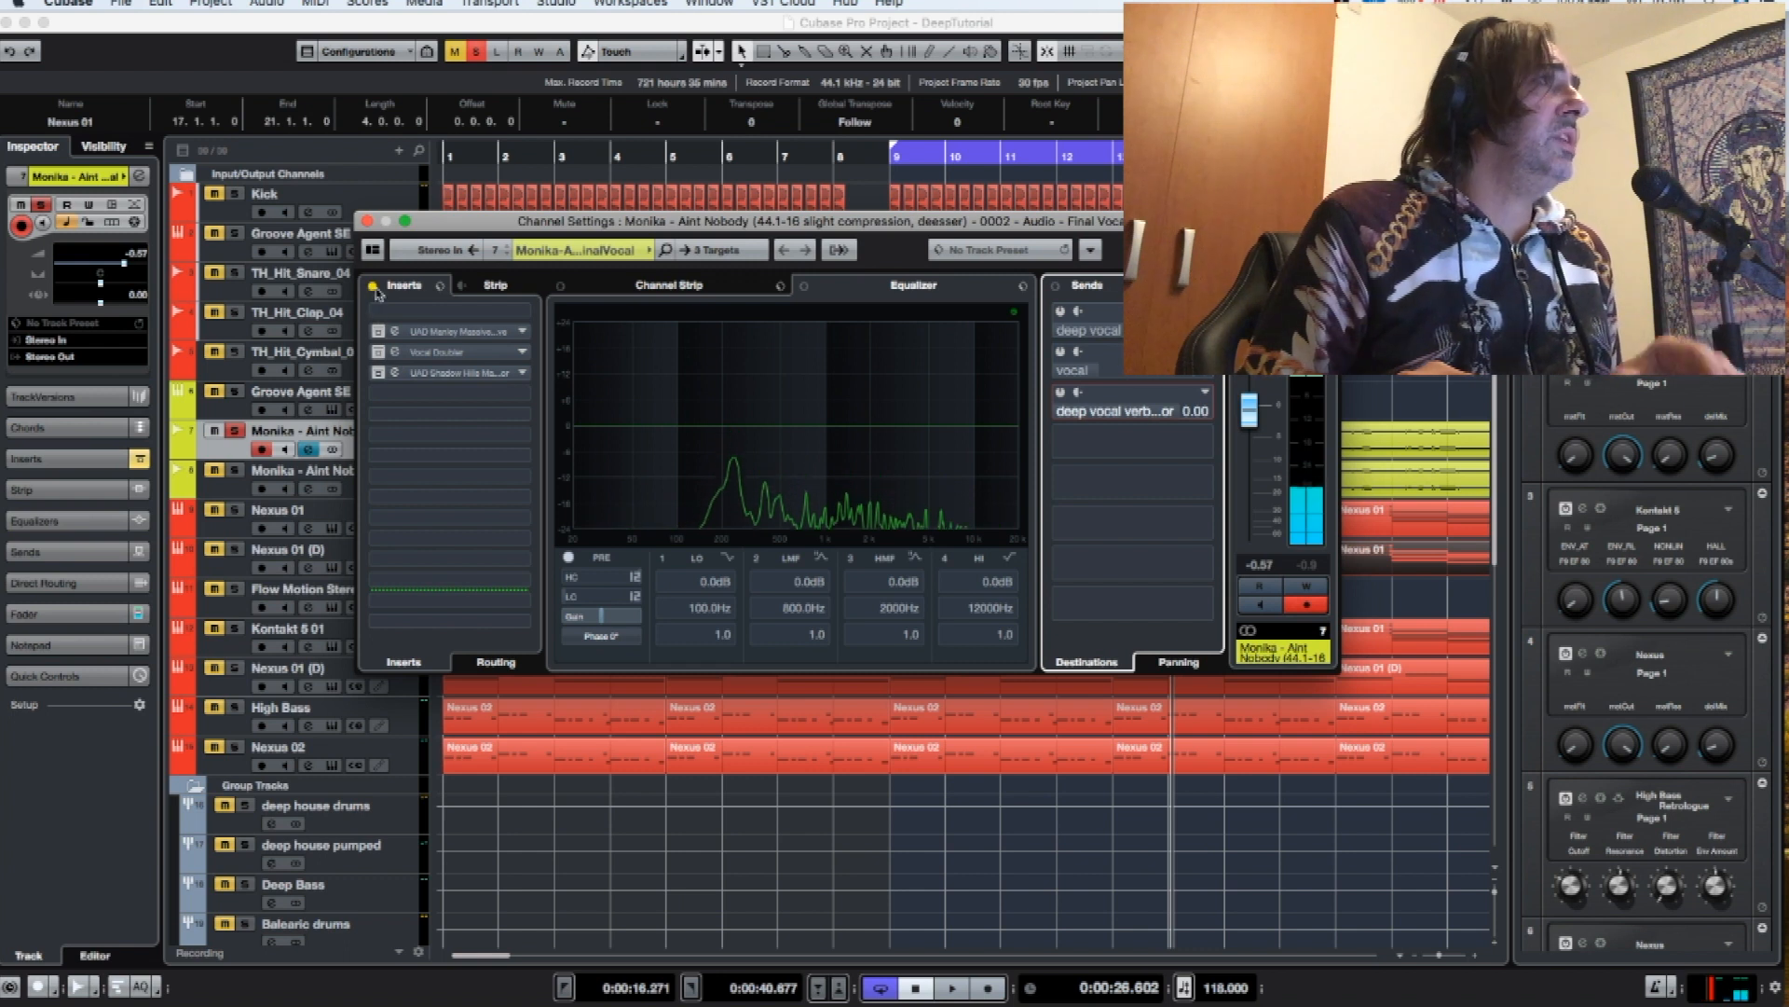
- Reactivate only the UAD Manley Massive Passive insert and open its editor, moving the window clear of the insert list
left_click(372, 286)
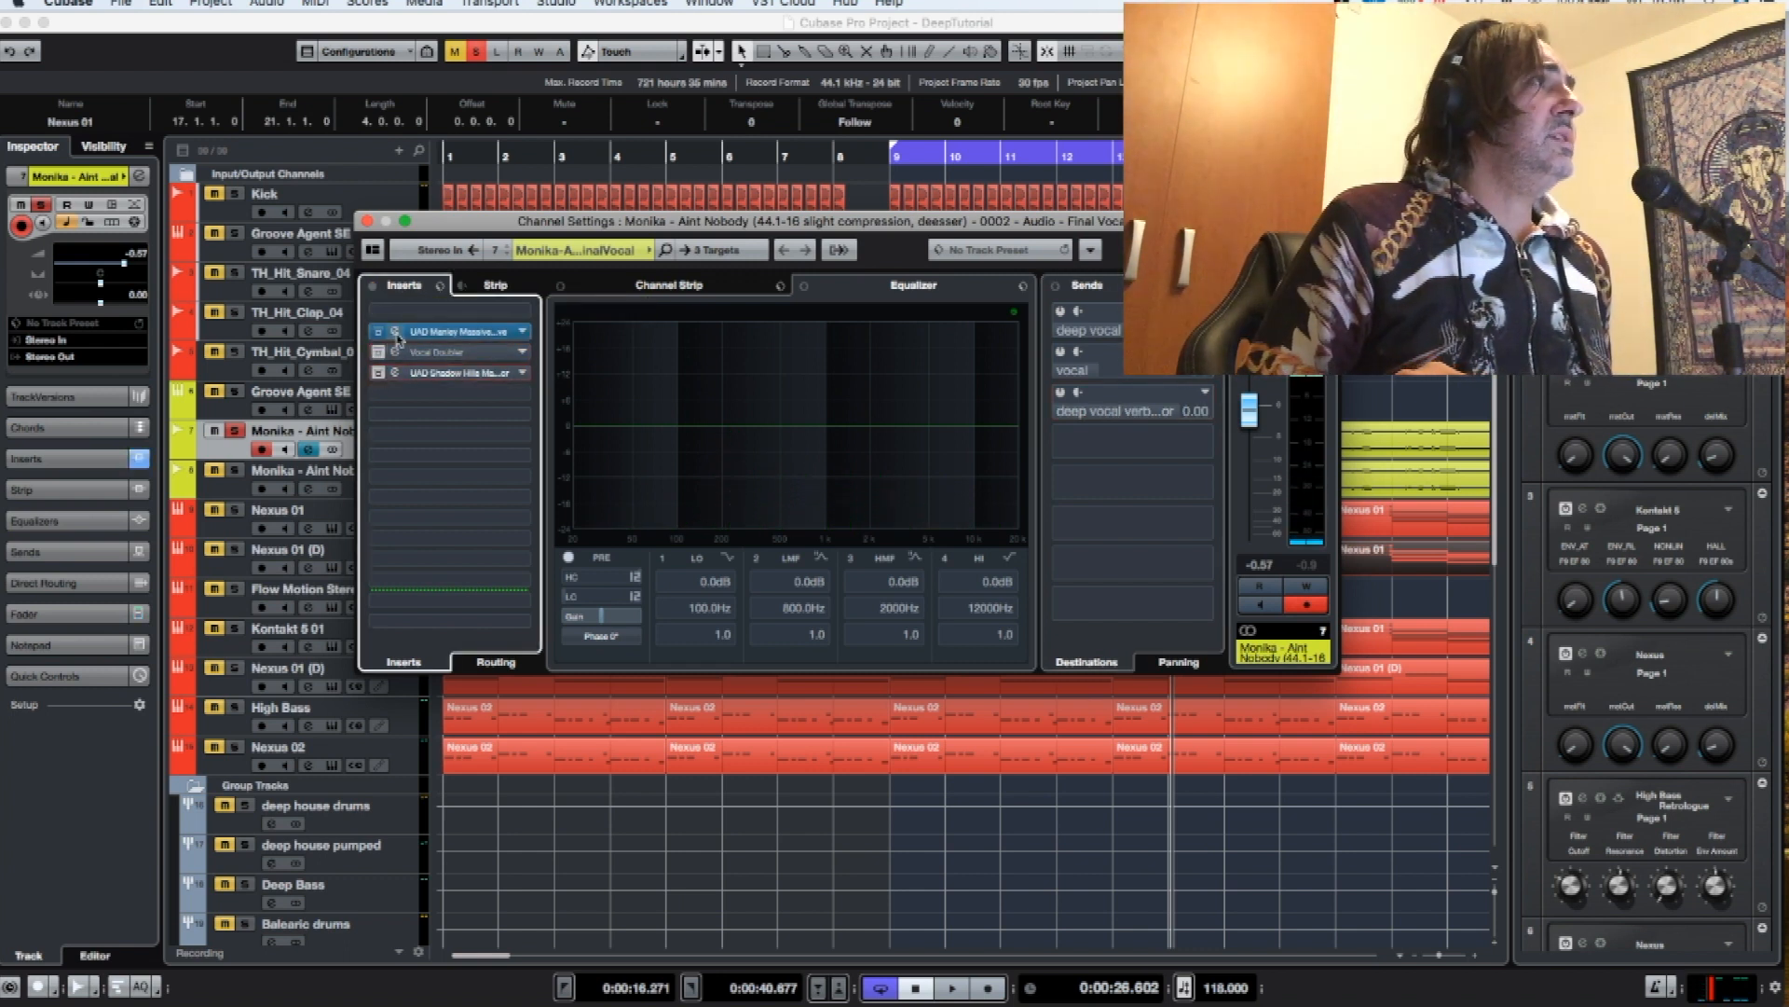
left_click(394, 332)
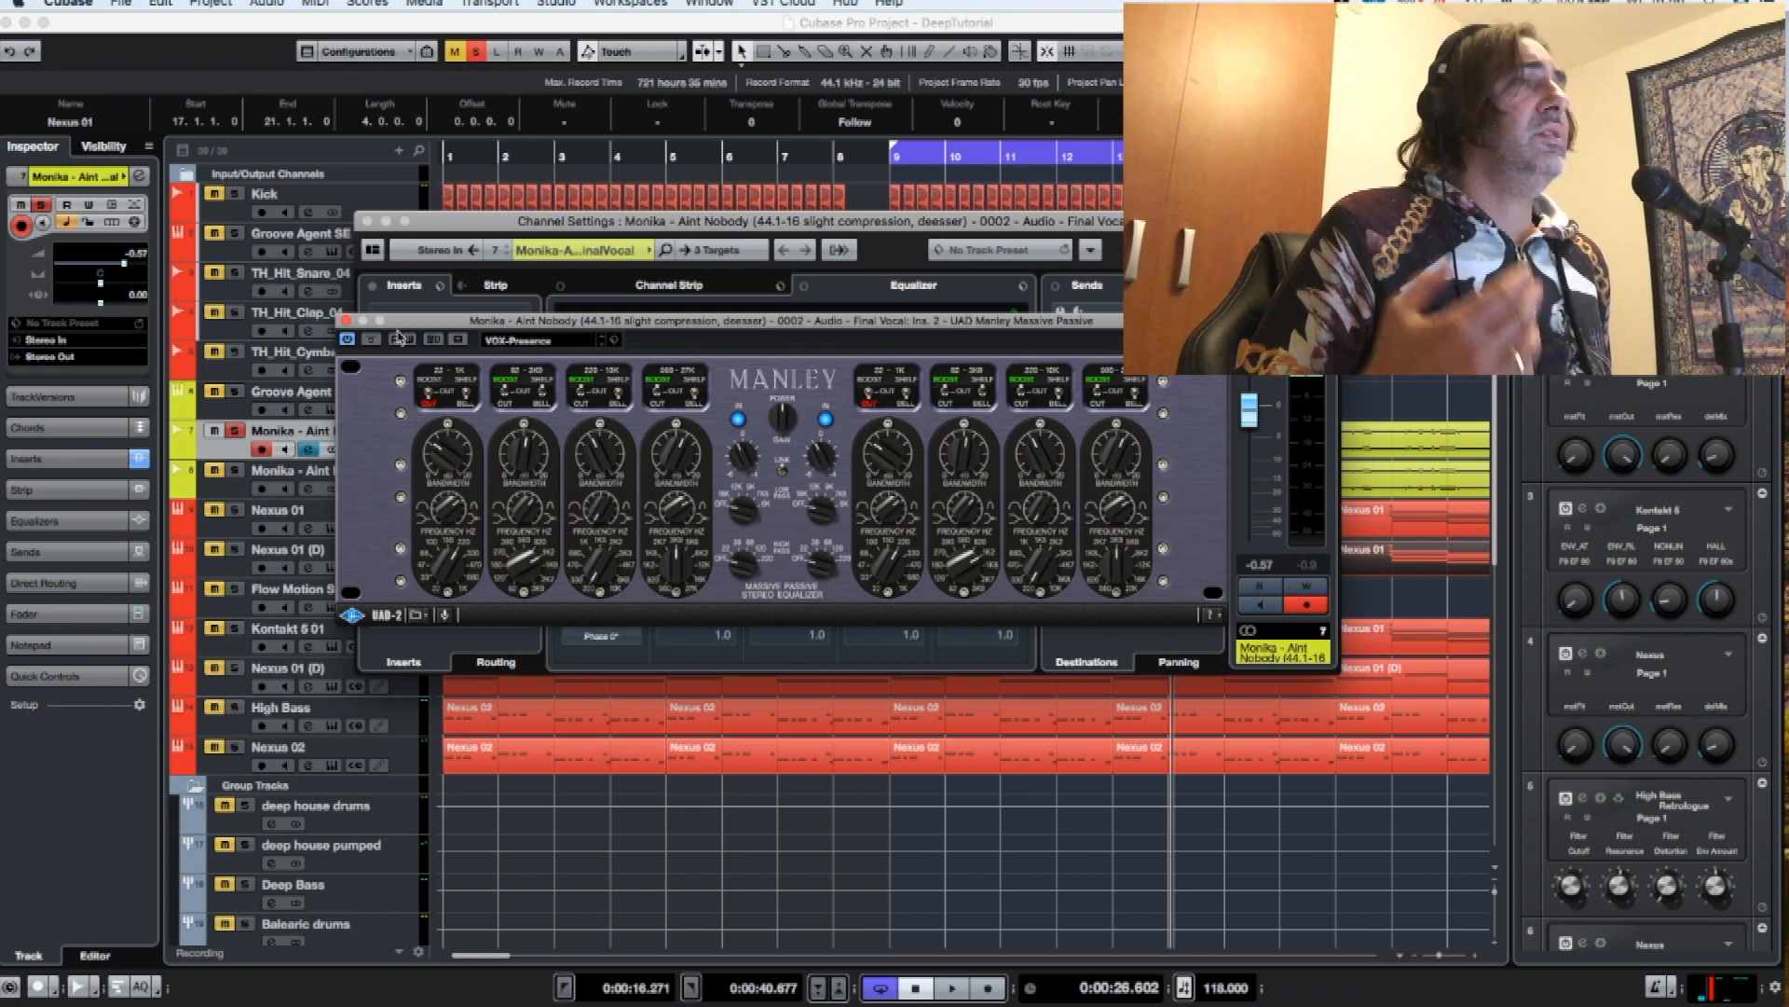
left_click_drag(399, 337, 450, 187)
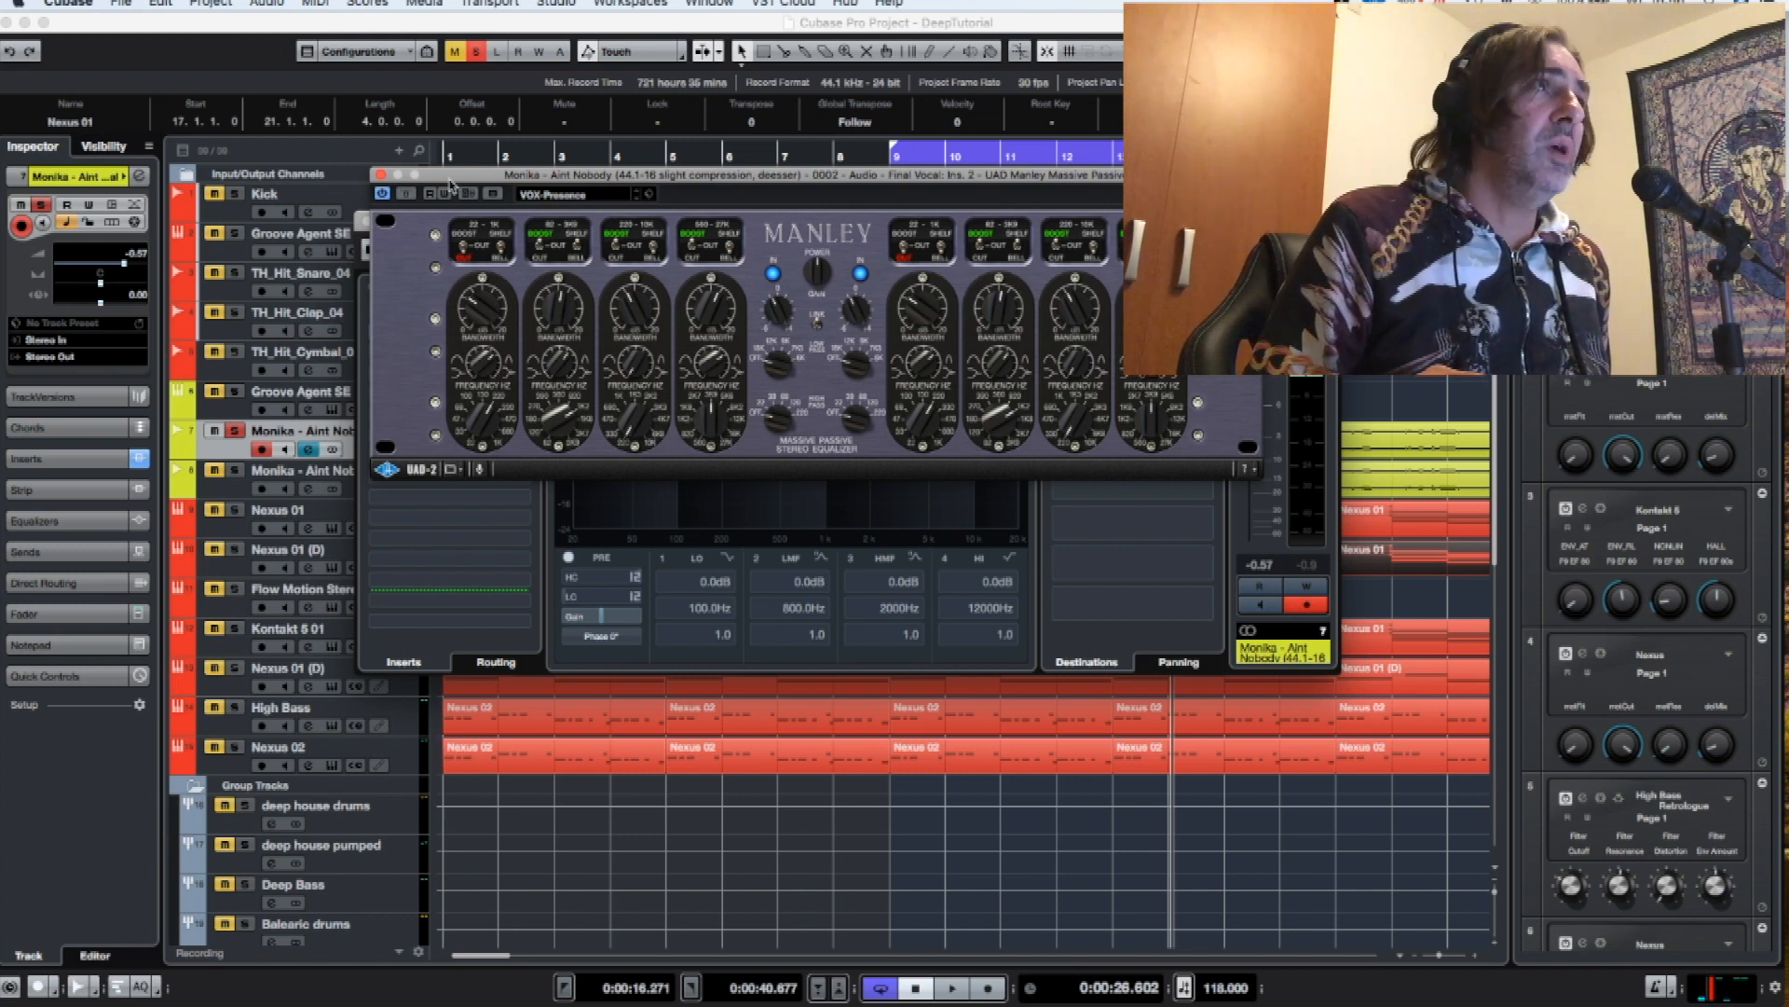
left_click_drag(449, 184, 515, 186)
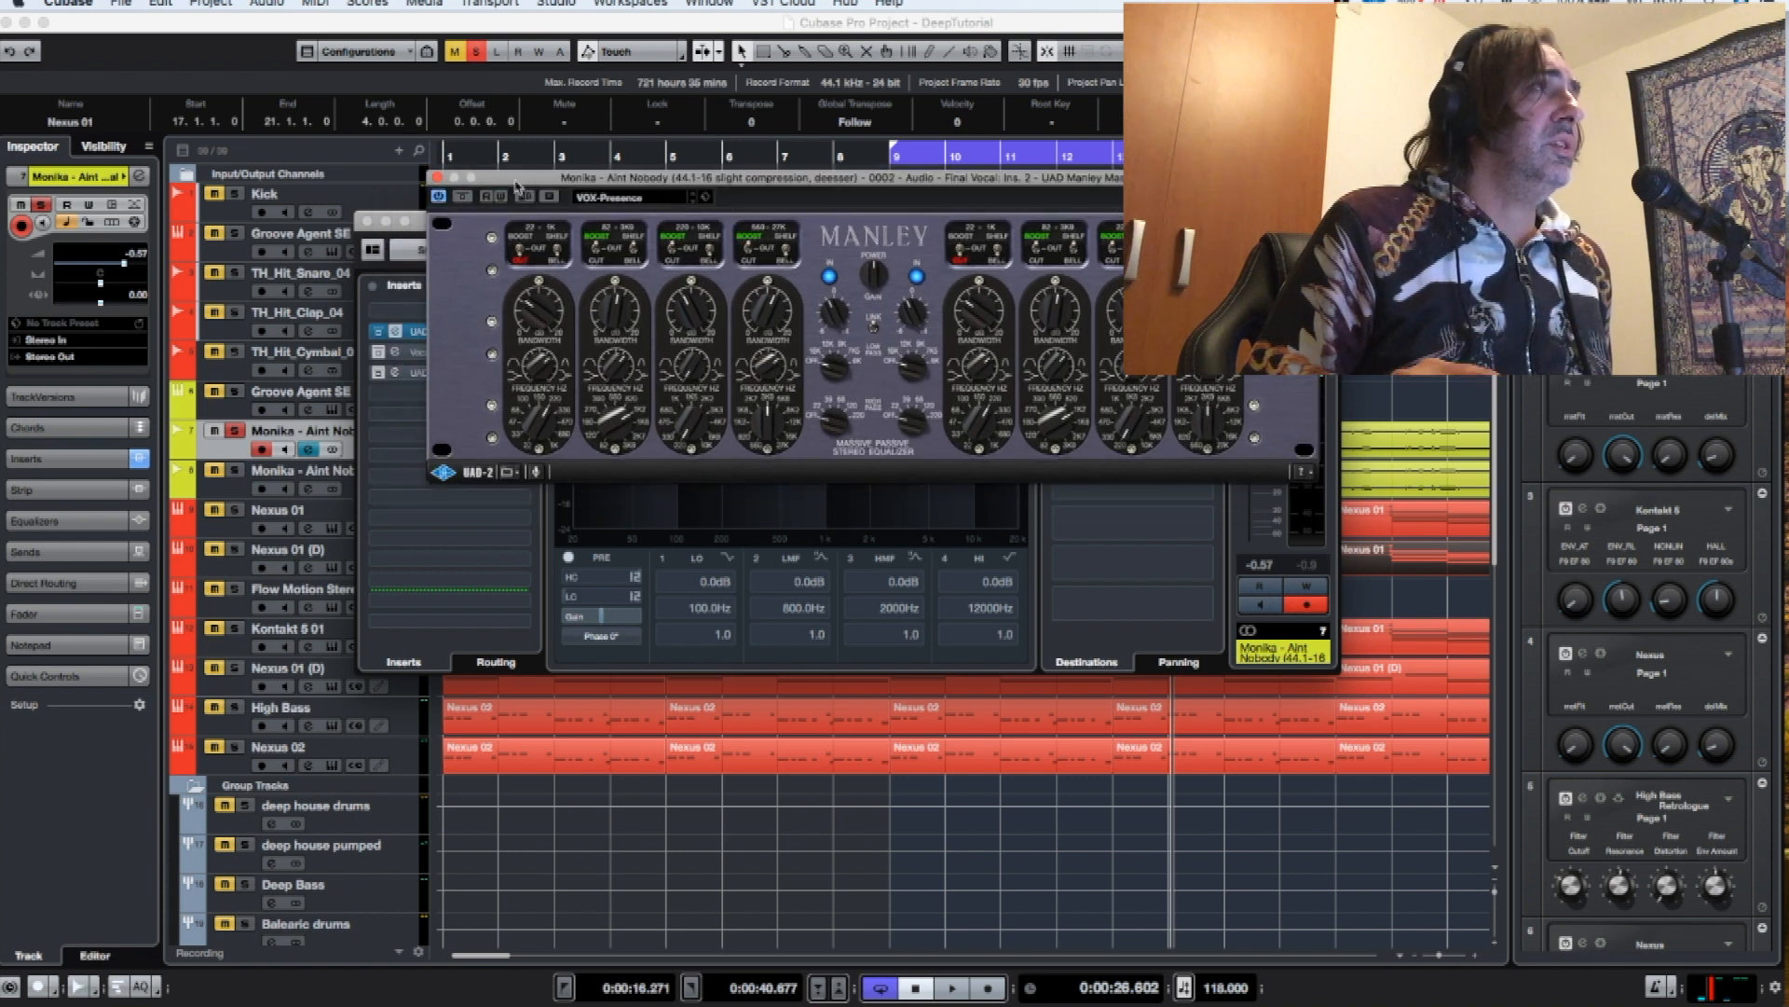
left_click_drag(518, 186, 555, 171)
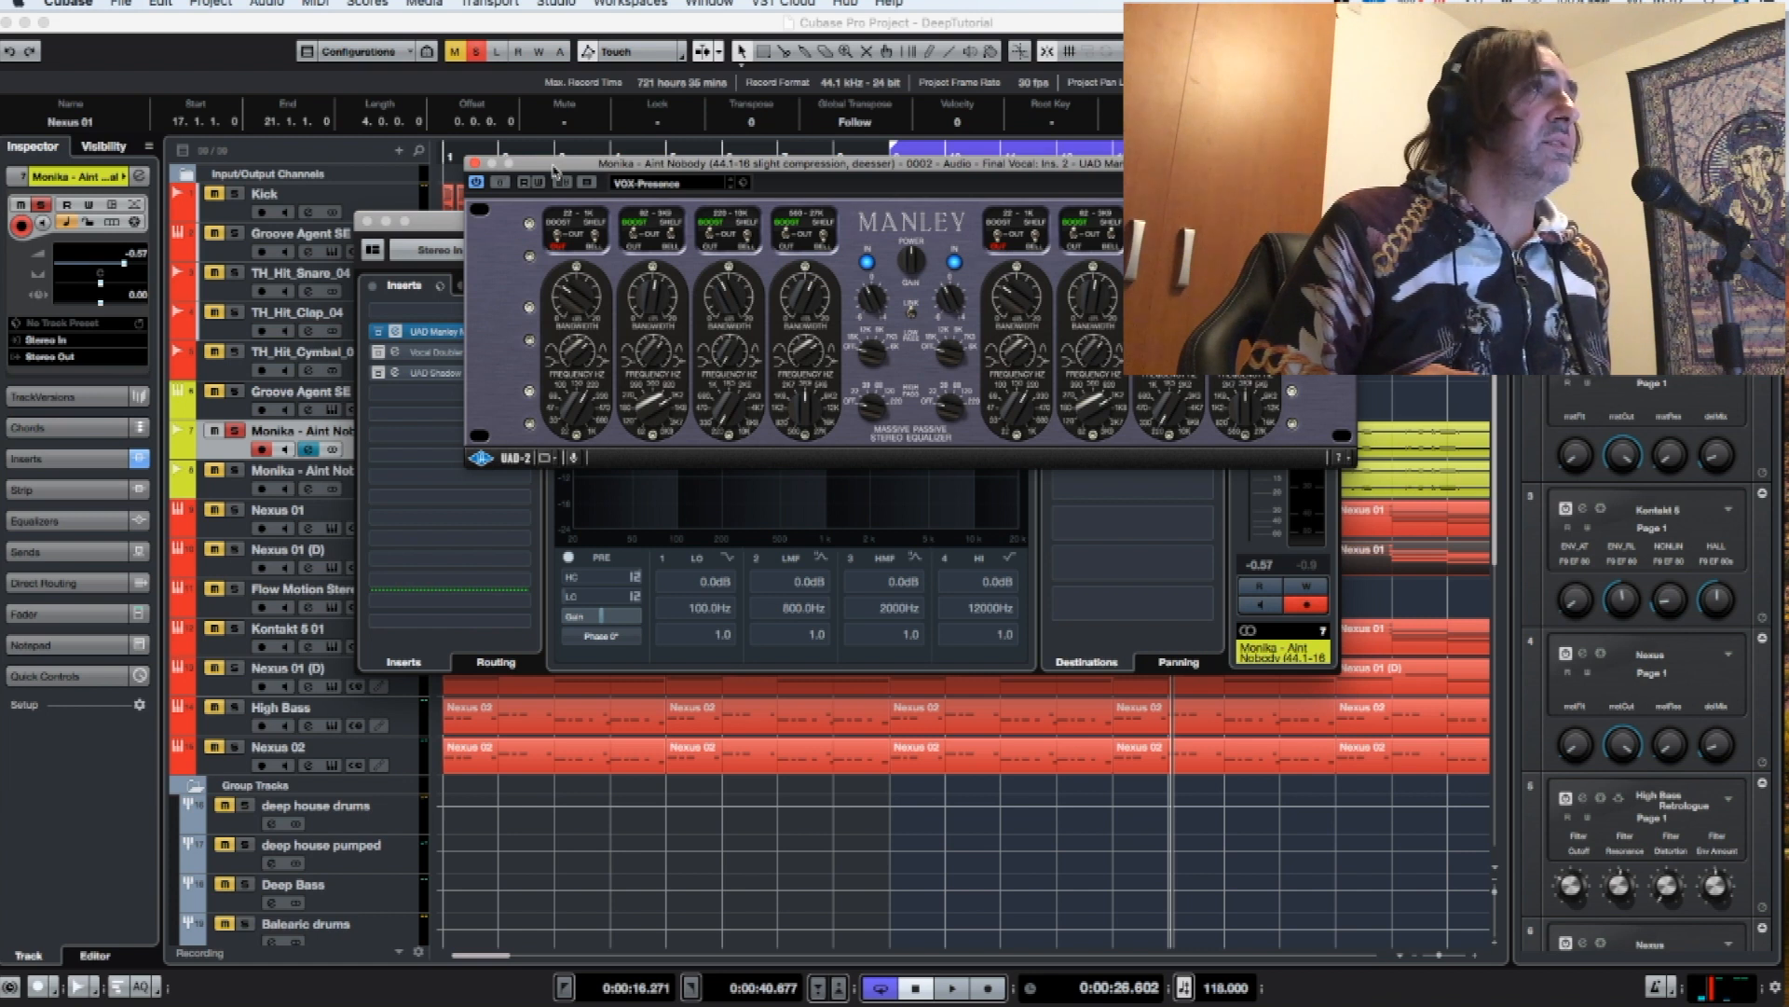
left_click_drag(555, 172, 624, 157)
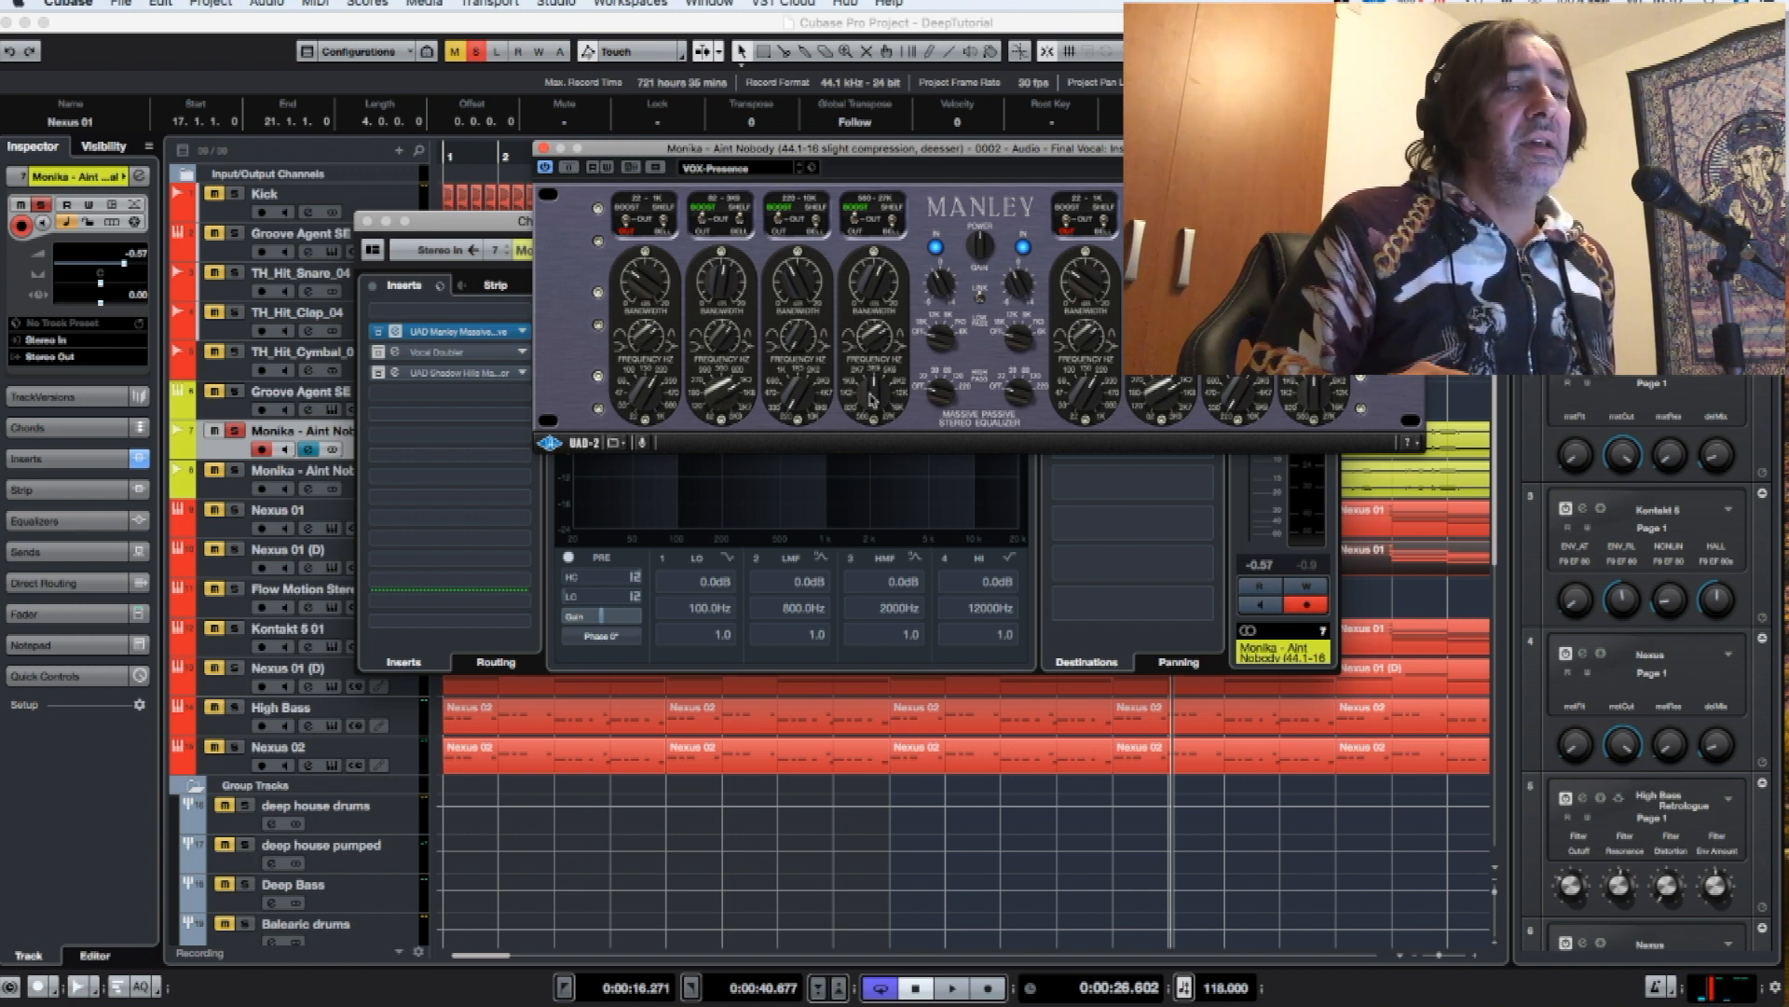
- Compare the vocal with the Manley Massive Passive equalizer bypassed and active during playback, and close its editor
left_click(568, 169)
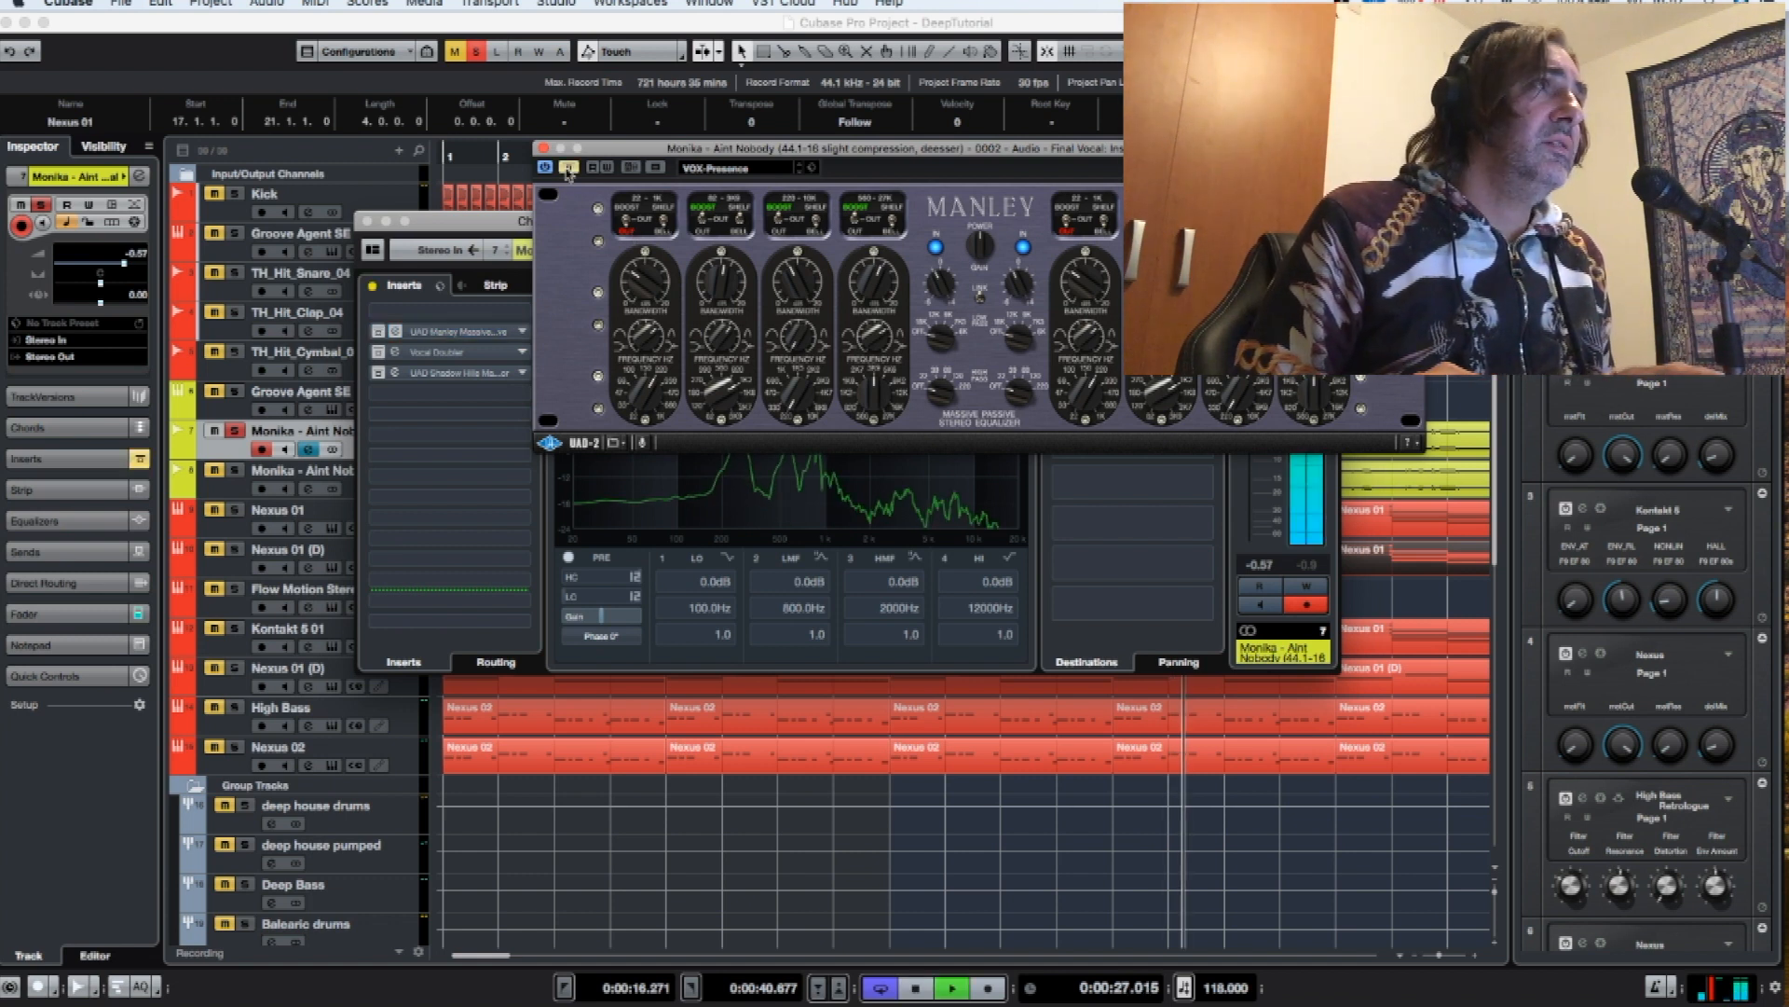
left_click(568, 169)
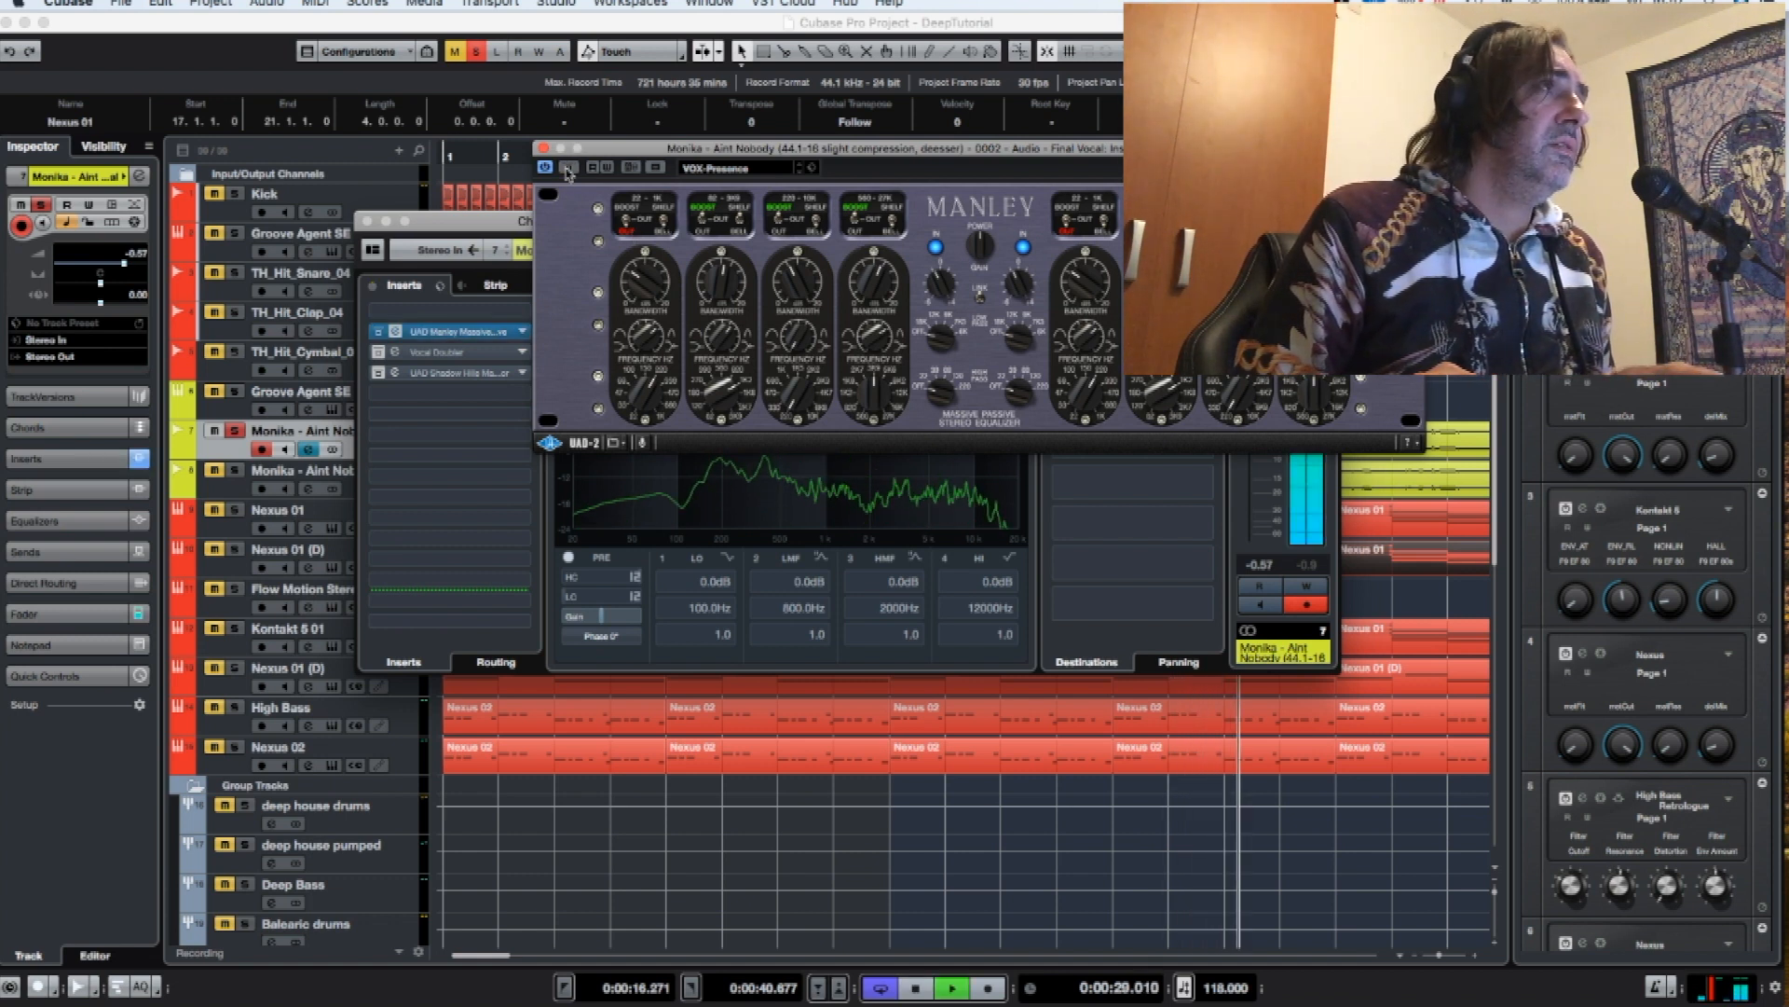
key("space")
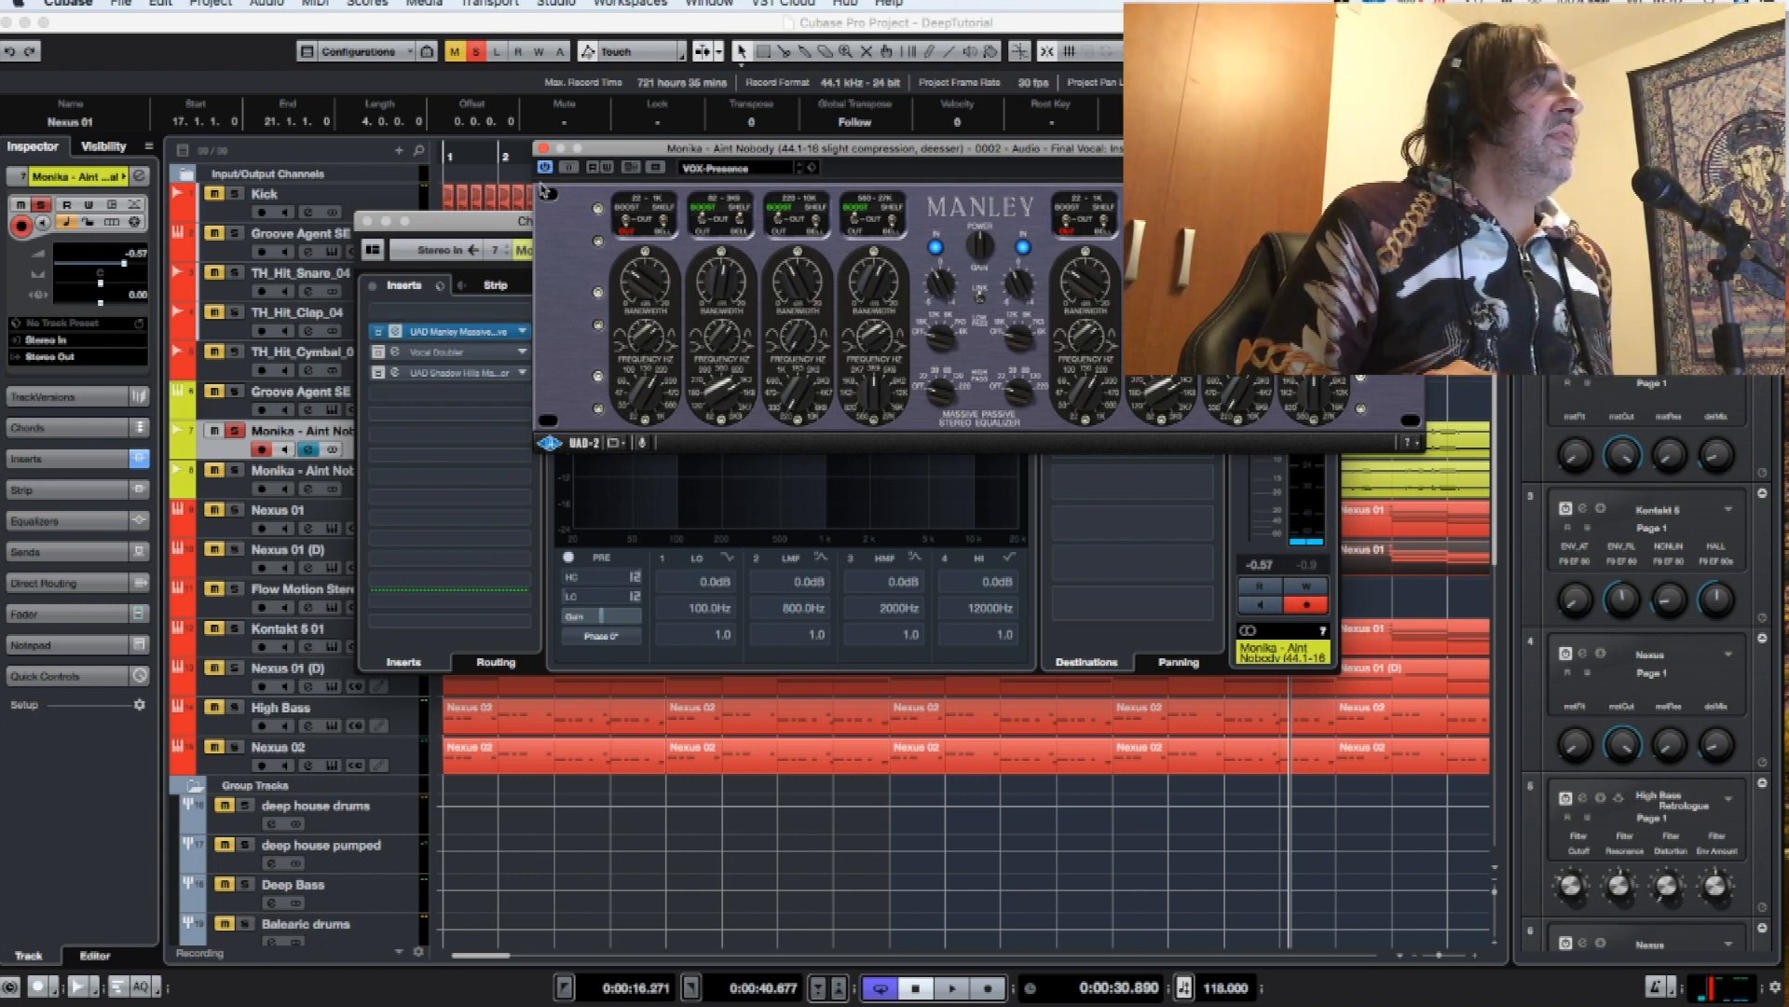
left_click(545, 149)
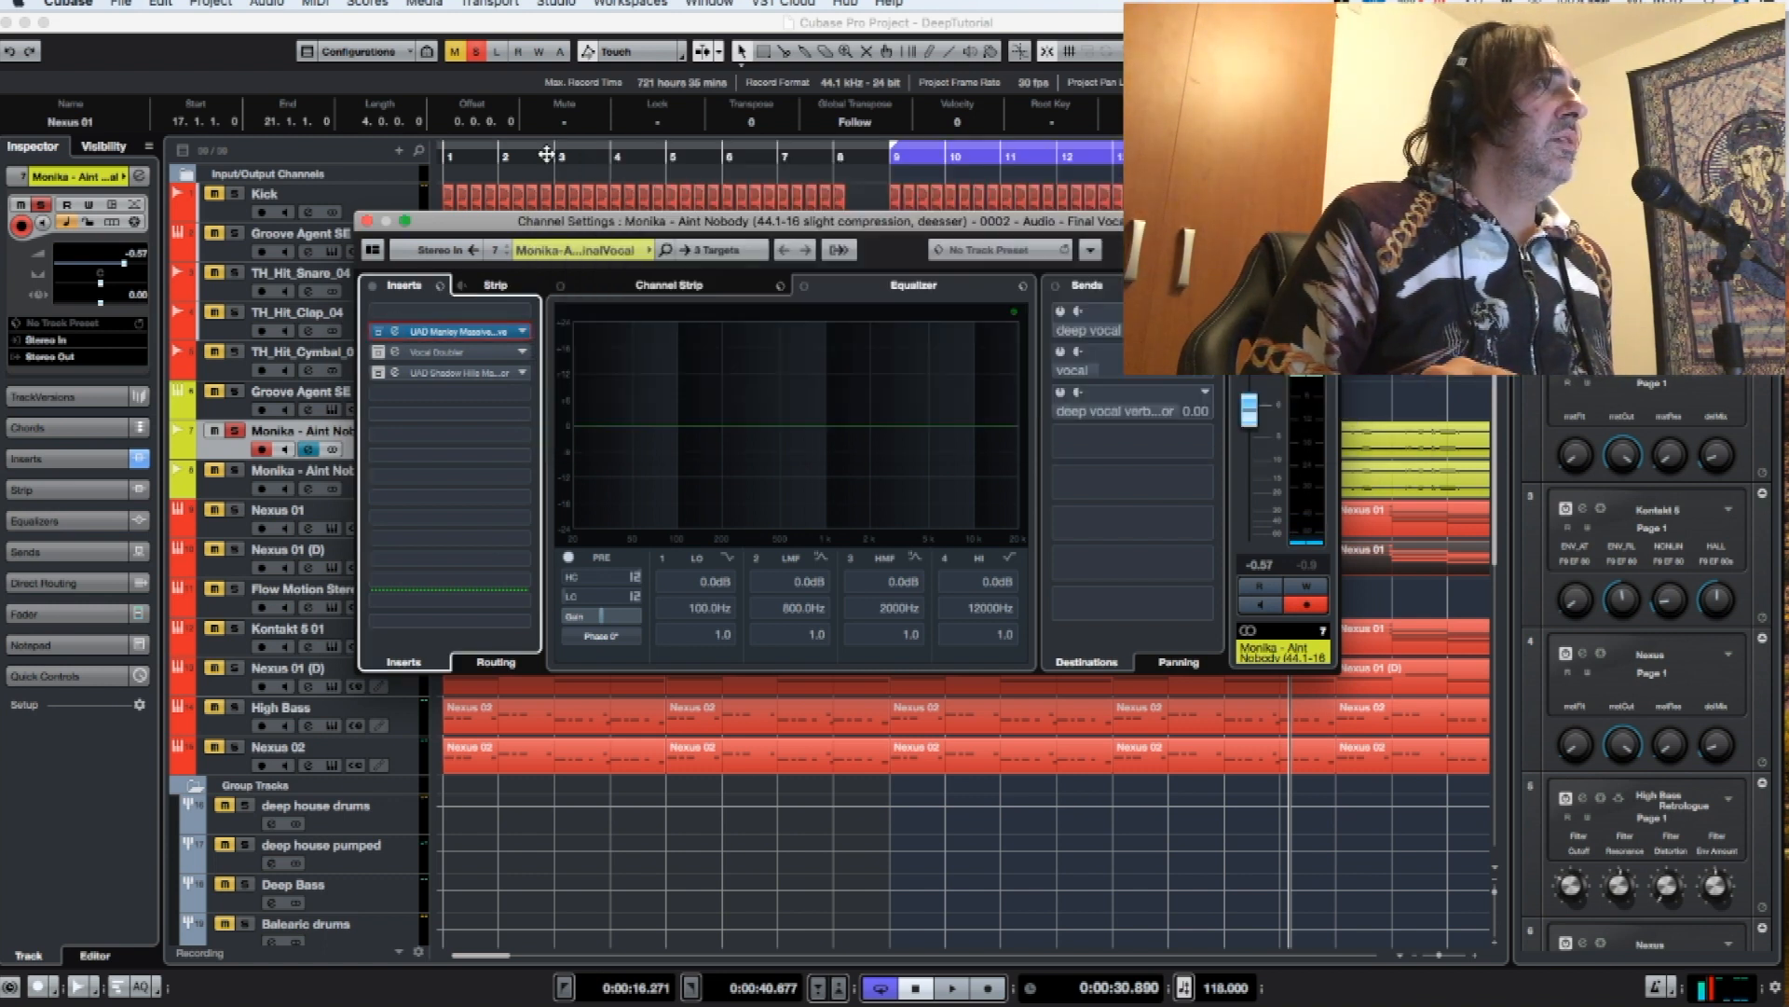
- Audition the vocal with the UAD Shadow Hills Mastering Compressor bypassed and active, leave it active, review its settings and close its editor
left_click(399, 374)
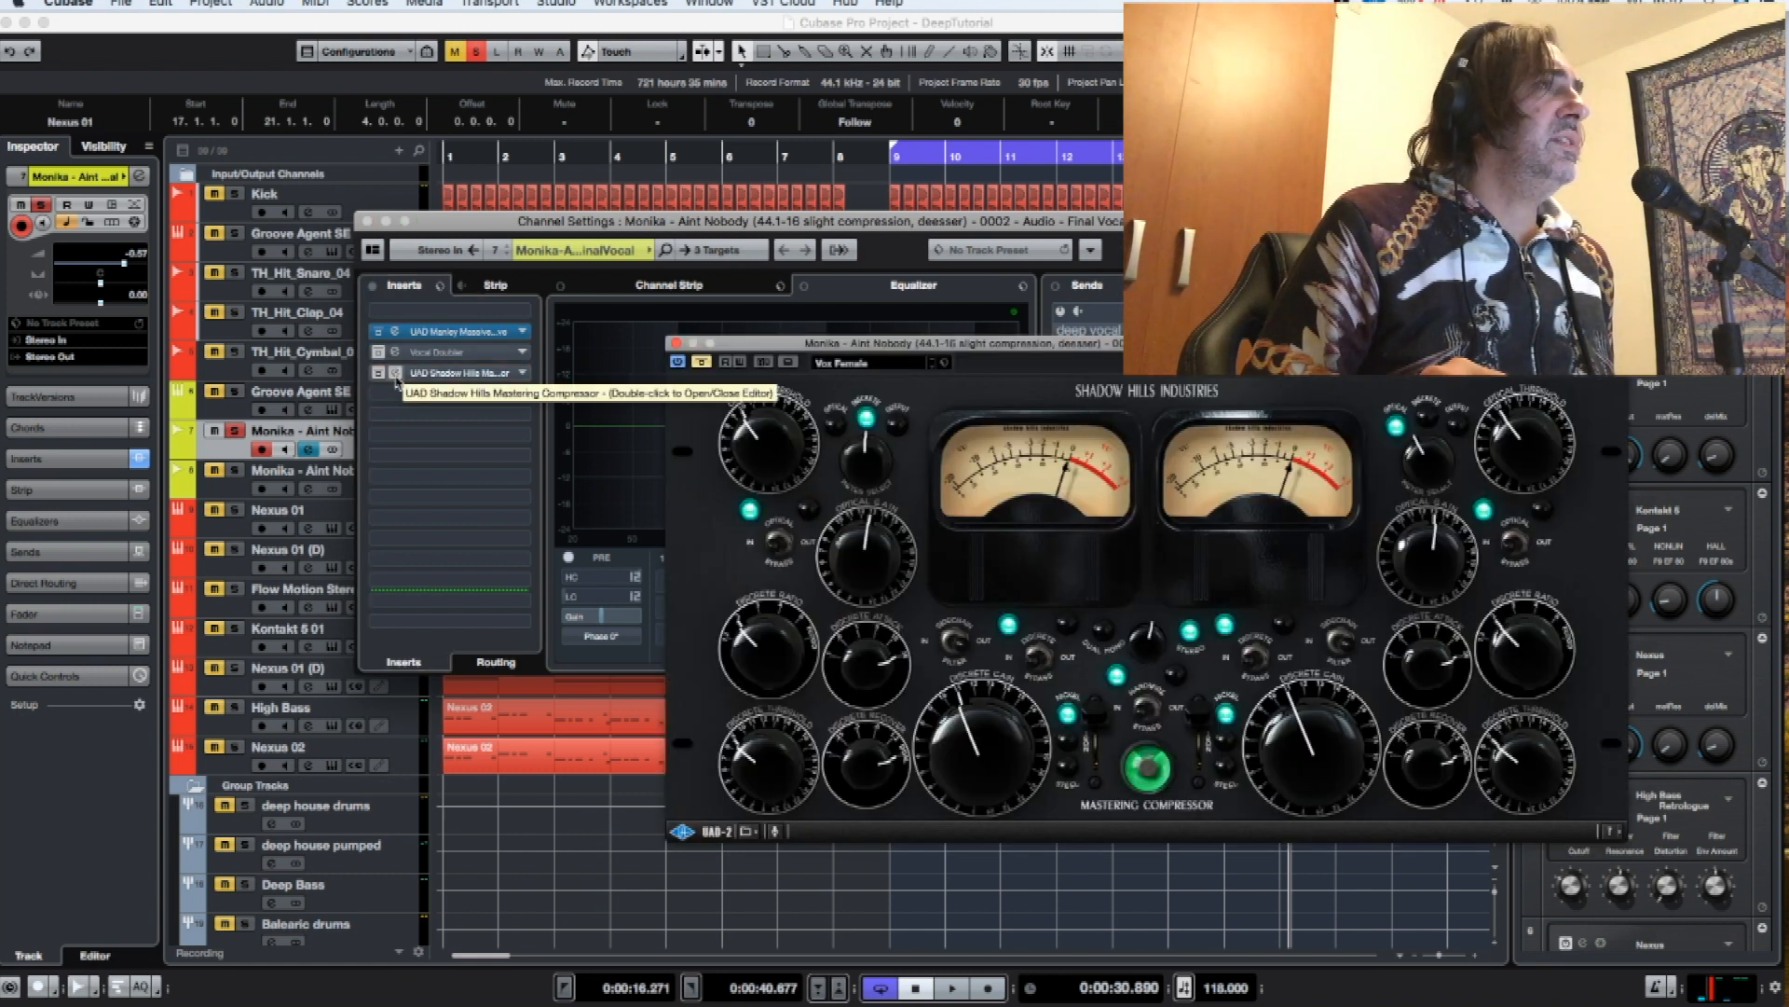
left_click(702, 364)
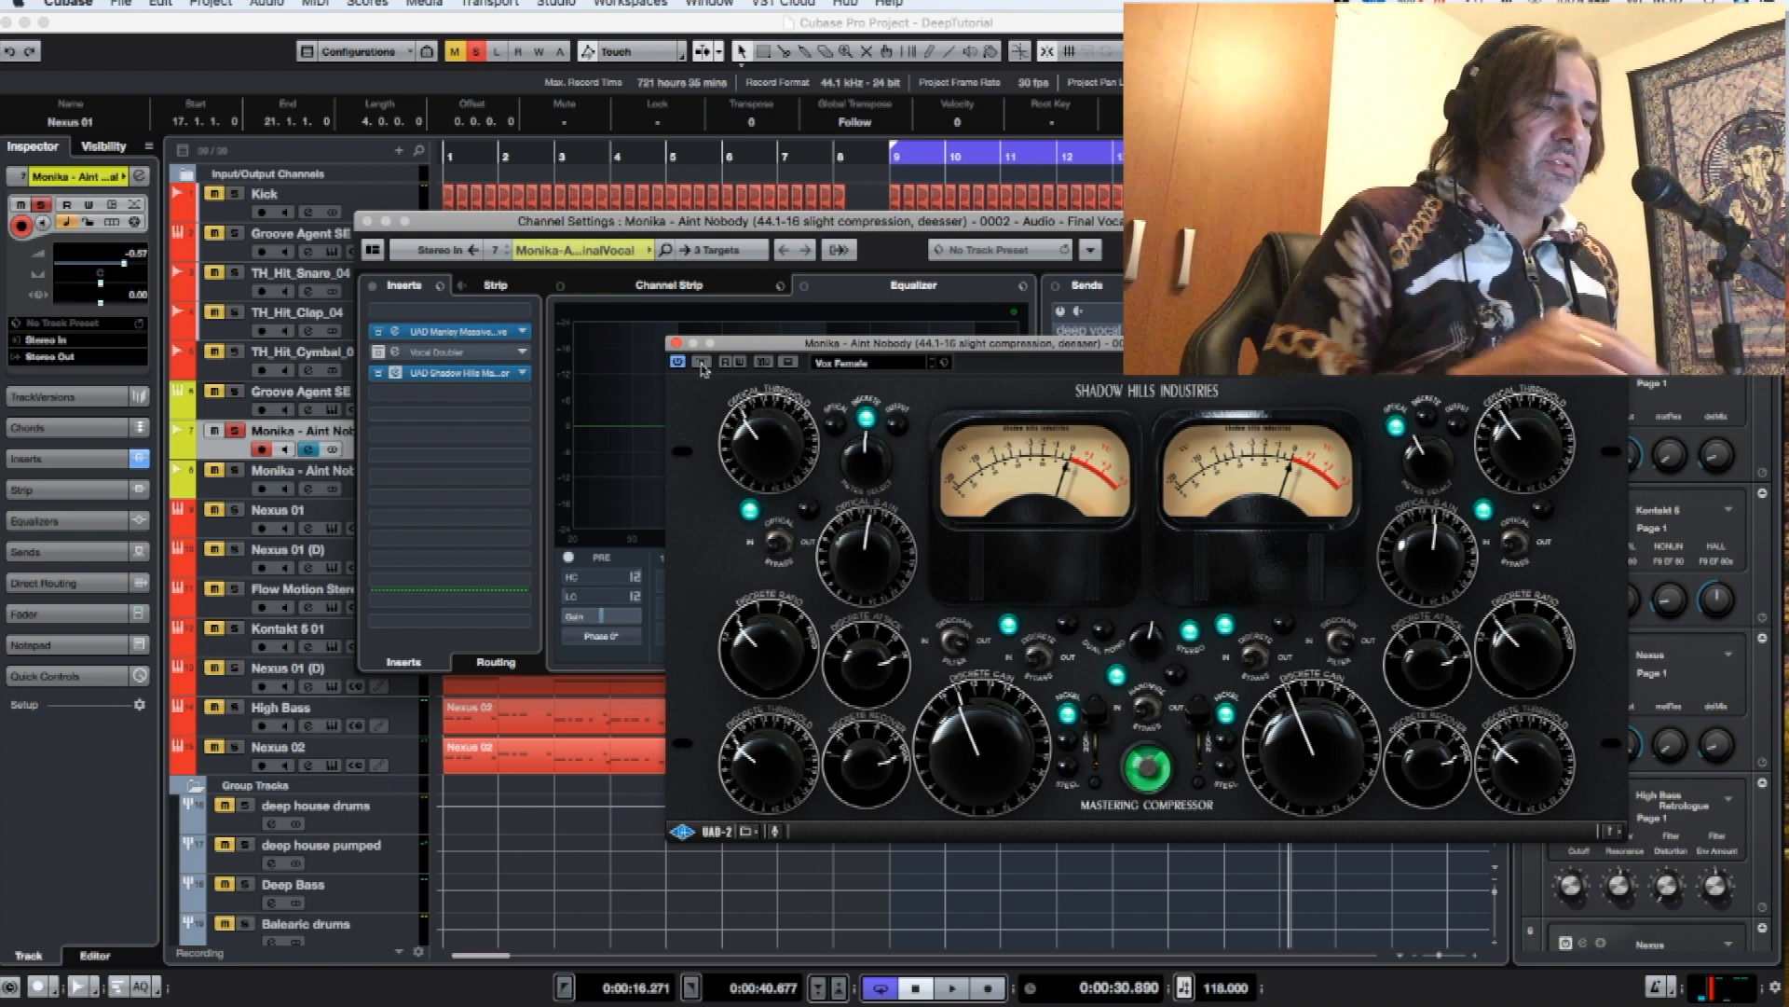
left_click(701, 362)
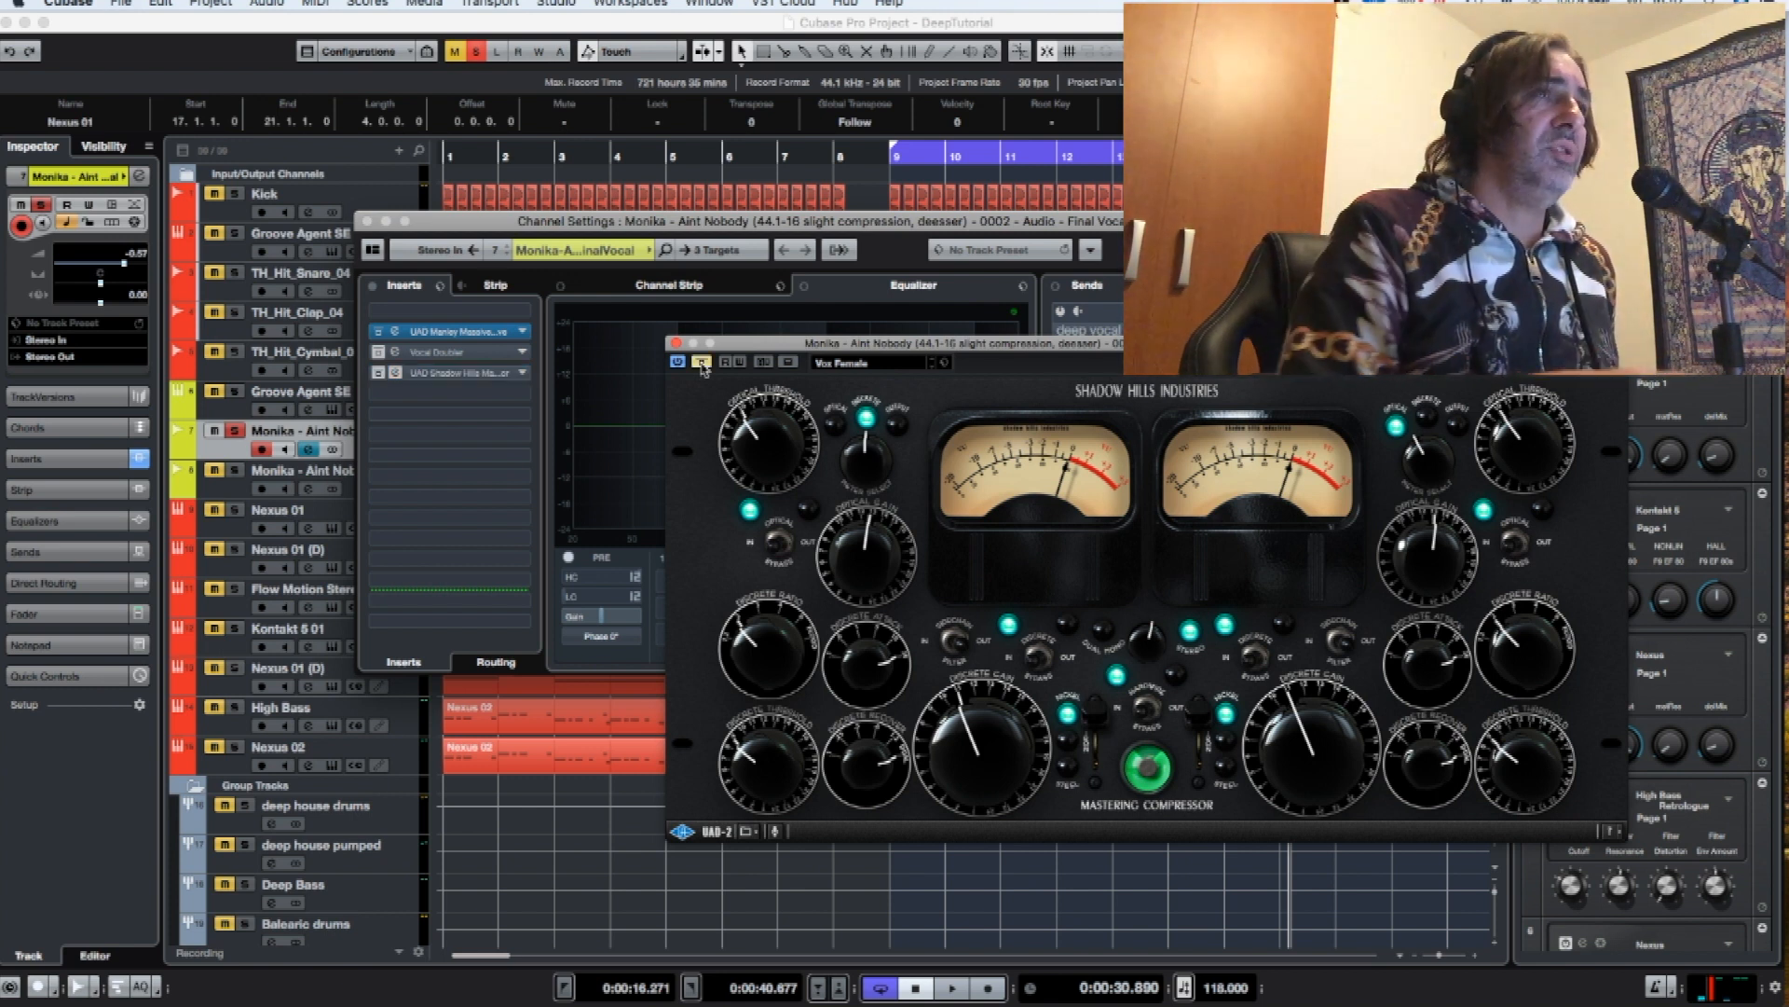
key("space")
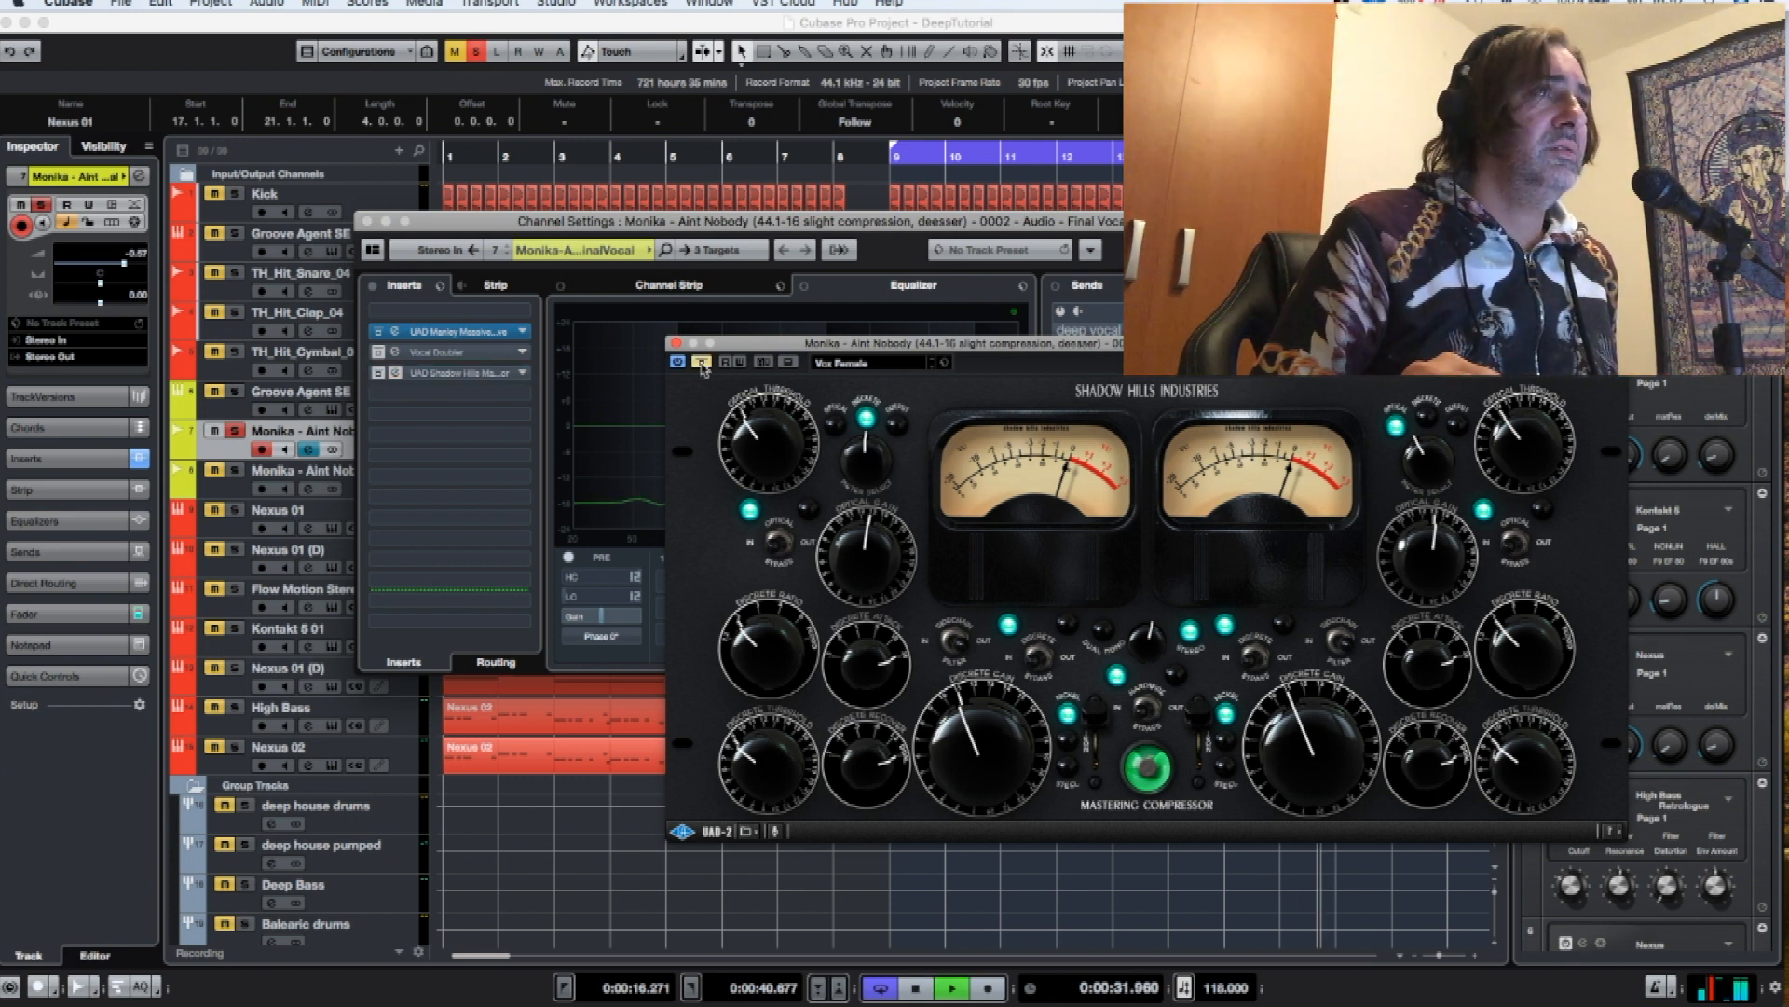
left_click(702, 363)
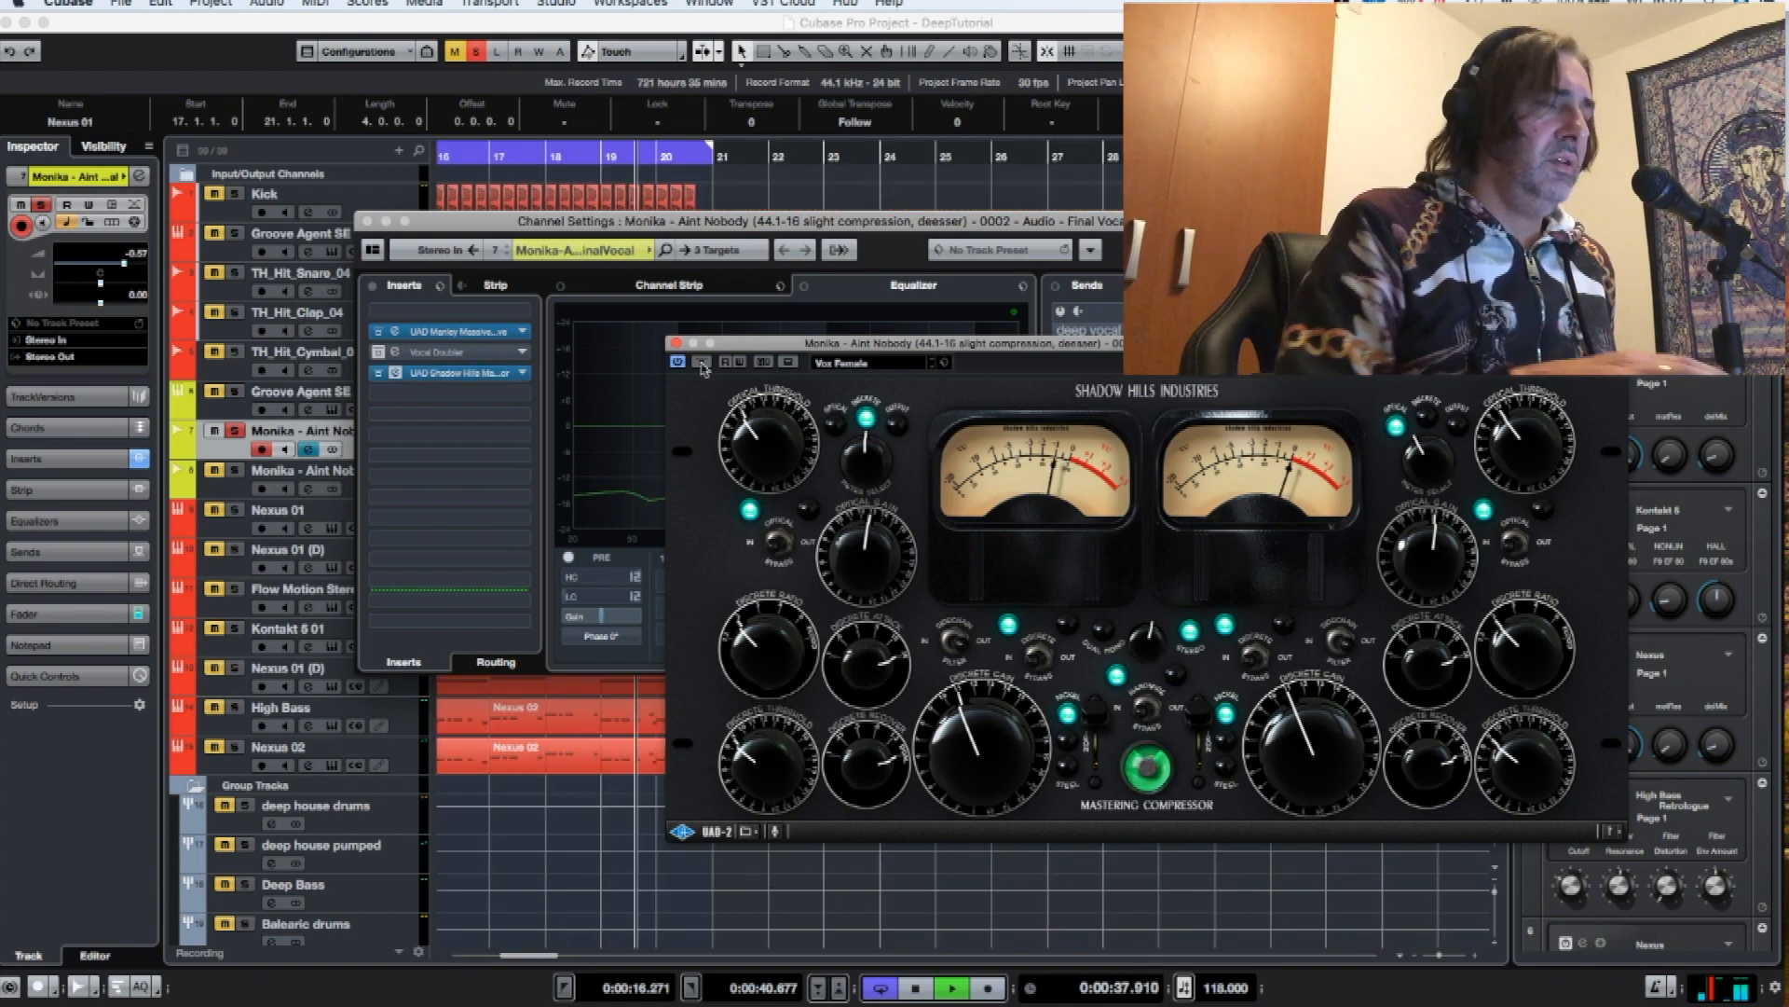
key("space")
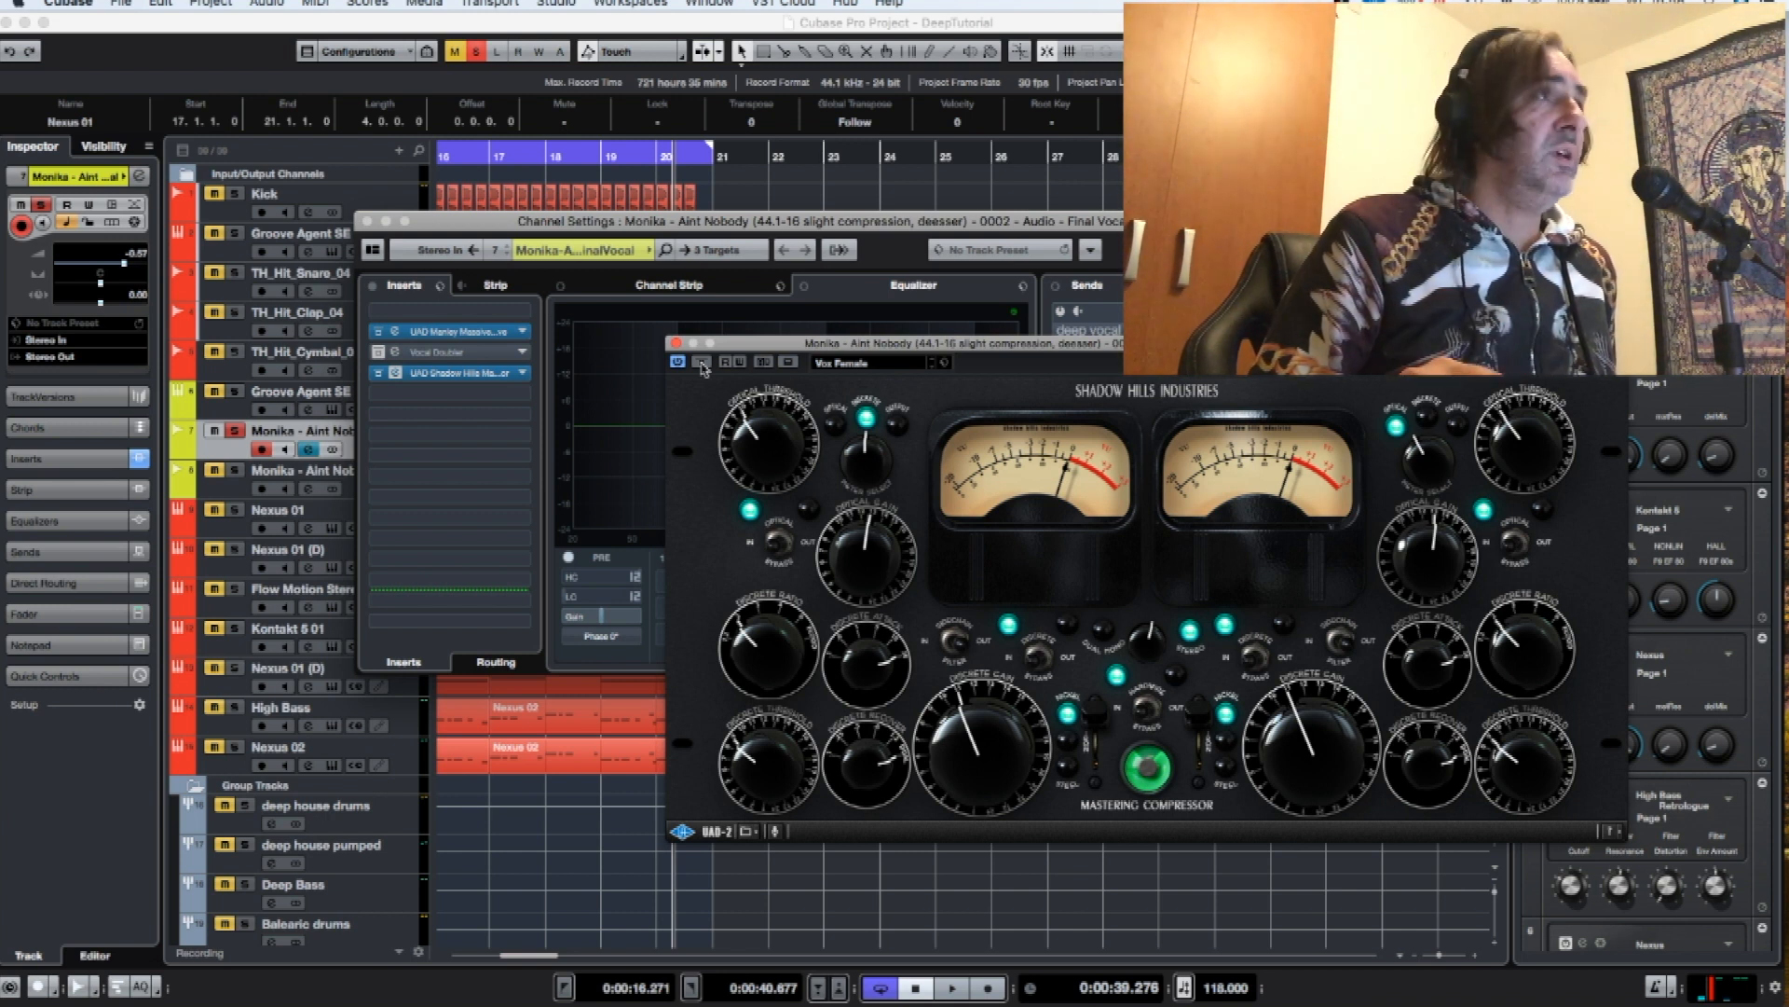
left_click(677, 344)
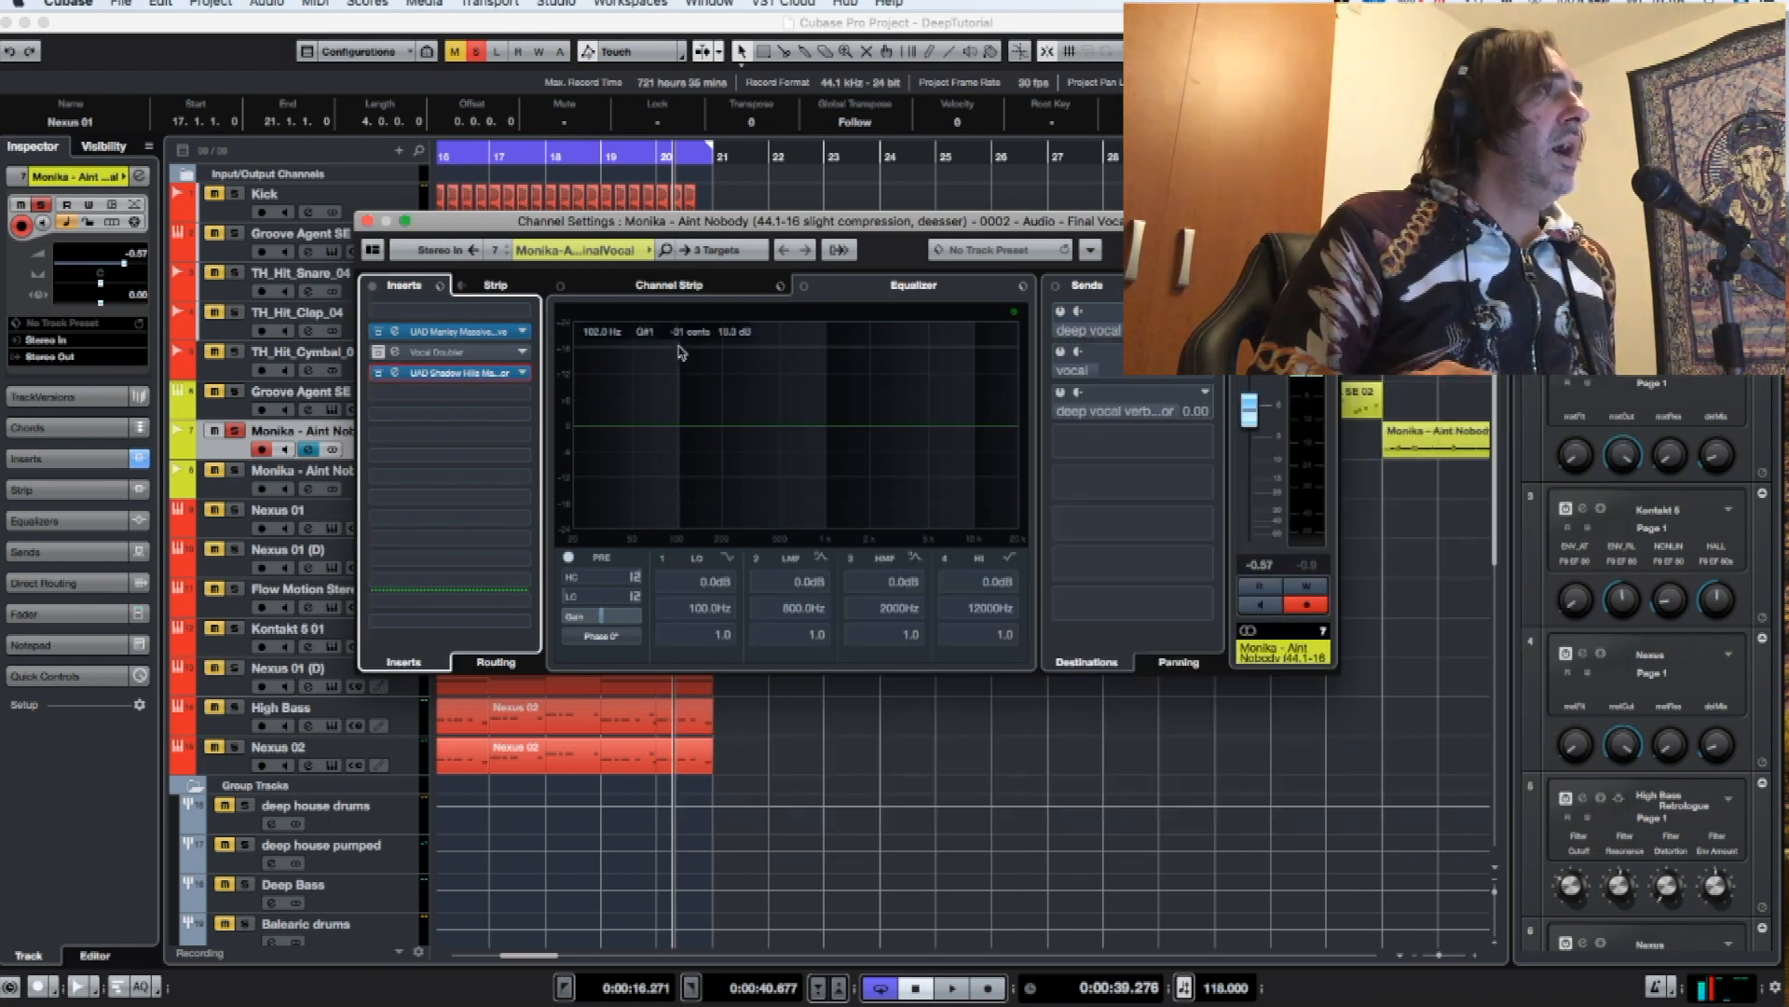
left_click(395, 373)
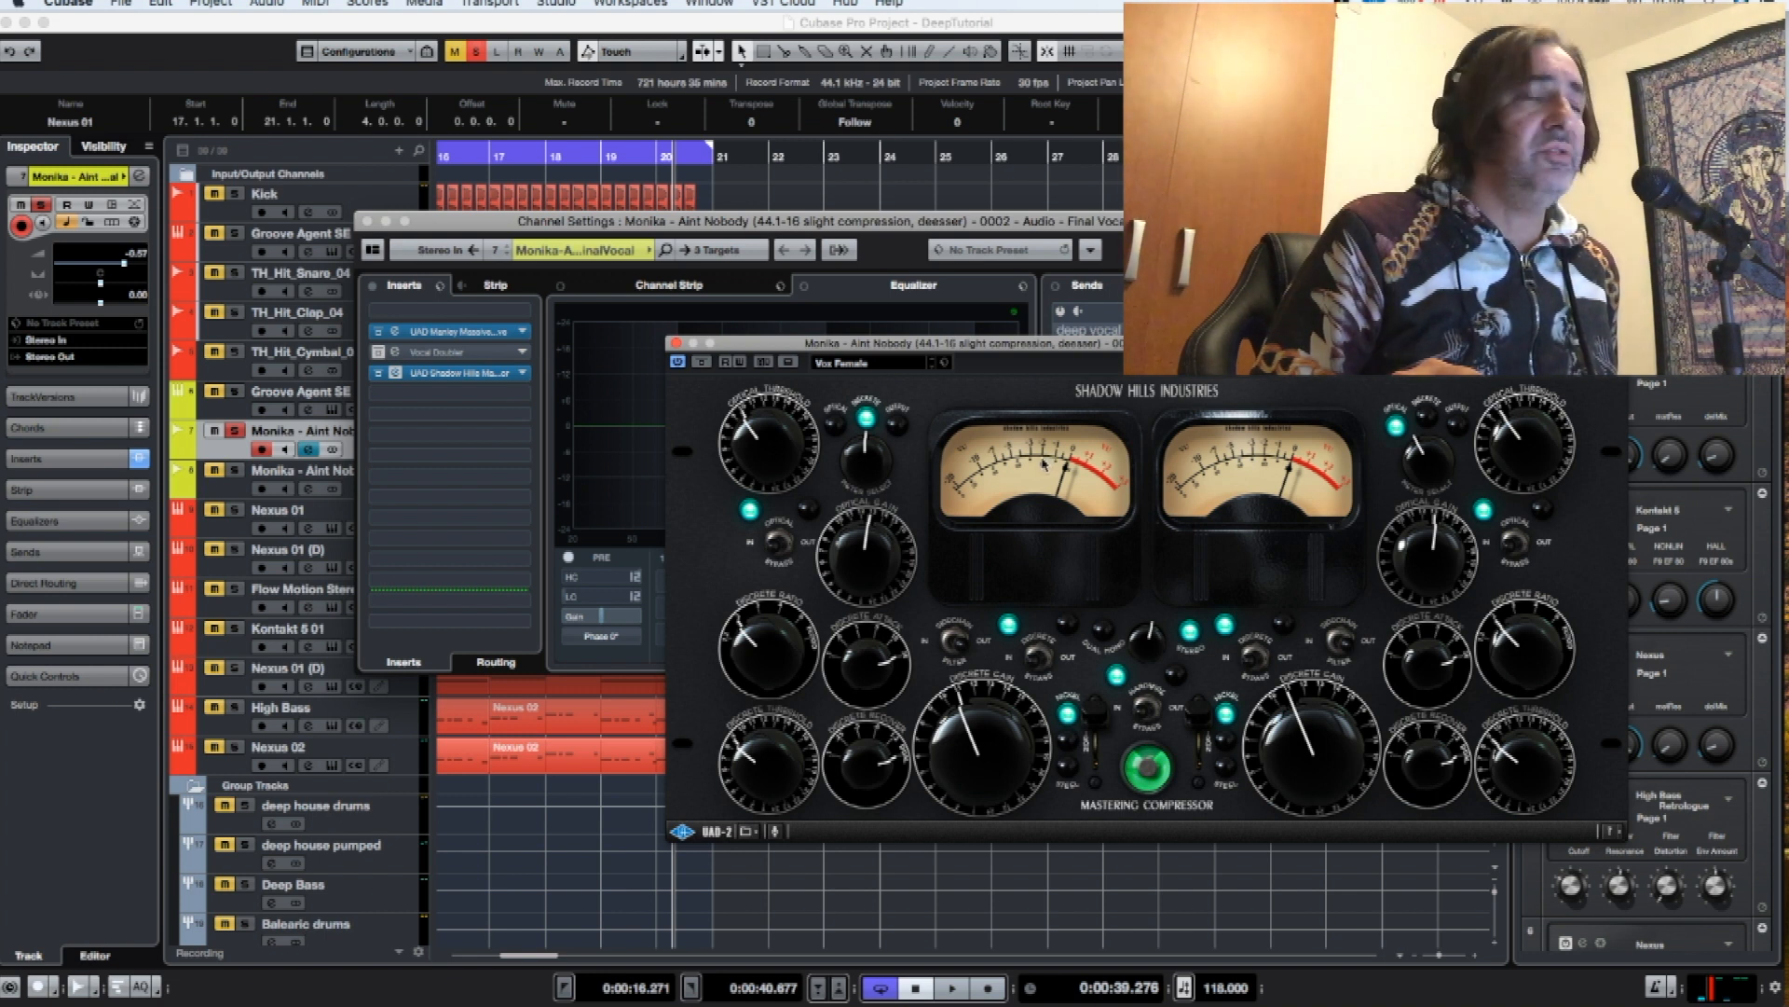
left_click(676, 343)
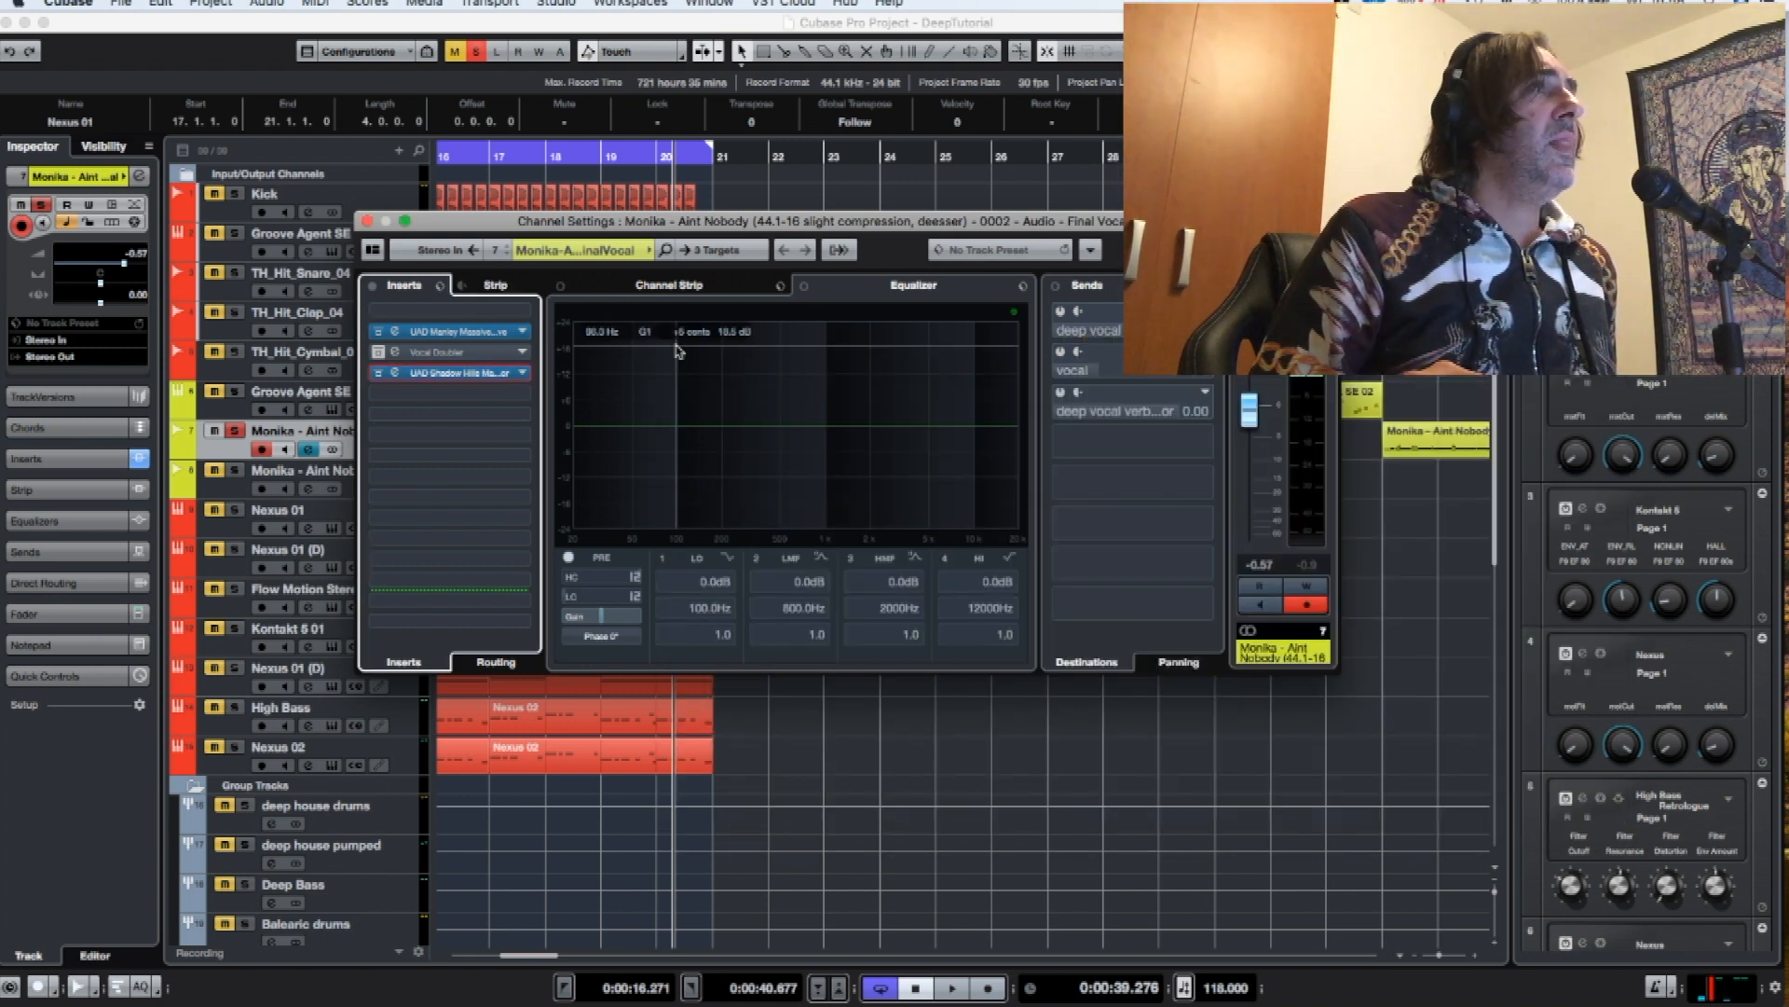
- Open the Vocal Doubler insert and compare the vocal with it bypassed and active during playback, leaving it active
left_click(394, 353)
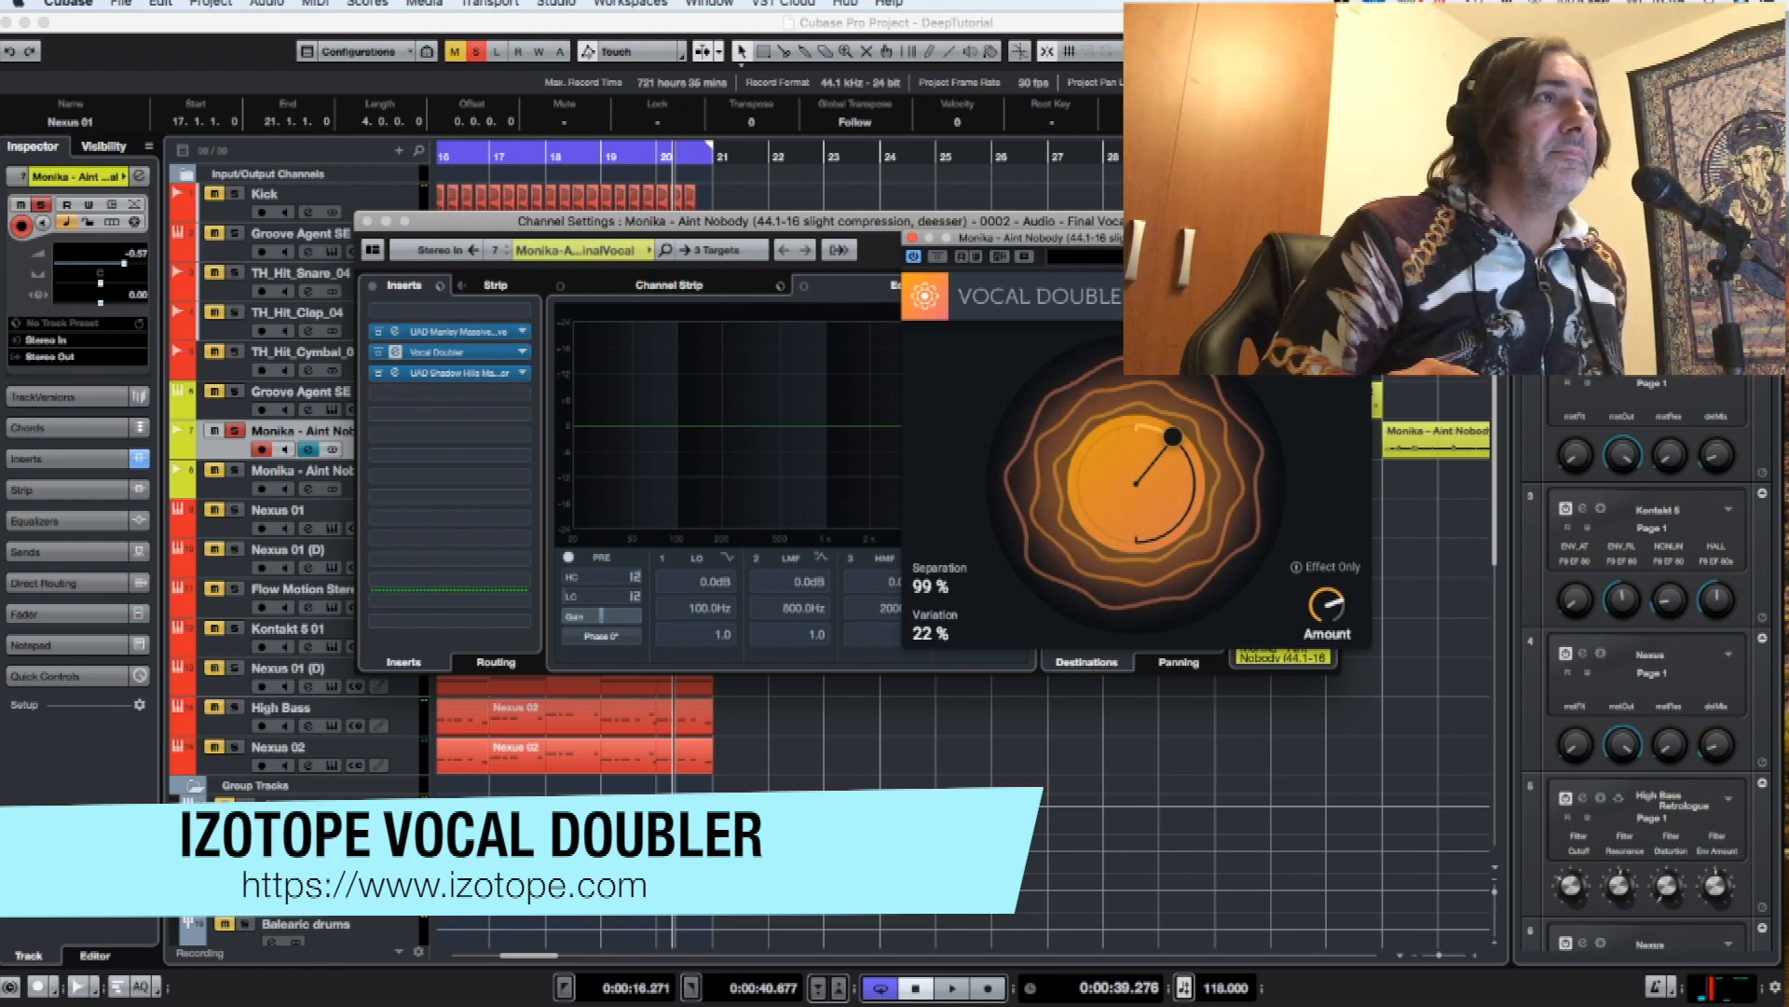
left_click(938, 256)
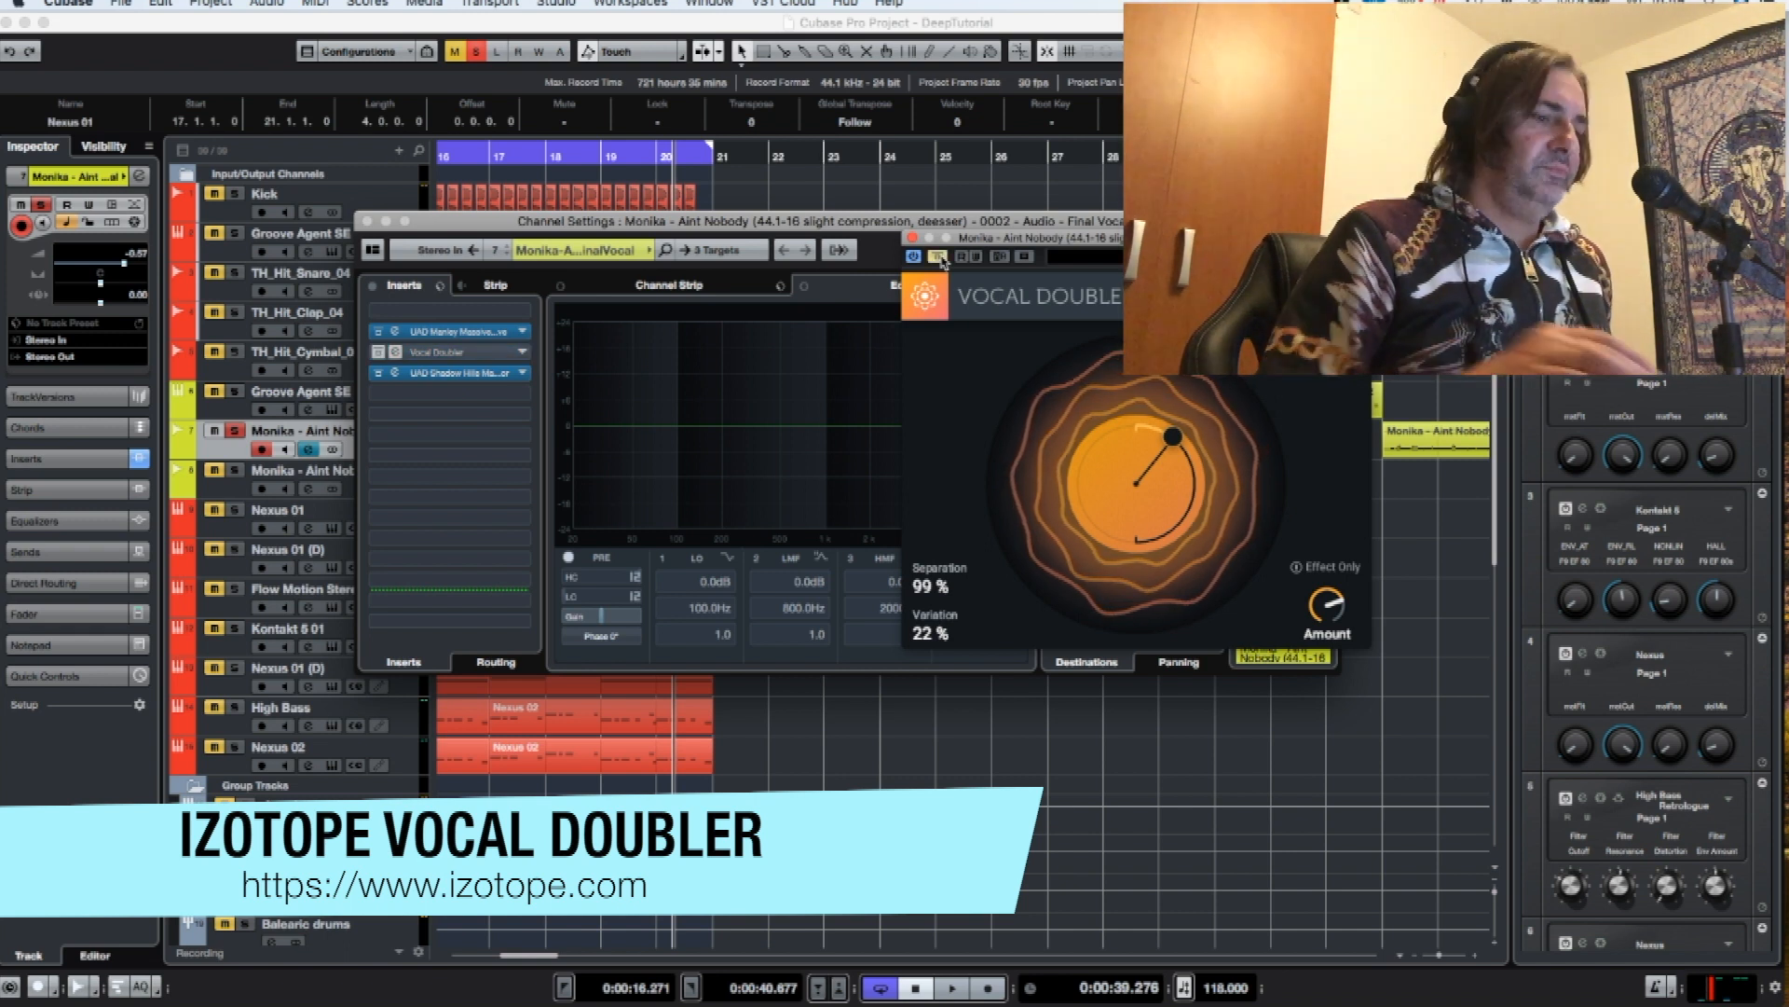
key("space")
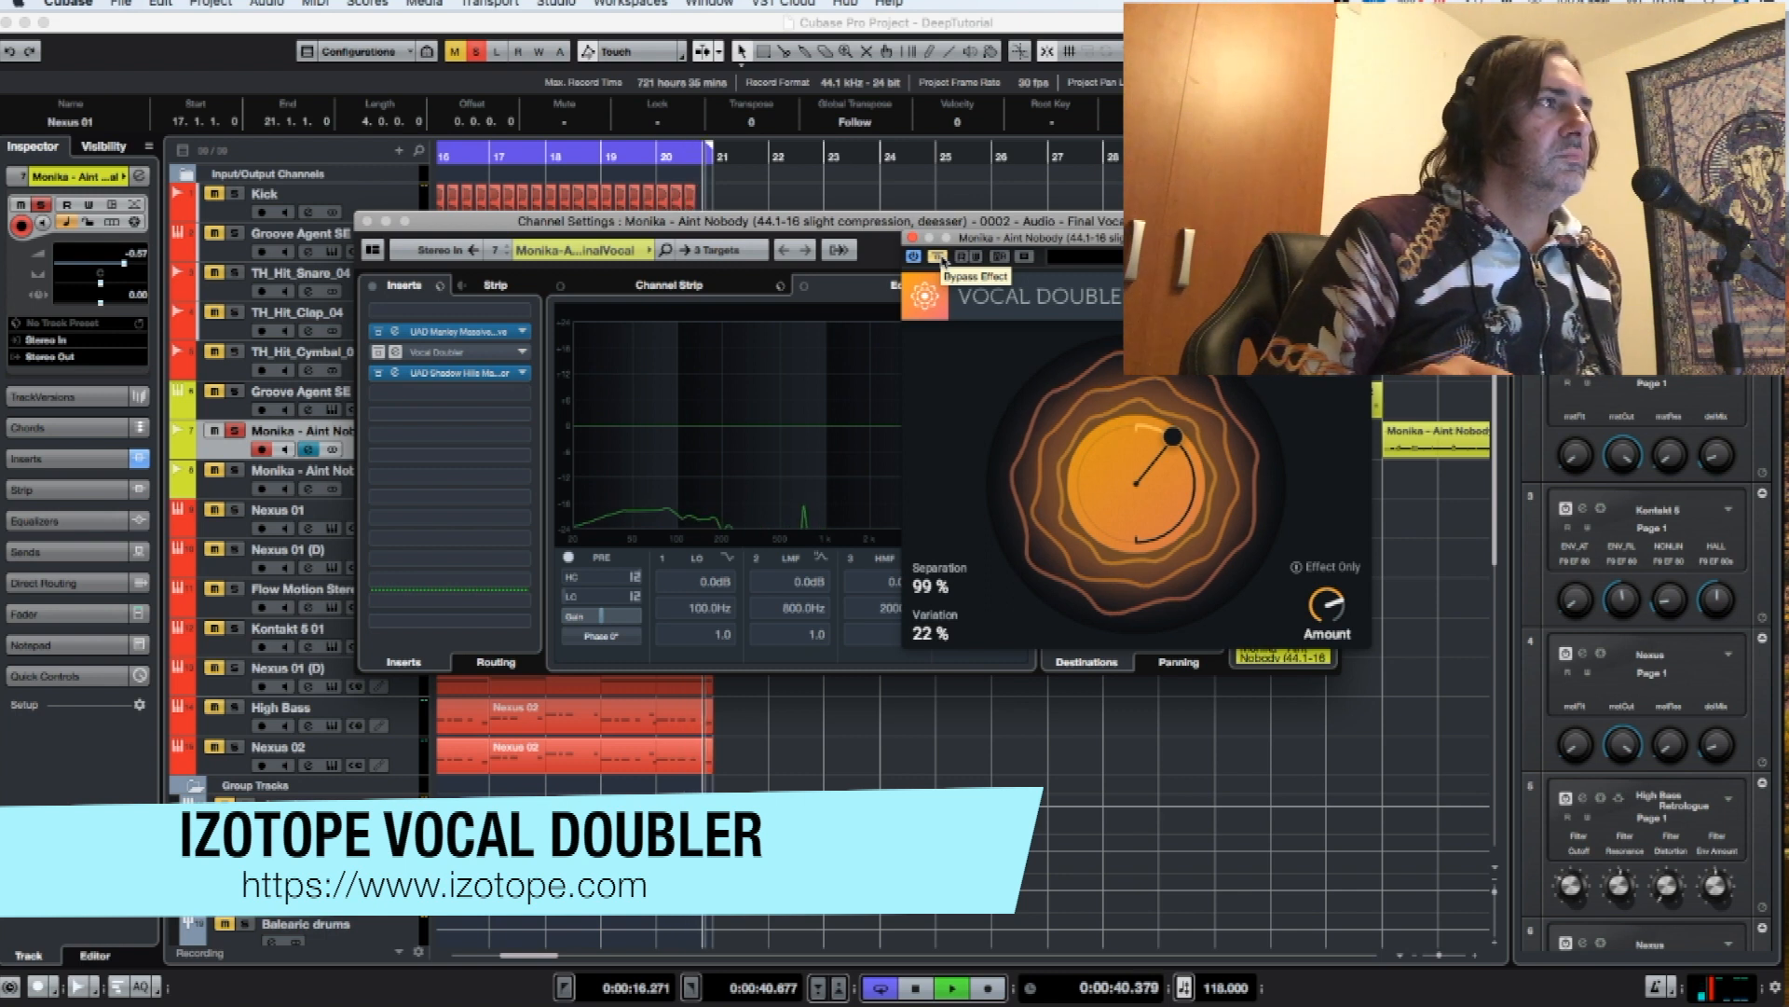
left_click(938, 257)
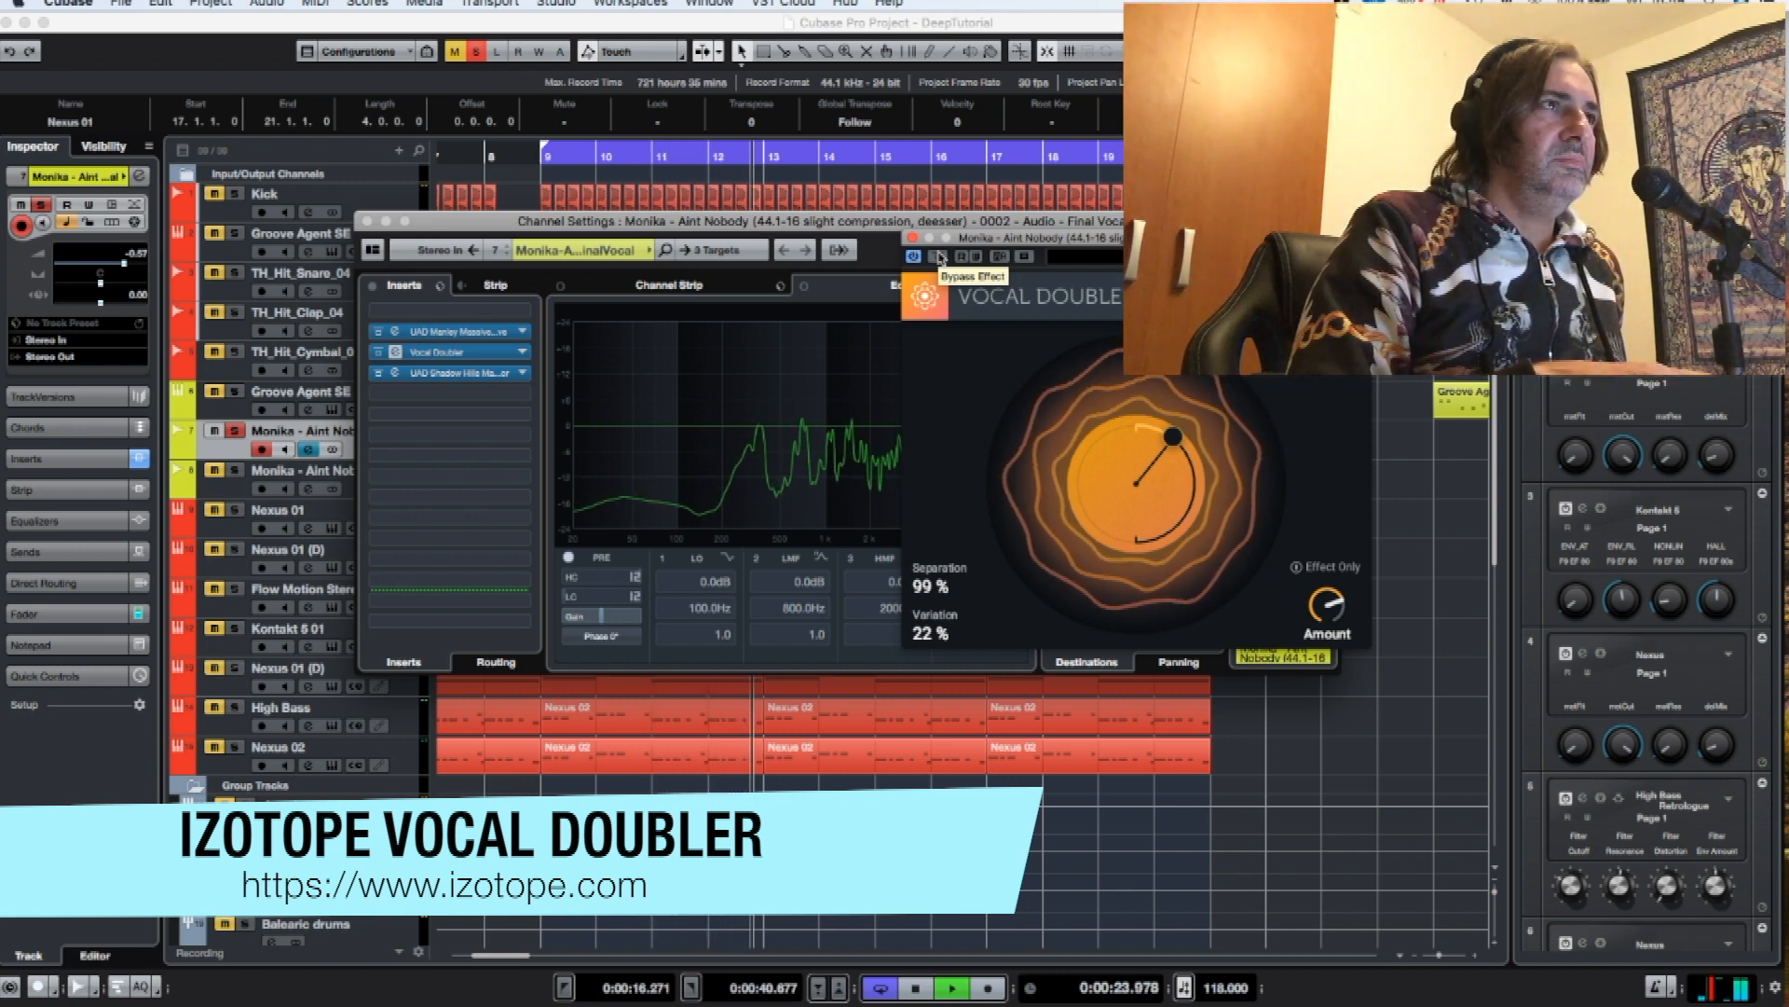
key("space")
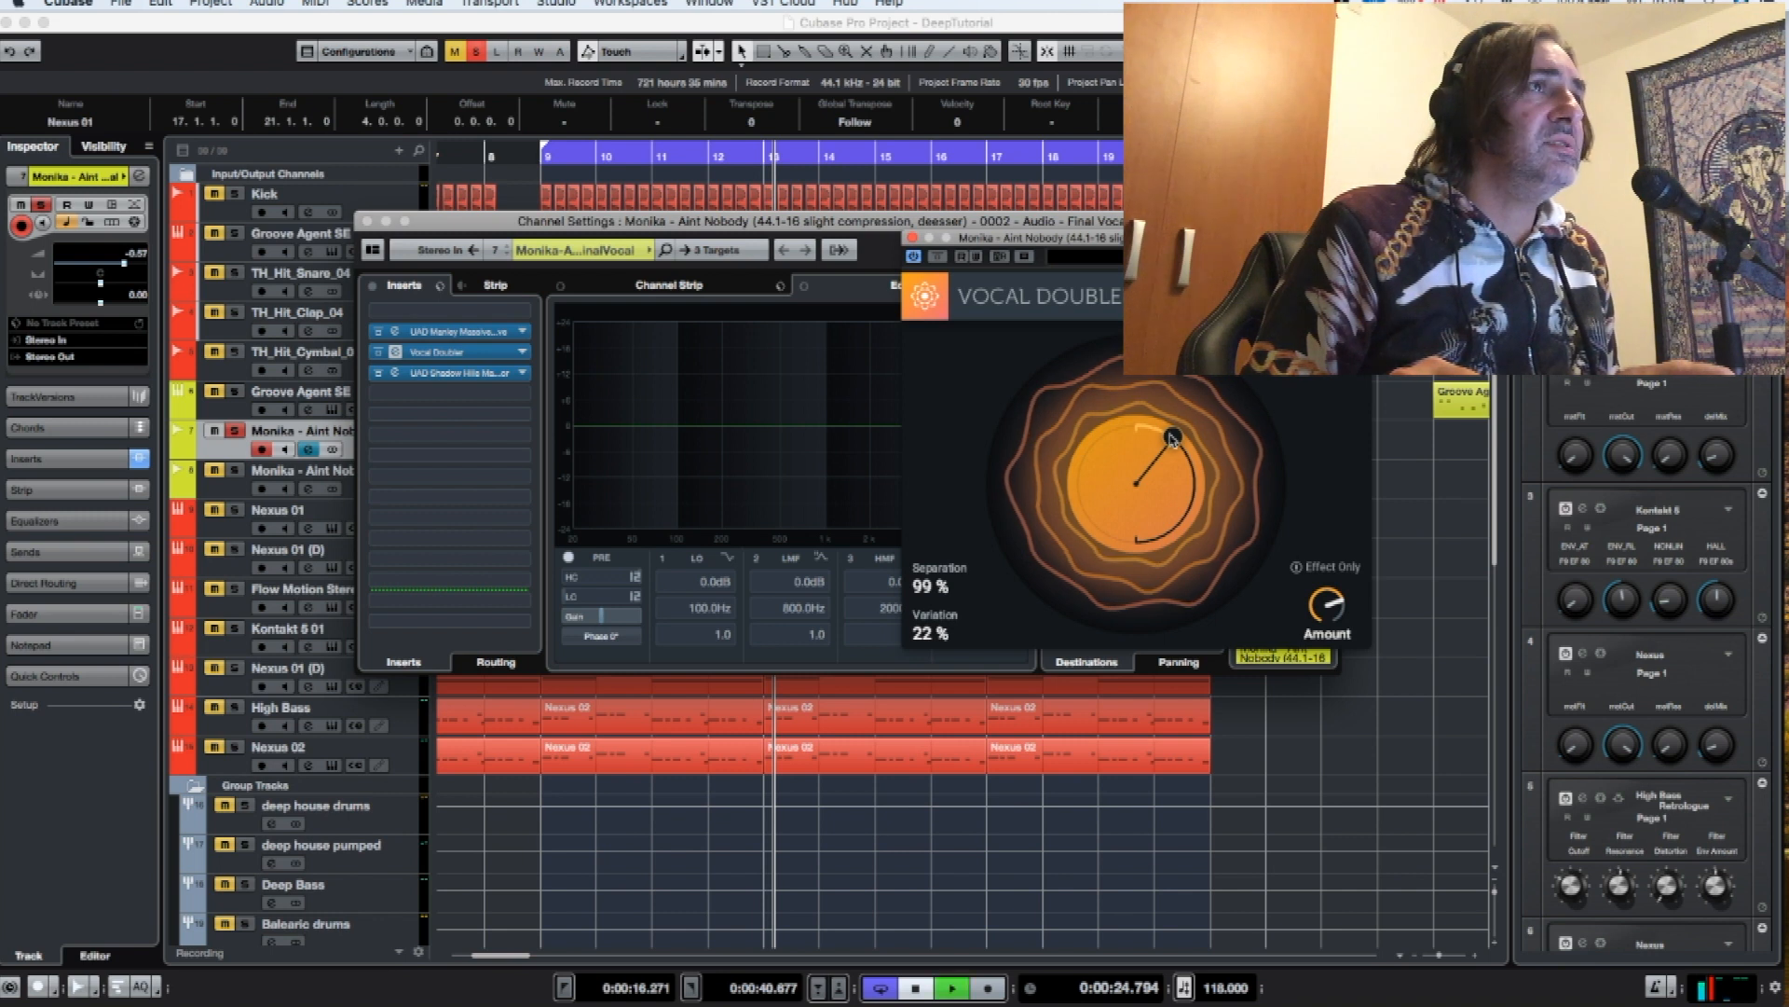
- Try an extreme Vocal Doubler setting during playback, with 100 % separation, 97 % variation and a raised amount
key("space")
left_click_drag(1172, 436, 1209, 606)
left_click_drag(1330, 606, 1333, 485)
left_click_drag(1168, 531, 1146, 573)
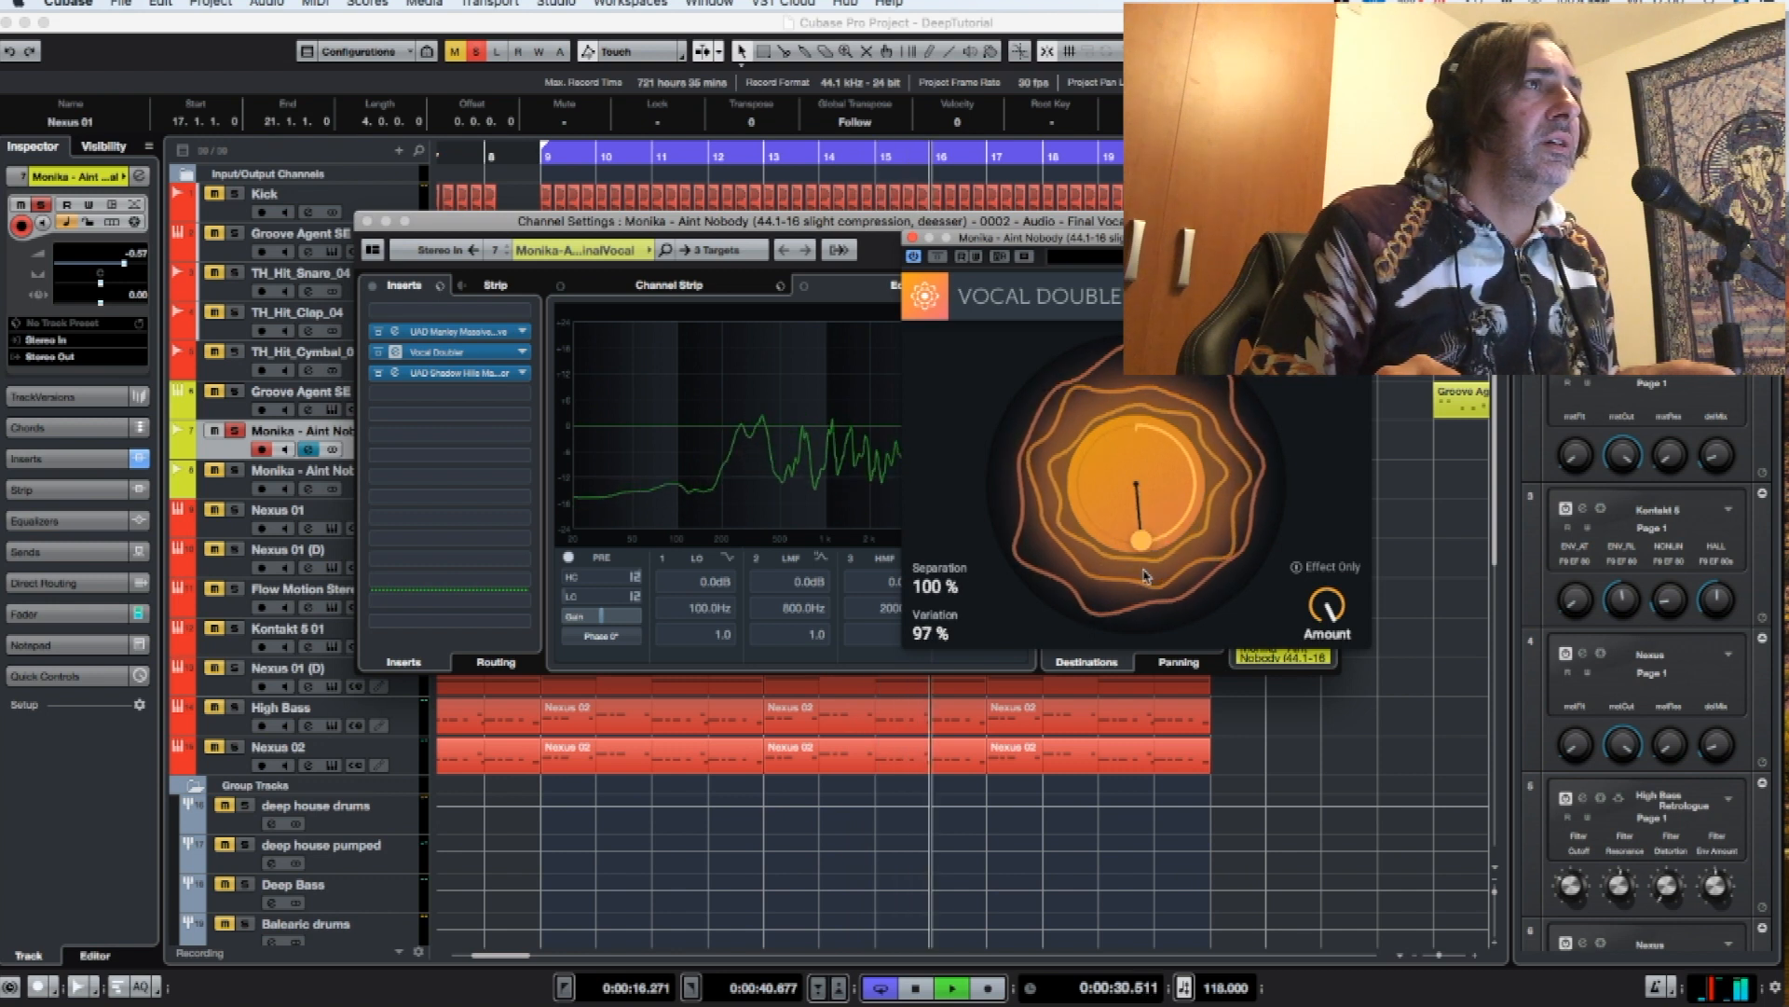
- Set the Vocal Doubler to 67 % separation, 23 % variation and 70 % amount, stop playback and close its editor
left_click_drag(1145, 575, 1165, 444)
left_click_drag(1324, 604, 1322, 663)
left_click_drag(1163, 446, 1166, 448)
left_click_drag(1333, 614, 1323, 607)
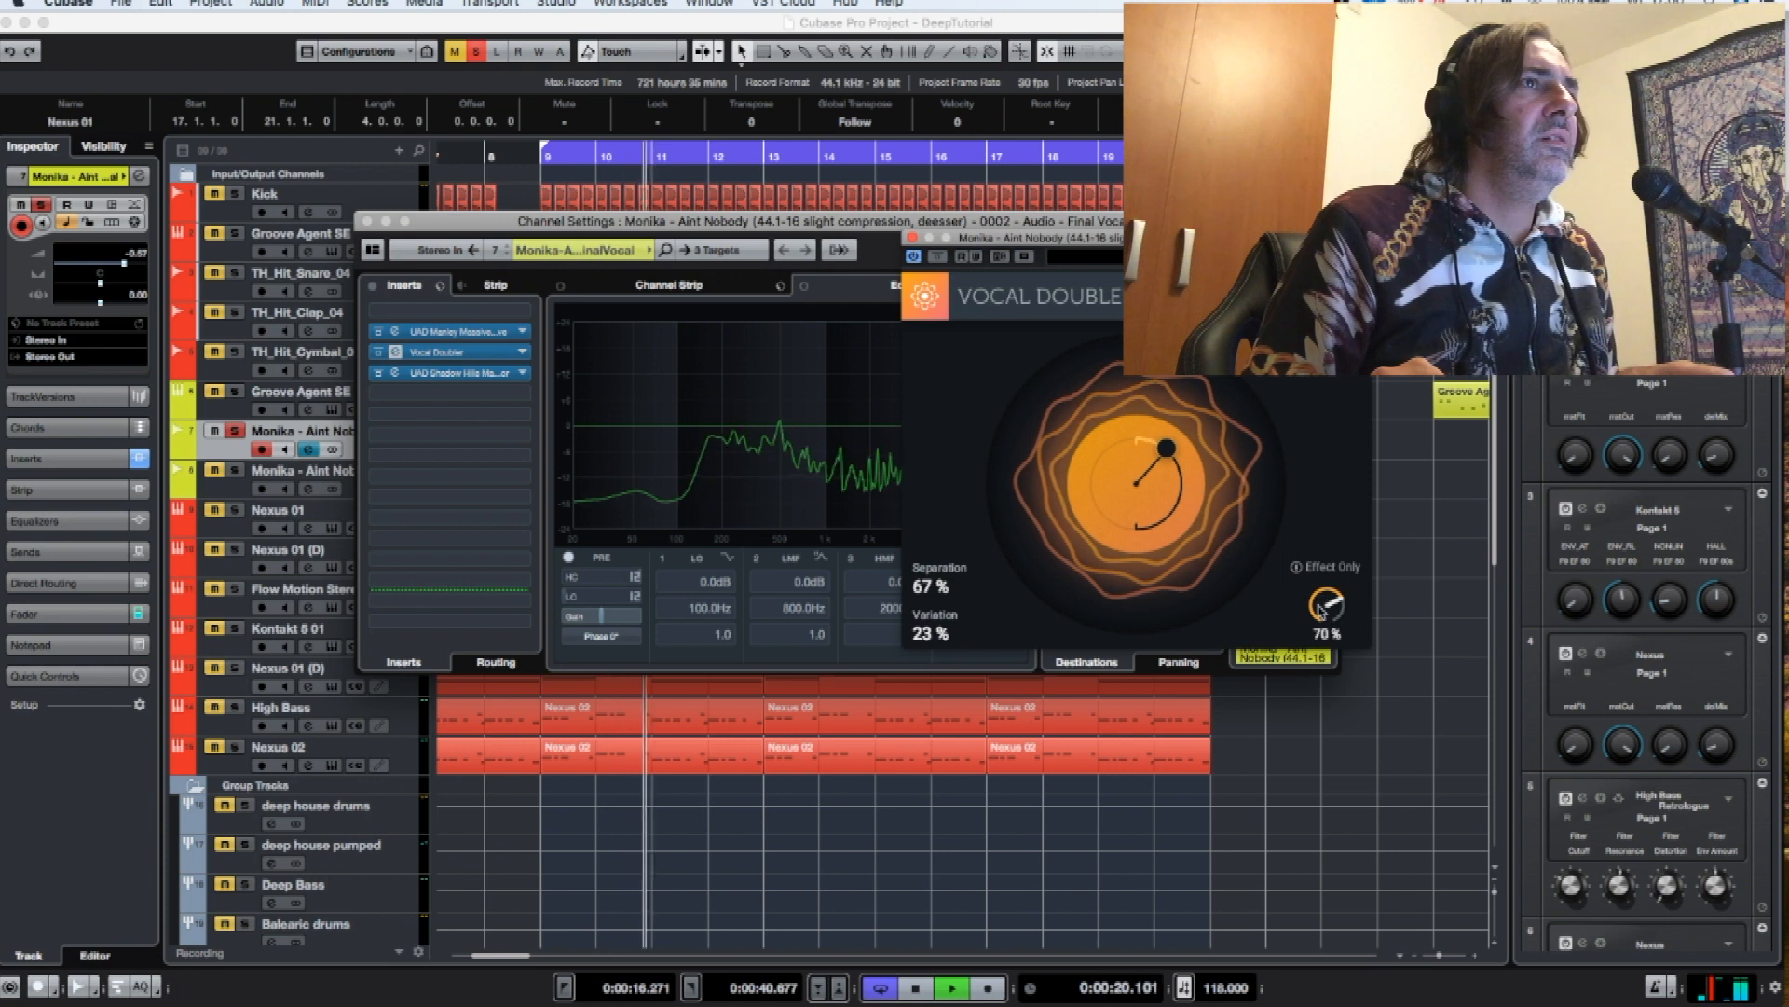
key("space")
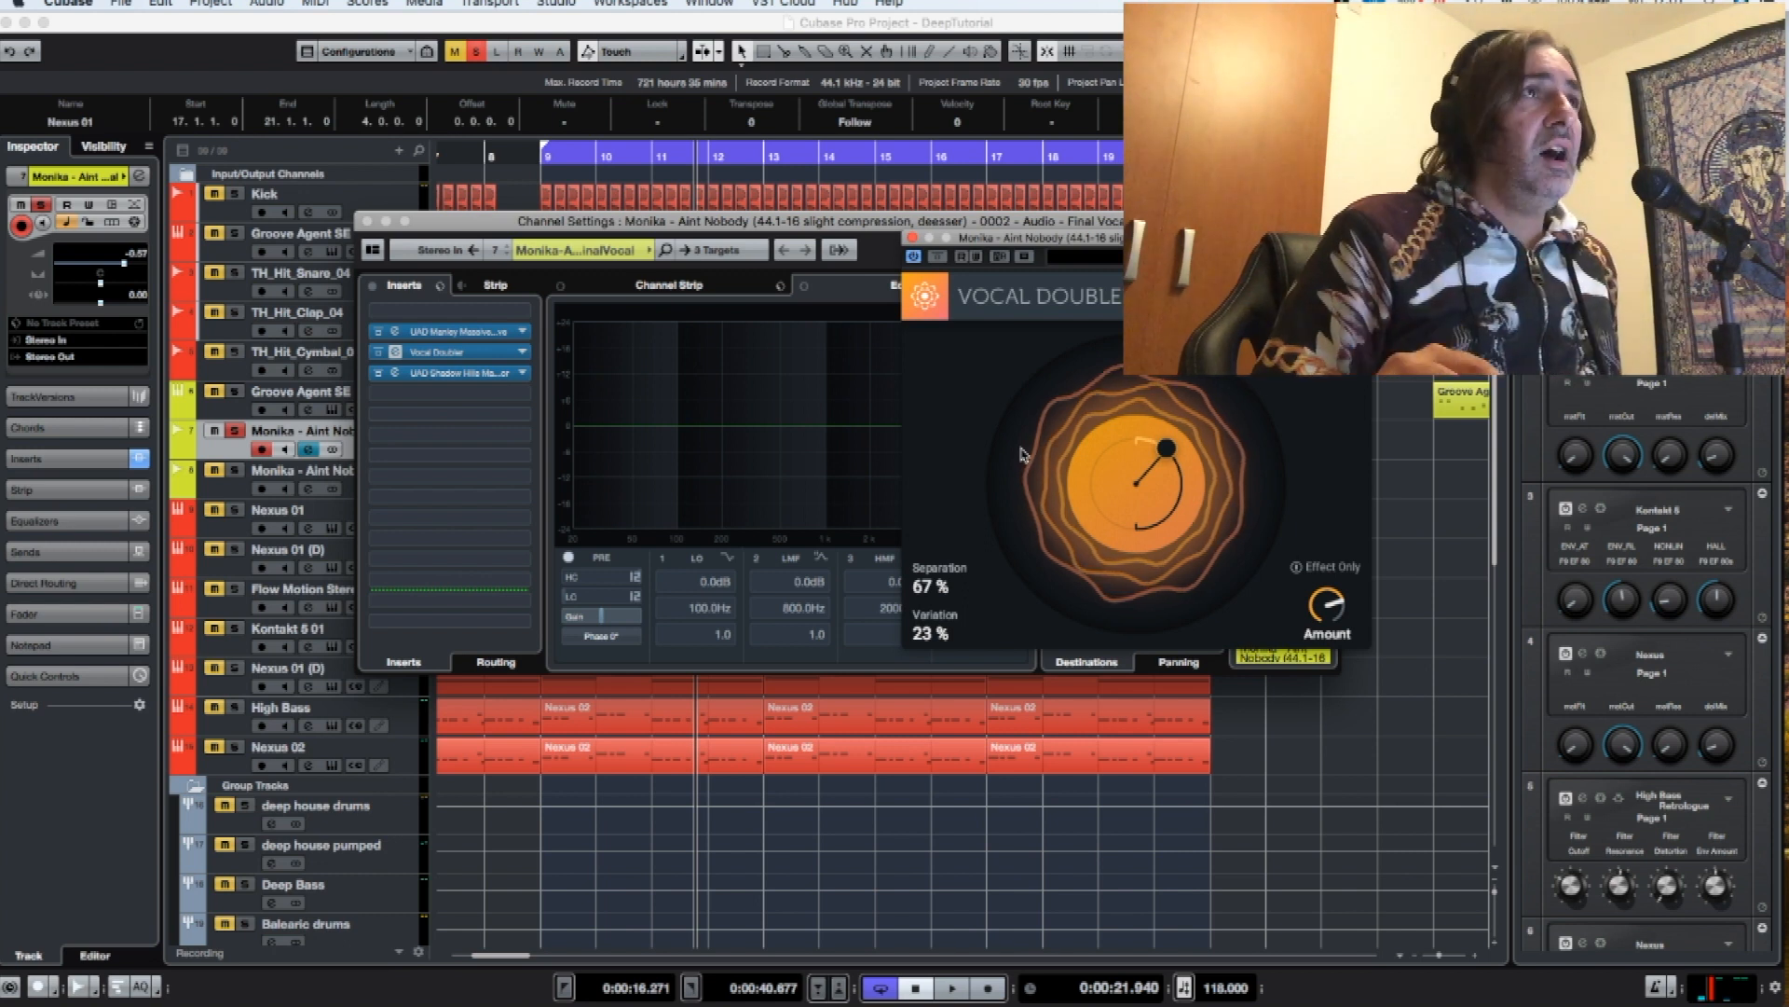
left_click(912, 239)
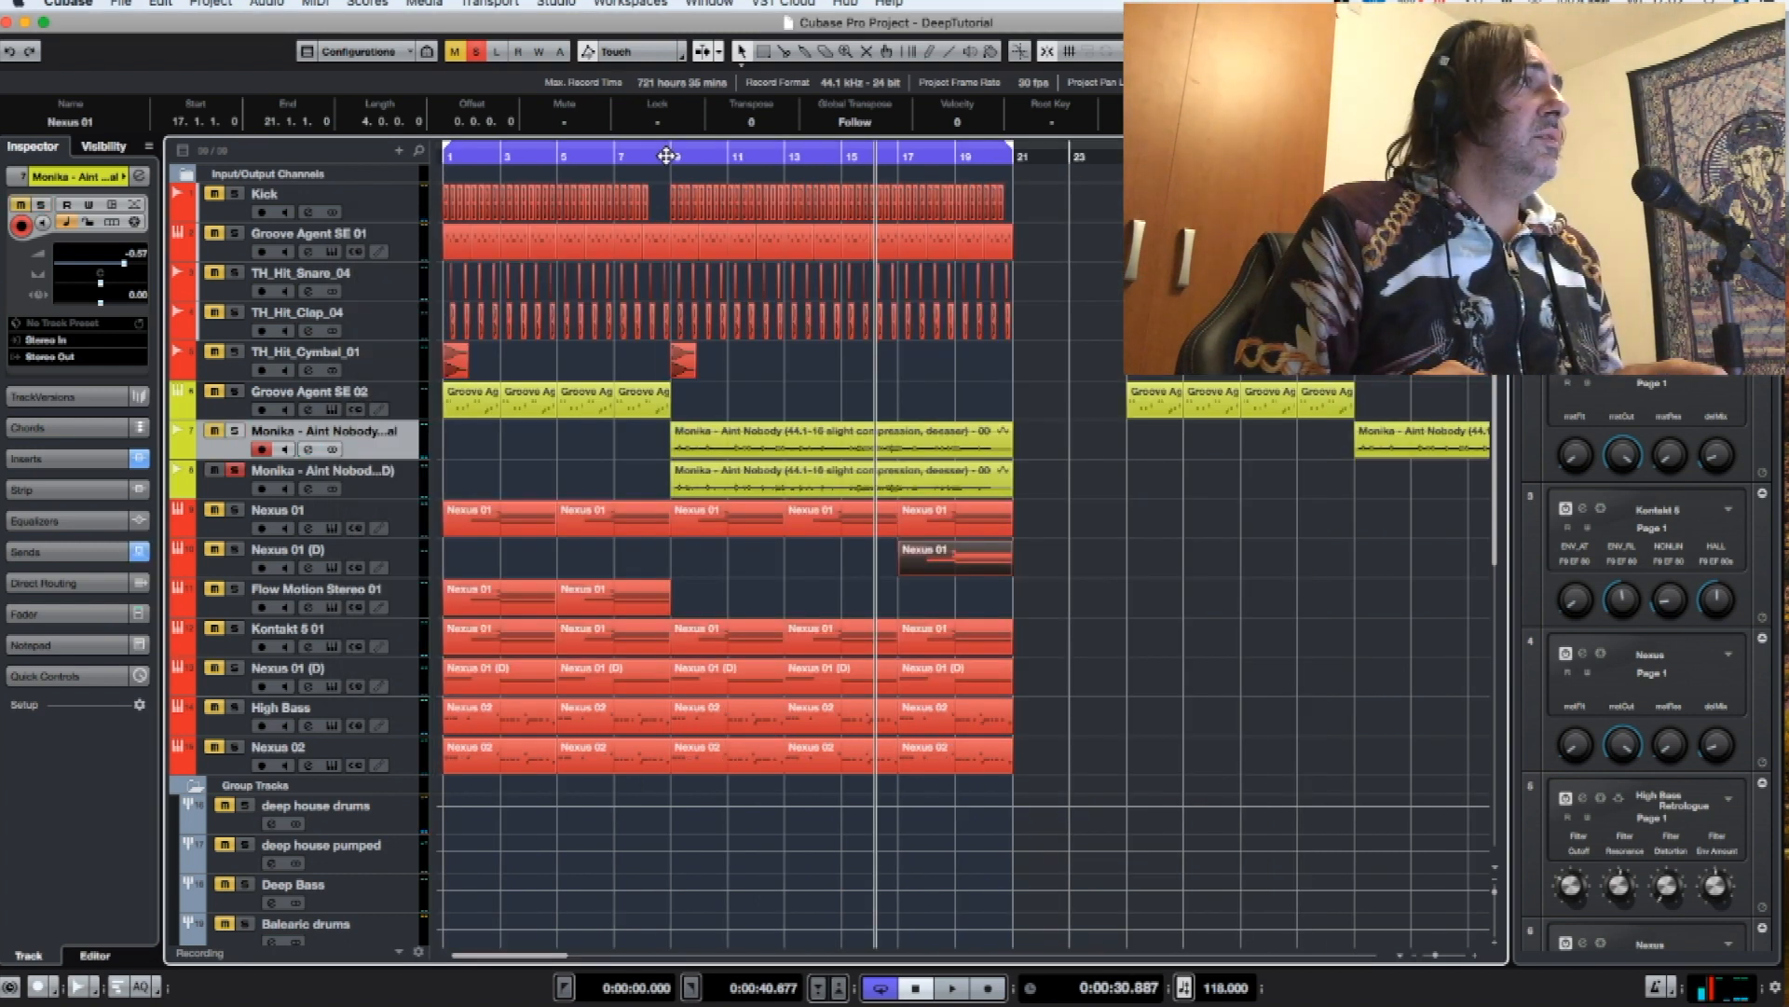
- Play the duplicate Aint Nobody vocal track from bar 9, open its channel settings and stop playback
left_click(666, 155)
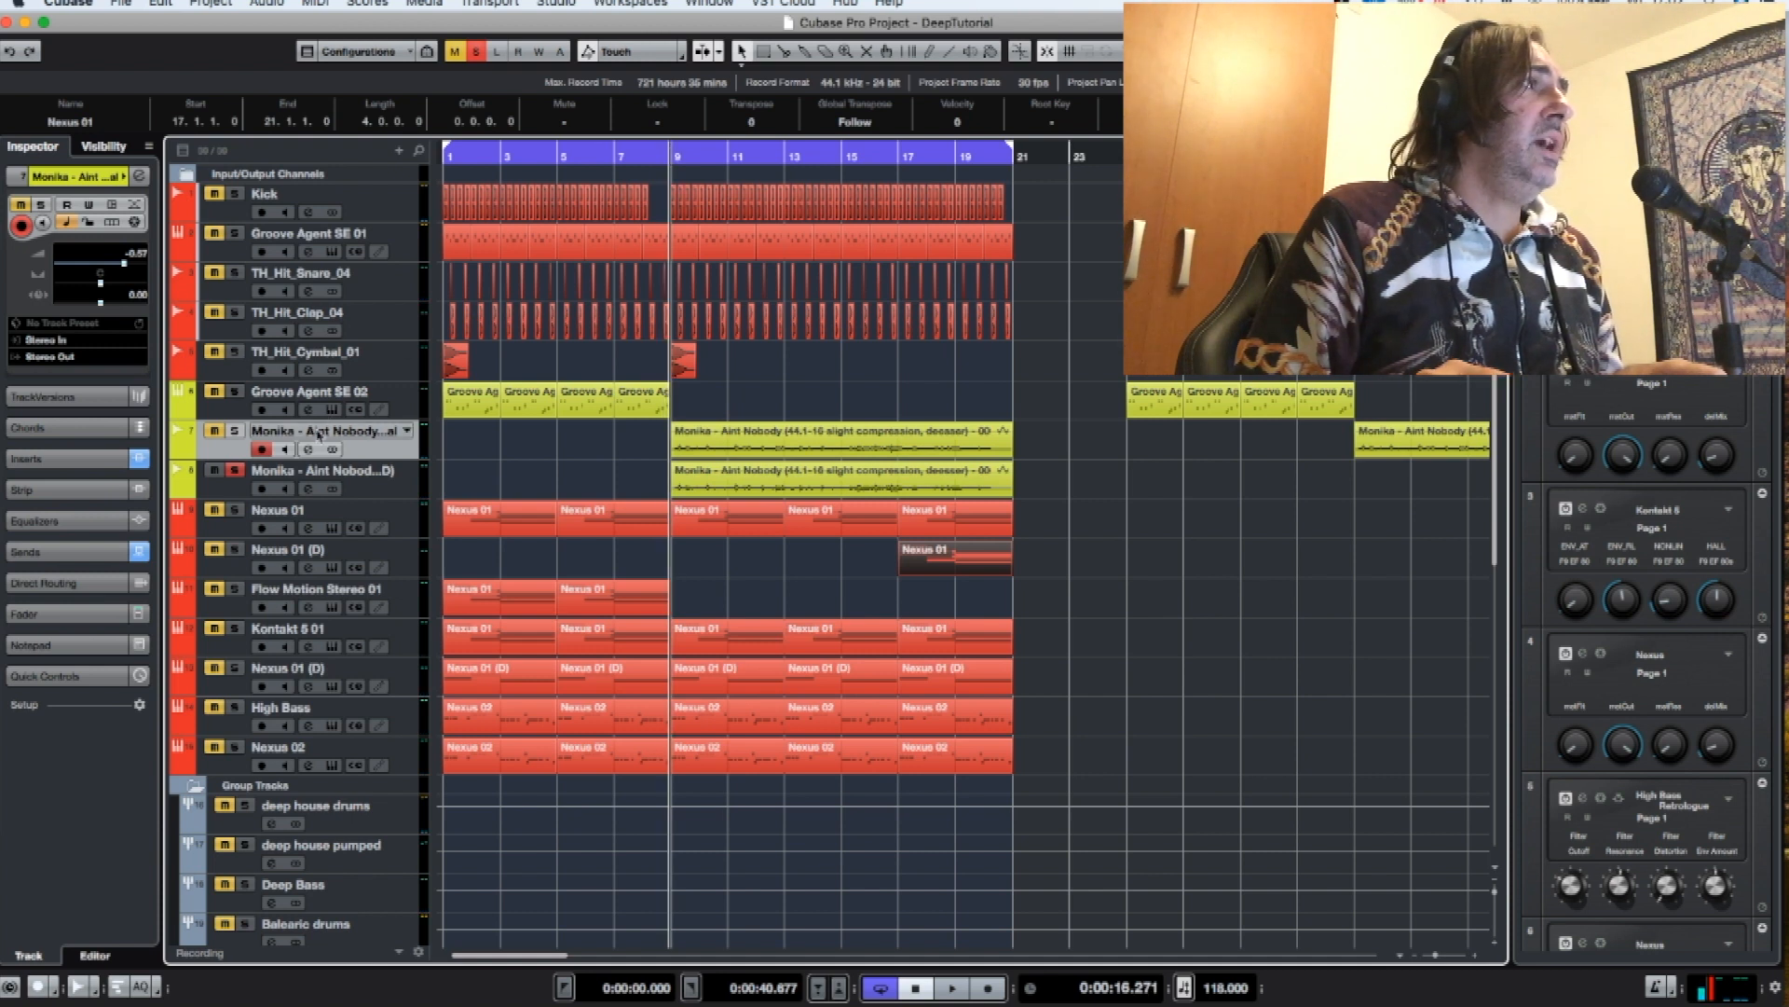
left_click(237, 488)
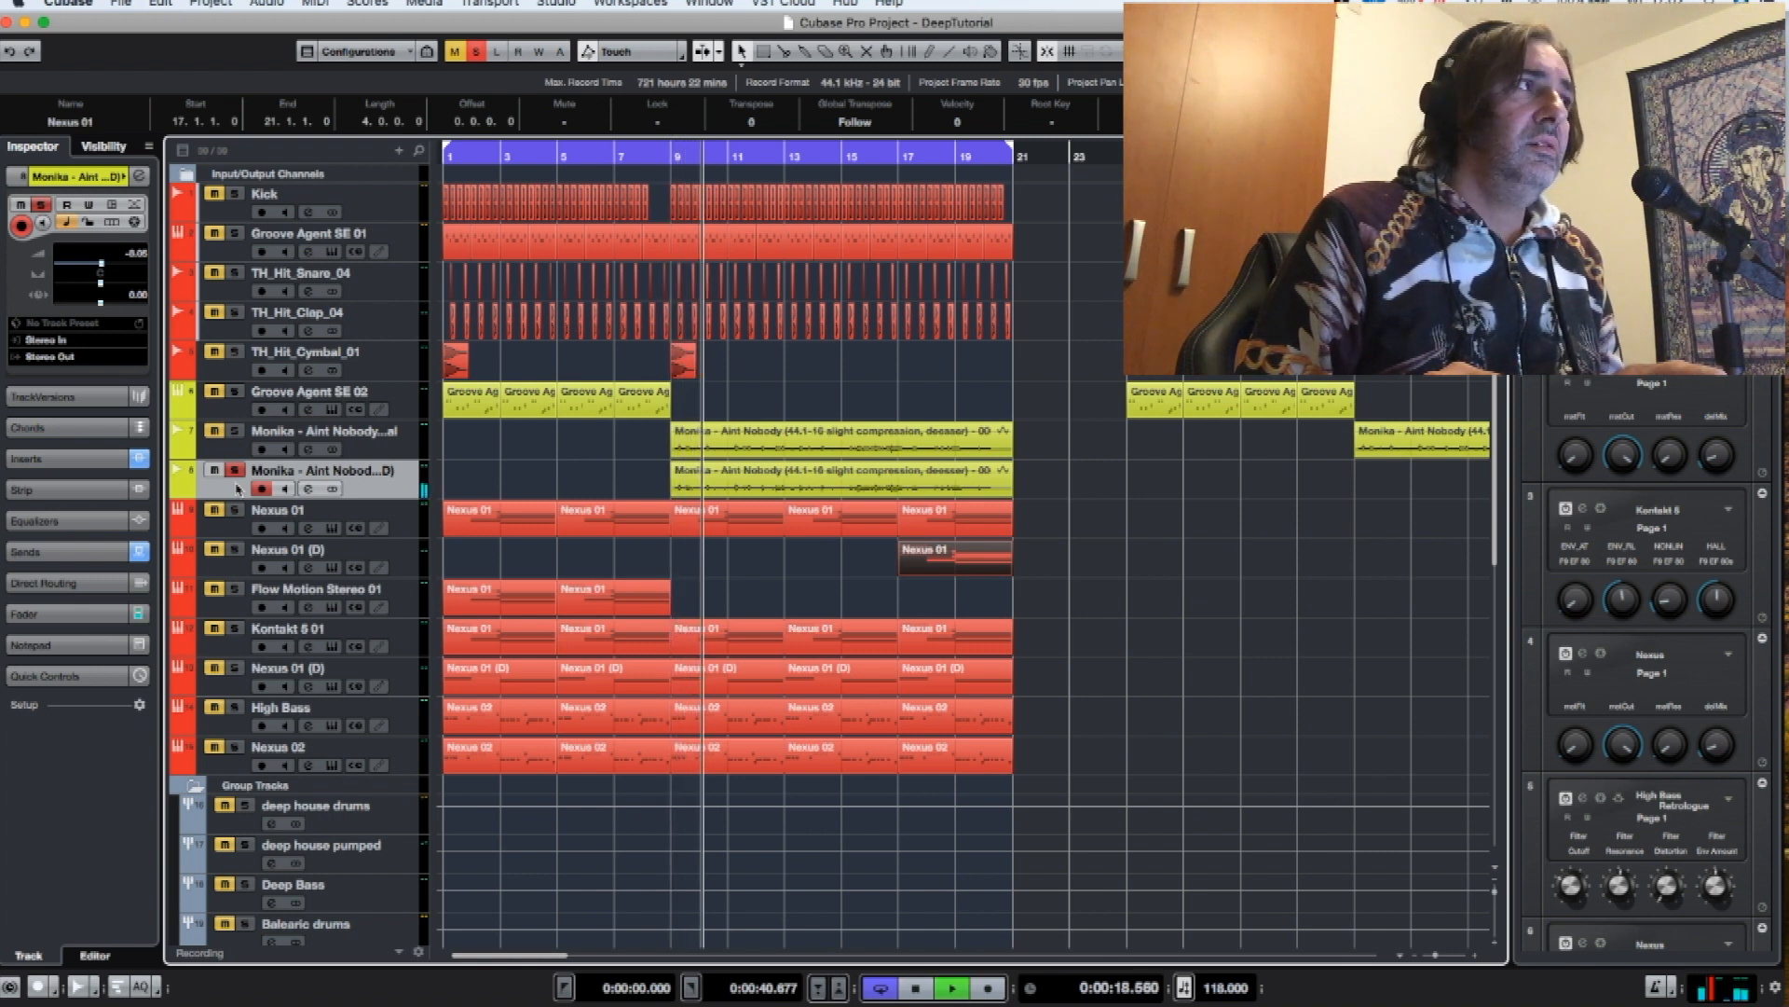
left_click(308, 488)
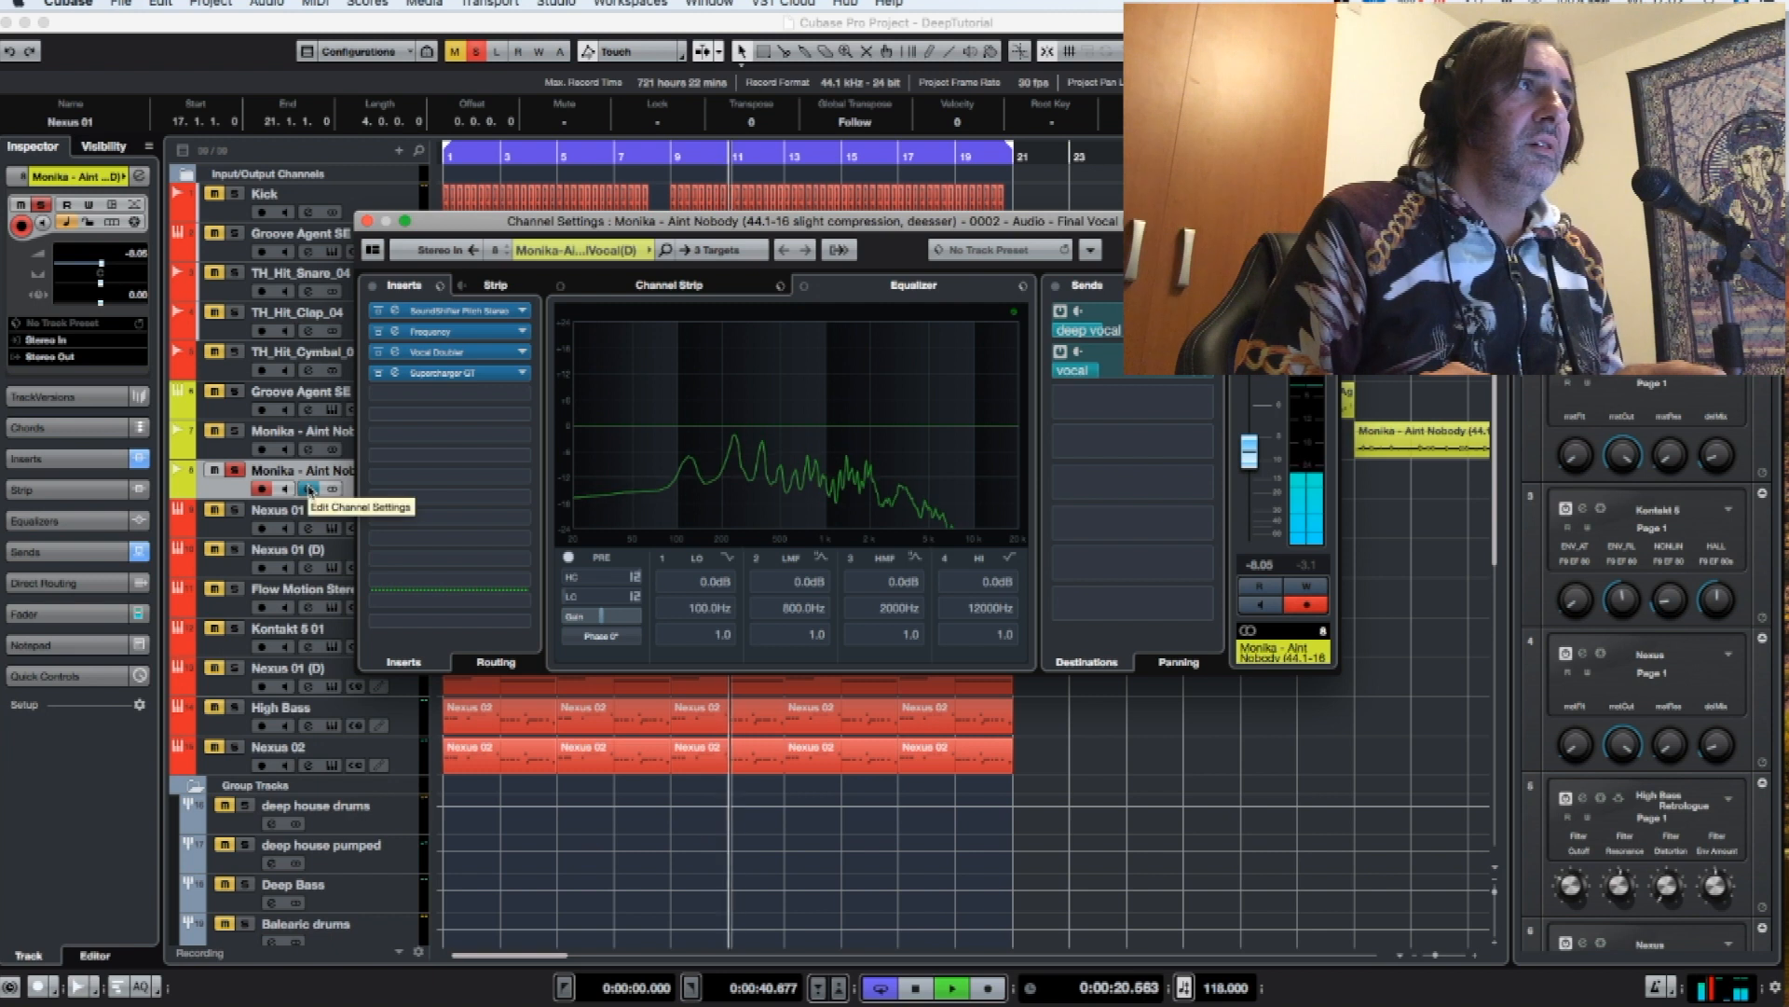
key("space")
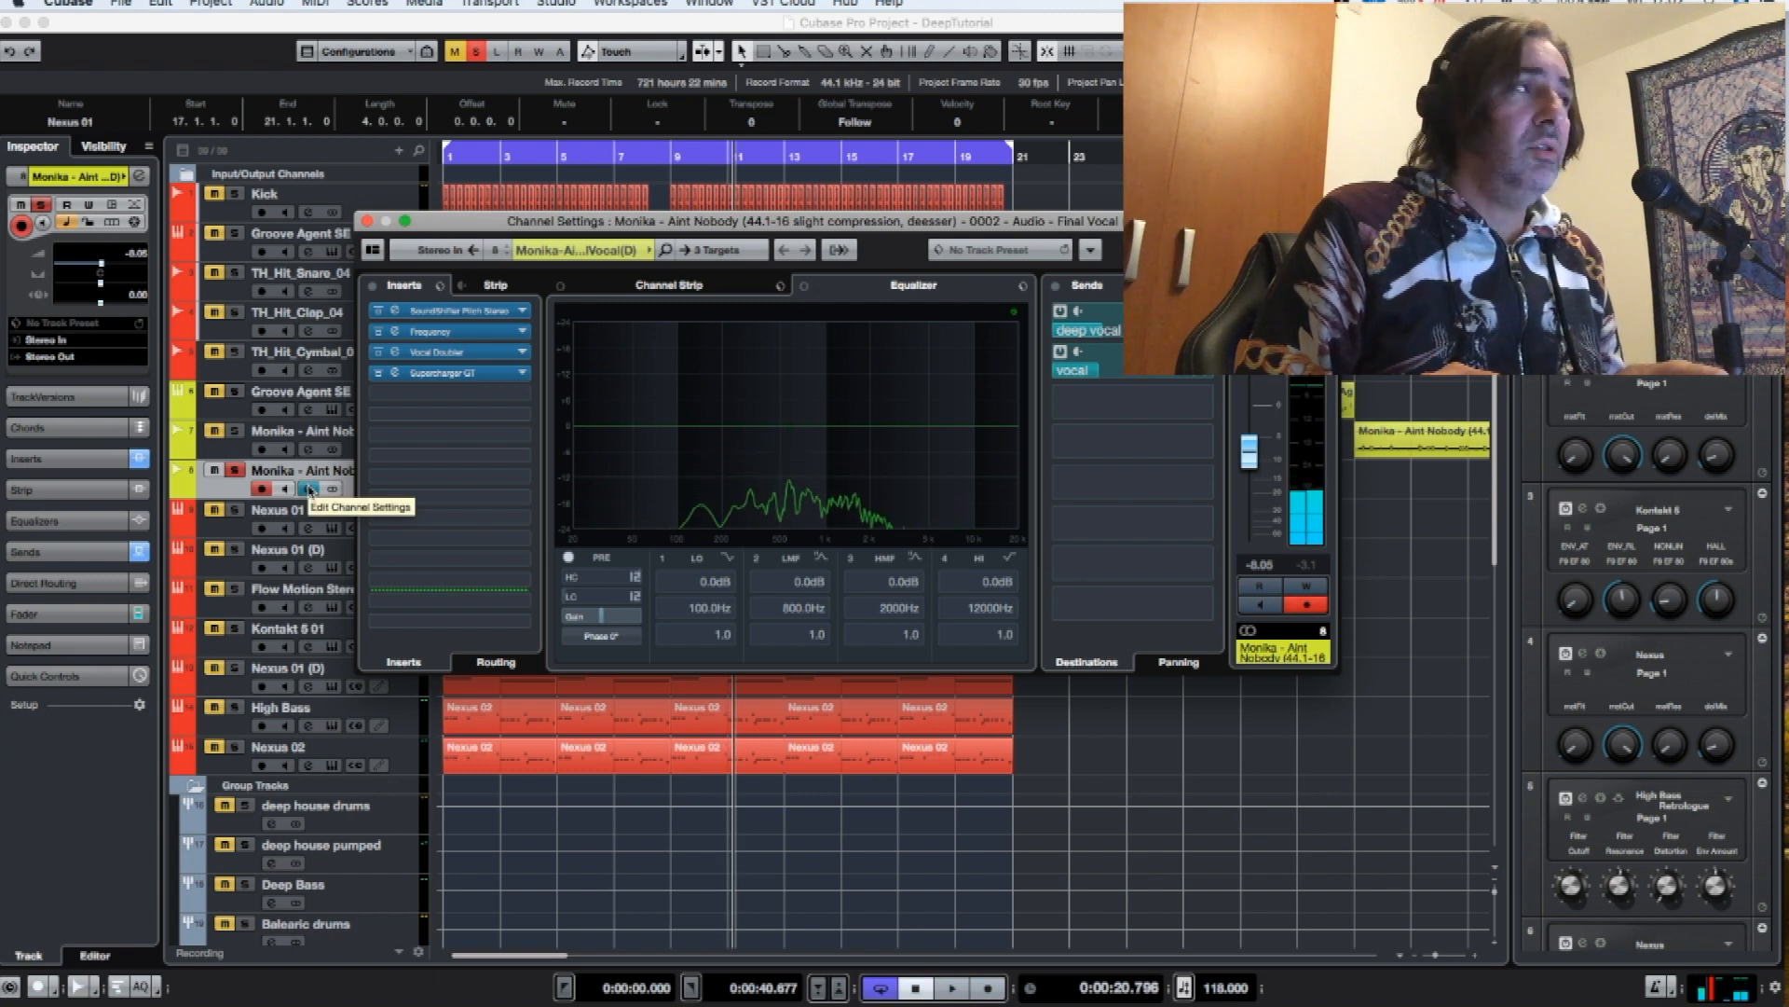
- Review the duplicate vocal's SoundShifter Pitch Stereo and Frequency insert settings, and close both editors and the channel settings
left_click(395, 314)
left_click(395, 312)
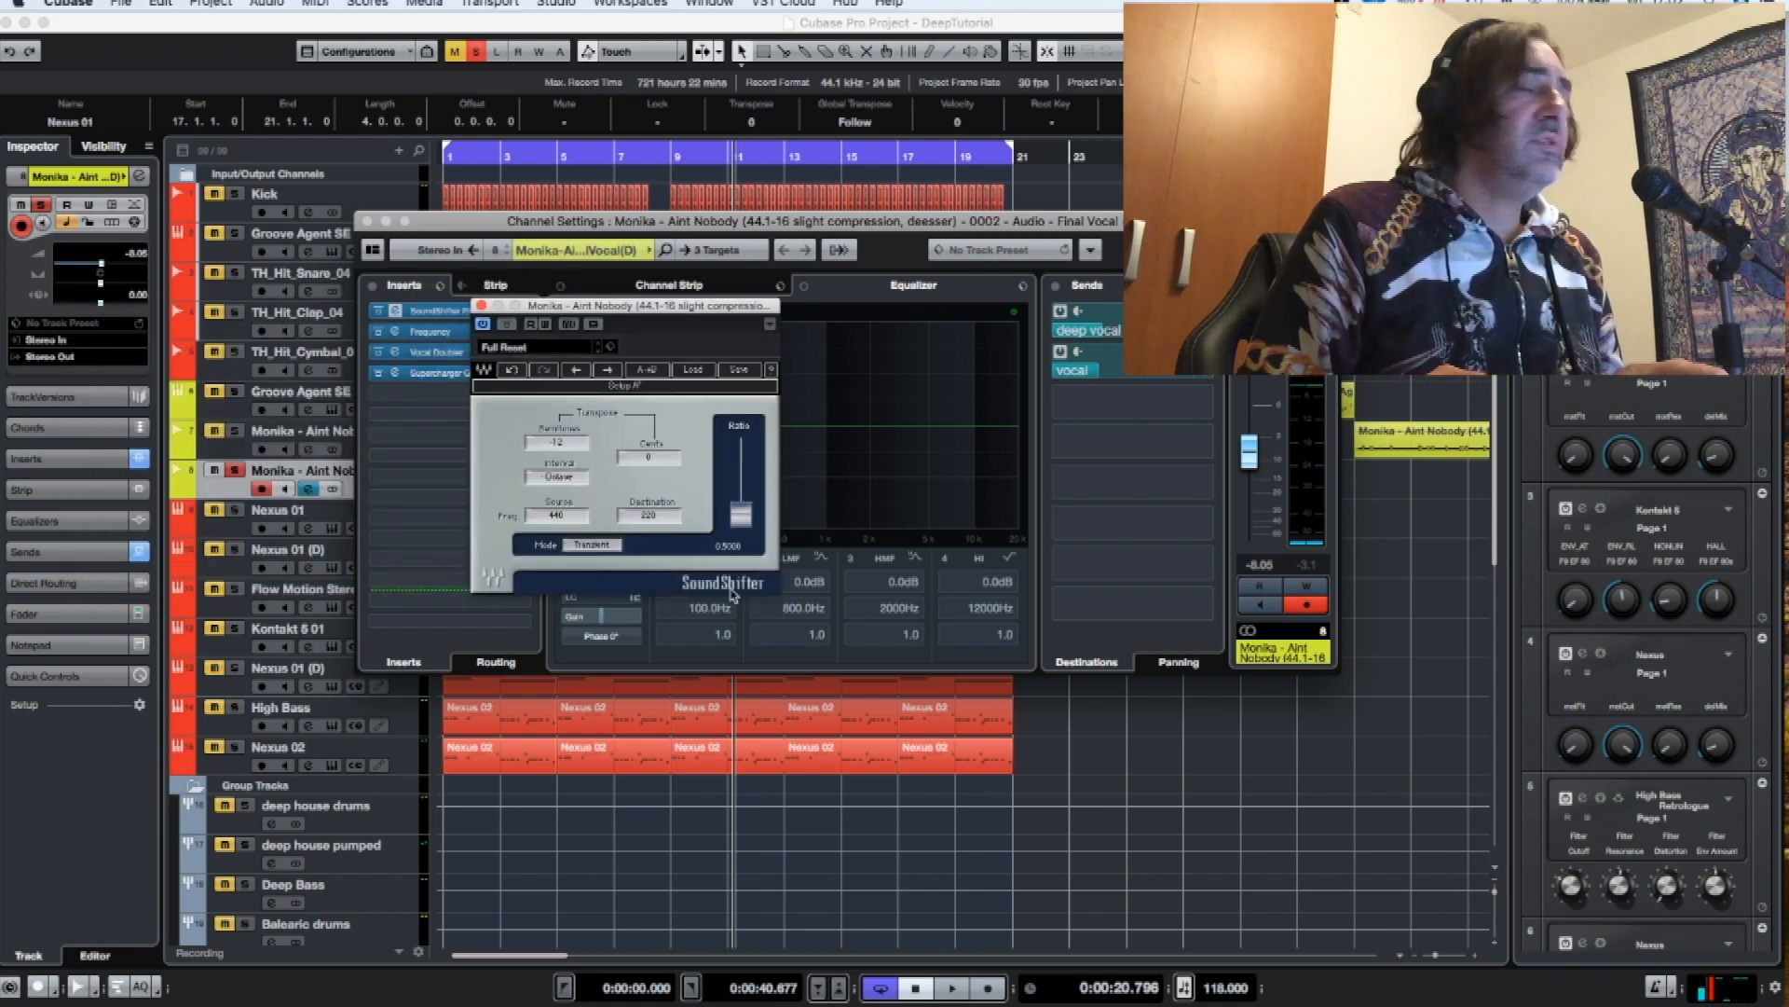
left_click(482, 308)
left_click(395, 332)
left_click(396, 332)
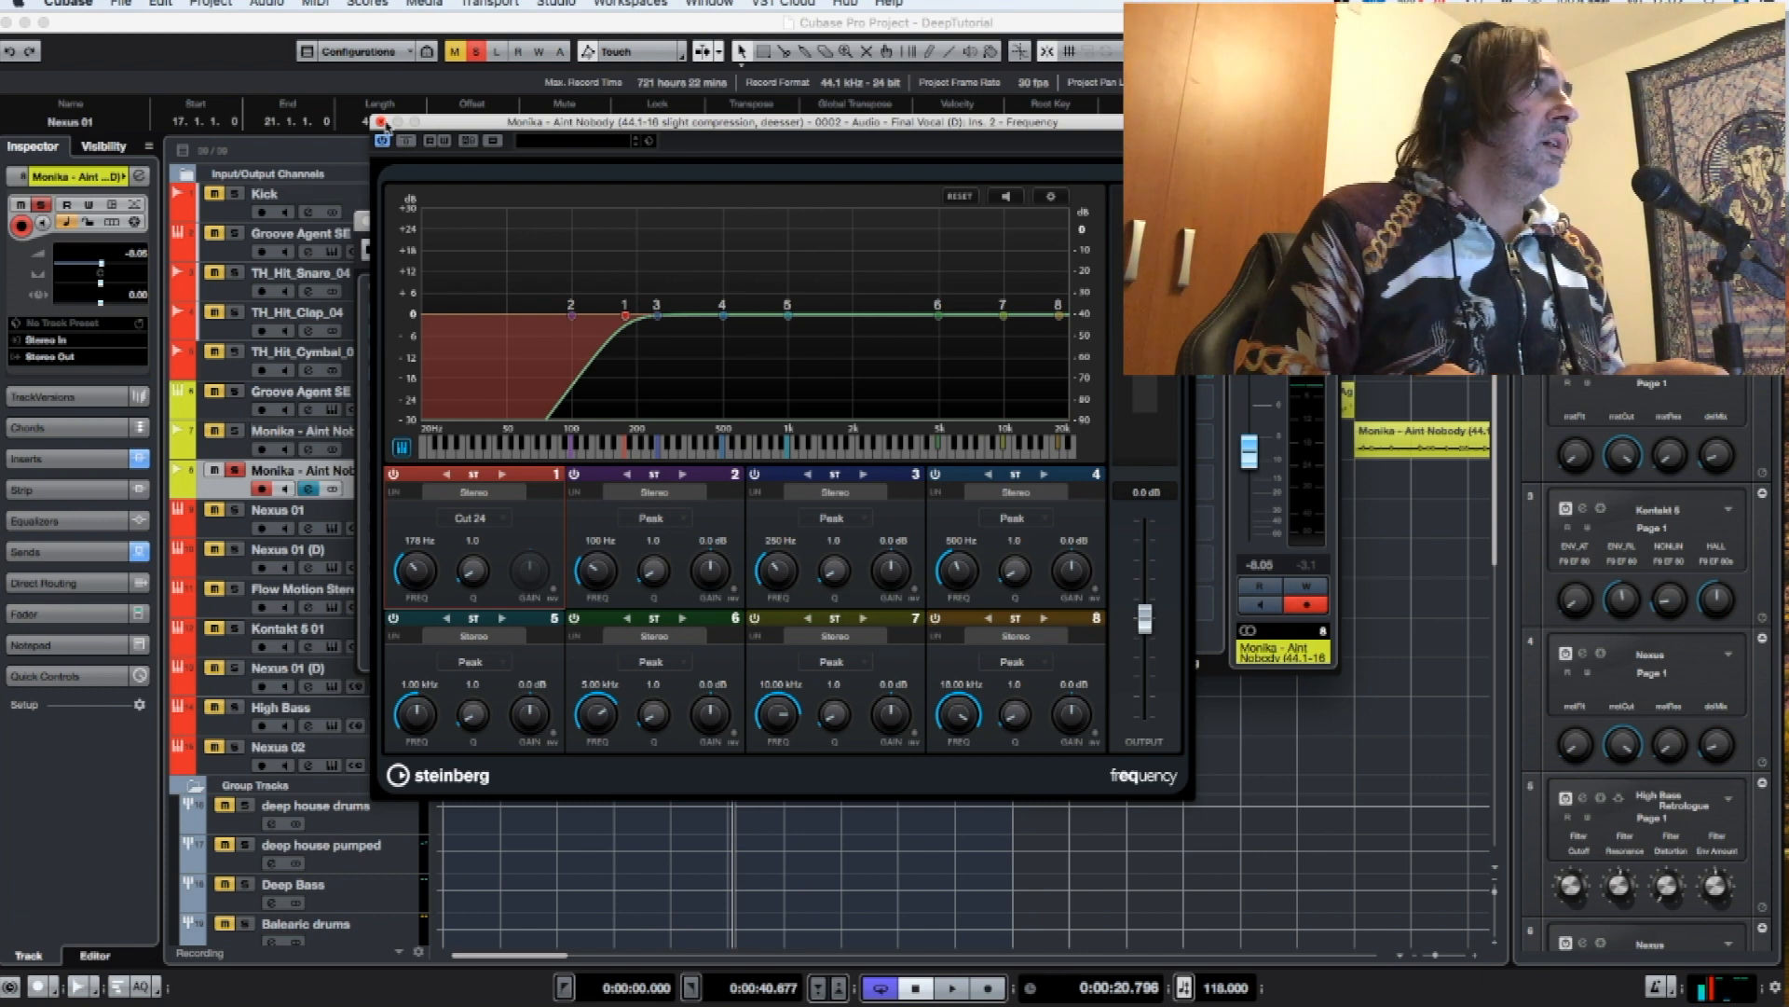
left_click(381, 122)
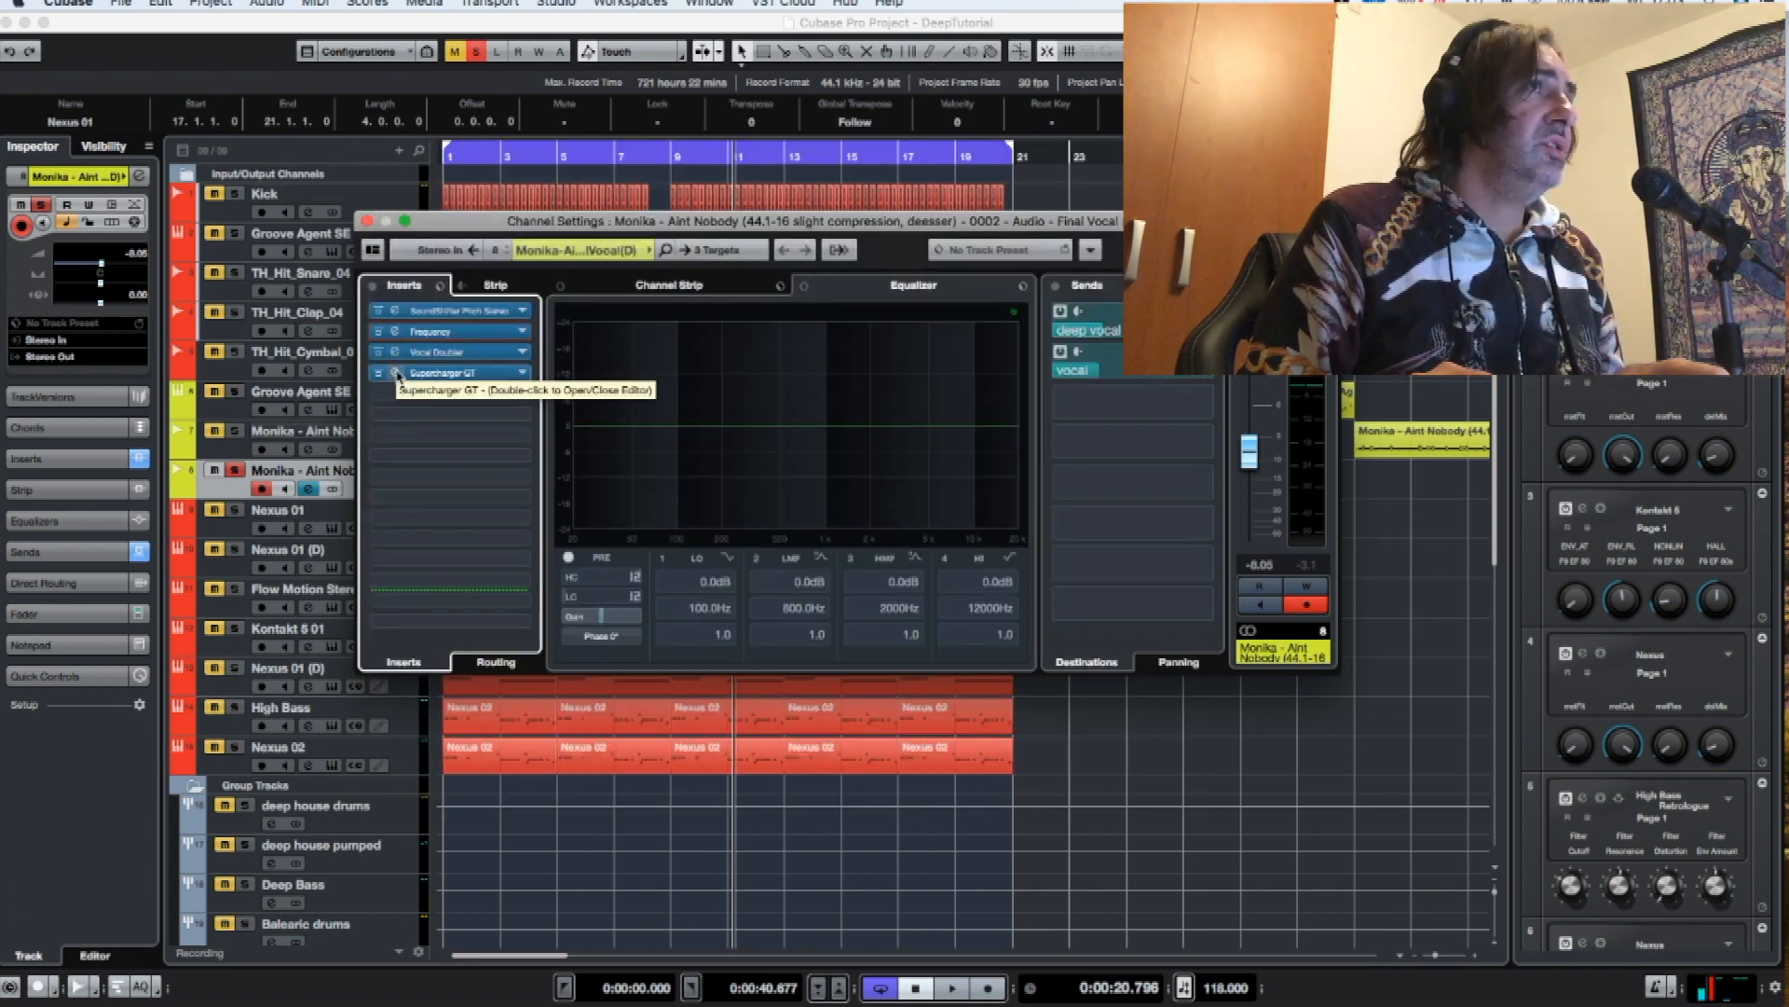
left_click(367, 221)
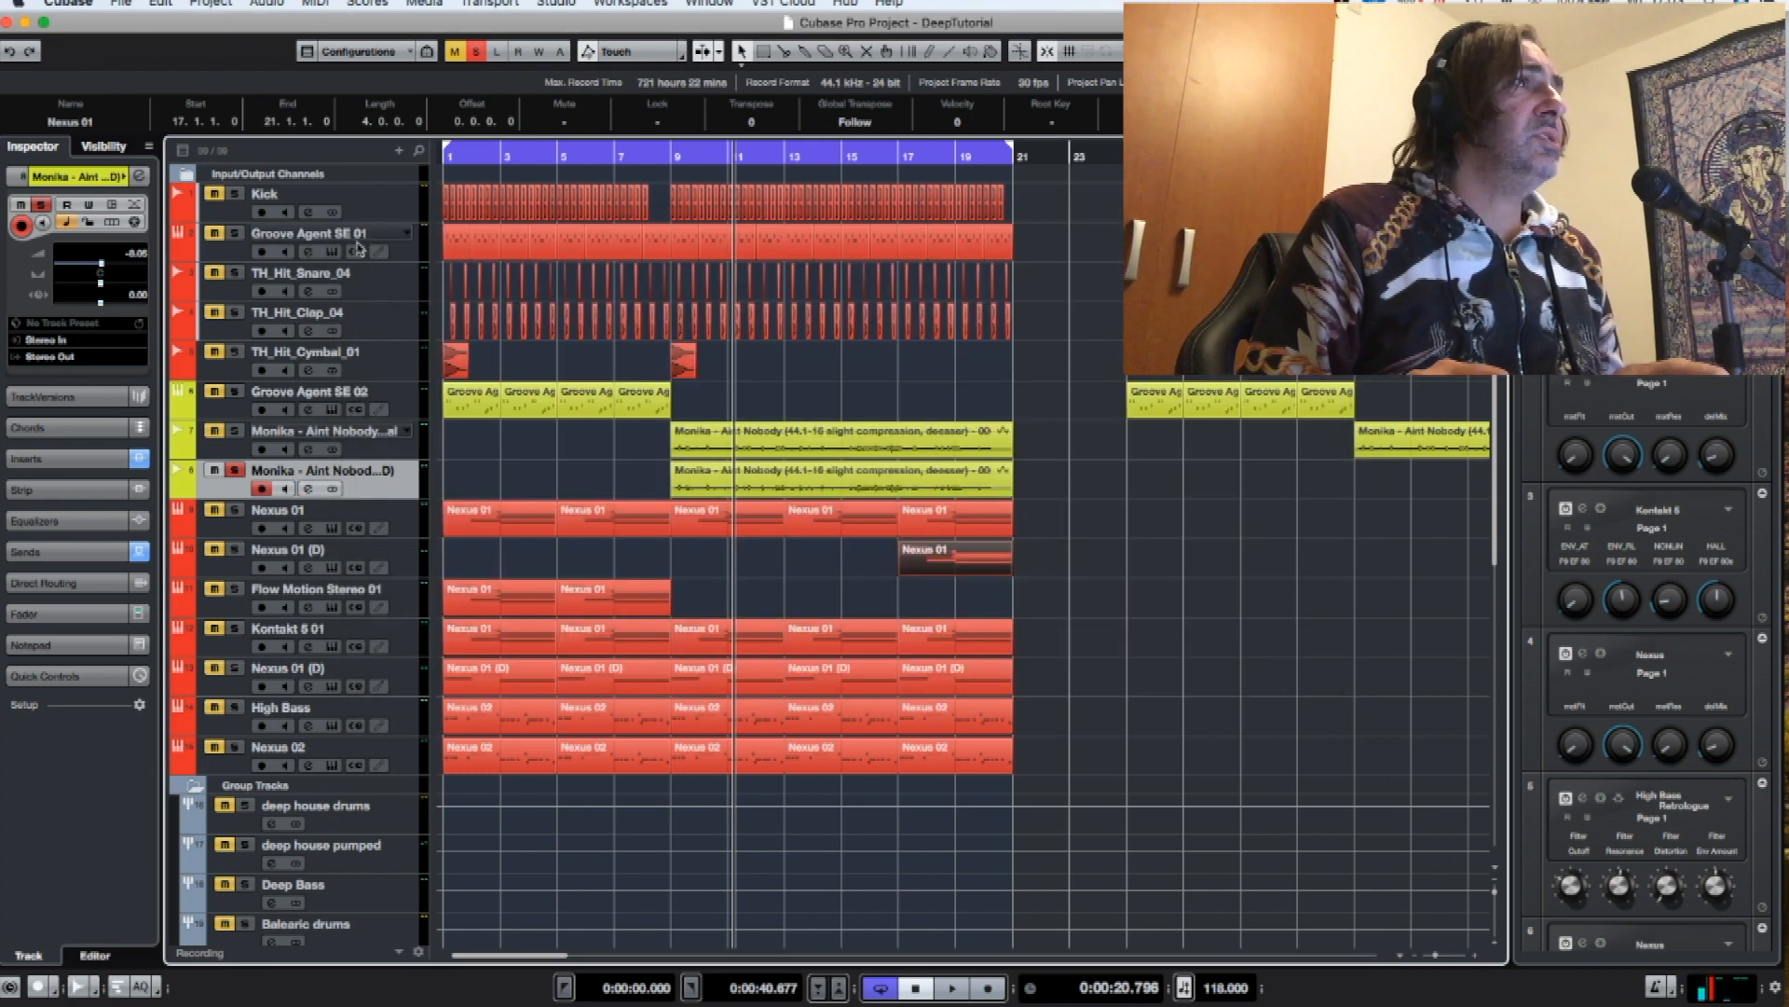
- Audition the duplicate vocal, add the main vocal to the solo and take the duplicate out of solo
key("space")
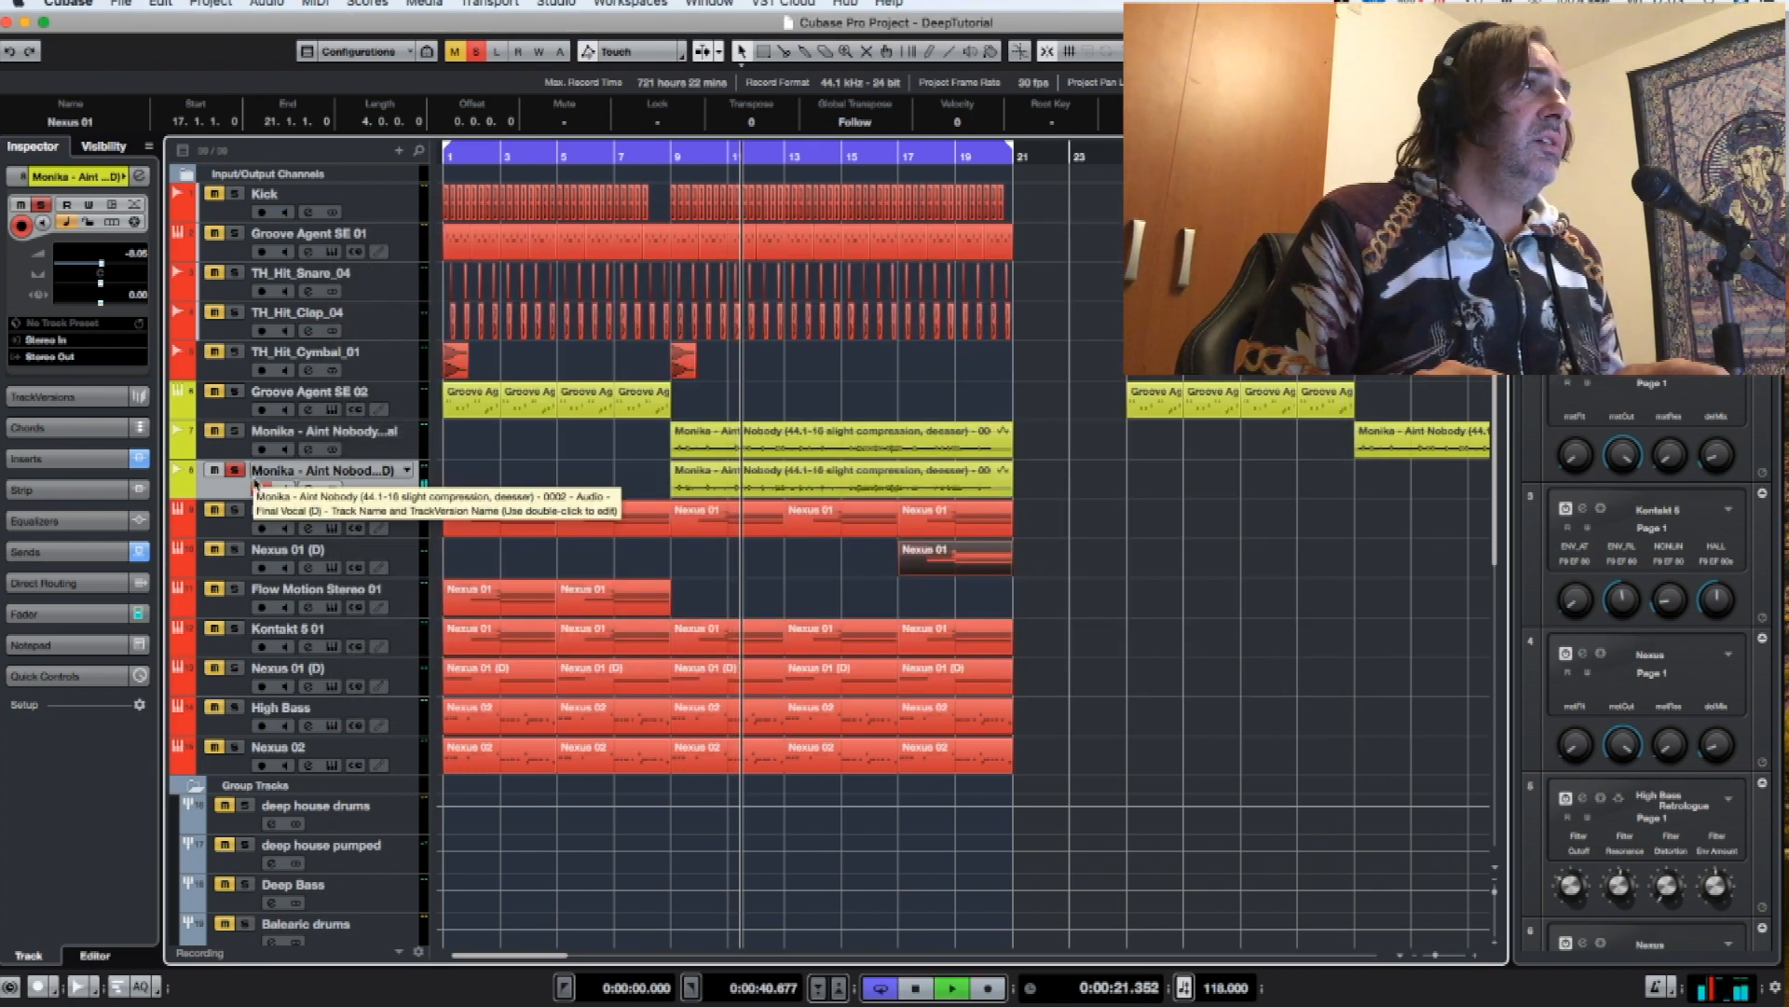
left_click(237, 431)
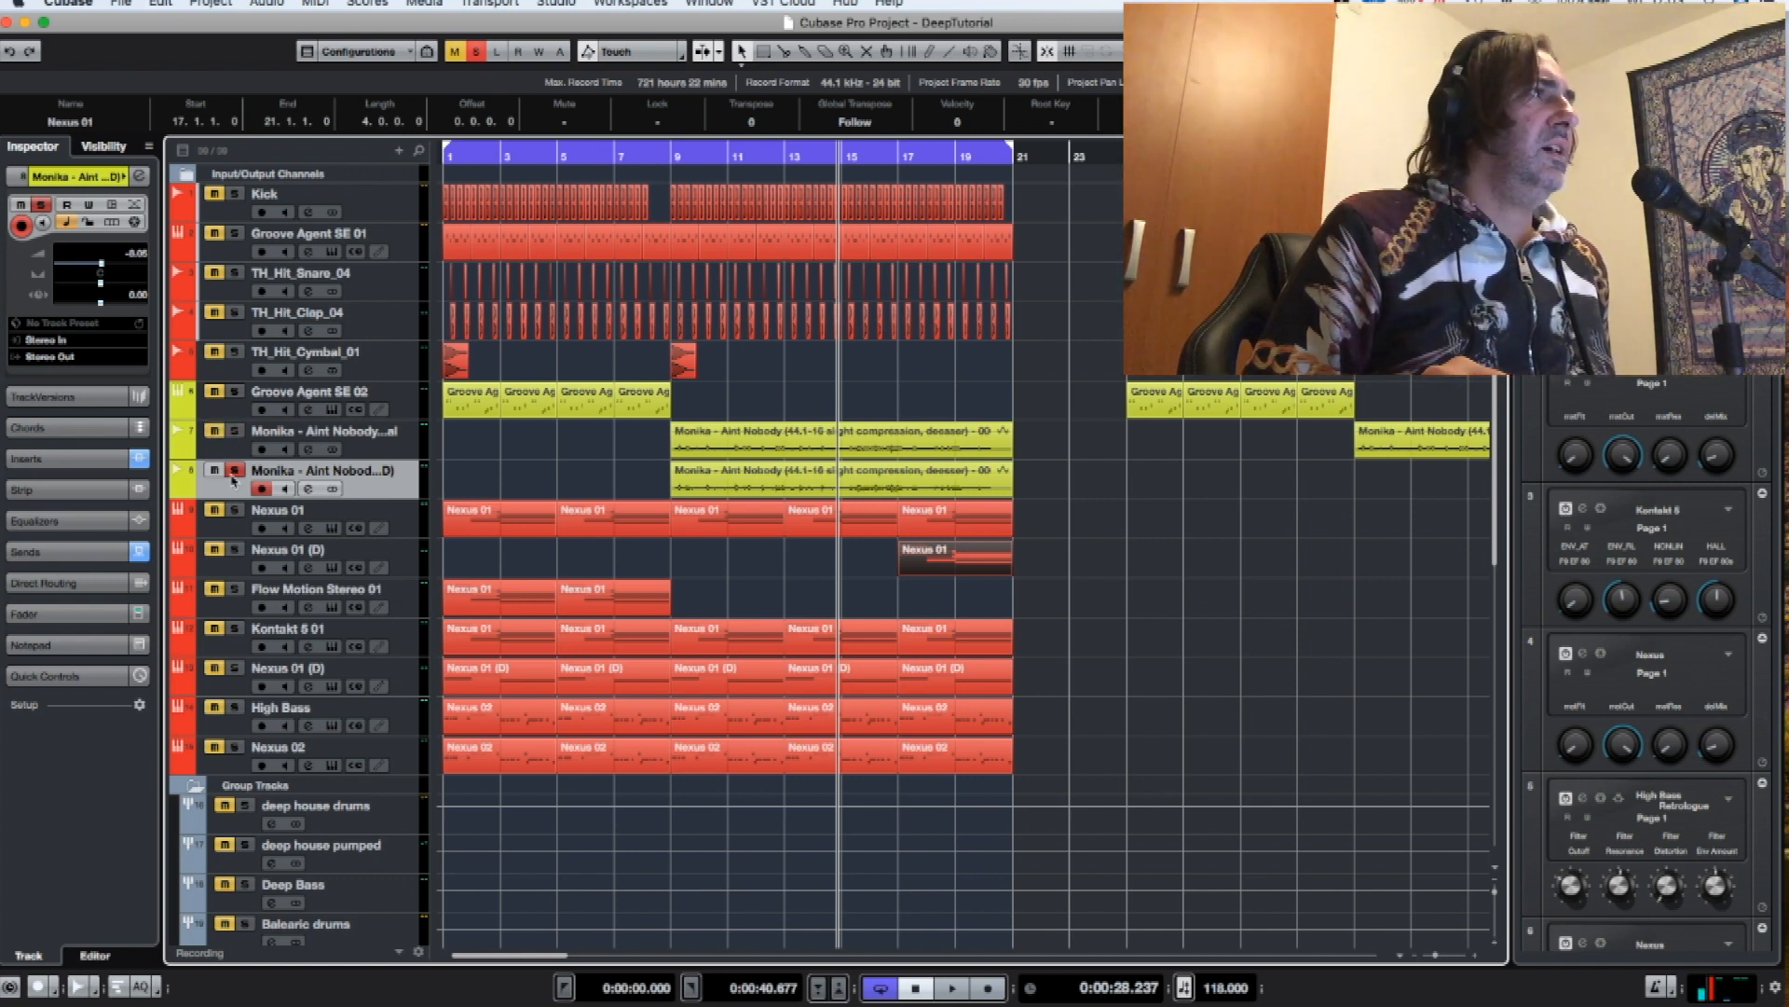
left_click(233, 475)
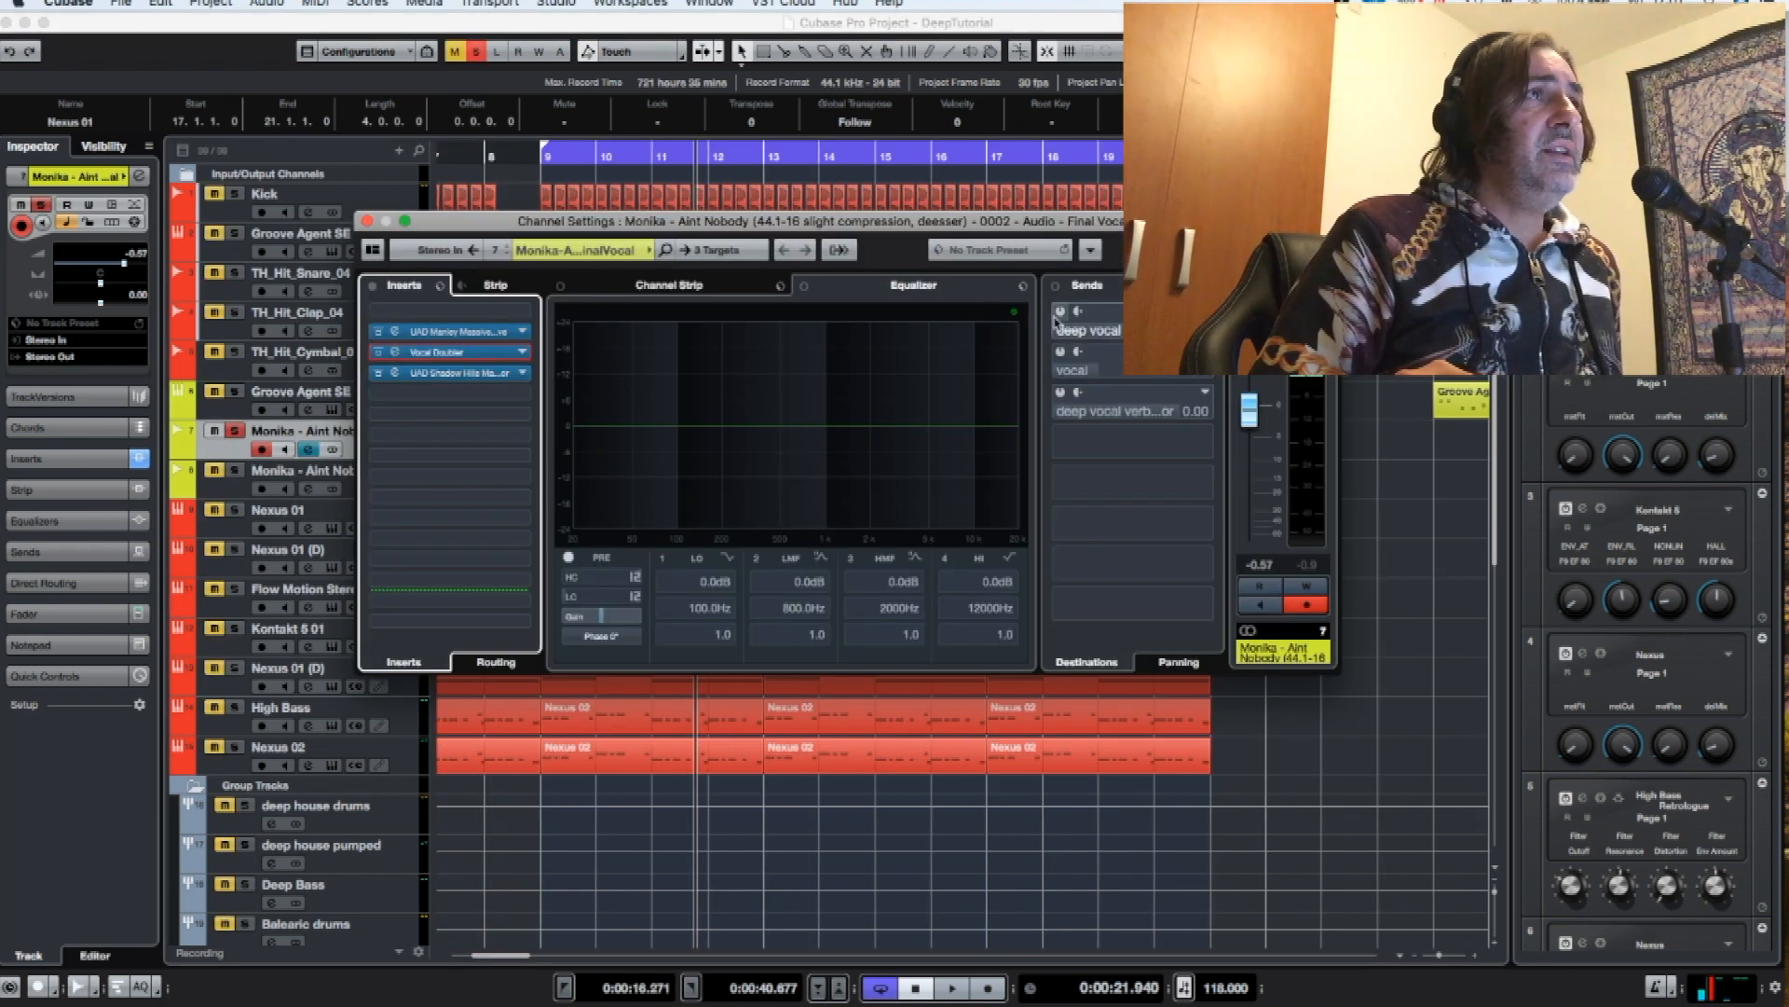
- Switch on all three sends of the main vocal, play it with them active and close its channel settings
left_click(1065, 317)
left_click(1062, 353)
left_click(1062, 396)
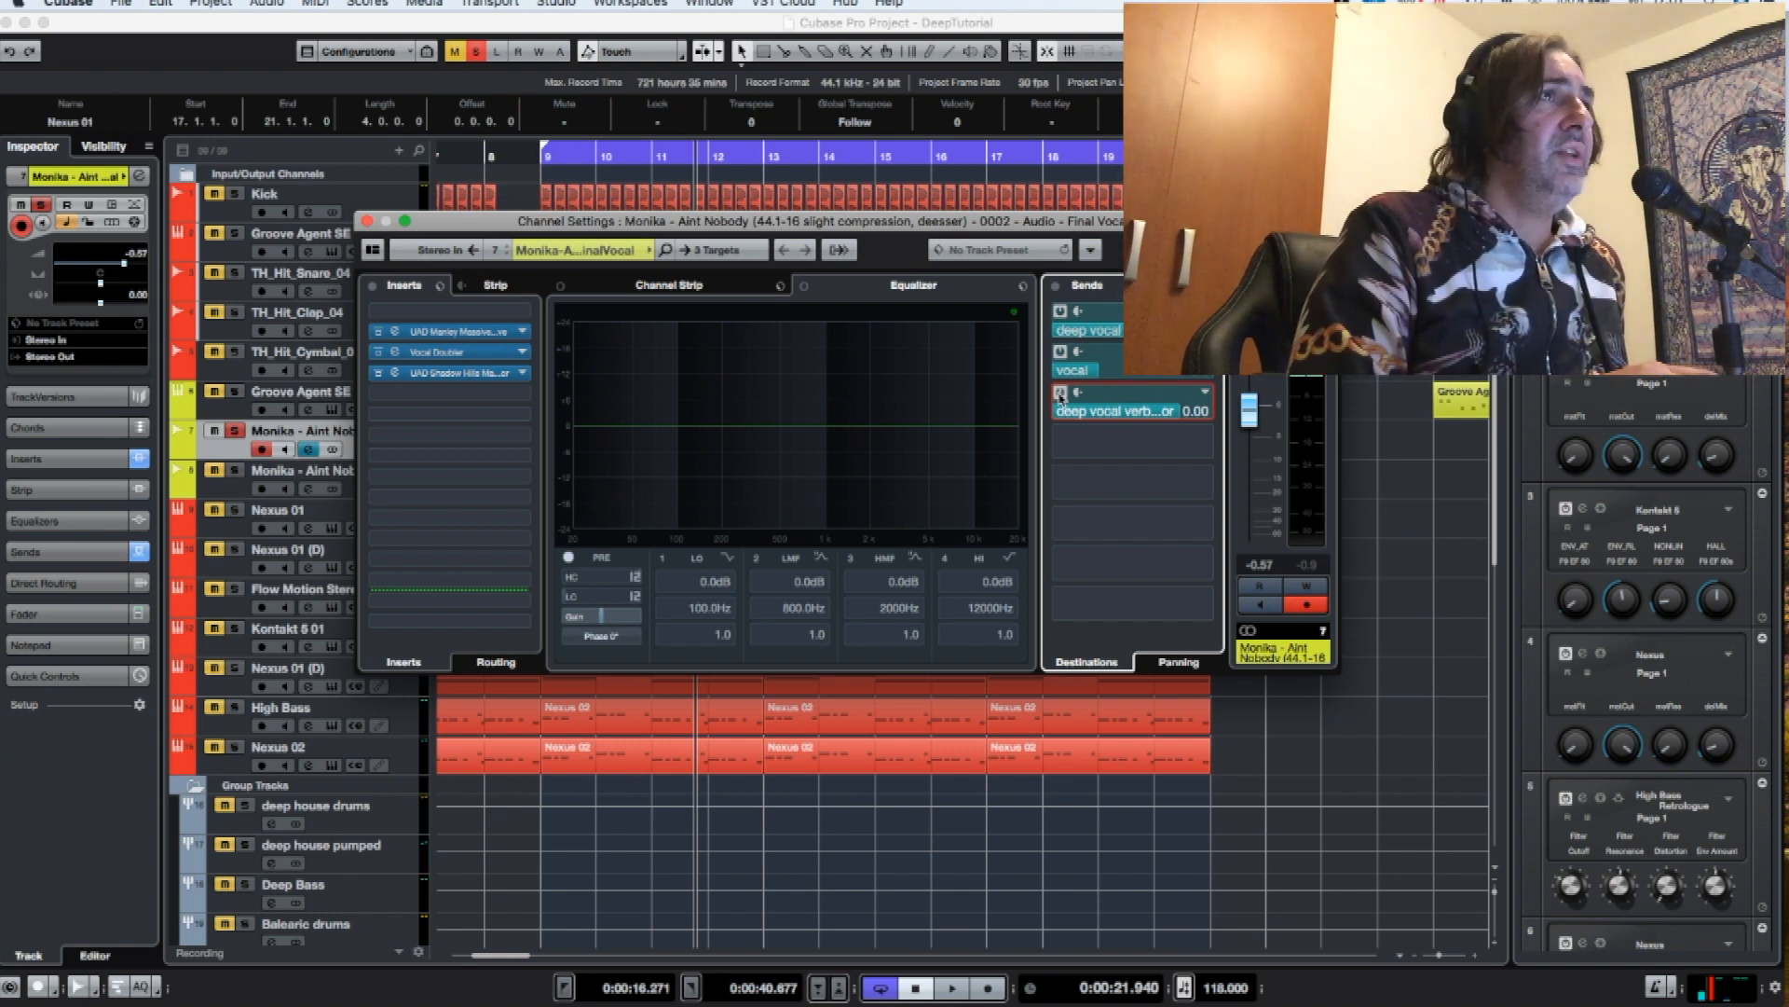
key("space")
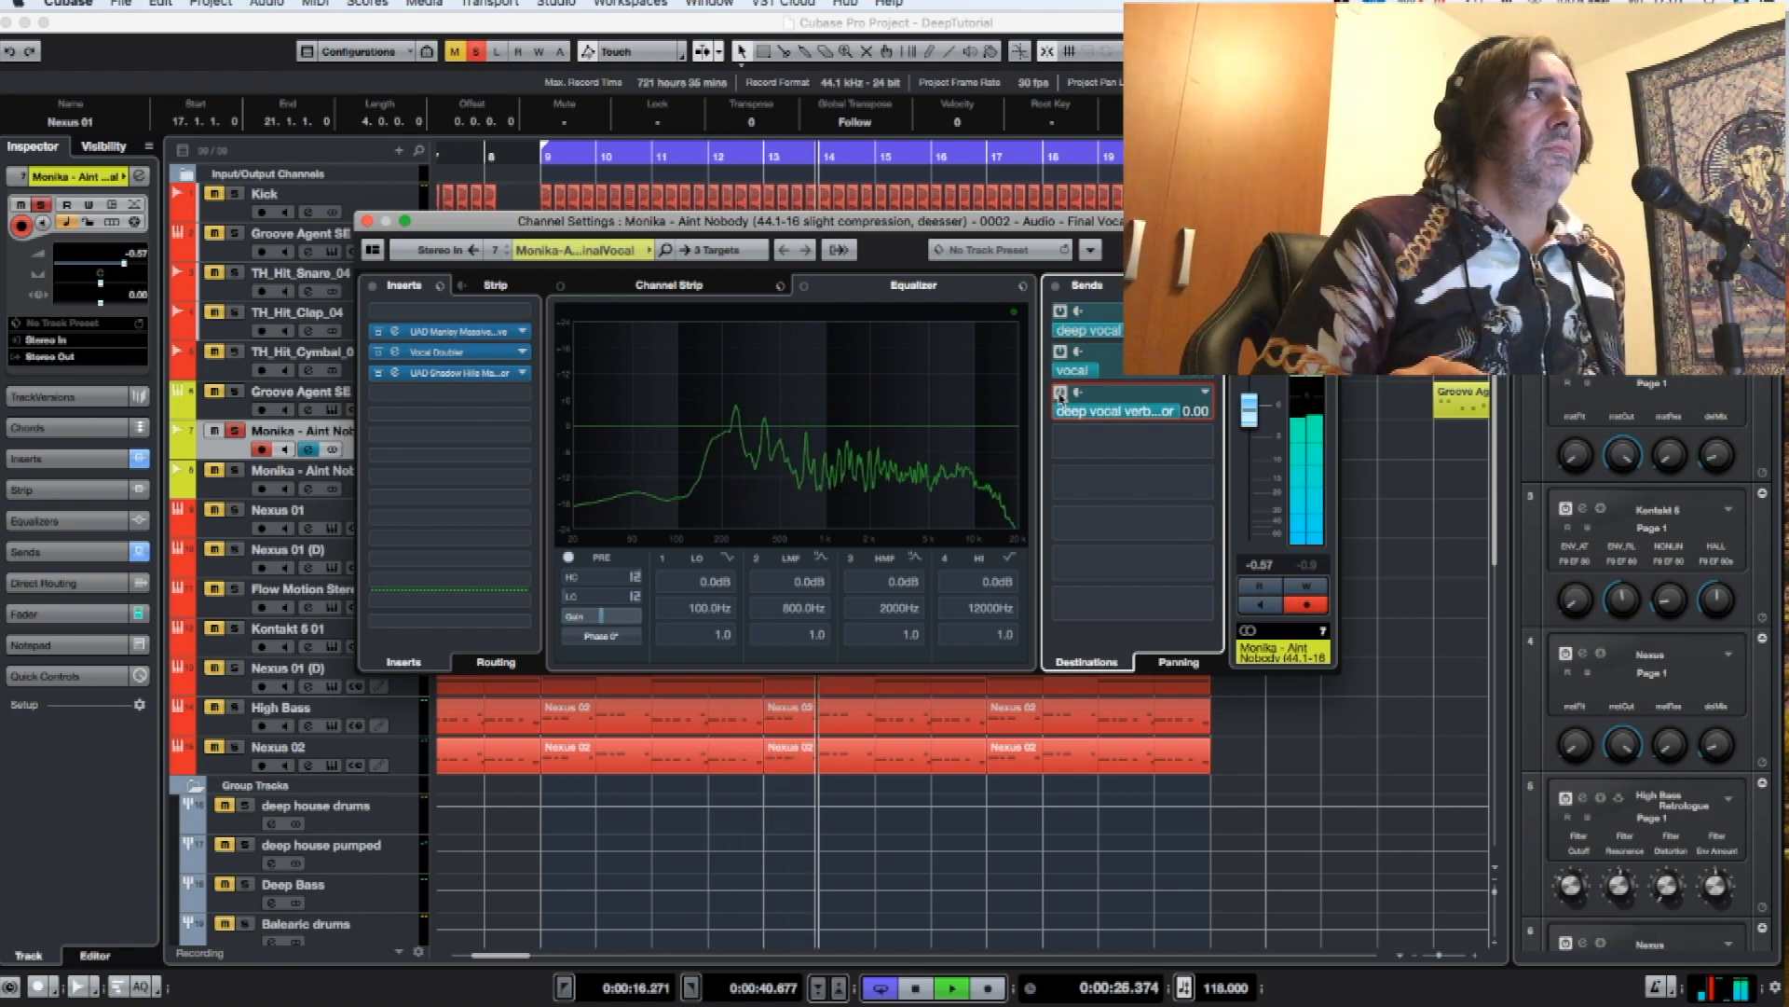
left_click(367, 221)
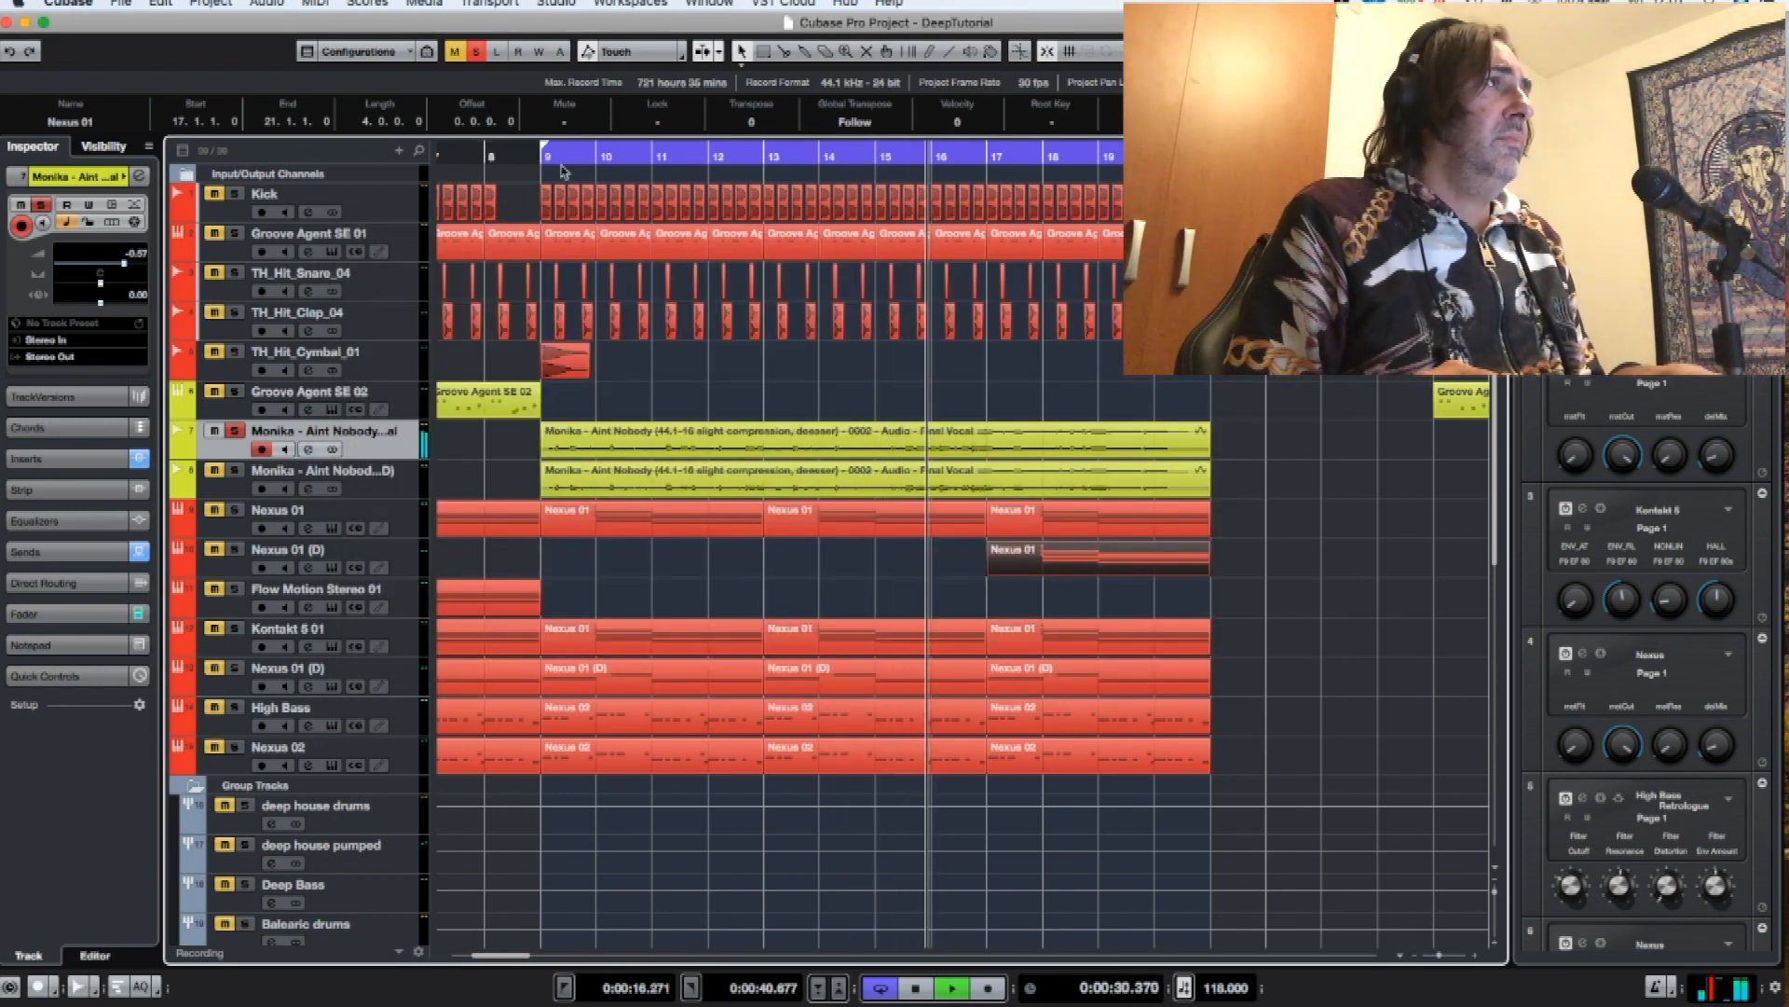
- Place the playhead at bar 25, cycle the section of blue clips that starts there and play it
left_click_drag(546, 151, 366, 160)
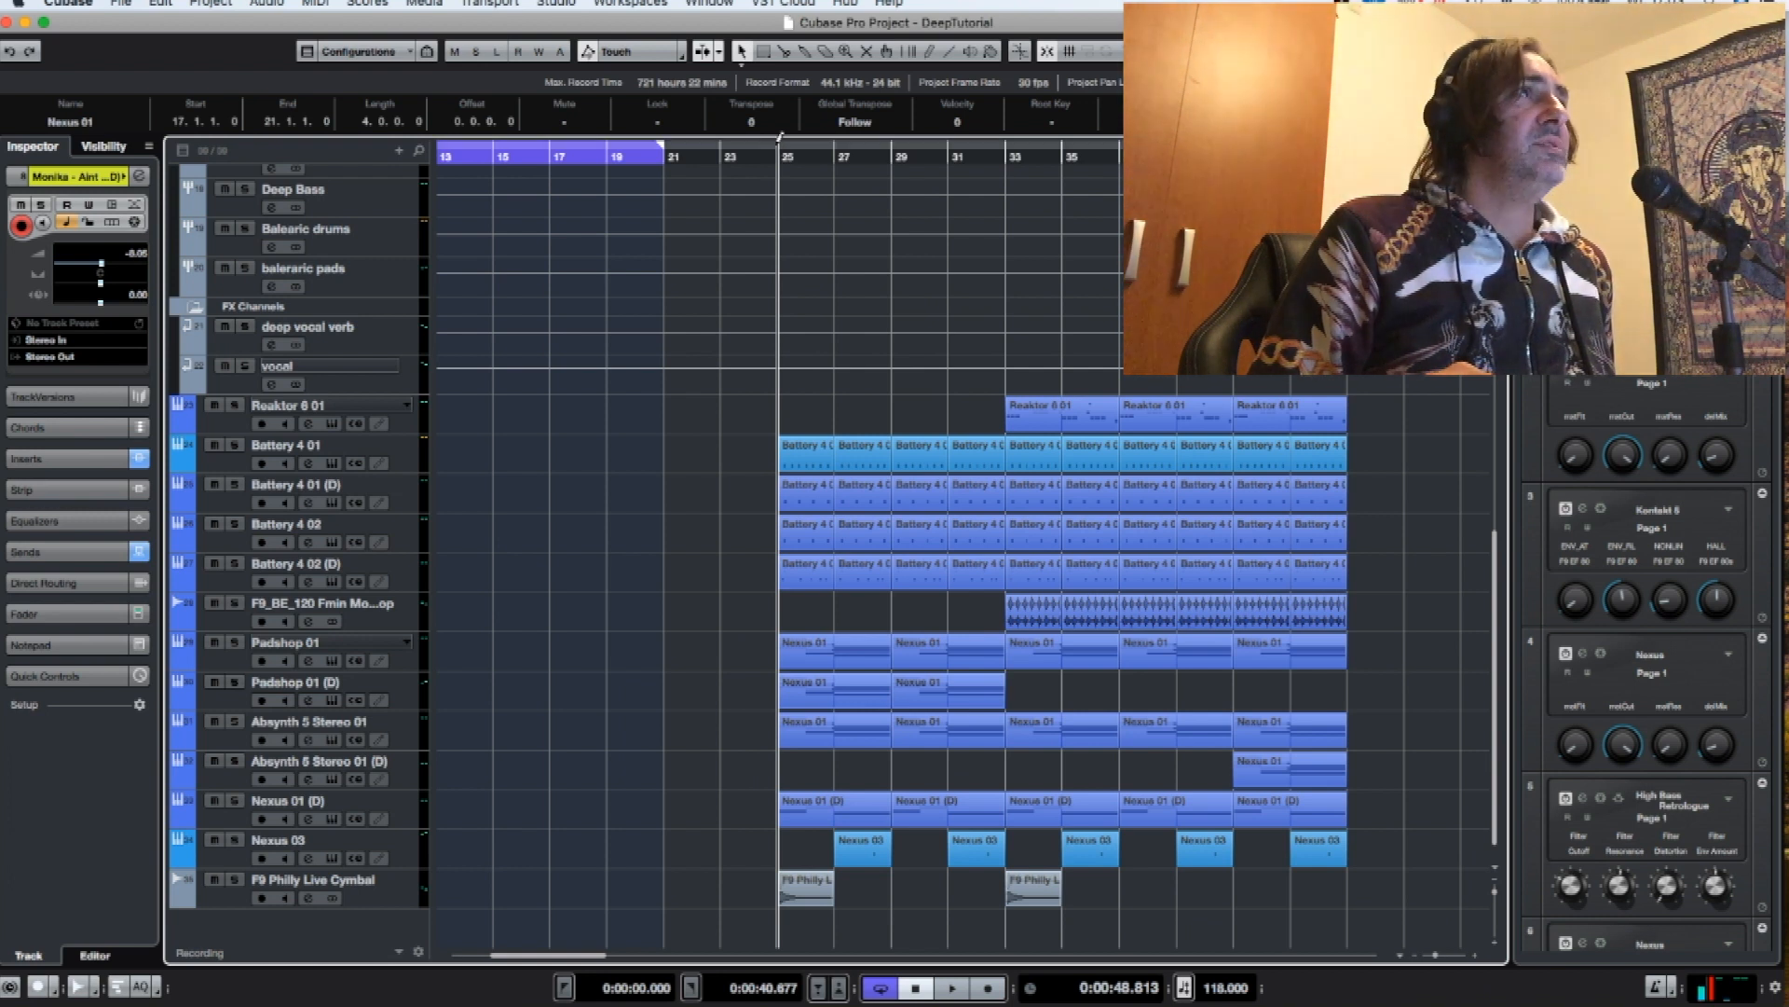
left_click(778, 151)
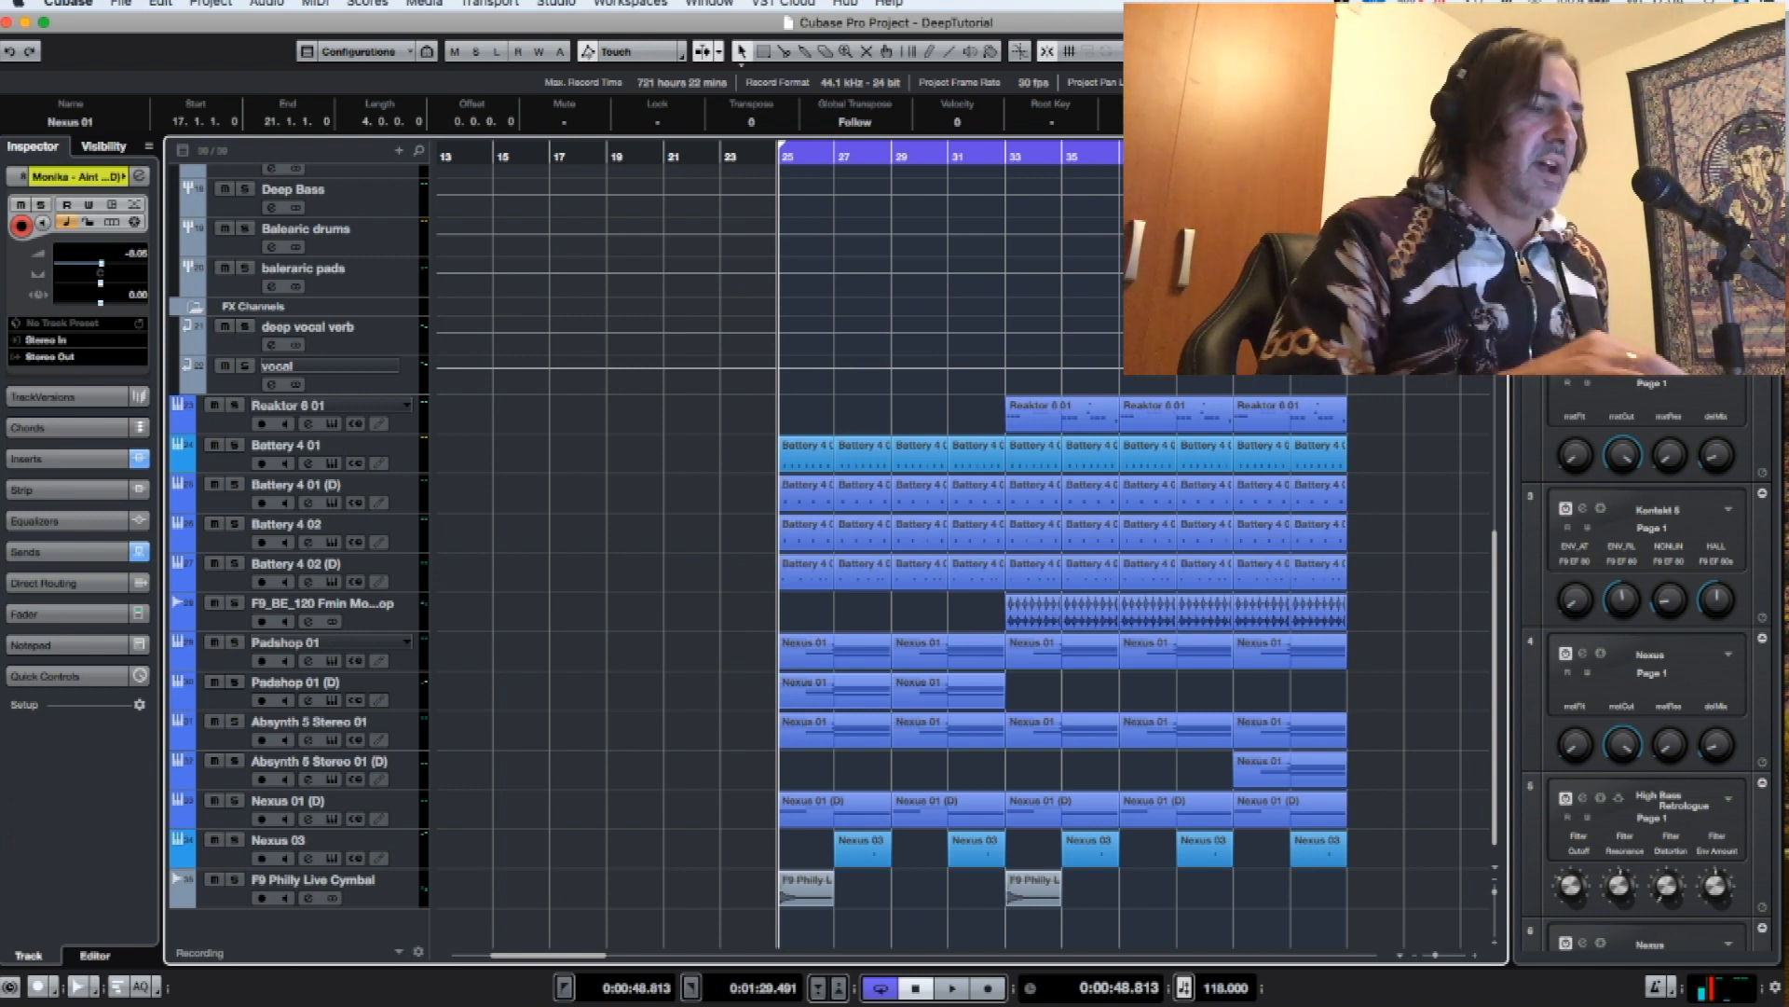
key("space")
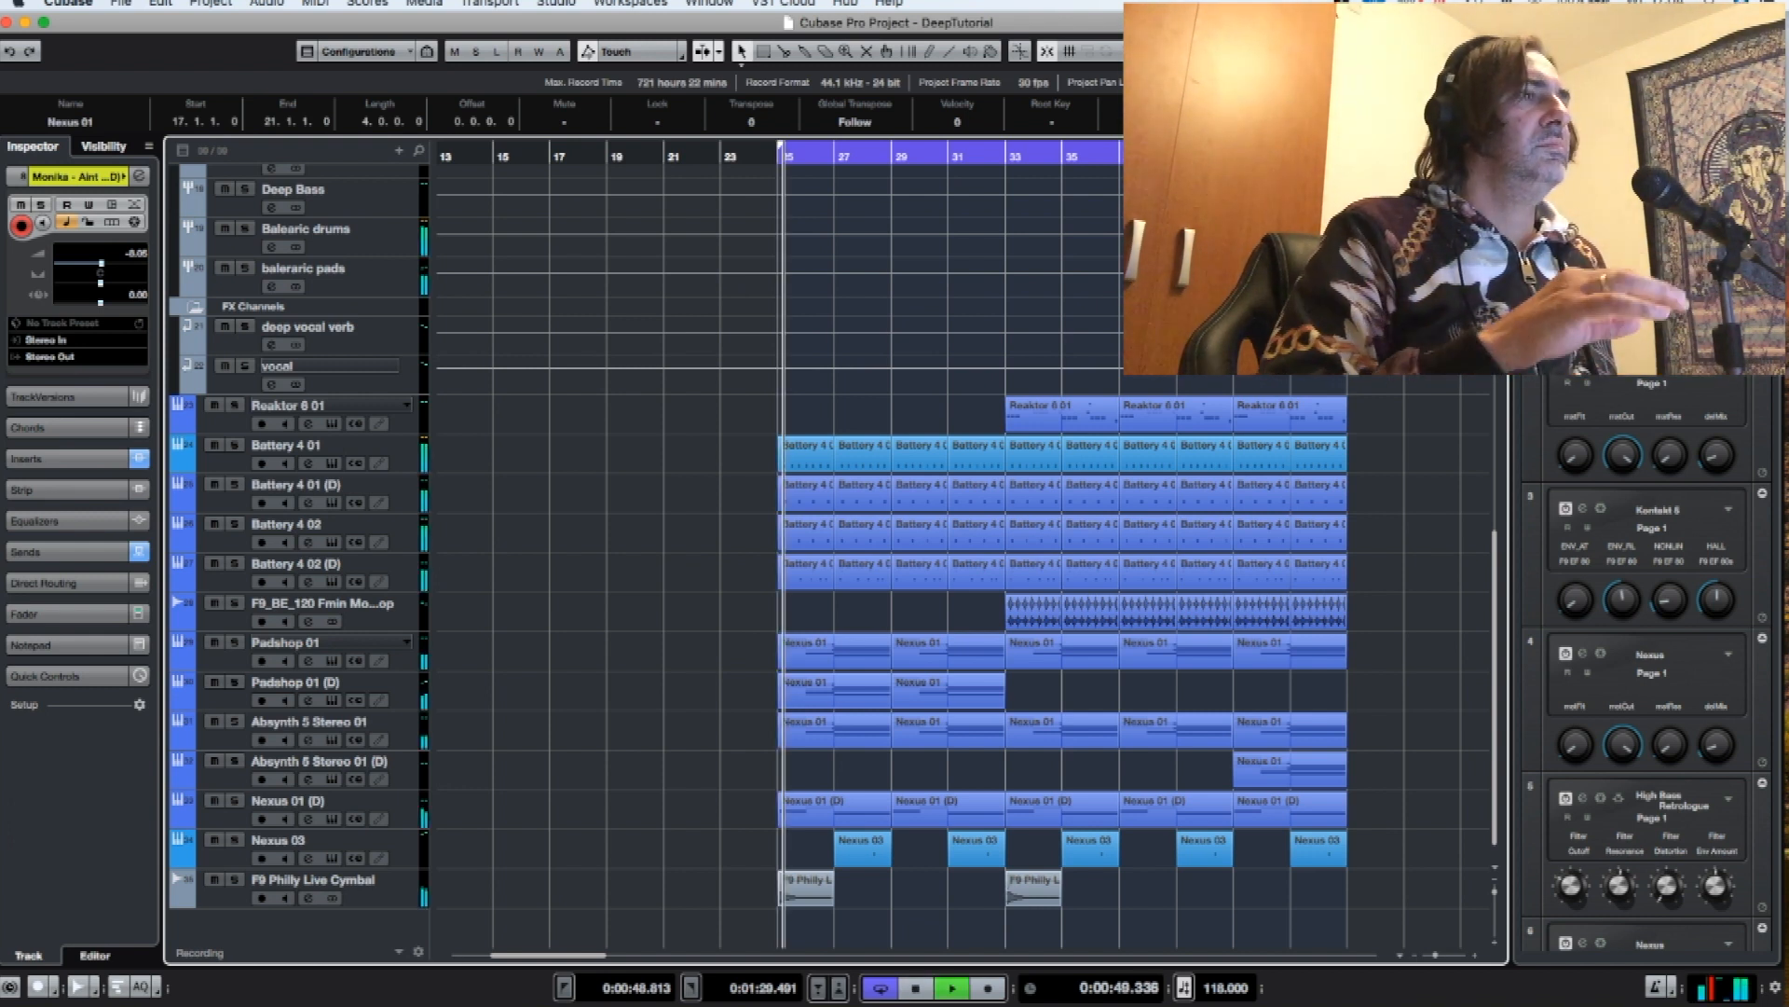
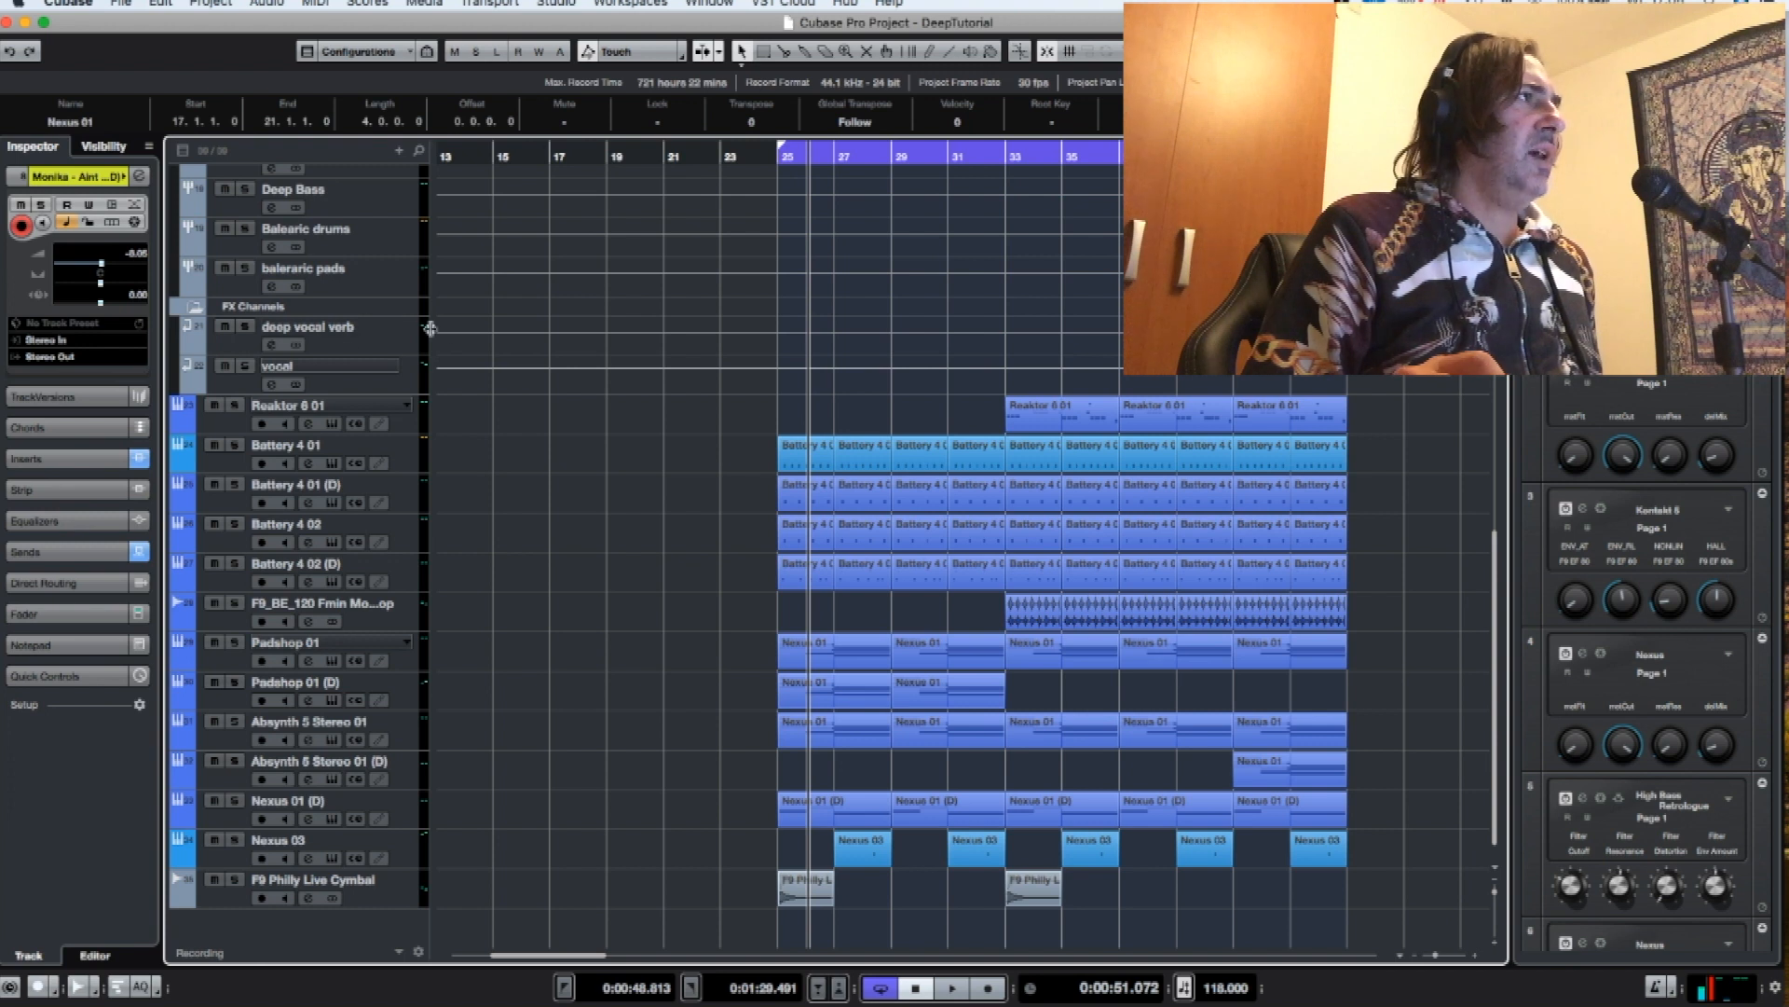
- Solo the Balearic drums group track and play it from bar 25
scroll(480, 324, "up", 5)
scroll(480, 324, "down", 2)
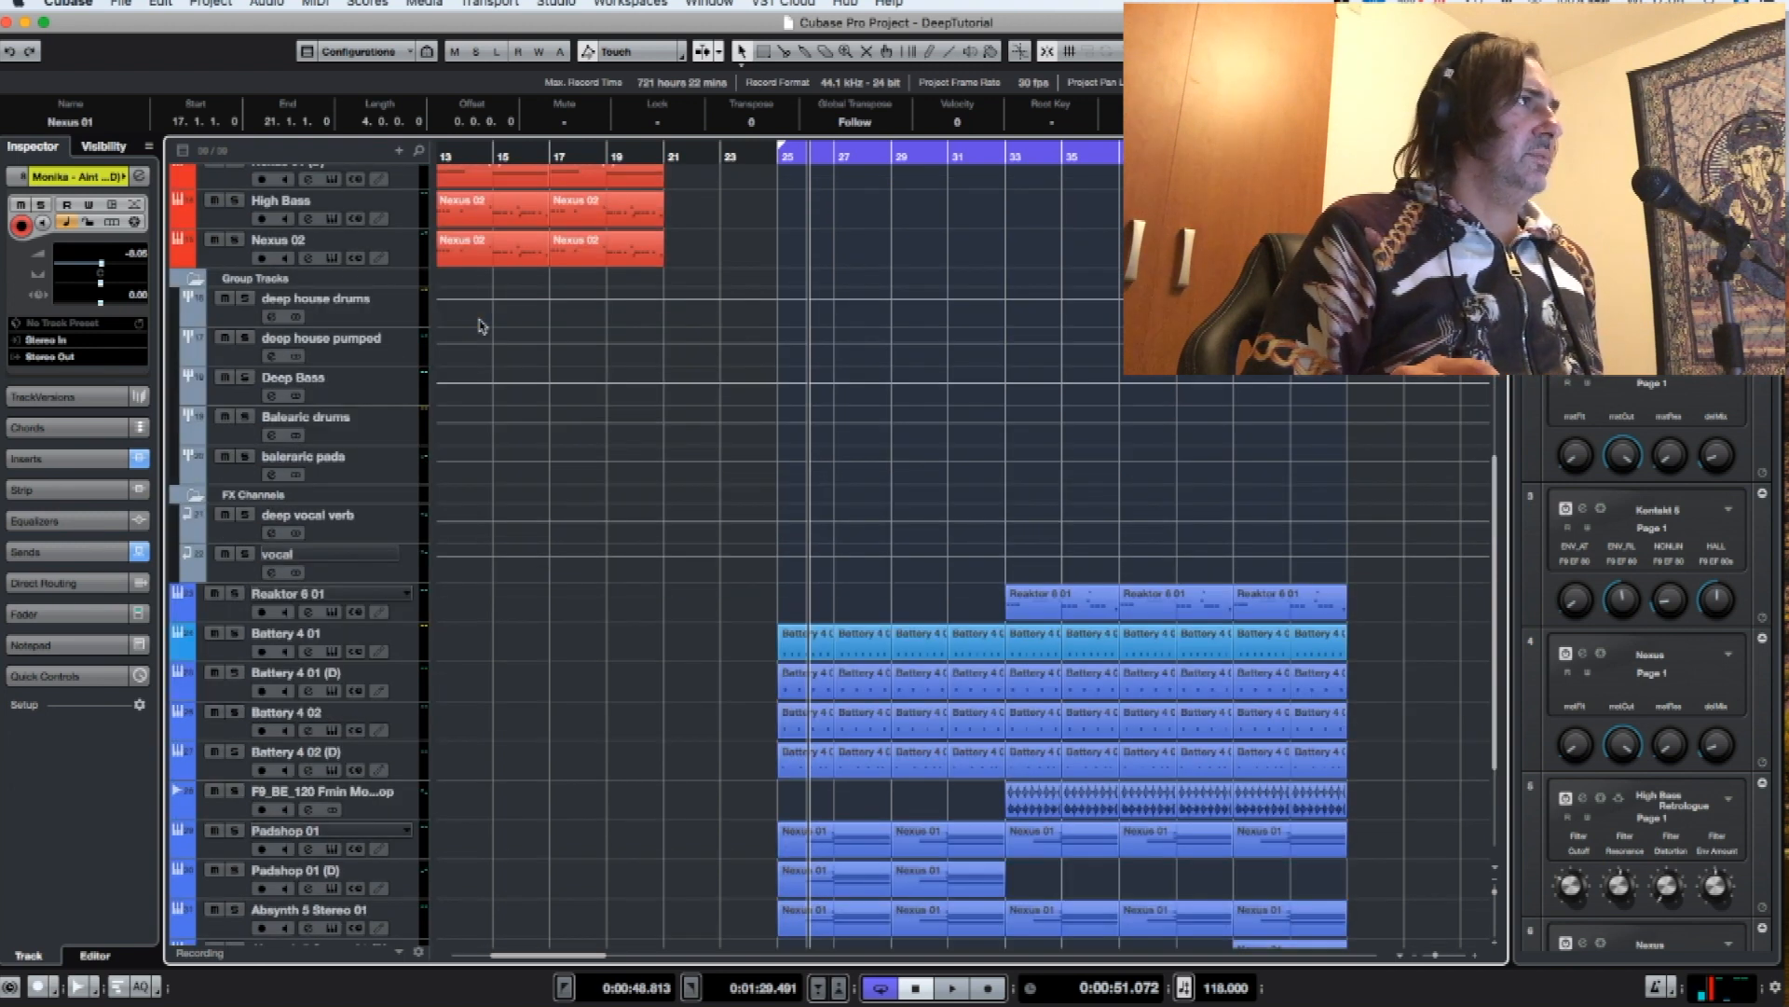
left_click(244, 417)
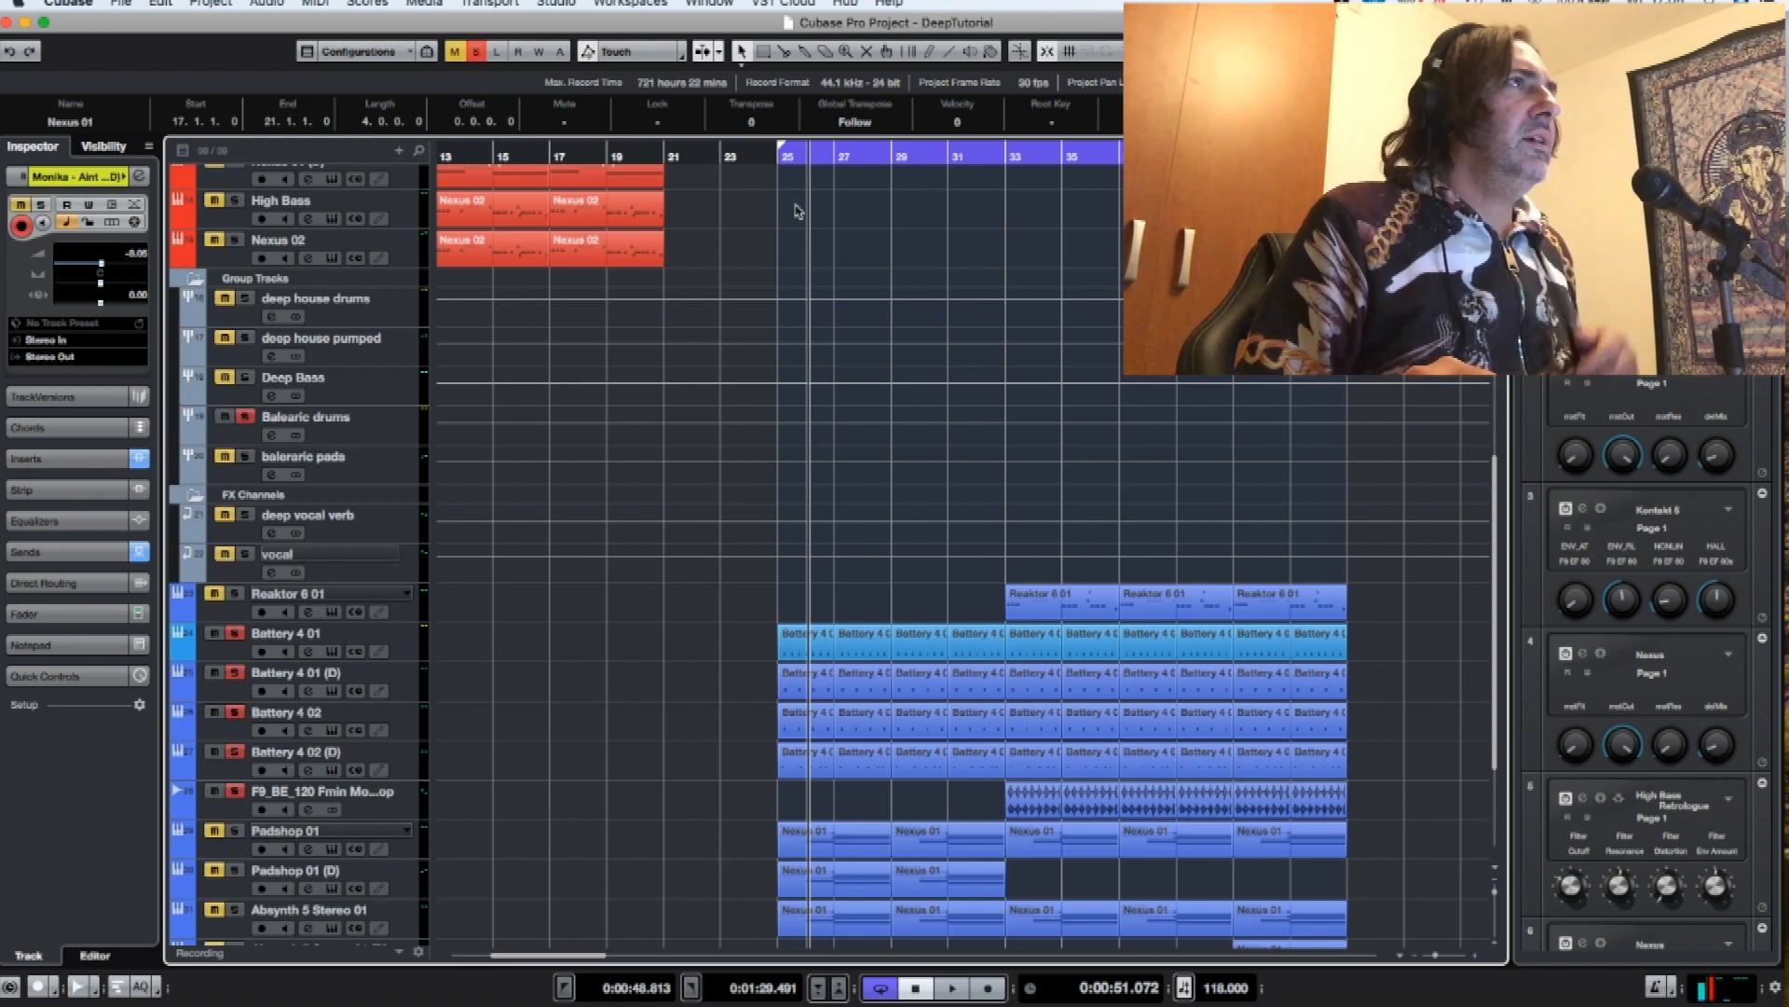
left_click(777, 159)
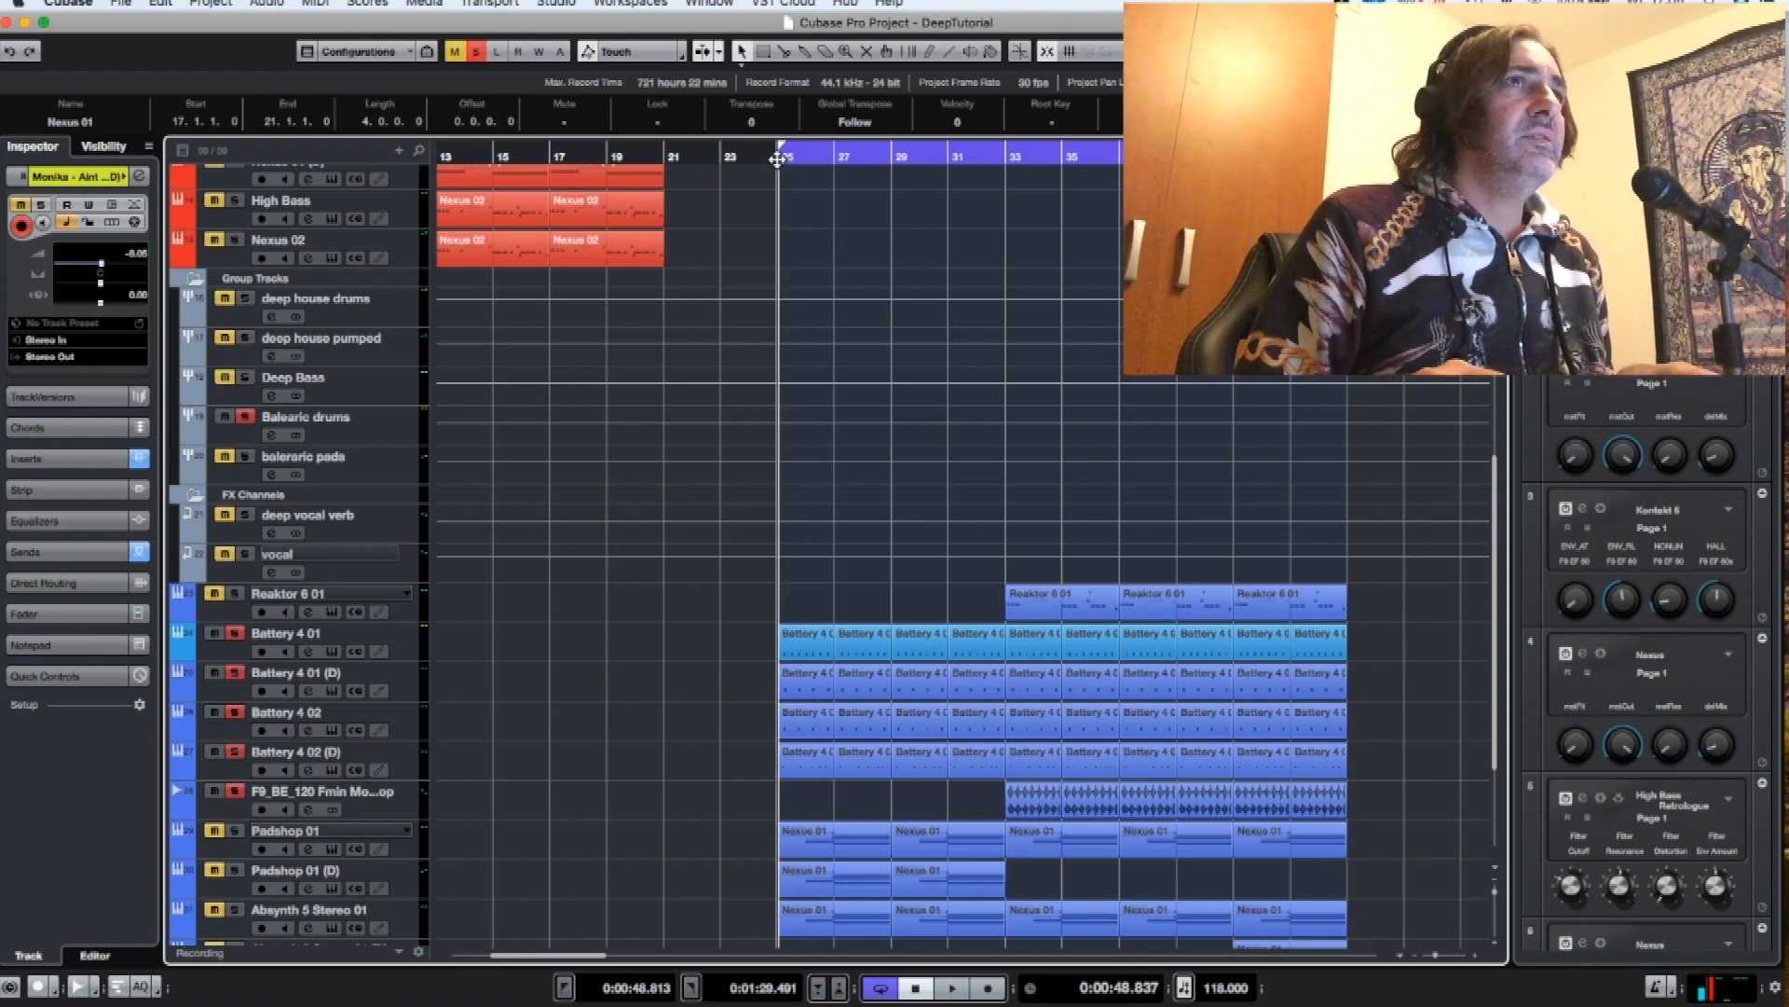
key("space")
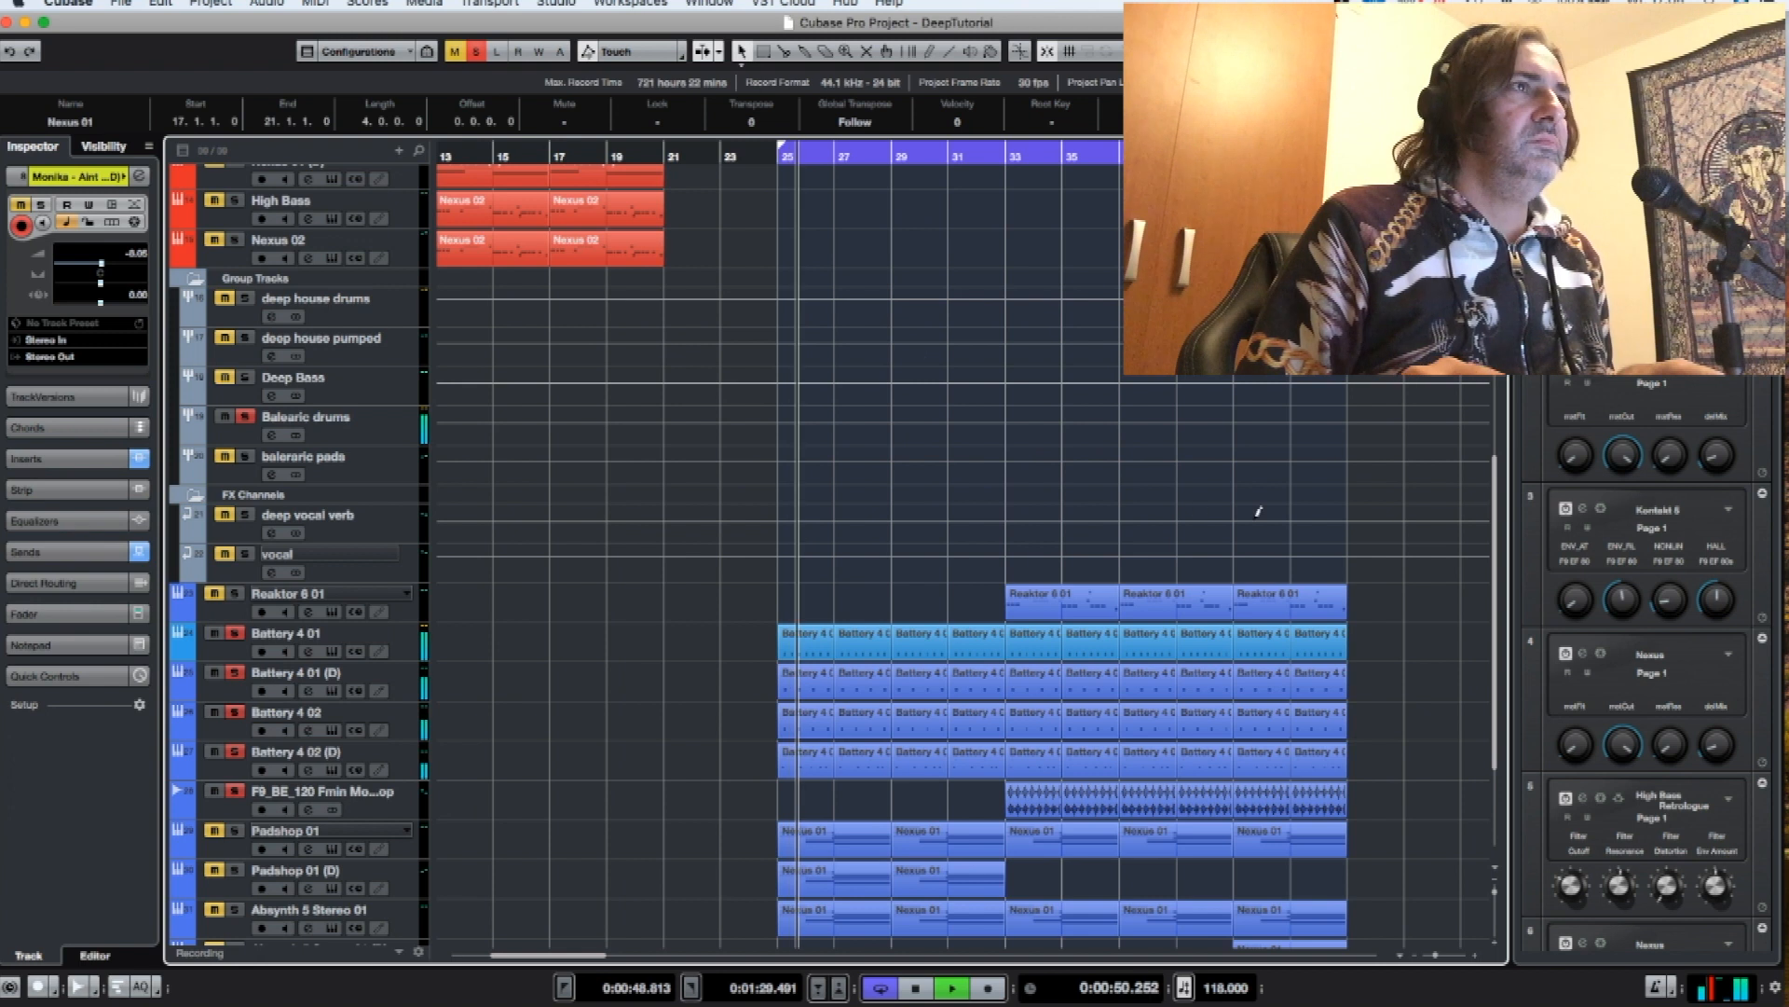
- Select the Battery 4 01 track, stop playback, review its Battery drum kit and close the instrument editor
scroll(1543, 659, "down", 10)
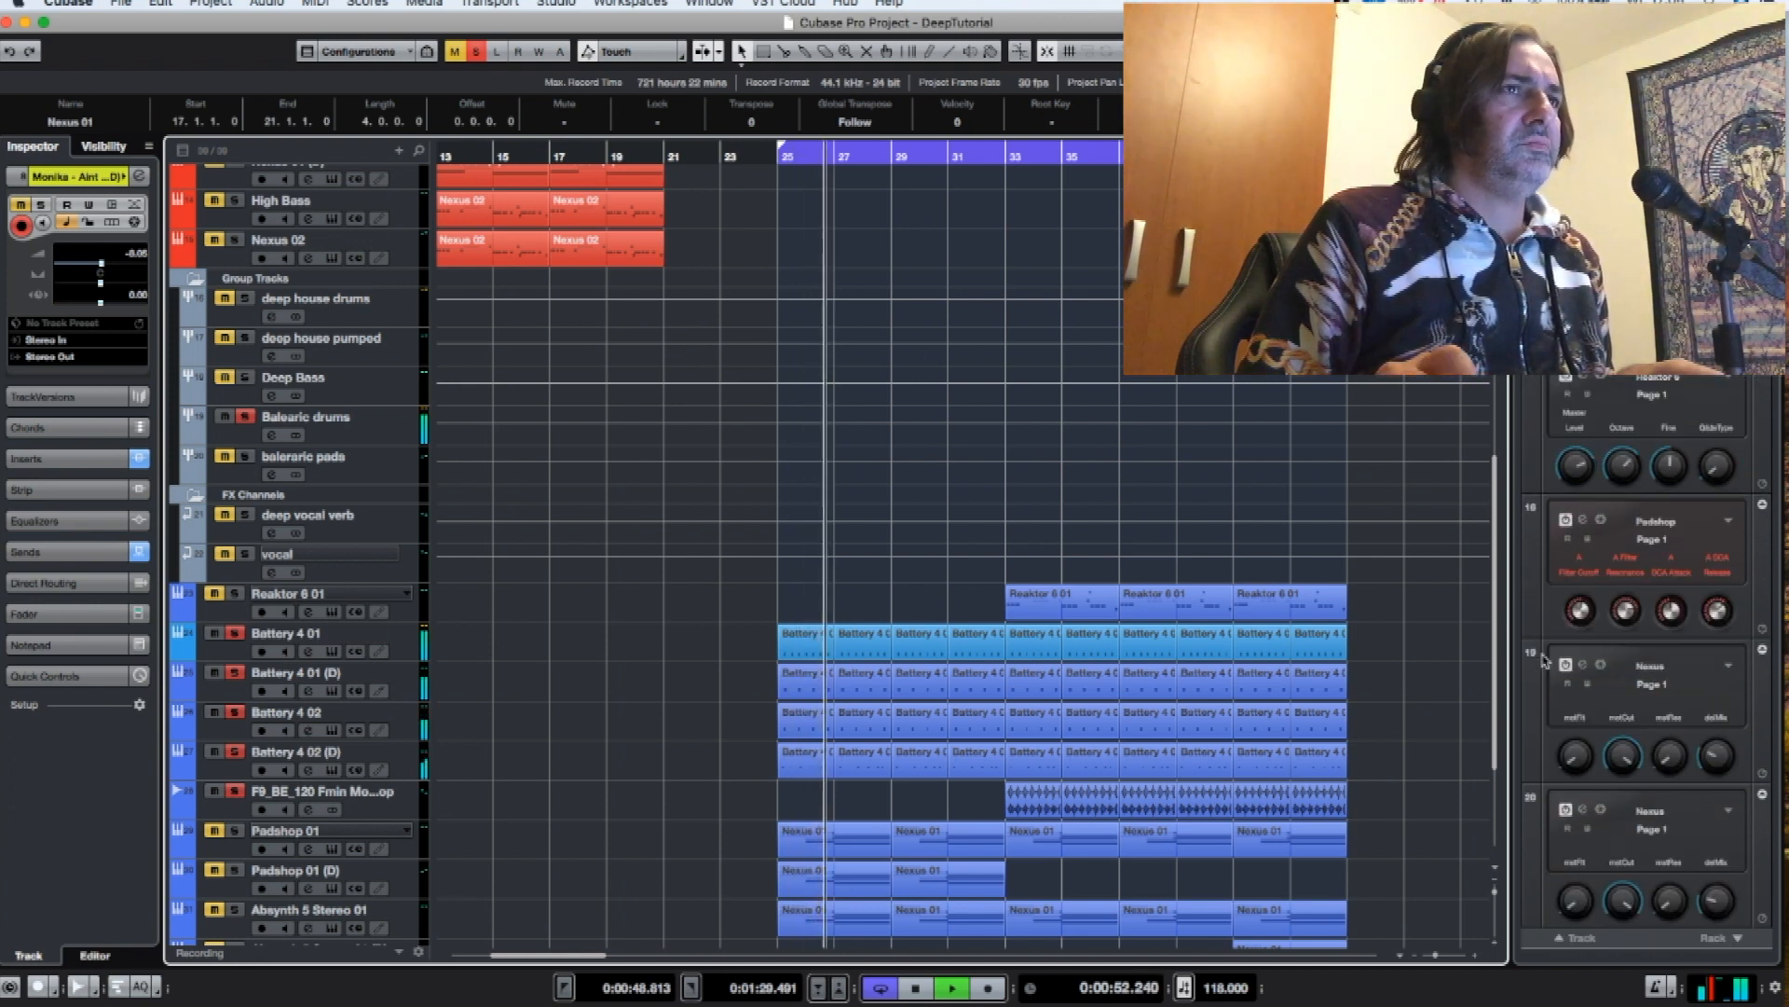
left_click(224, 655)
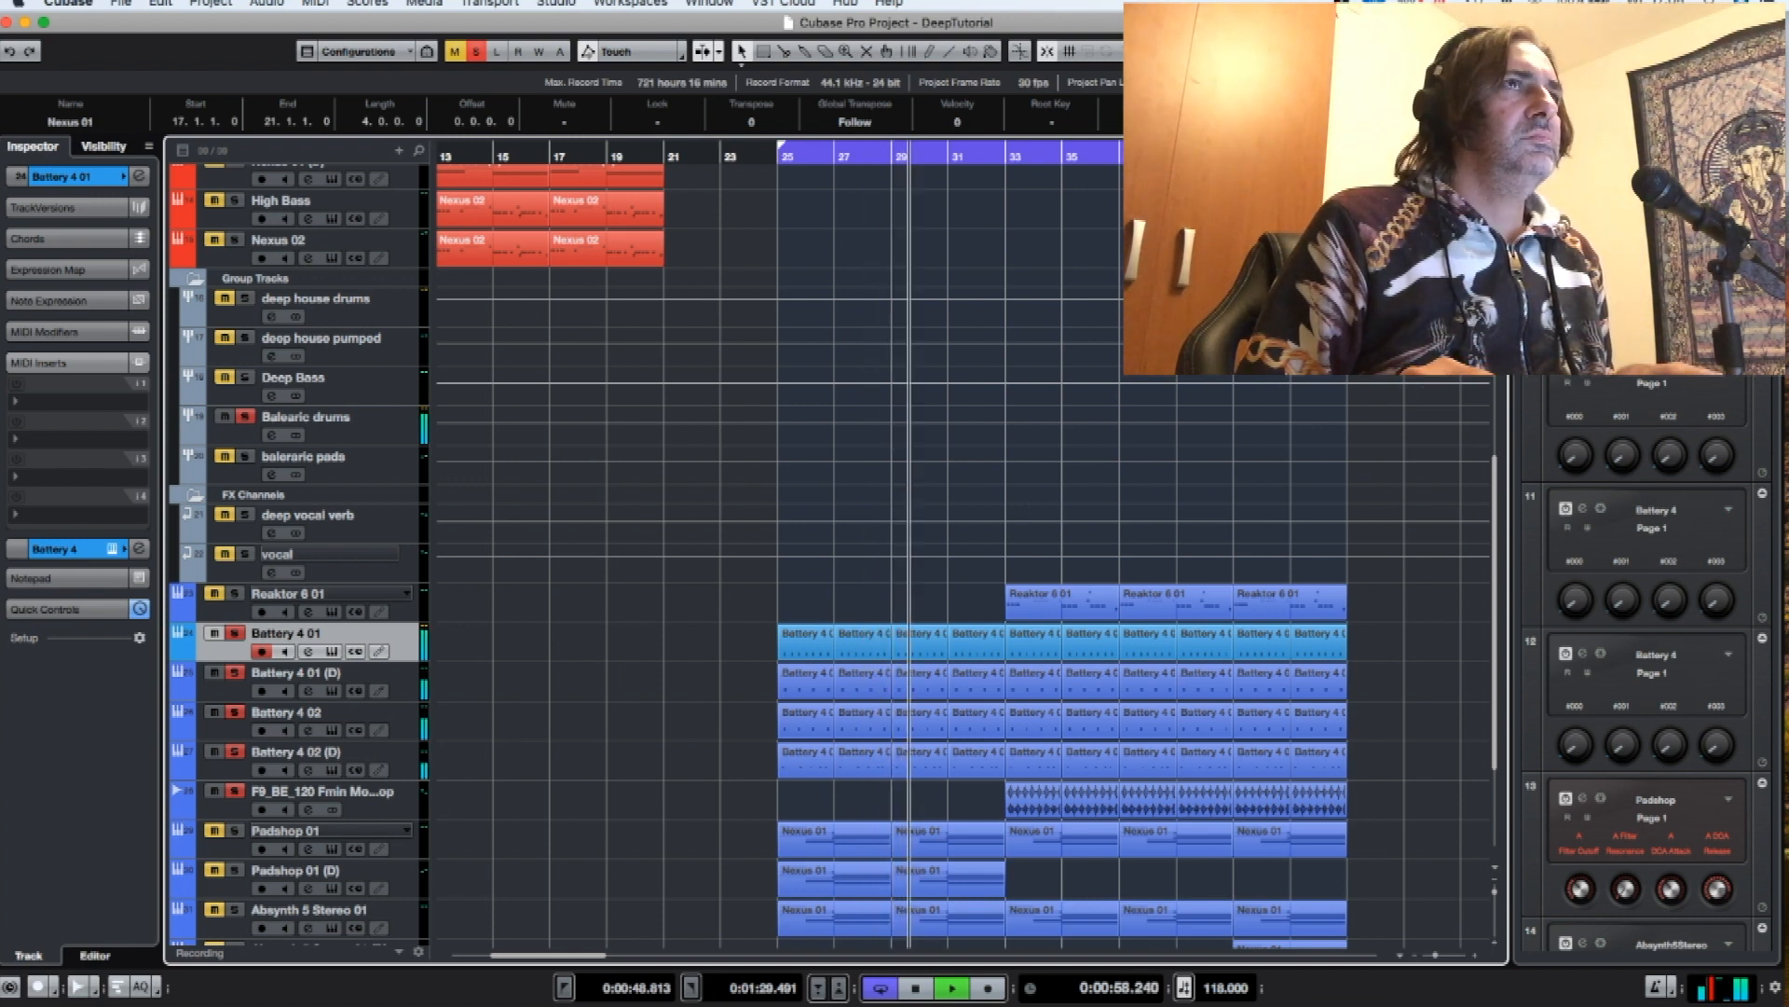
key("space")
left_click(332, 652)
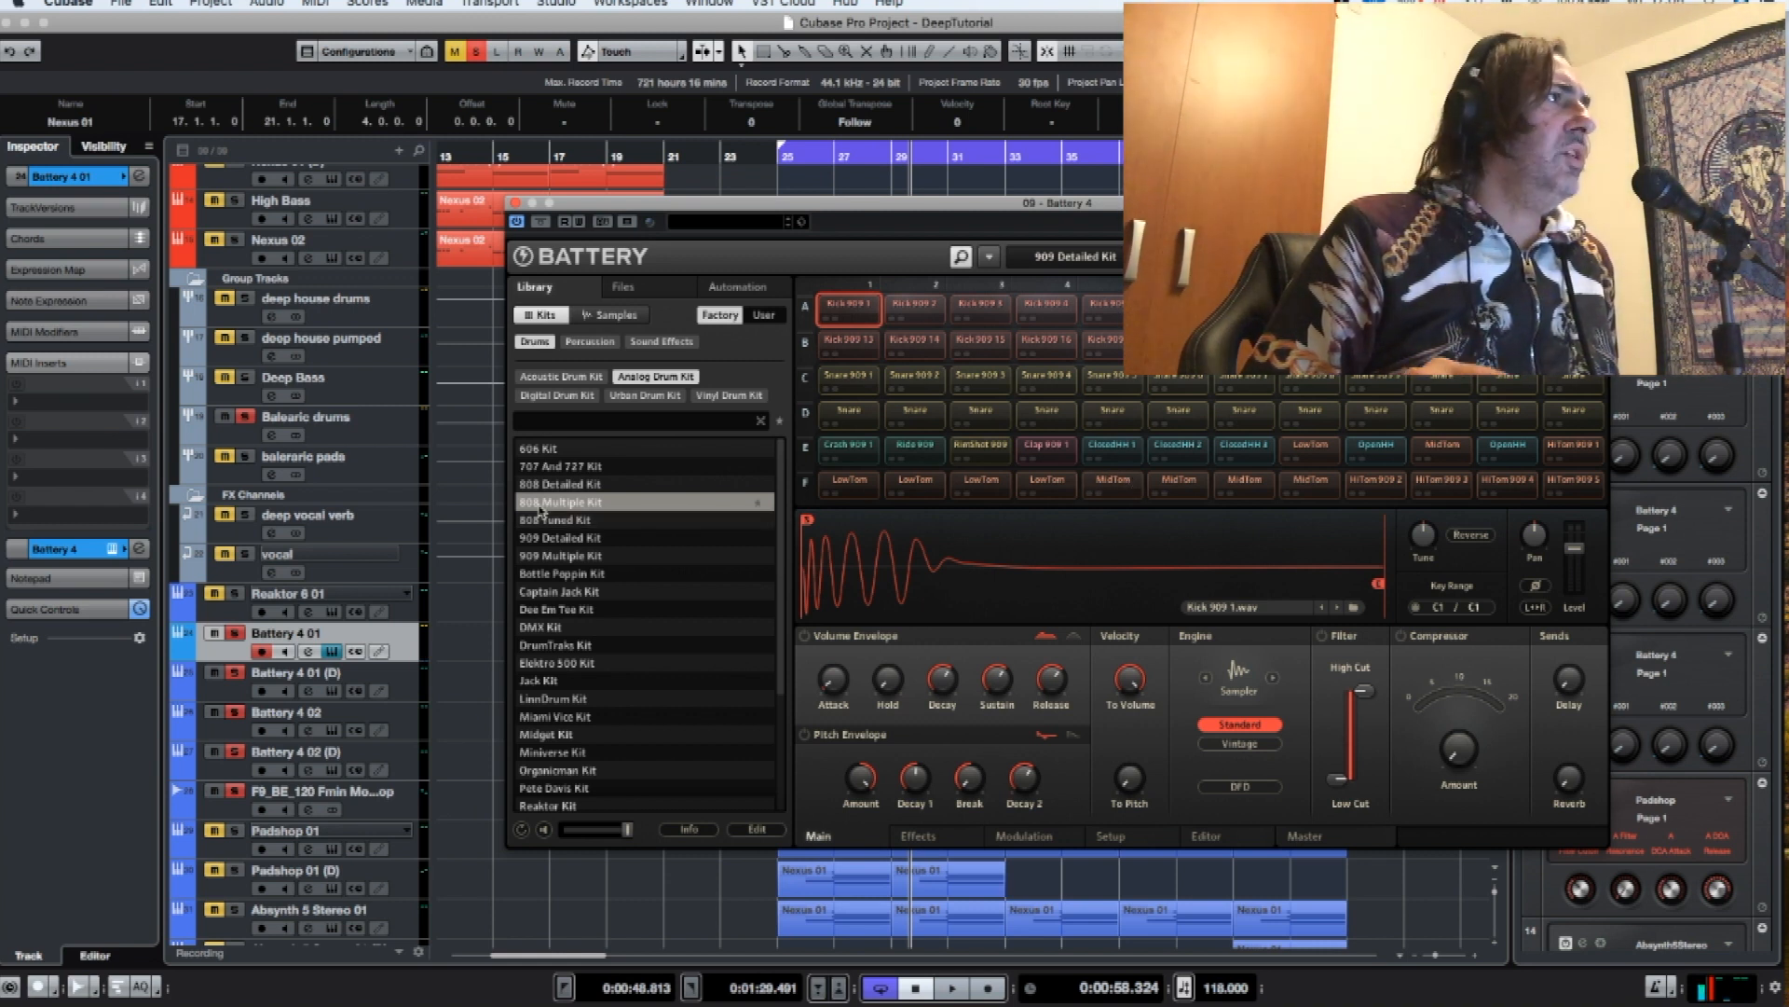
left_click(516, 207)
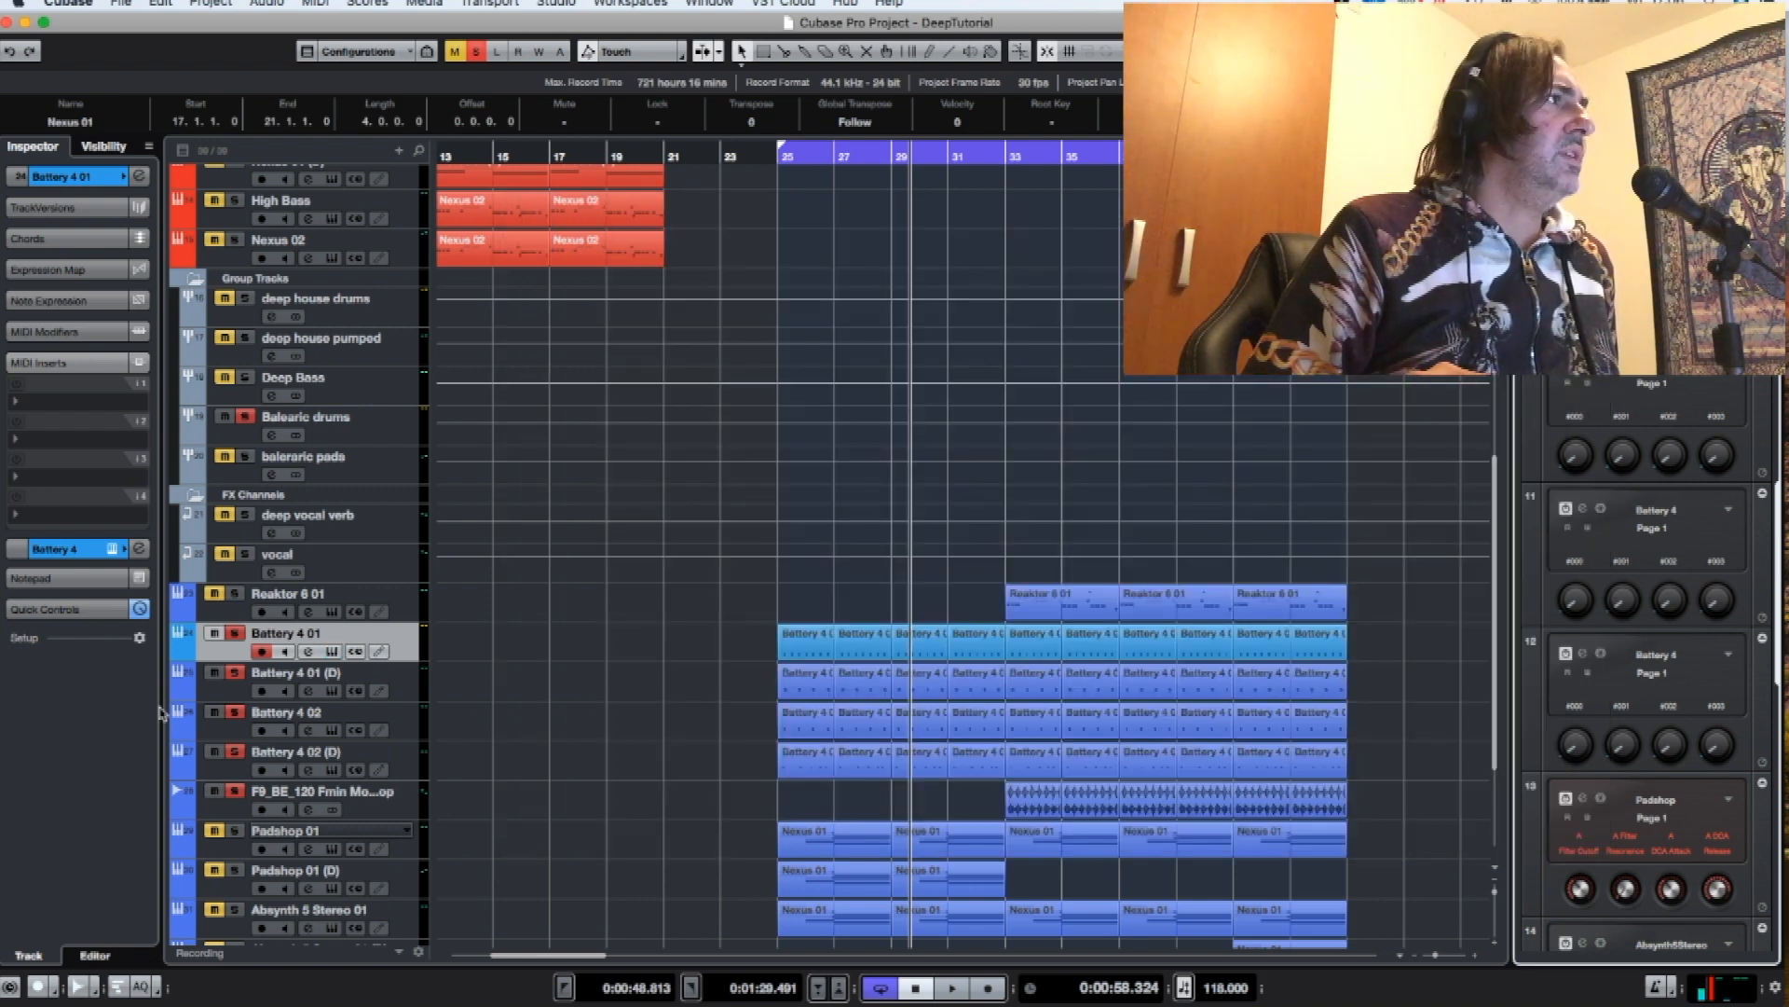
- Inspect the Battery instruments of the Battery 4 01 (D) and Battery 4 02 tracks, closing each editor
left_click(228, 694)
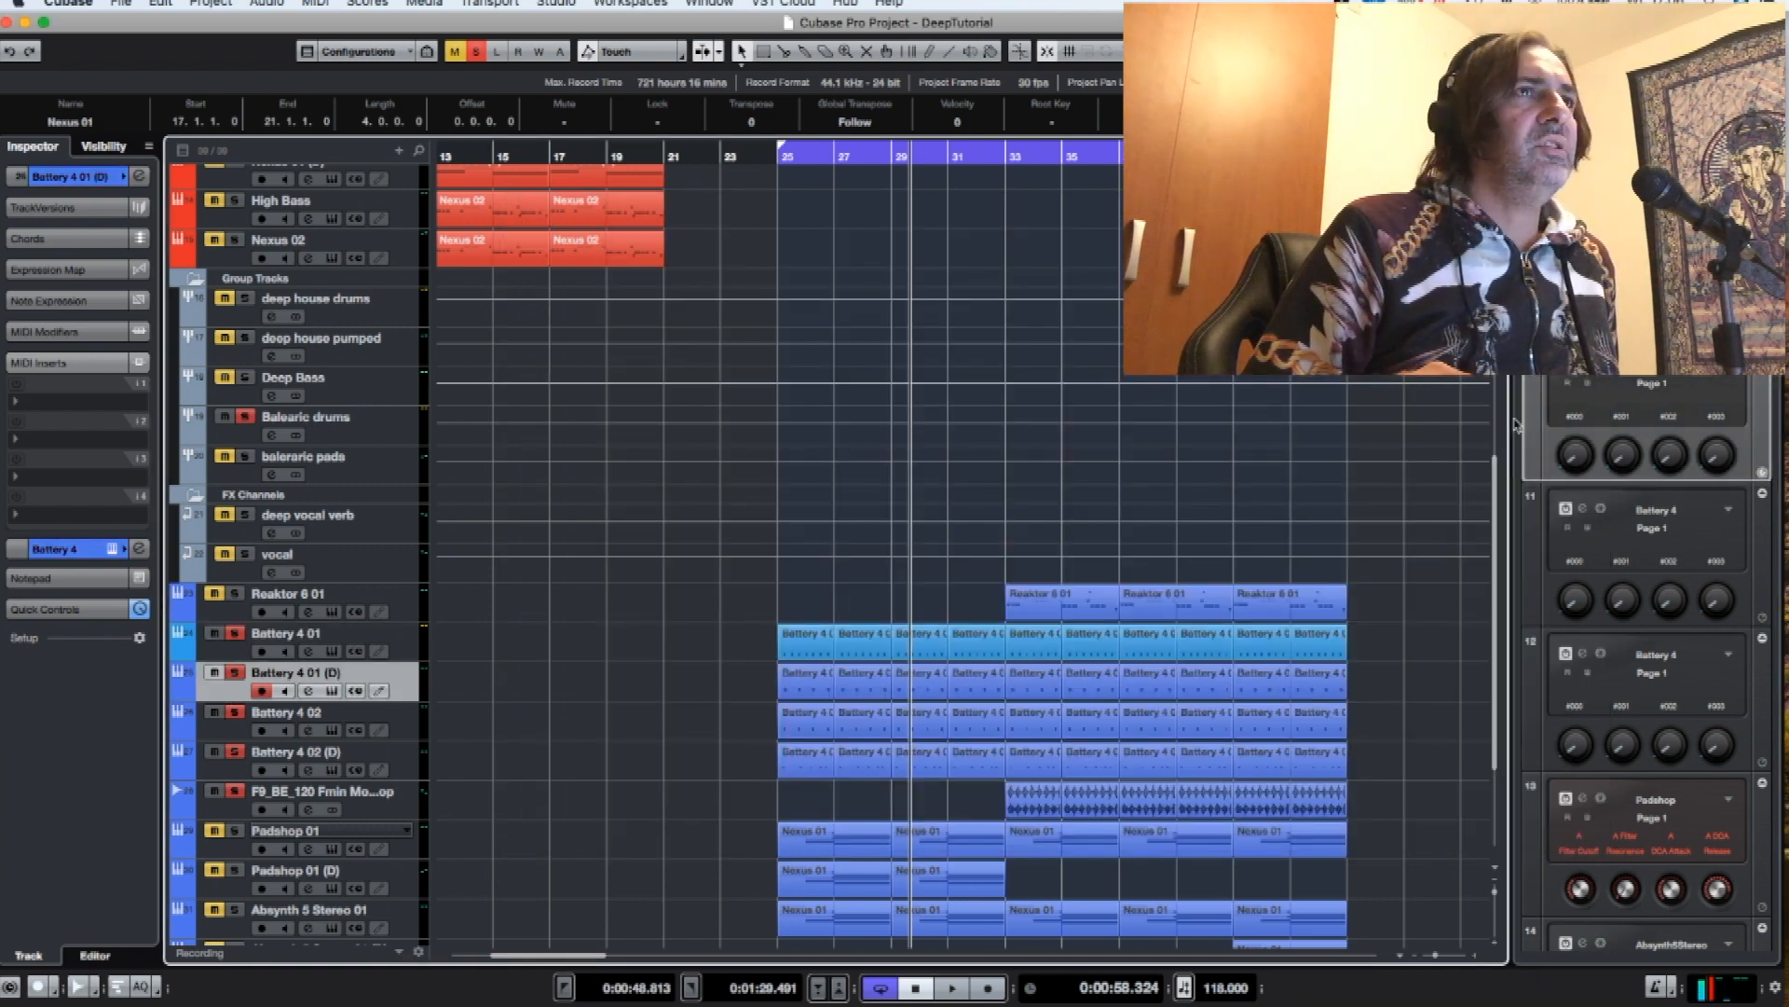
left_click(1583, 364)
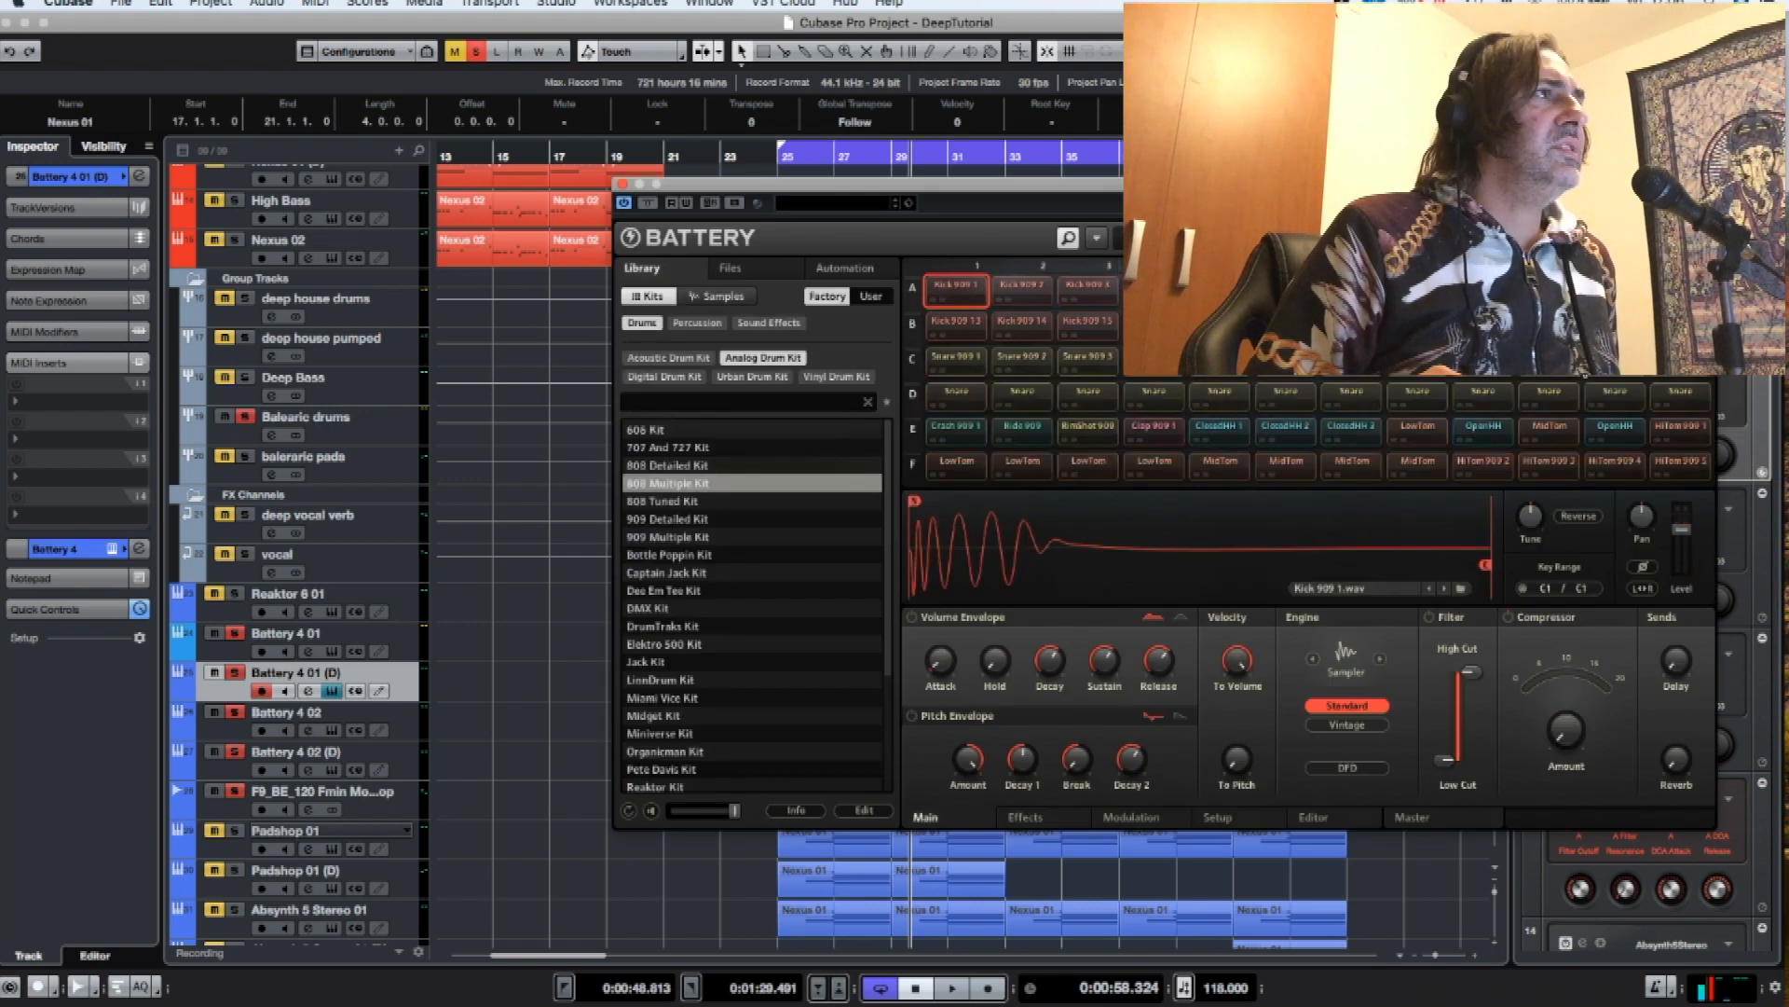
left_click(622, 185)
left_click(233, 733)
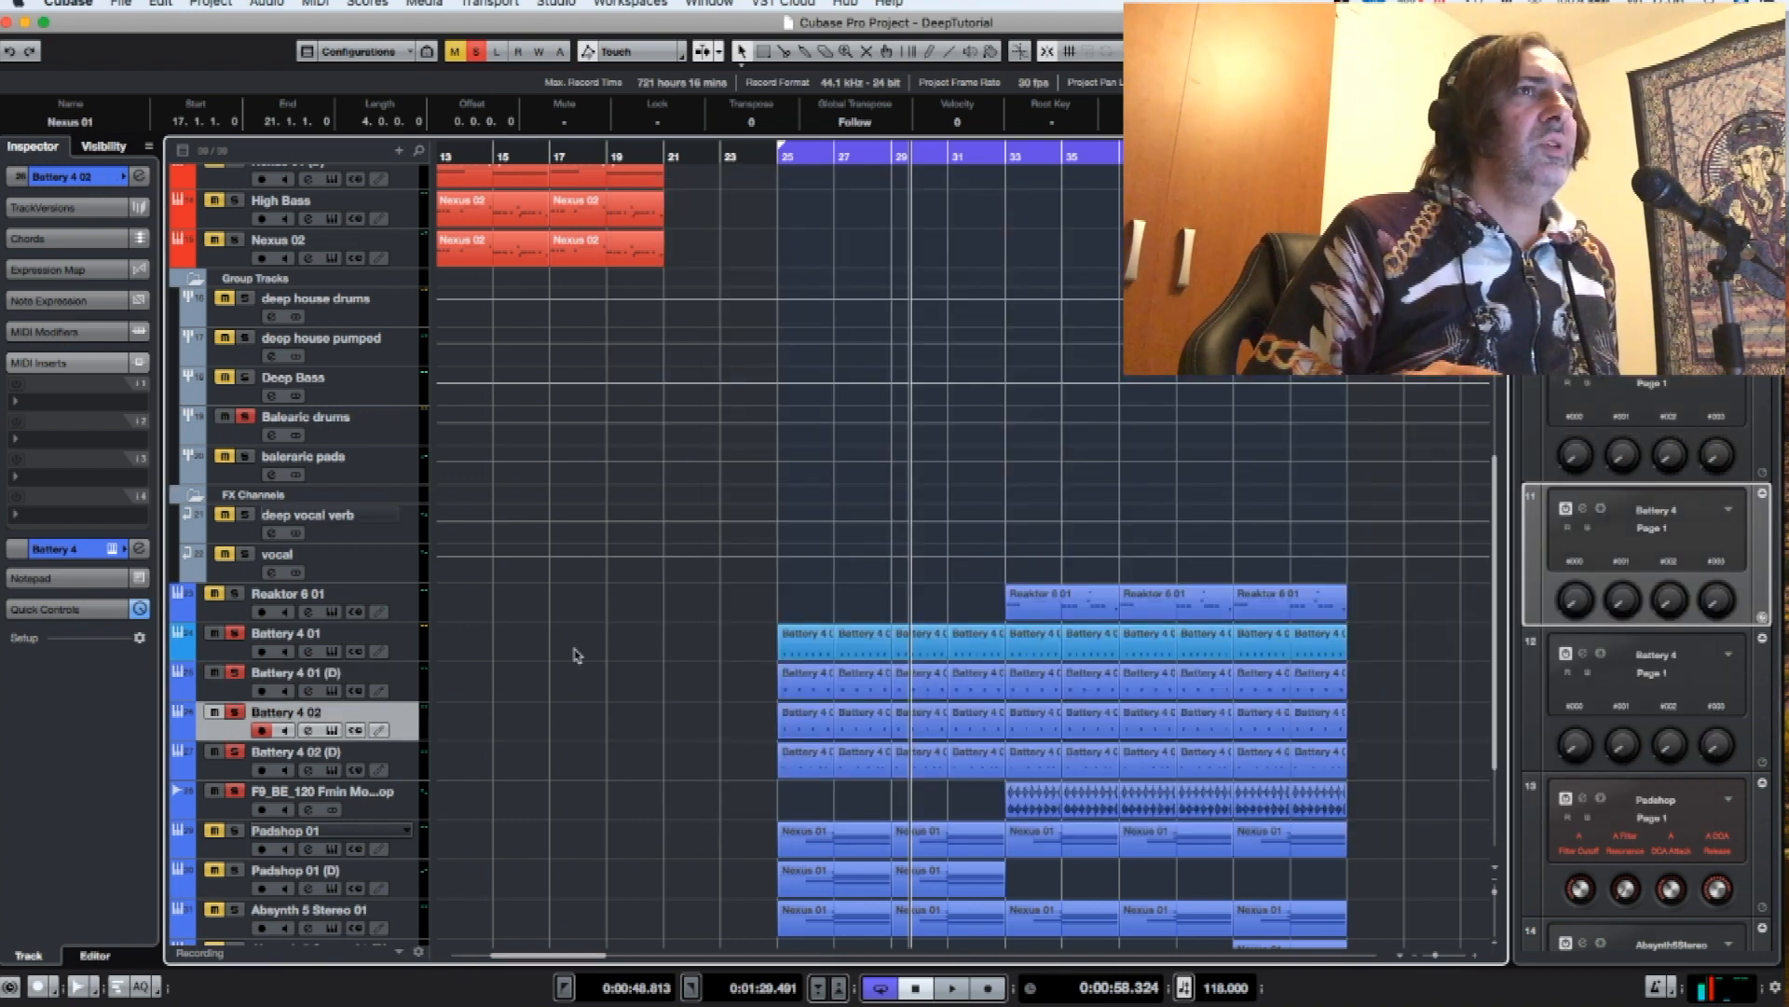
left_click(1583, 509)
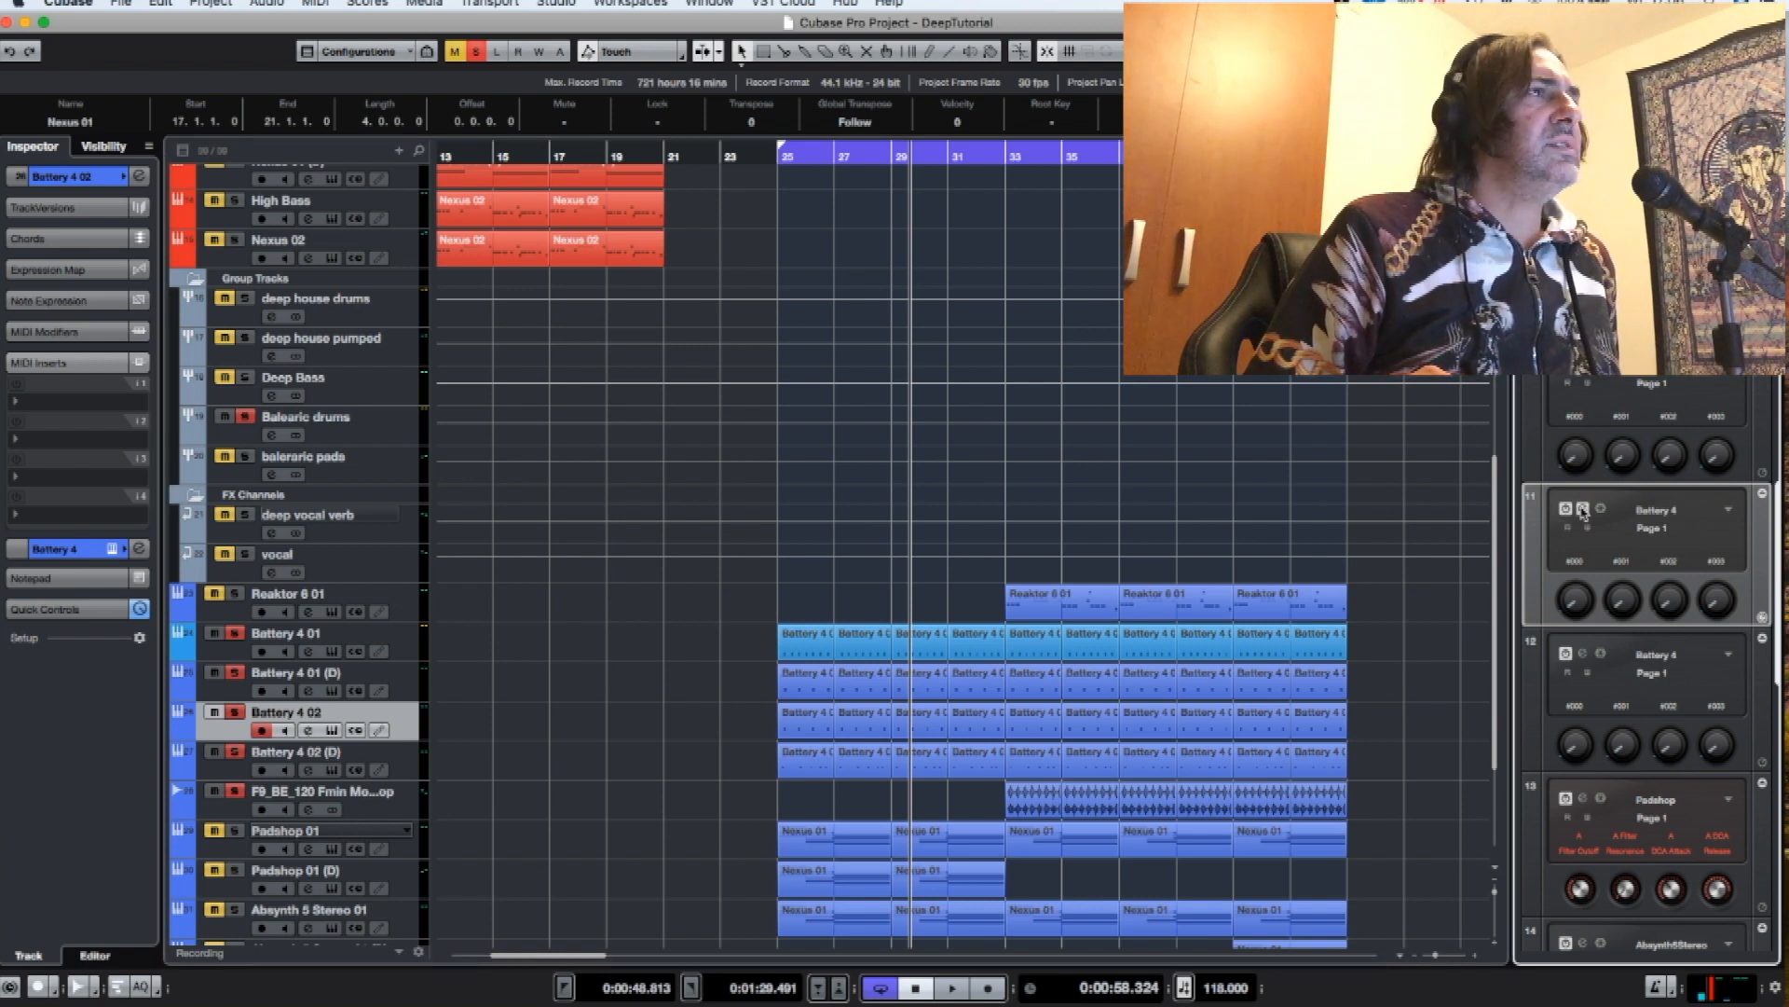
left_click(1582, 509)
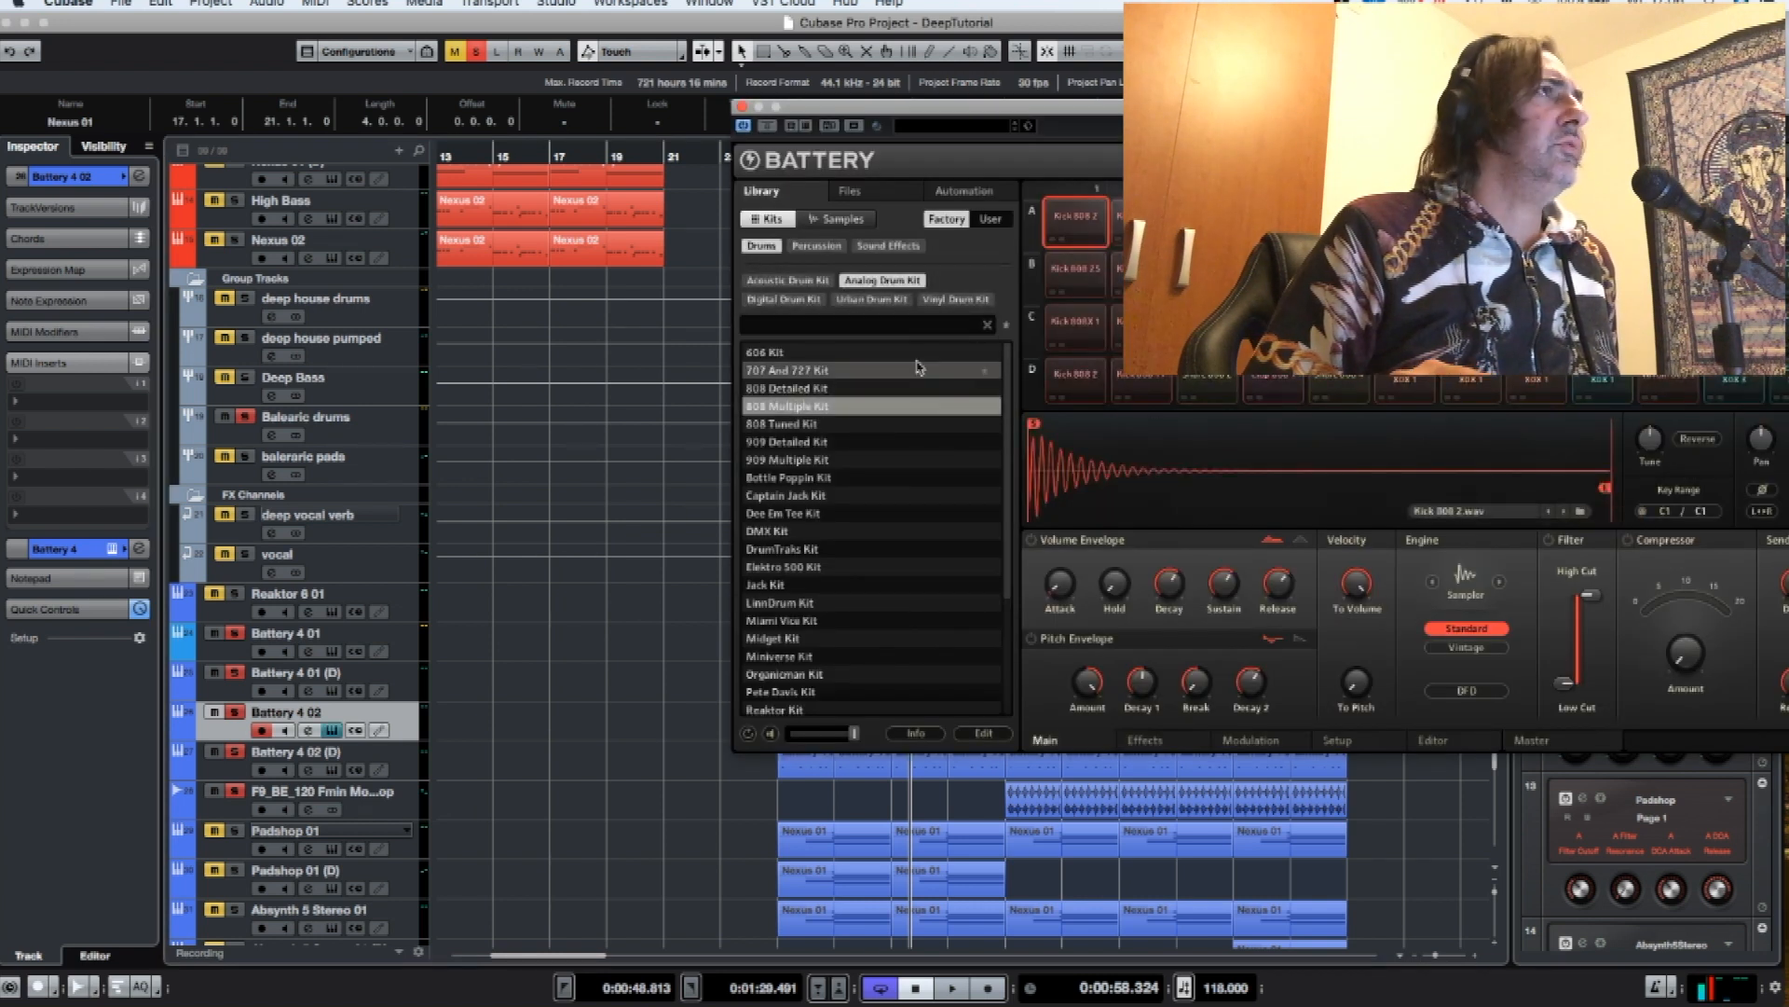
left_click(742, 106)
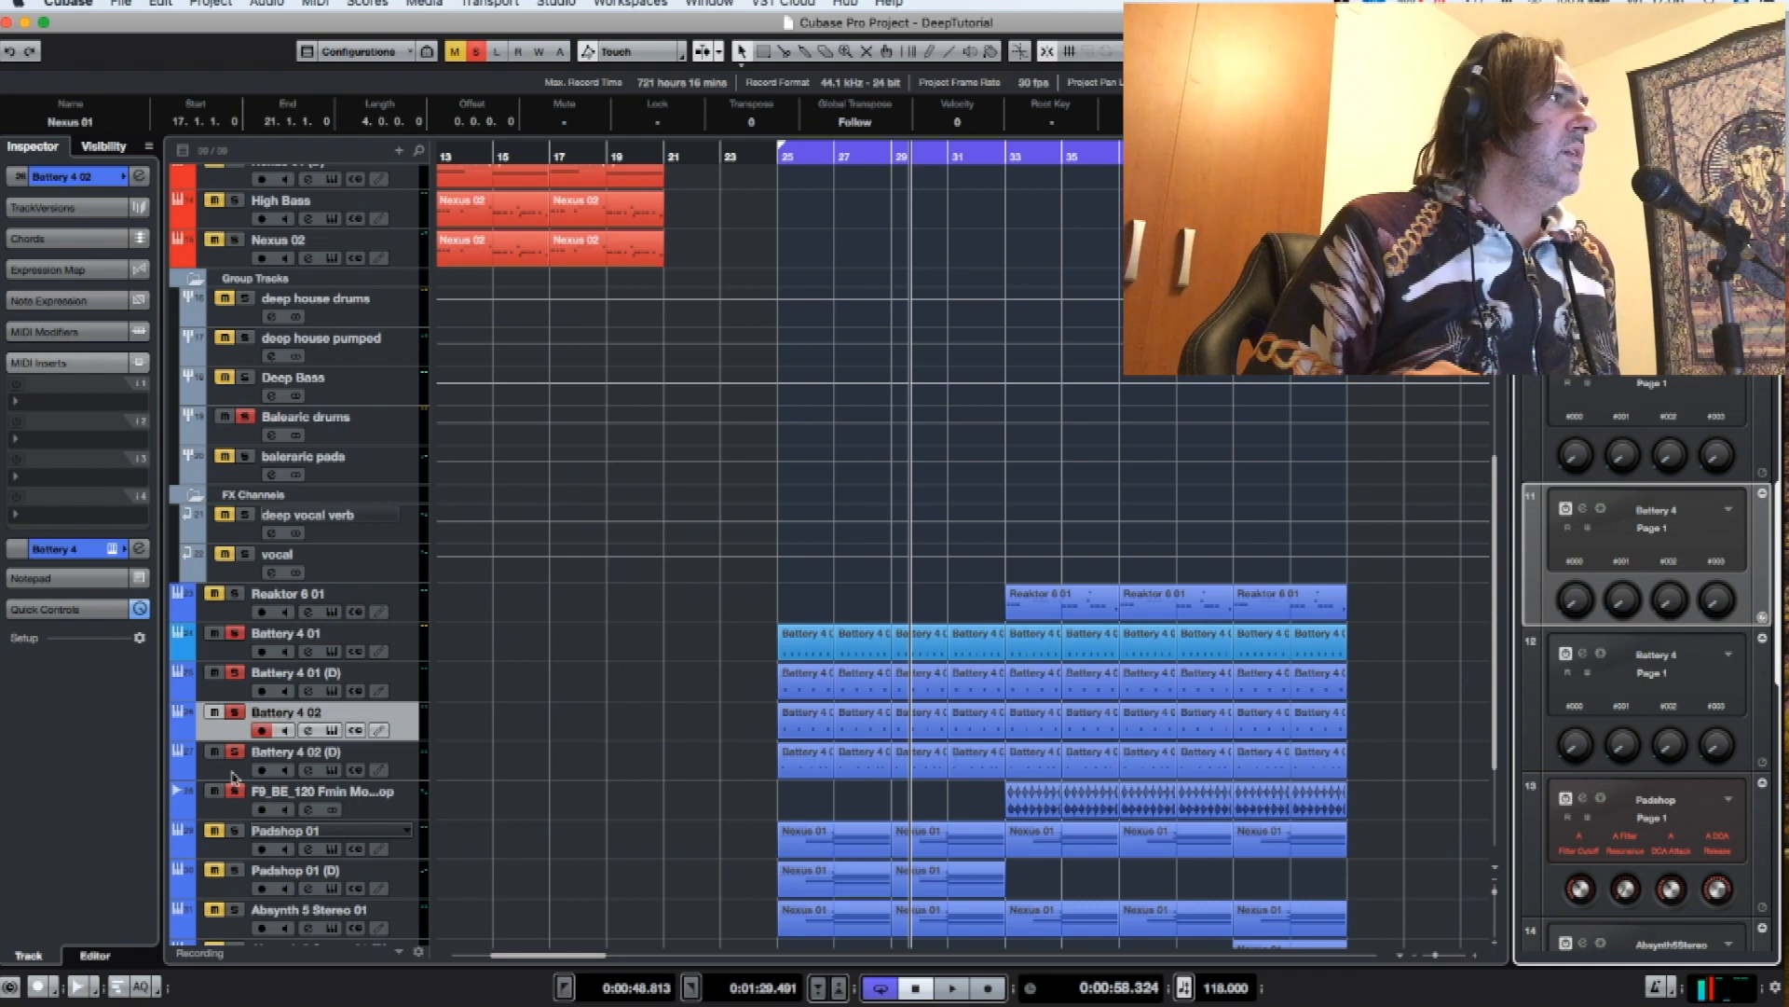
- Select the Battery 4 02 (D) track, review its 808 Multiple Kit in Battery and close the editor
left_click(235, 779)
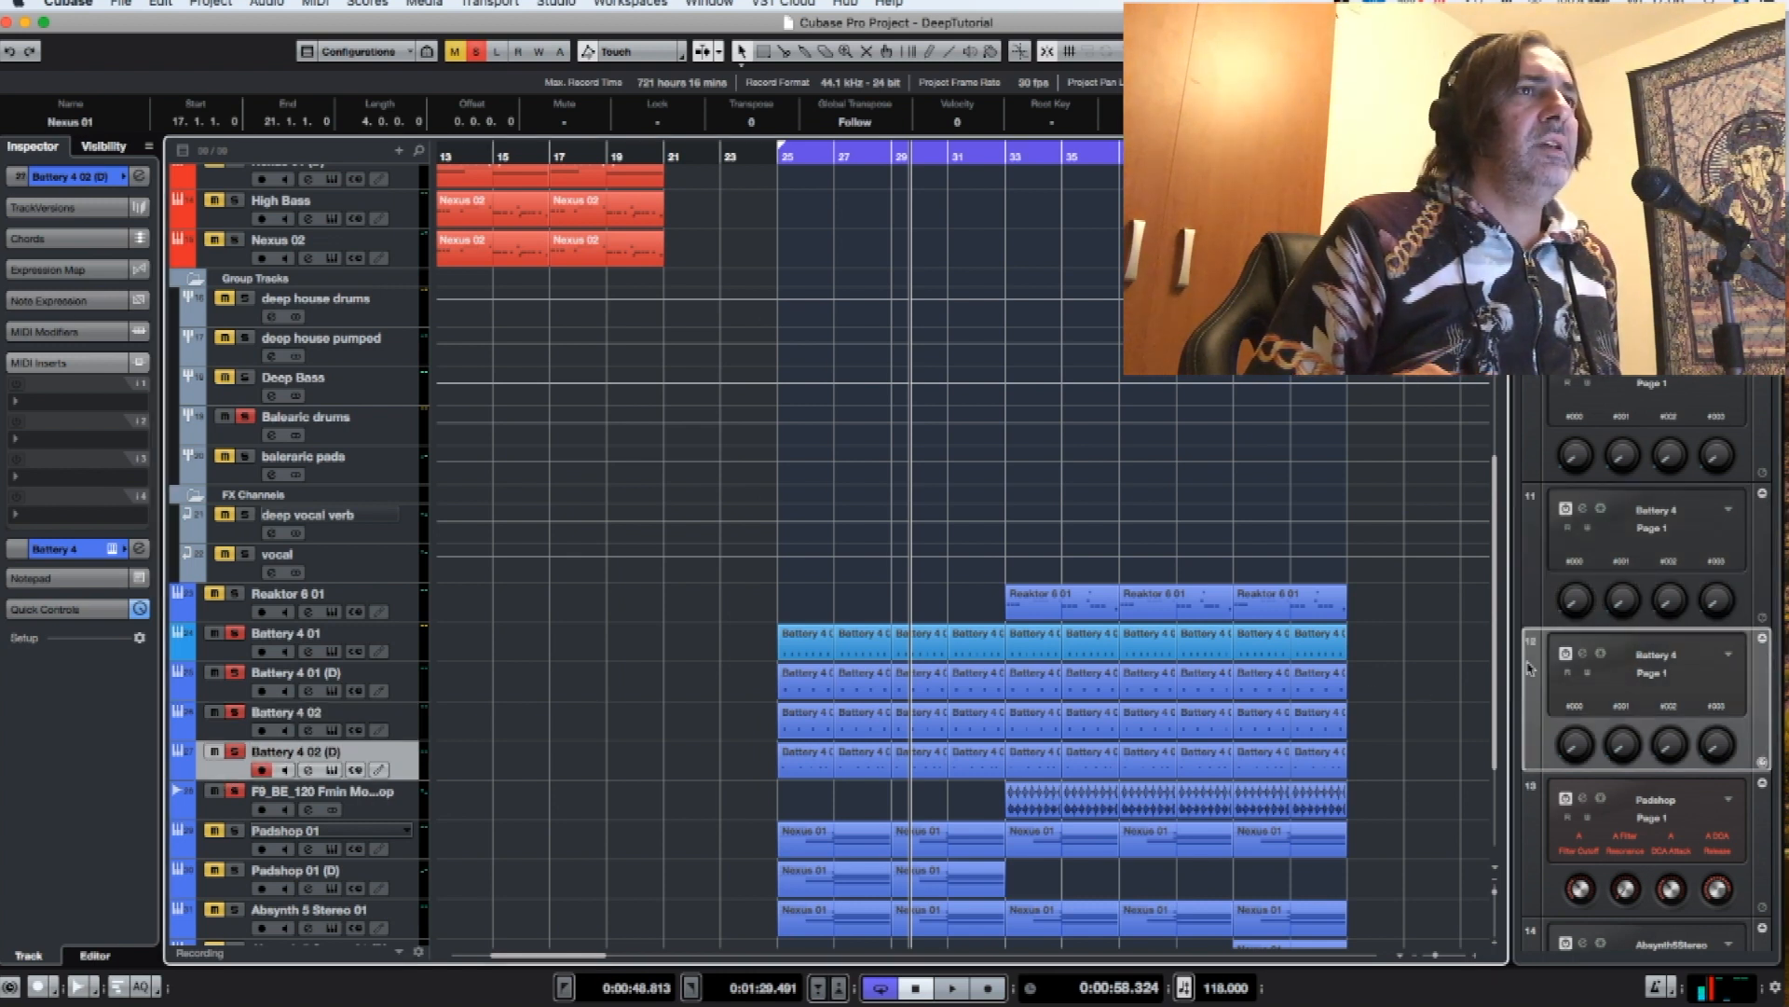
left_click(1584, 655)
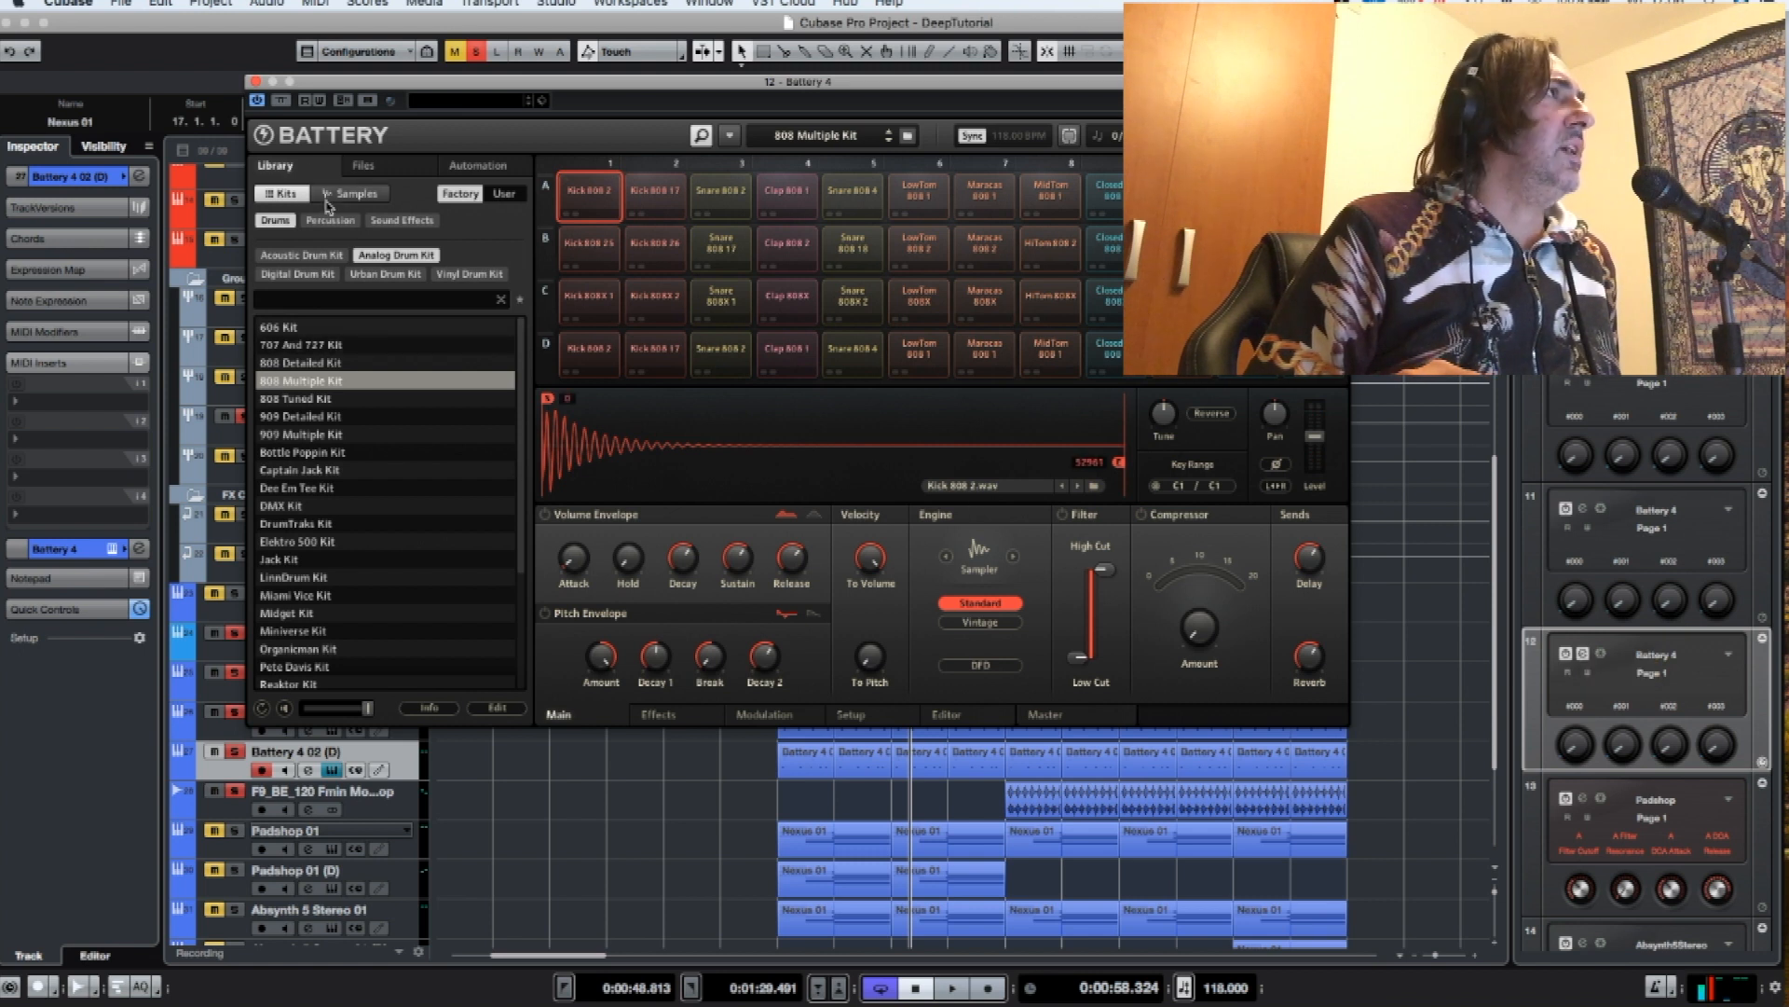
left_click(255, 82)
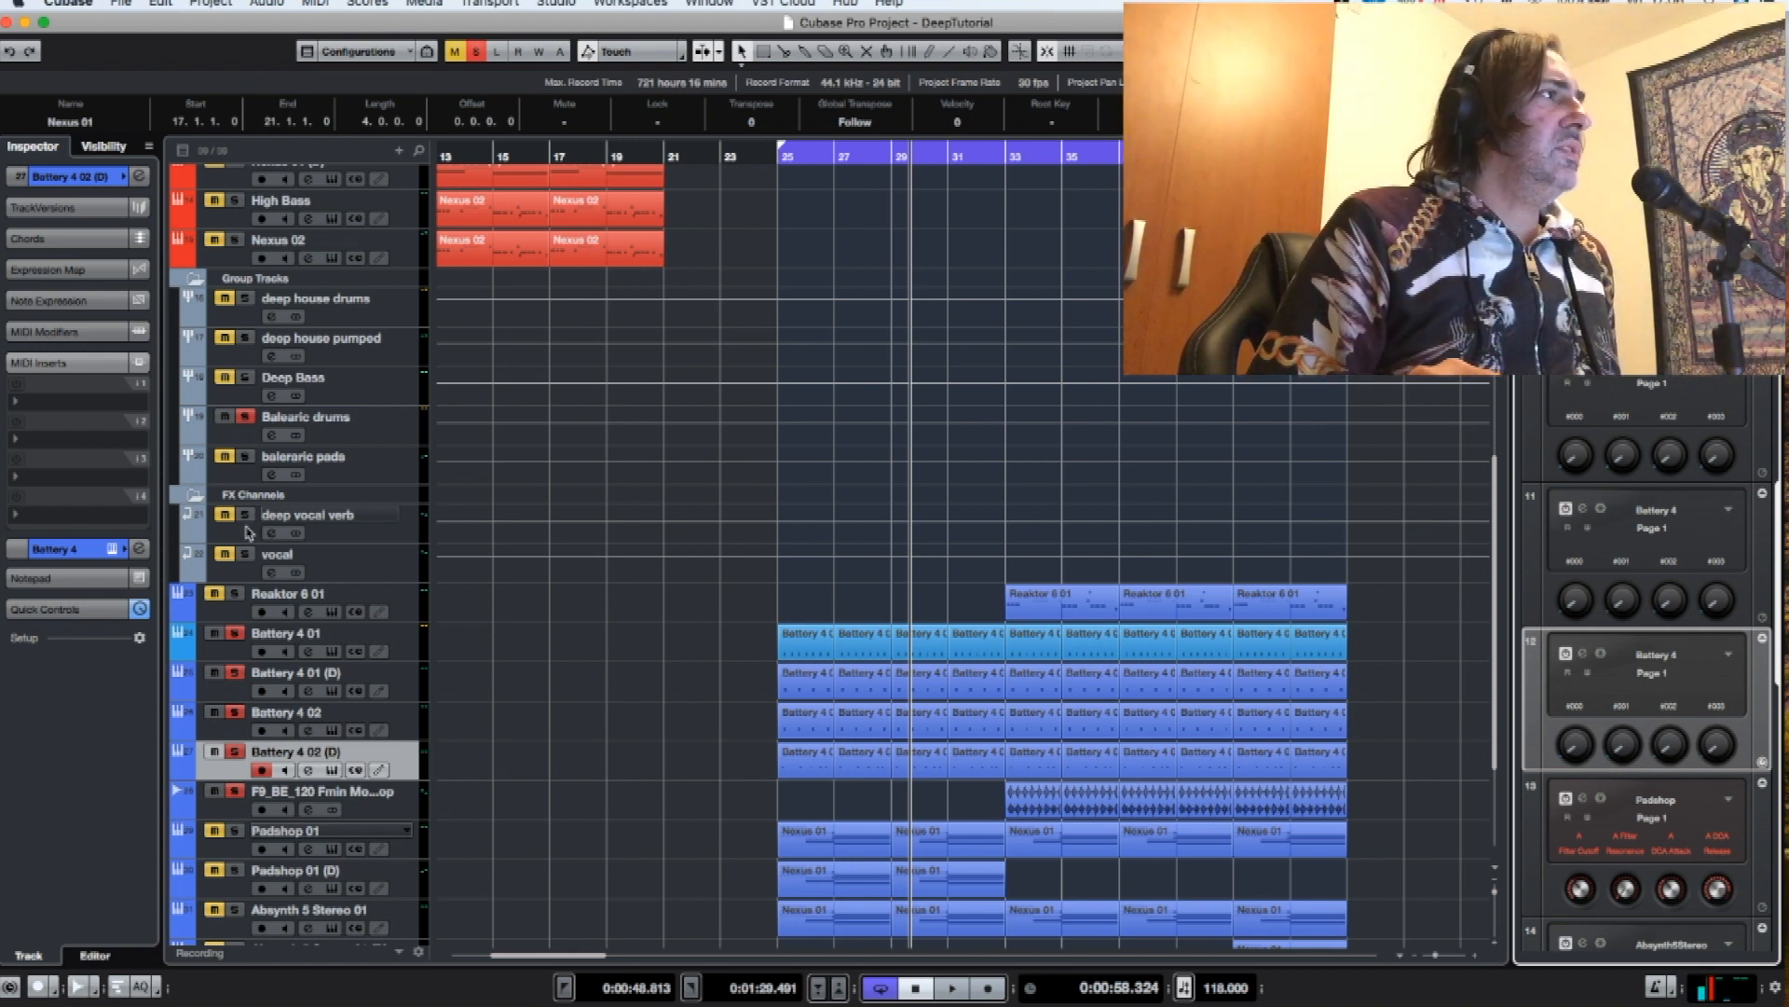
- Select the Battery 4 01 track and unsolo the other Battery tracks so it is the only soloed Balearic drum part
left_click(226, 642)
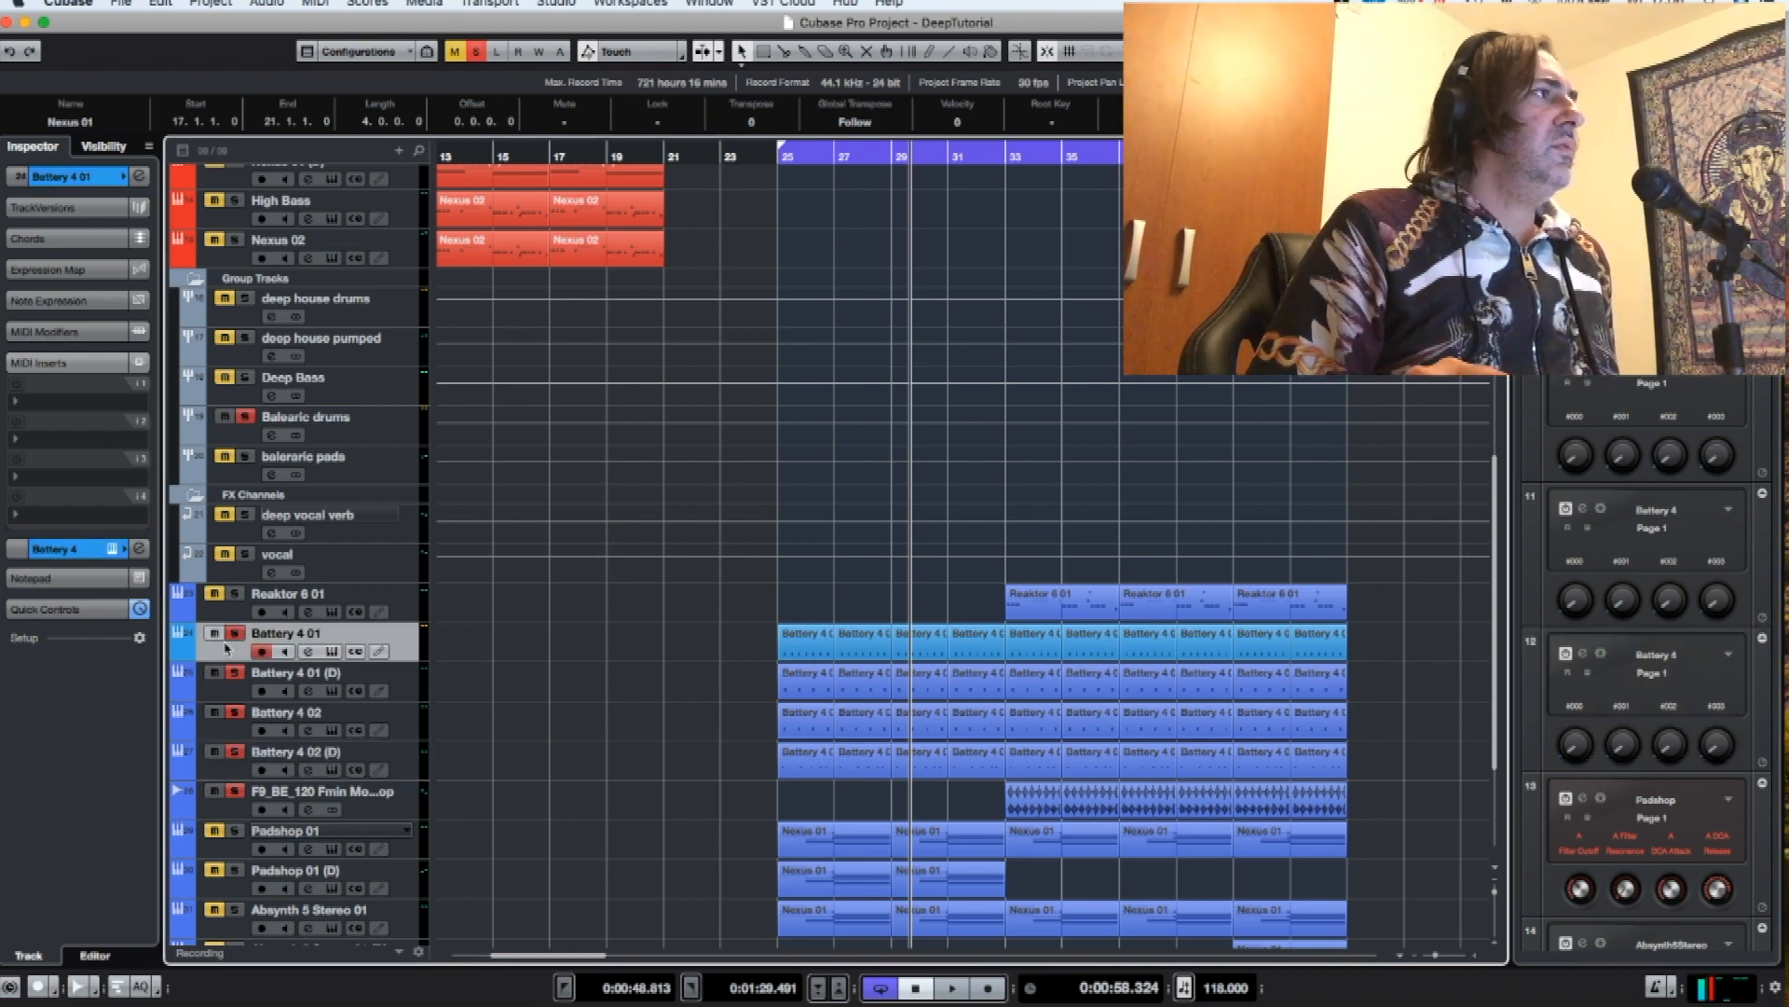
left_click(233, 790)
left_click(235, 751)
left_click(236, 712)
left_click(237, 672)
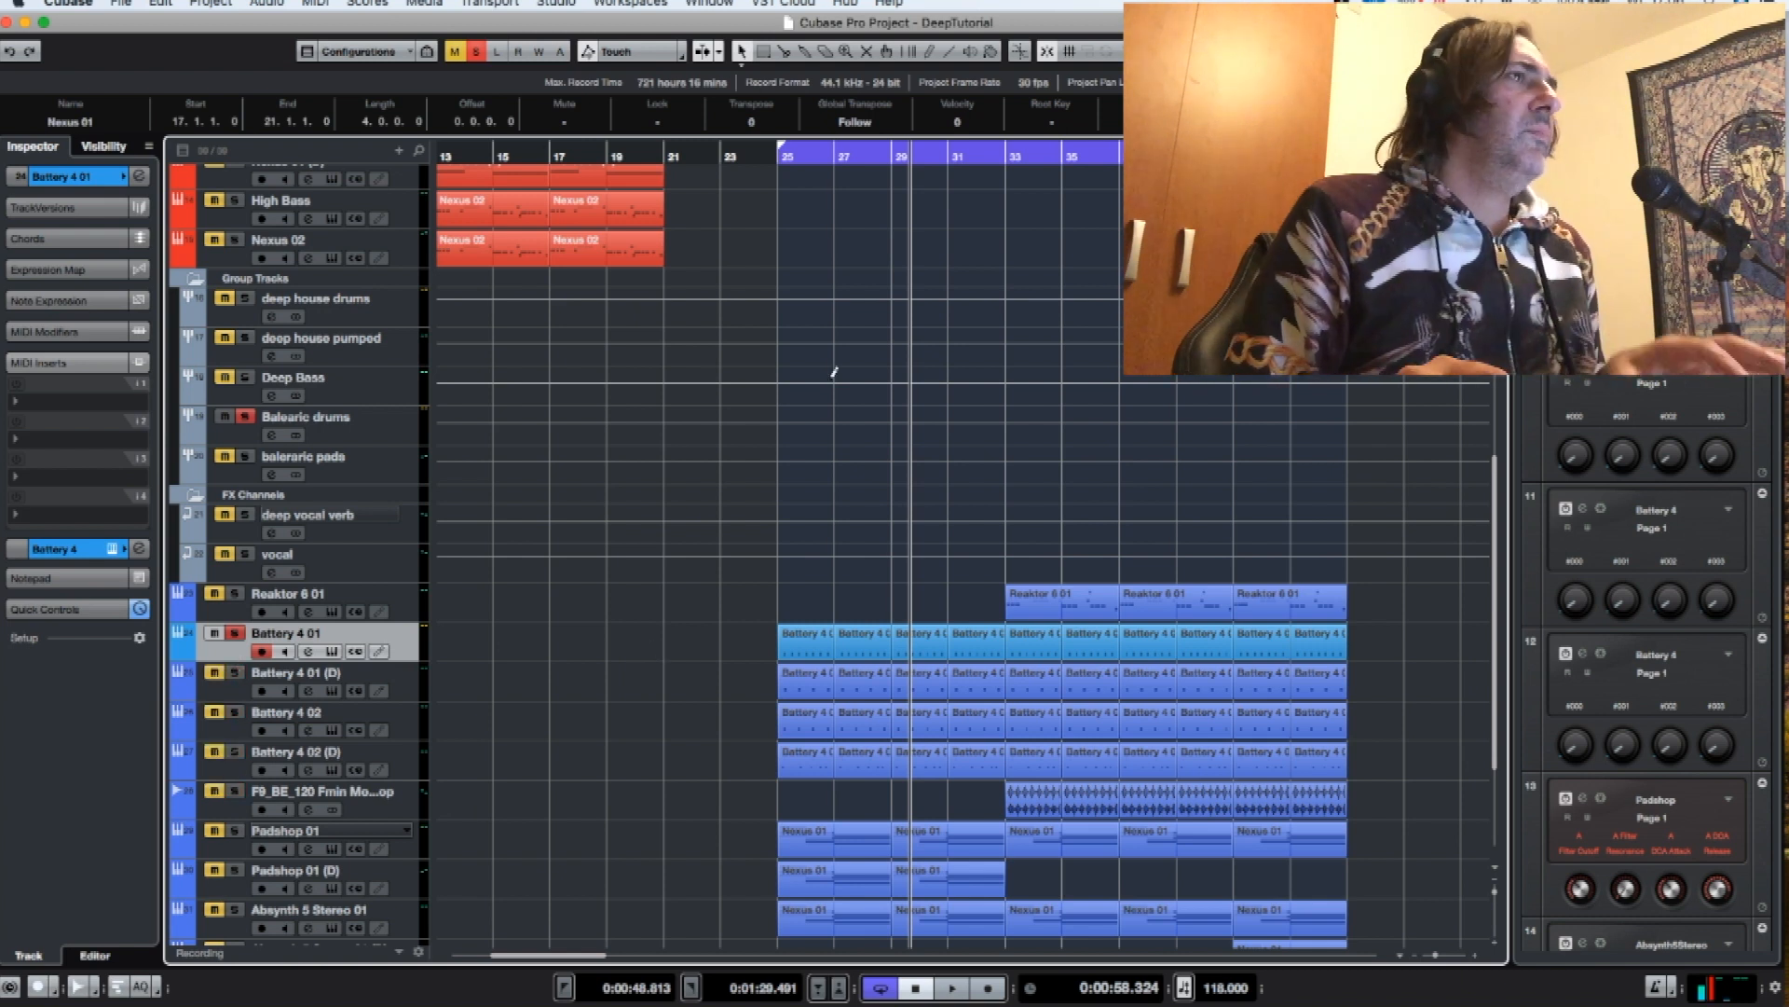
- Move the cycle start to bar 33 and audition the soloed Battery 4 01 track from there
left_click_drag(782, 151, 1003, 160)
key("KP_1")
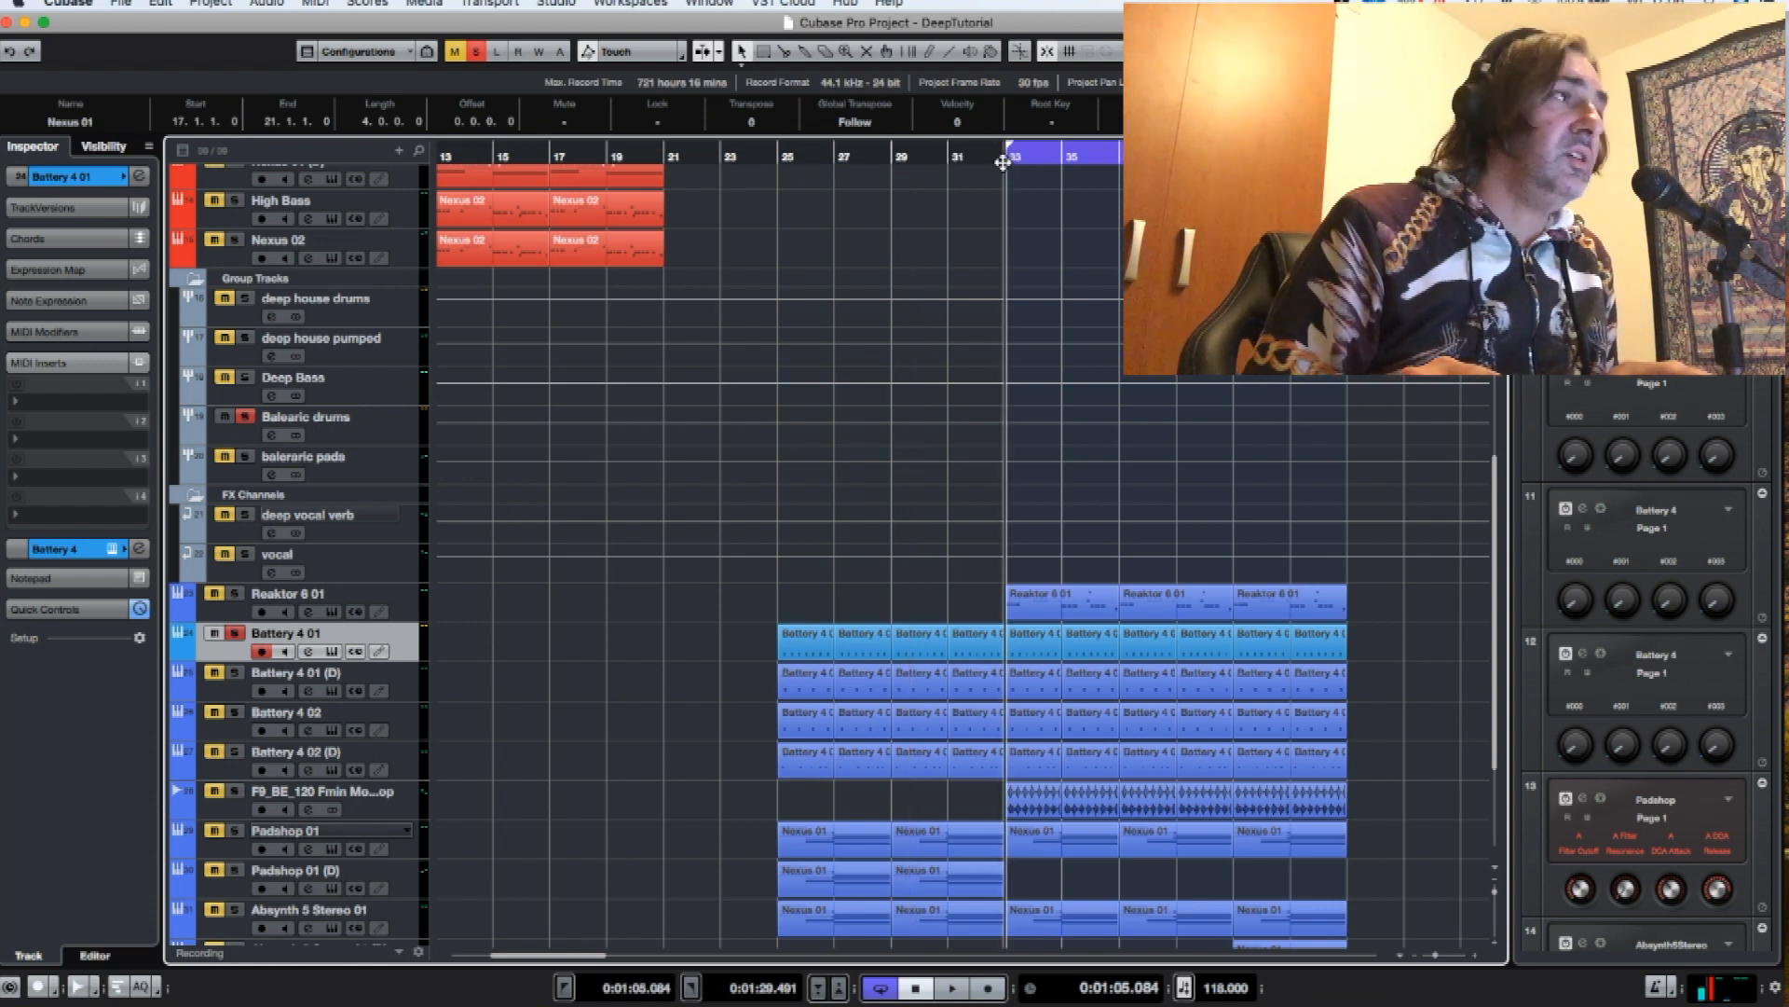
key("space")
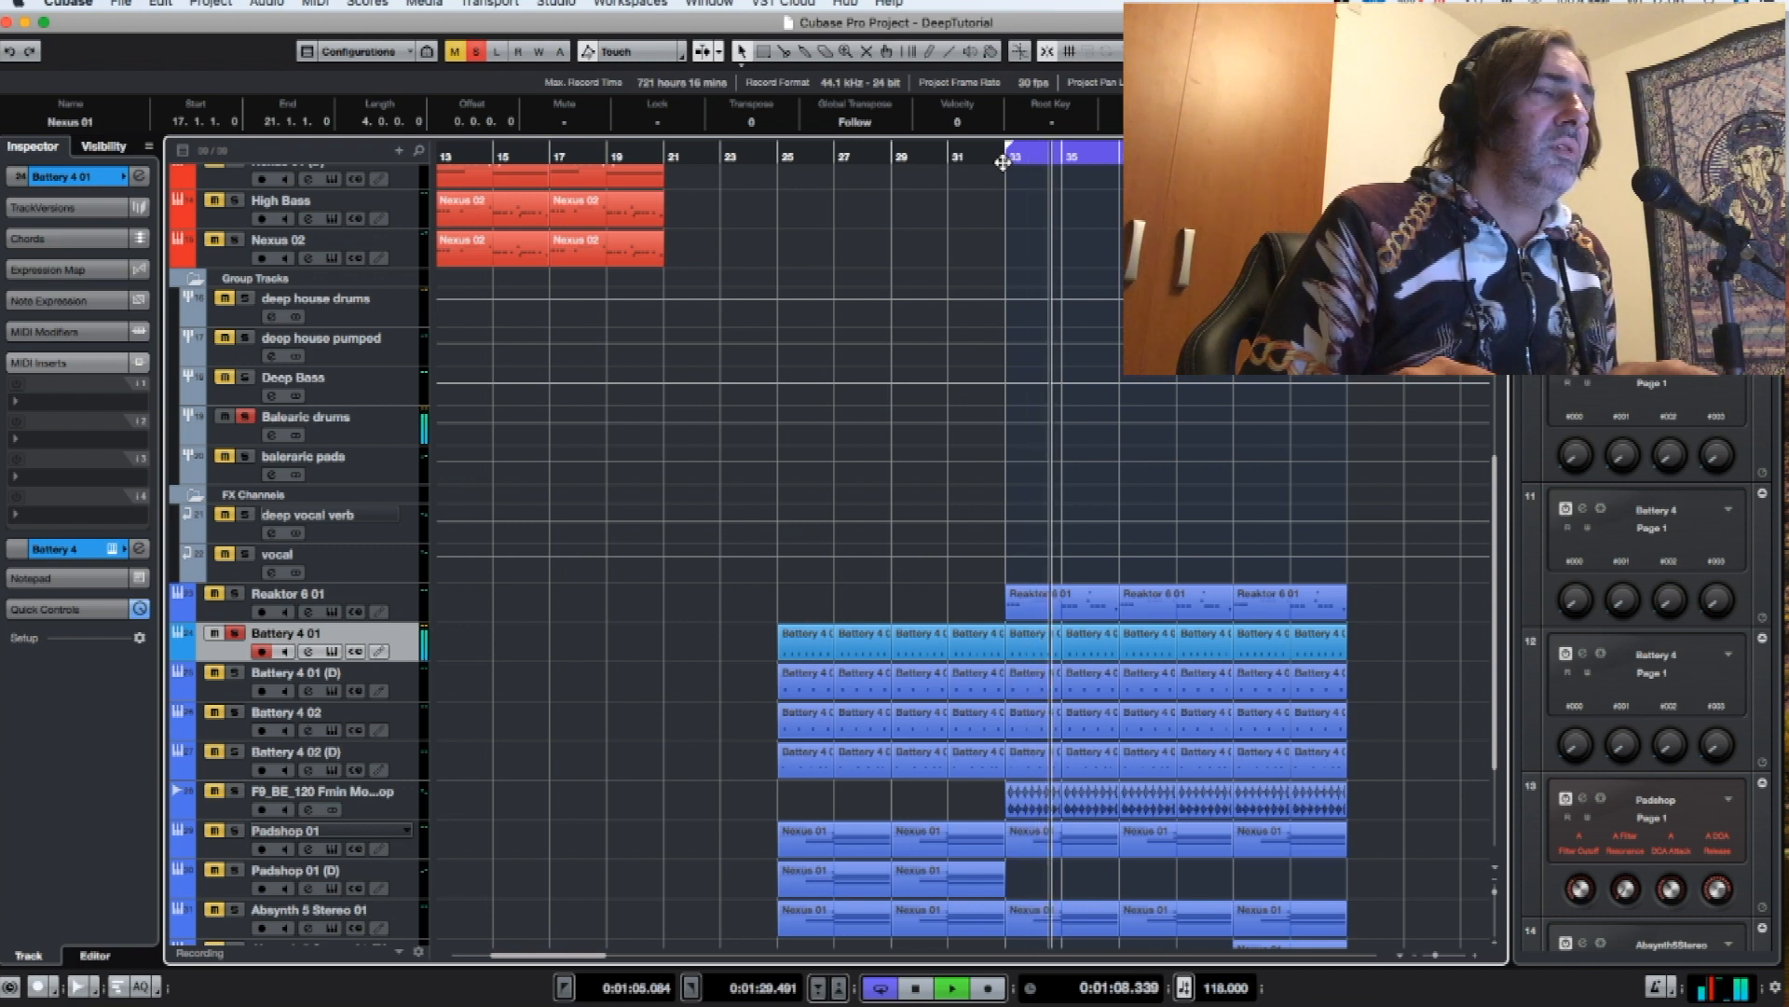
key("space")
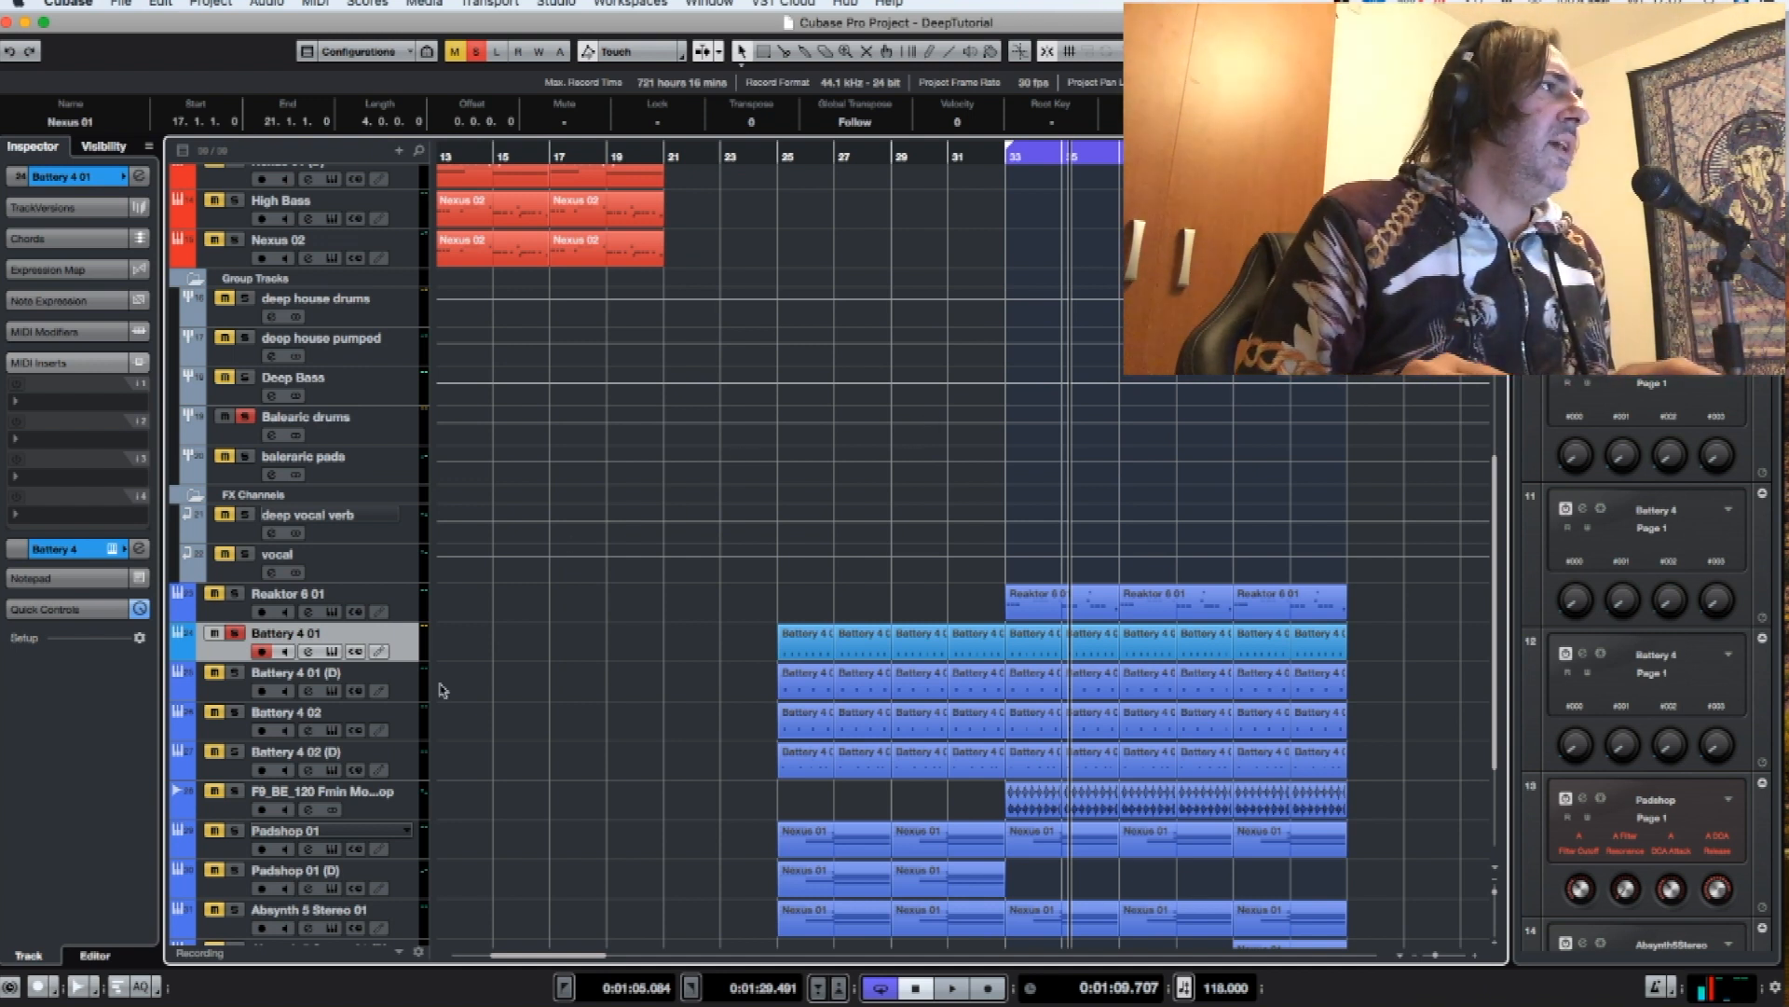
- Switch solo from Battery 4 01 to Battery 4 01 (D), audition it and review its channel inserts
left_click(236, 672)
left_click(237, 633)
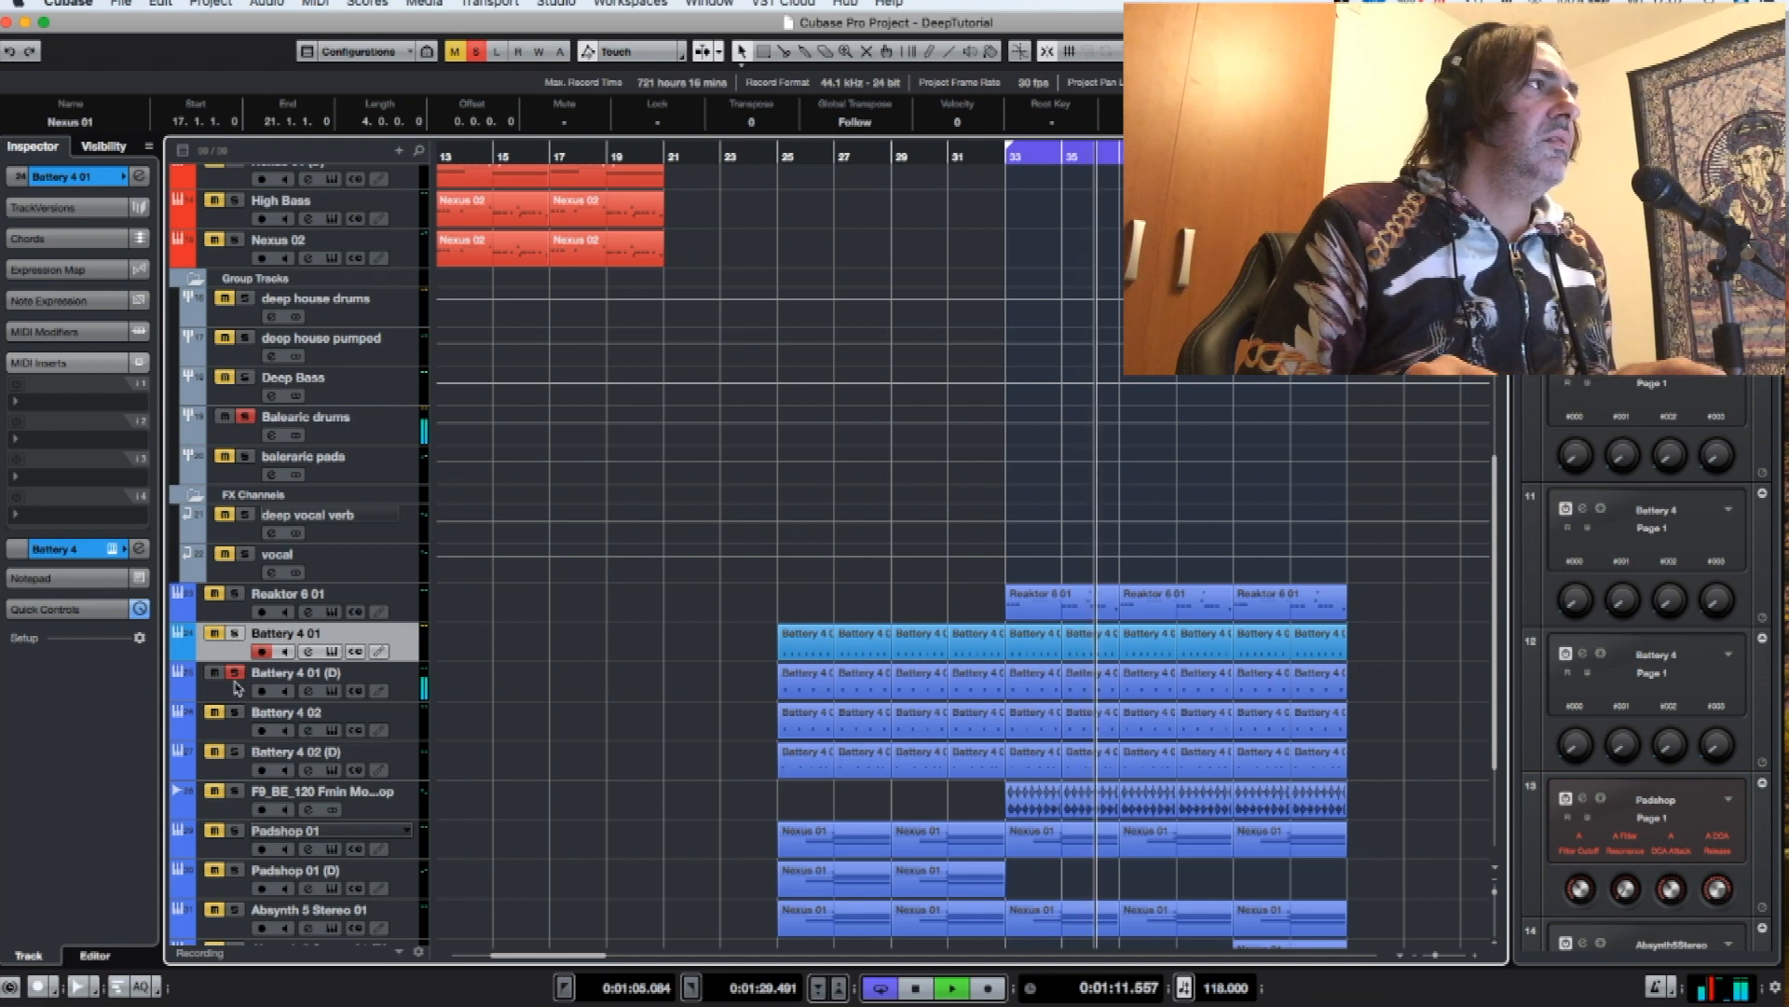
key("space")
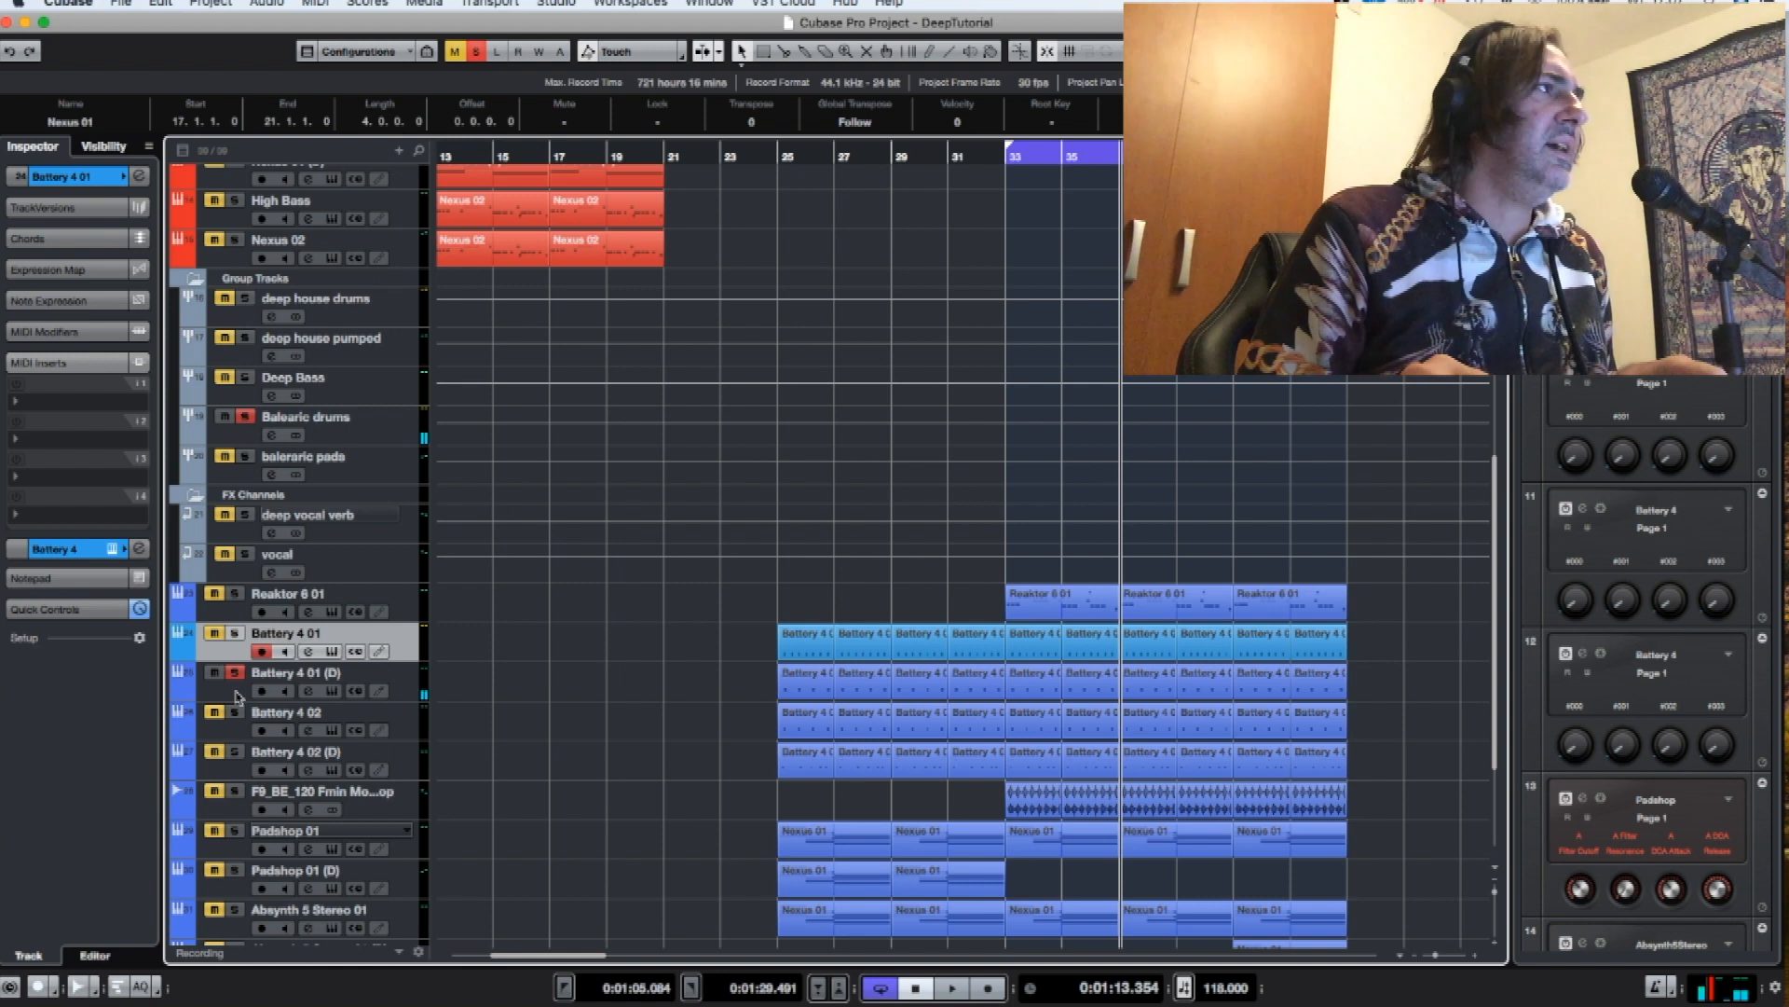
left_click(238, 697)
left_click(308, 691)
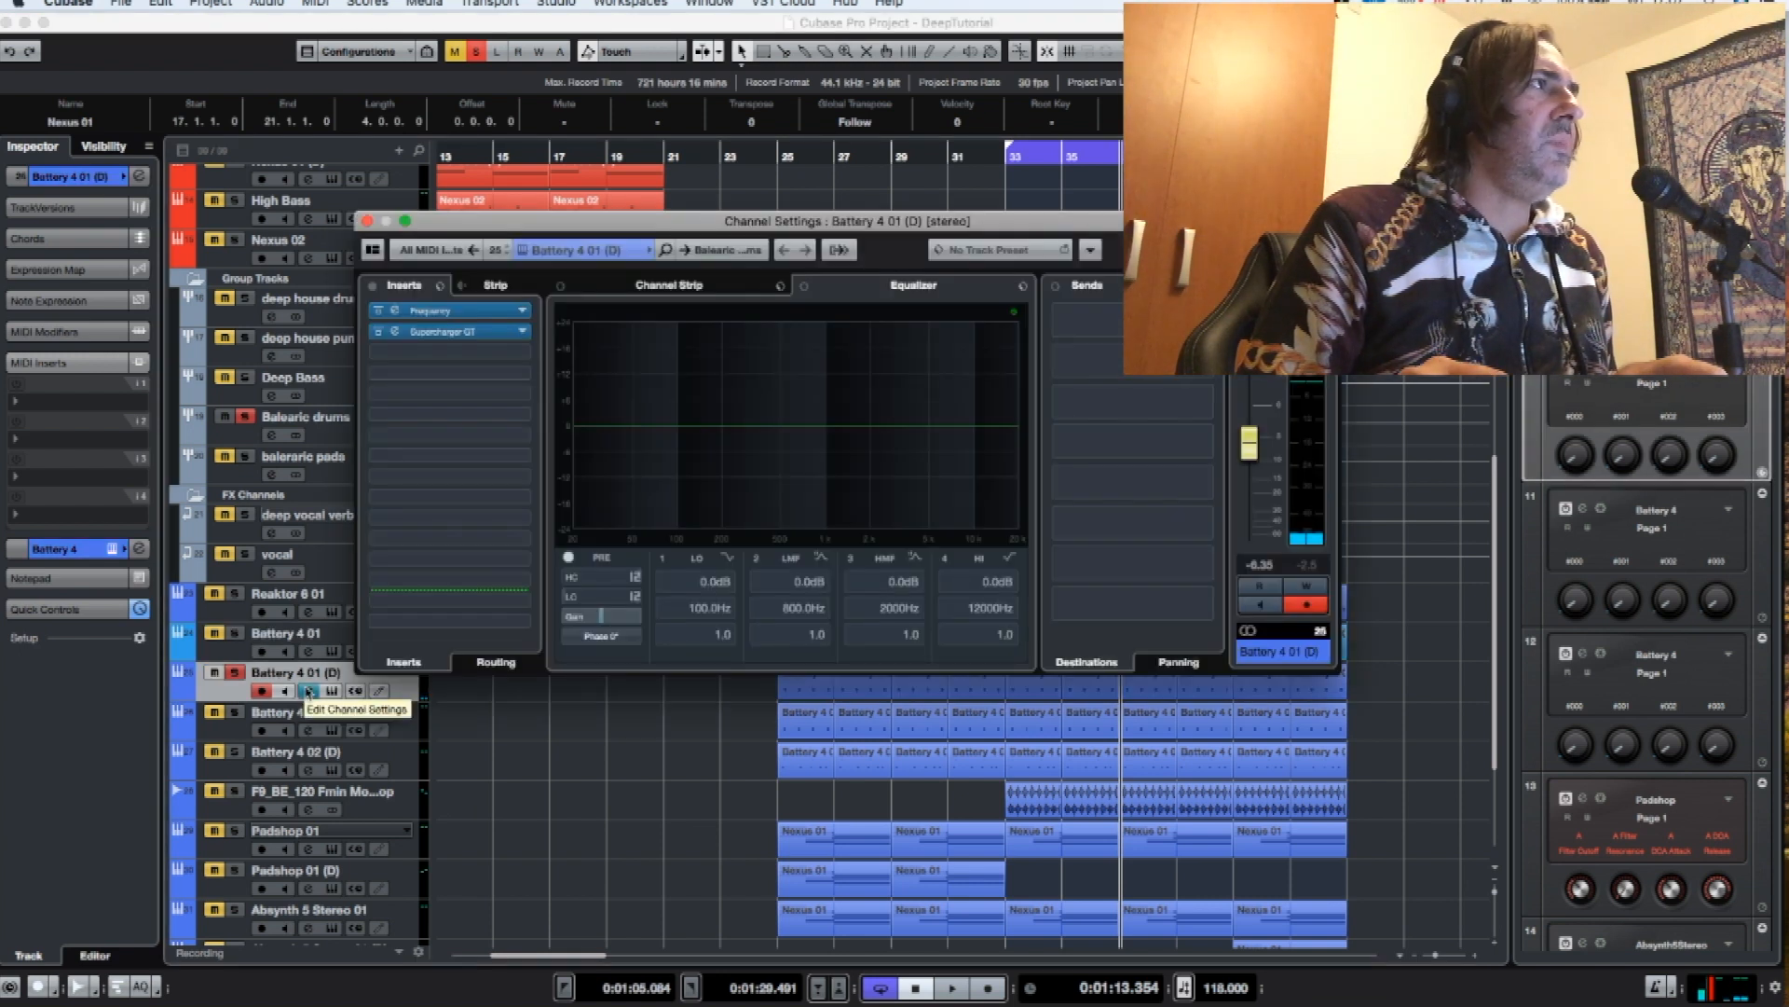
left_click(367, 221)
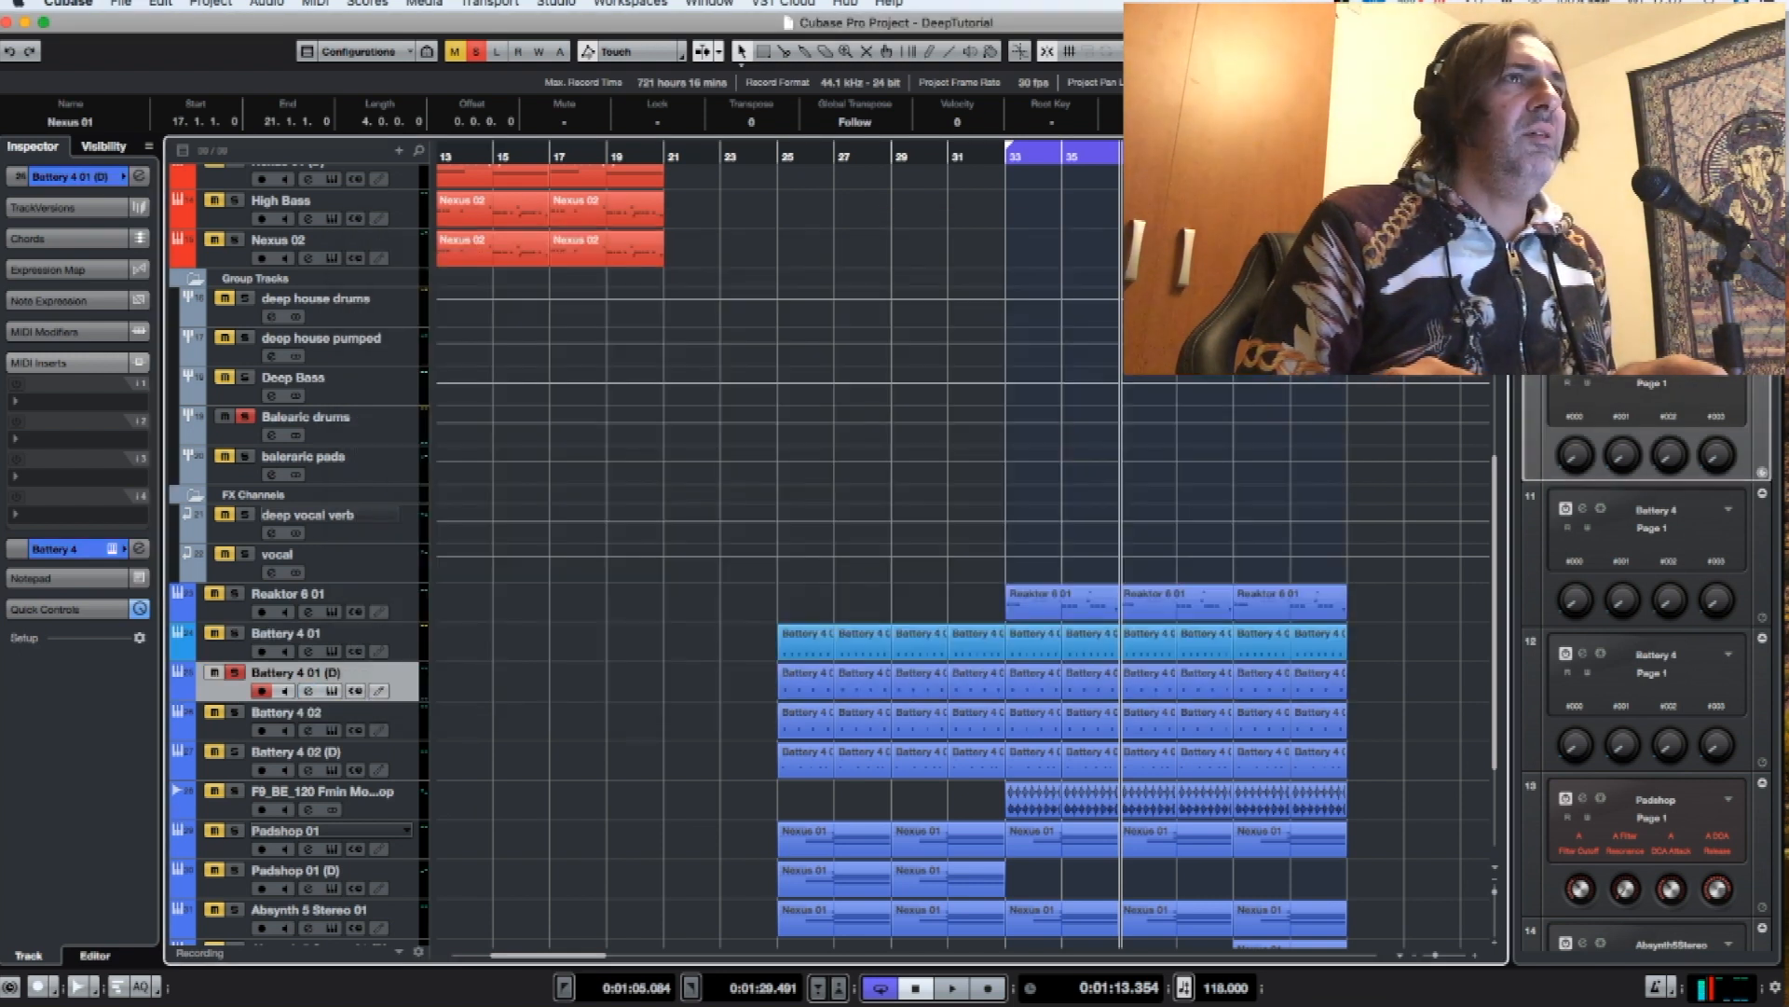
- Examine the ClosedHH 1 cell and its Vintage engine modes in the Battery 4 01 (D) instrument during playback, closing the editor at the end
left_click(332, 691)
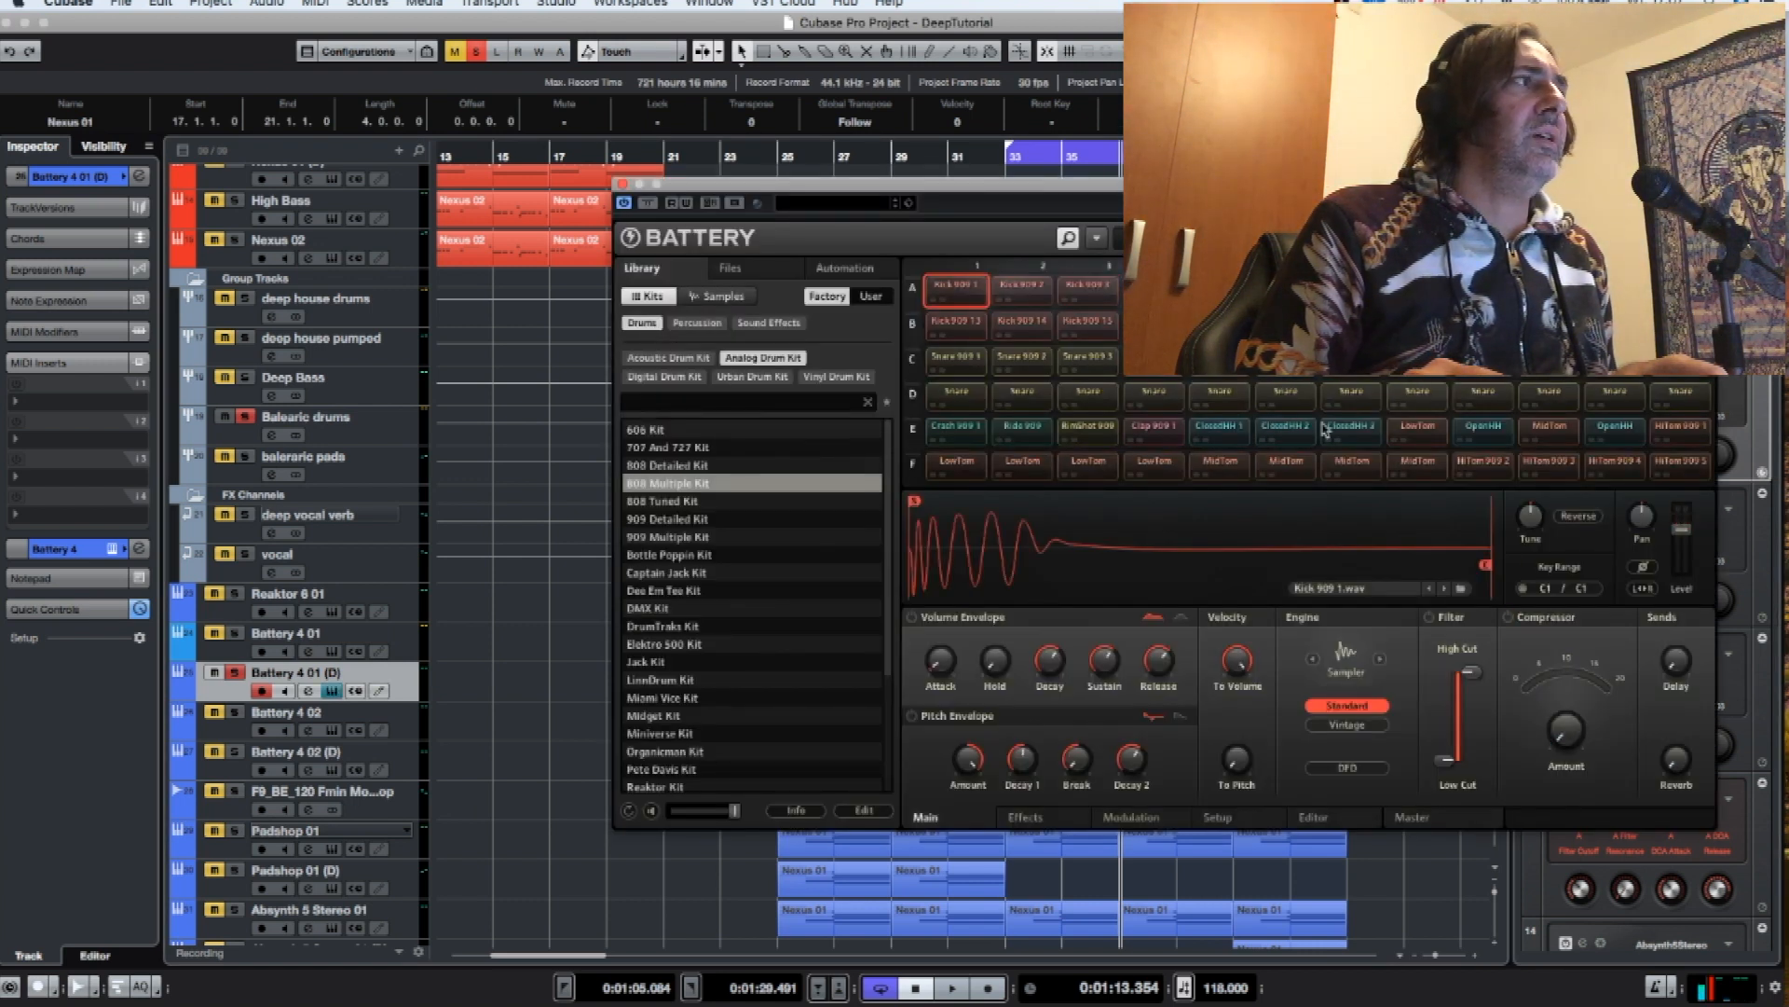
key("space")
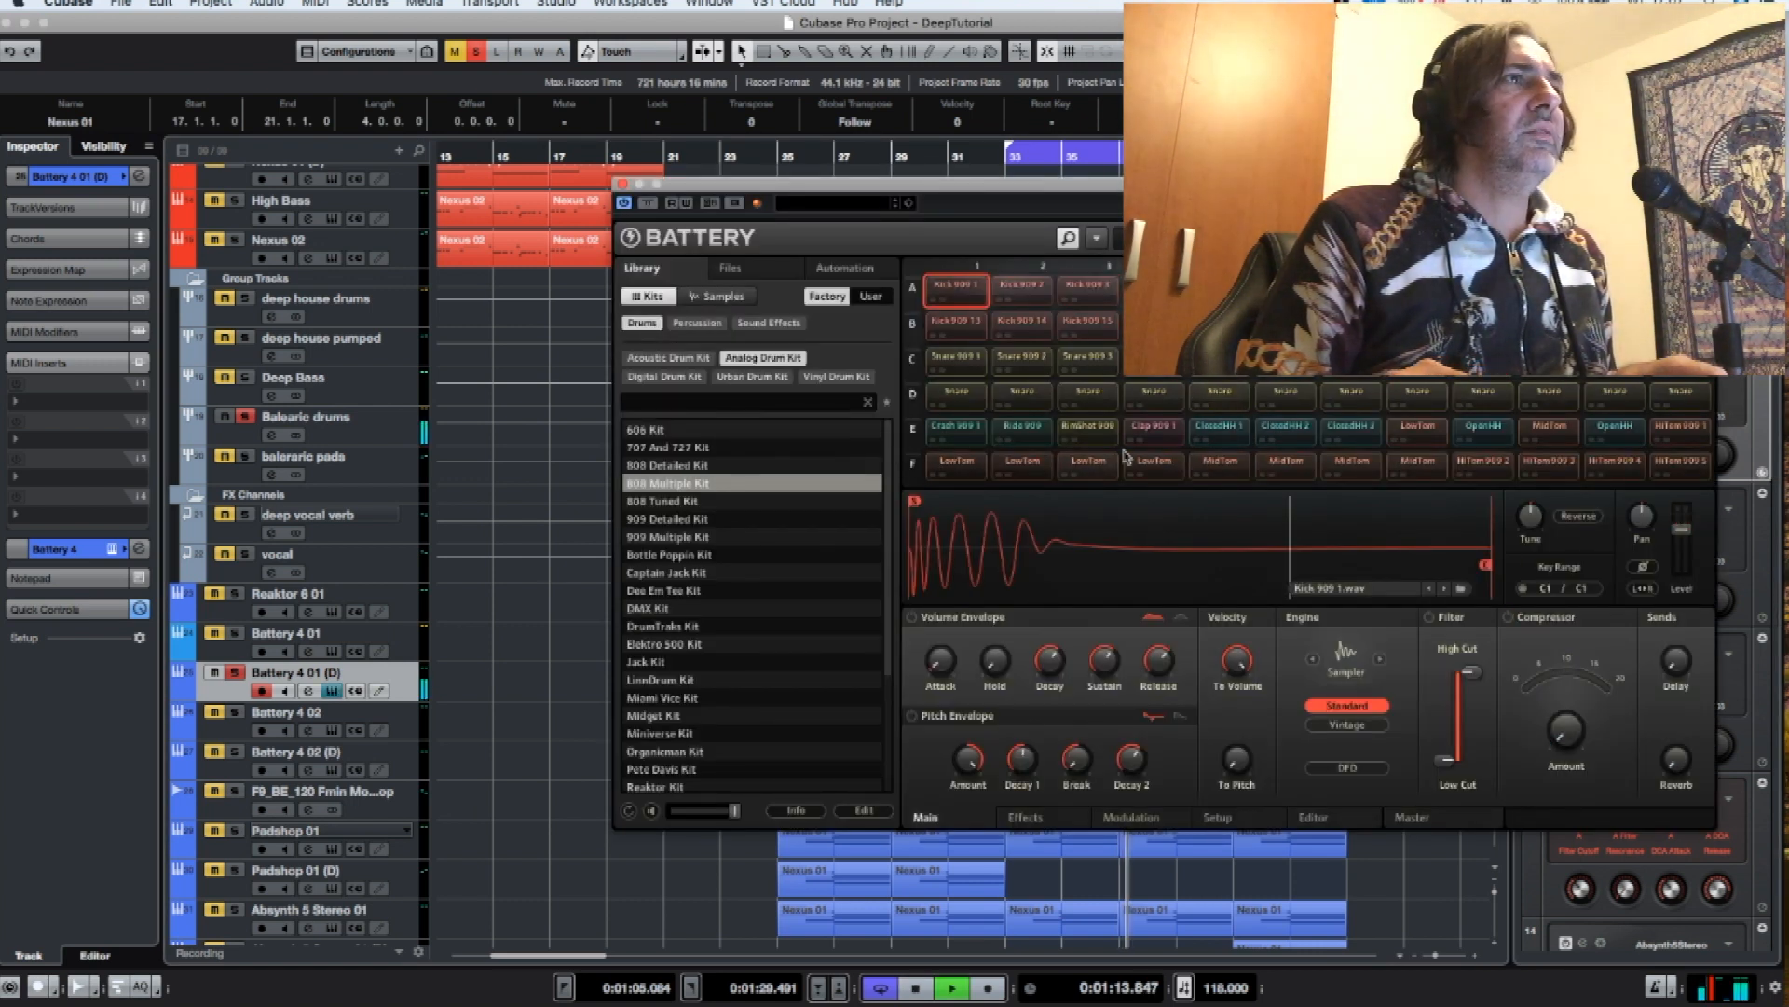
left_click(1219, 428)
key("space")
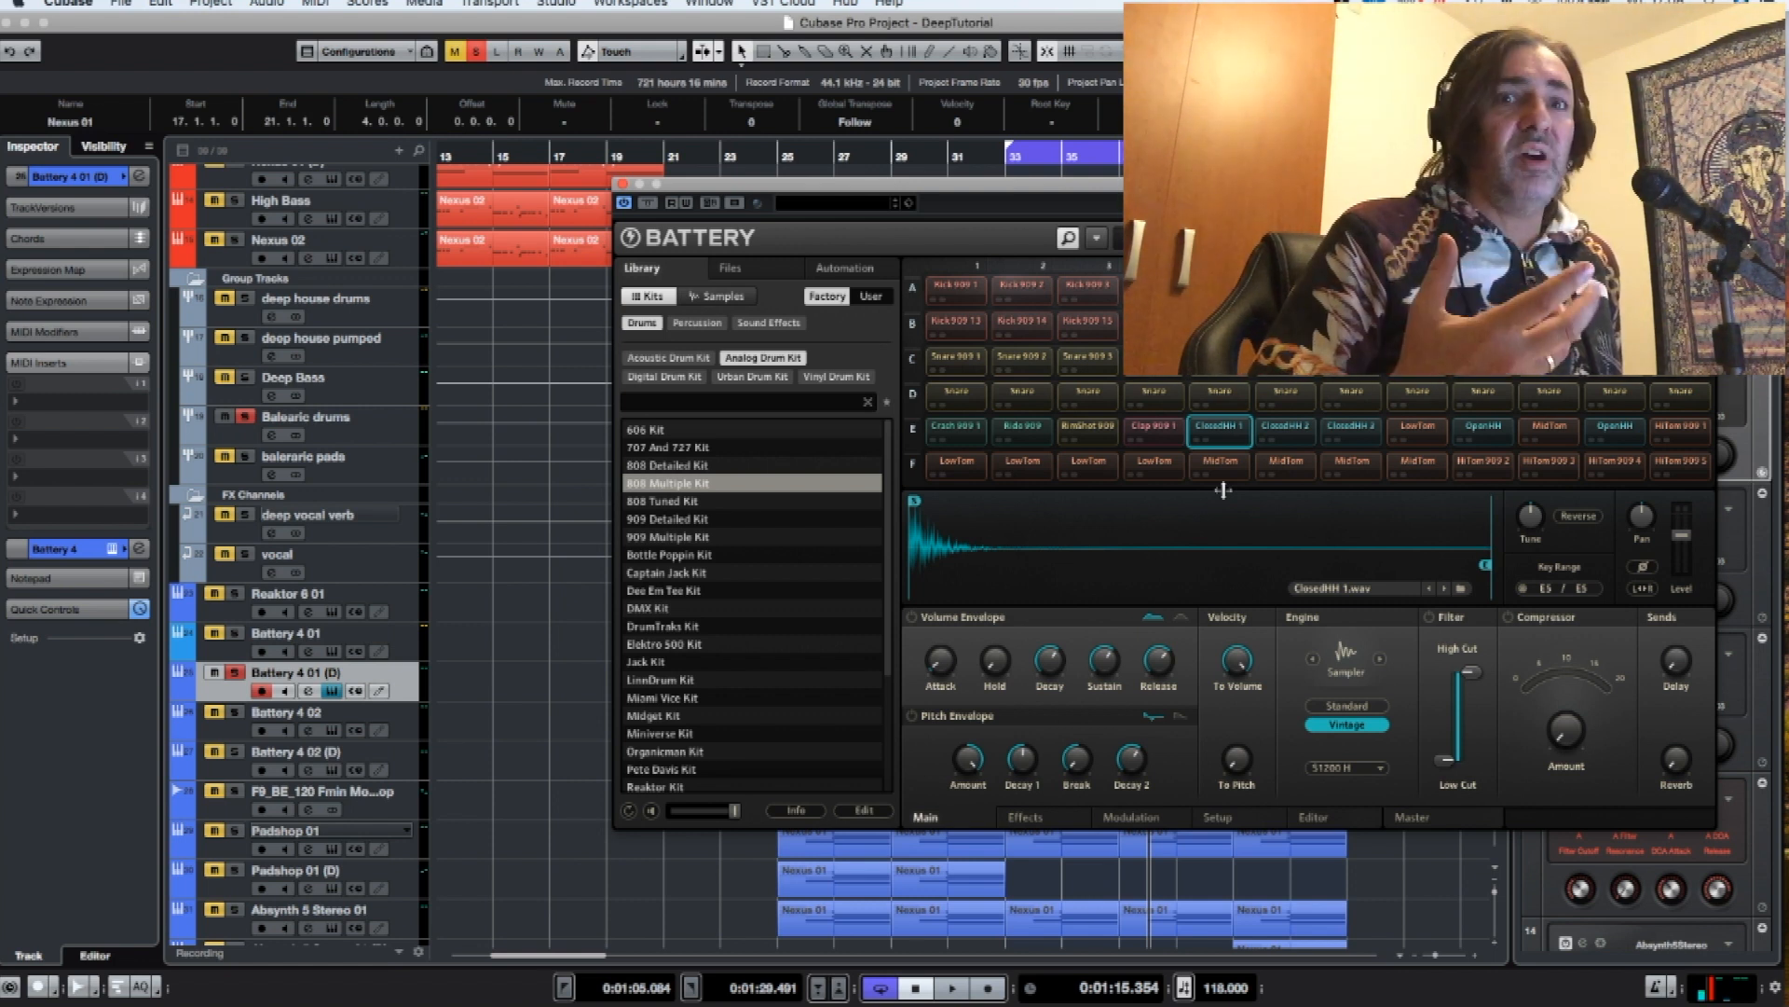
left_click(1349, 770)
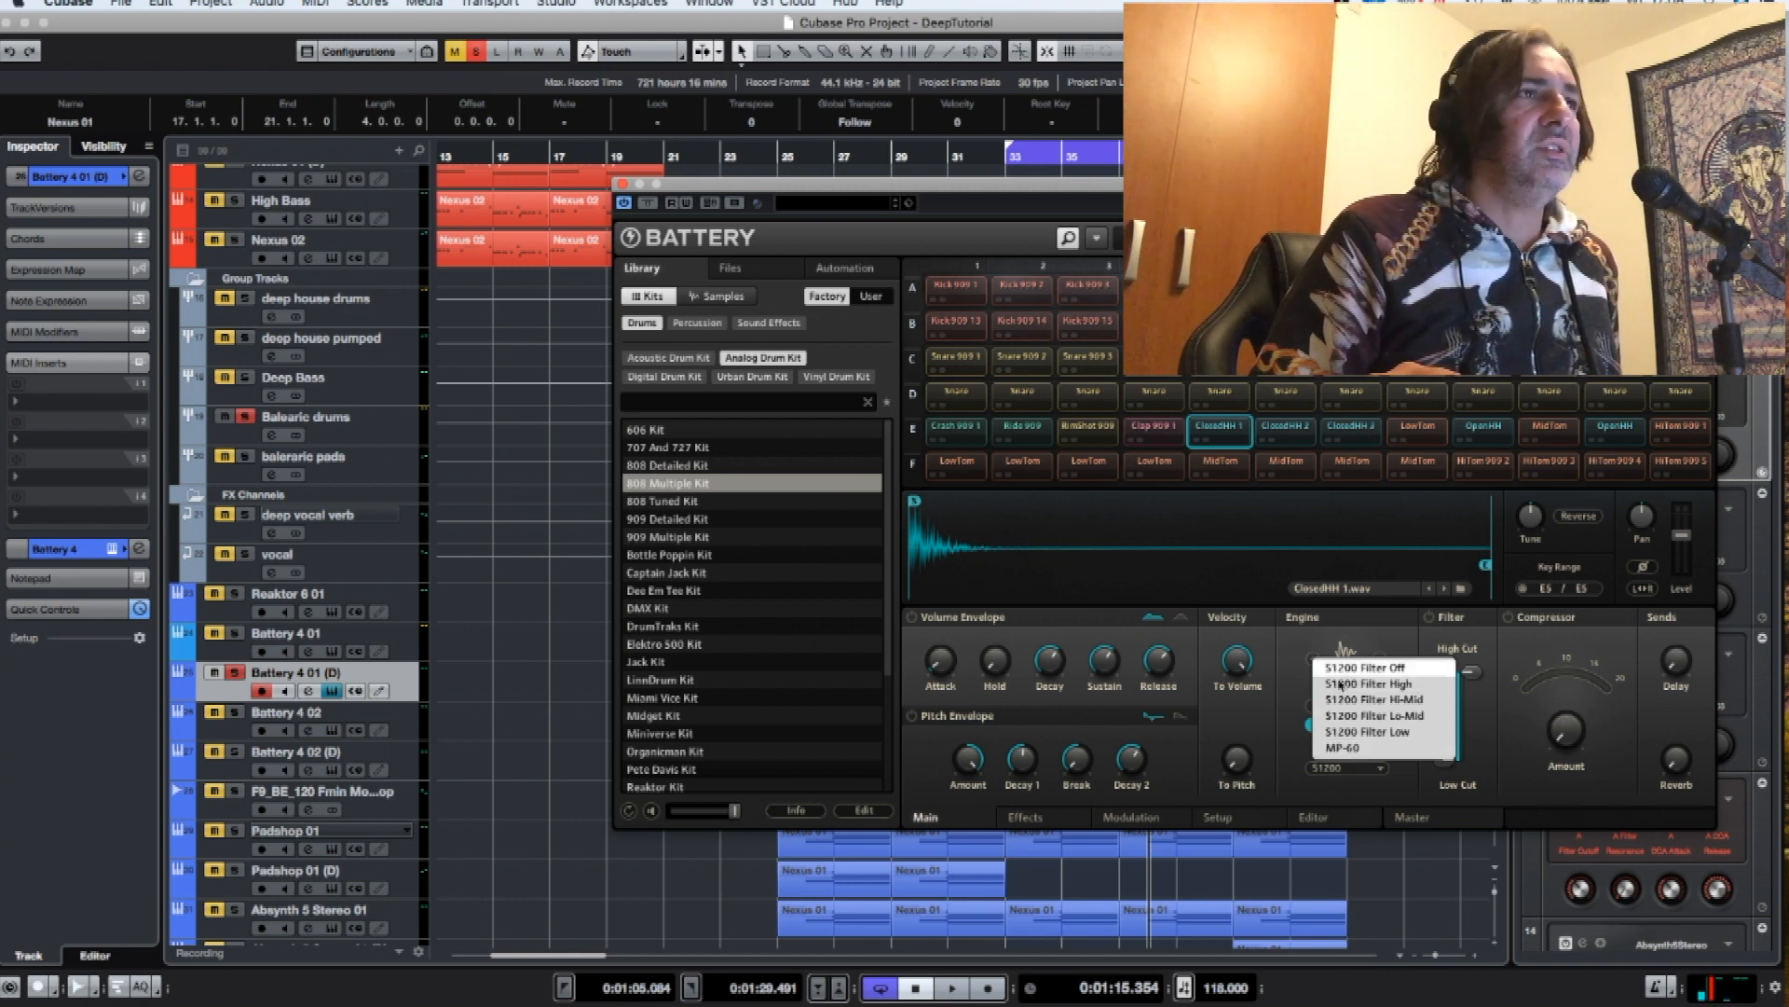
left_click(1401, 785)
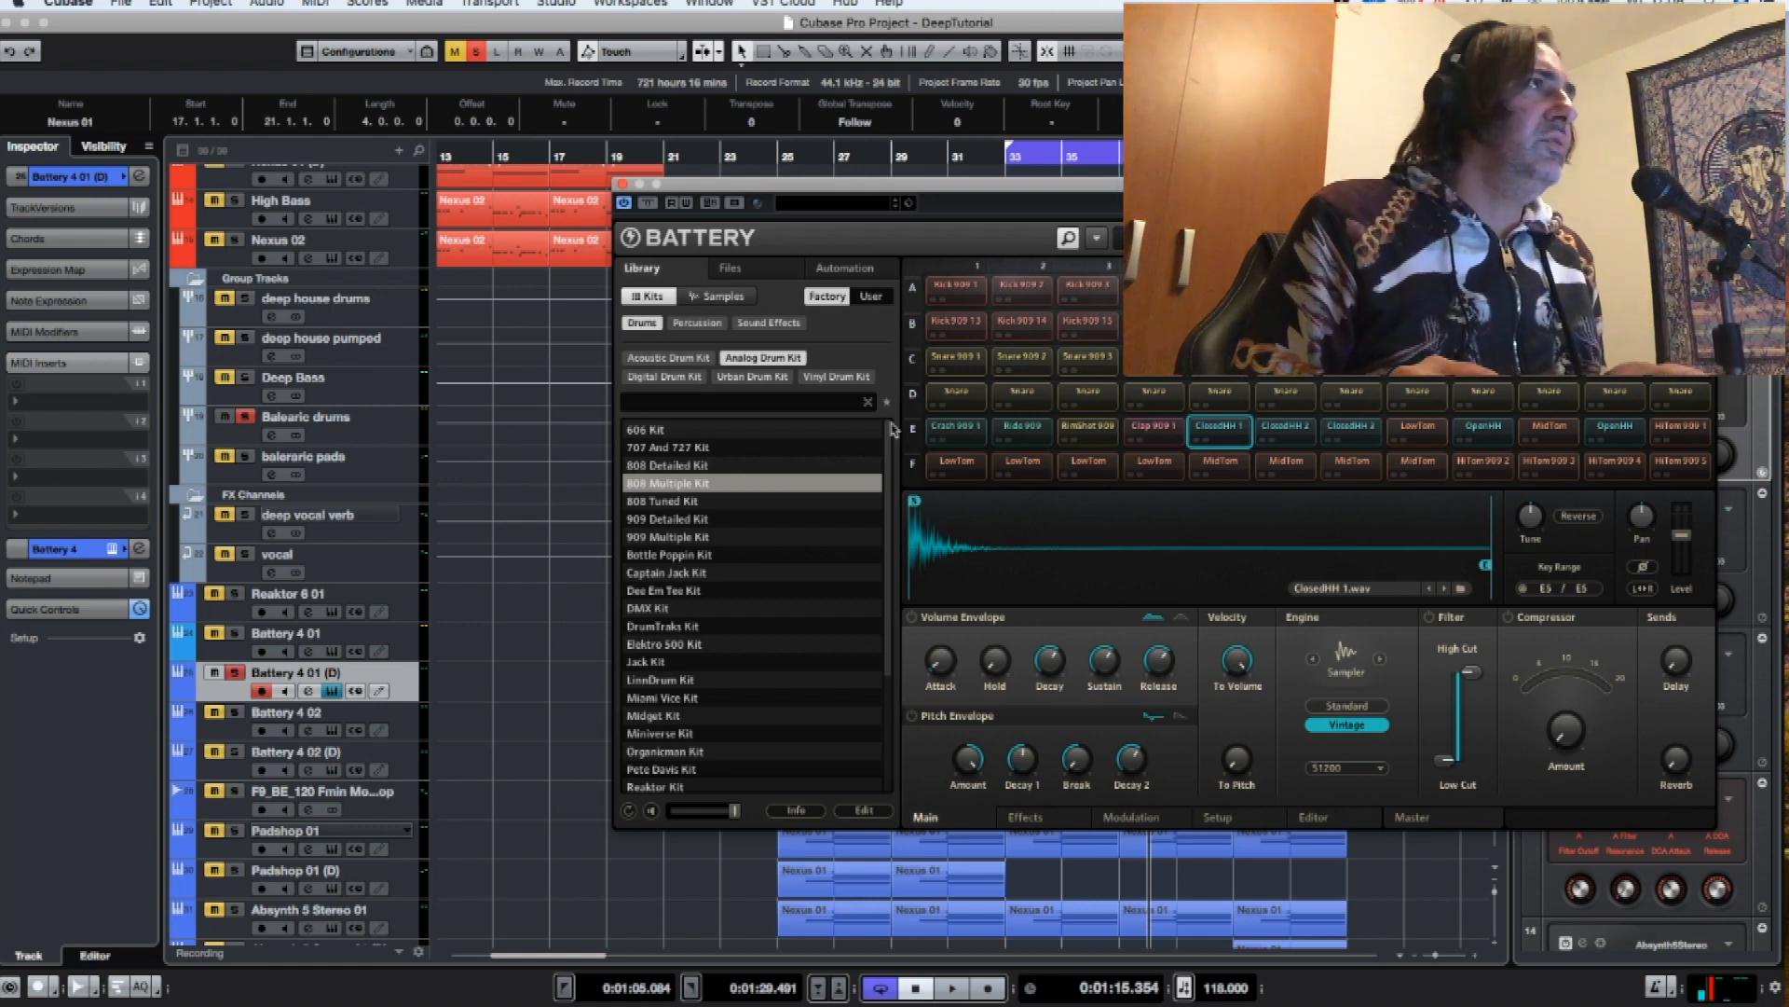
key("space")
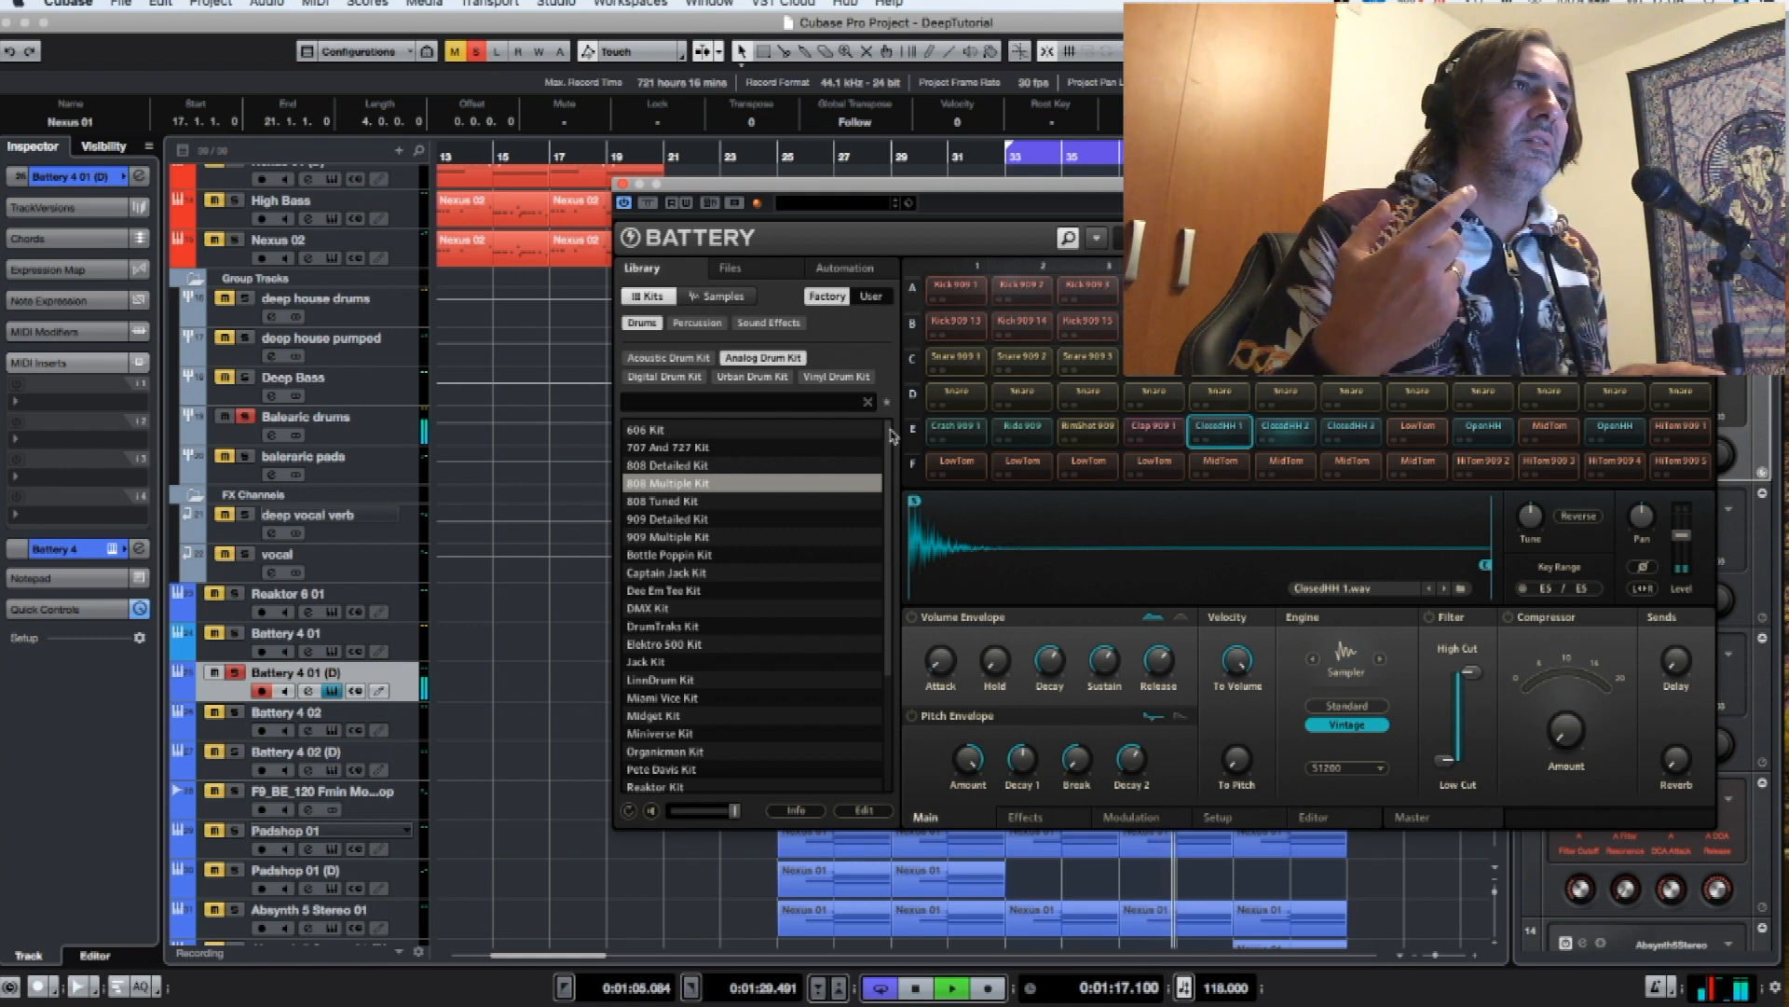
key("space")
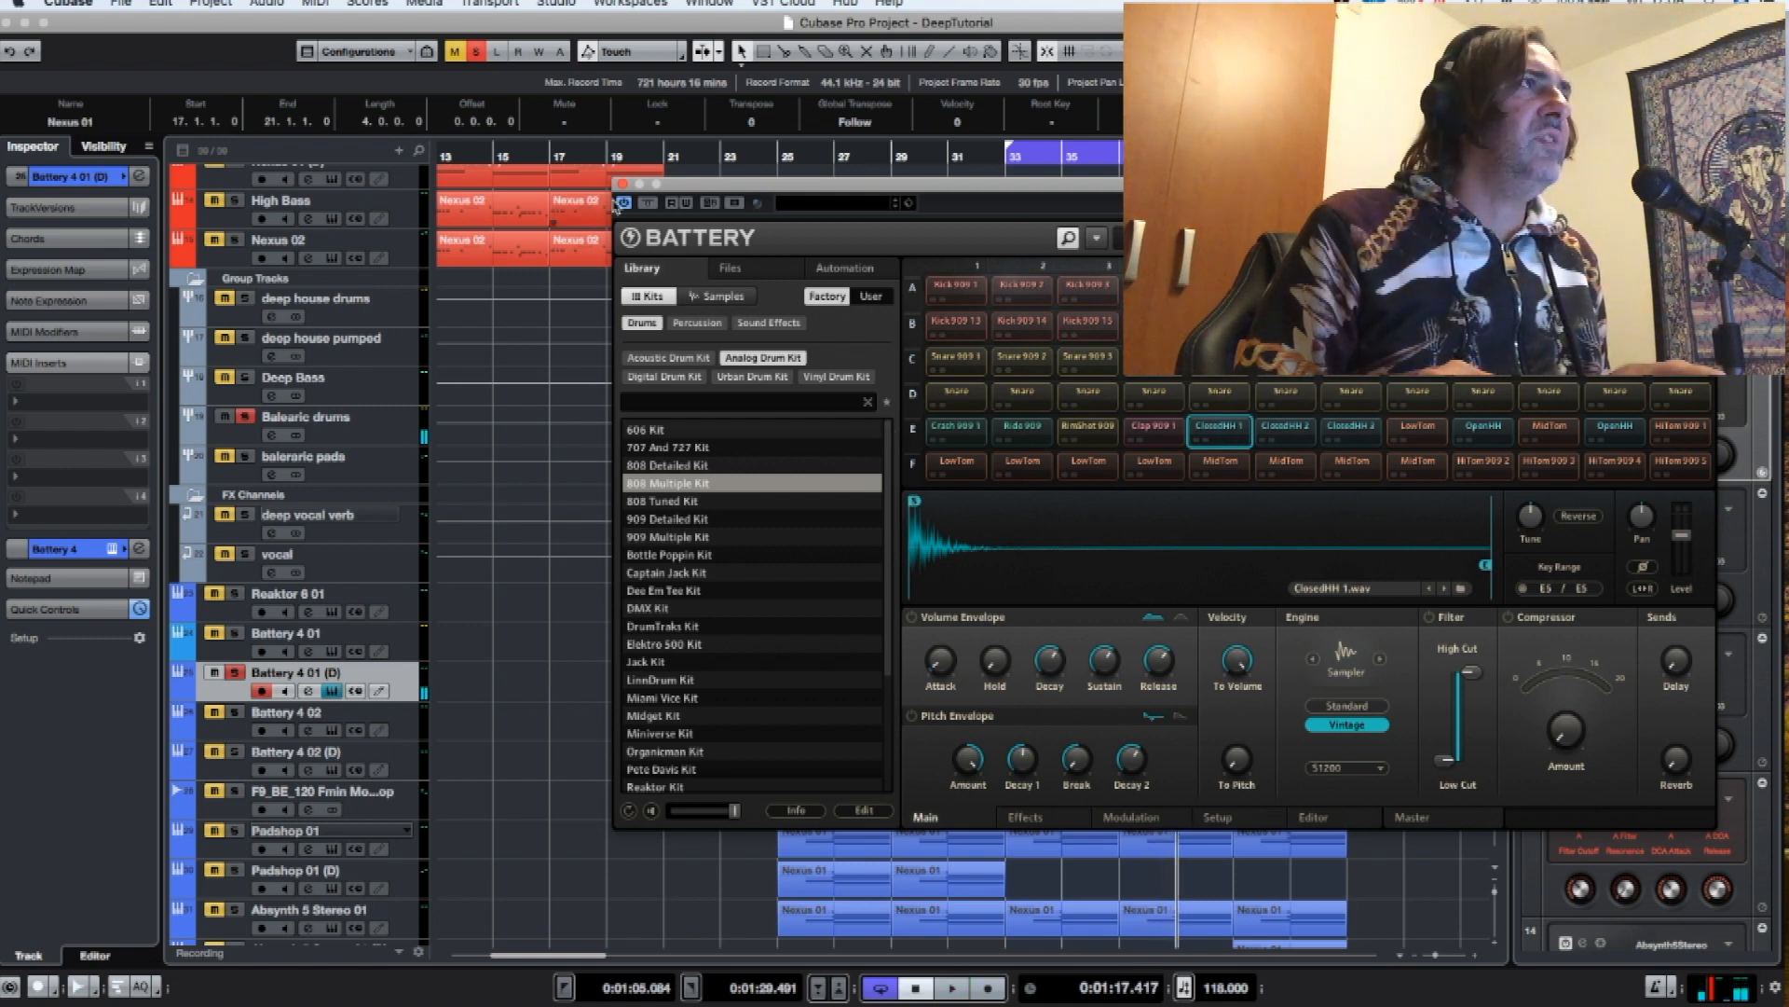
left_click(624, 183)
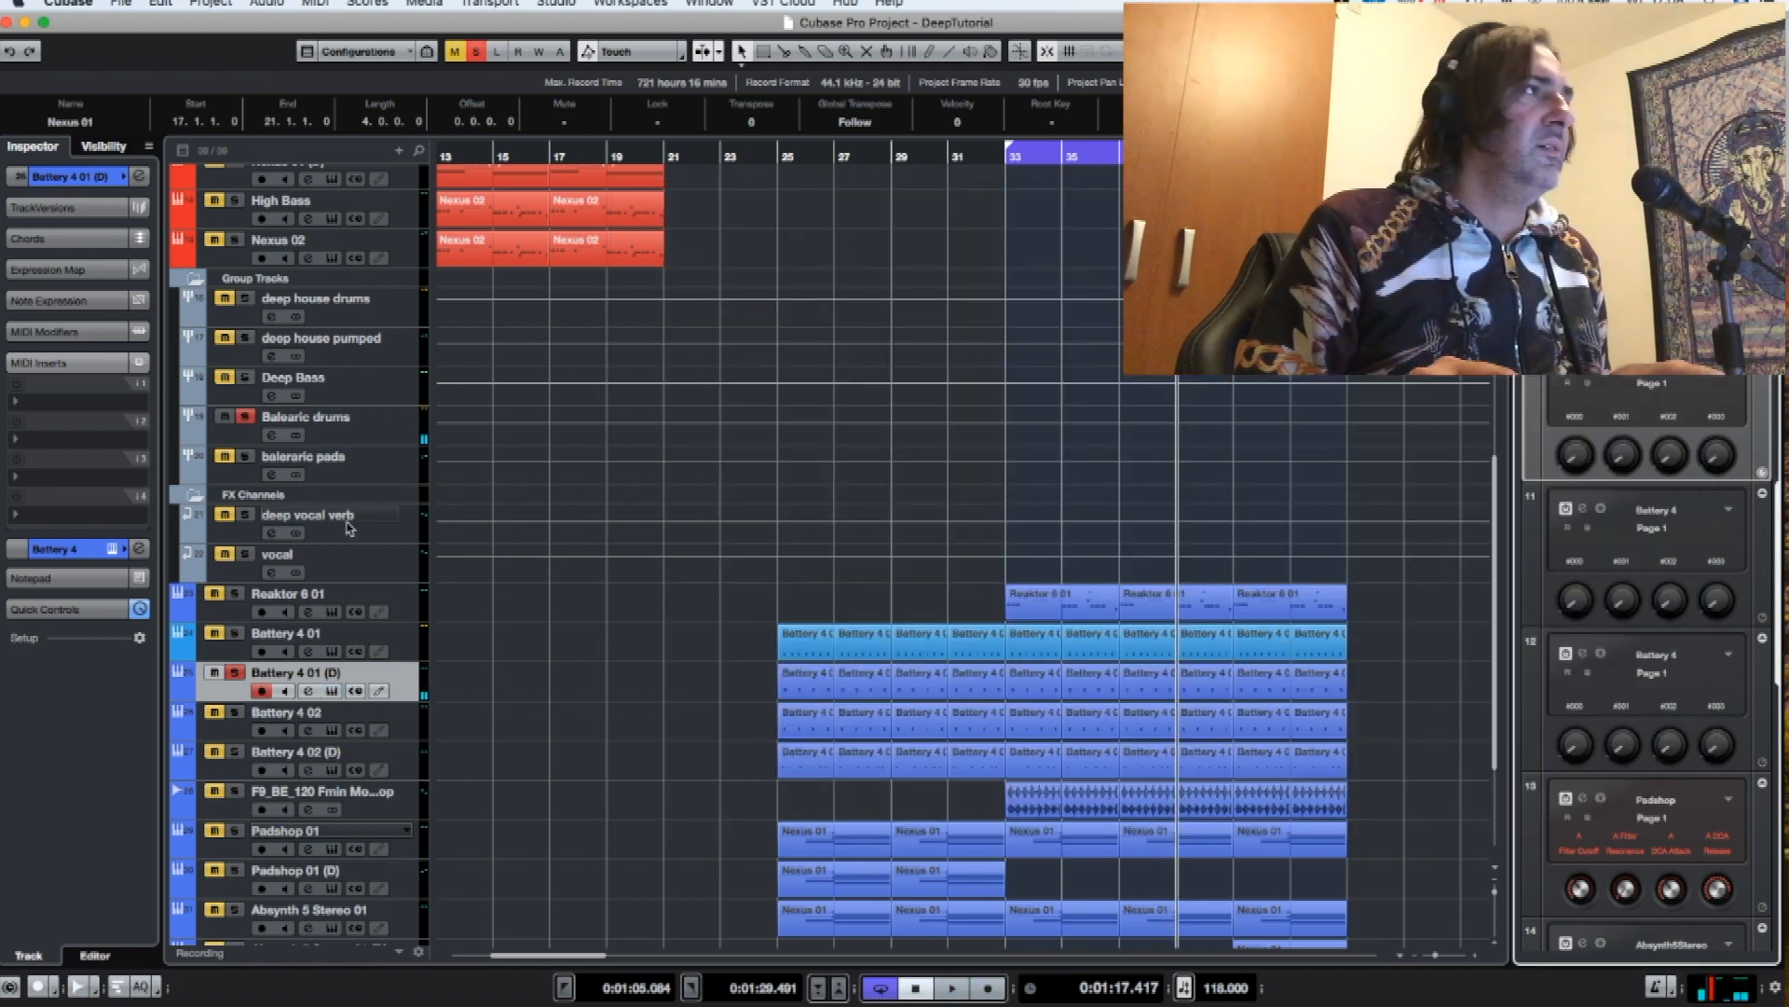
- Switch solo from Battery 4 01 (D) to Battery 4 02, play it and open its channel settings
left_click(235, 713)
left_click(235, 672)
key("space")
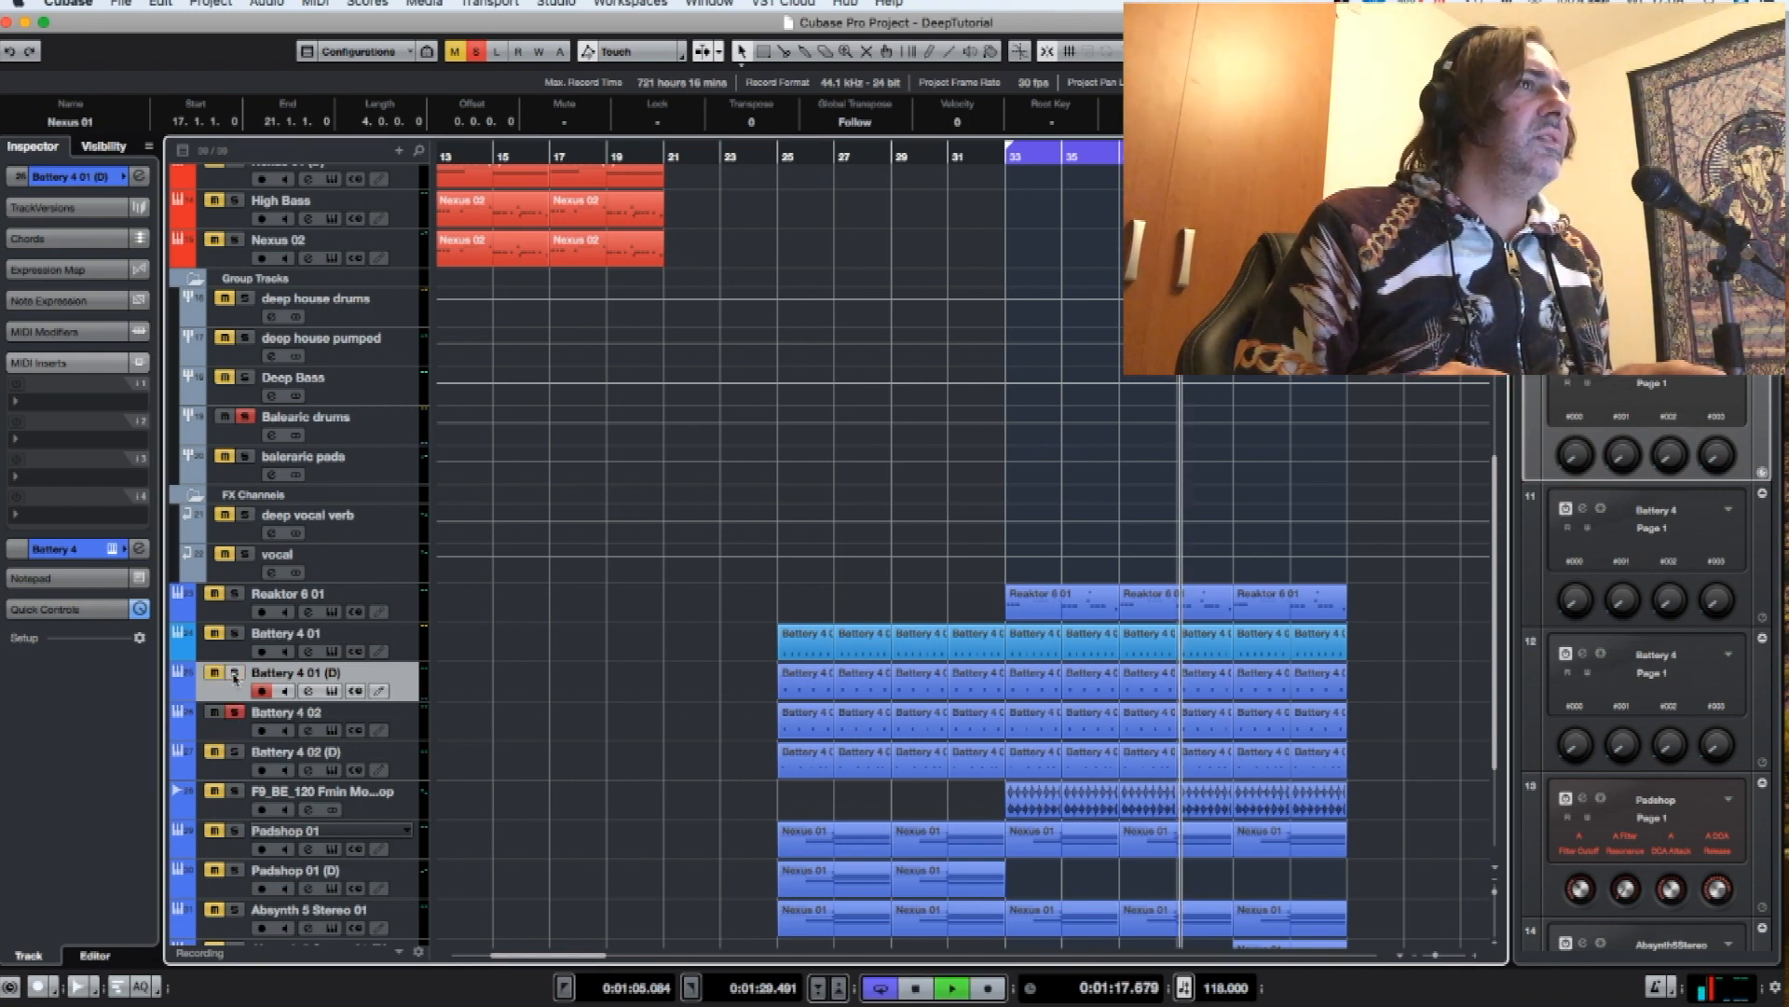
left_click(256, 713)
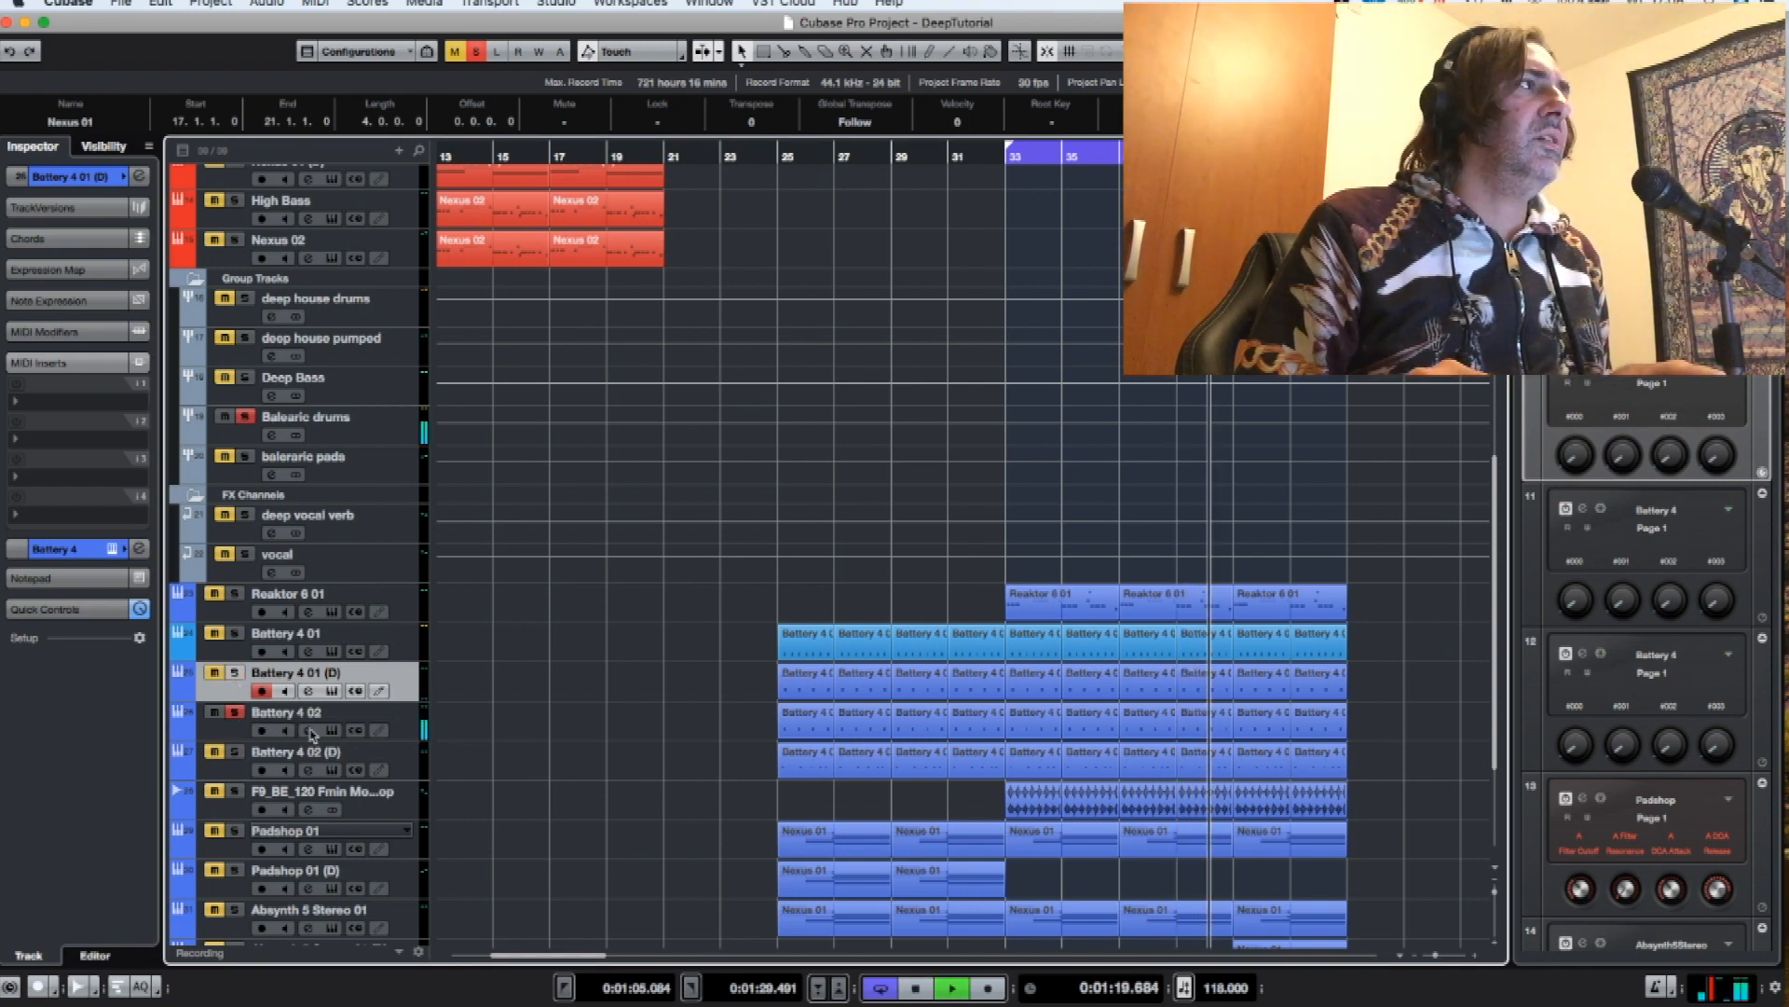
left_click(308, 729)
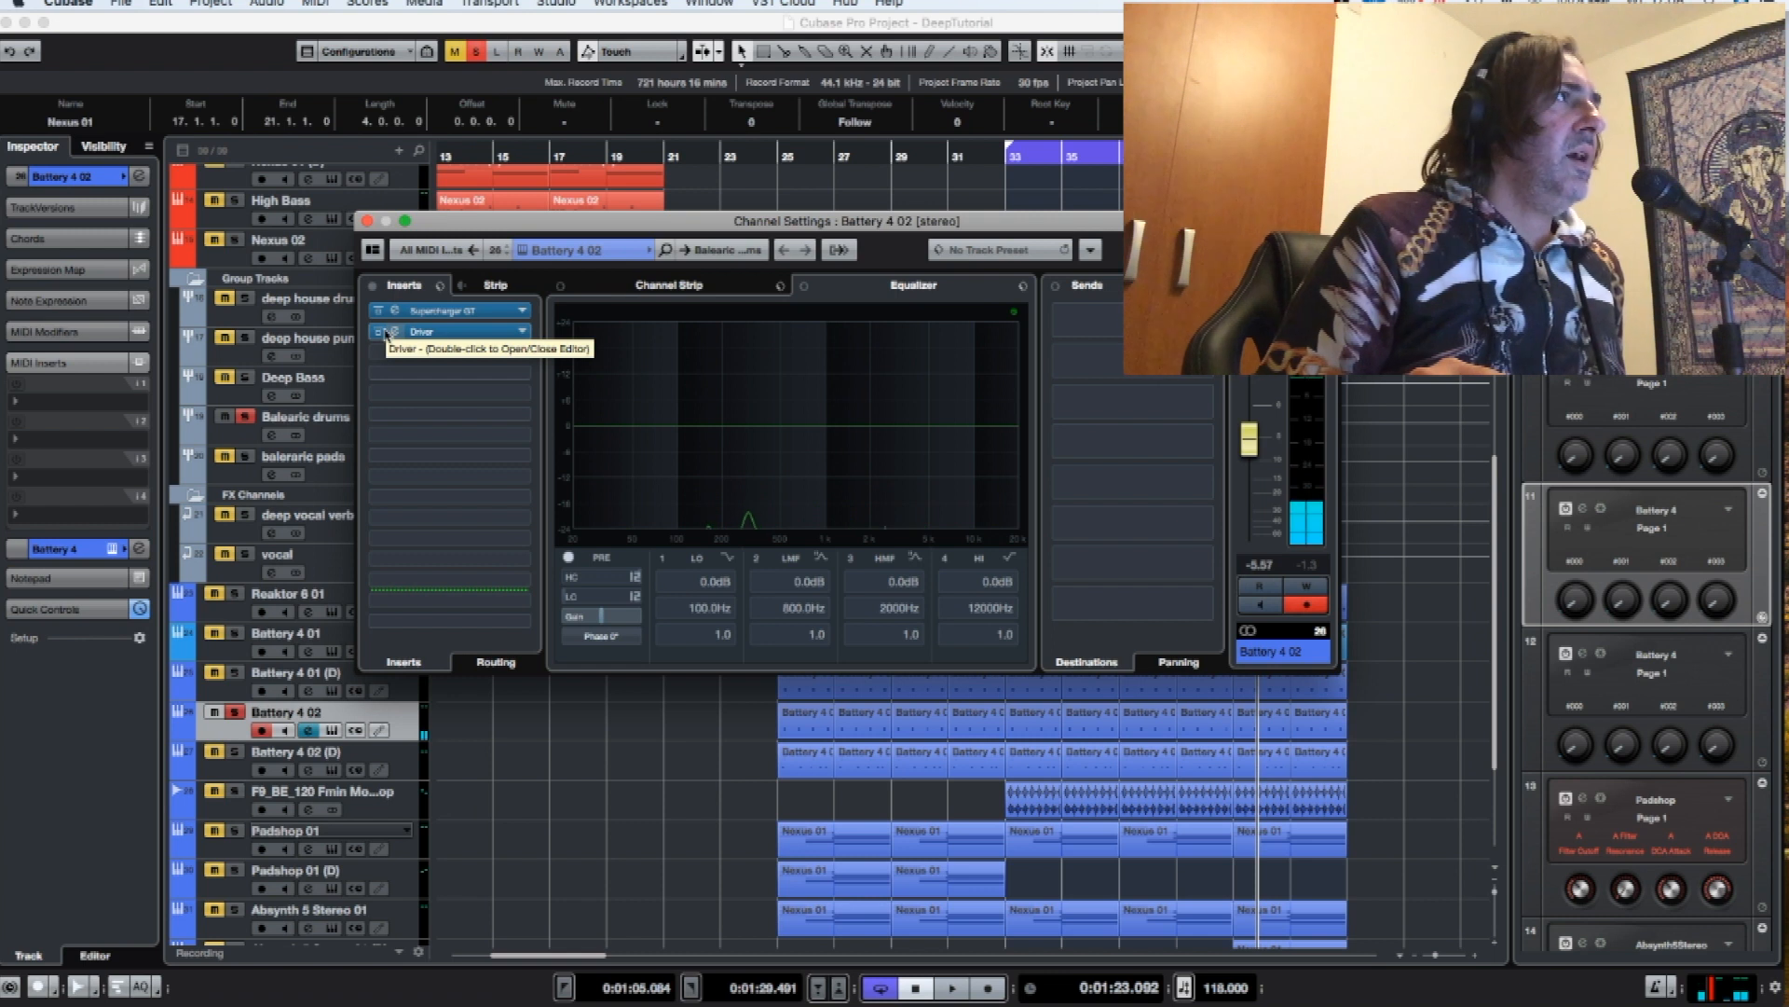
- Play Battery 4 02 with all inserts bypassed, reactivate only Supercharger GT and inspect its plug-in settings
left_click(372, 288)
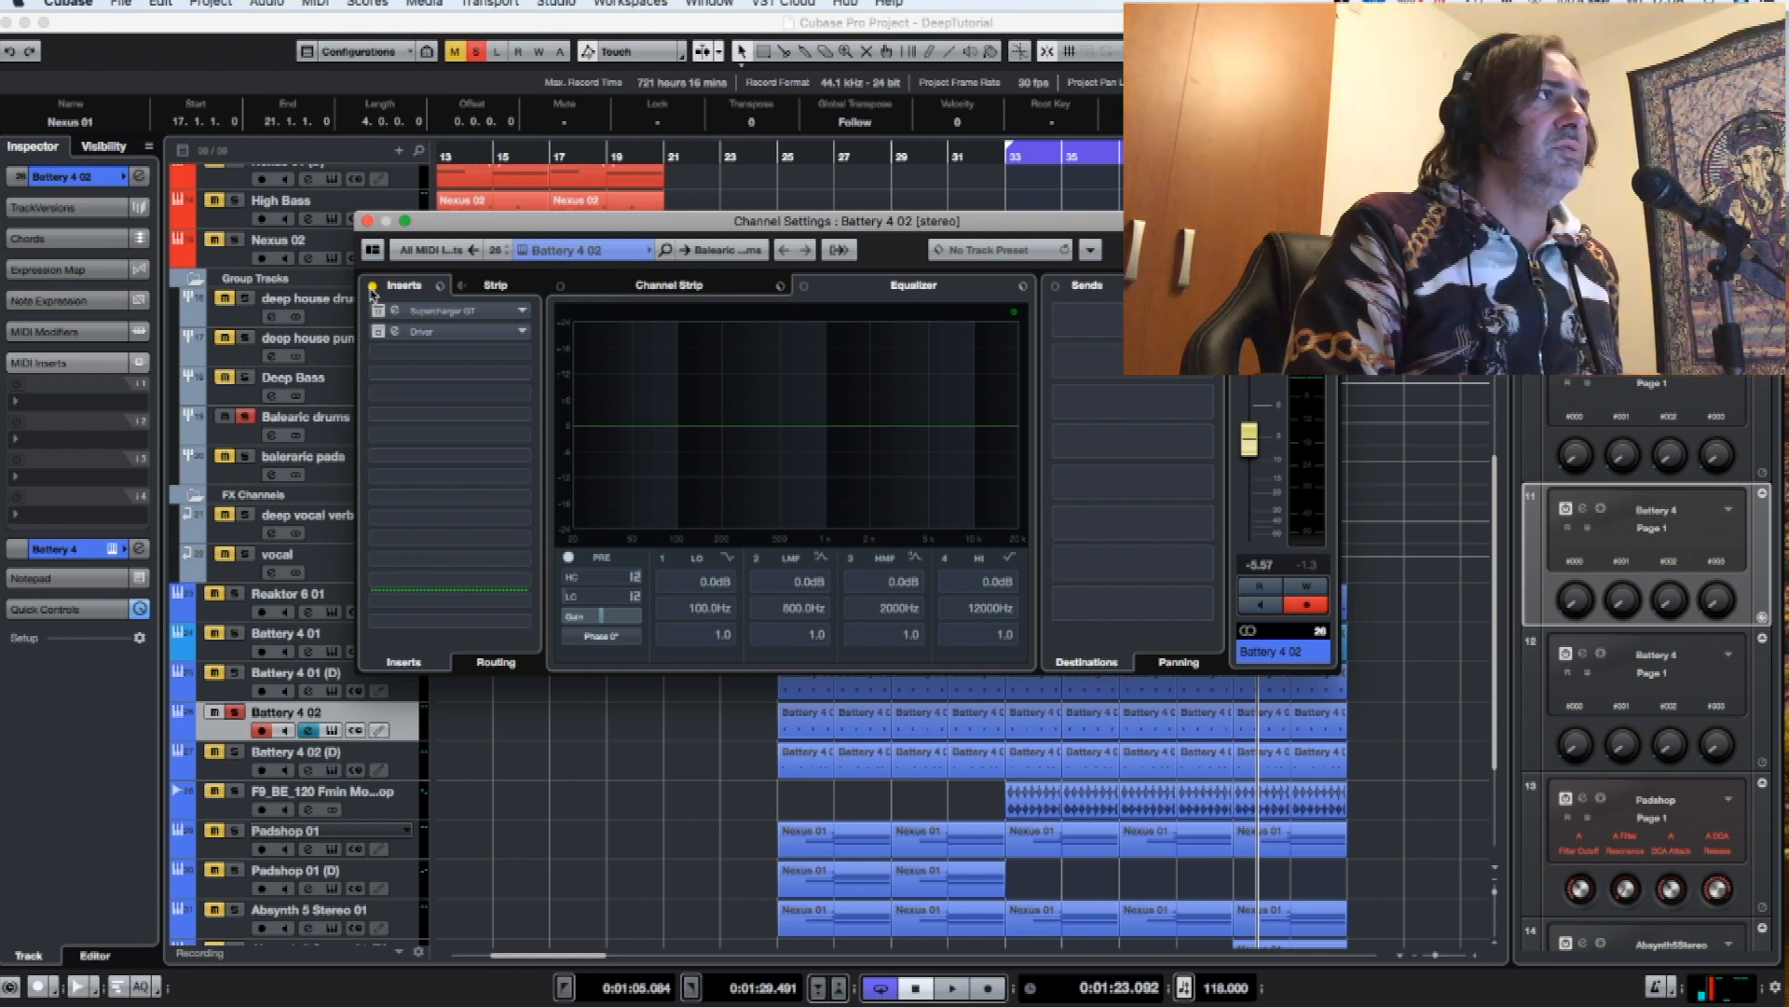
key("space")
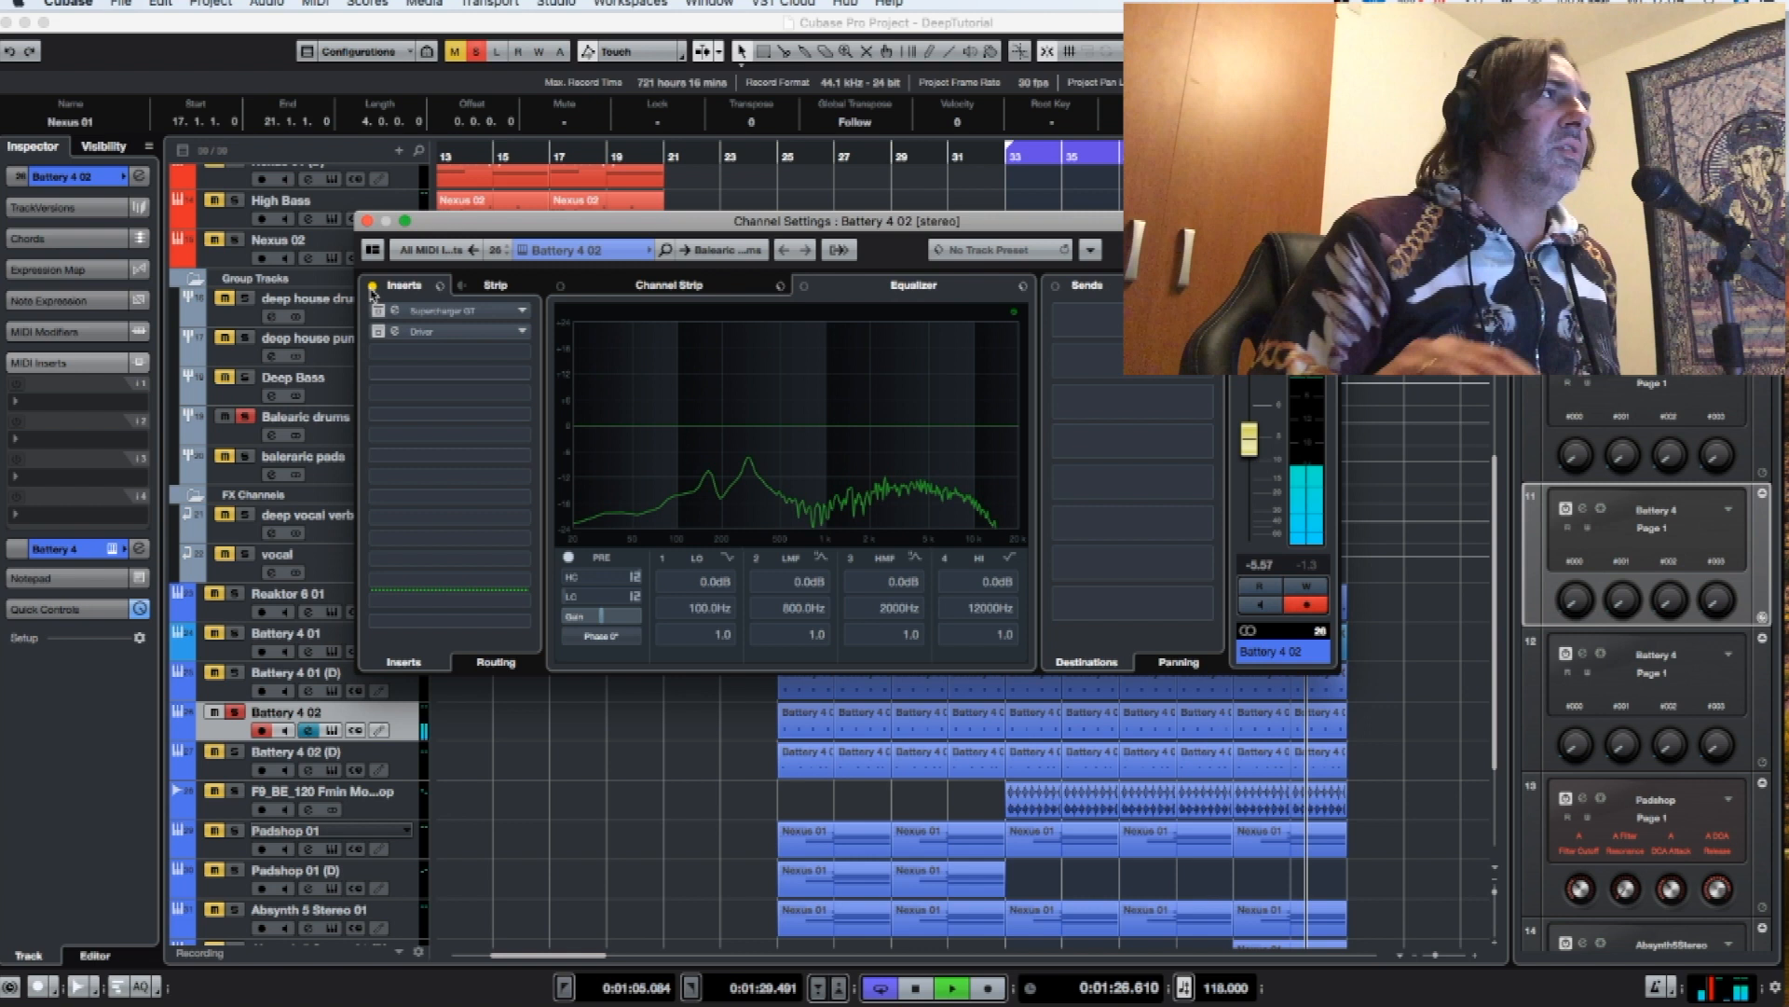
left_click(376, 312)
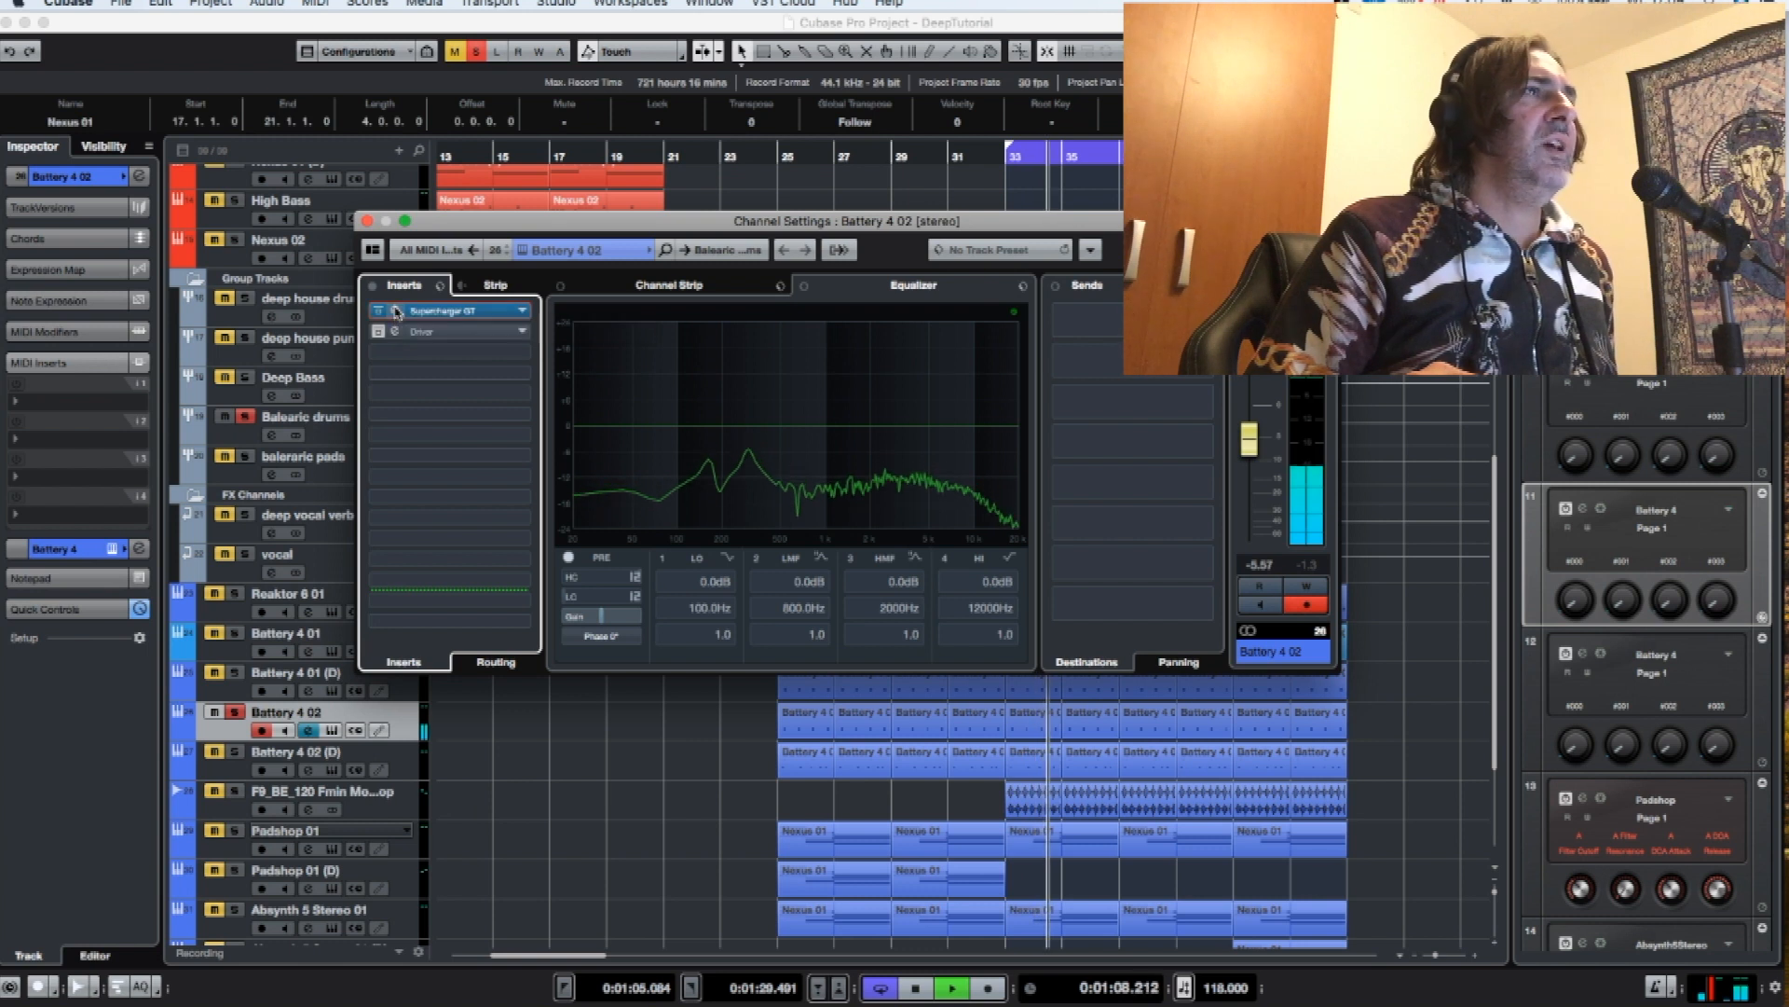
left_click(396, 313)
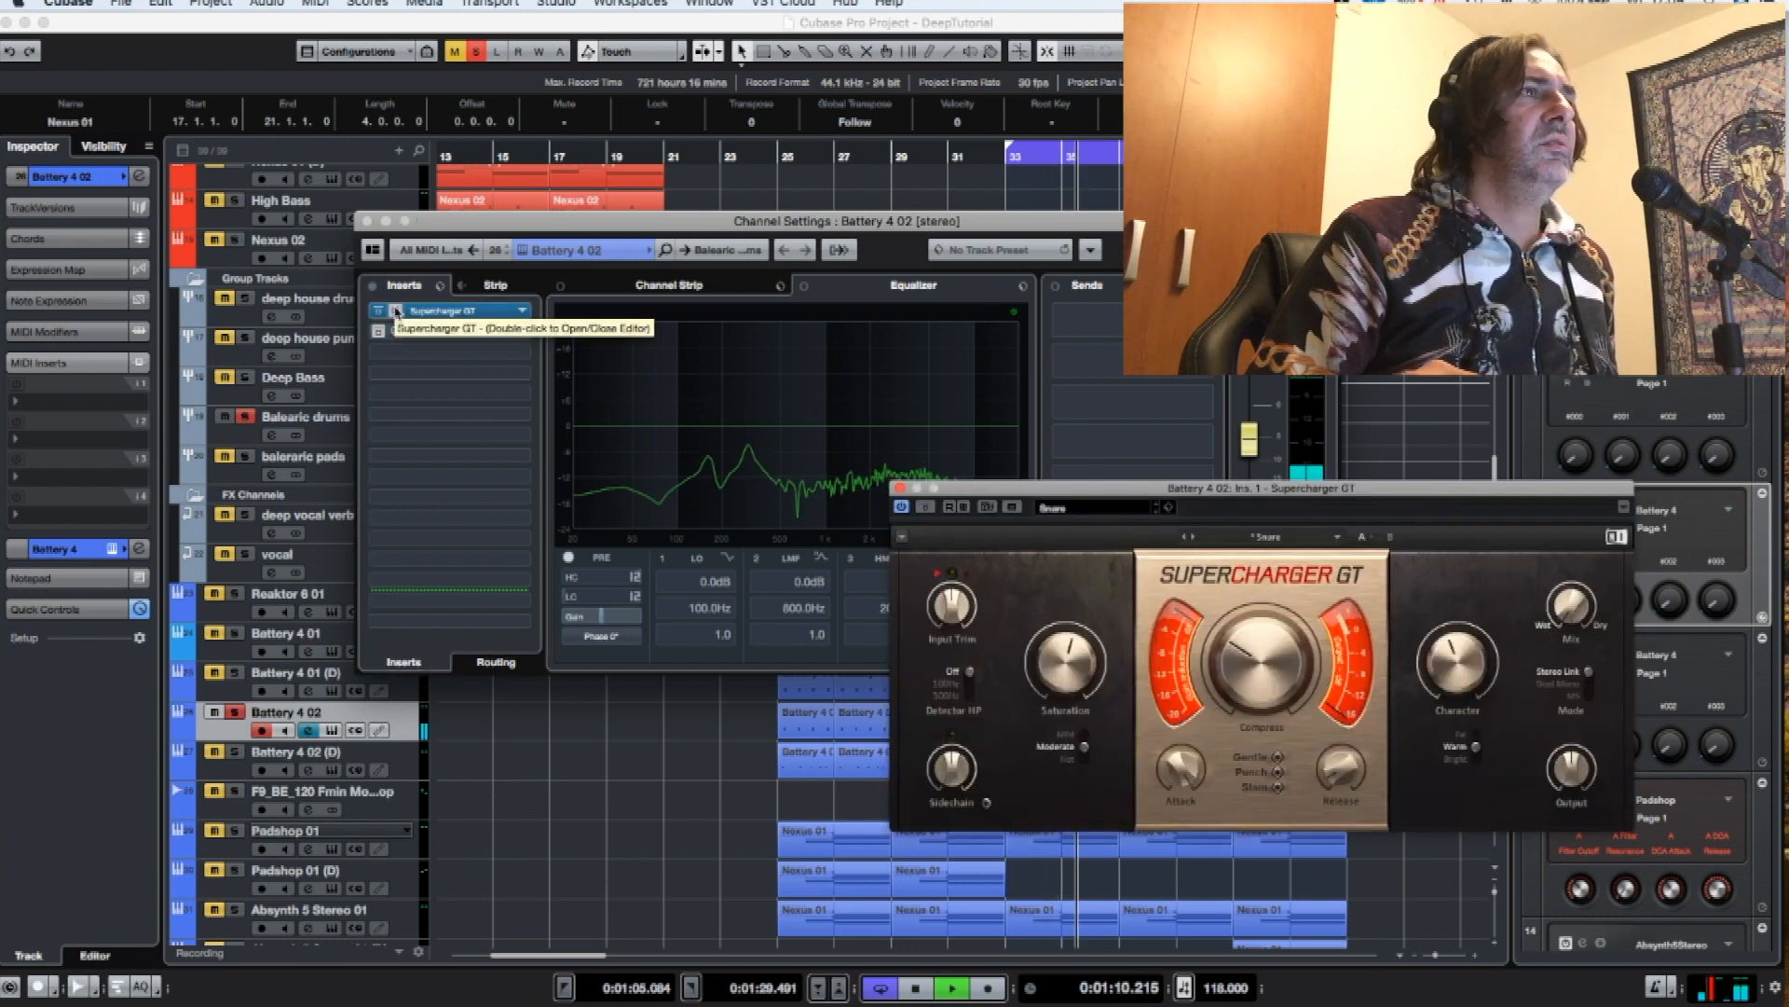
left_click(900, 488)
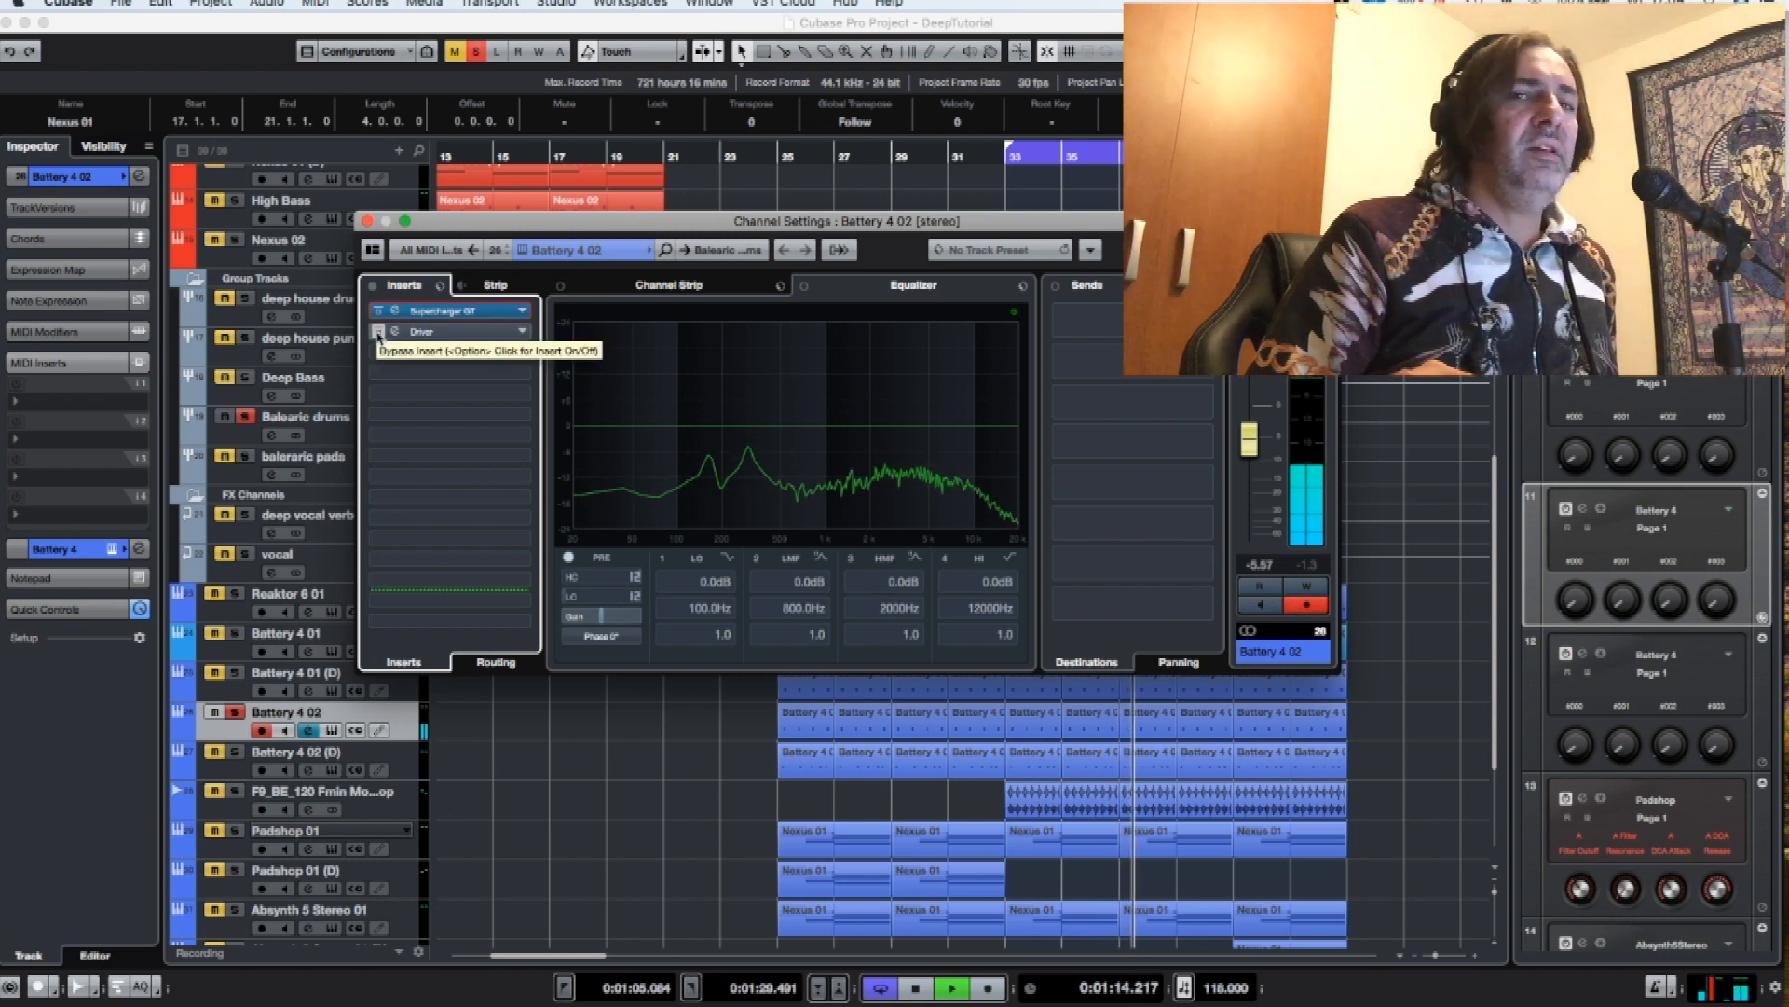
- Reactivate the Driver insert on Battery 4 02, compare it bypassed and active, and close the plug-in and channel settings
left_click(378, 332)
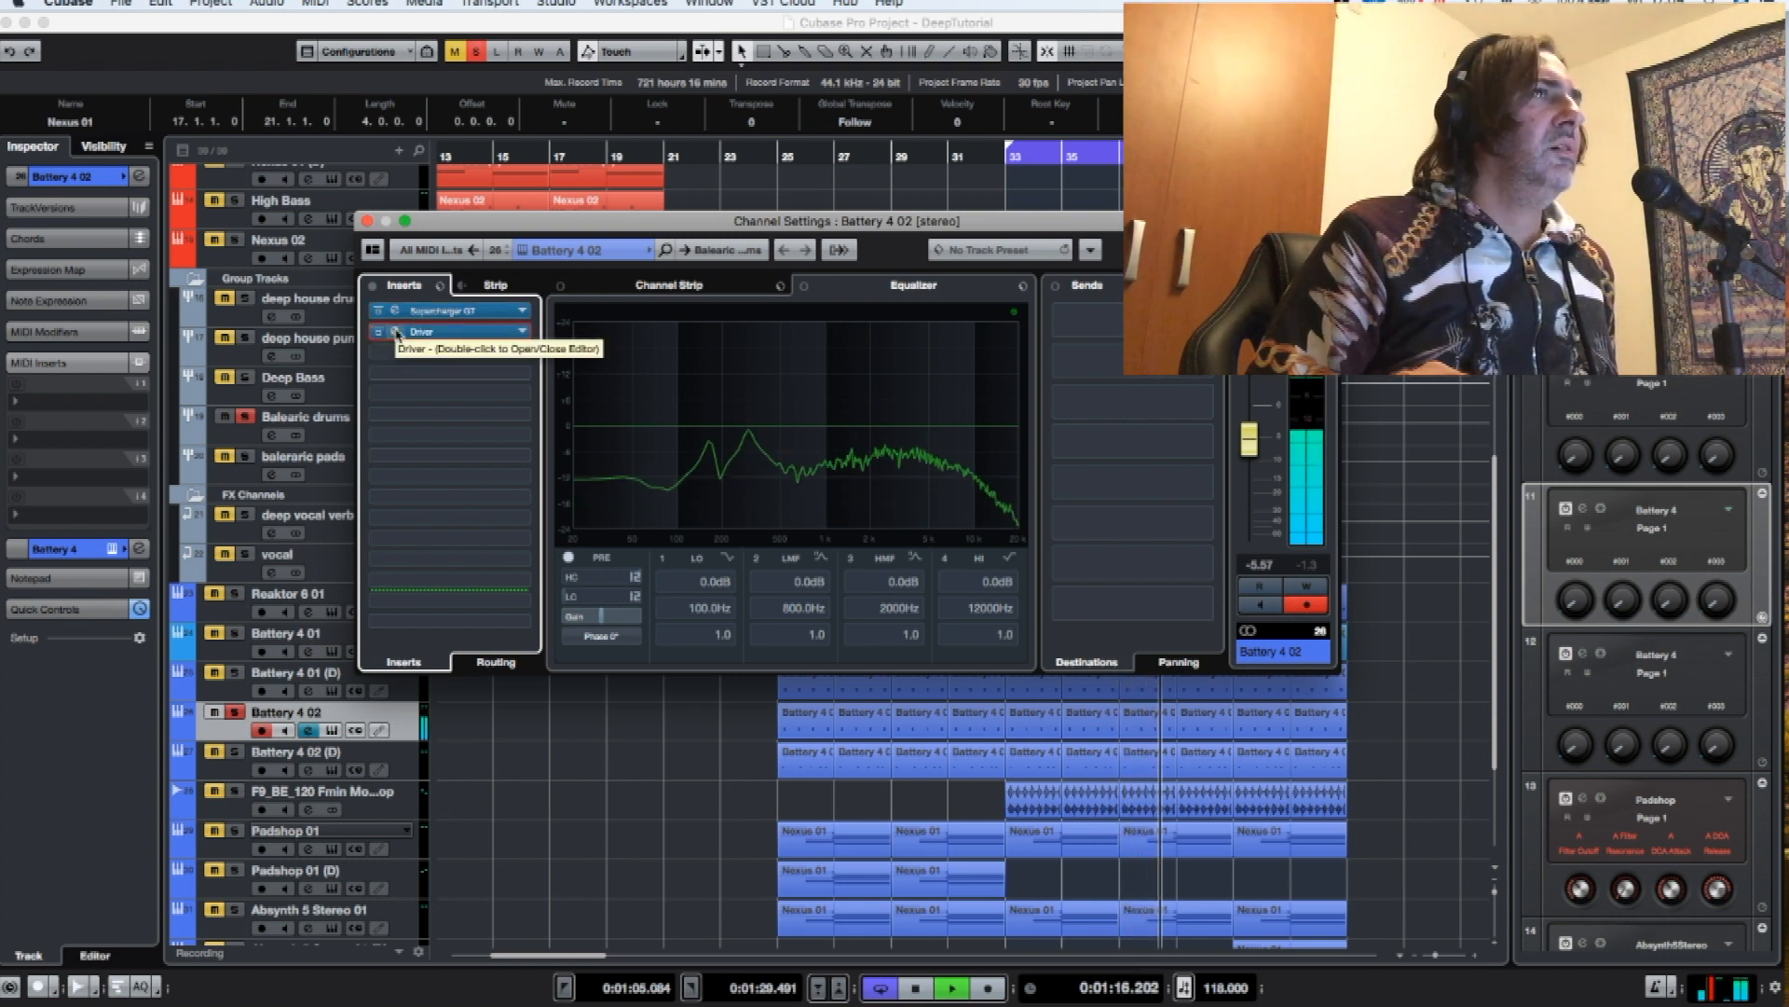
double_click(397, 332)
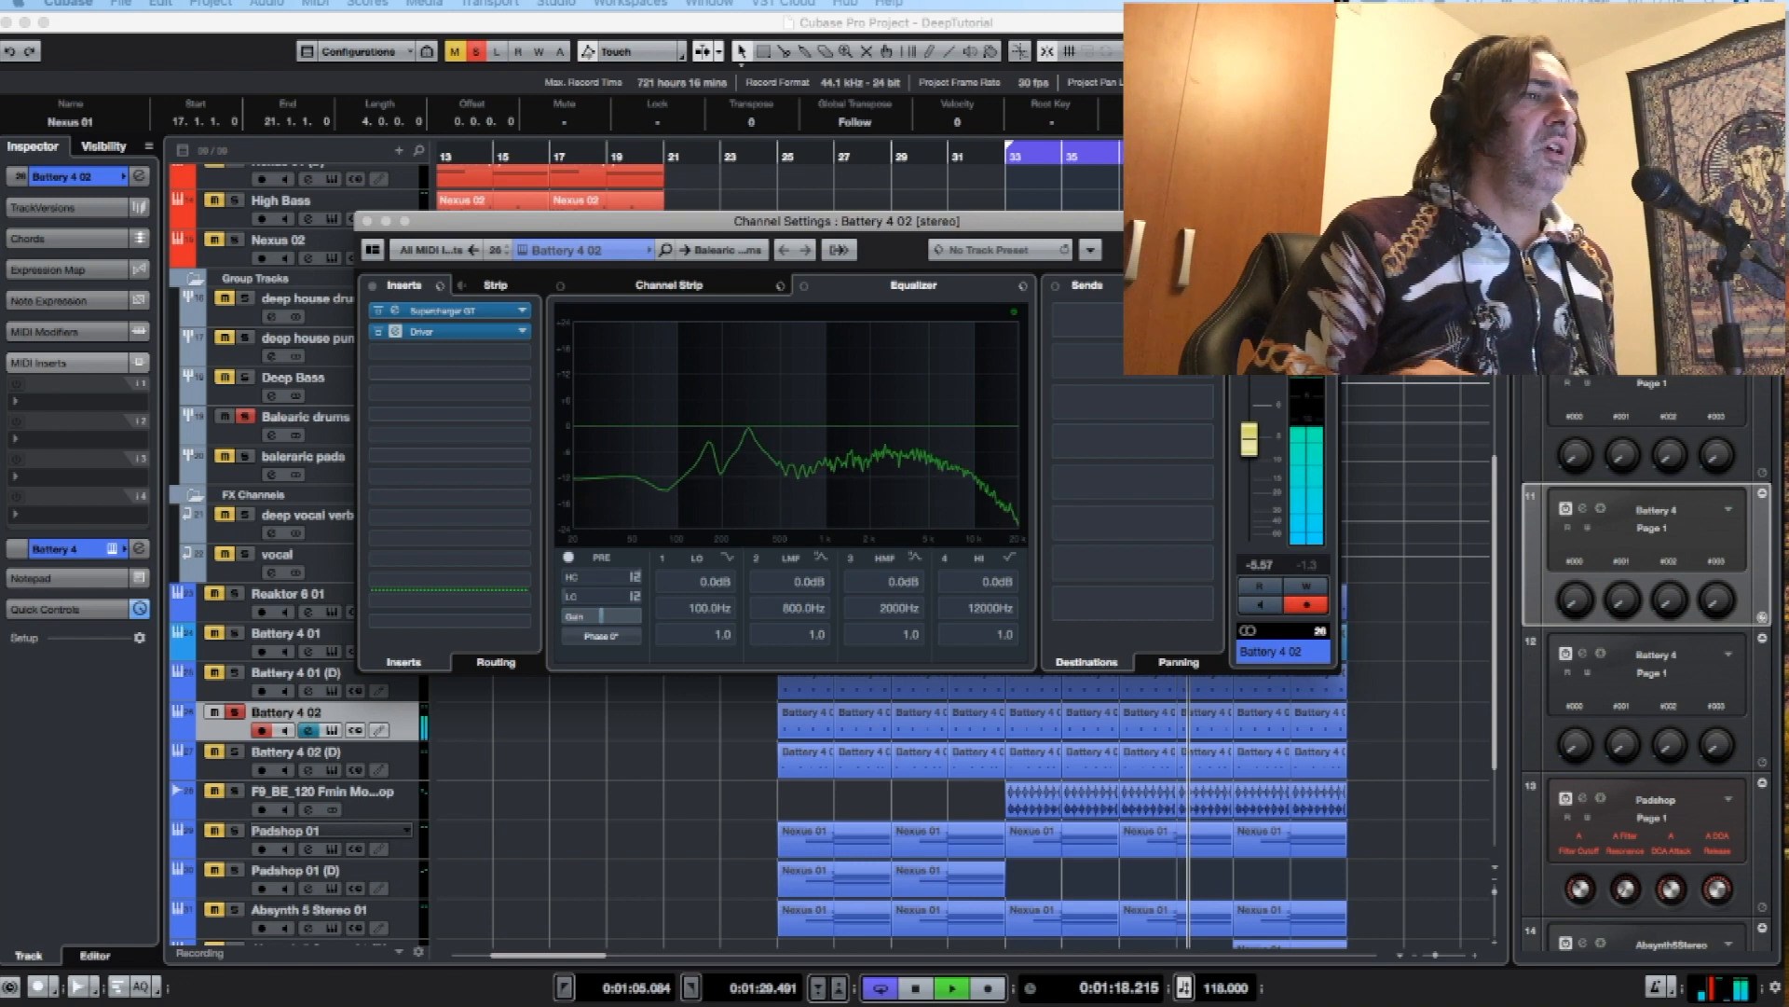
left_click_drag(879, 359, 1127, 331)
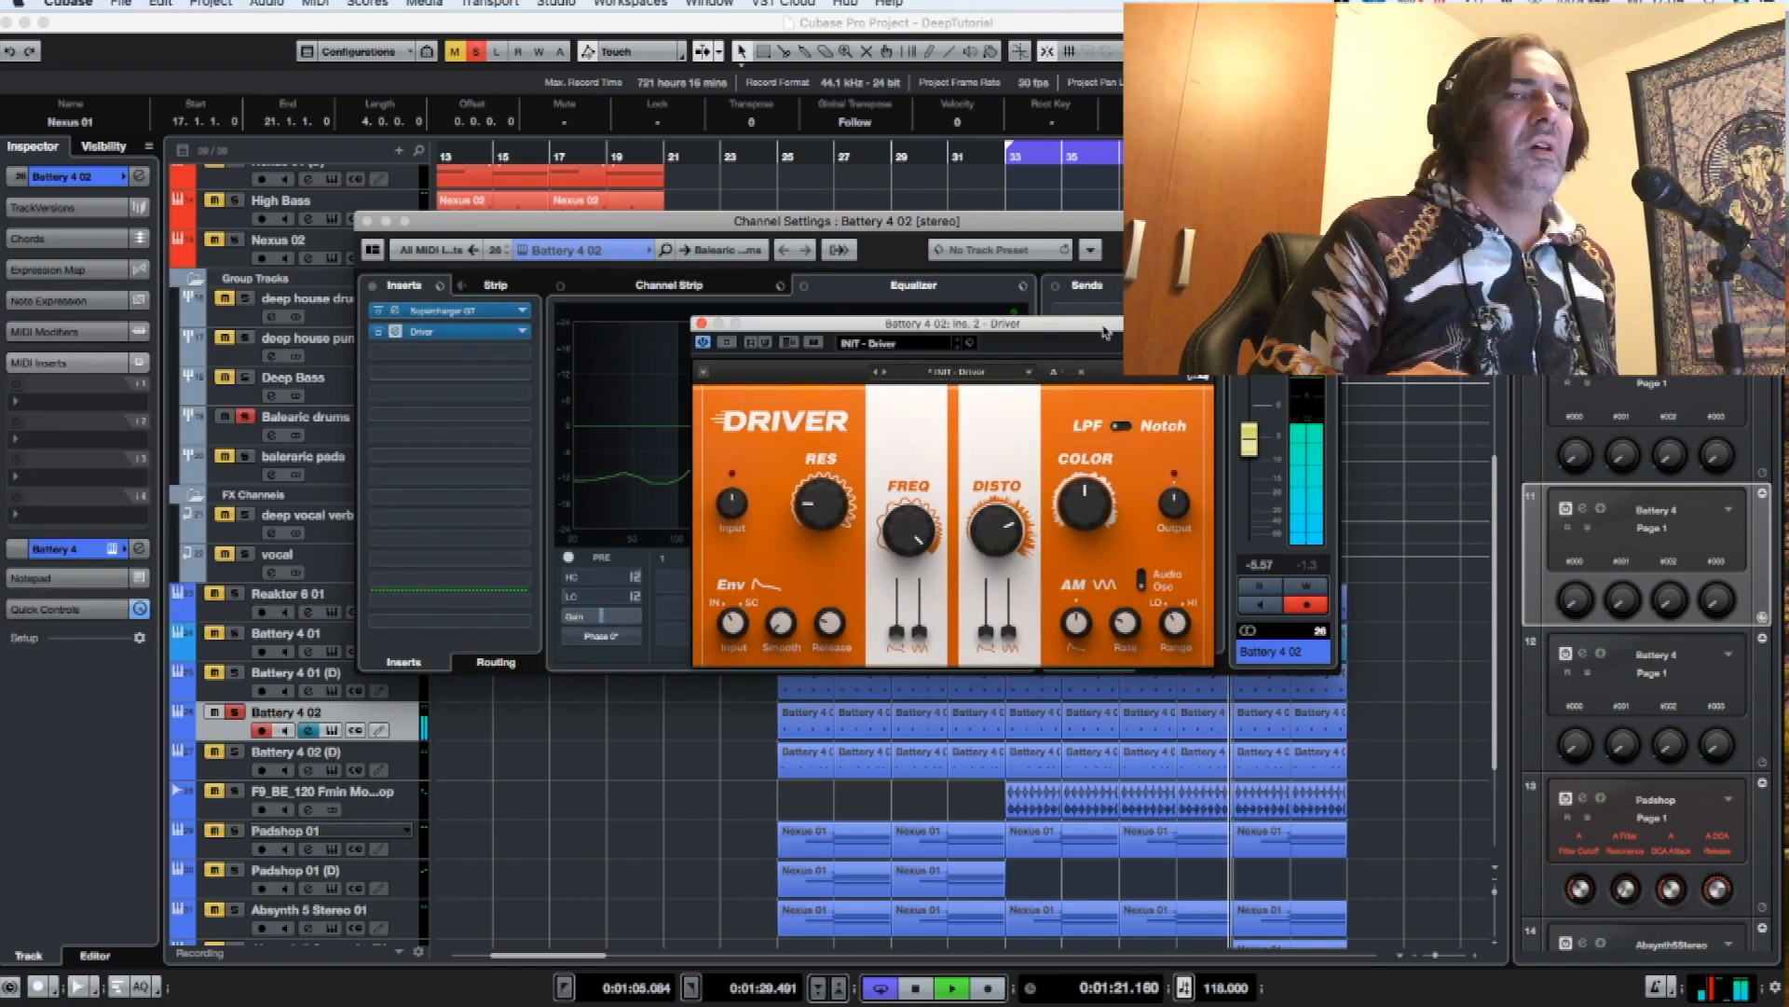
left_click(727, 343)
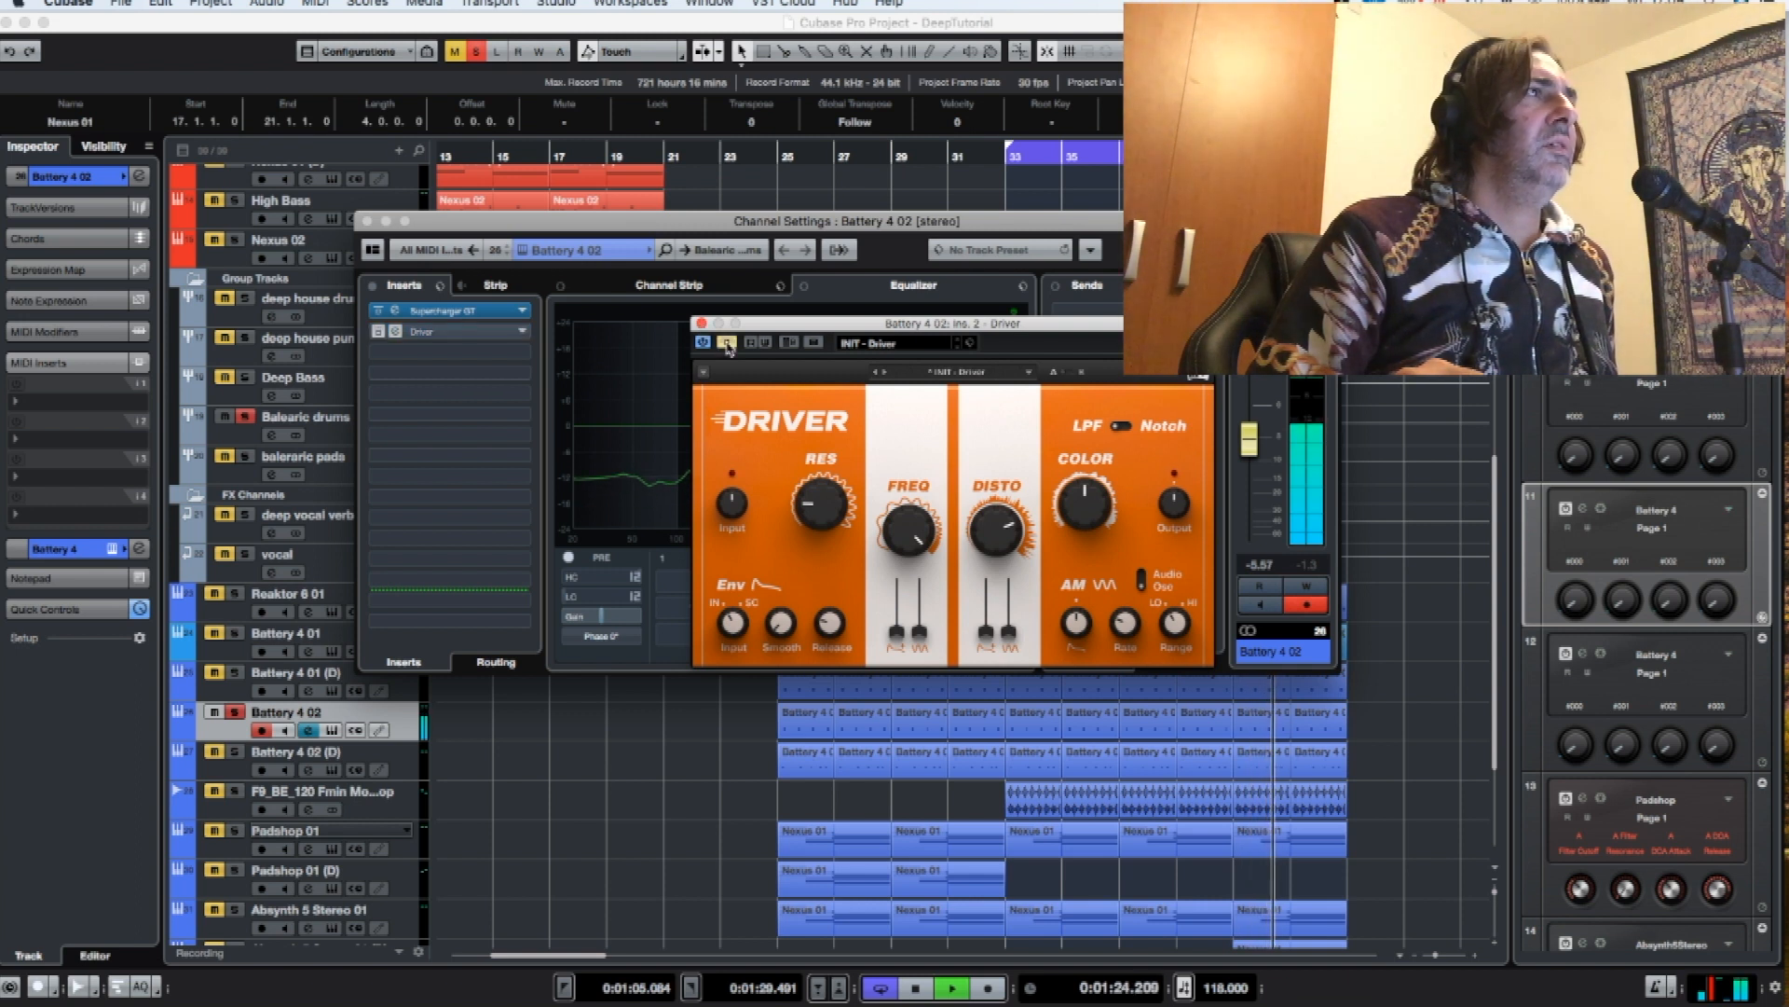
left_click(727, 343)
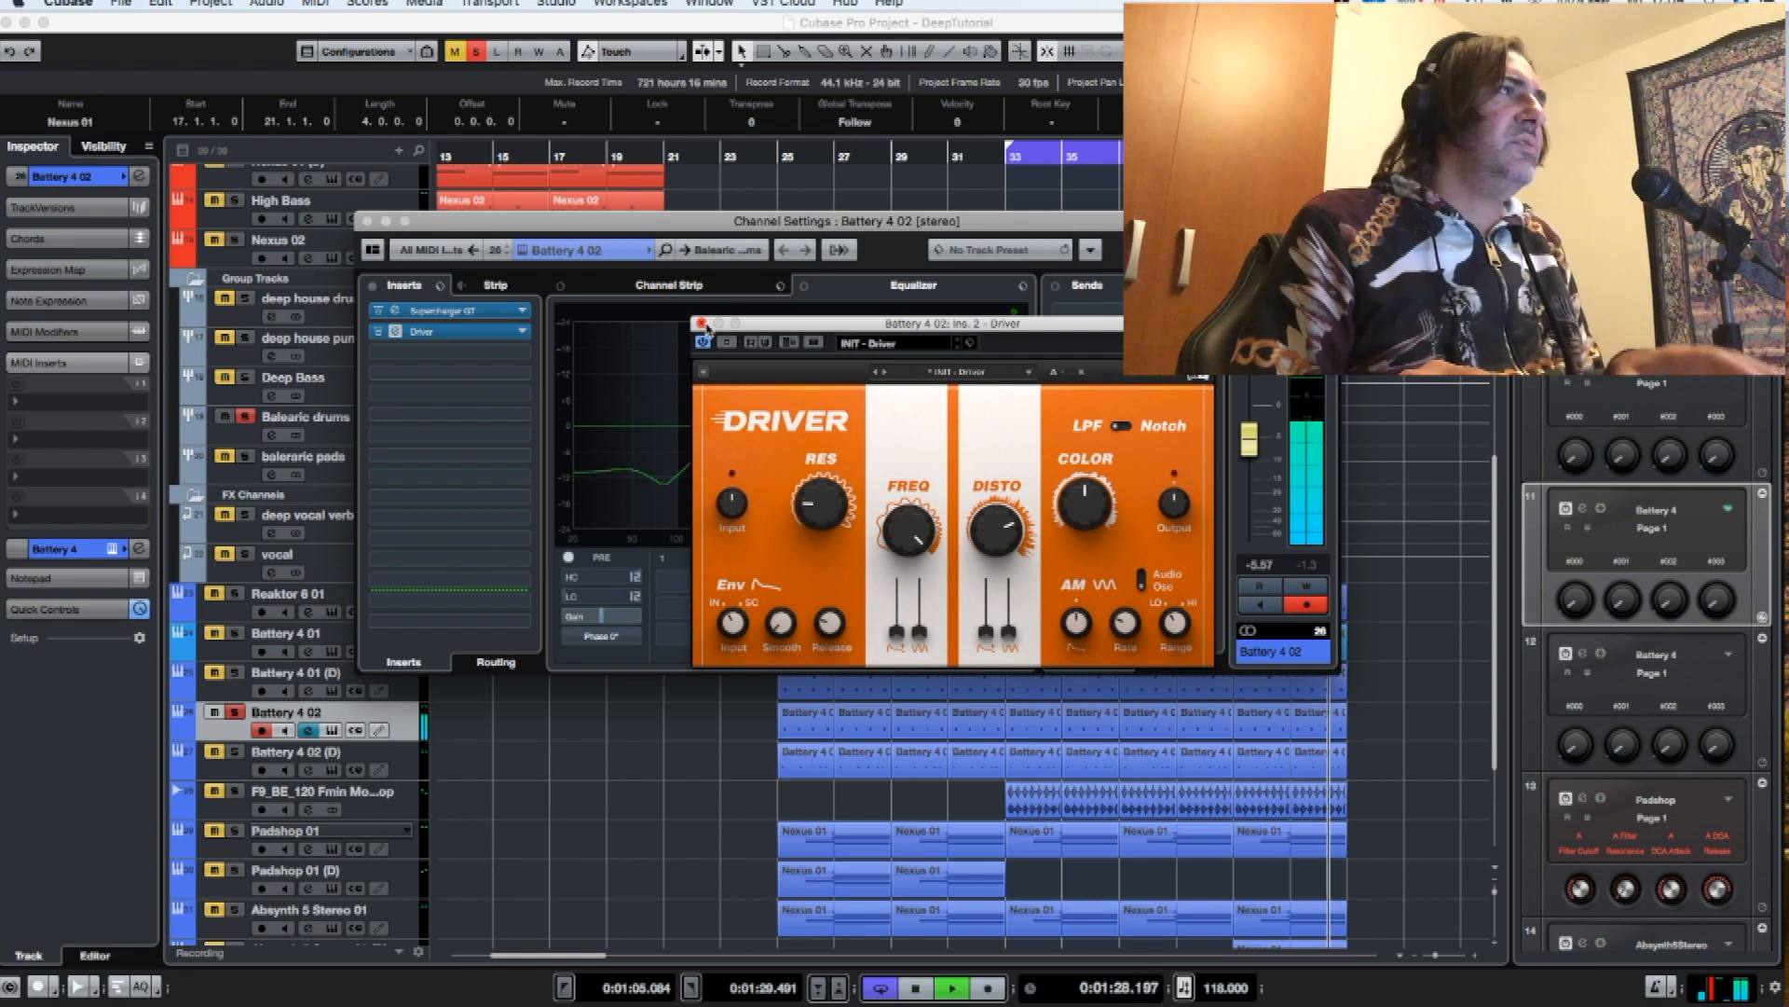
key("space")
left_click(702, 324)
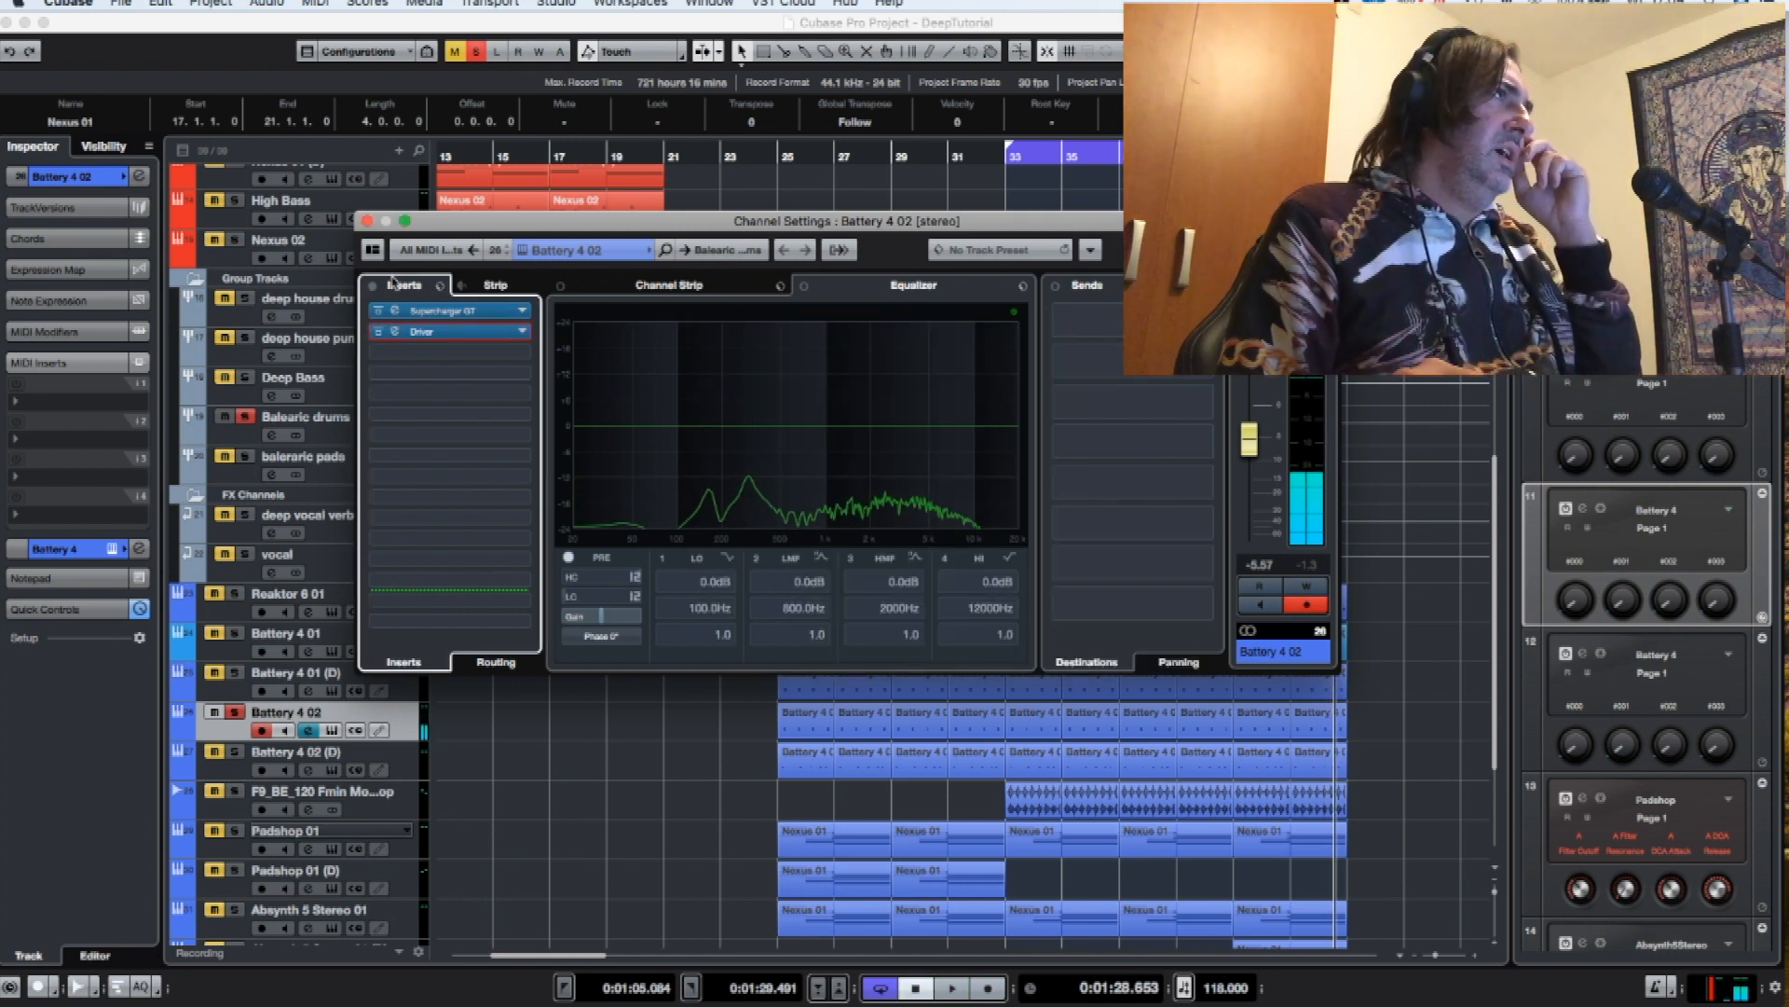
left_click(366, 220)
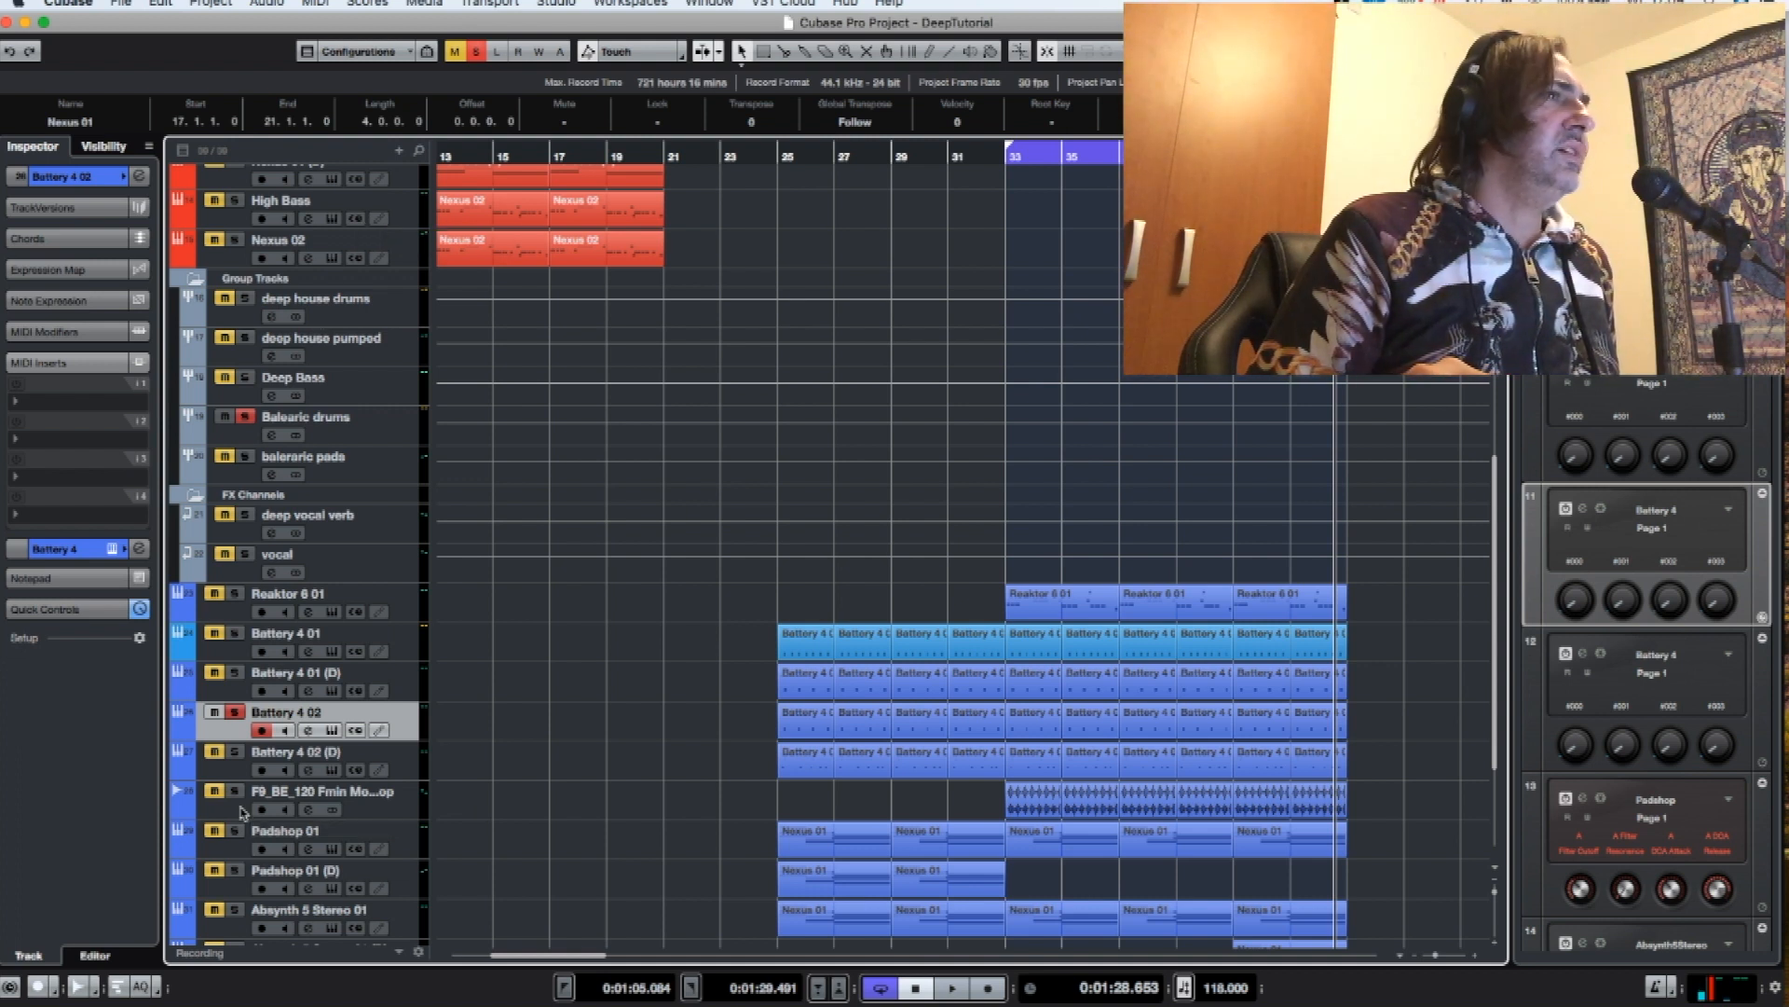
- Audition Battery 4 02 (D) soloed in place of Battery 4 02, and switch the solo to the F9_BE_120 Fmin loop
left_click(236, 752)
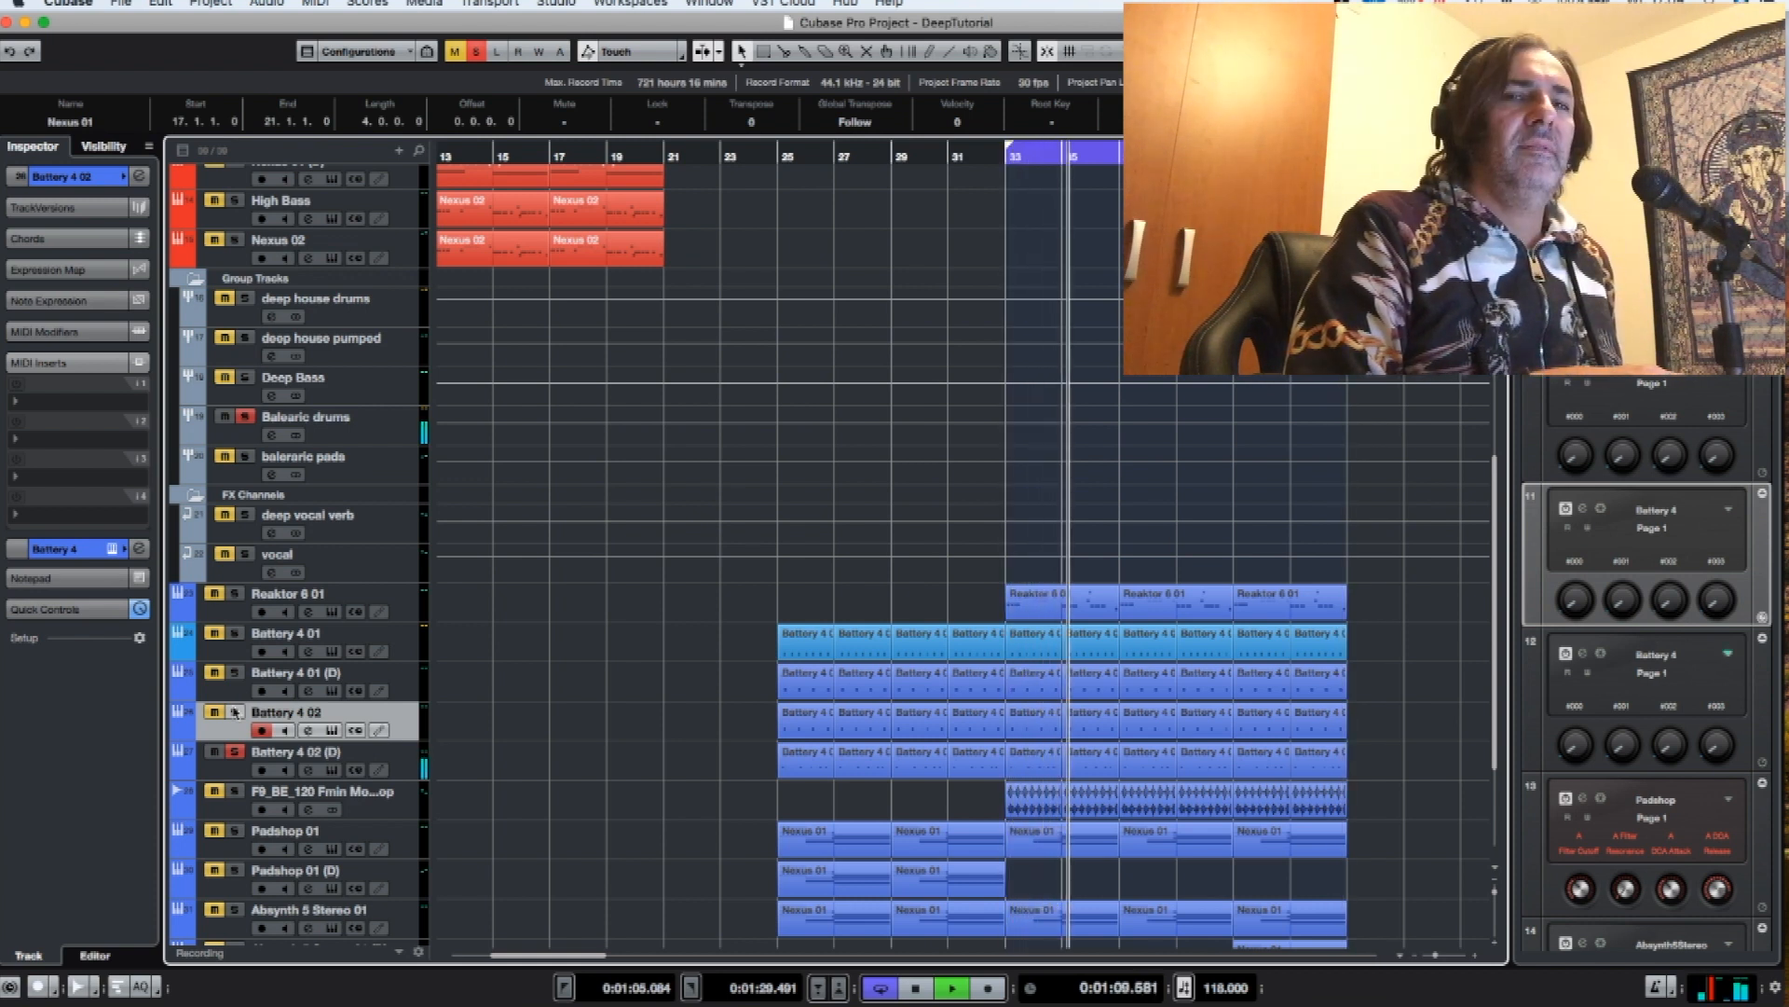
key("space")
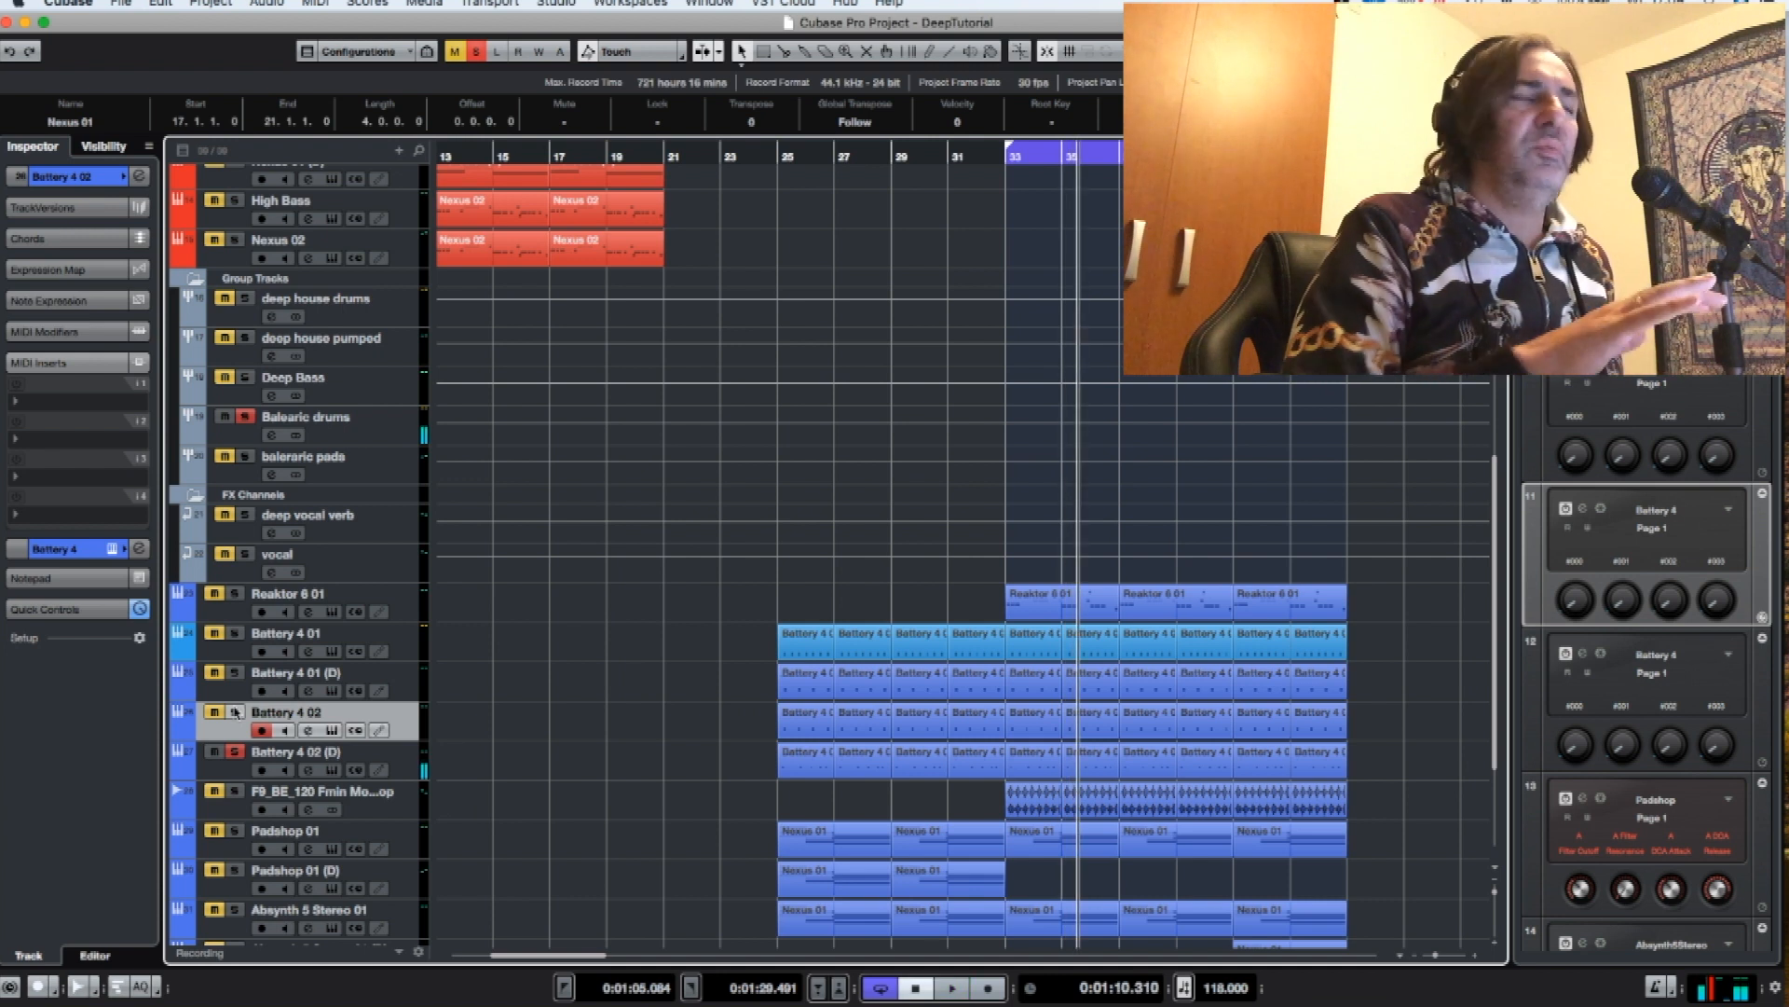
left_click(236, 792)
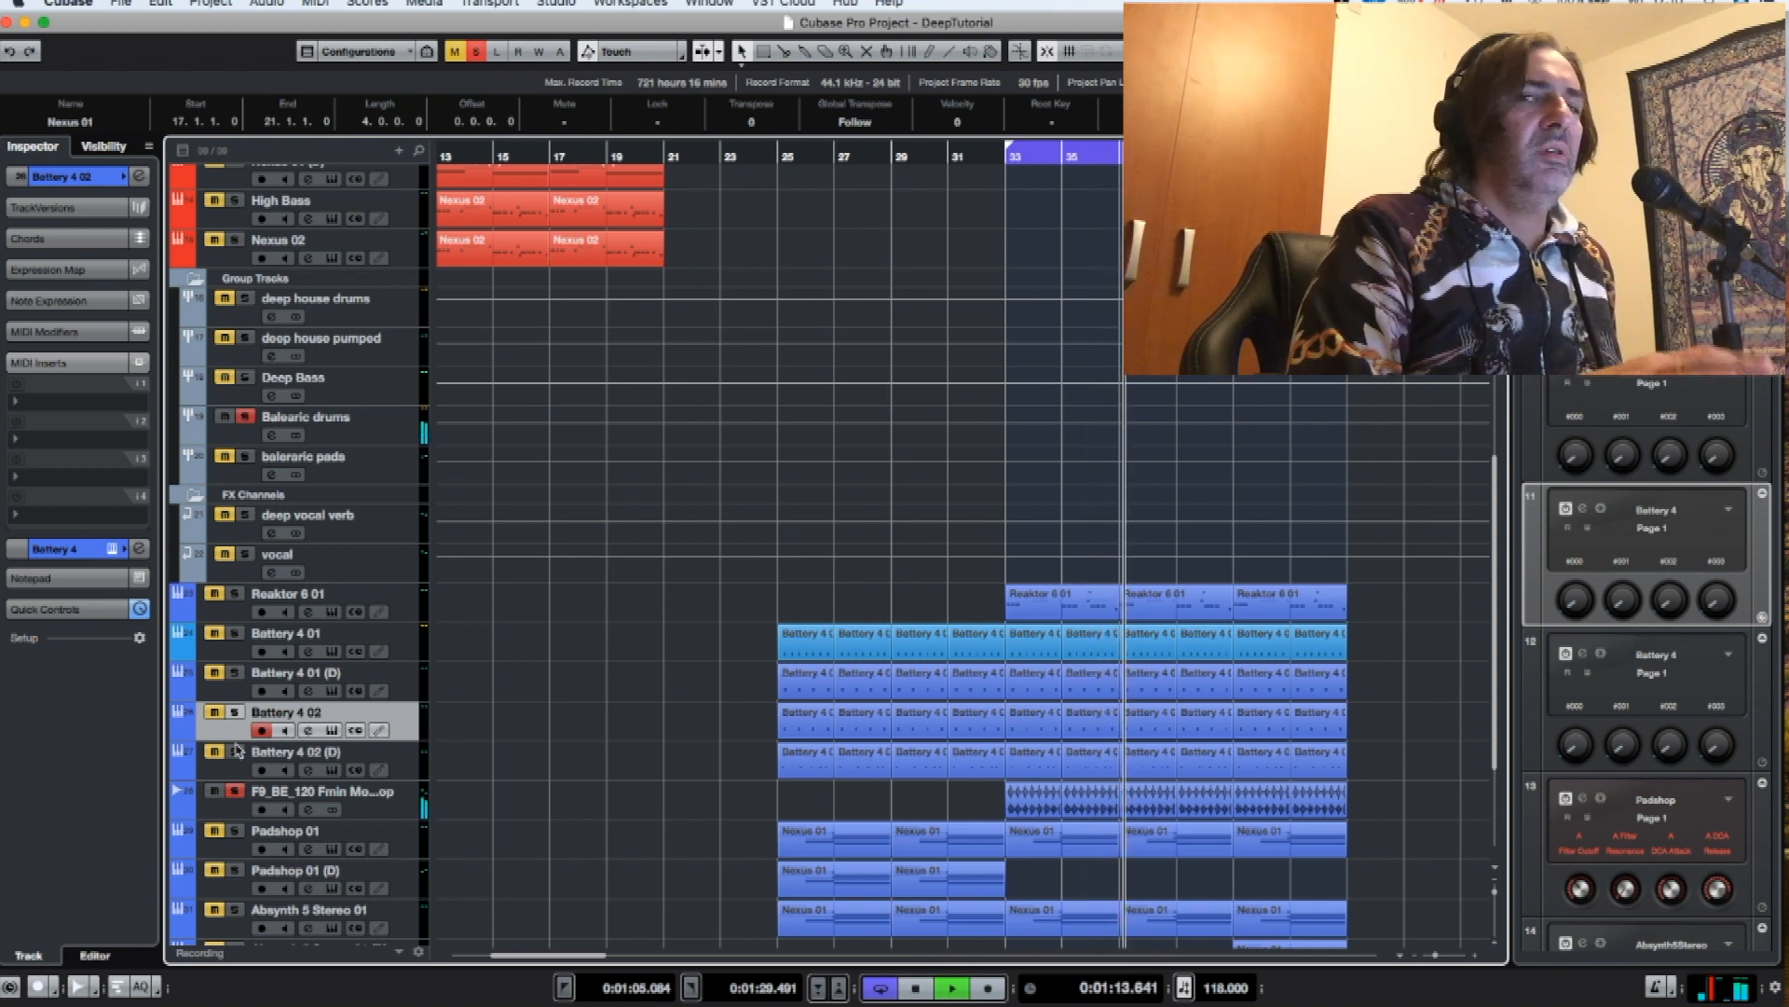
- Stop playback, clear the solo on the F9_BE_120 Fmin loop, and audition the whole Balearic drums group soloed
key("space")
left_click(236, 793)
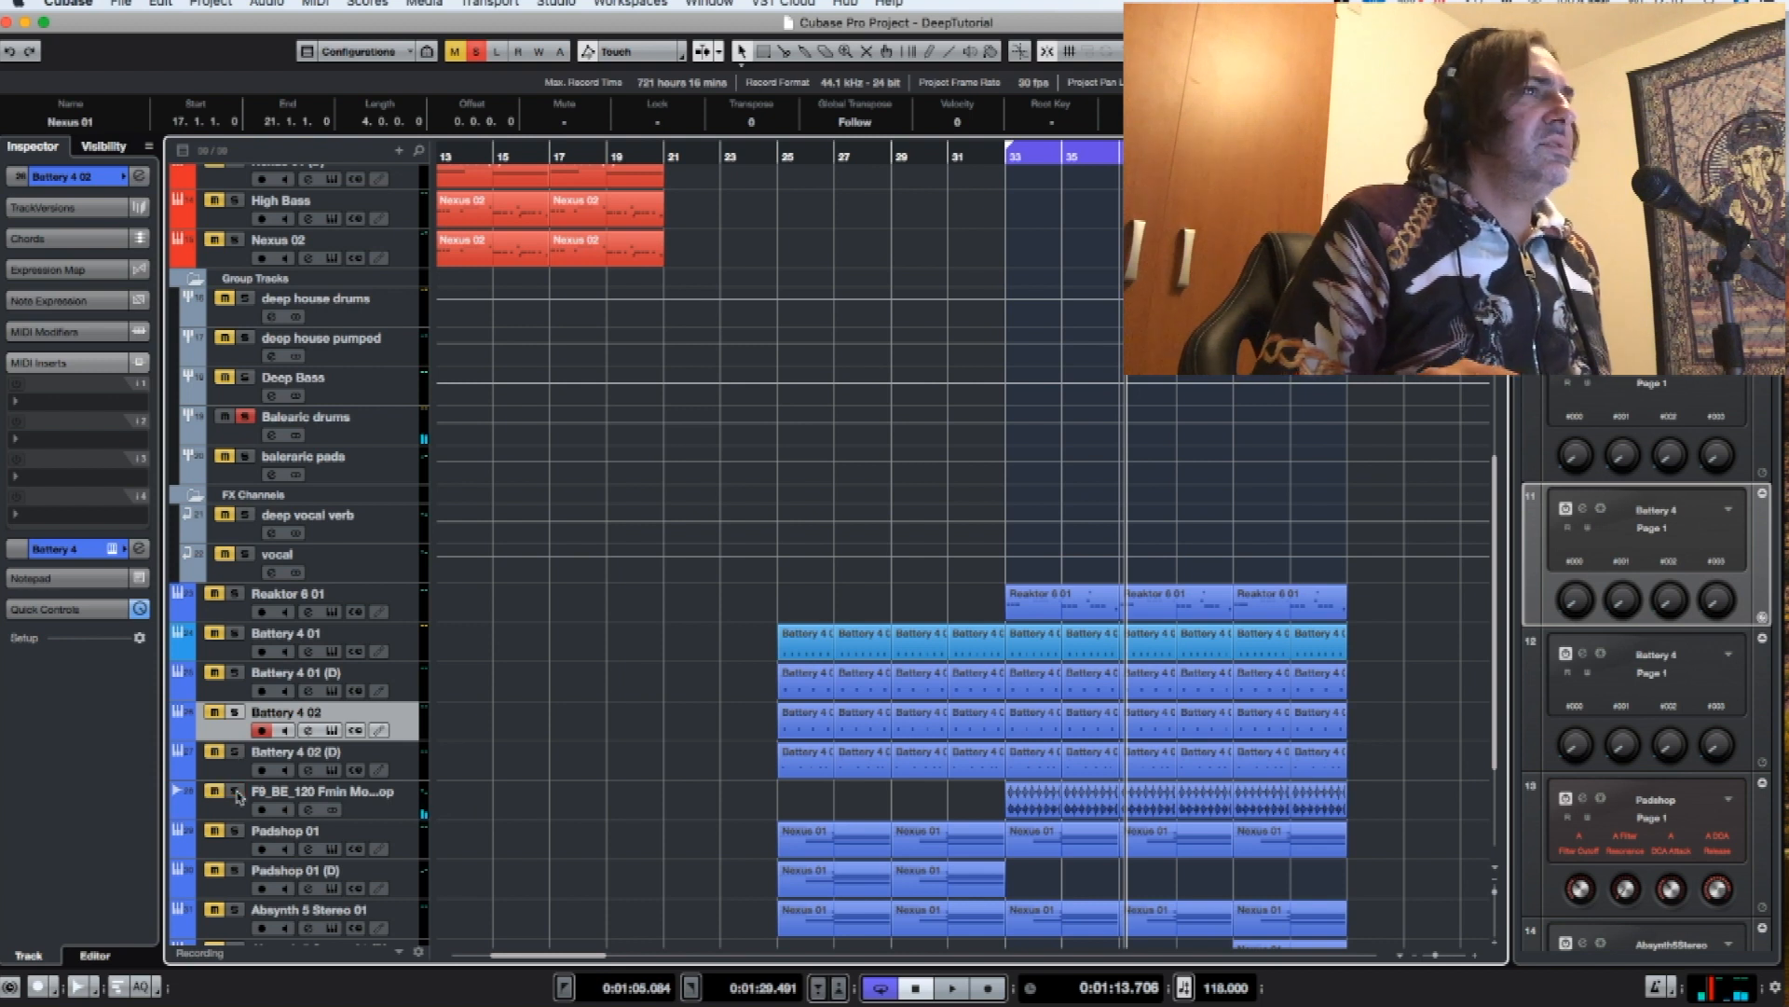
scroll(887, 715, "down", 5)
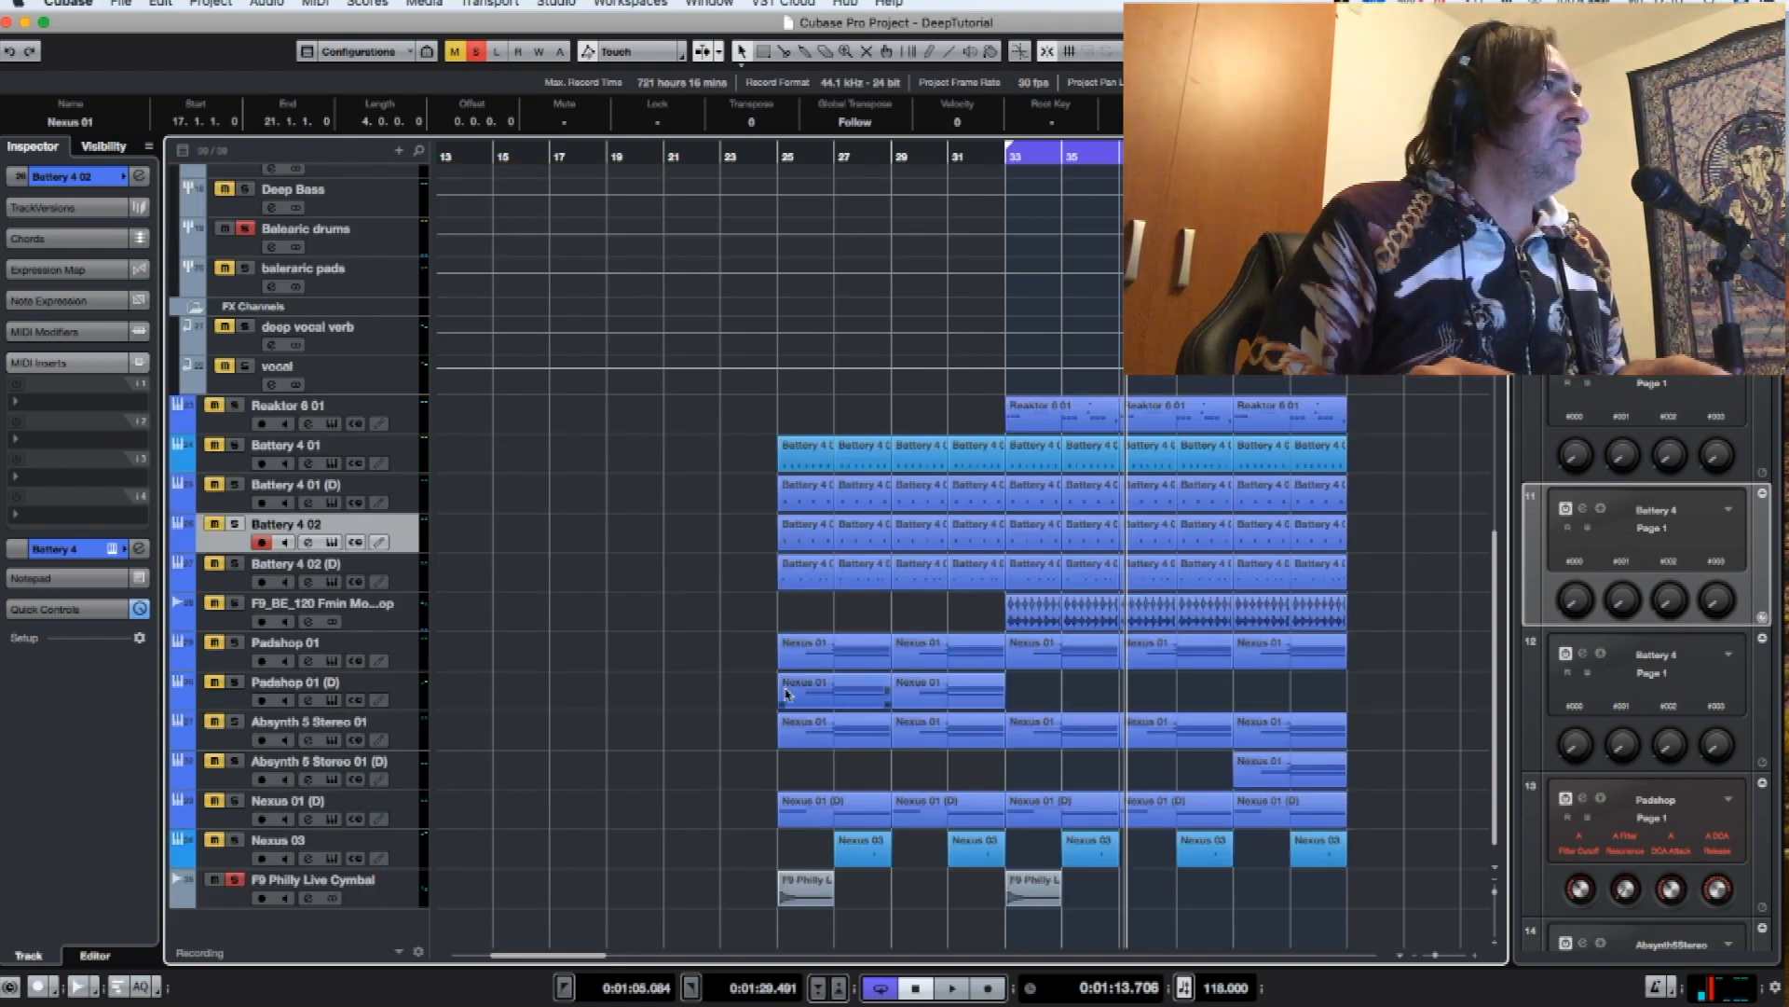
left_click(246, 229)
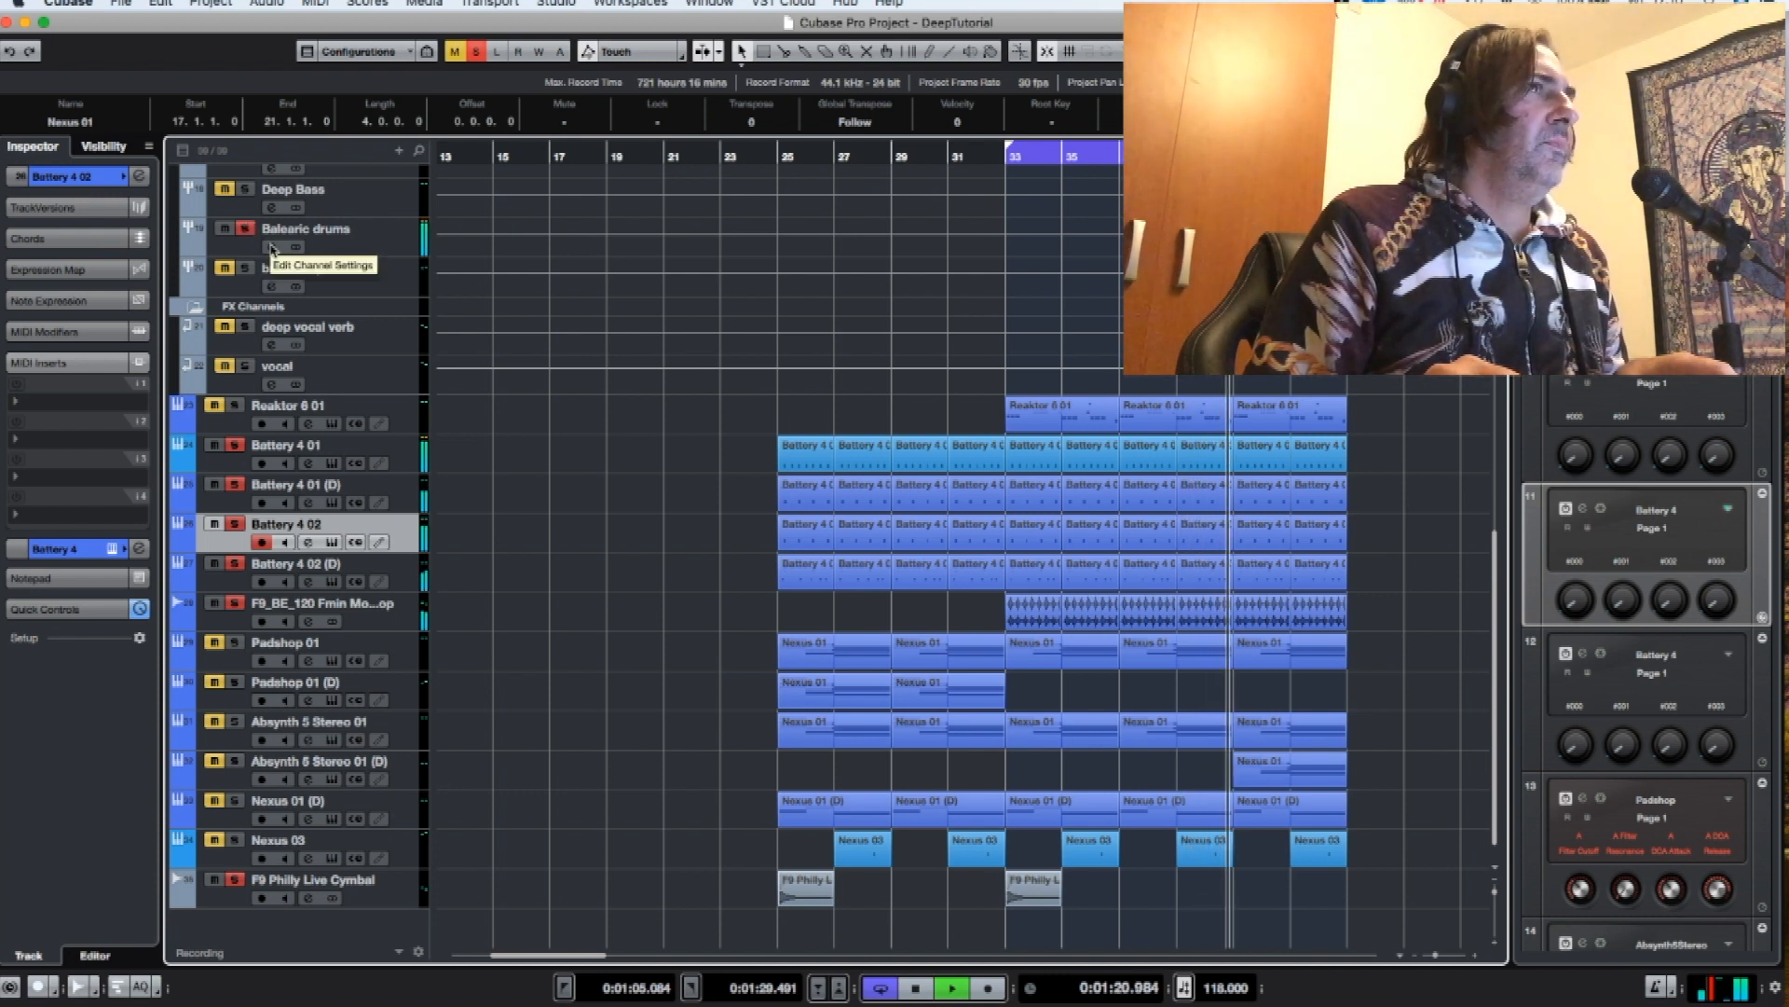
key("space")
- Open the Balearic drums channel settings, inspect the UAD Ampex ATR-102 insert, and close both windows
left_click(271, 248)
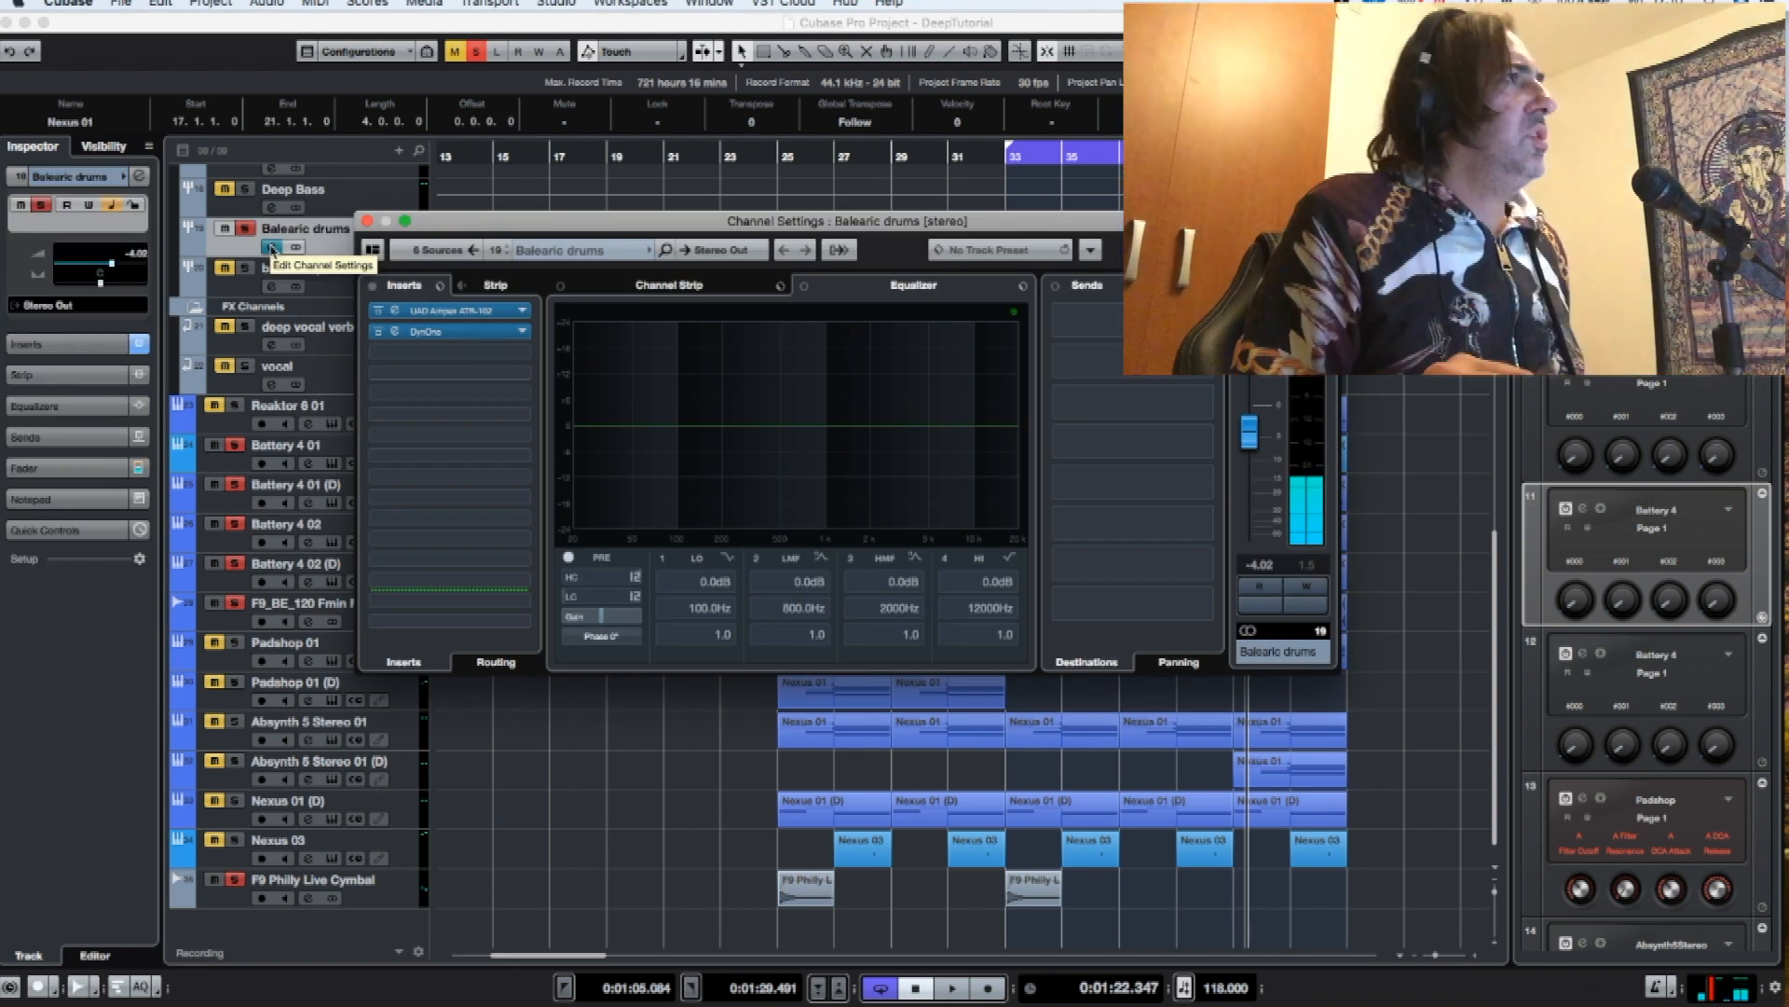
double_click(392, 314)
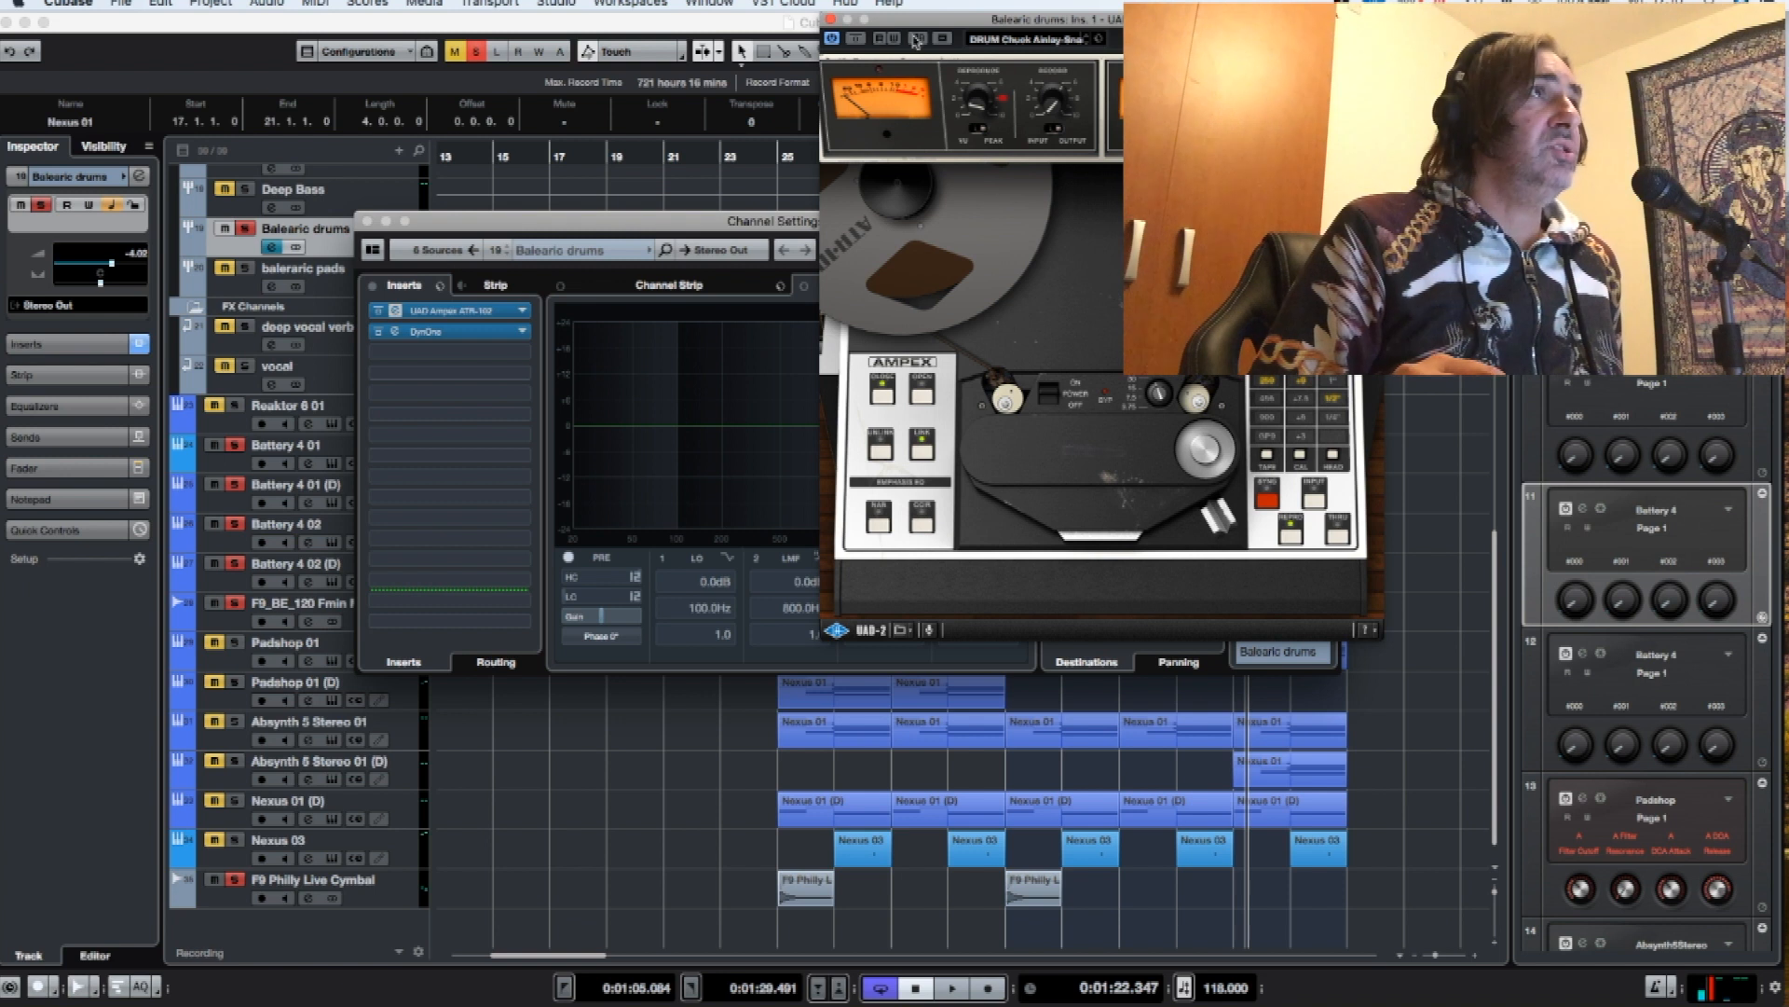
left_click(832, 19)
left_click(368, 222)
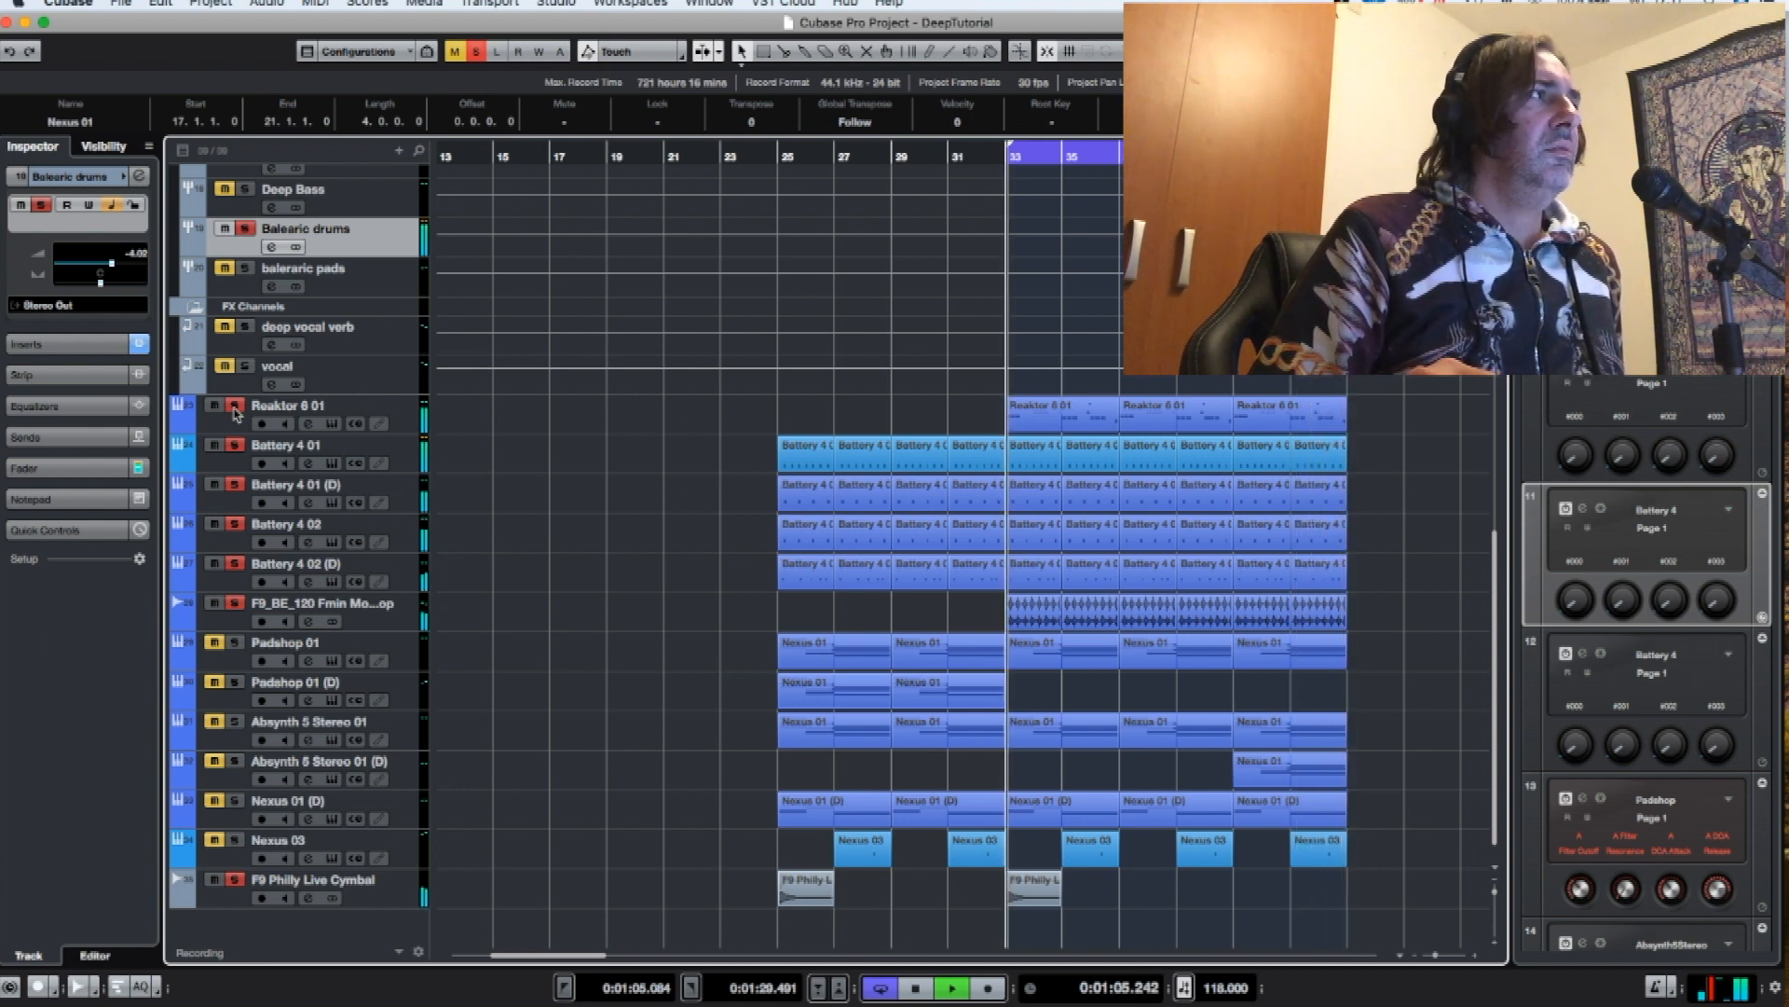
- Inspect Reaktor 6 01's channel settings and its Monark instrument during playback, stop playing, and close the instrument
left_click(238, 427)
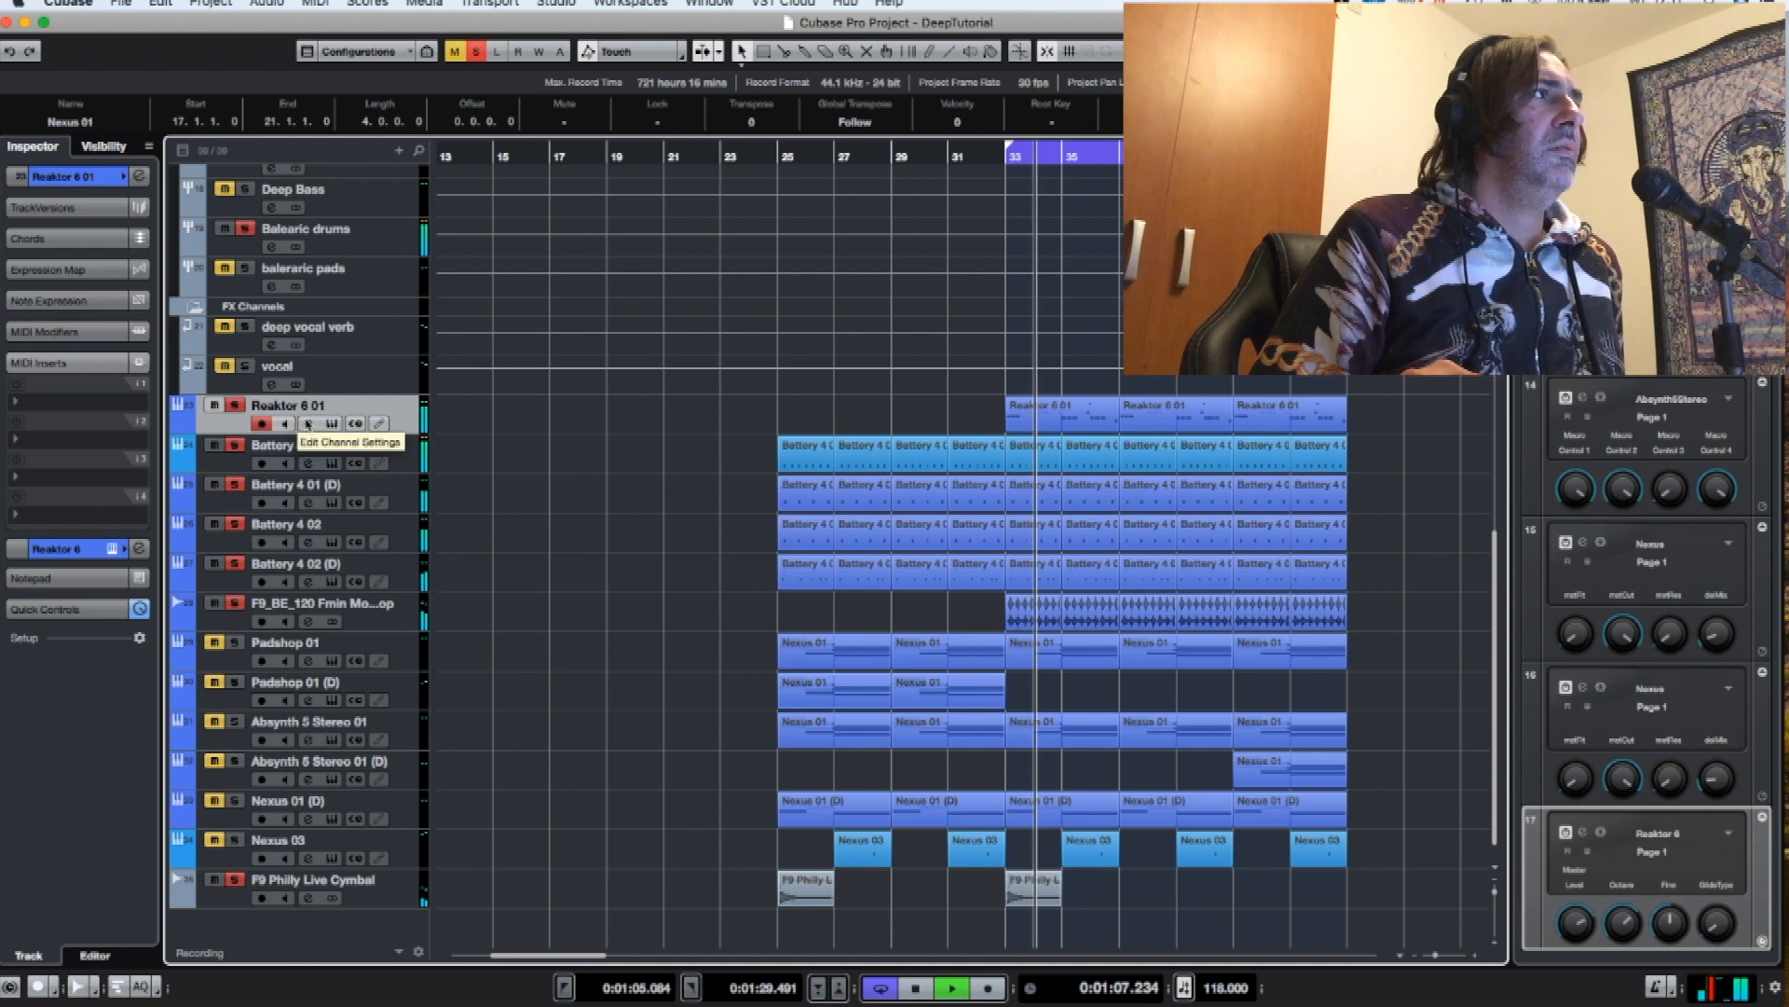
left_click(308, 424)
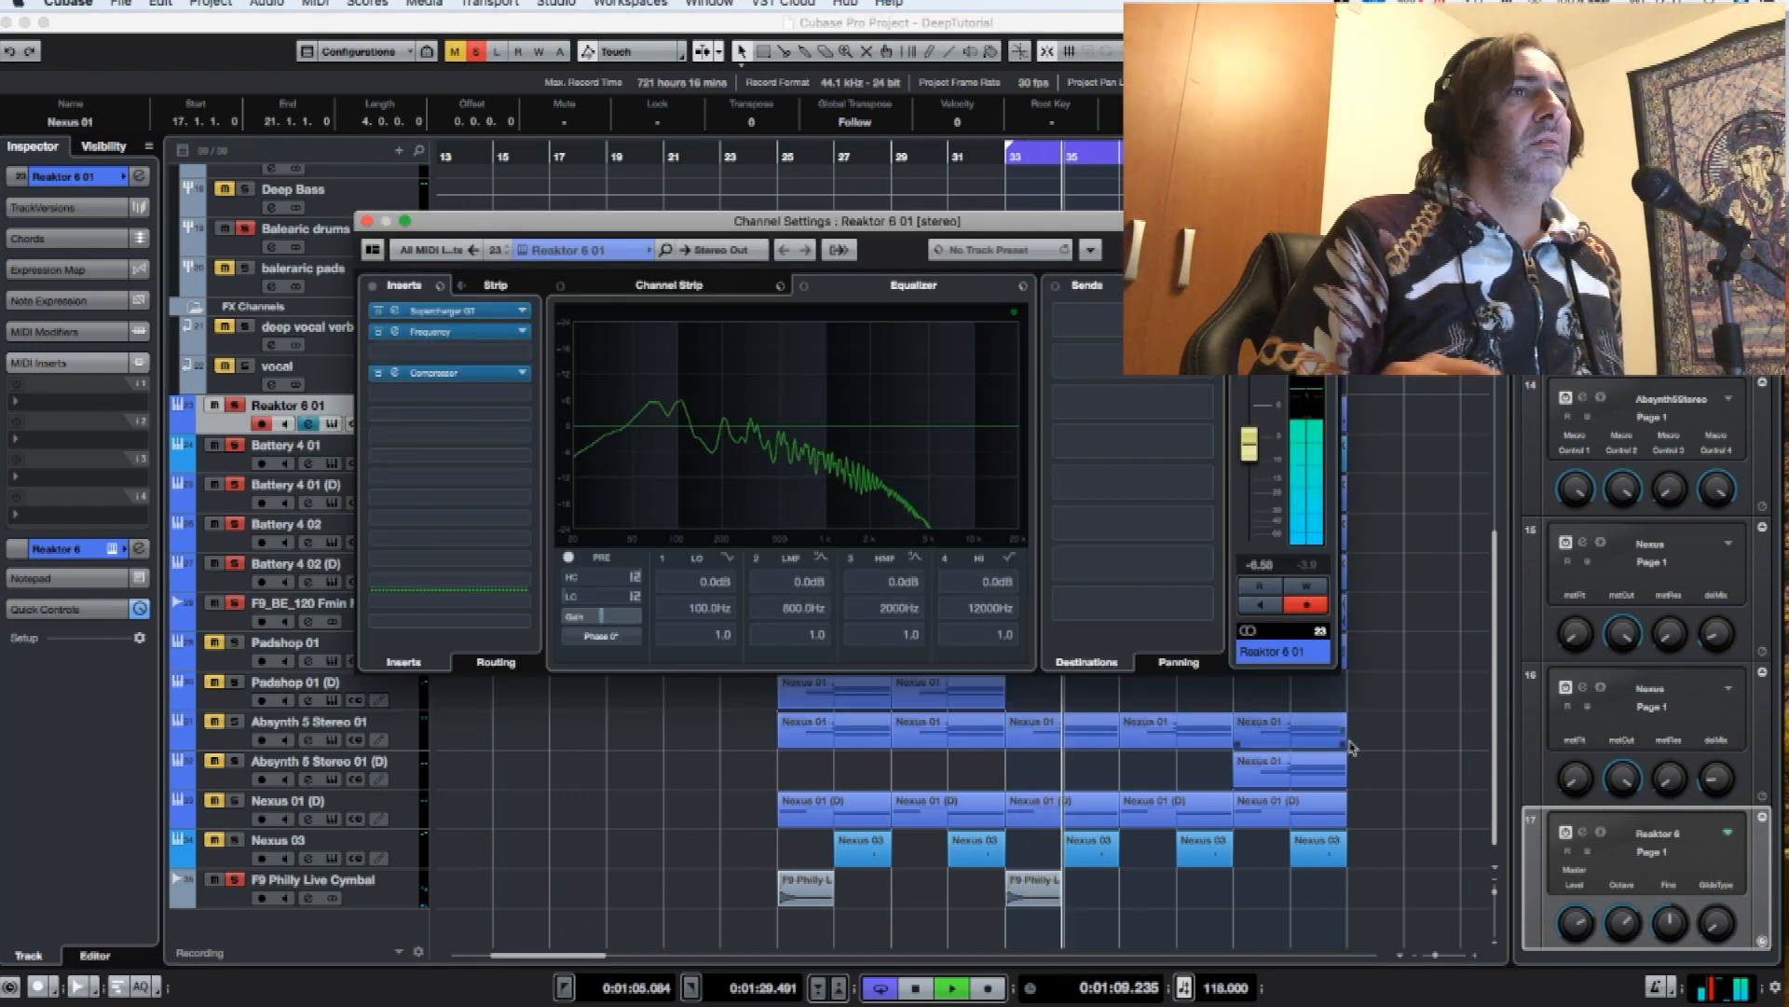
left_click(1583, 831)
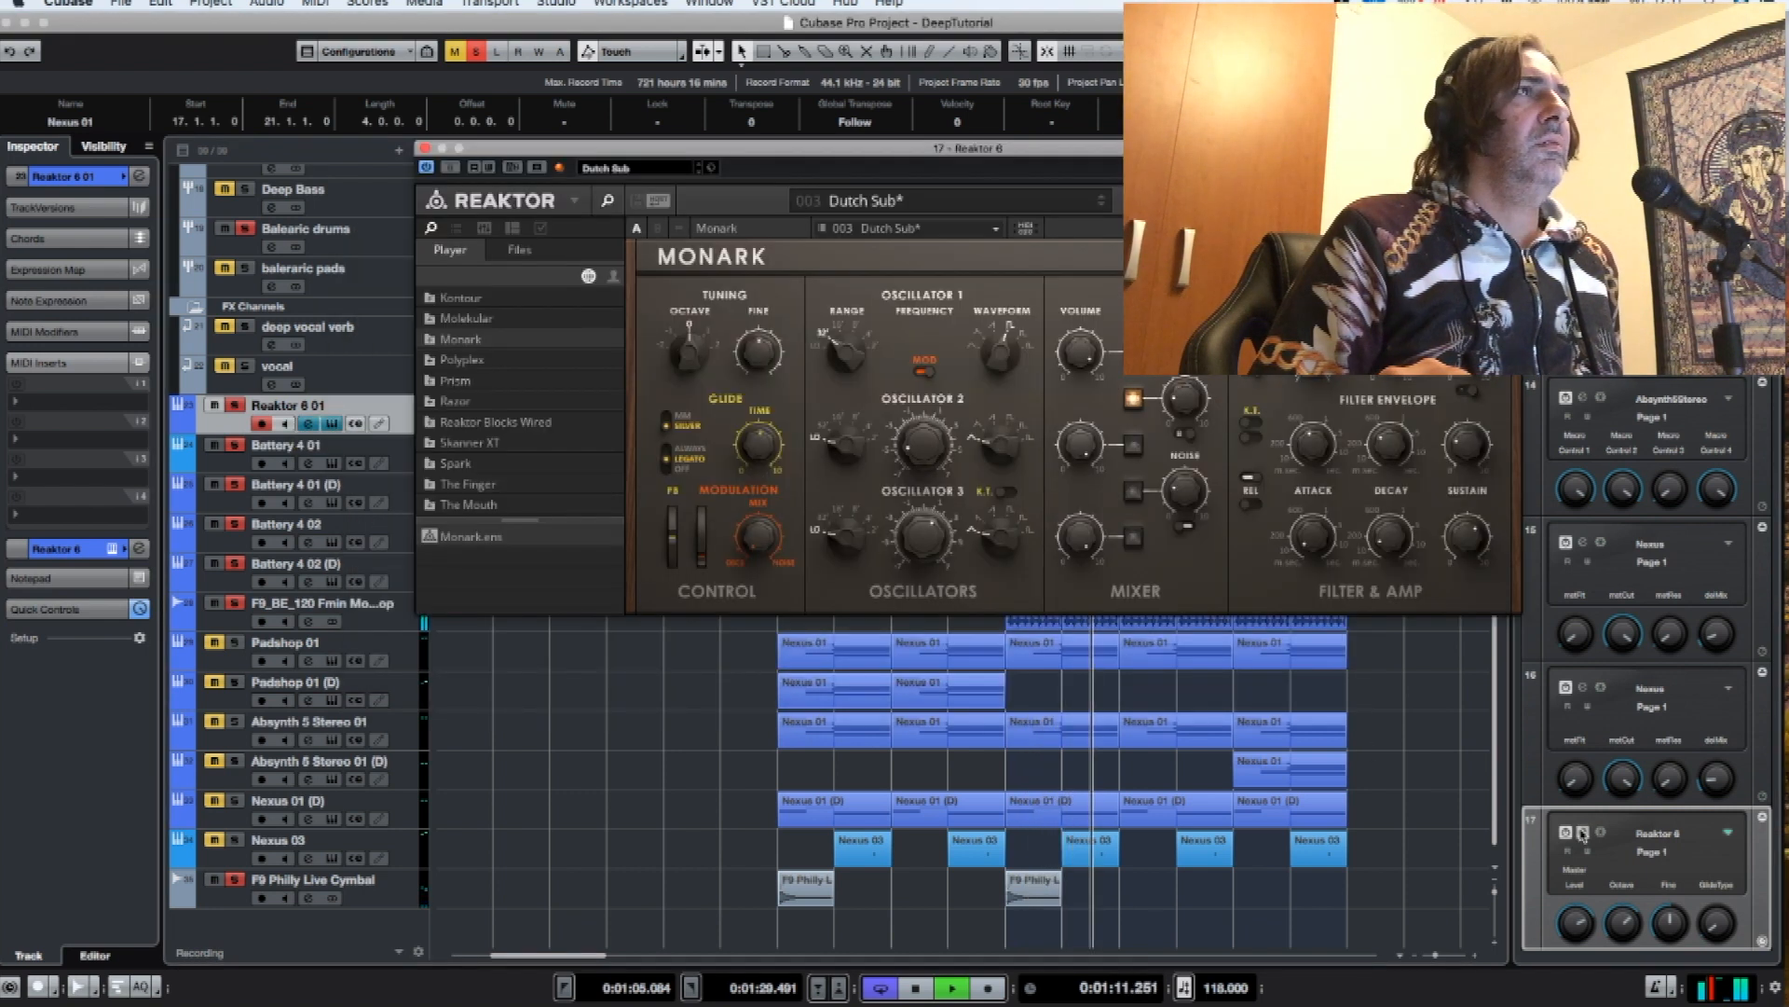
key("space")
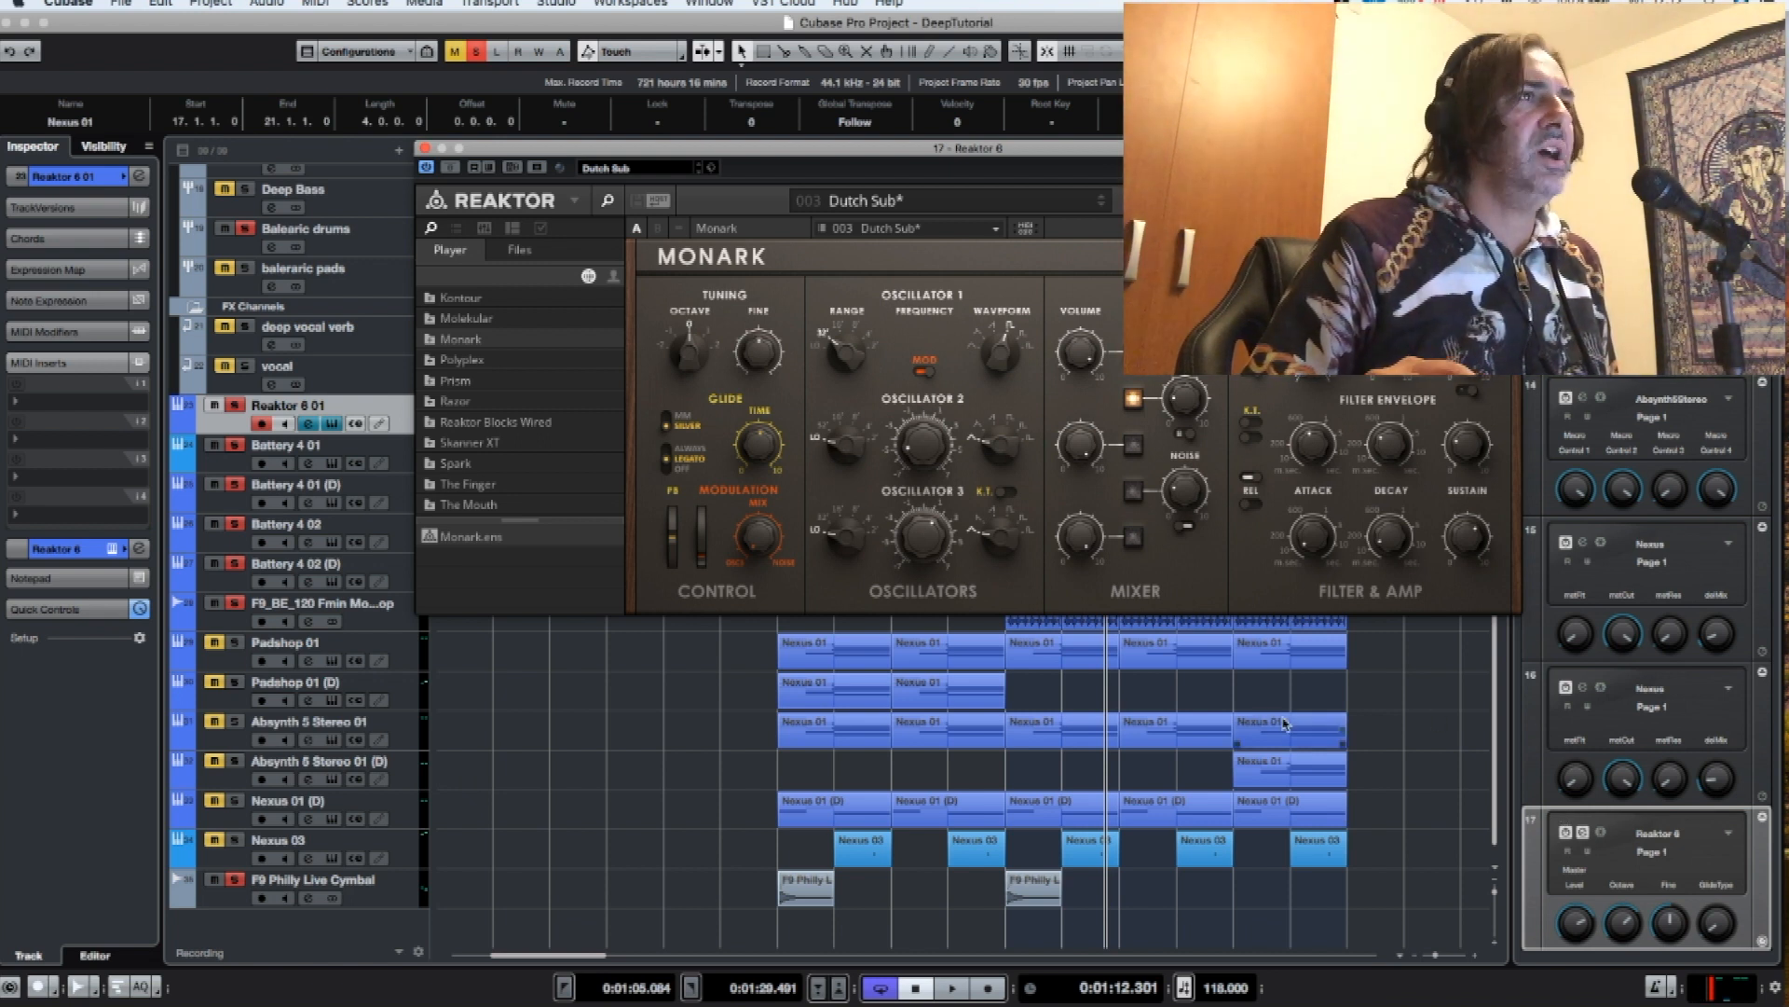
left_click(425, 149)
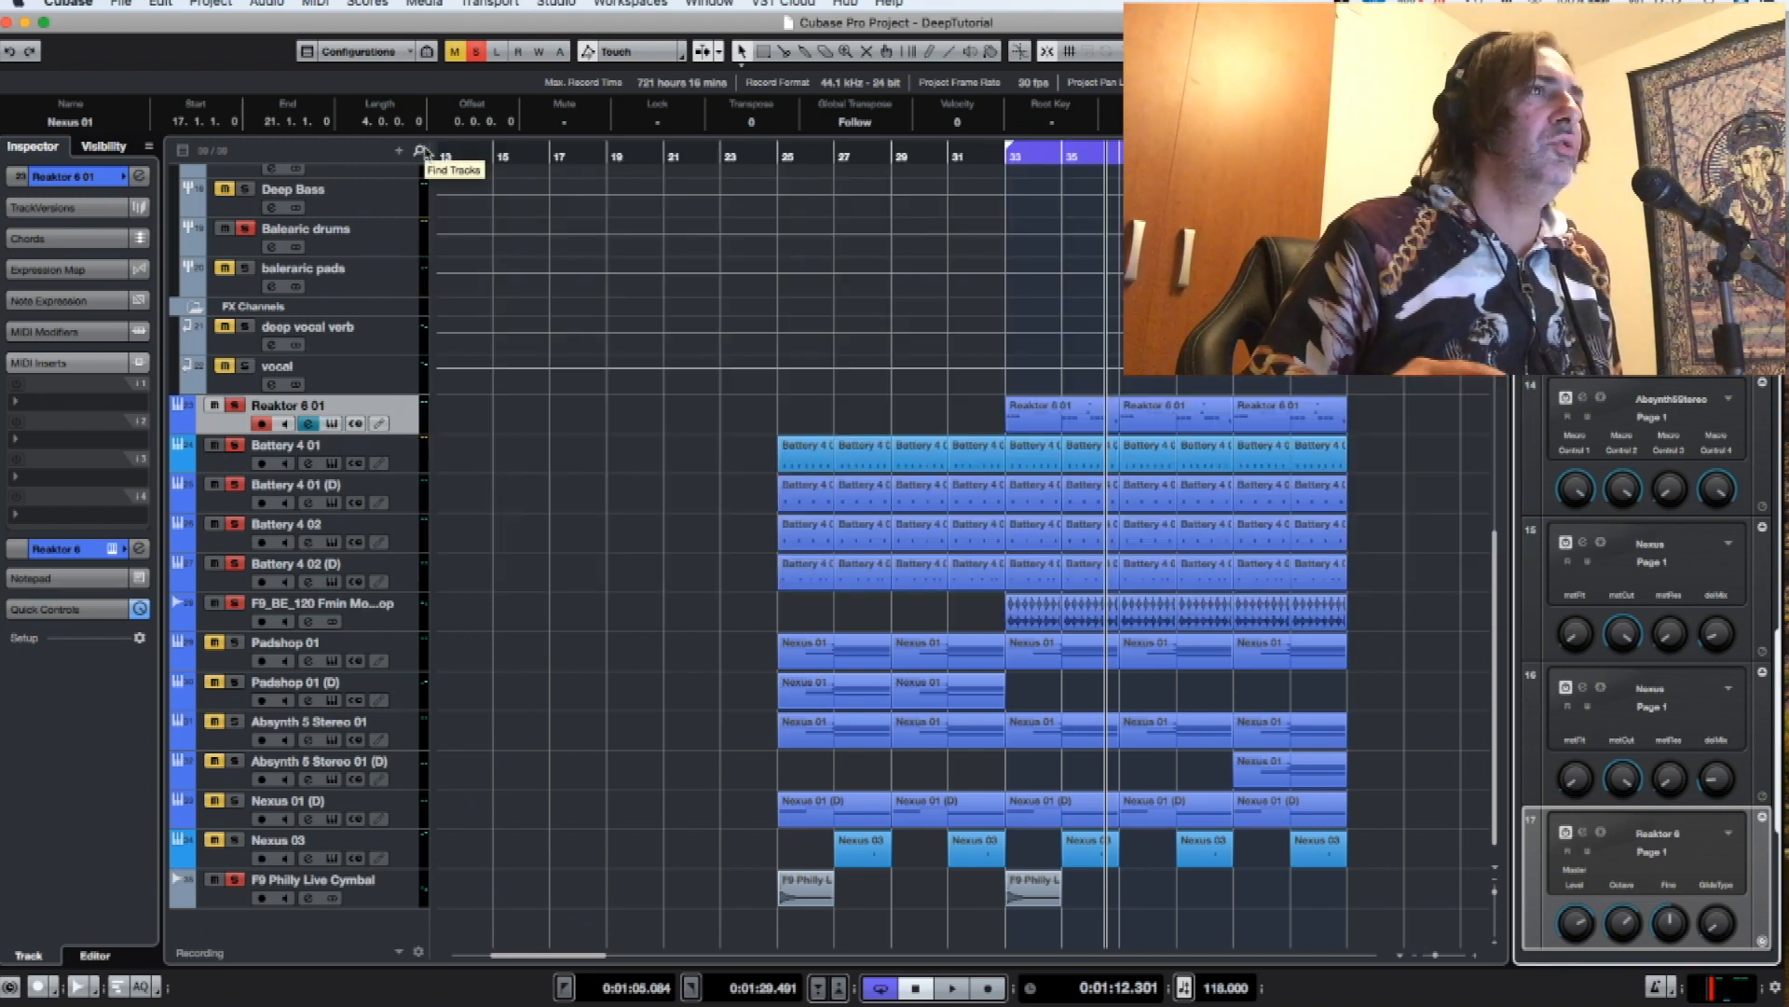
- Clear all solos and solo the Padshop, Absynth and Nexus 01 (D) tracks
left_click(476, 56)
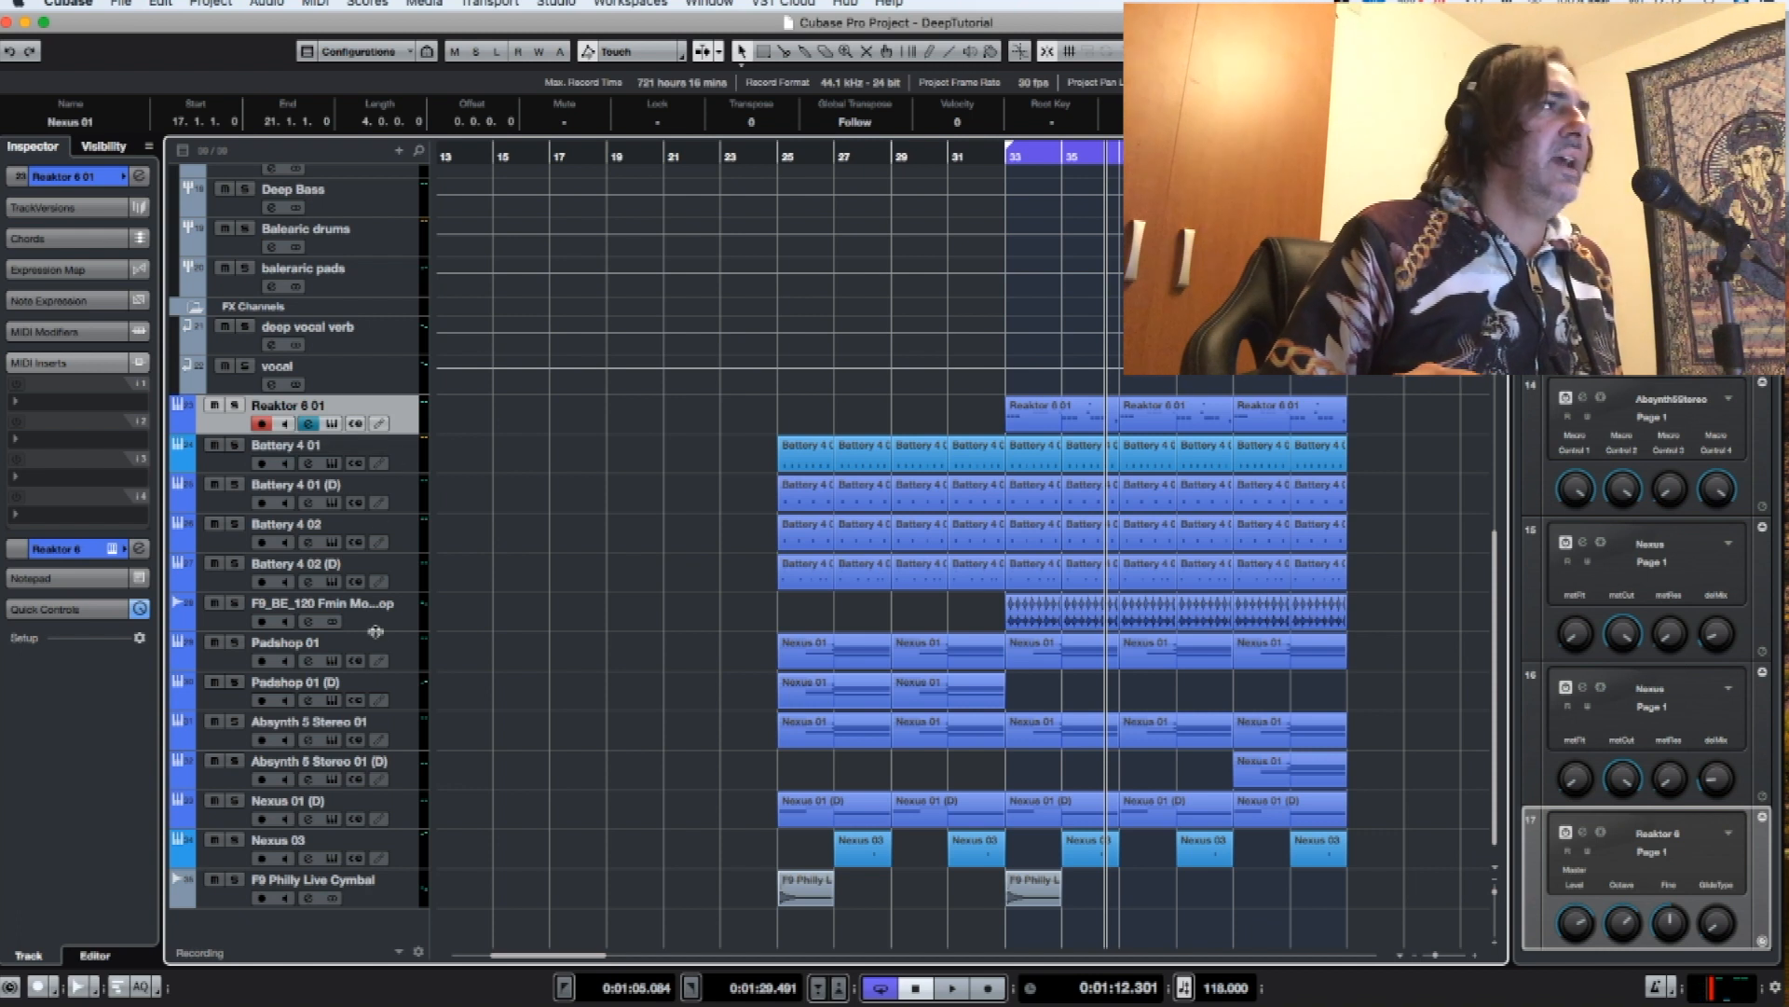
left_click(234, 643)
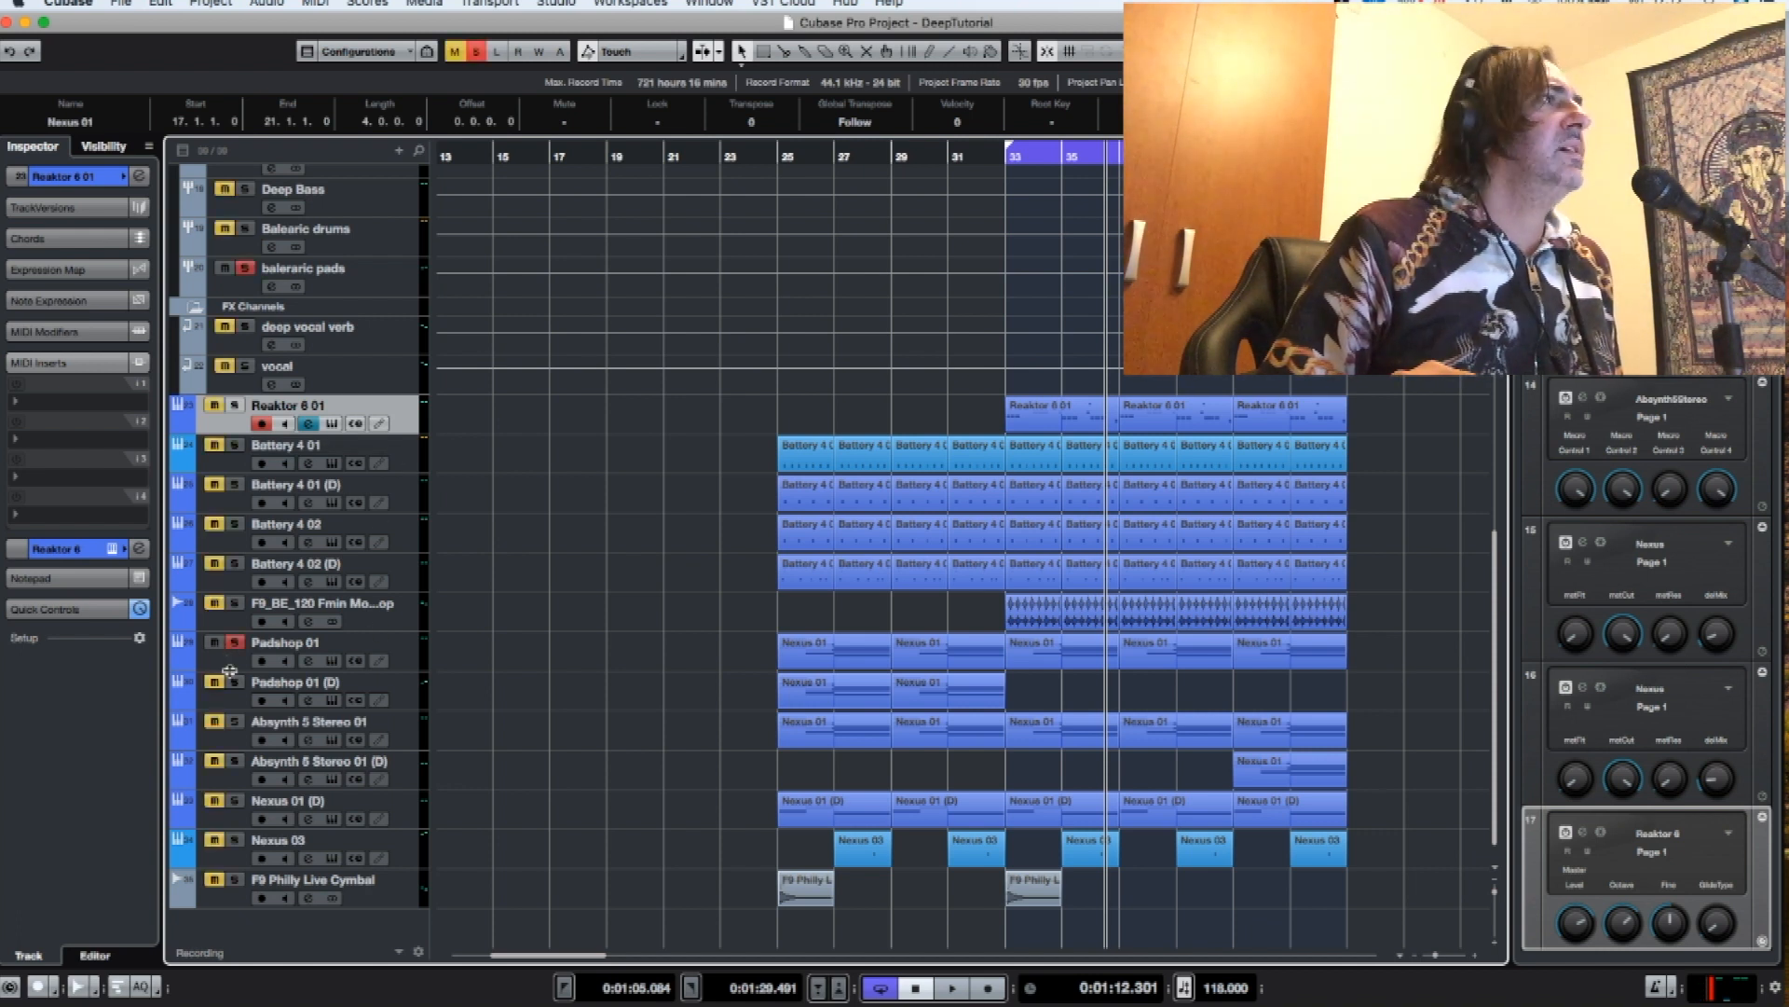
left_click(236, 723)
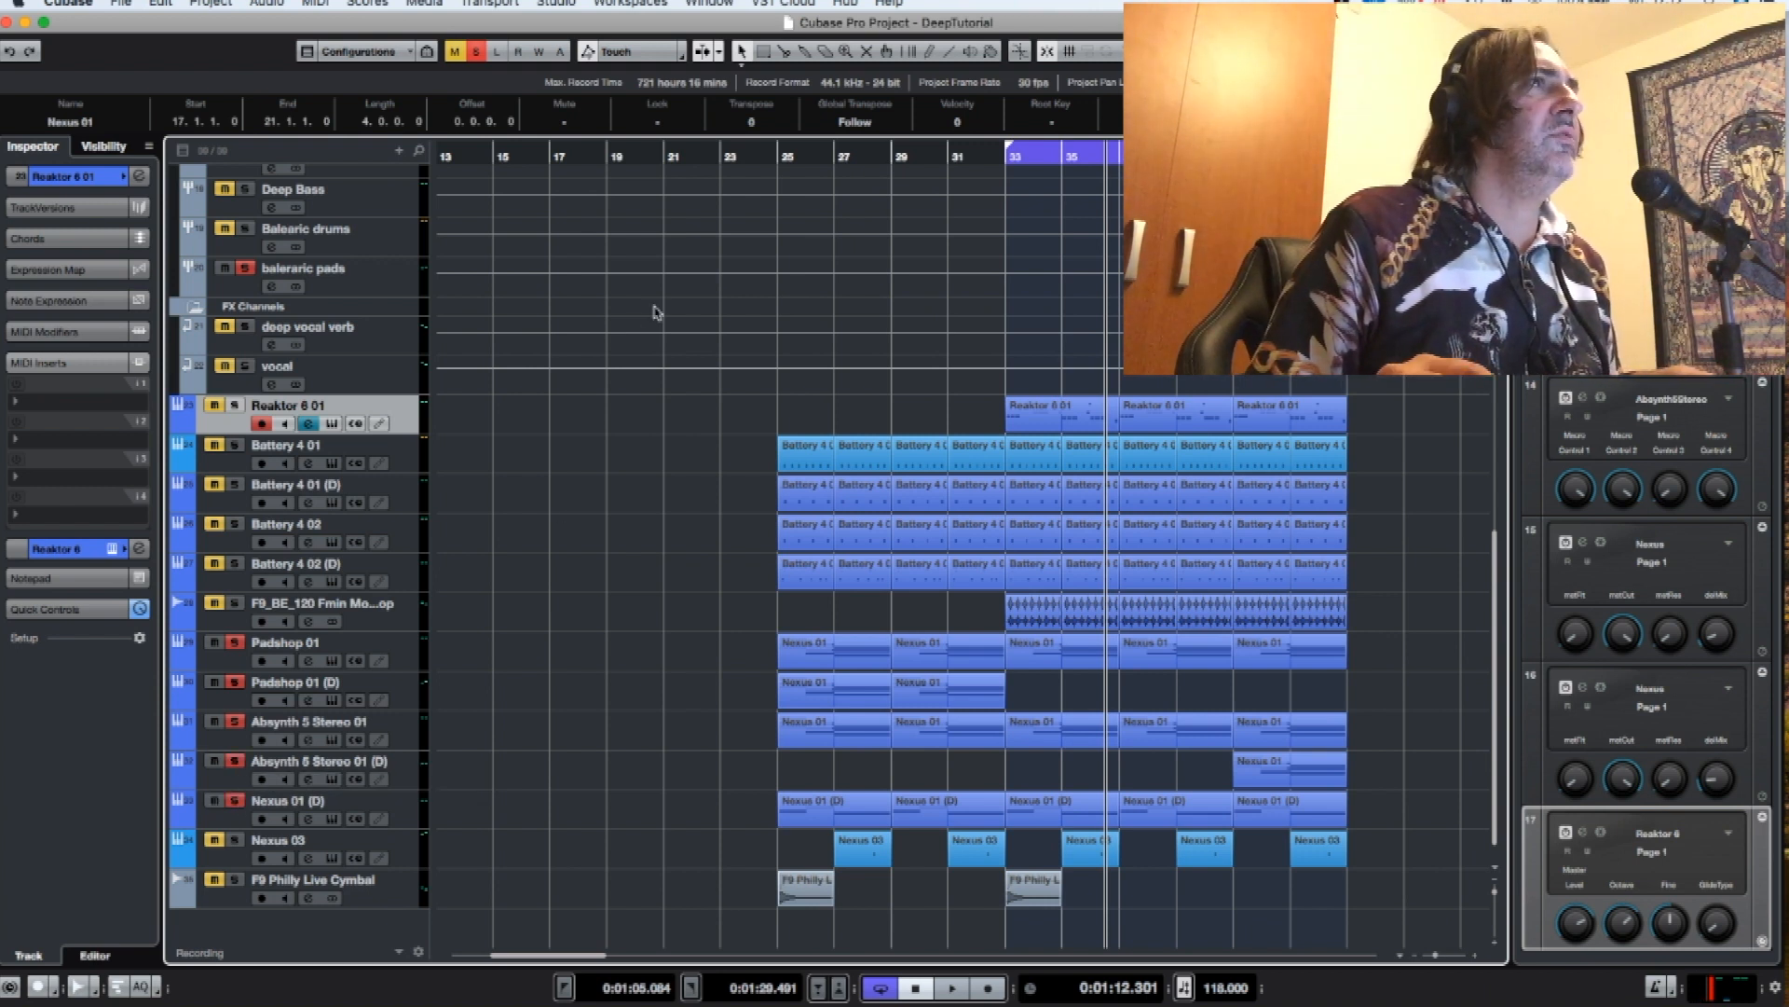
- Open the Padshop instrument of Padshop 01, audition that track alone, and move the instrument window off the arrangement
left_click(233, 660)
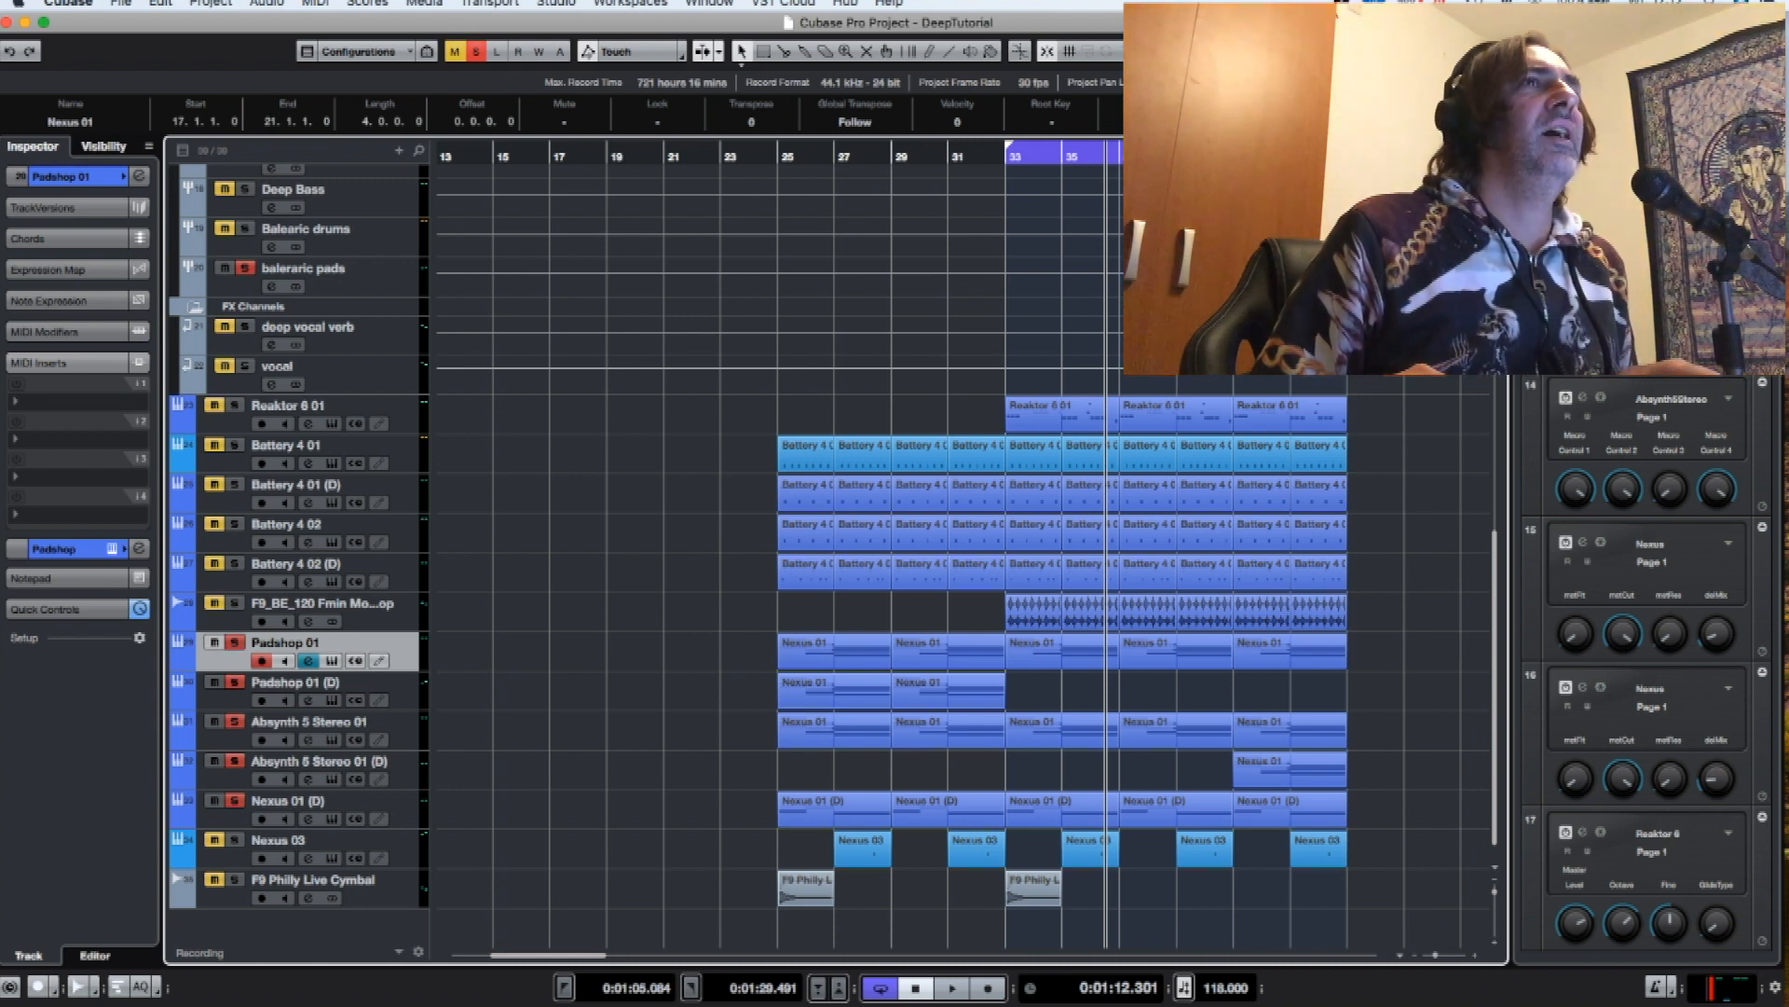
left_click(1582, 252)
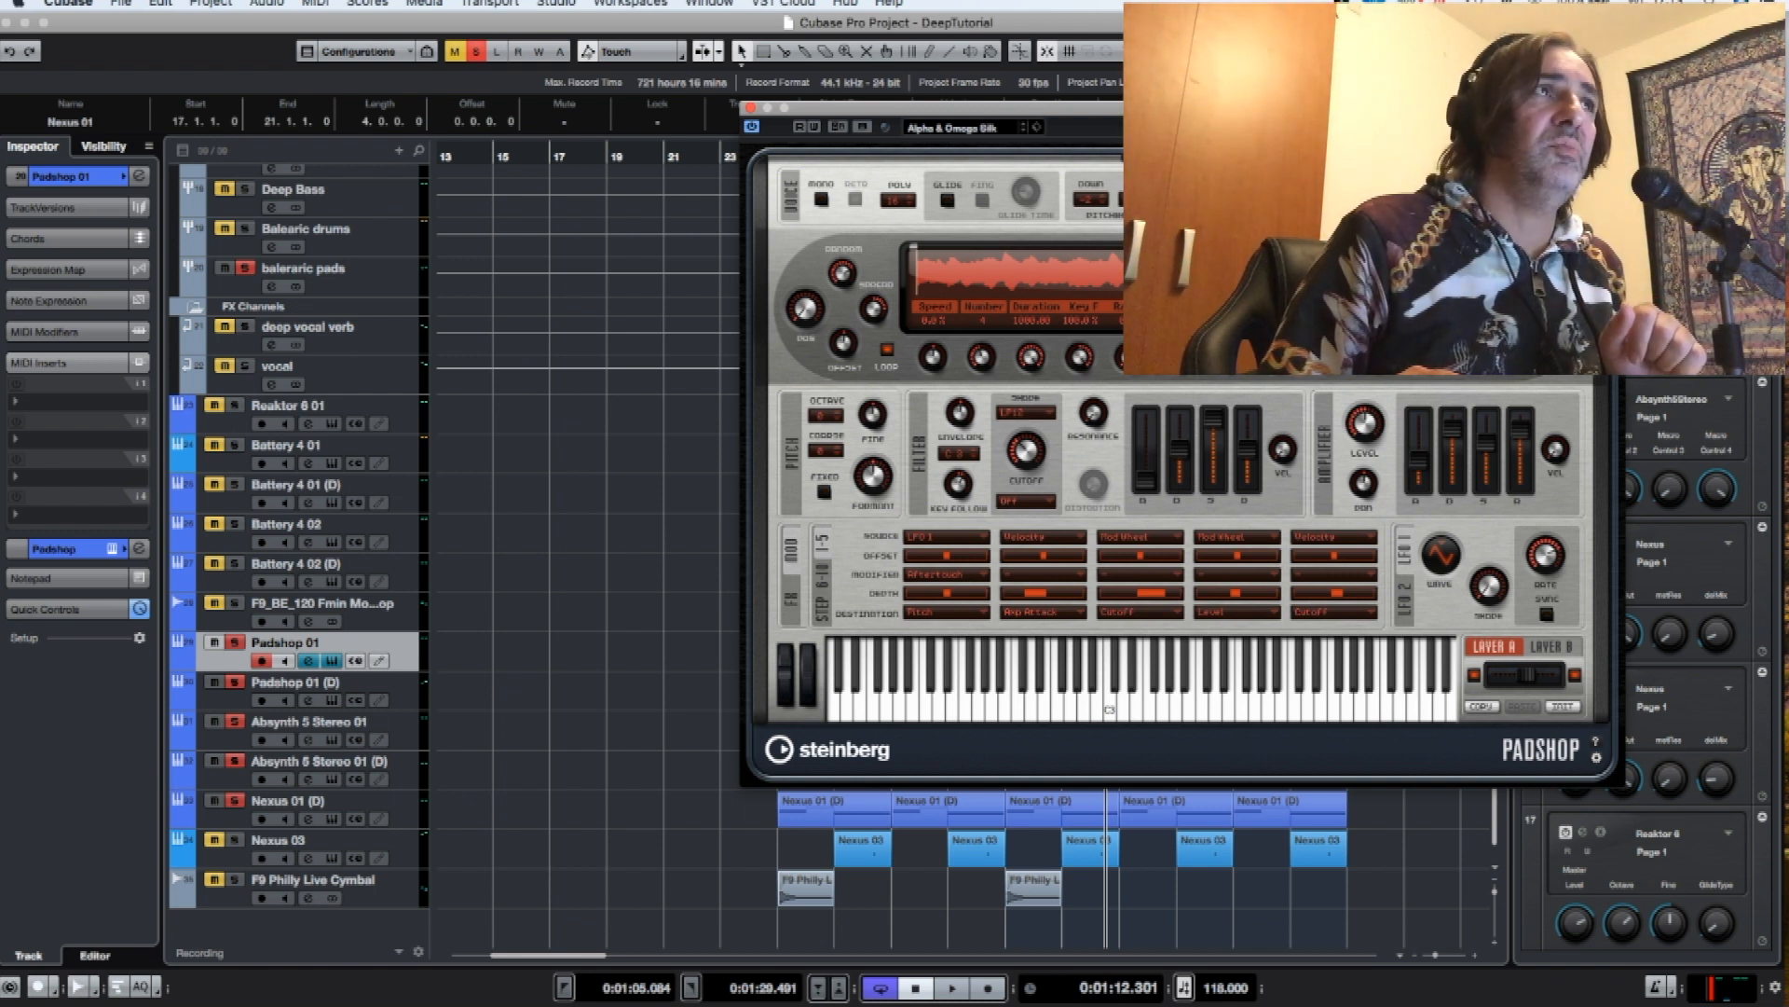
left_click_drag(1165, 112, 834, 167)
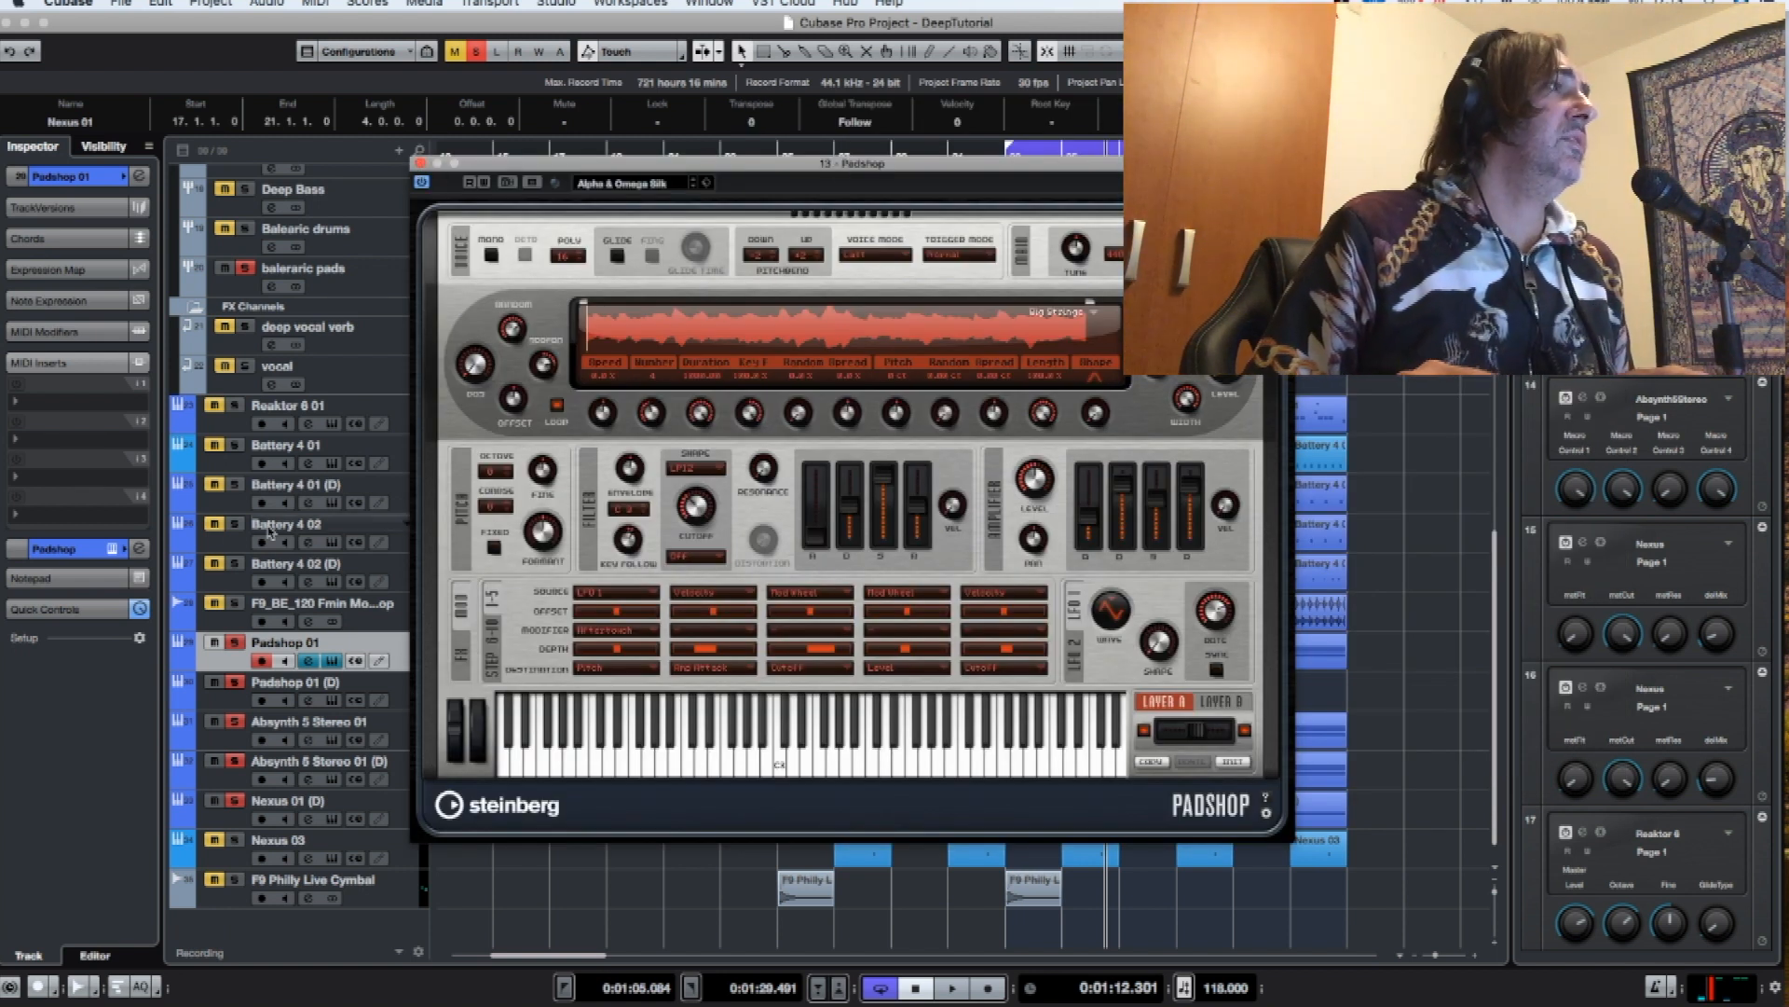
left_click(235, 686)
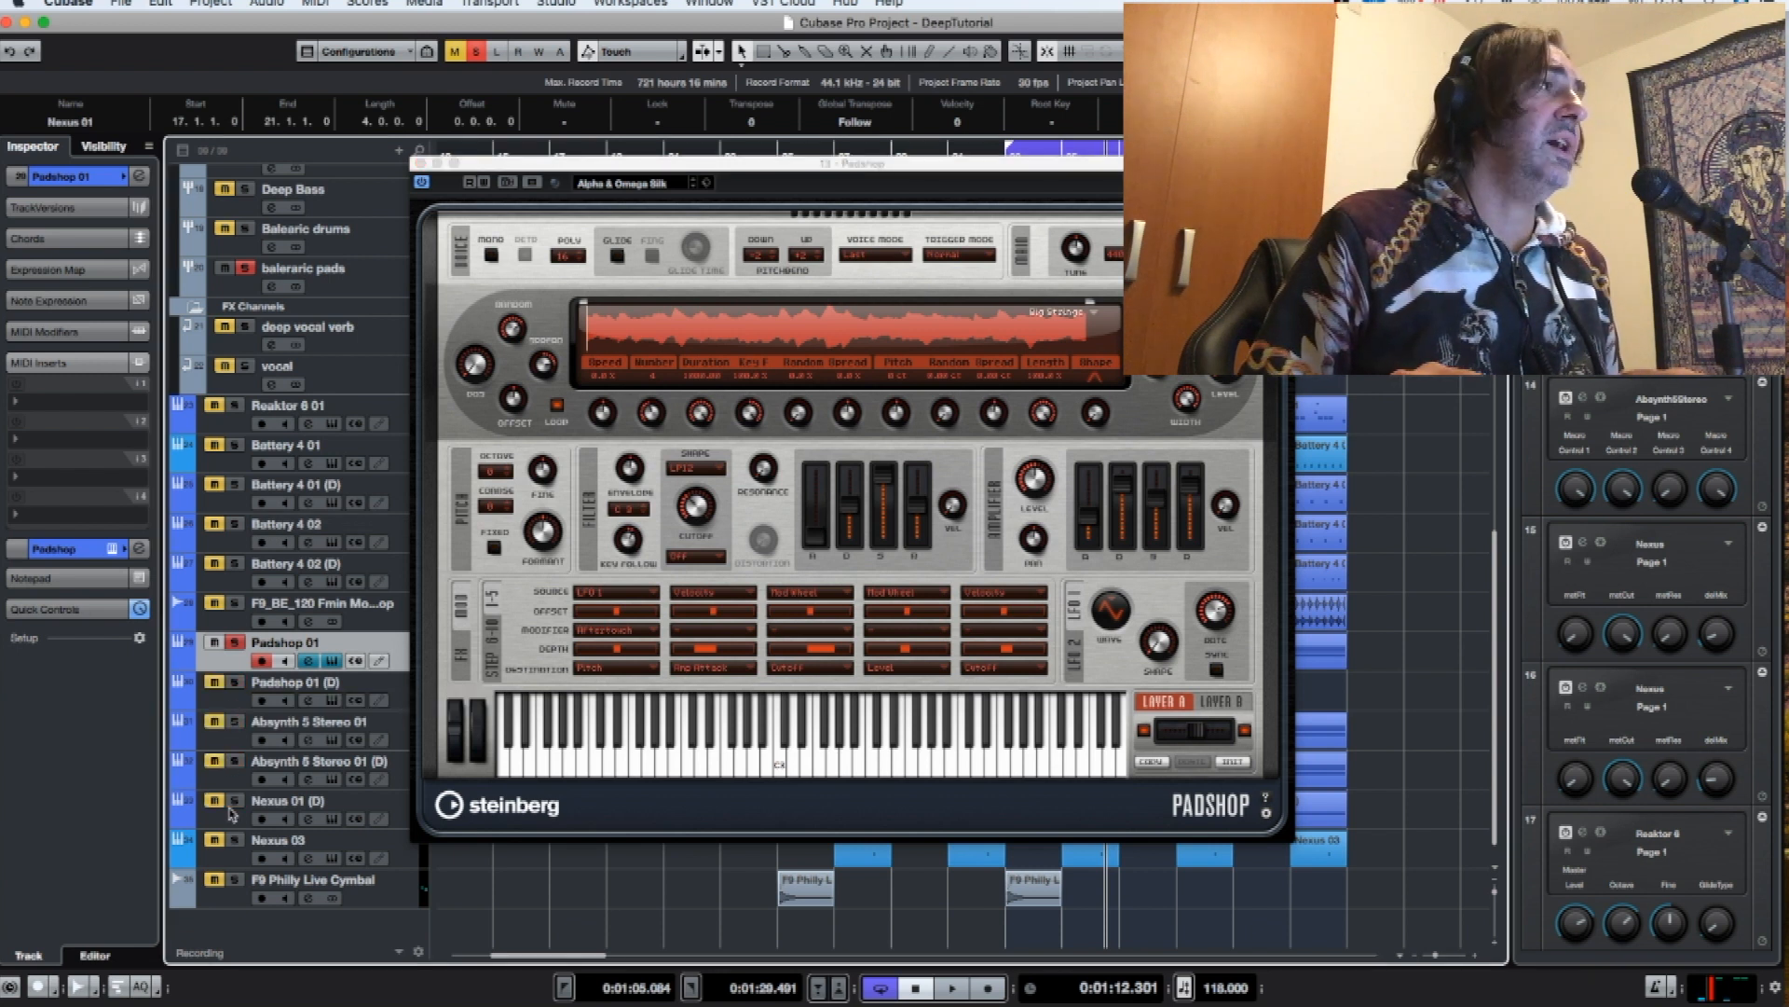
key("space")
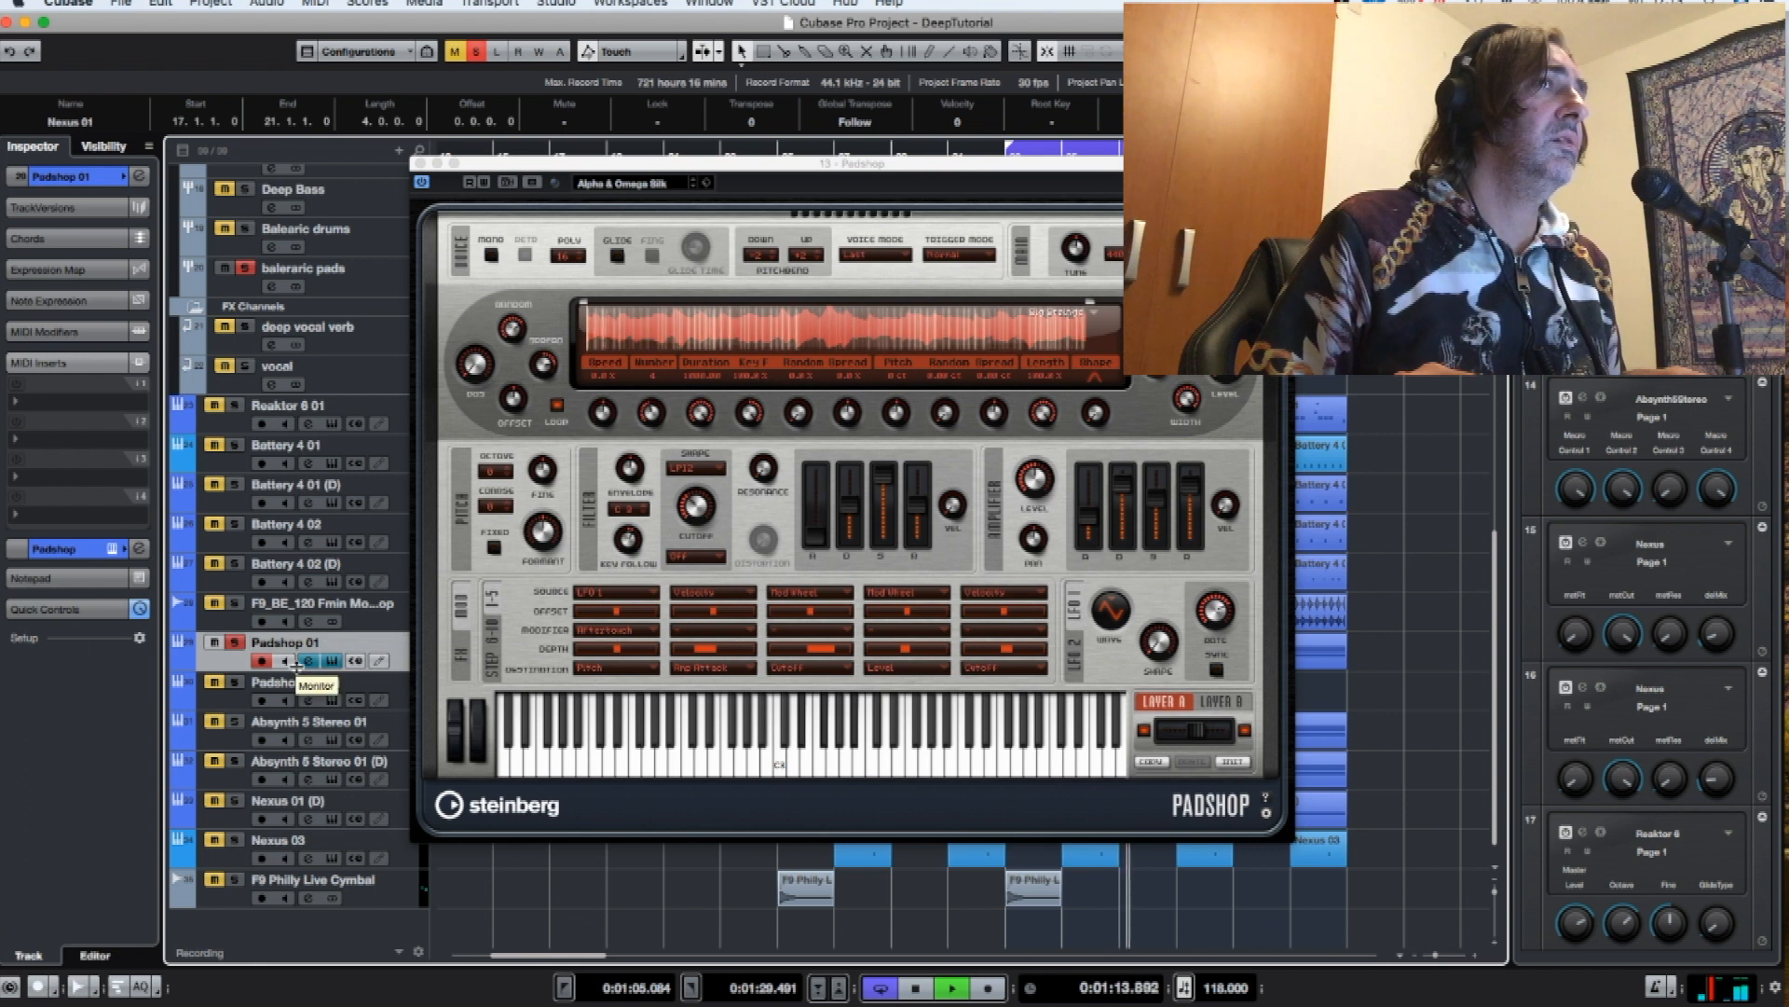
left_click_drag(548, 168, 1320, 172)
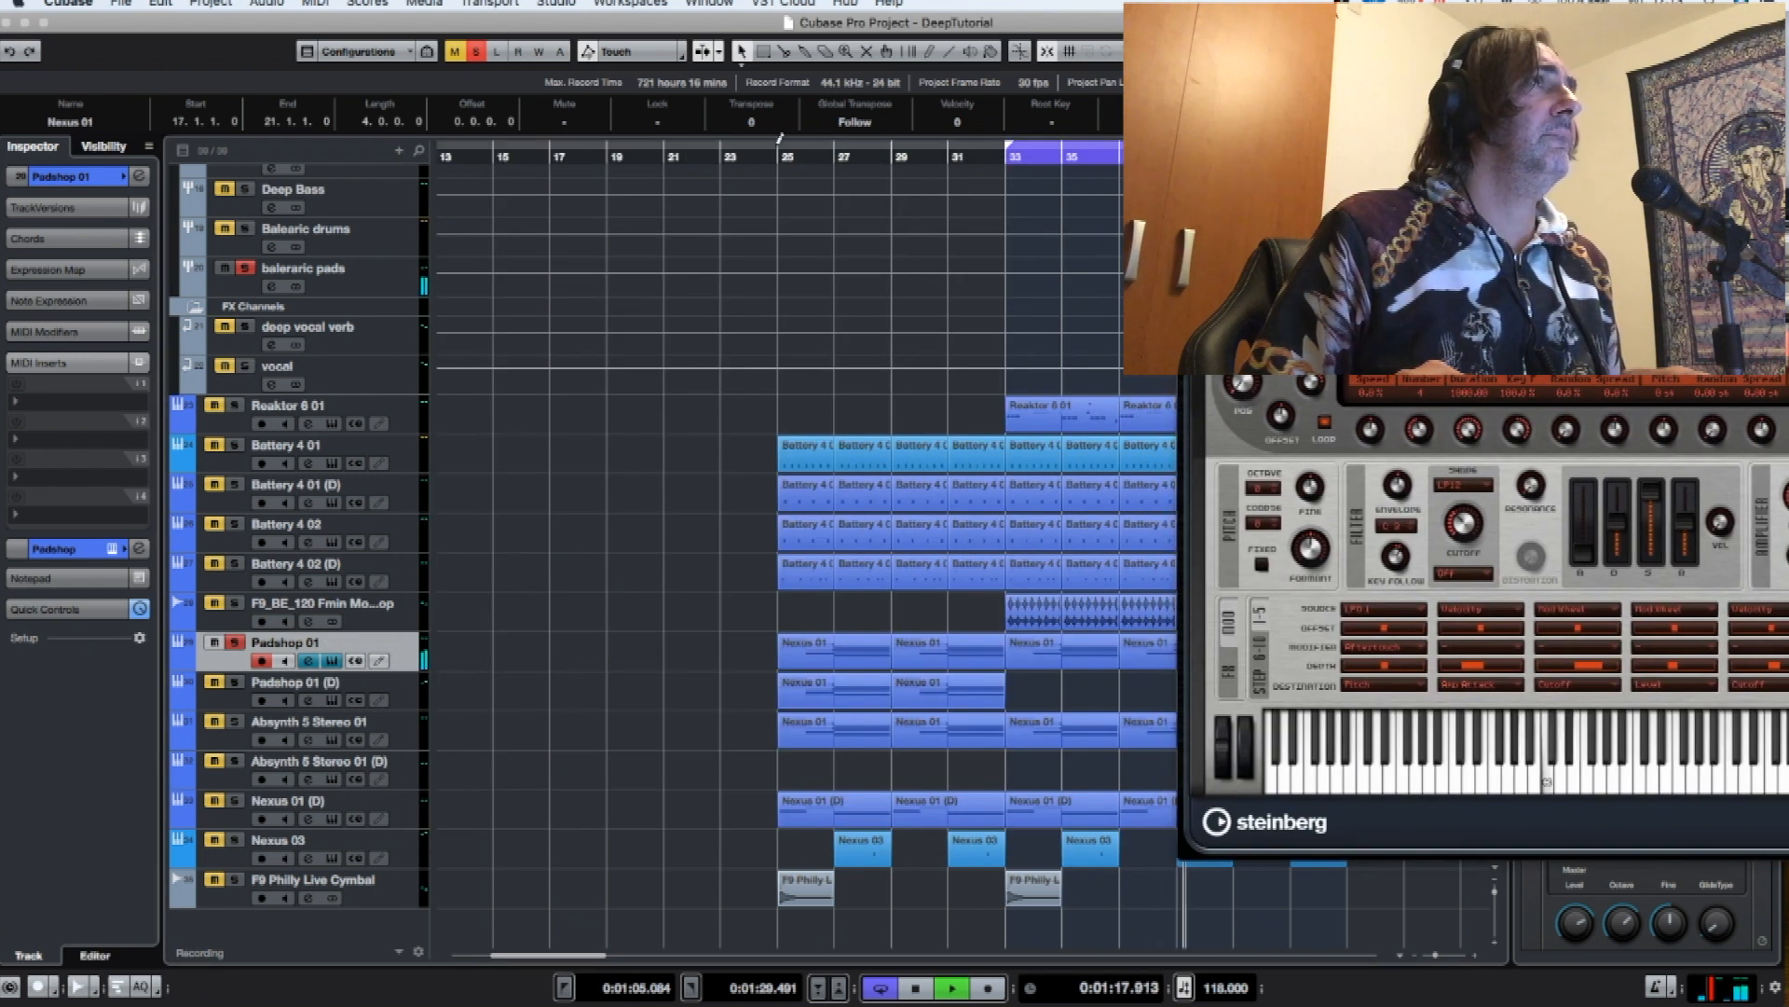
- Set the playback loop to bars 25–33, audition Padshop 01 (D) soloed in place of Padshop 01, and close the Padshop window
left_click_drag(780, 139, 1002, 142)
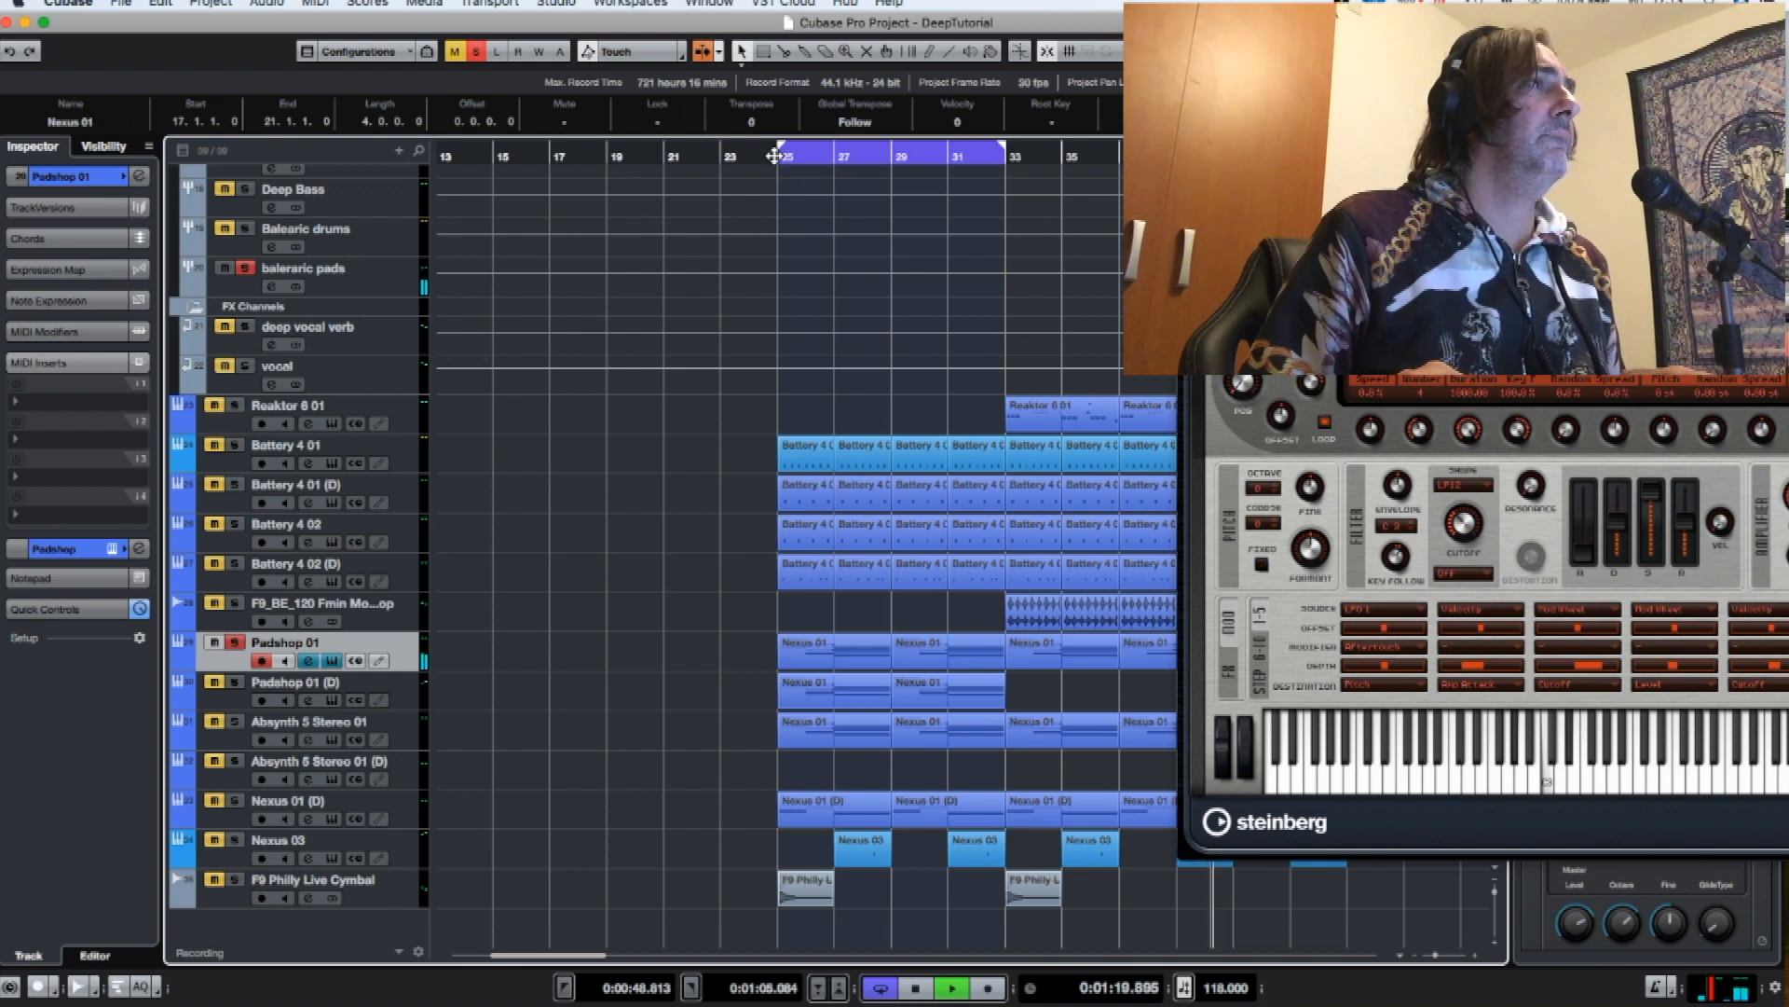
left_click(774, 156)
left_click(237, 682)
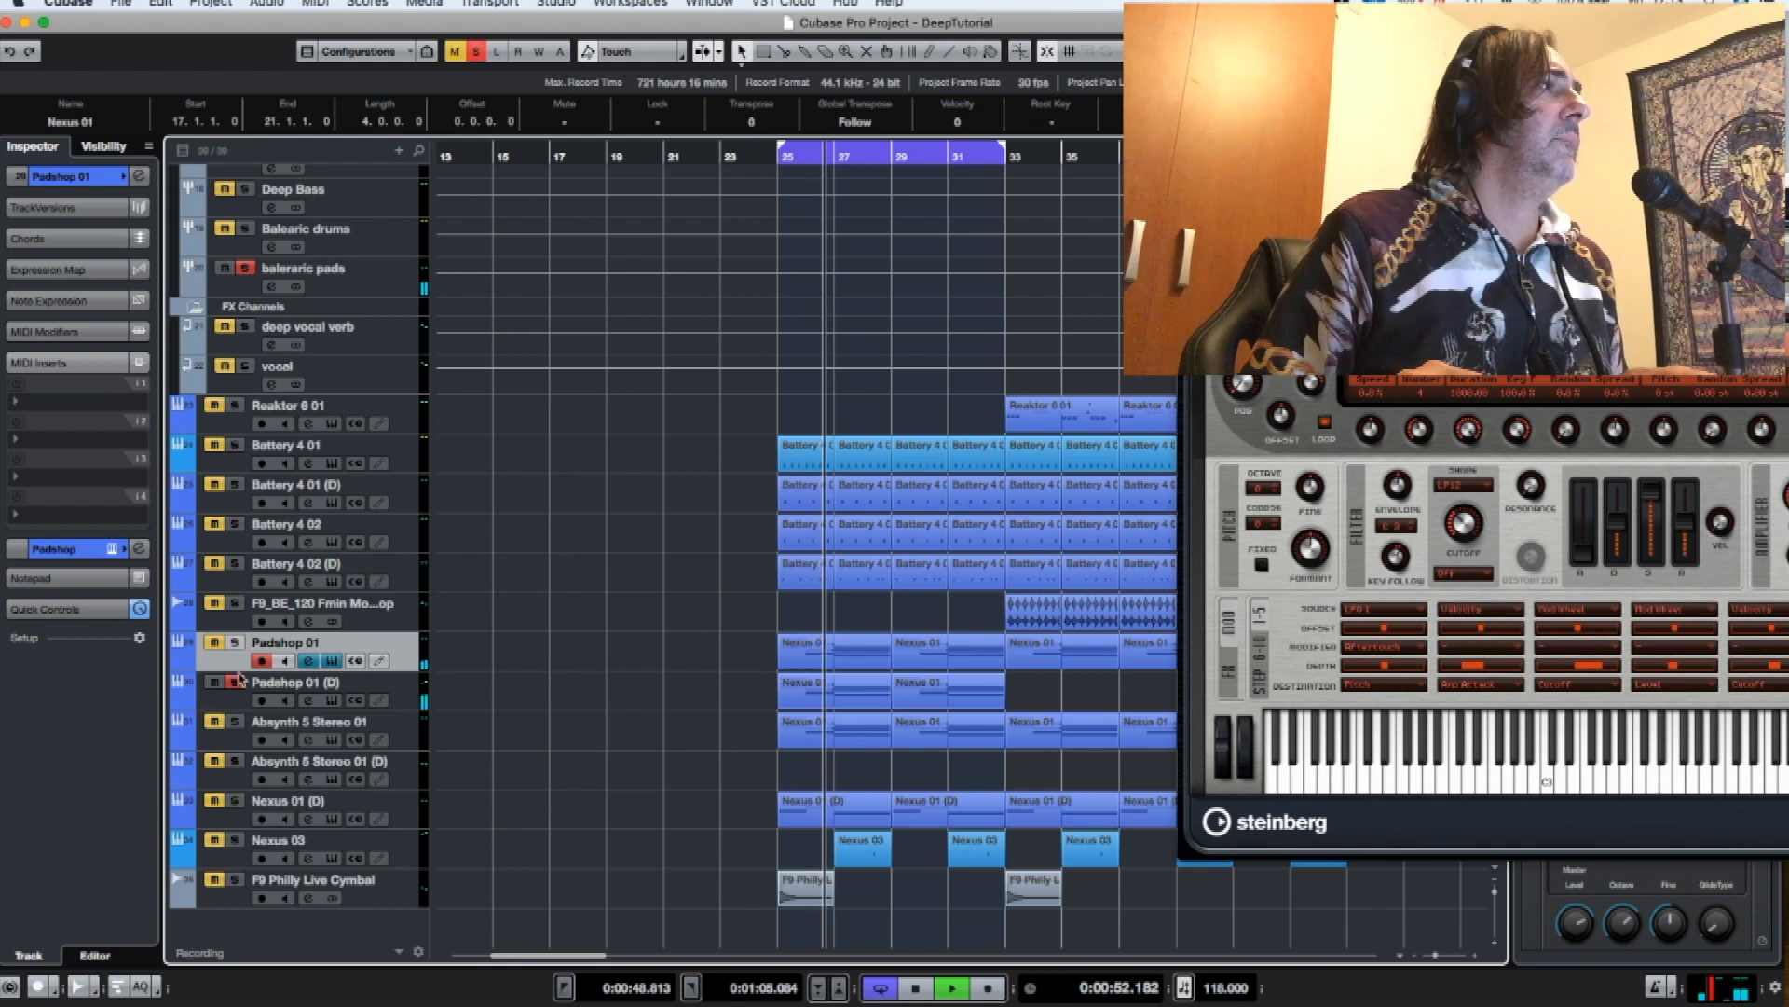
left_click(294, 701)
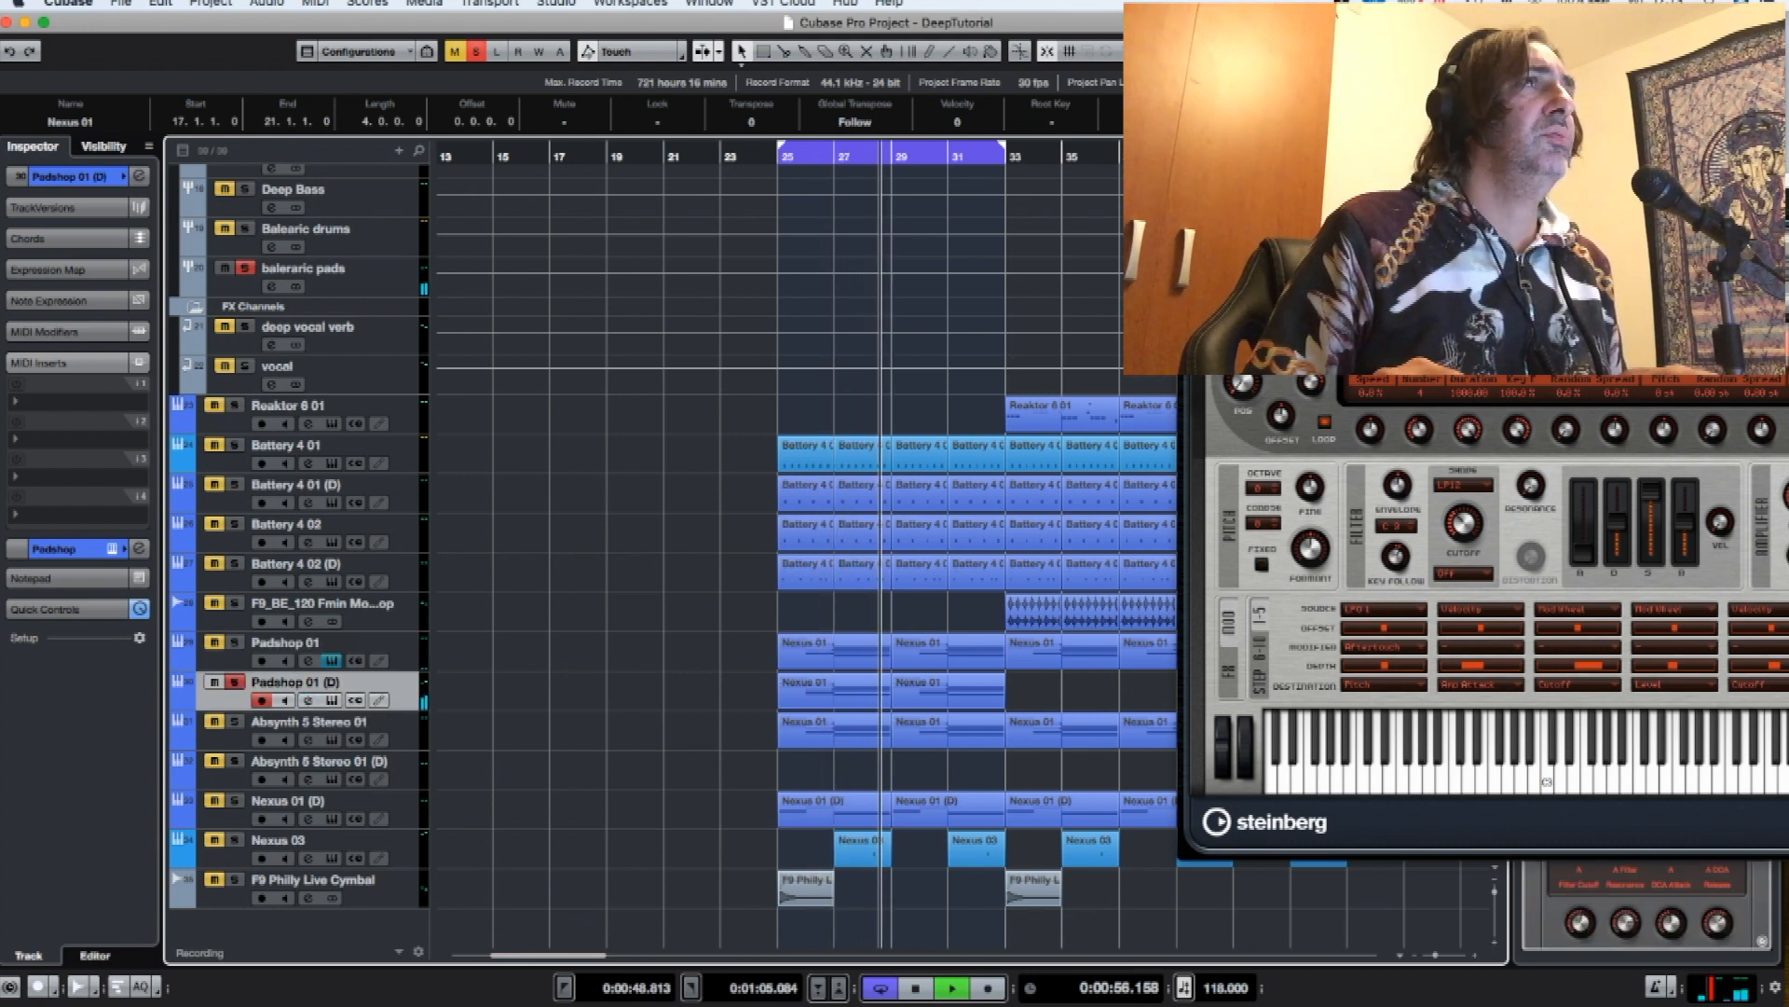
left_click(1193, 138)
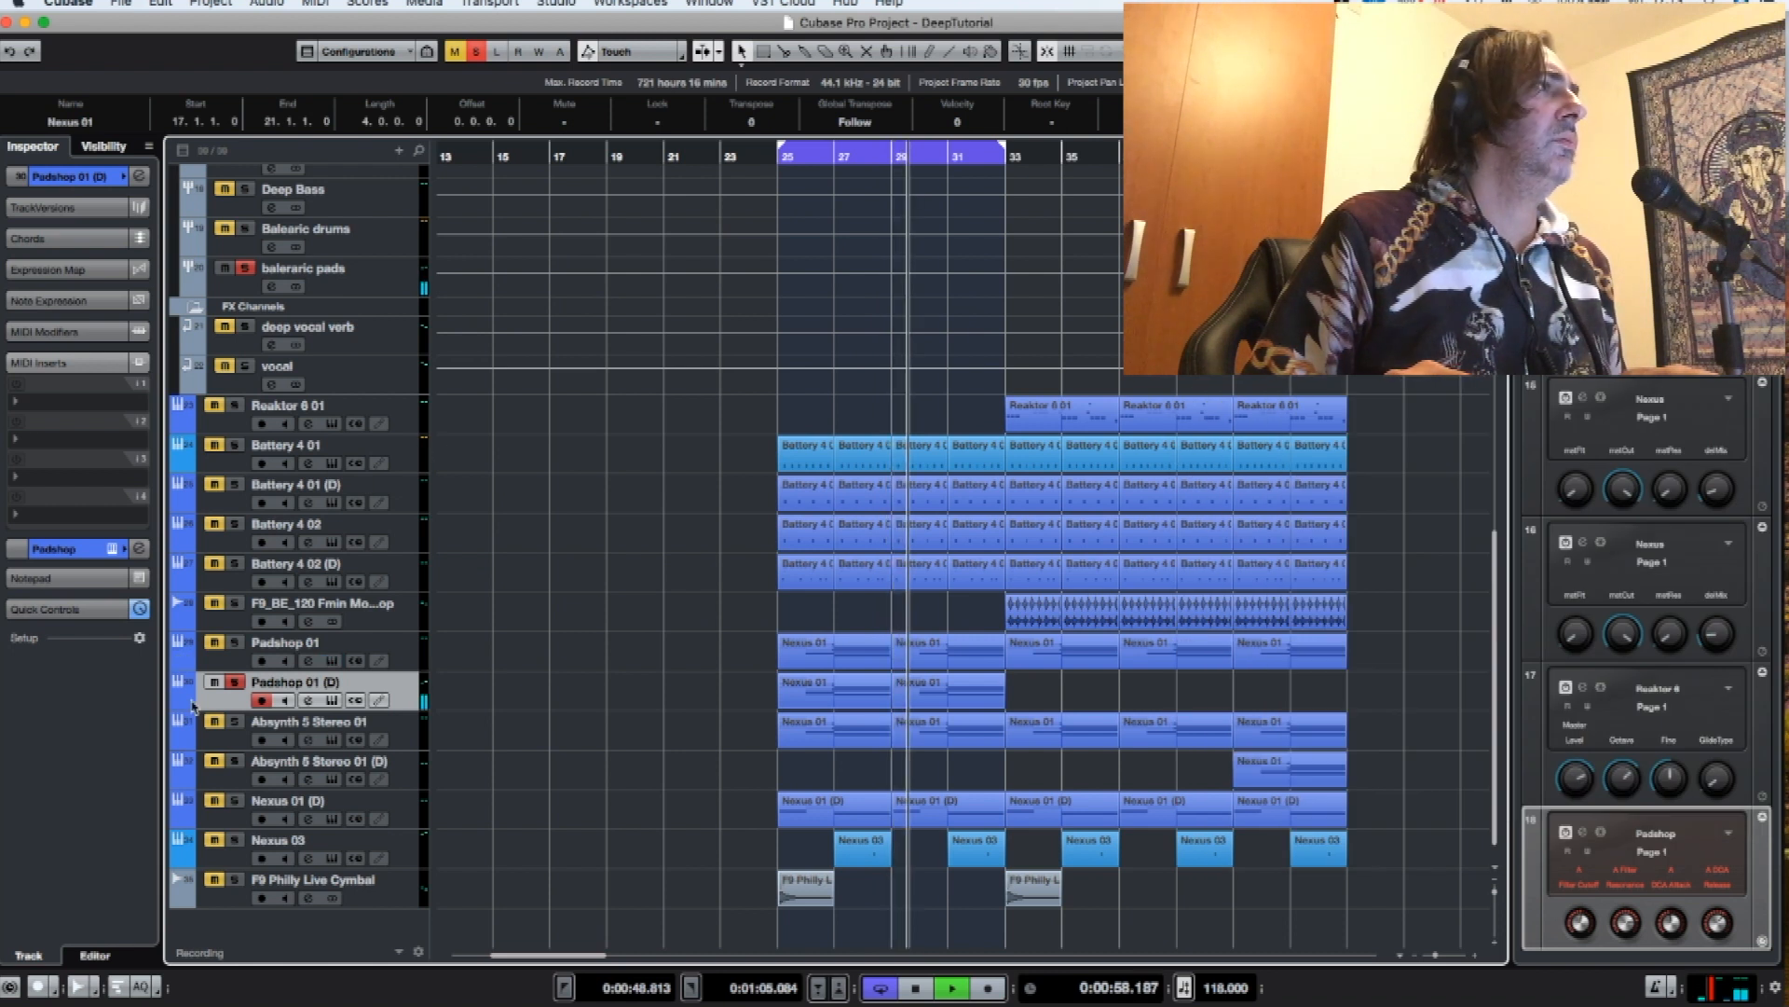
- Switch the solo from Padshop 01 (D) to Absynth 5 Stereo 01, inspect its channel settings and close them
left_click(235, 722)
left_click(235, 682)
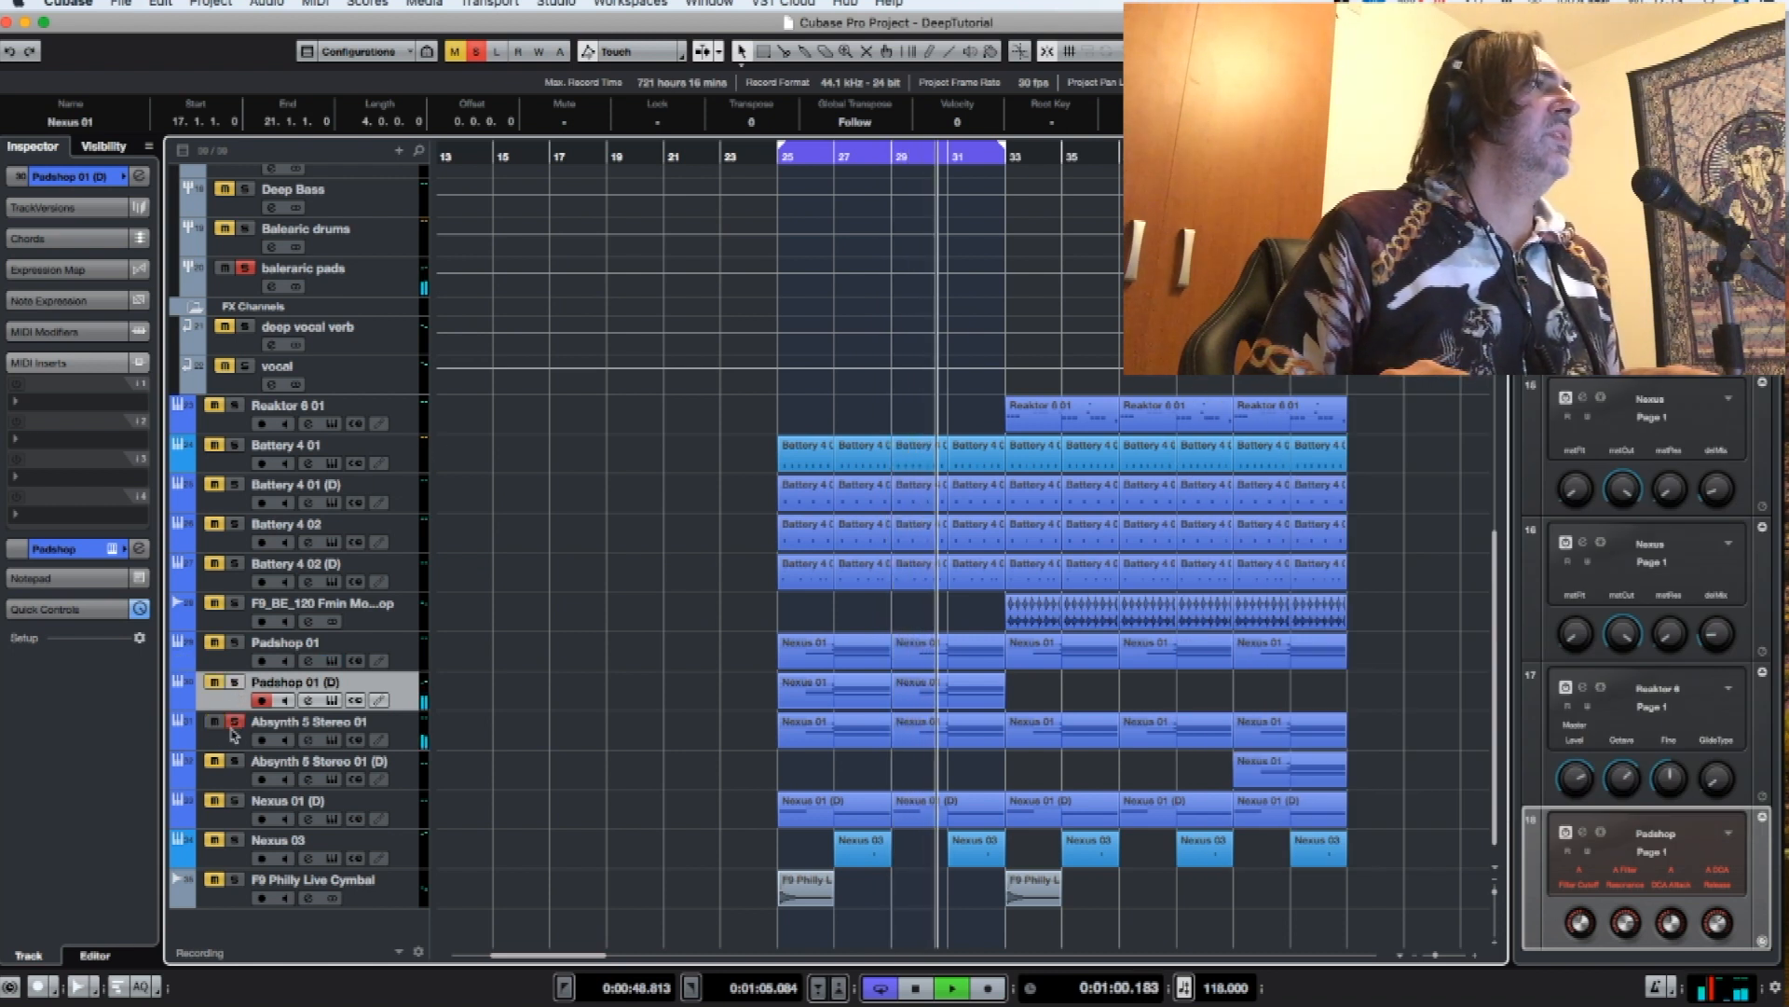
left_click(307, 739)
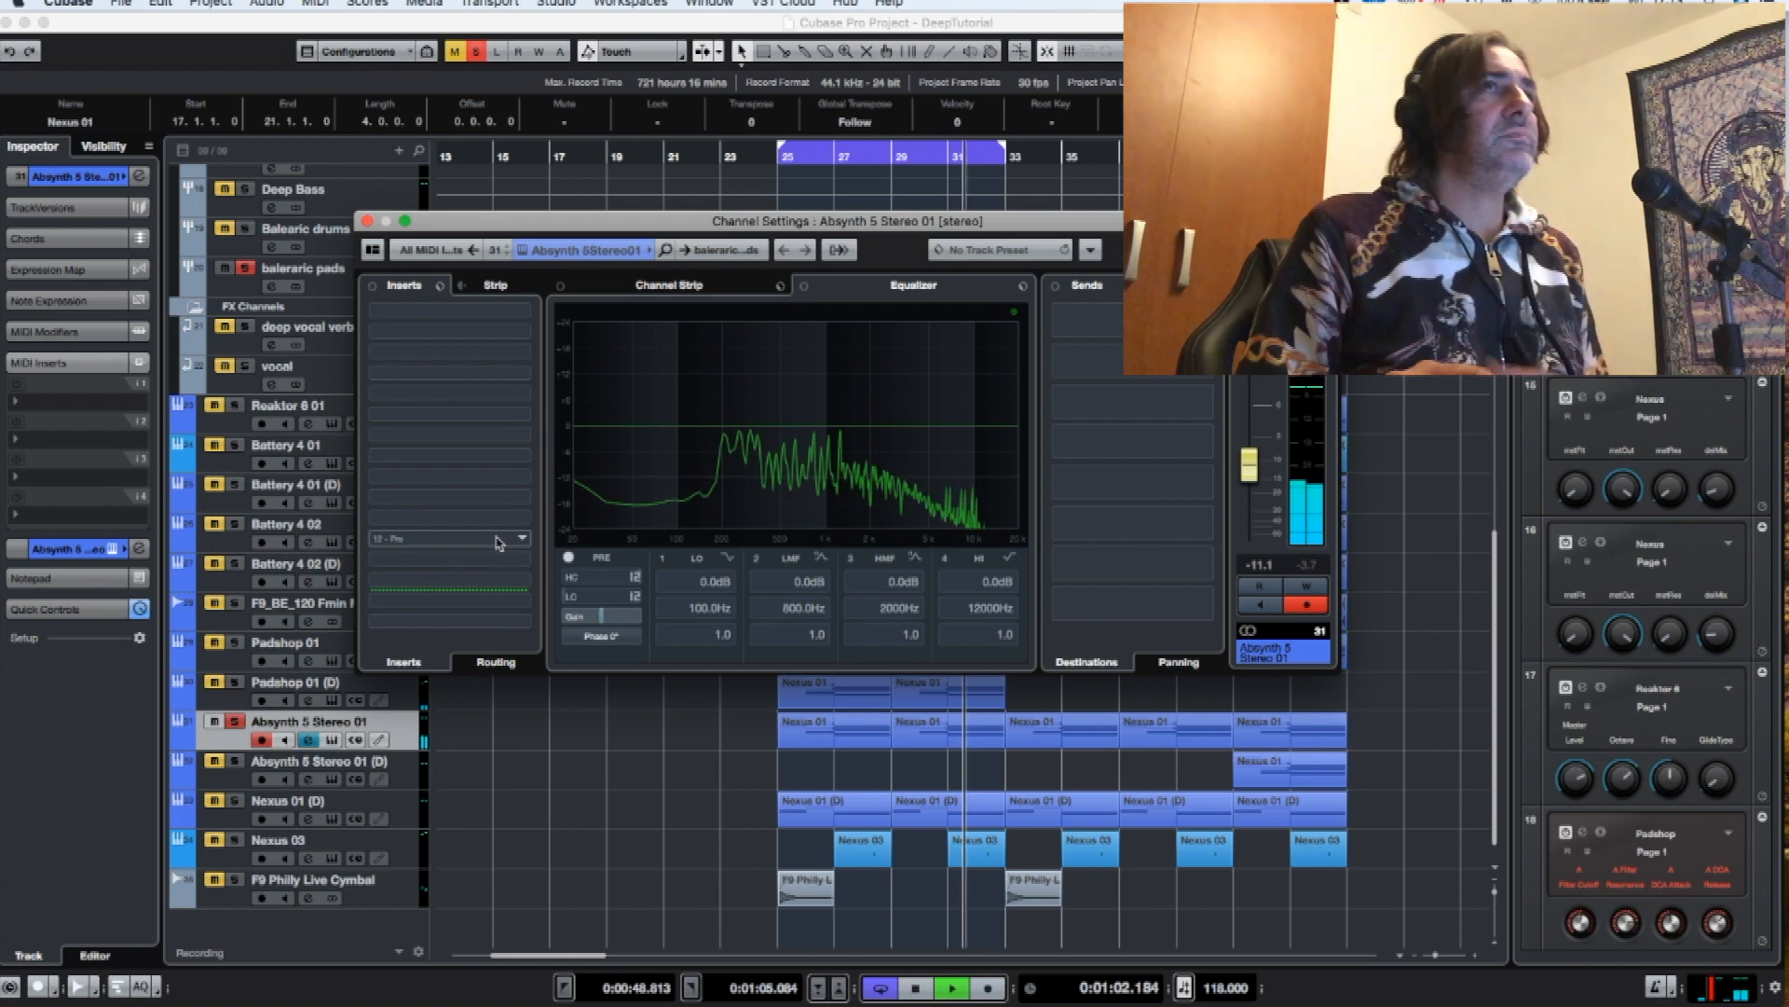
left_click(368, 221)
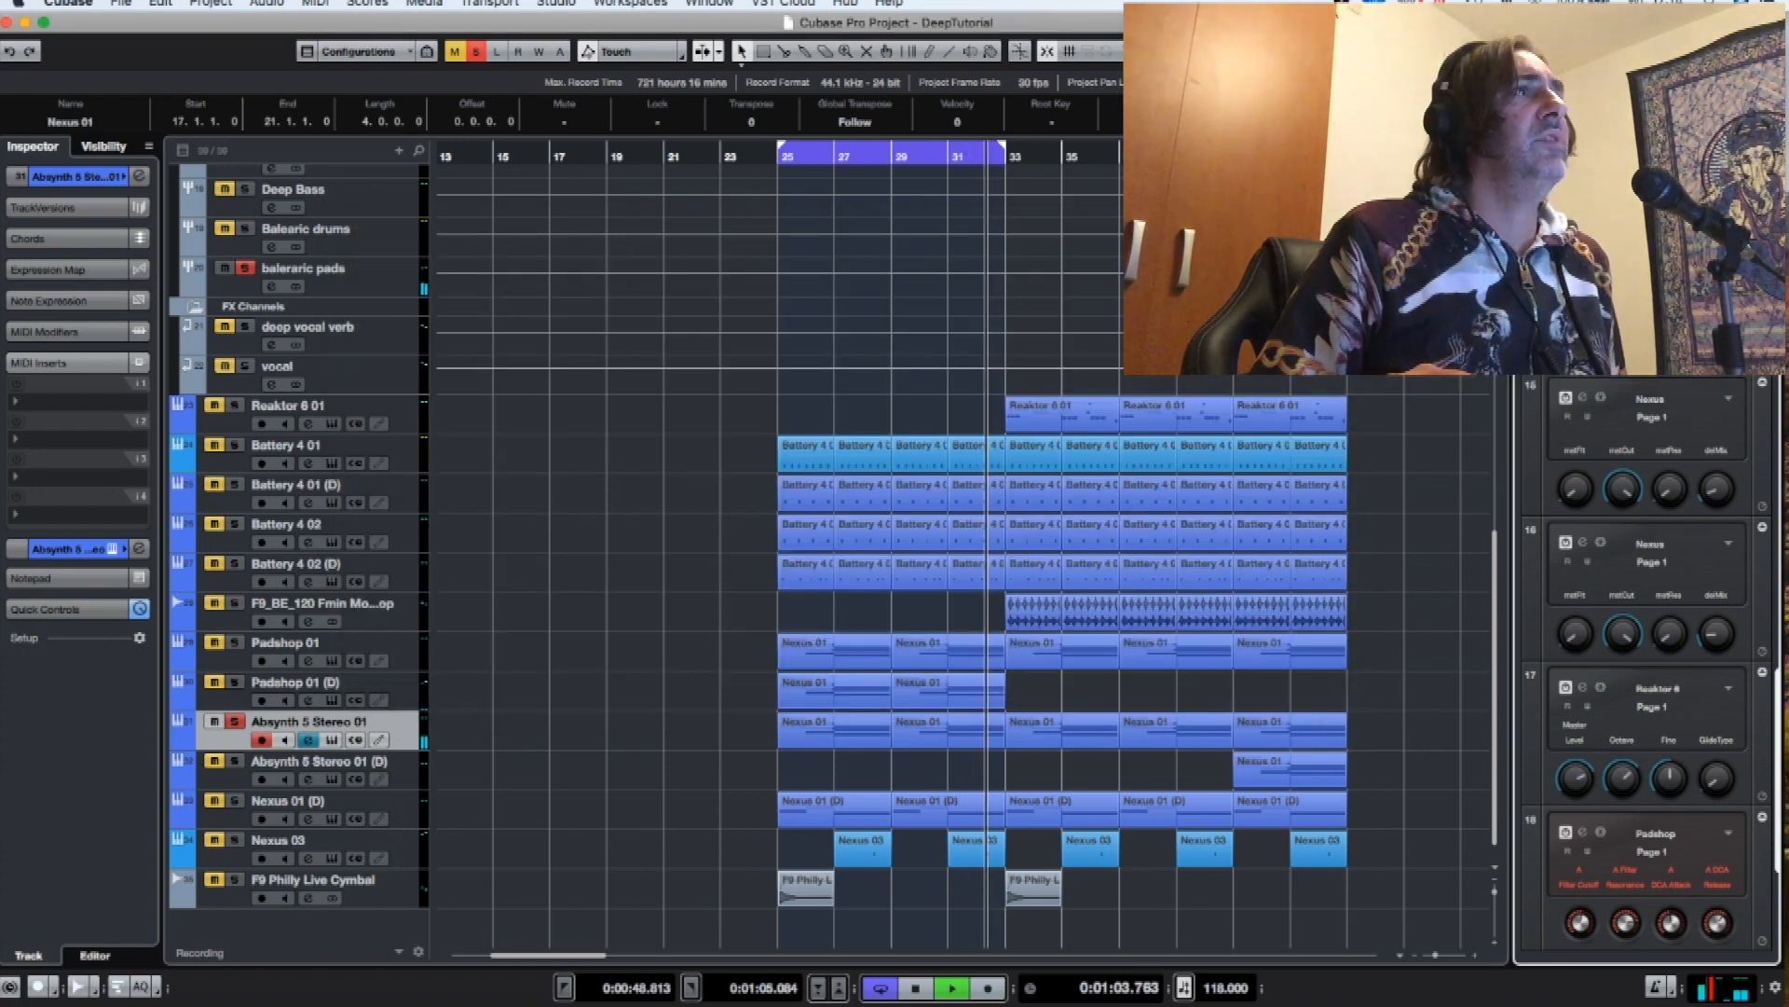
- Open the Absynth 5 instrument of Absynth 5 Stereo 01, look through its pages and sound browser, and close it
left_click(332, 740)
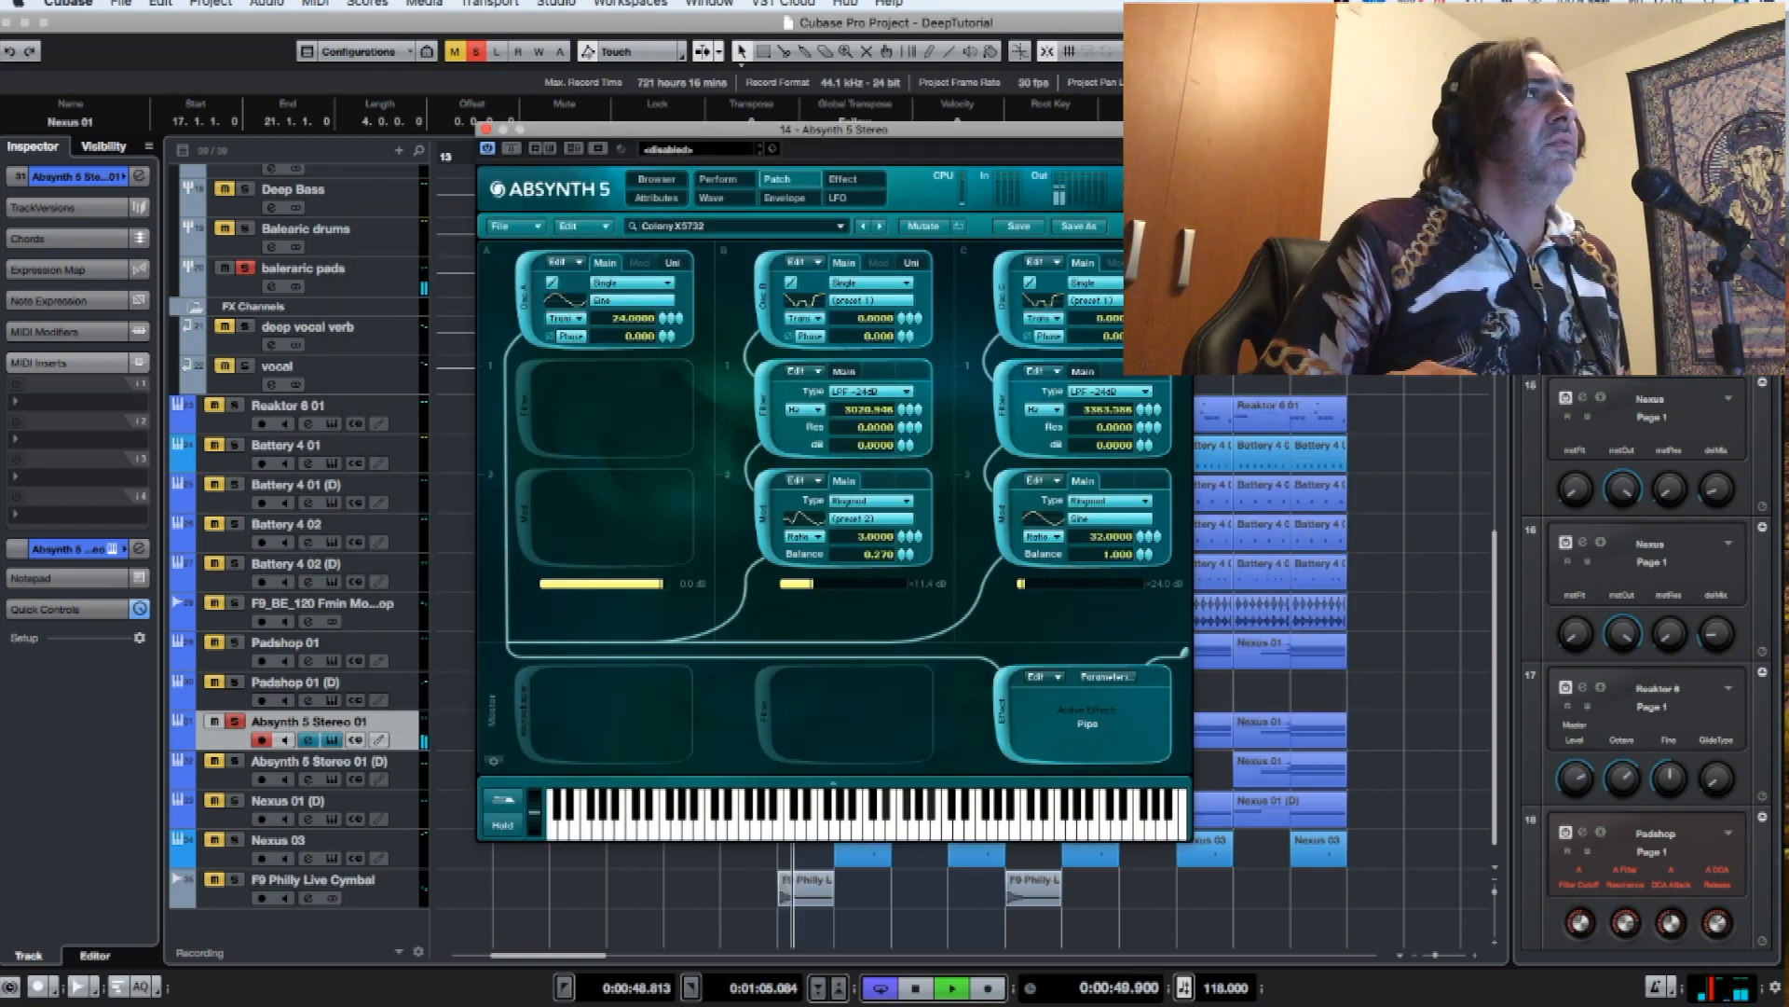
left_click(716, 183)
left_click(656, 179)
left_click(724, 200)
left_click(656, 180)
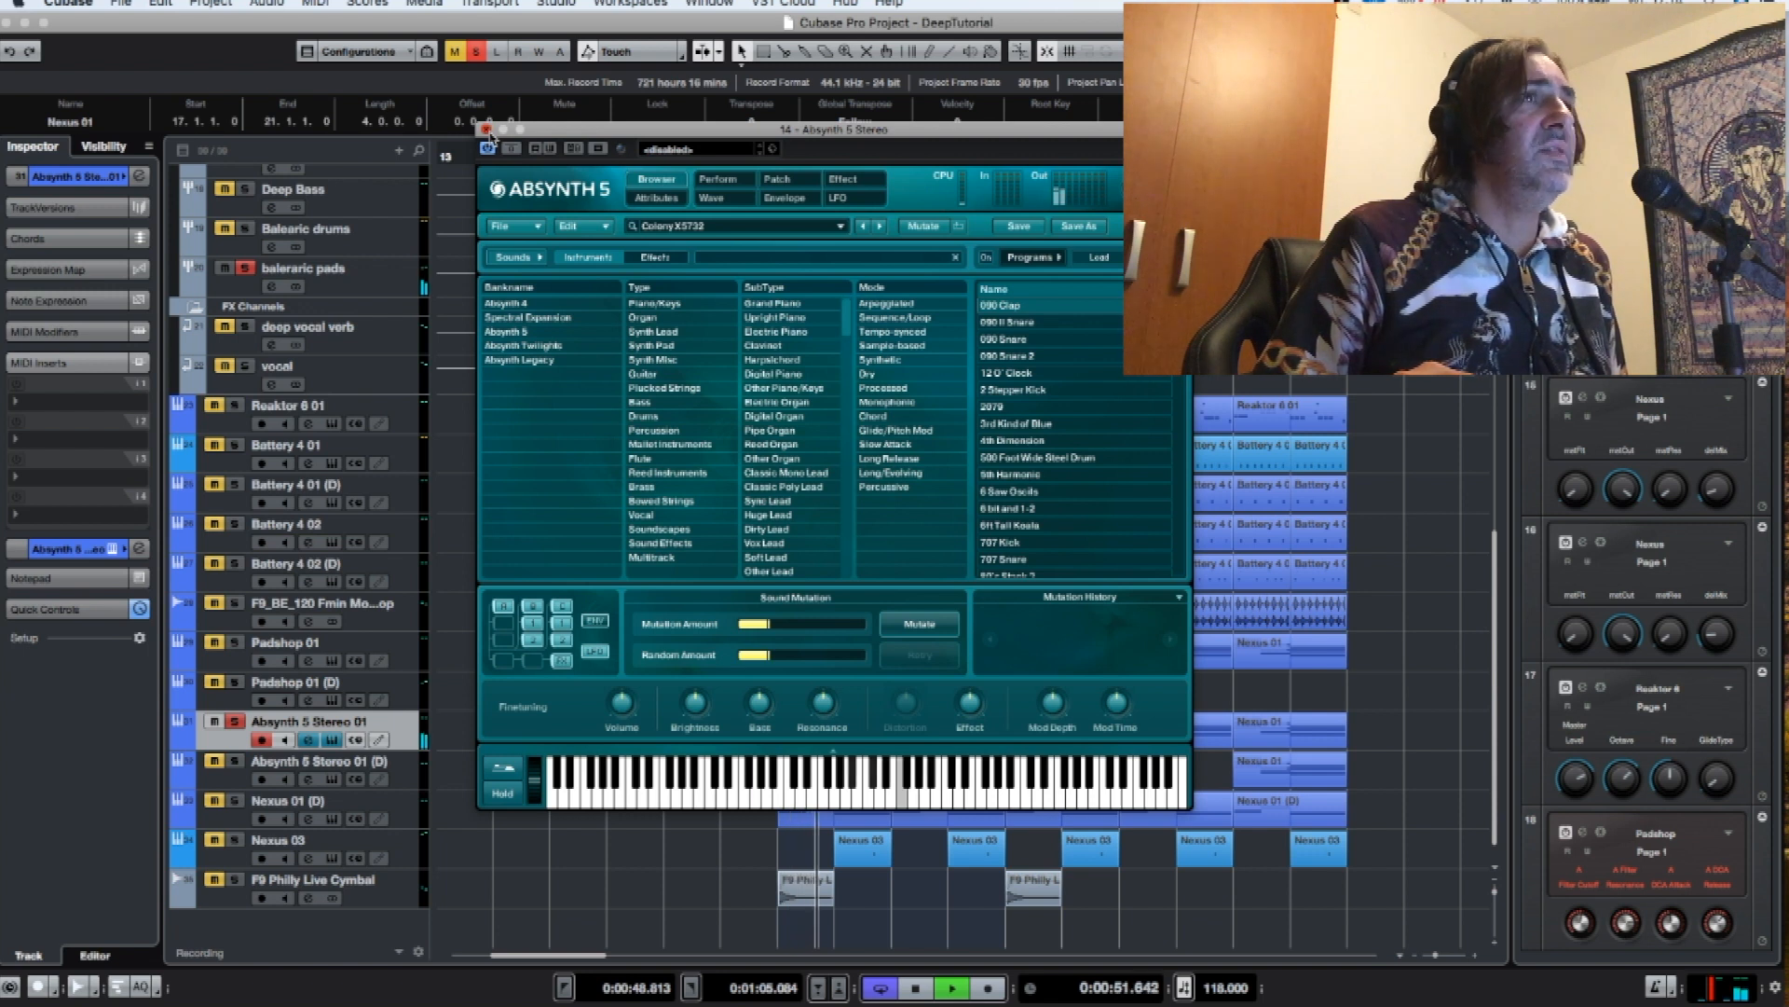
left_click(485, 129)
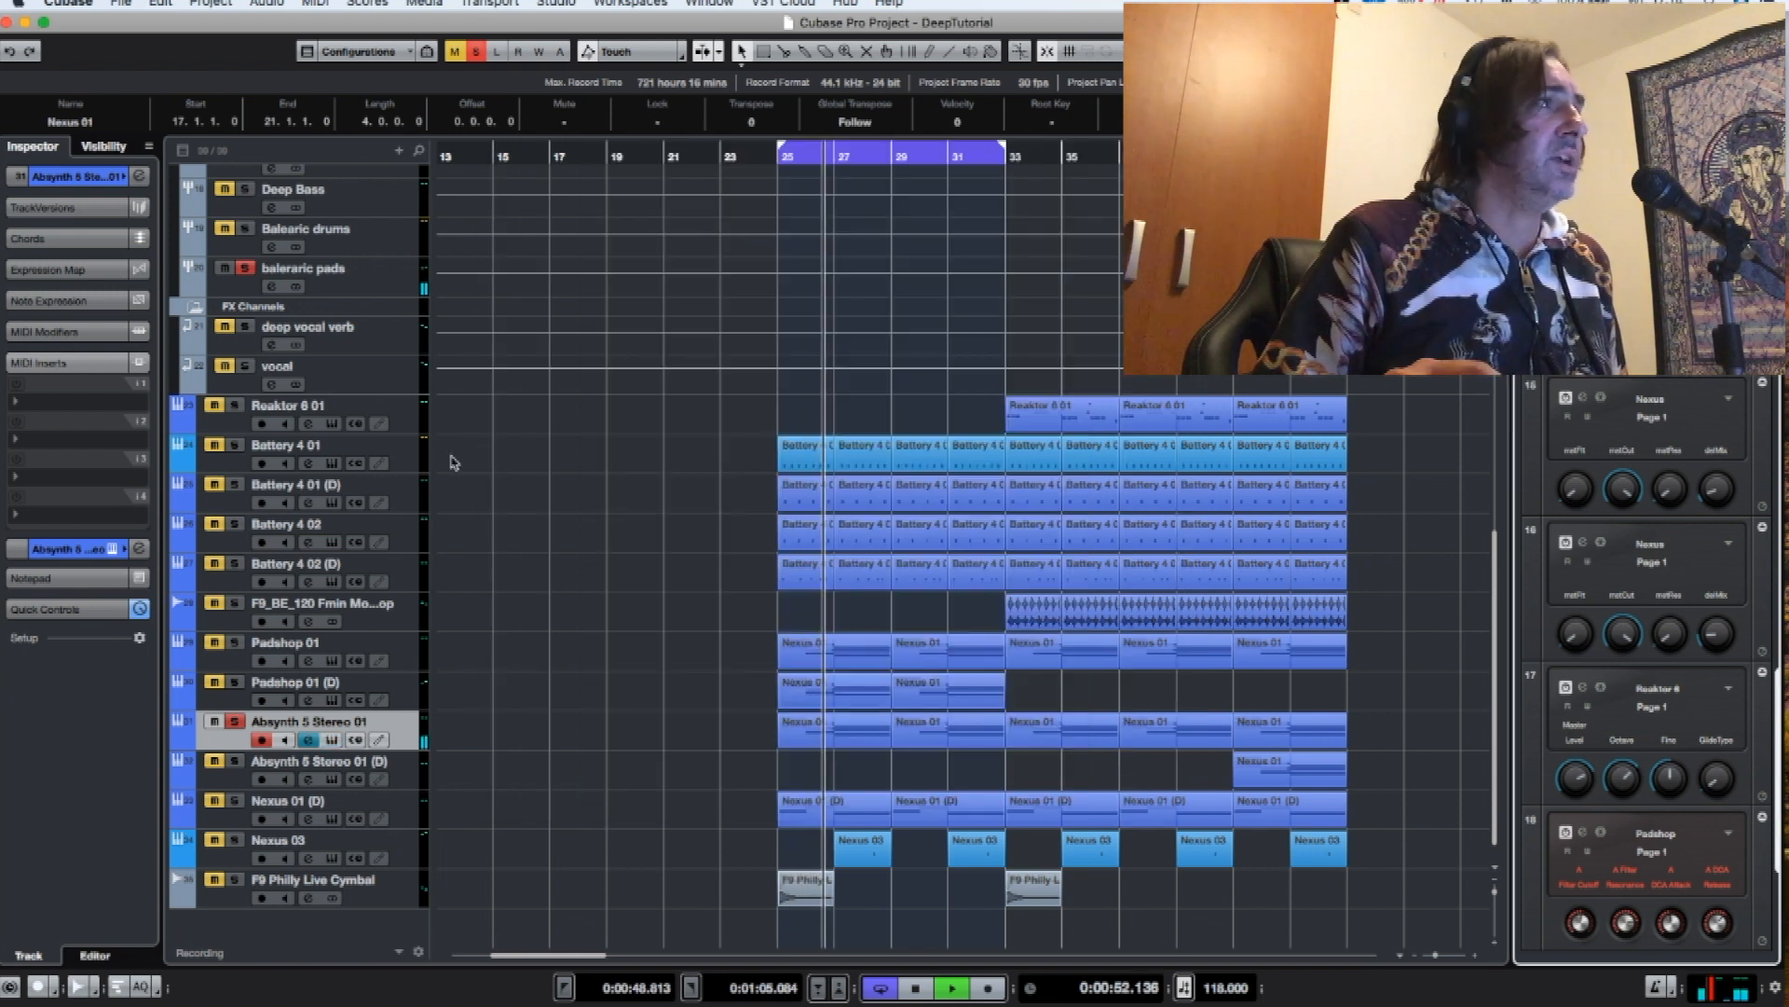
- Audition Nexus 01 (D) soloed in place of Absynth 5 Stereo 01 and select the track
left_click(235, 800)
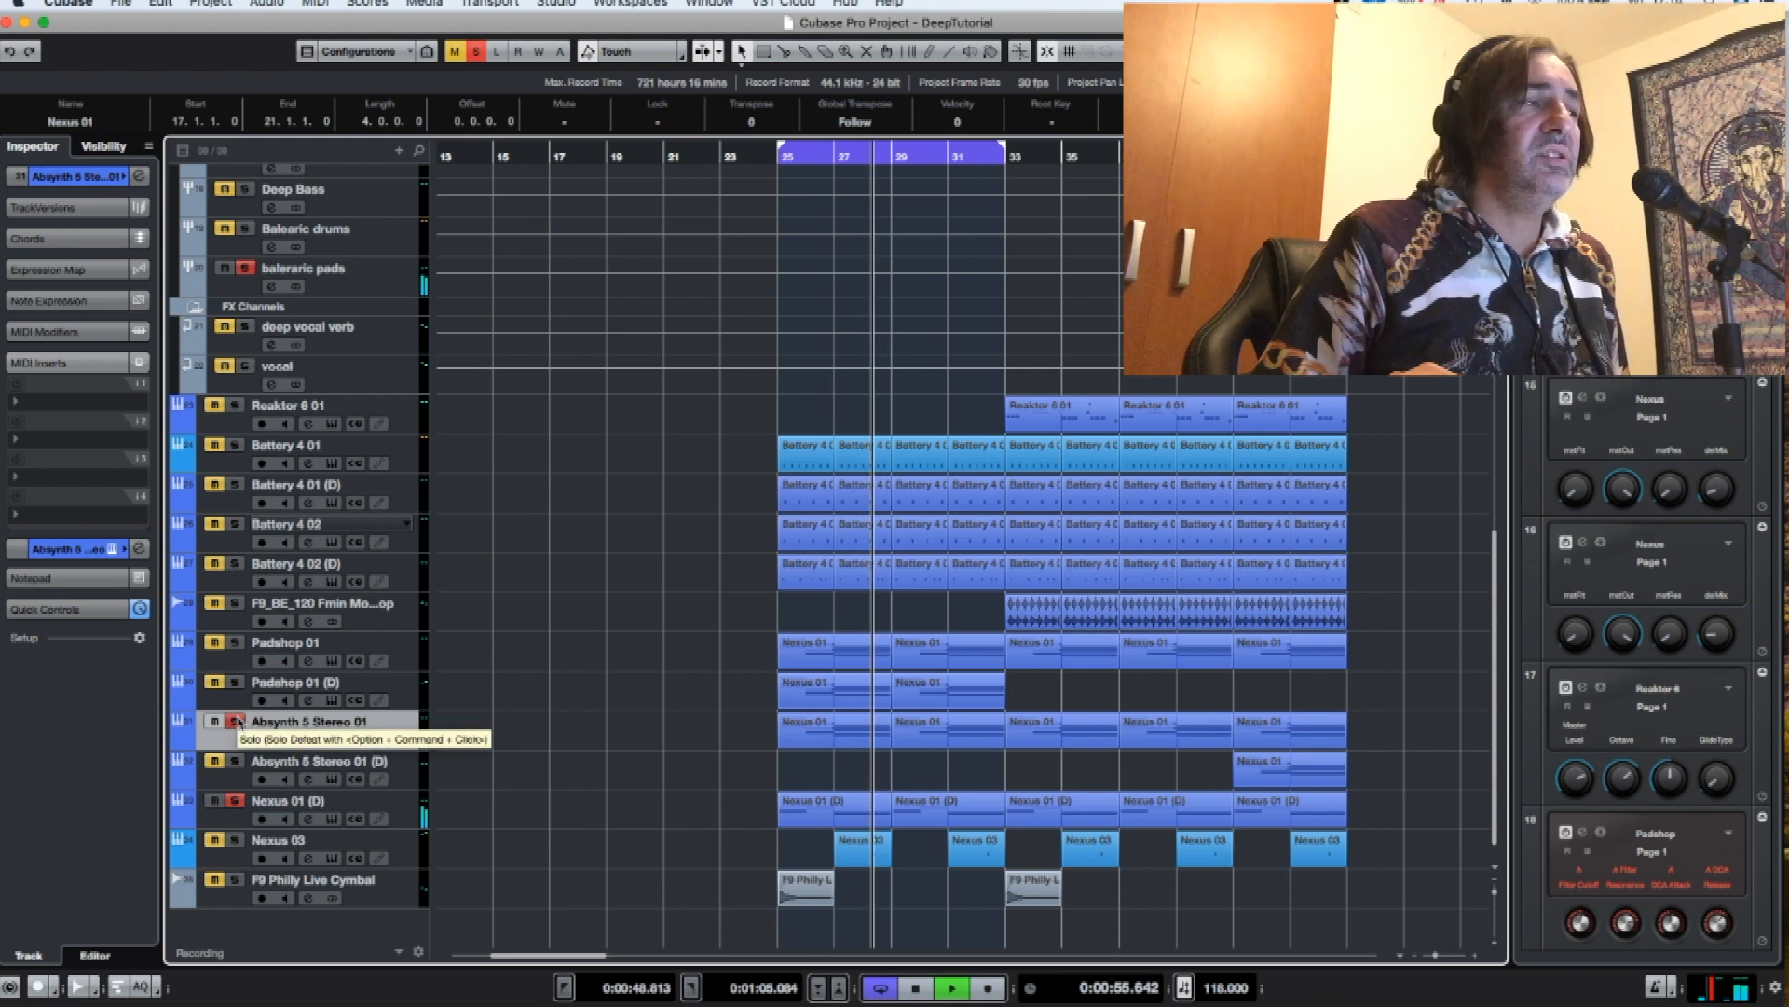
left_click(238, 721)
left_click(231, 820)
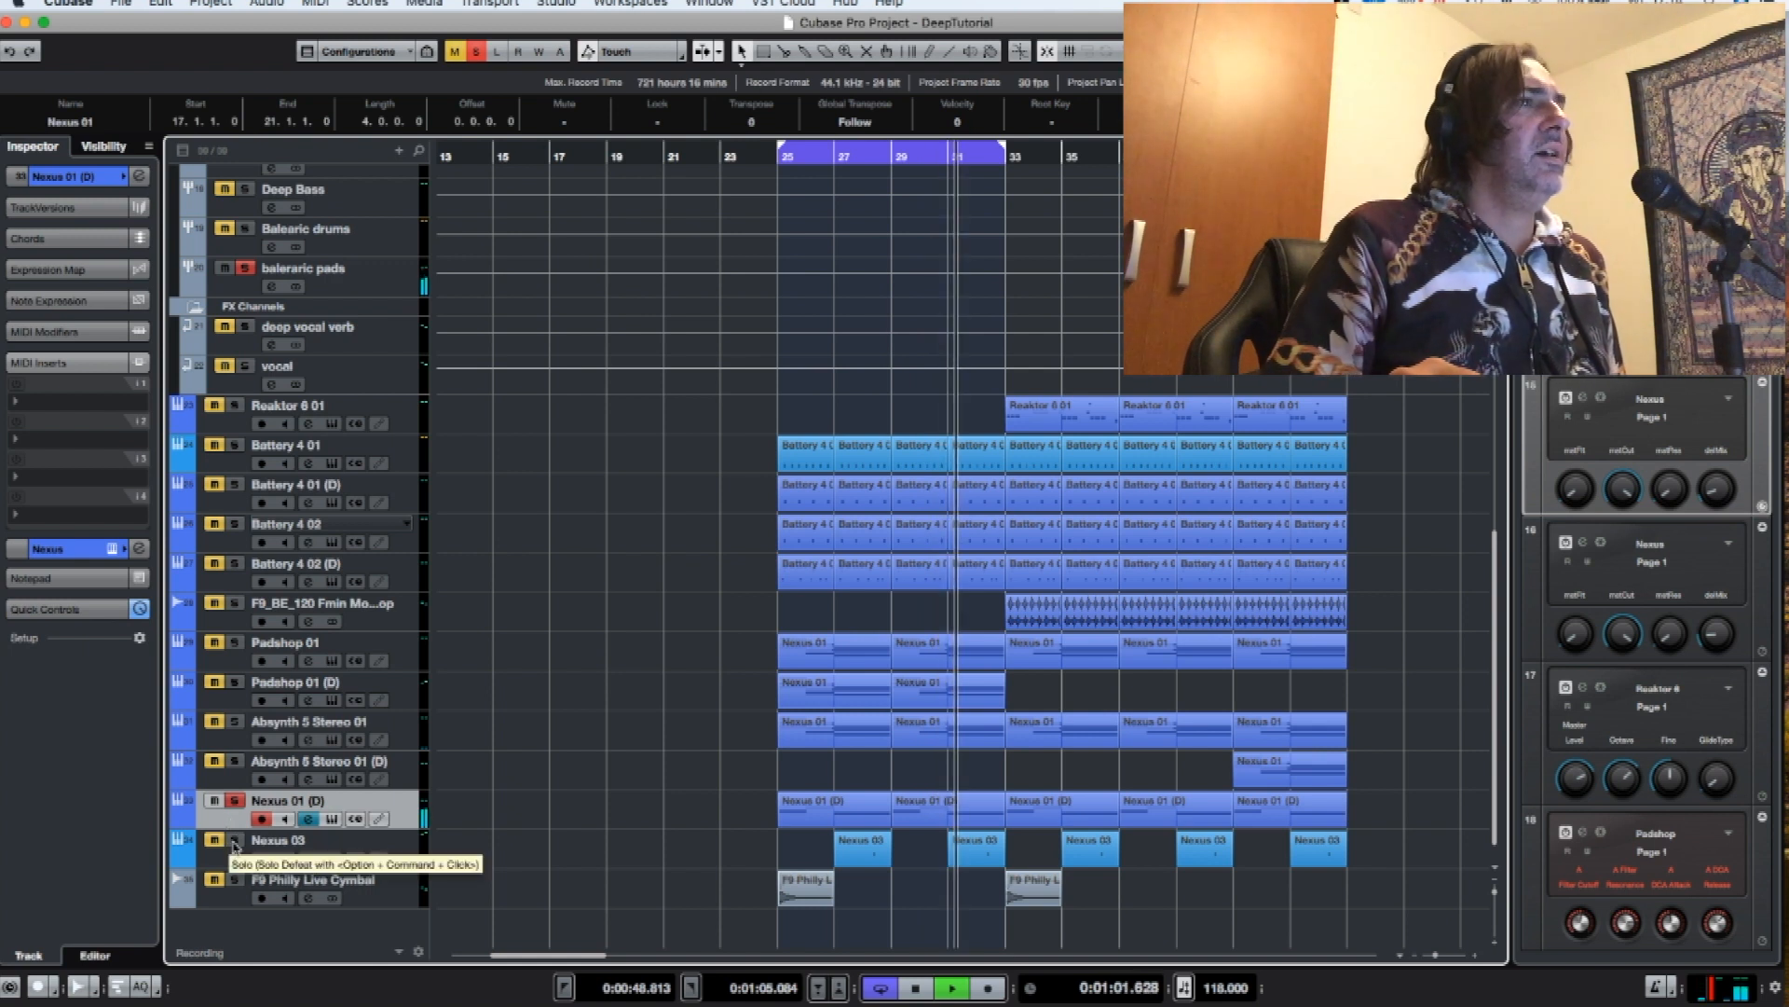
- Audition Nexus 03 soloed in place of Nexus 01 (D), and clear its solo to play the full arrangement
left_click(235, 843)
left_click(235, 800)
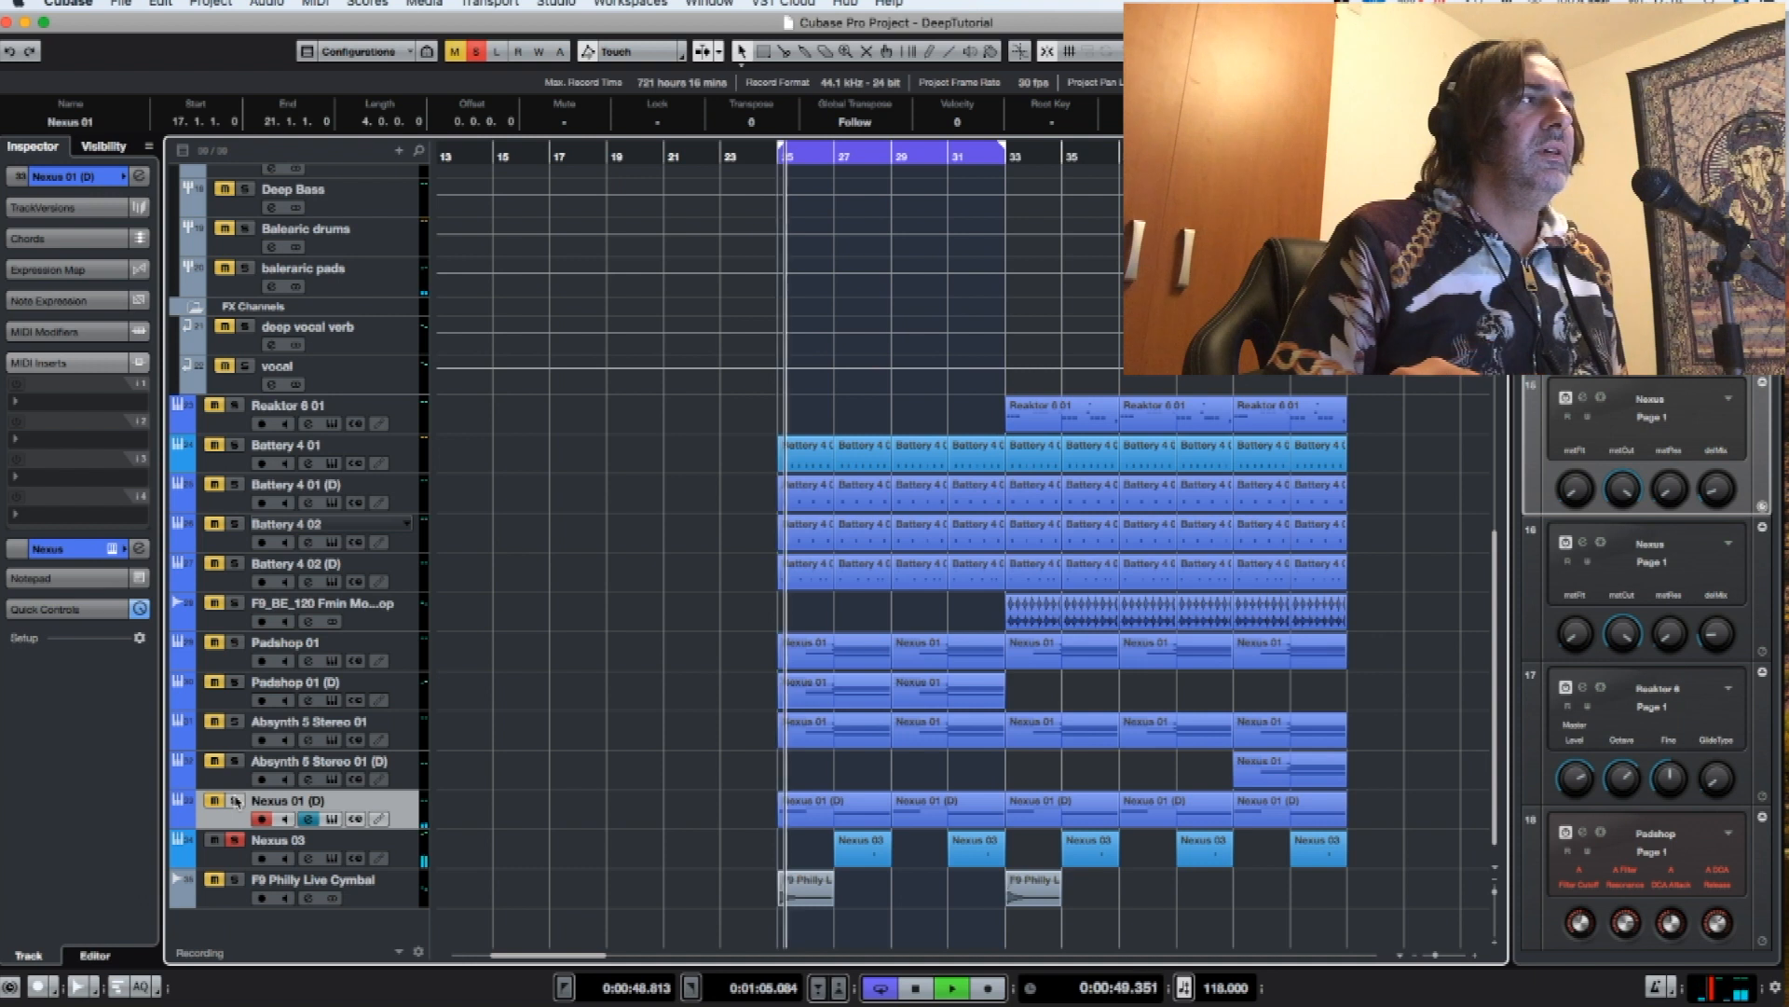
left_click(235, 864)
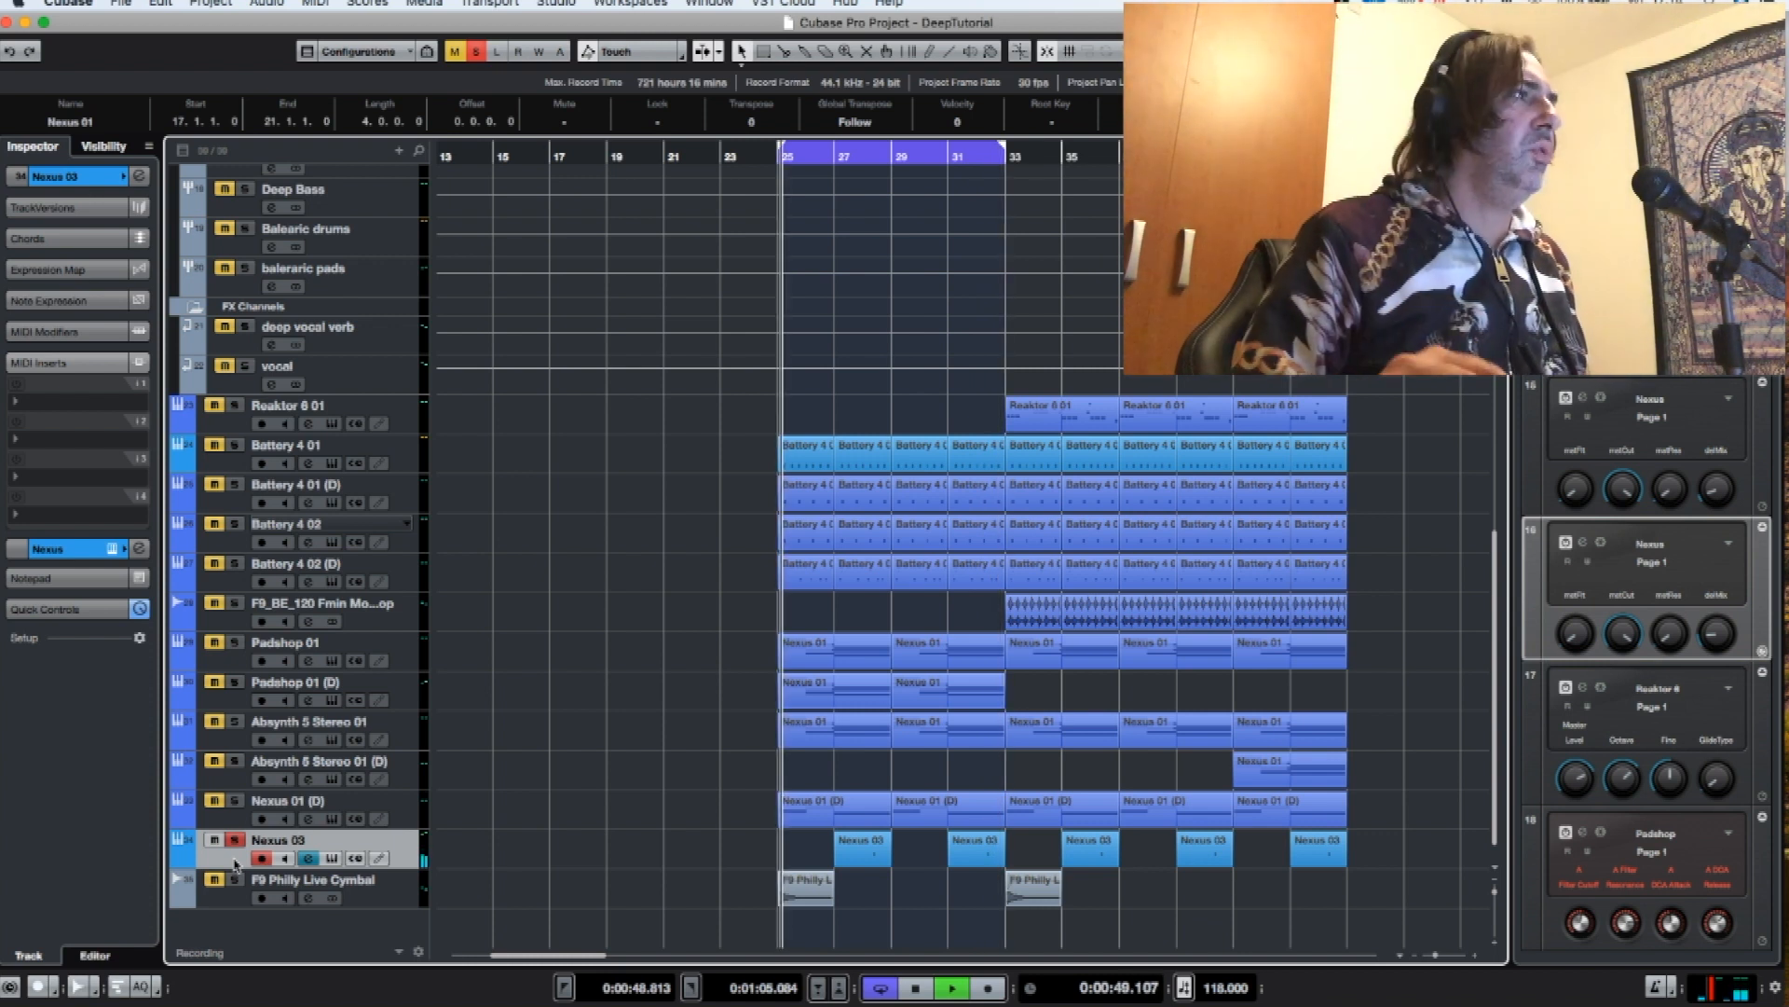
left_click(236, 841)
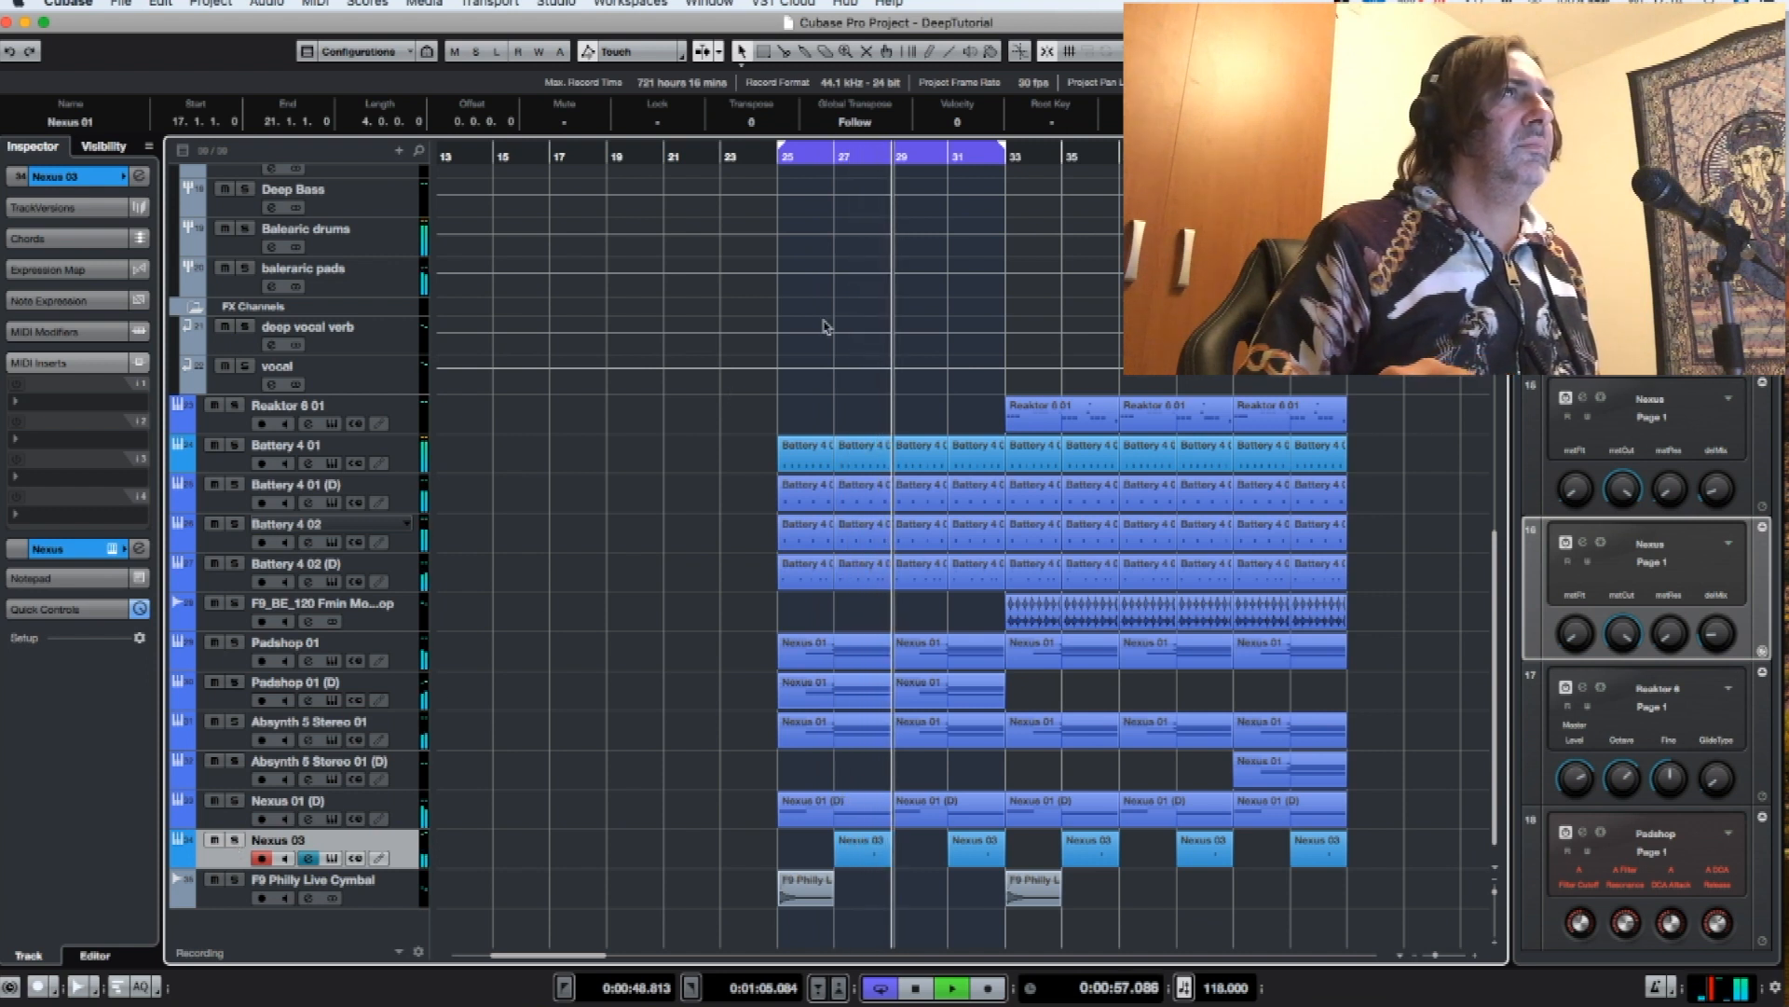
- Extend the cycle range's end to bar 45, audition the longer Balearic arrangement, and park the stopped playback cursor at bar 33
left_click_drag(1002, 146, 1342, 149)
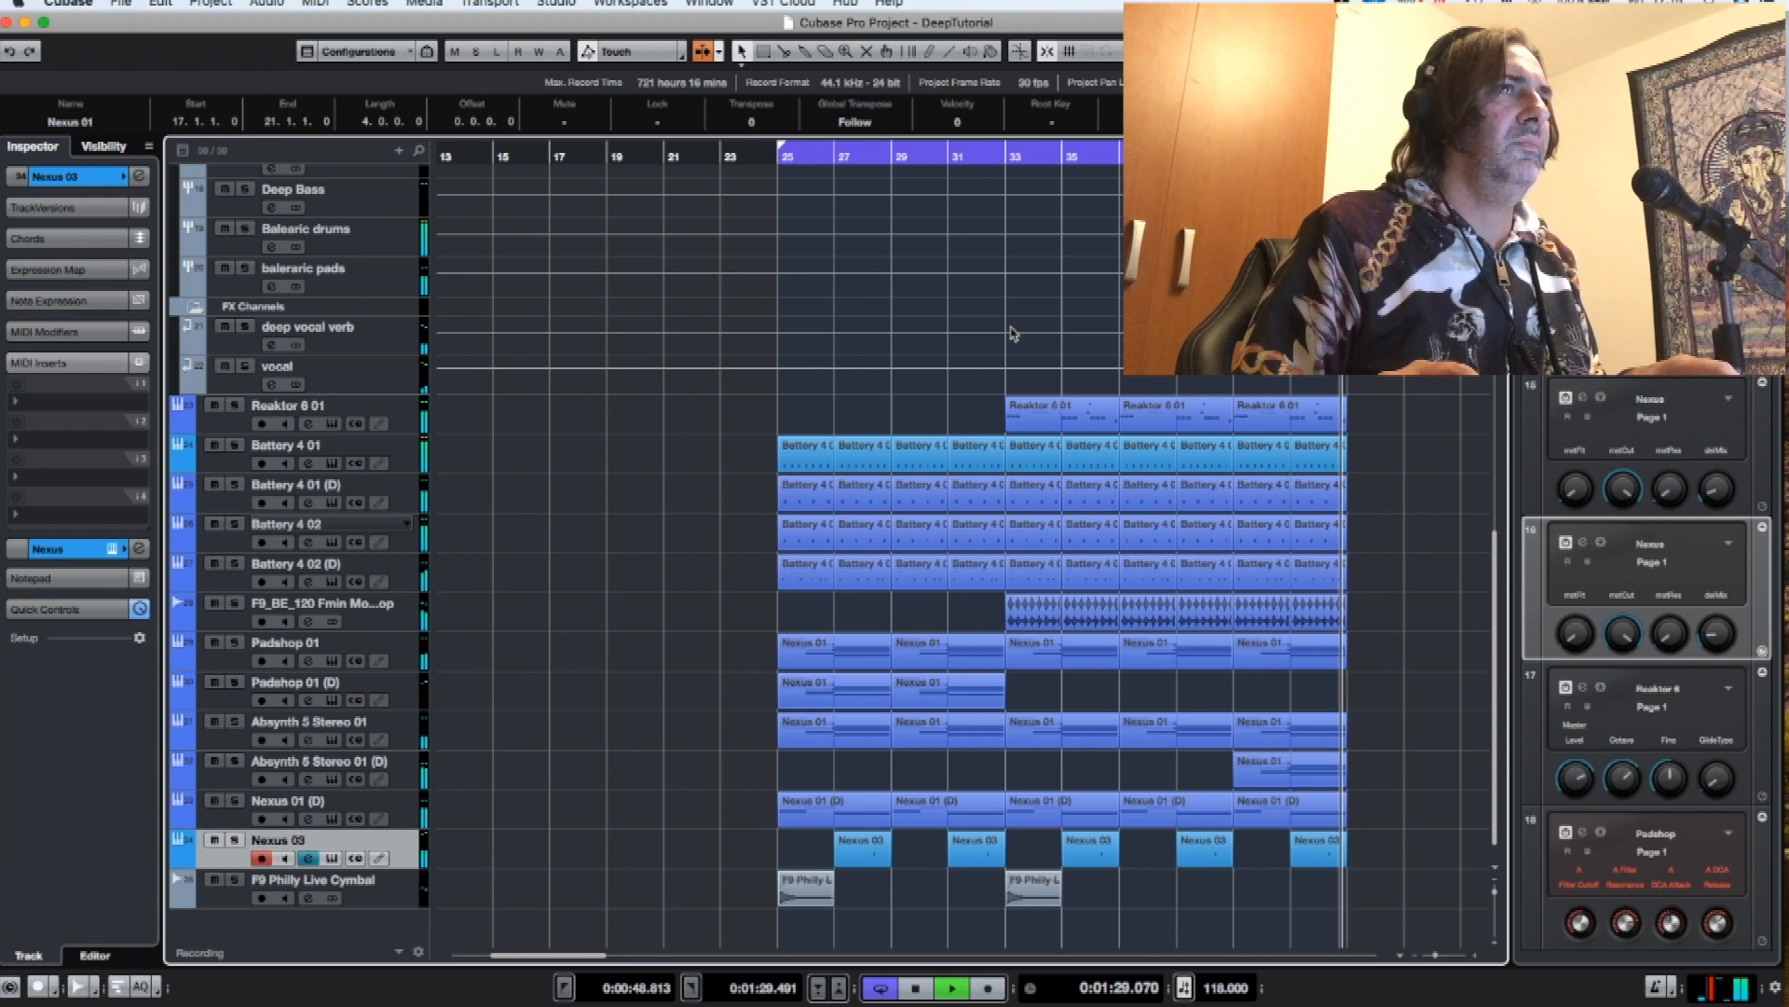
key("space")
scroll(1014, 334, "up", 15)
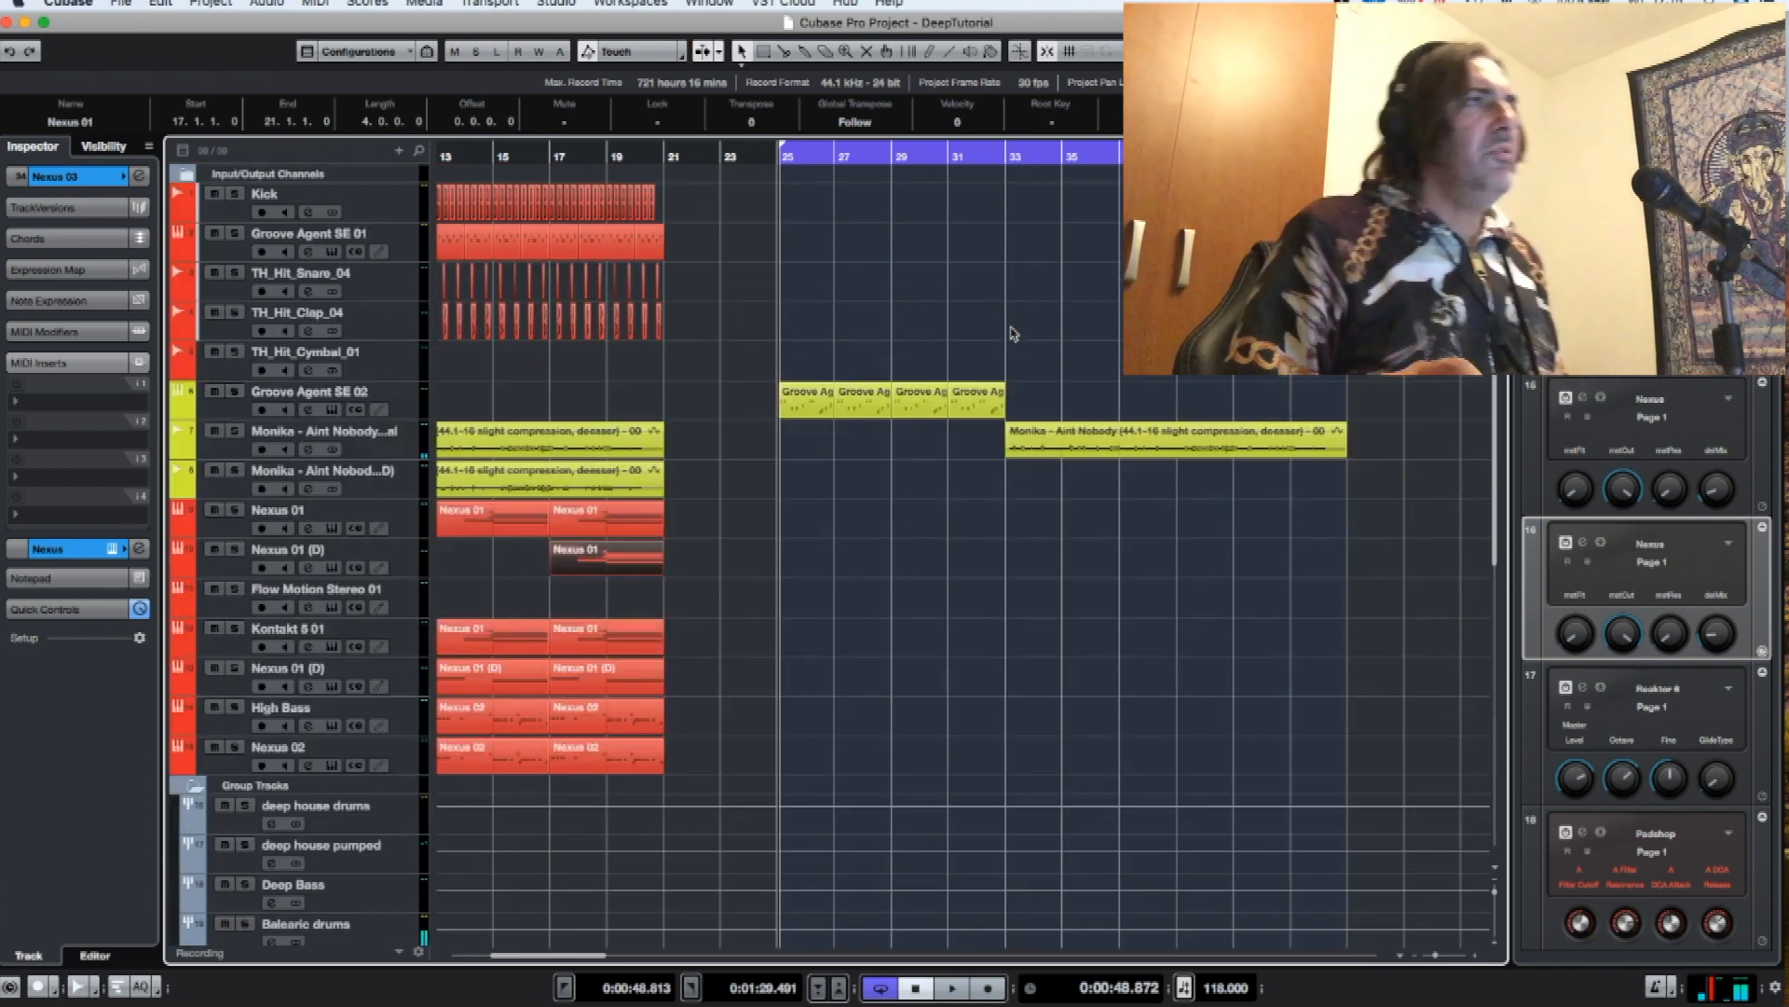
left_click(1004, 158)
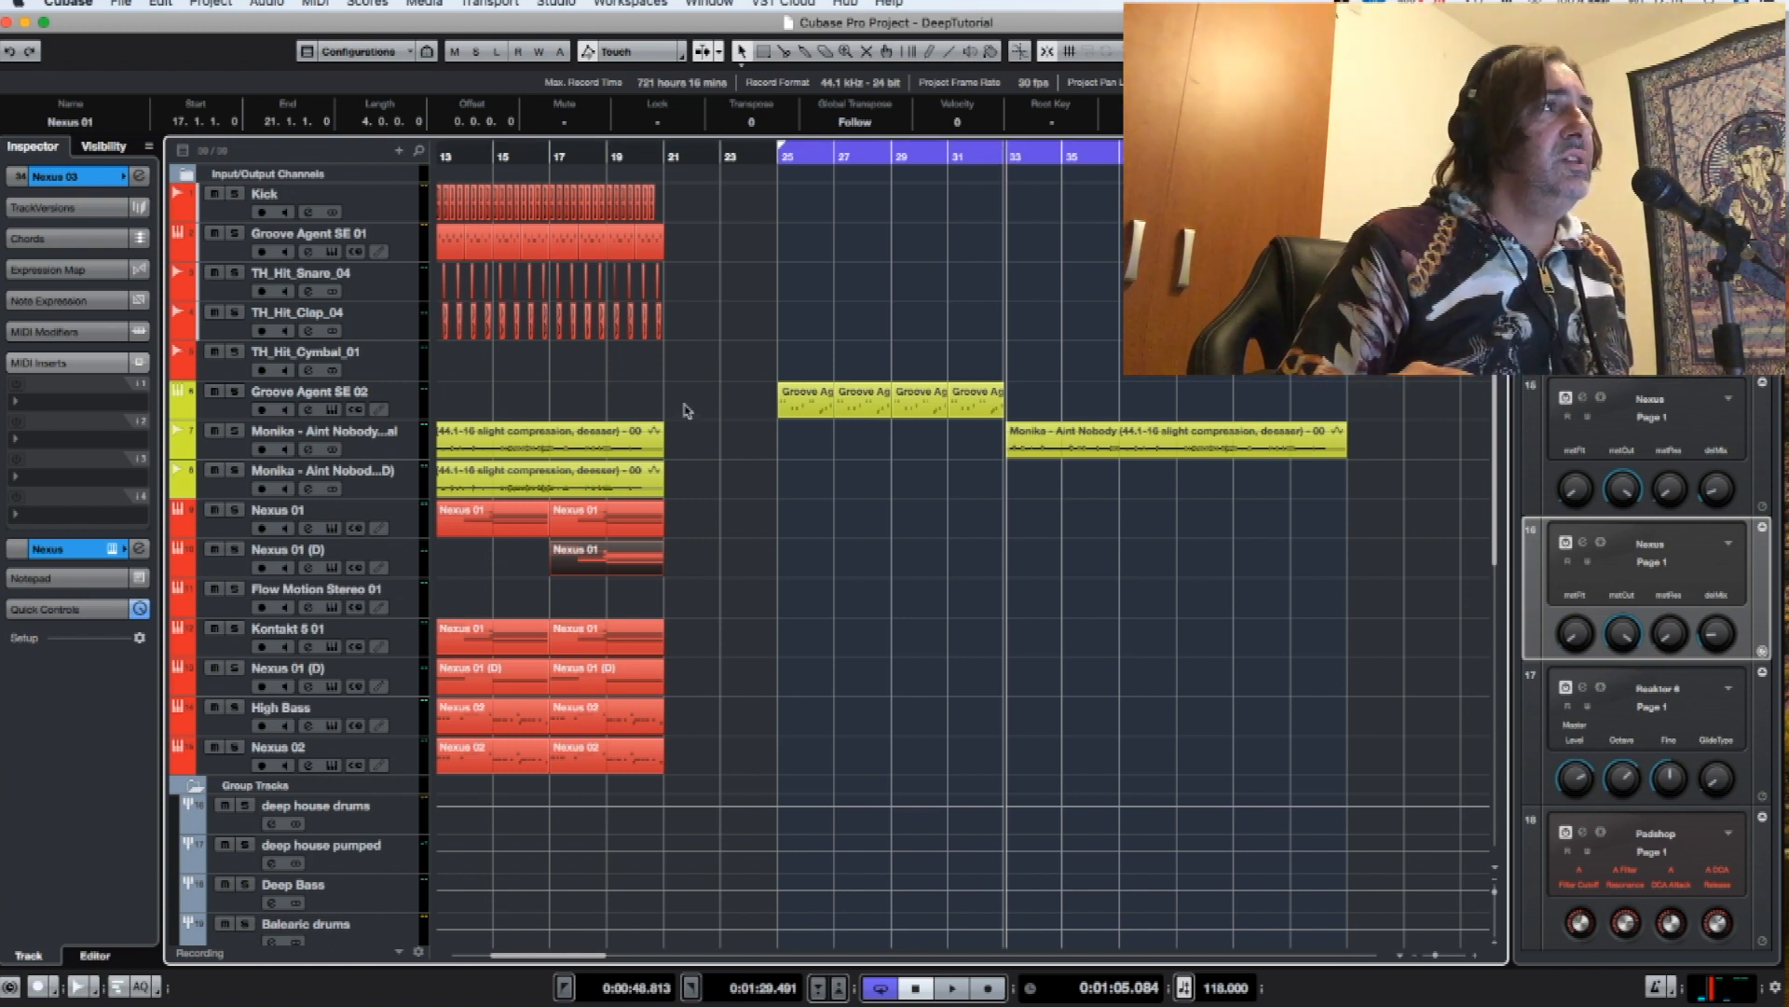
- Compare the two stacked Aint Nobody vocal clips in the deep house section, and select the single vocal clip starting at bar 33
left_click(524, 481)
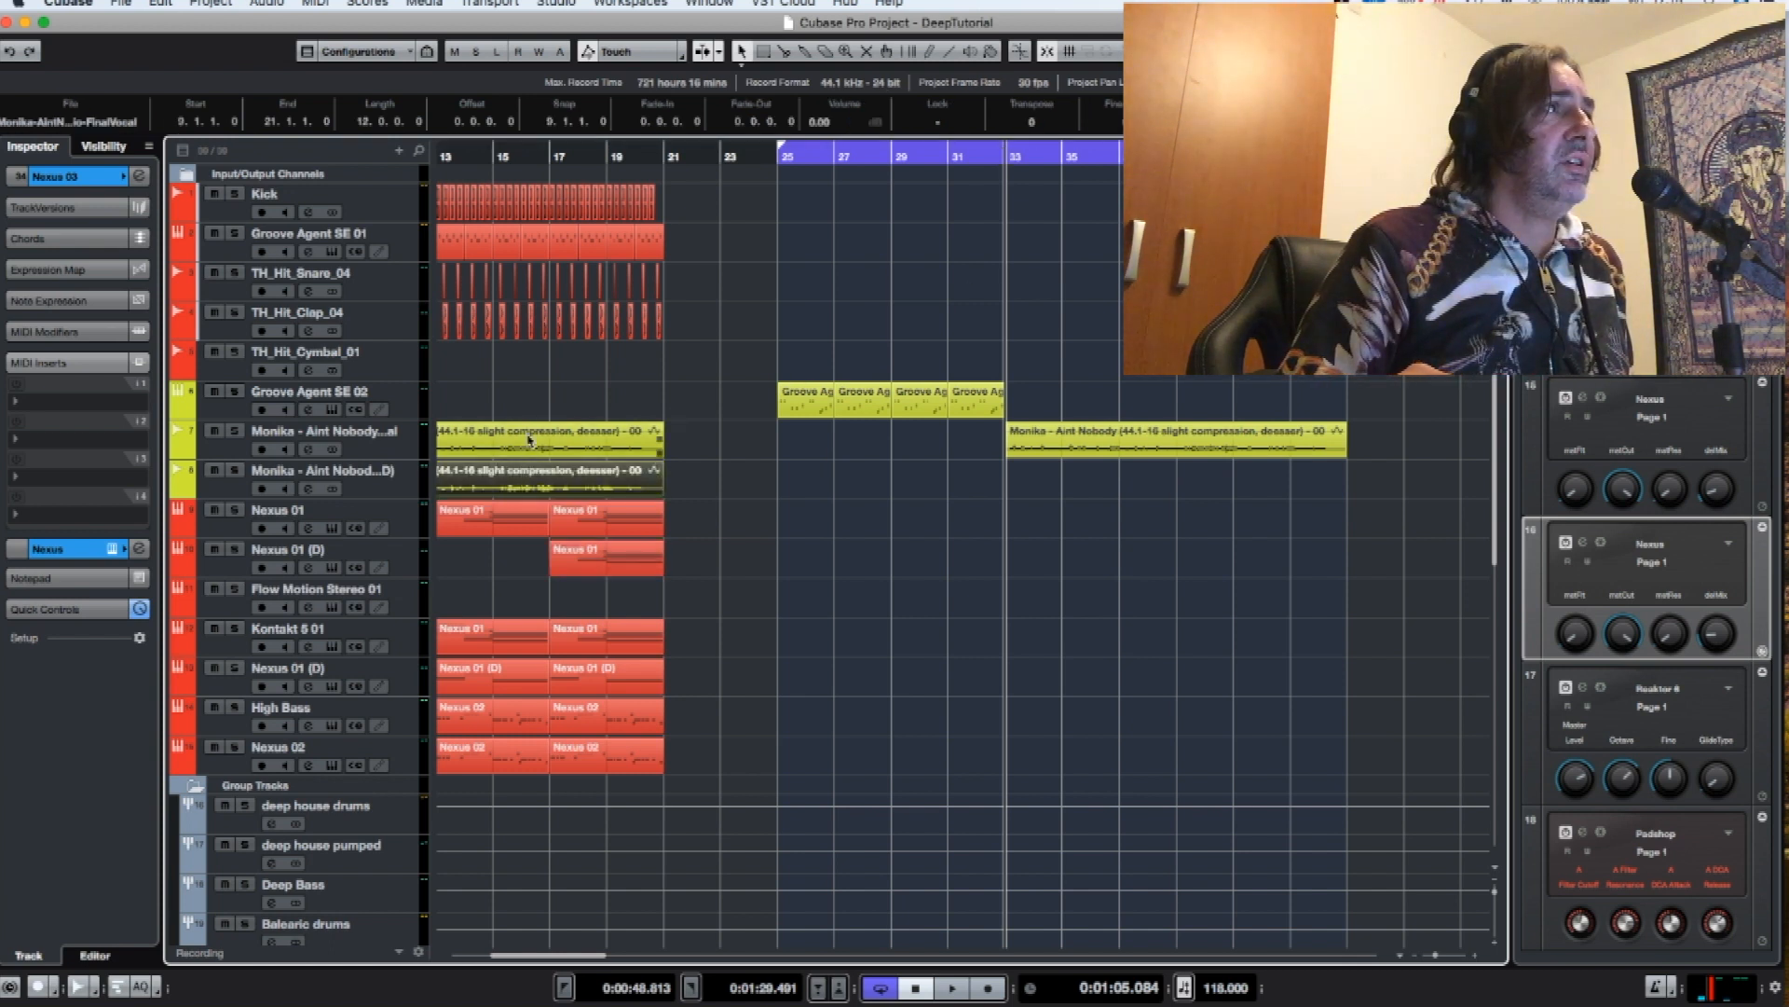
left_click(529, 441)
left_click(527, 483)
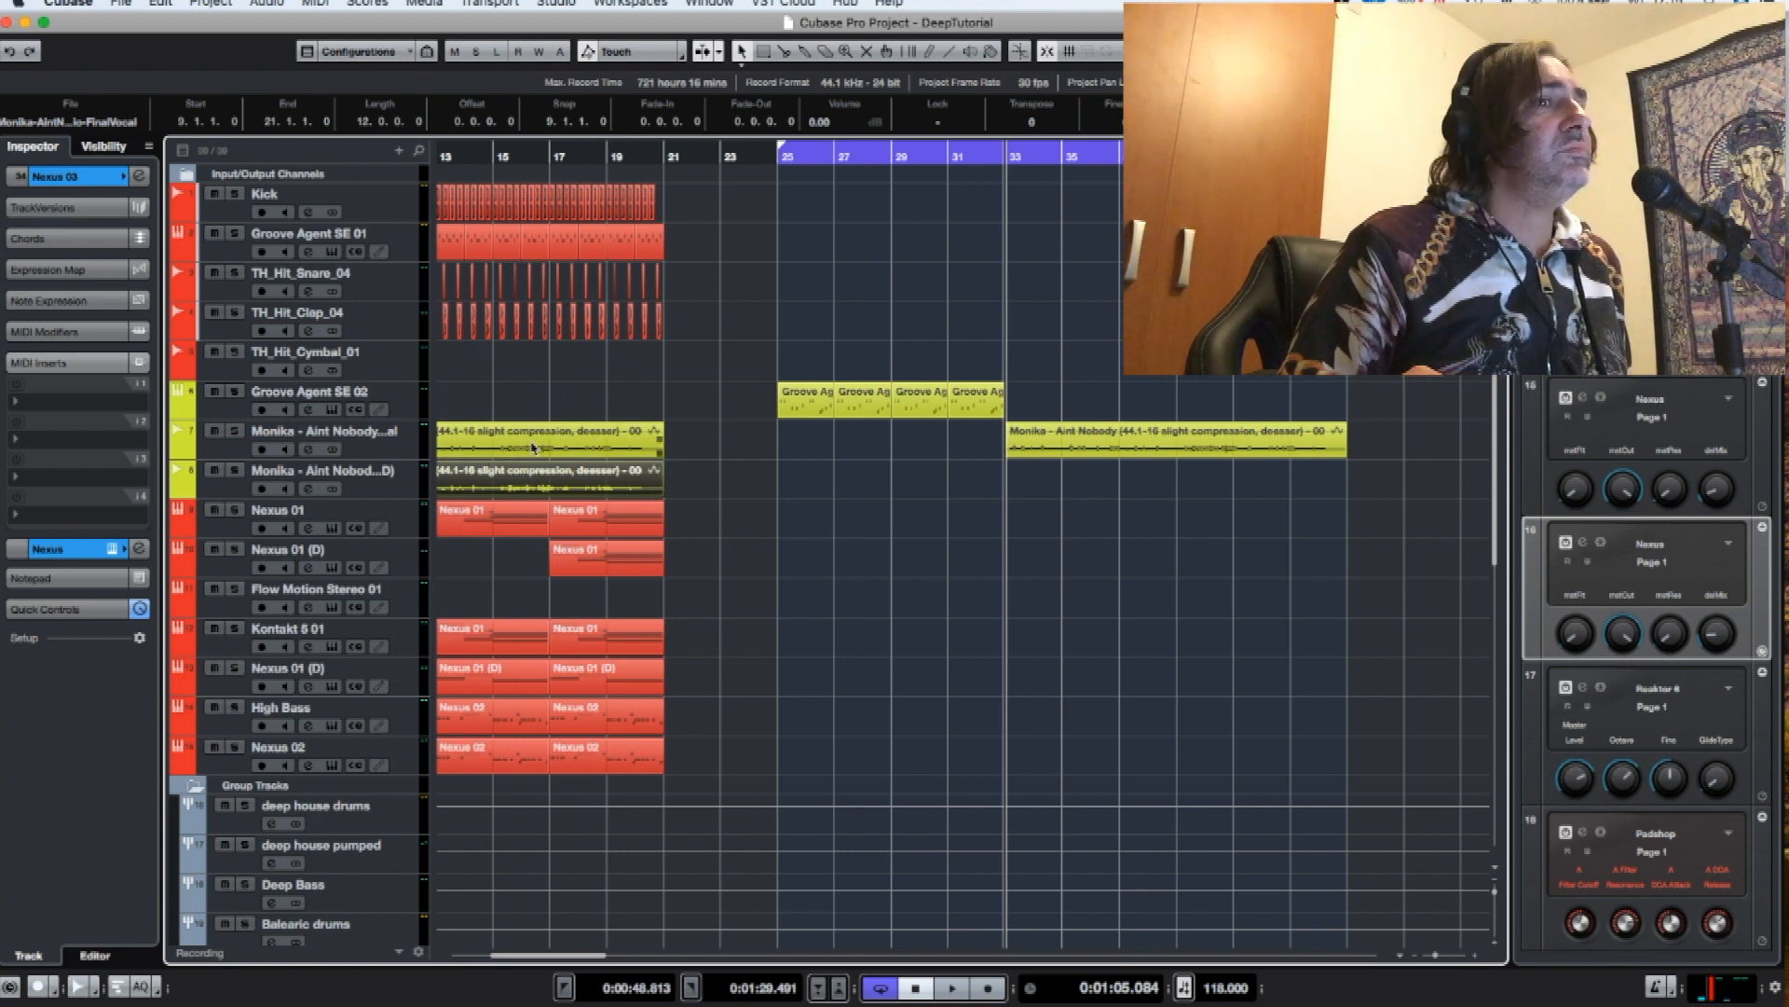
left_click(534, 448)
left_click(529, 478)
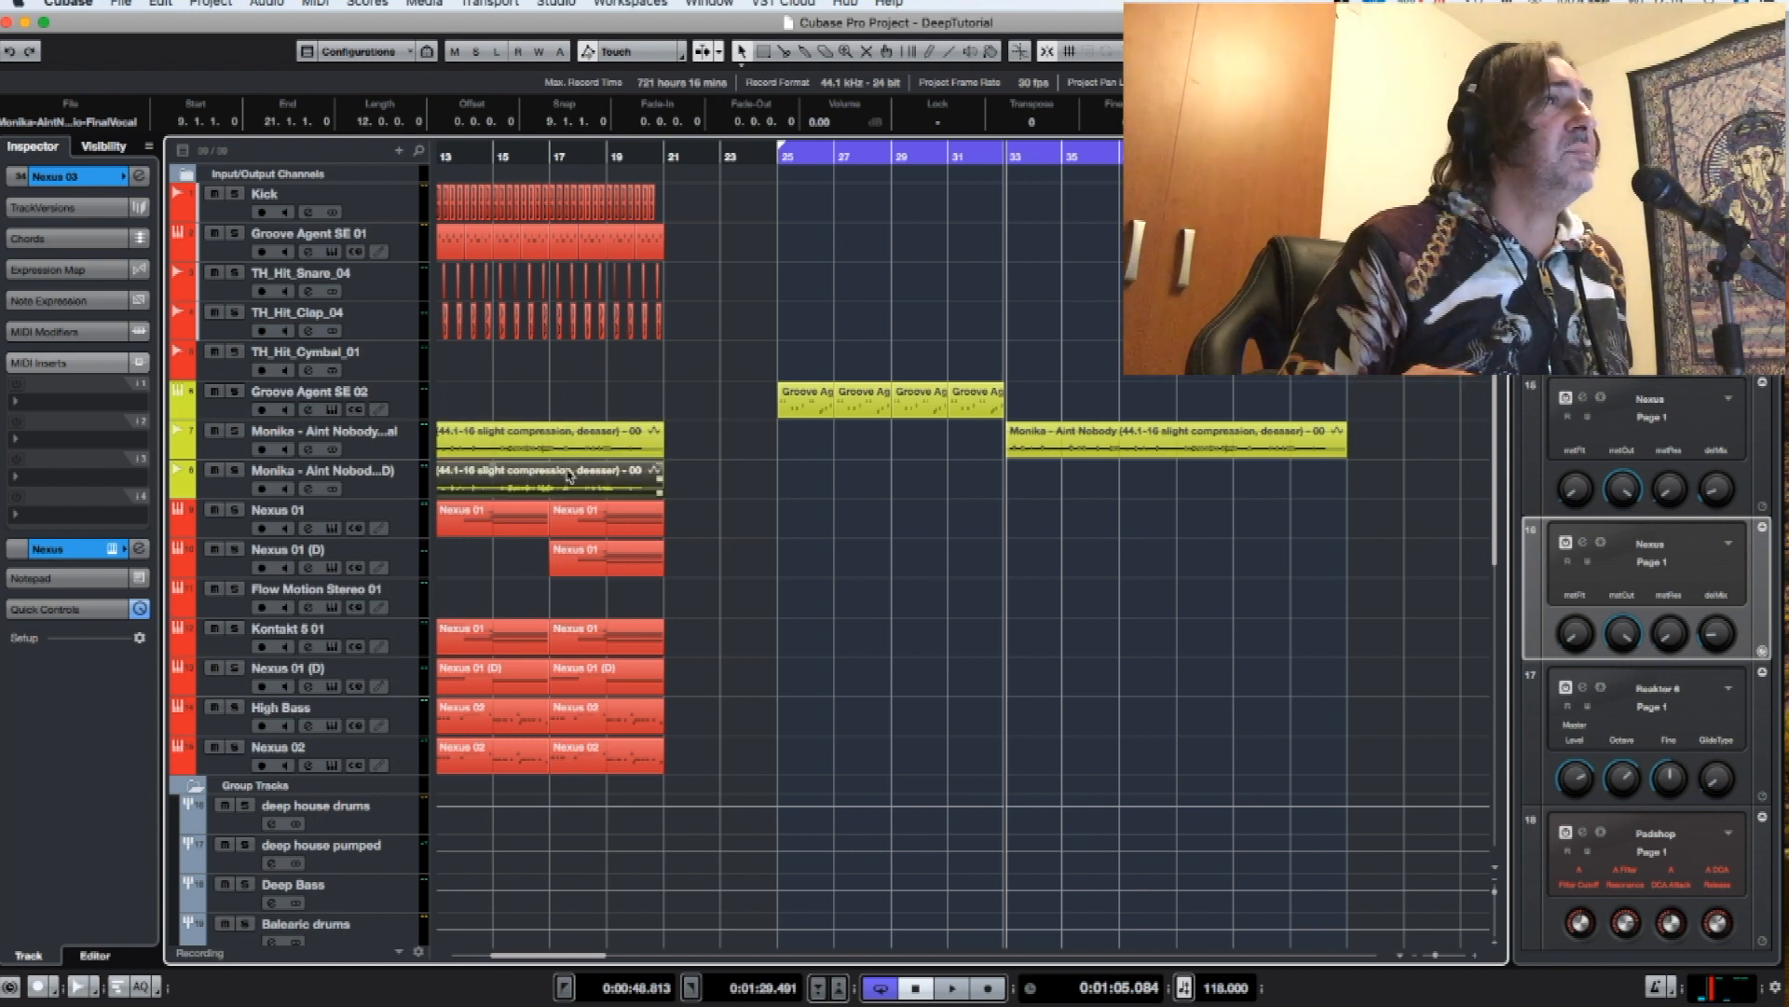
left_click(590, 449)
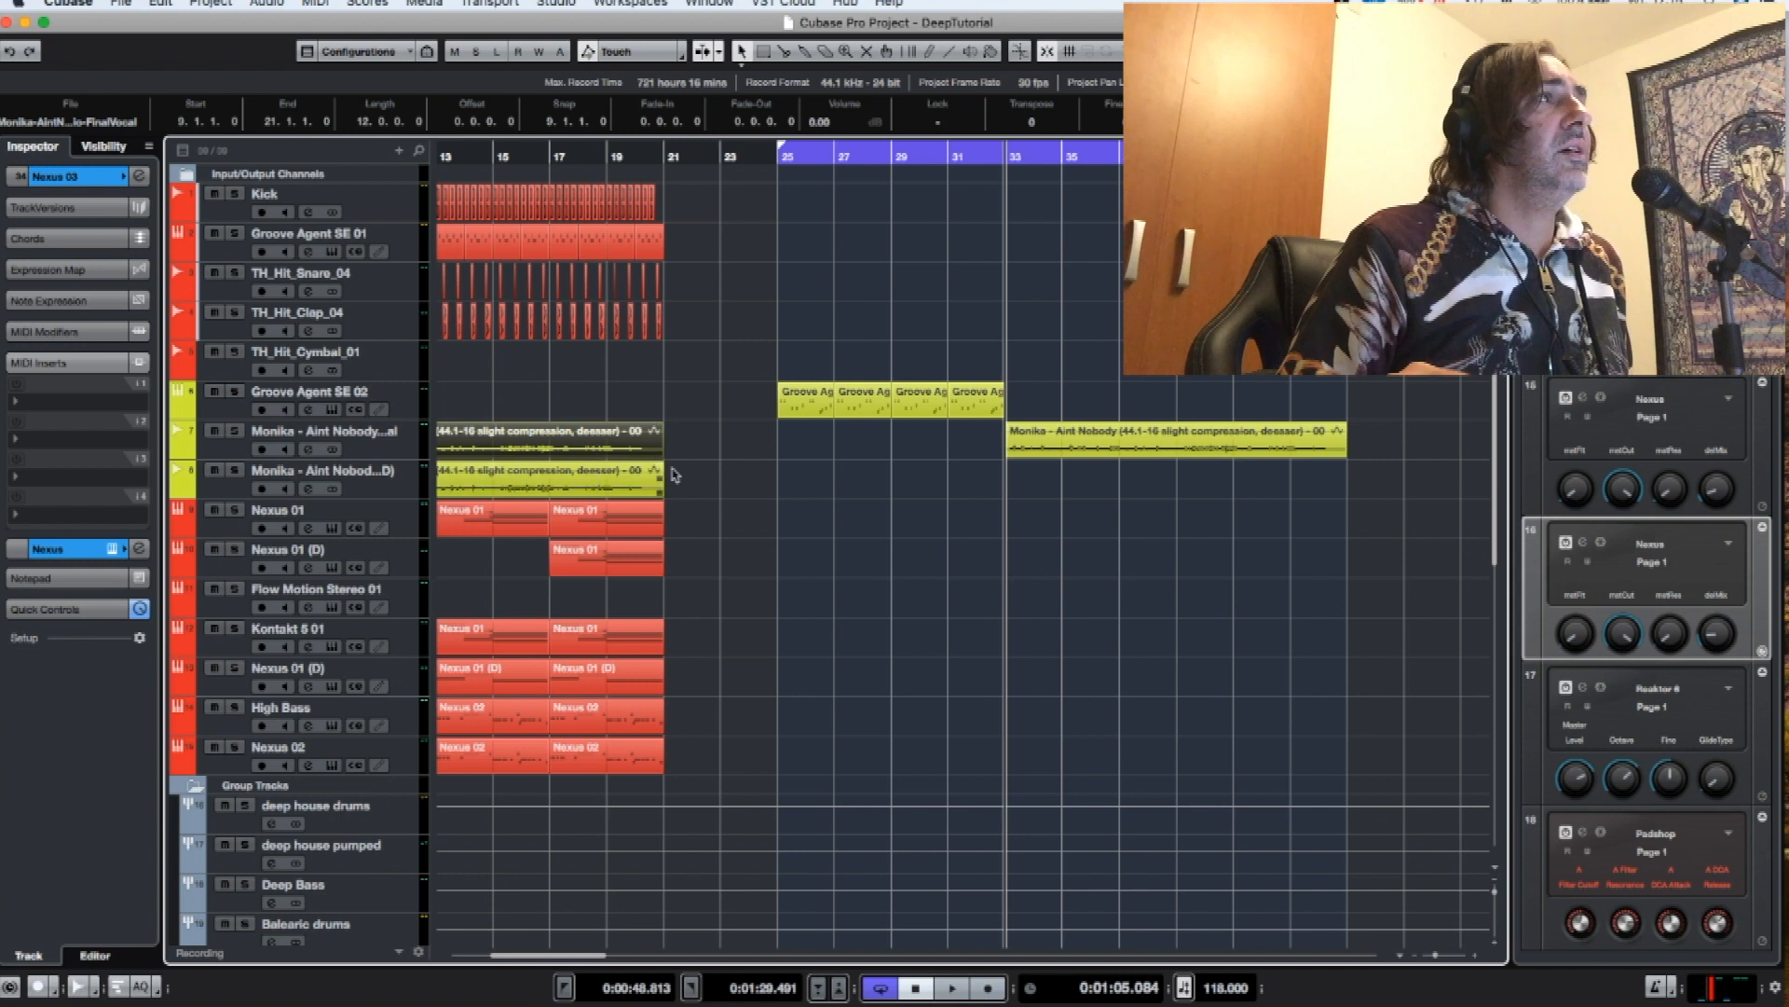
left_click(1063, 435)
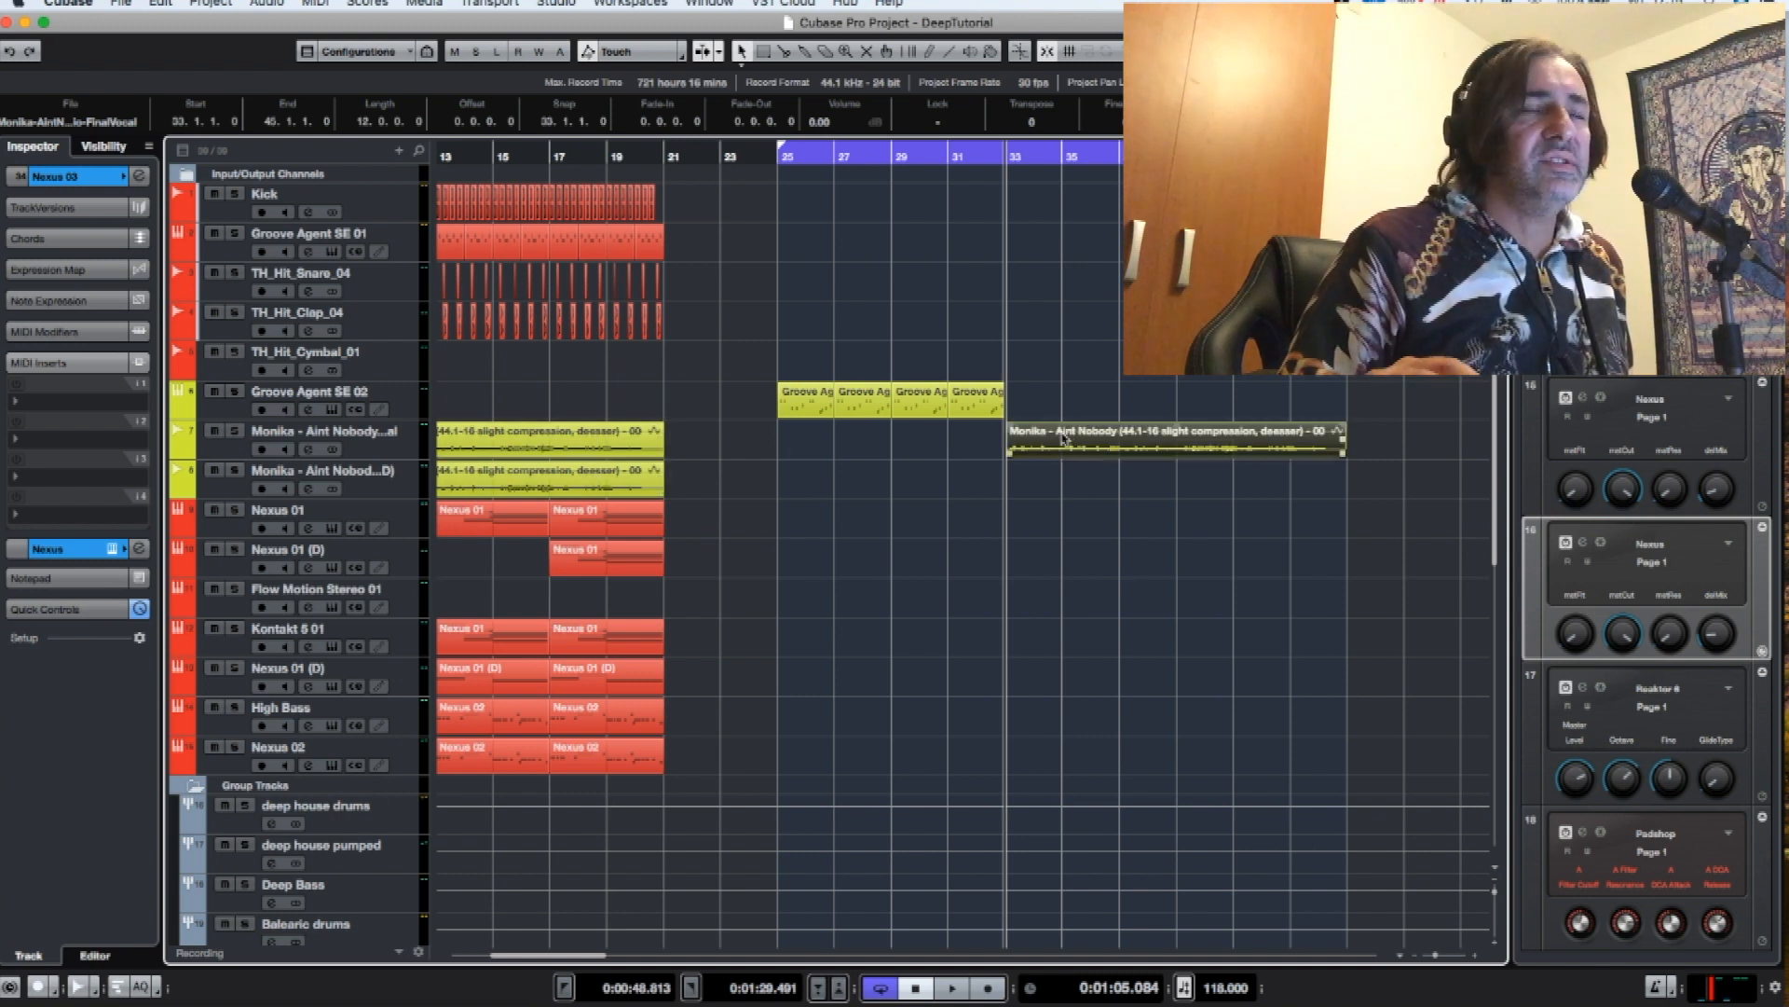